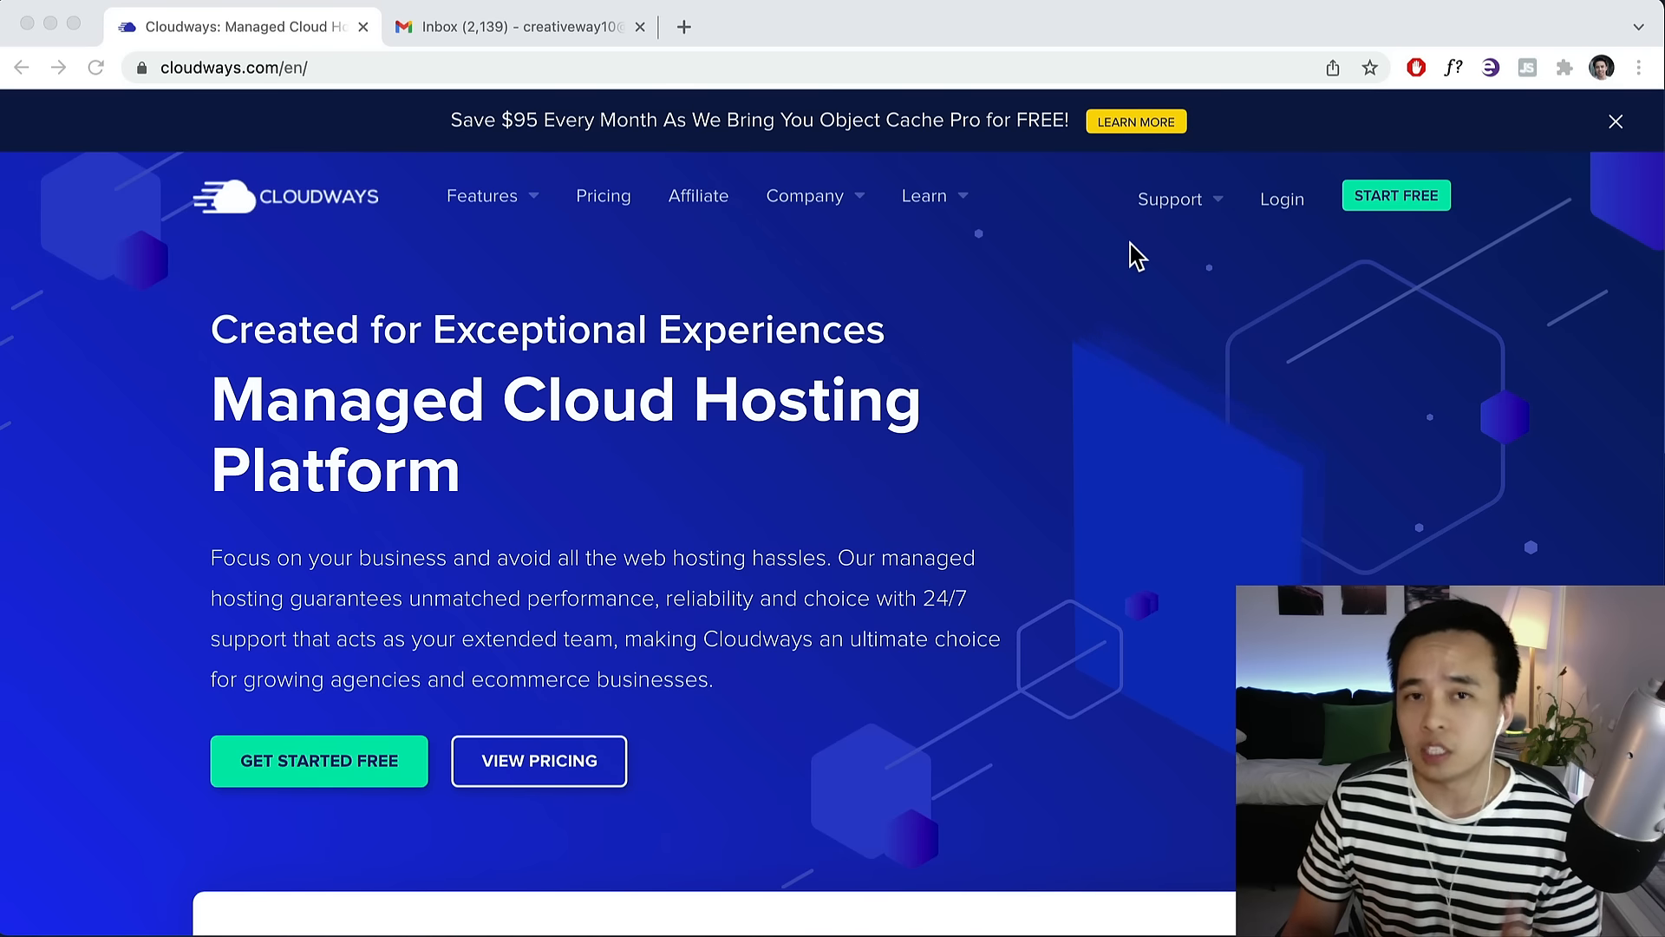
# Open the Cloudways free signup form and enter the first name.
pyautogui.scroll(-2, 1006, 415)
pyautogui.scroll(-15, 1003, 399)
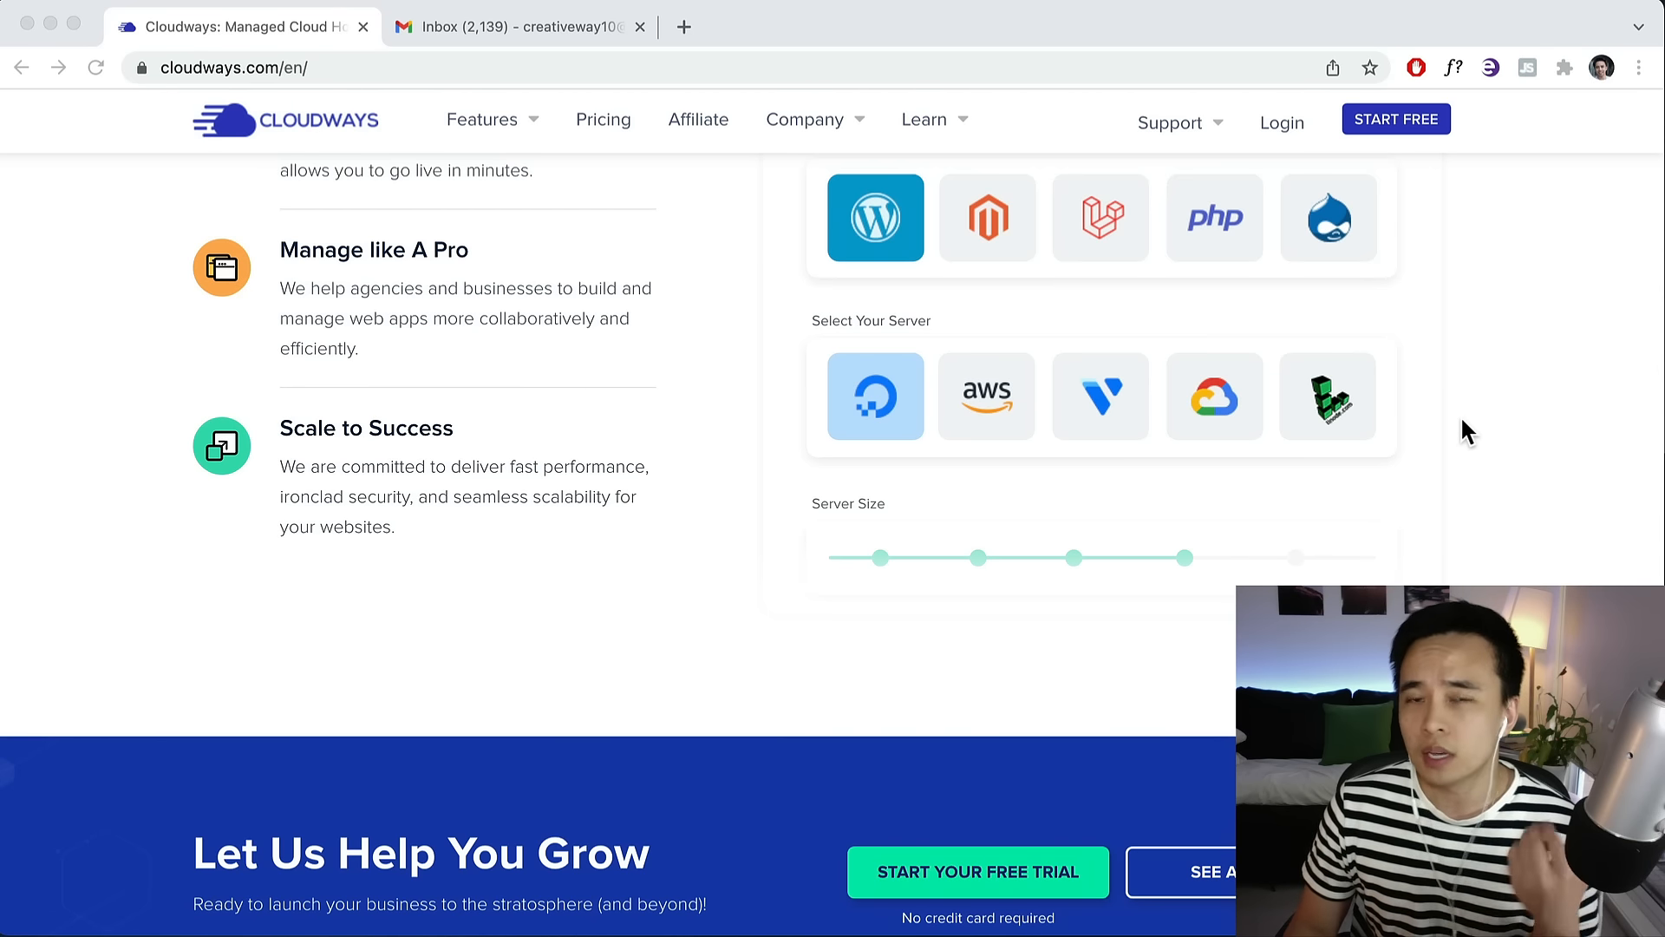
pyautogui.scroll(15, 1462, 417)
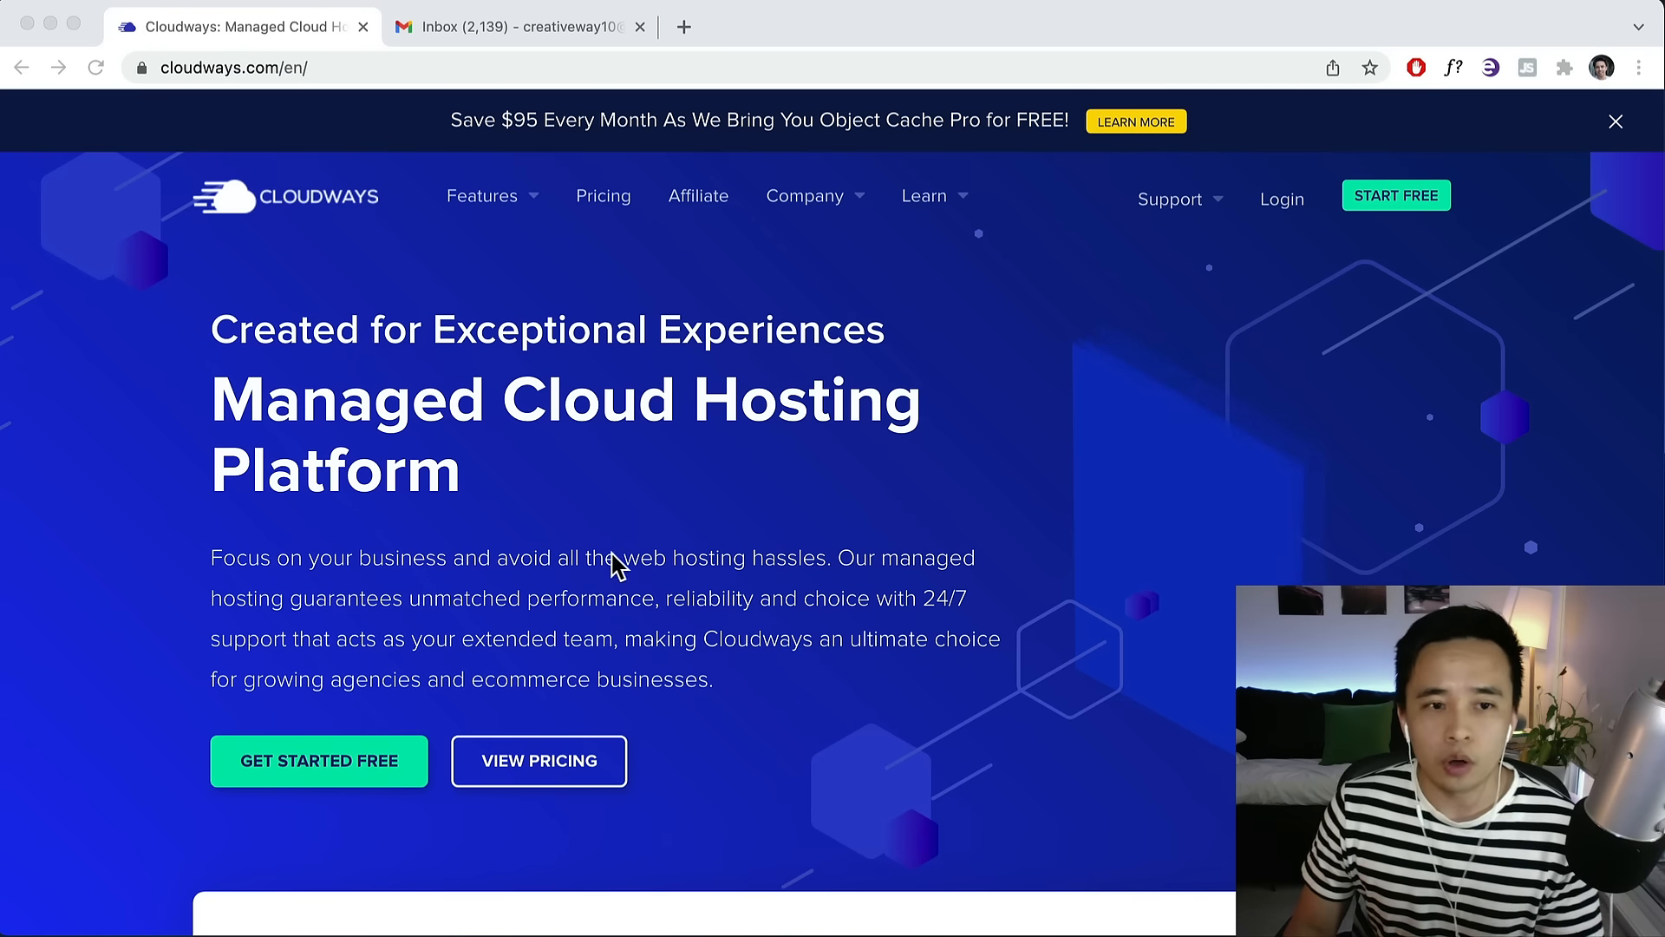
pyautogui.scroll(-1, 607, 560)
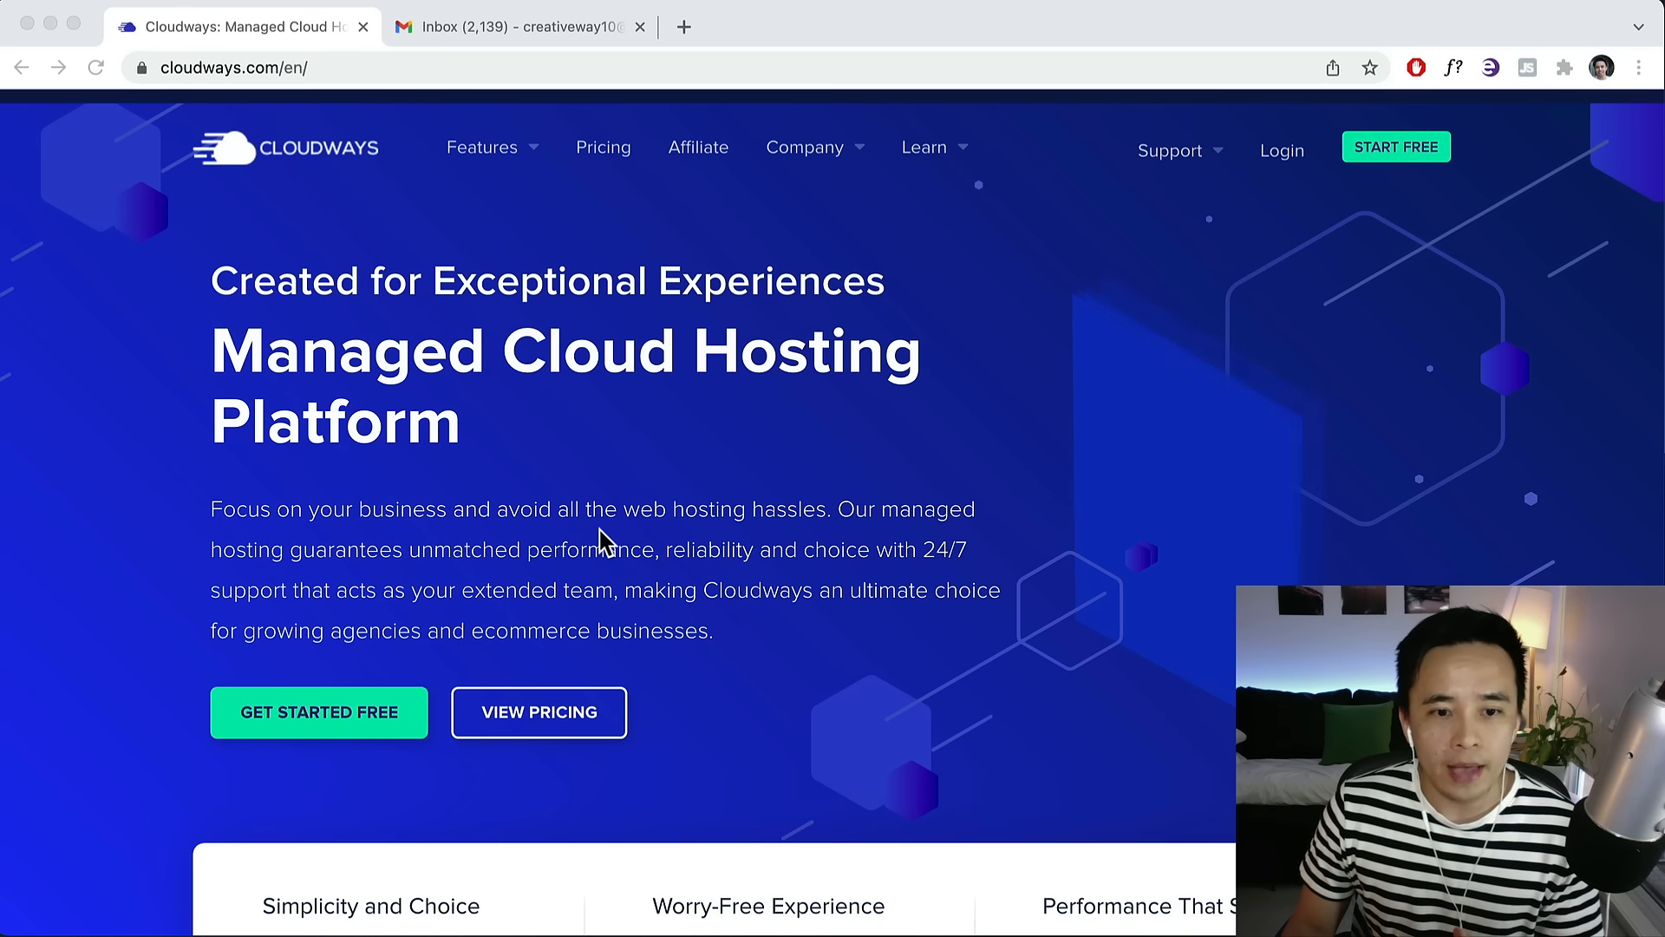
pyautogui.click(325, 682)
pyautogui.click(313, 720)
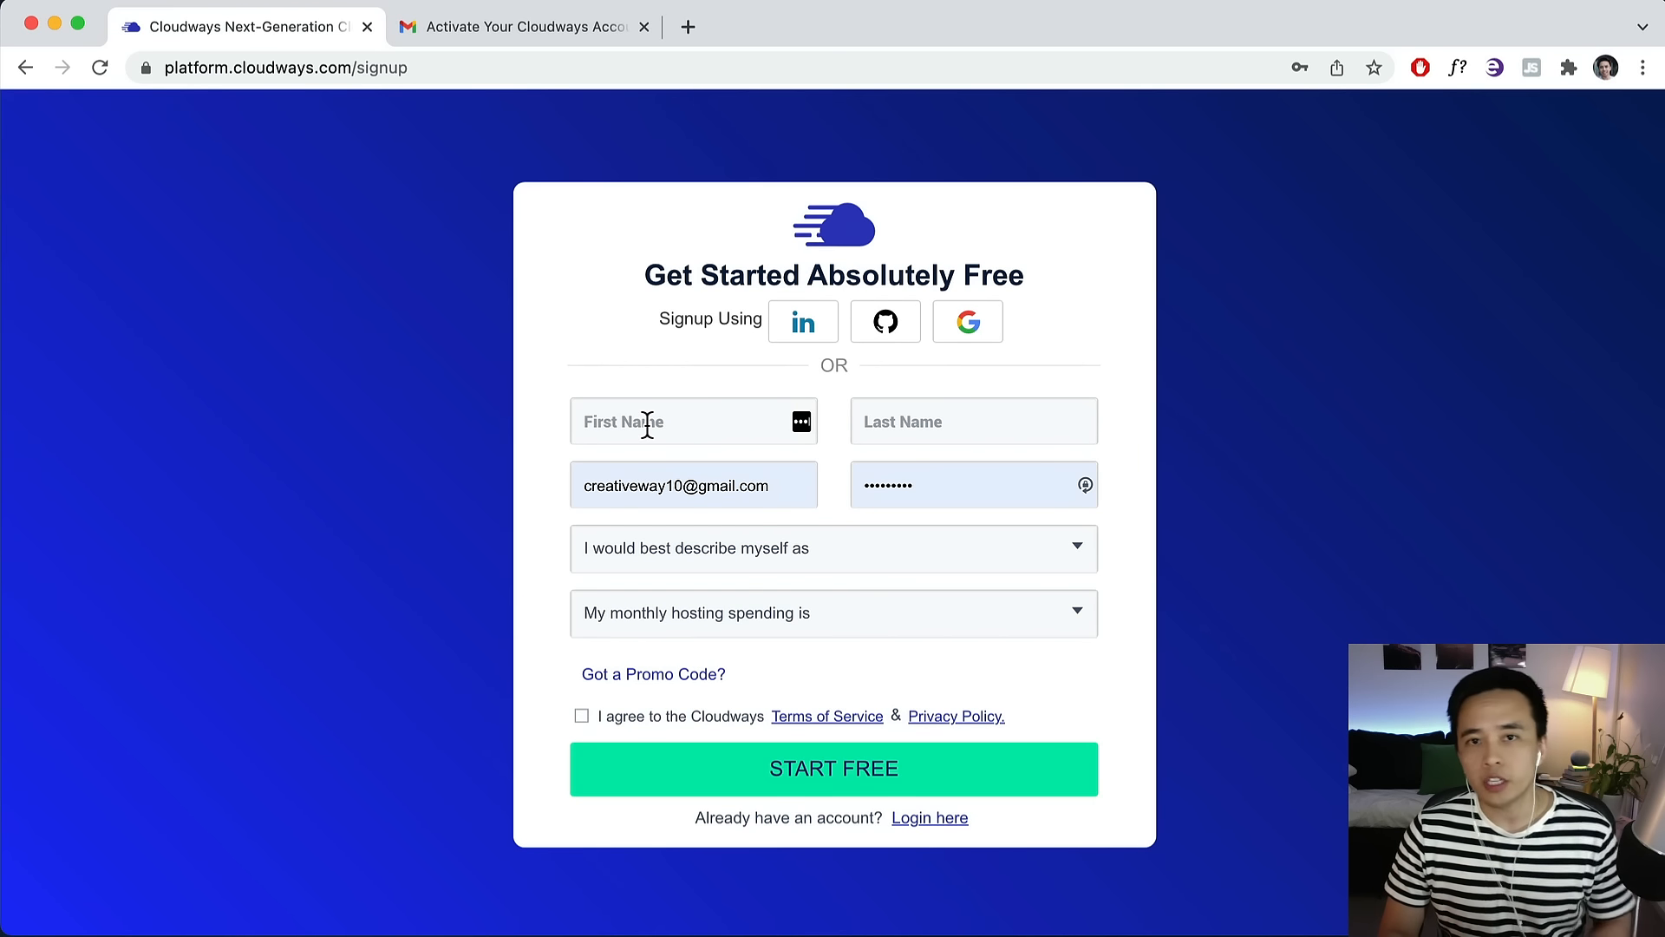
pyautogui.click(665, 425)
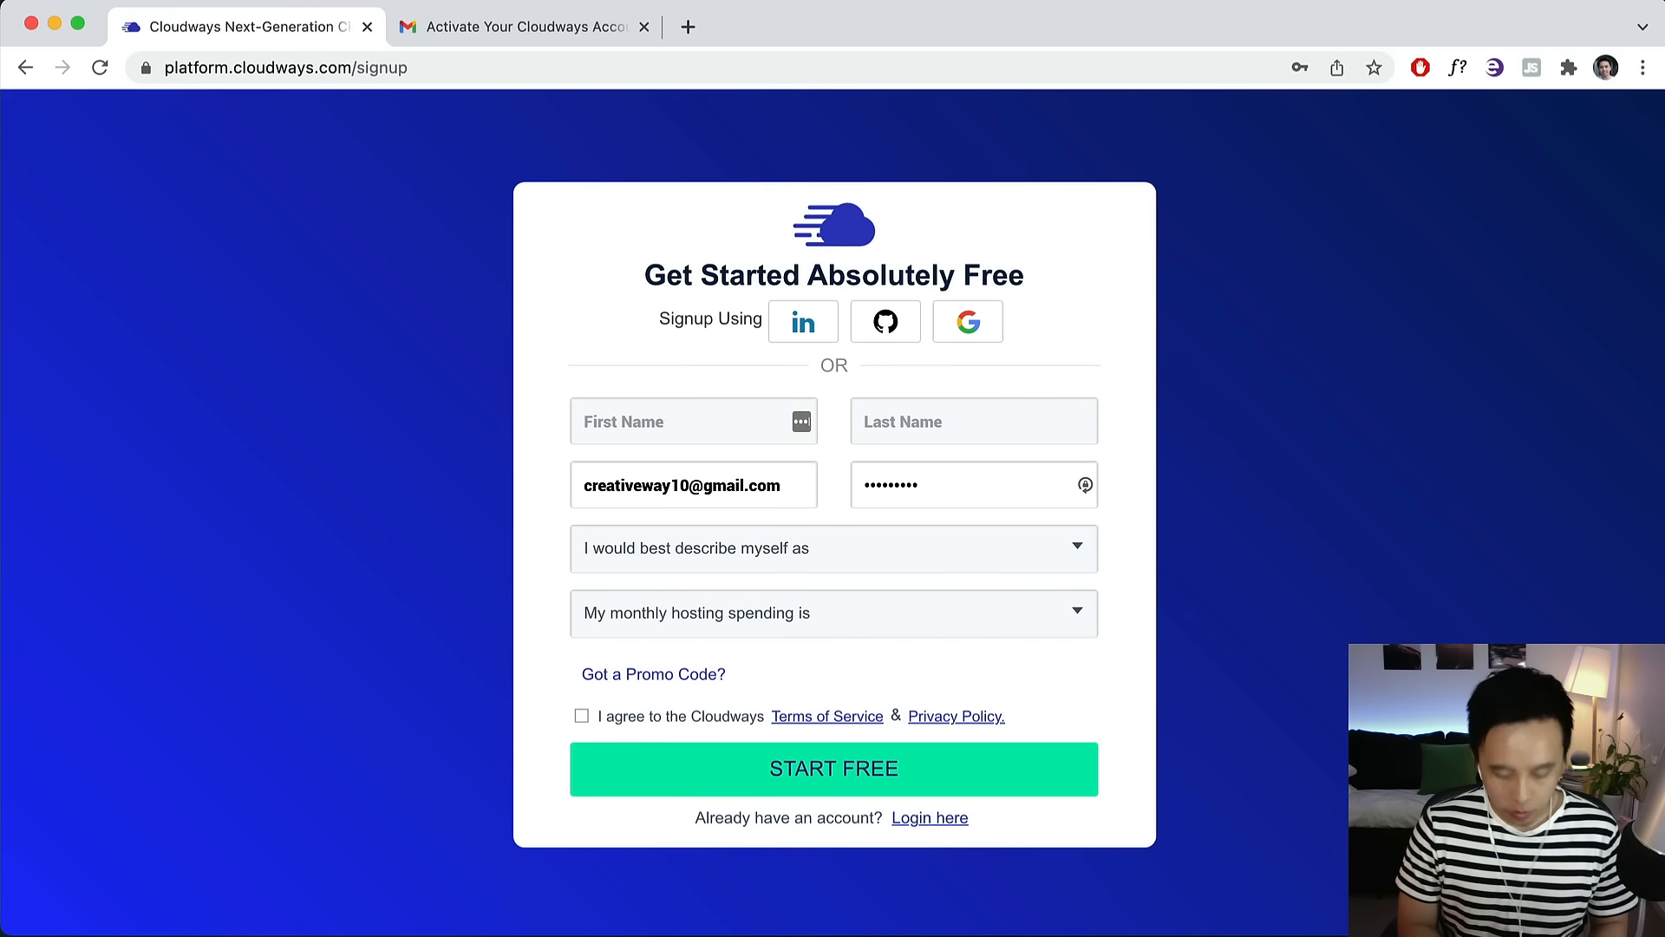
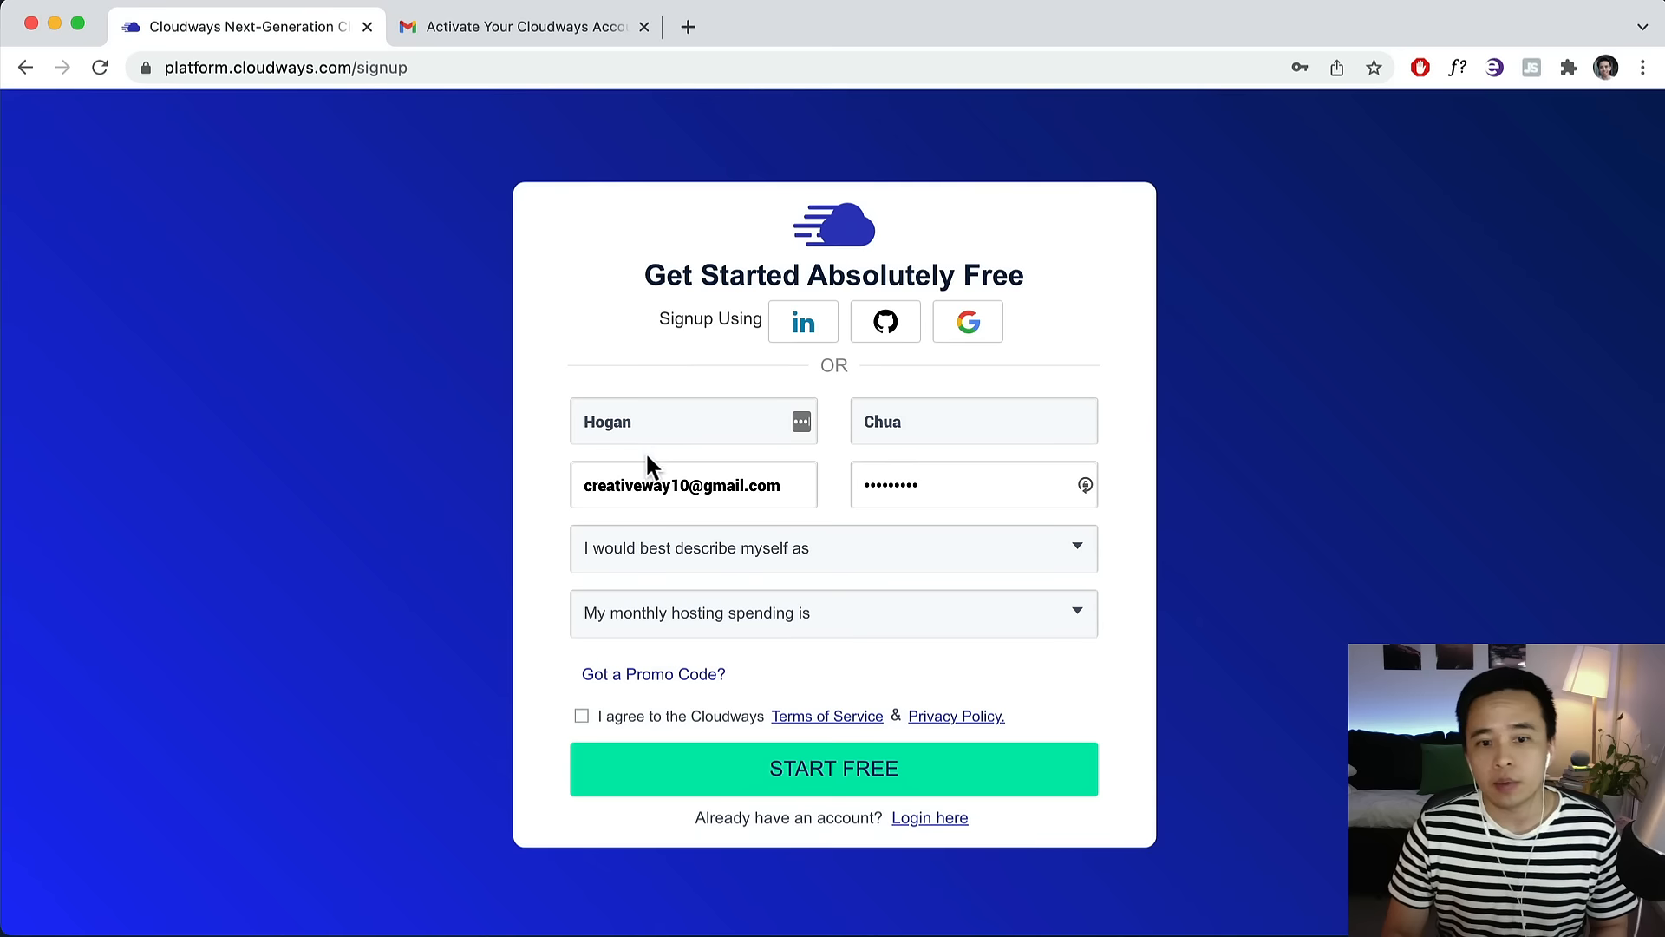
# Describe yourself as Digital Agency with $0 - $50 monthly hosting spending.
pyautogui.click(668, 564)
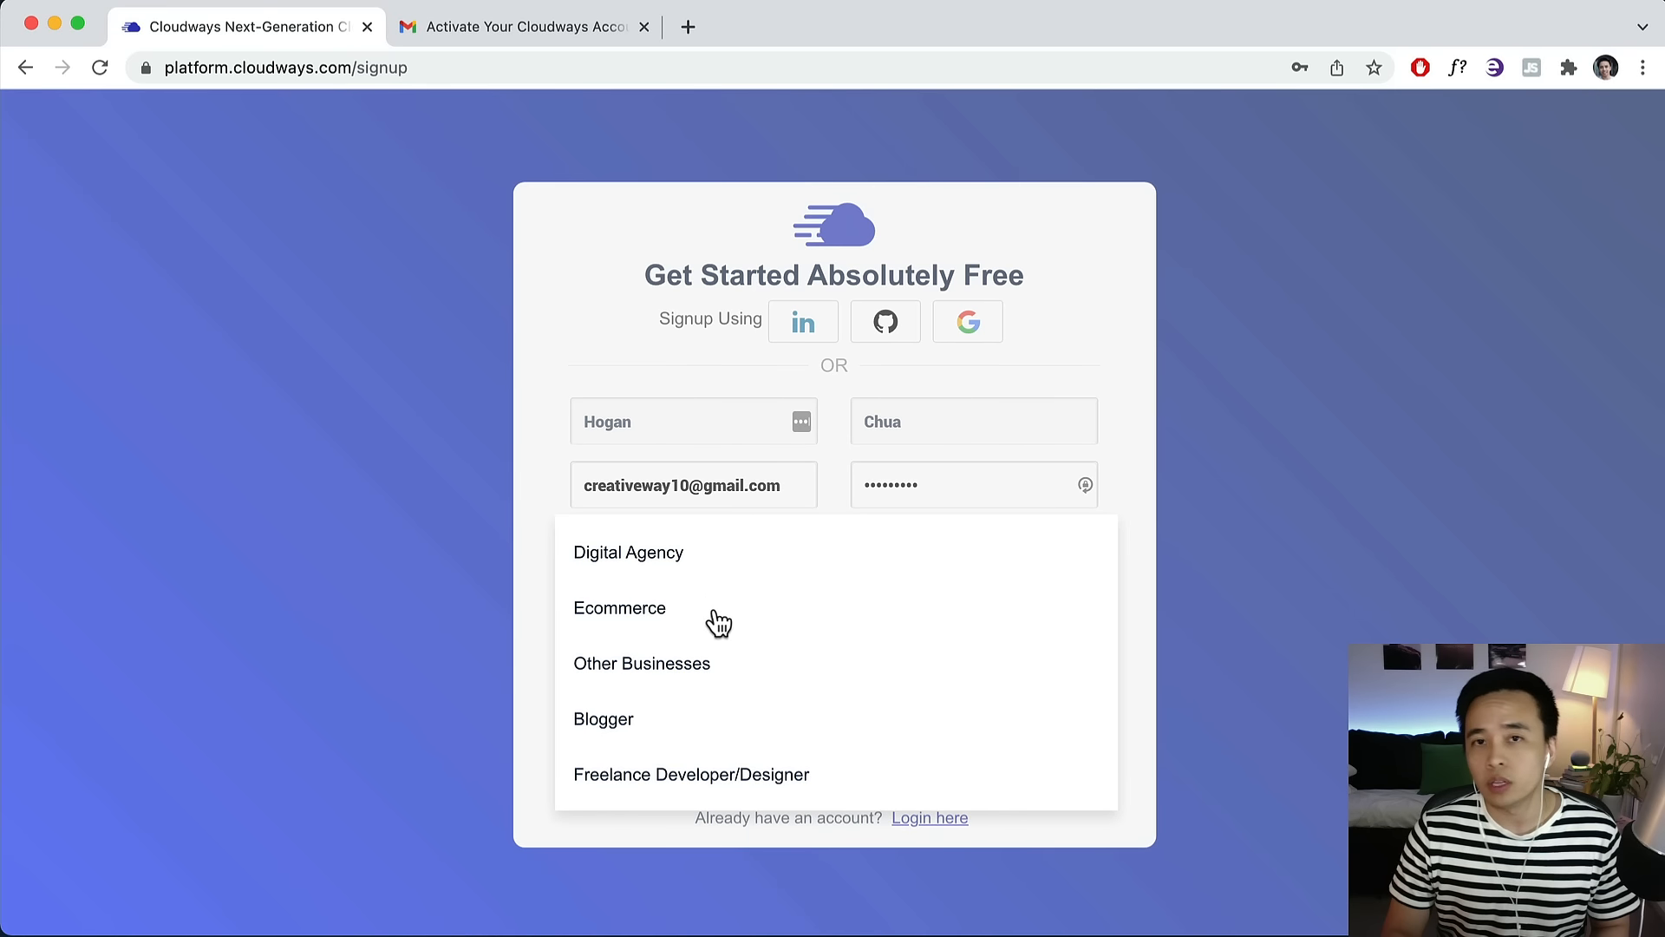
pyautogui.click(623, 572)
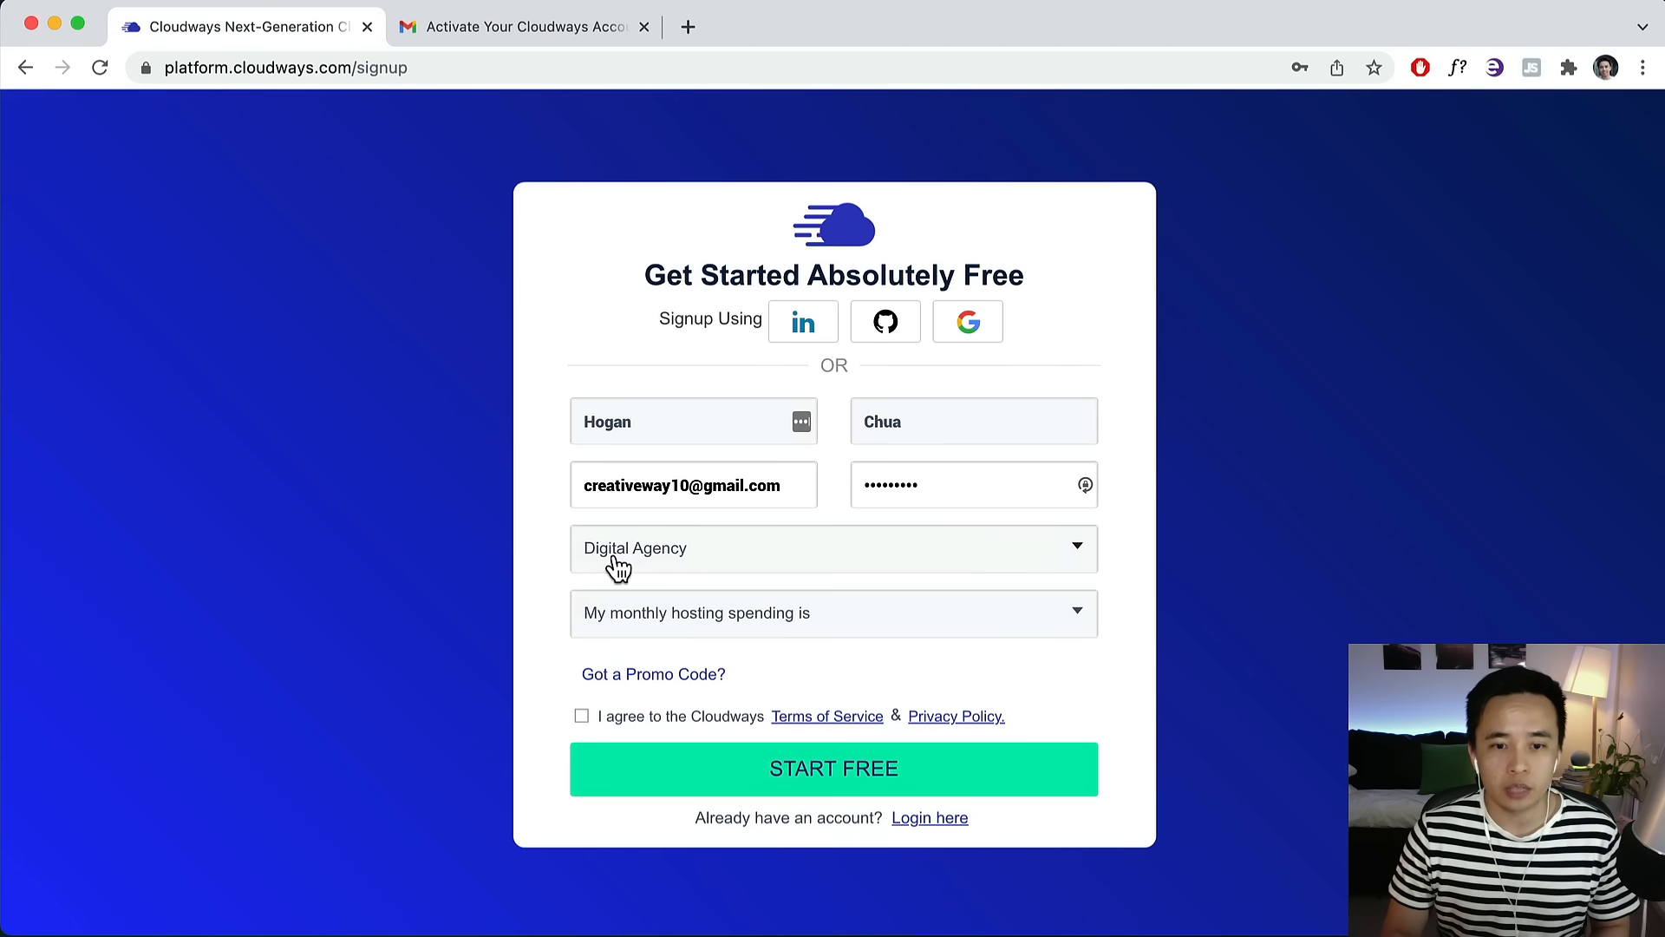
pyautogui.click(668, 624)
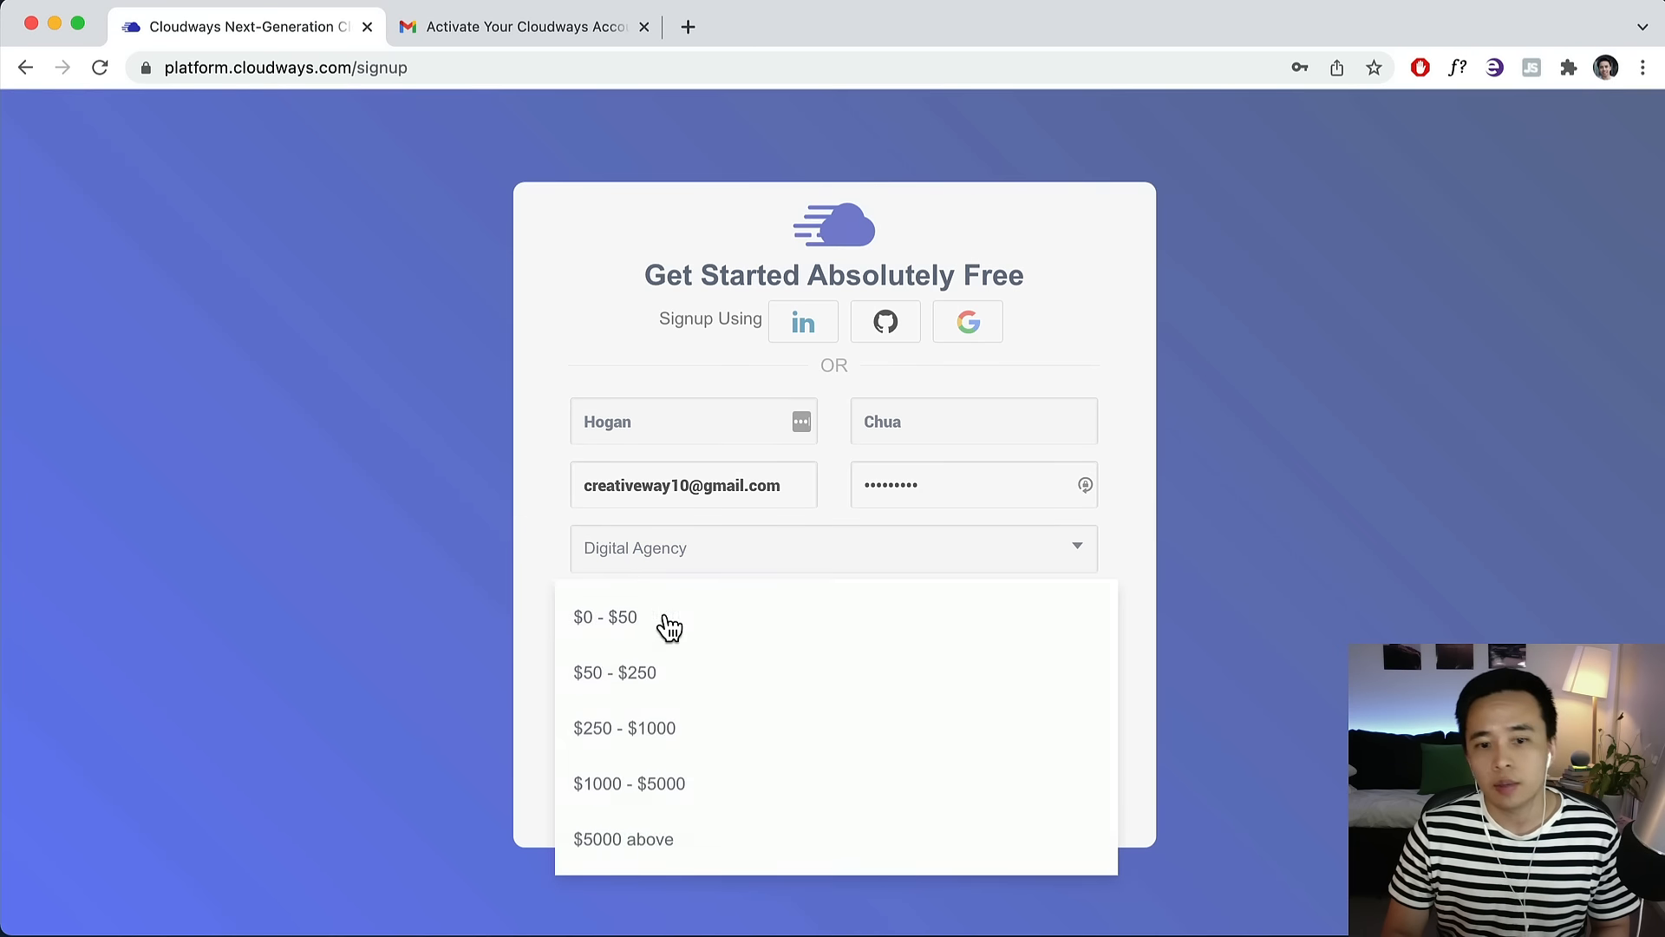
pyautogui.click(614, 624)
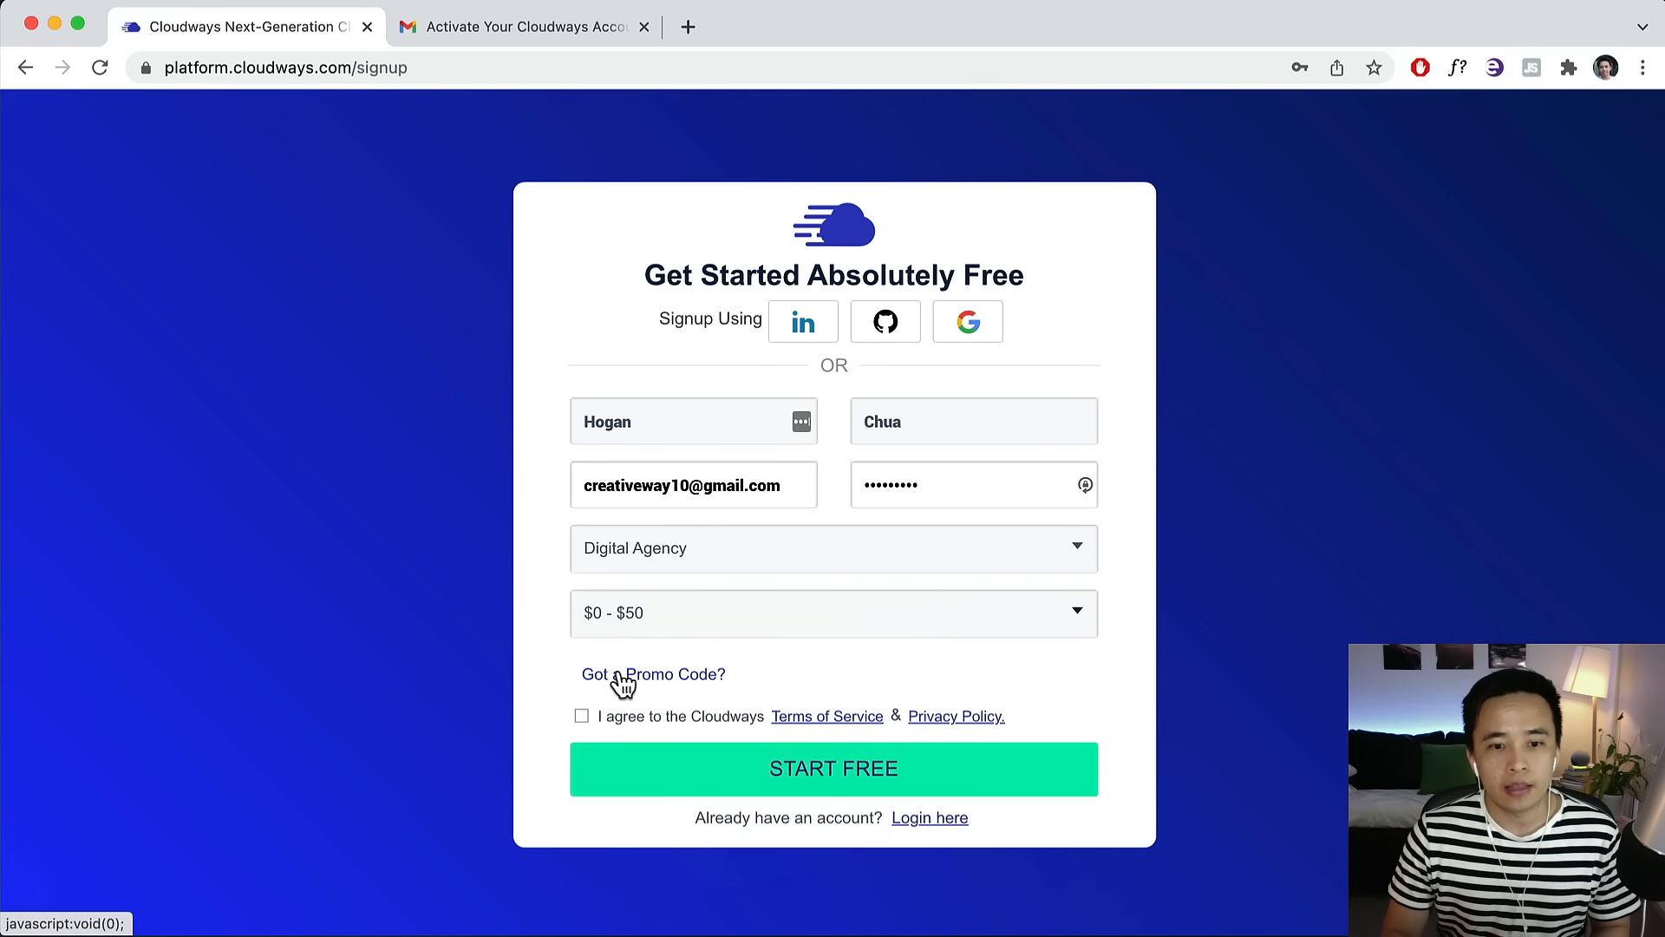
# Apply a promo code on the signup form, then check the activation email in Gmail.
pyautogui.click(621, 683)
pyautogui.click(814, 679)
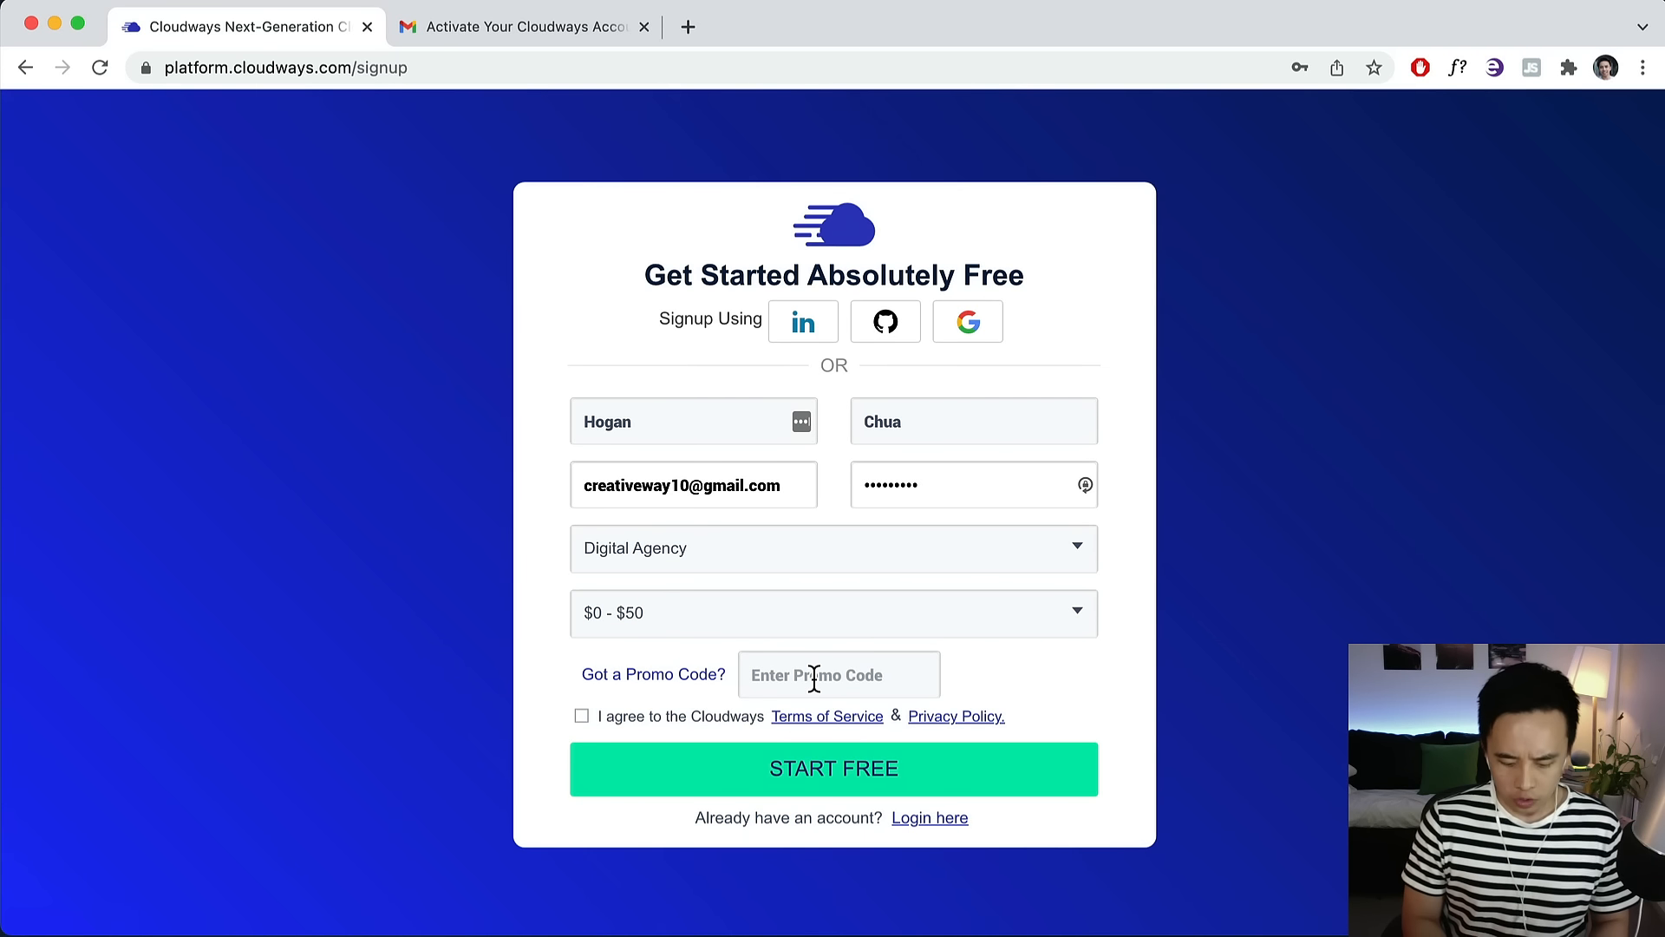
pyautogui.write('HOGAN')
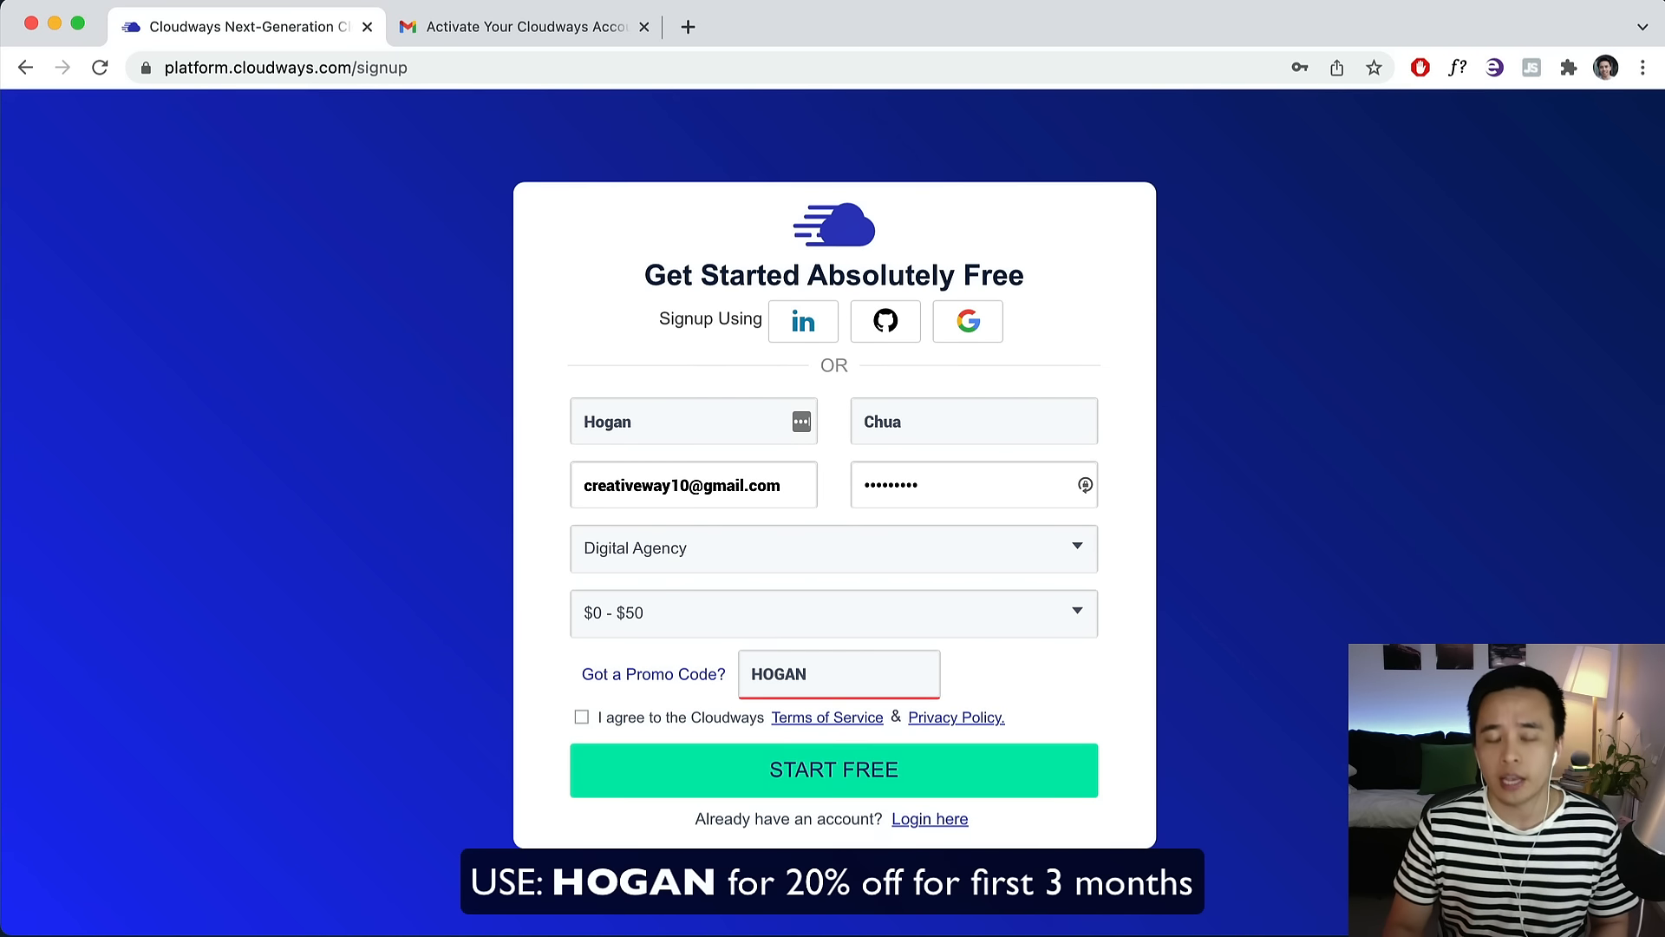
pyautogui.click(978, 685)
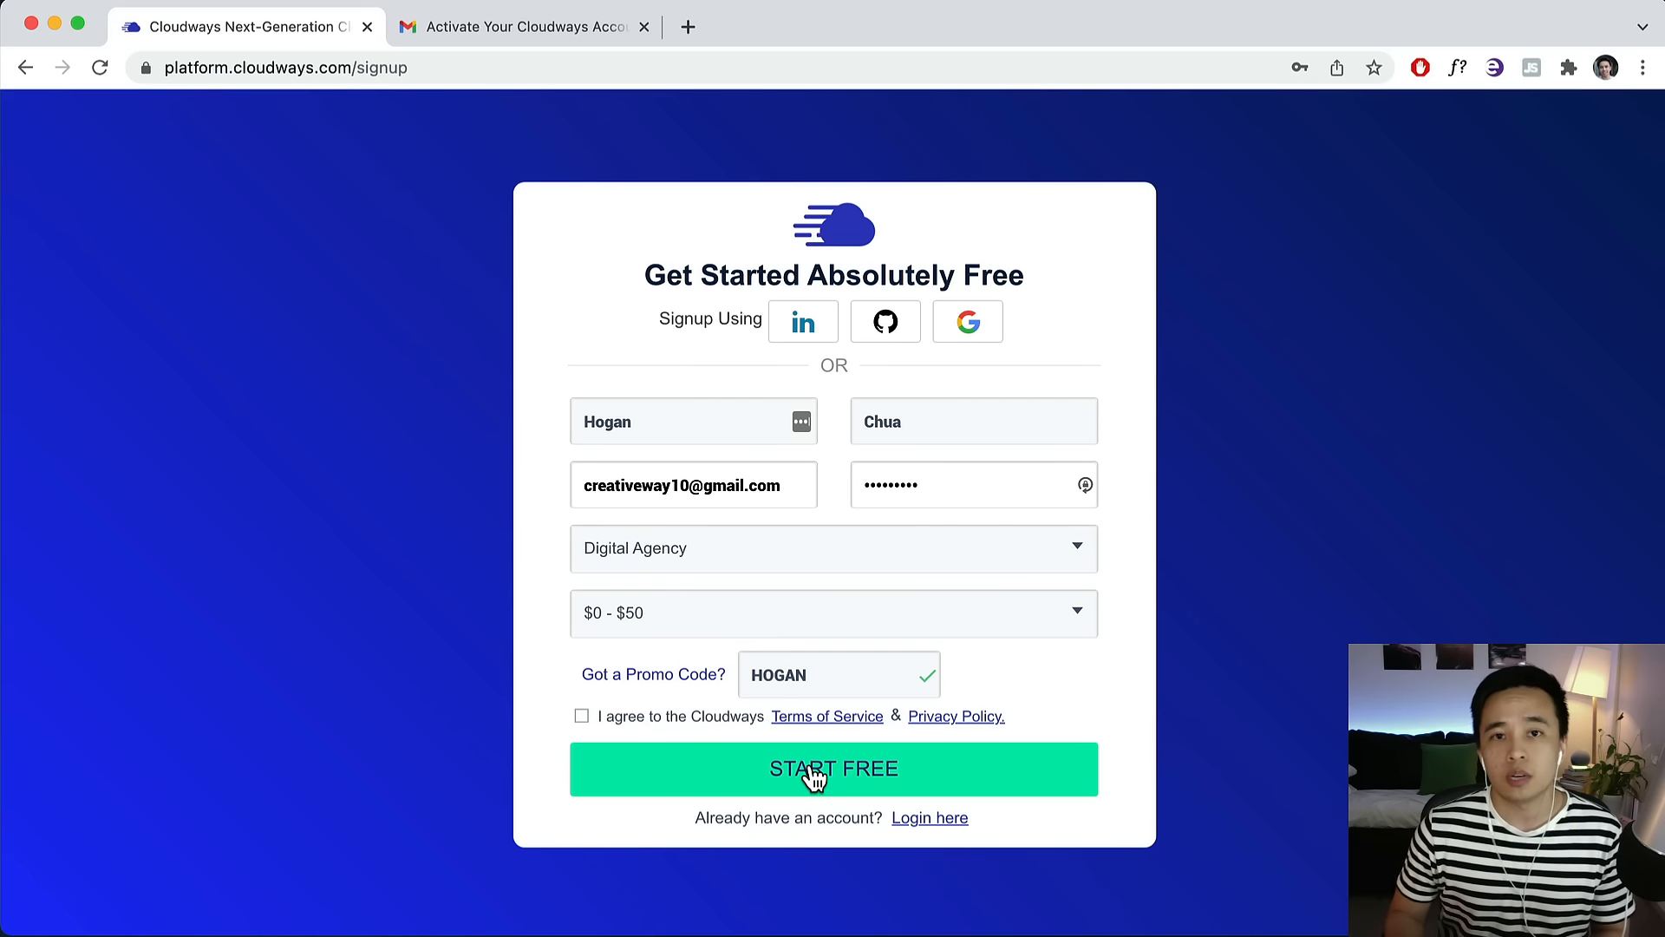
pyautogui.click(582, 29)
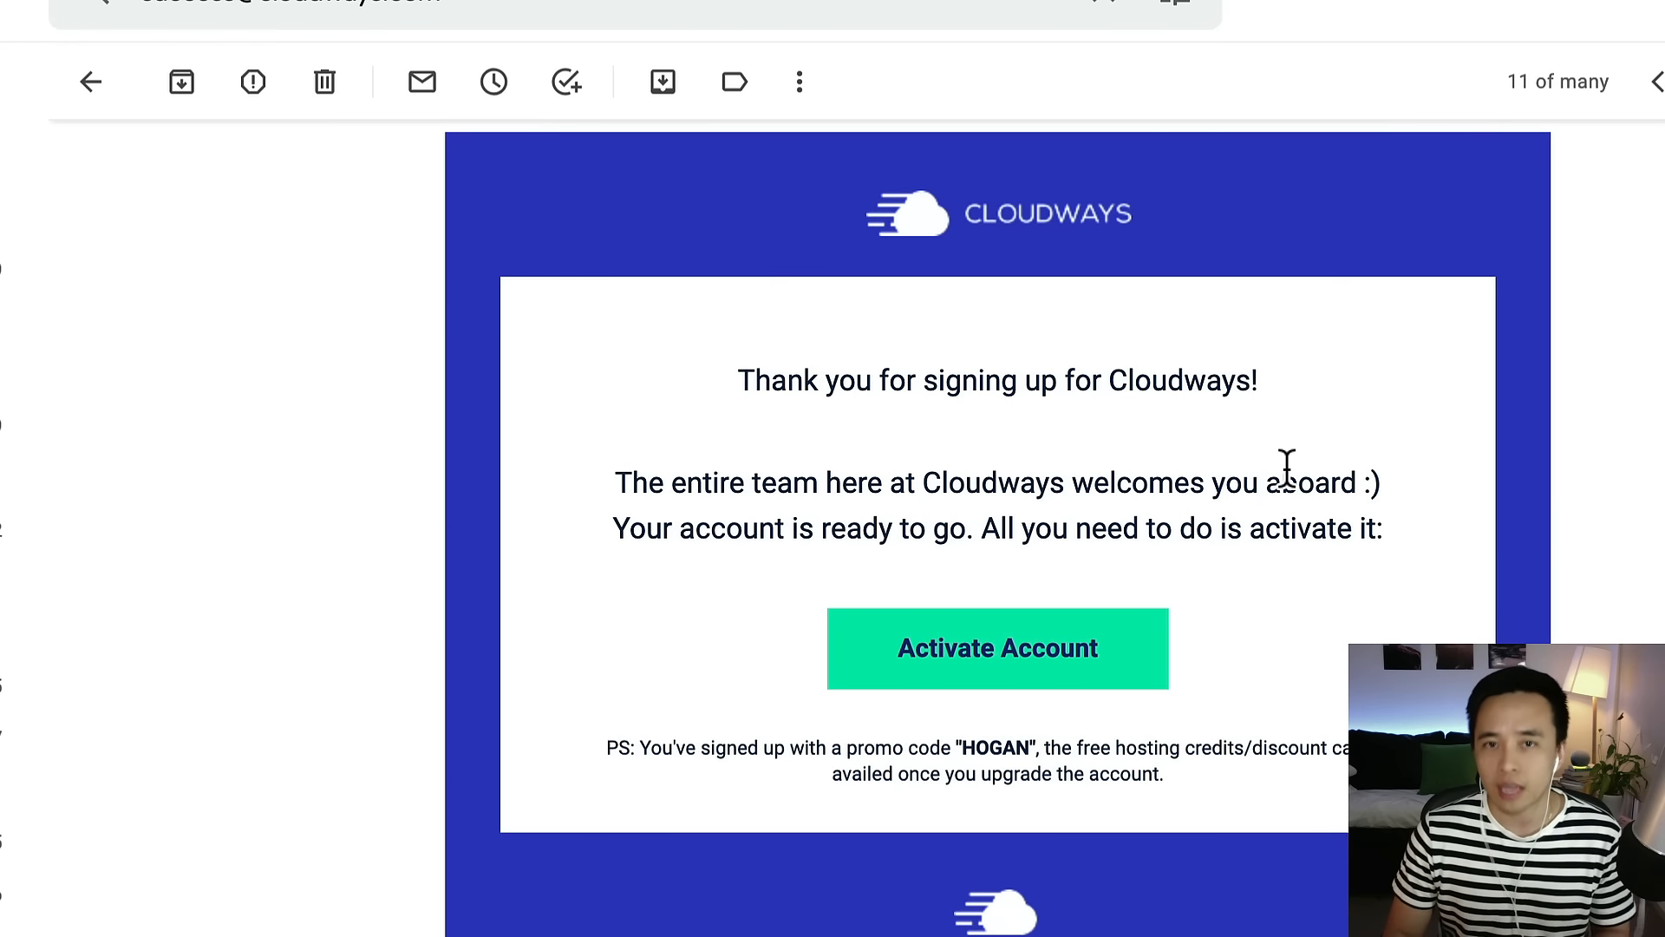
pyautogui.click(272, 33)
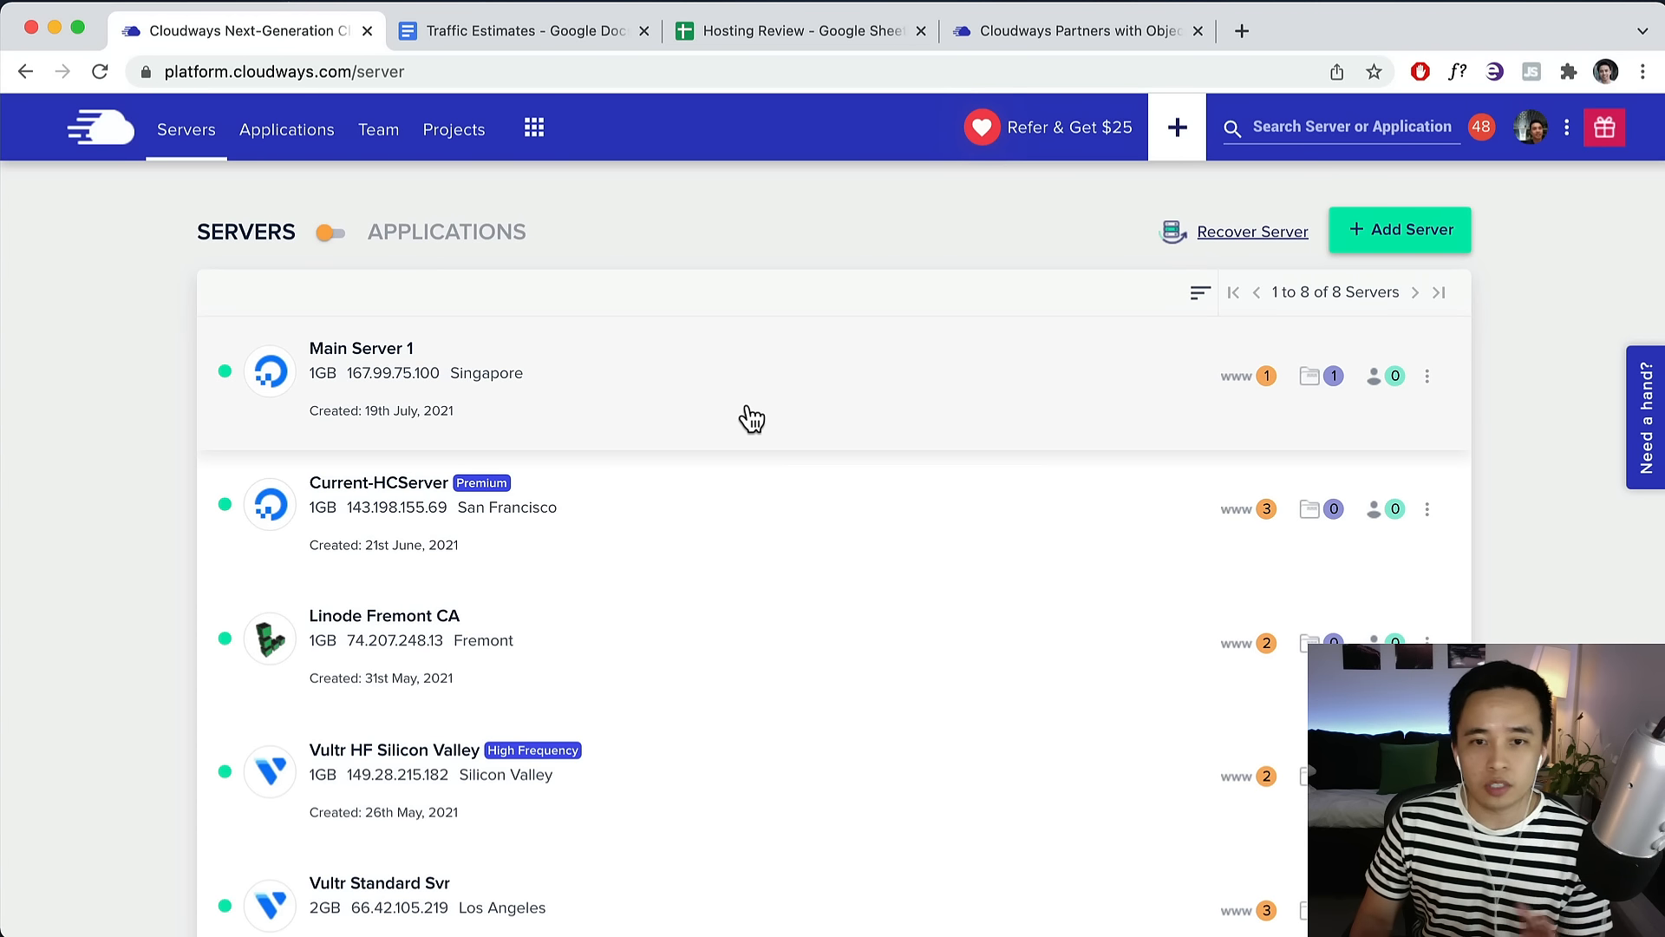
# Add a server with WordPress Version 5.8, app 'Website Name' and server 'Name of Server Location'.
pyautogui.click(1408, 245)
pyautogui.click(376, 406)
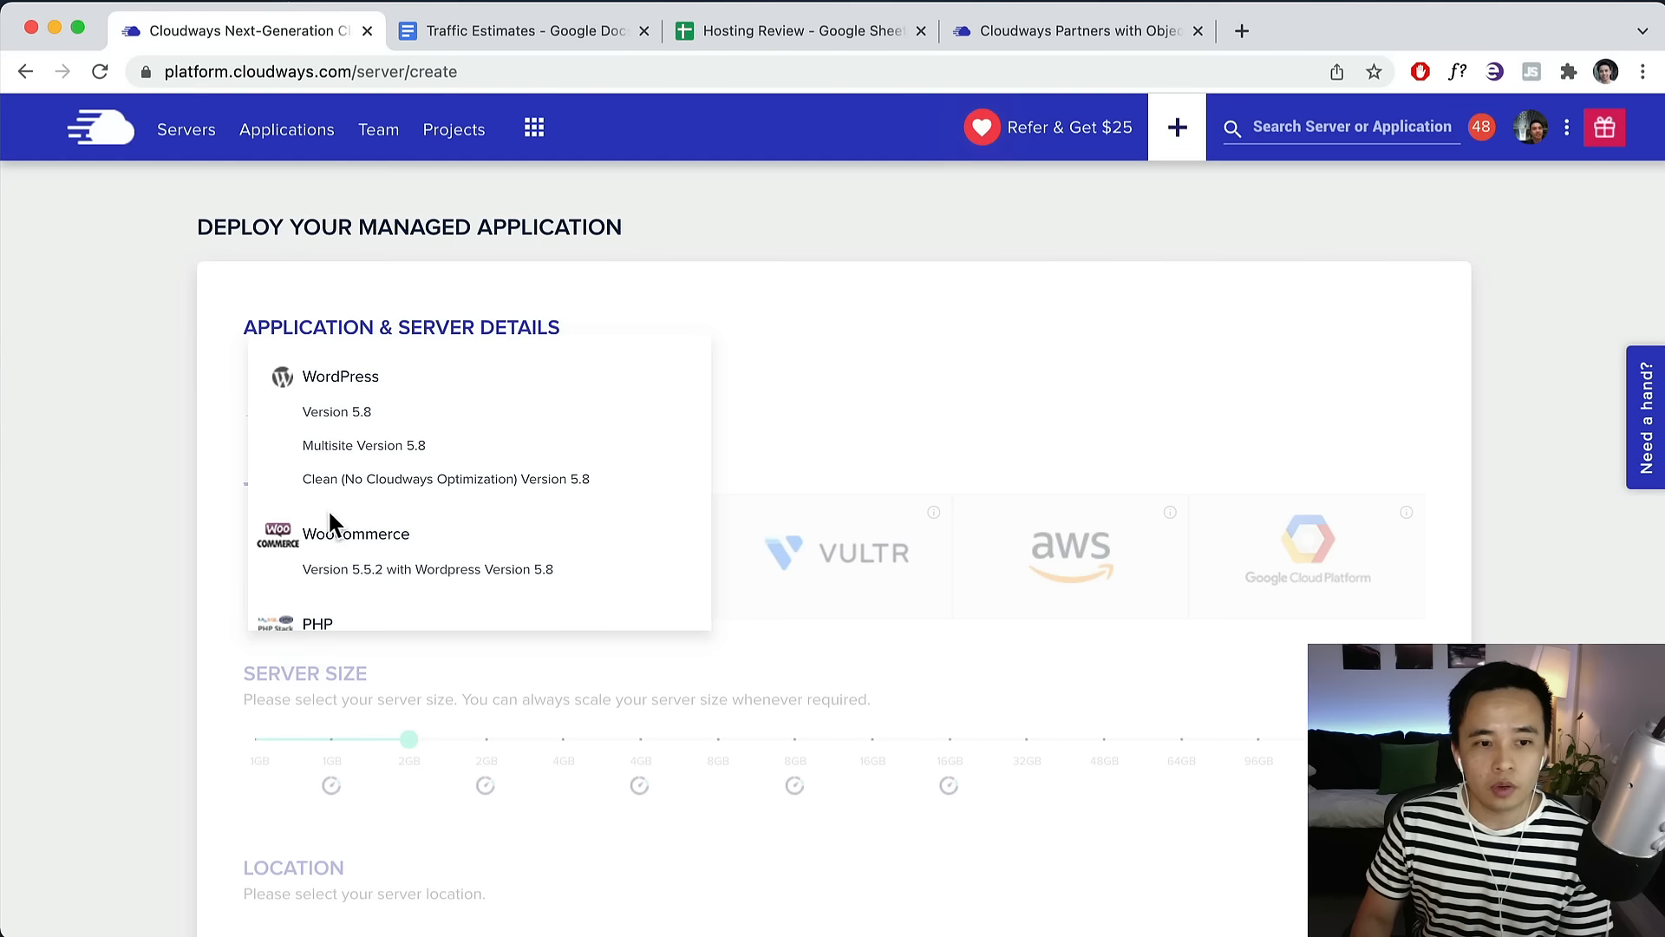
pyautogui.click(350, 418)
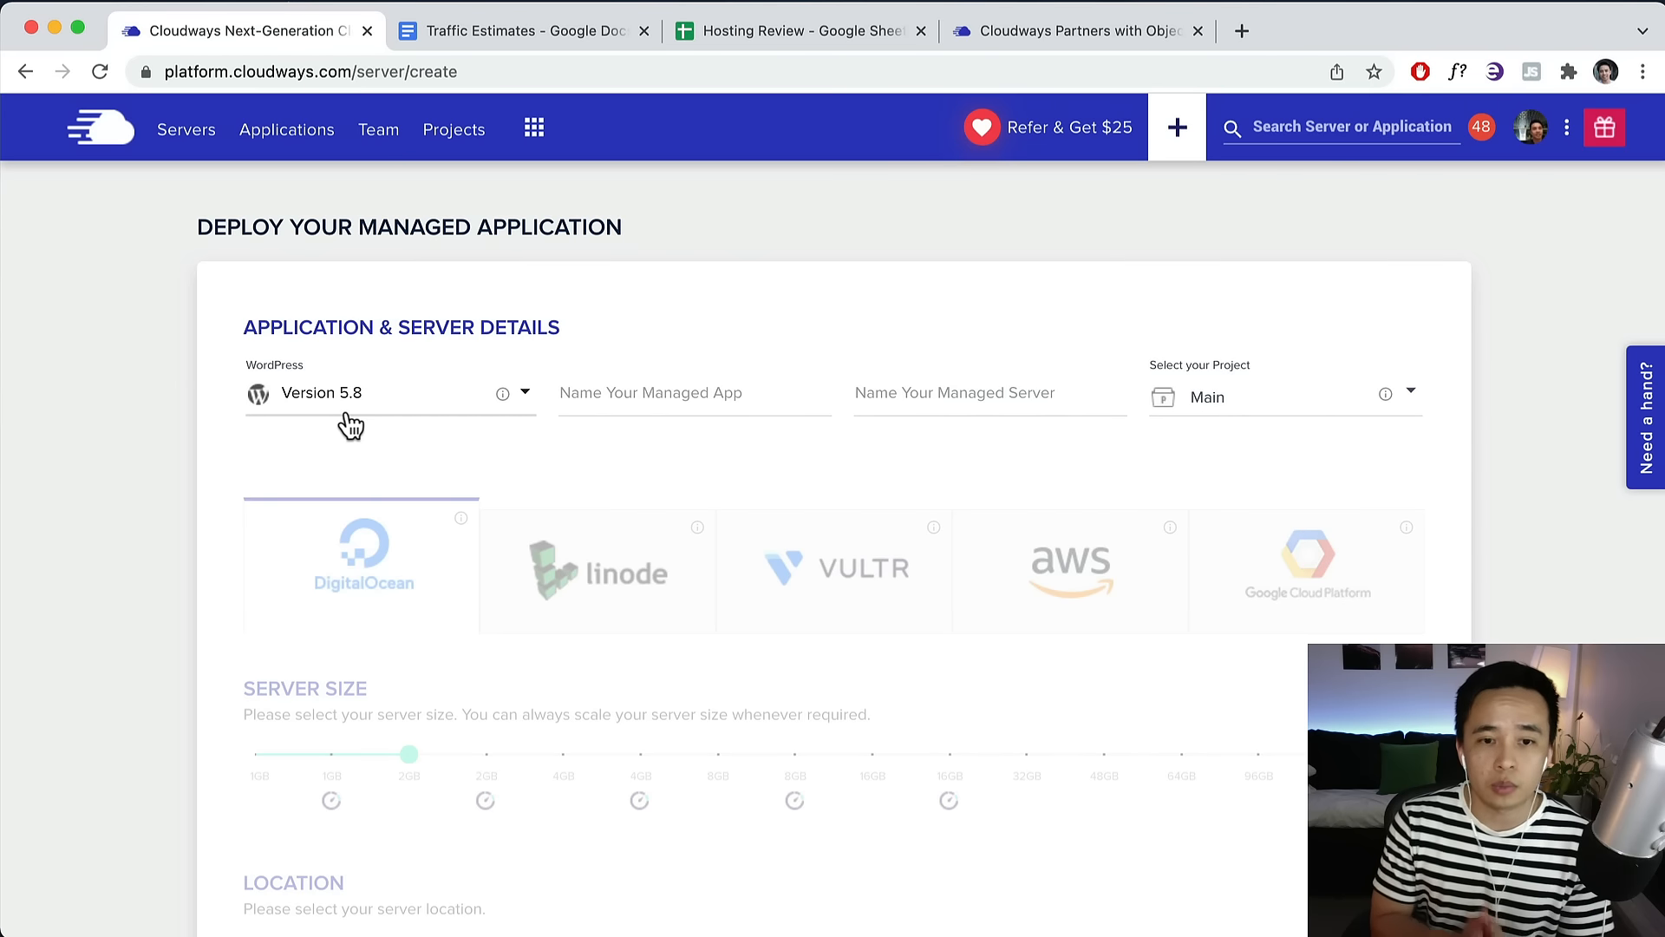
pyautogui.click(692, 398)
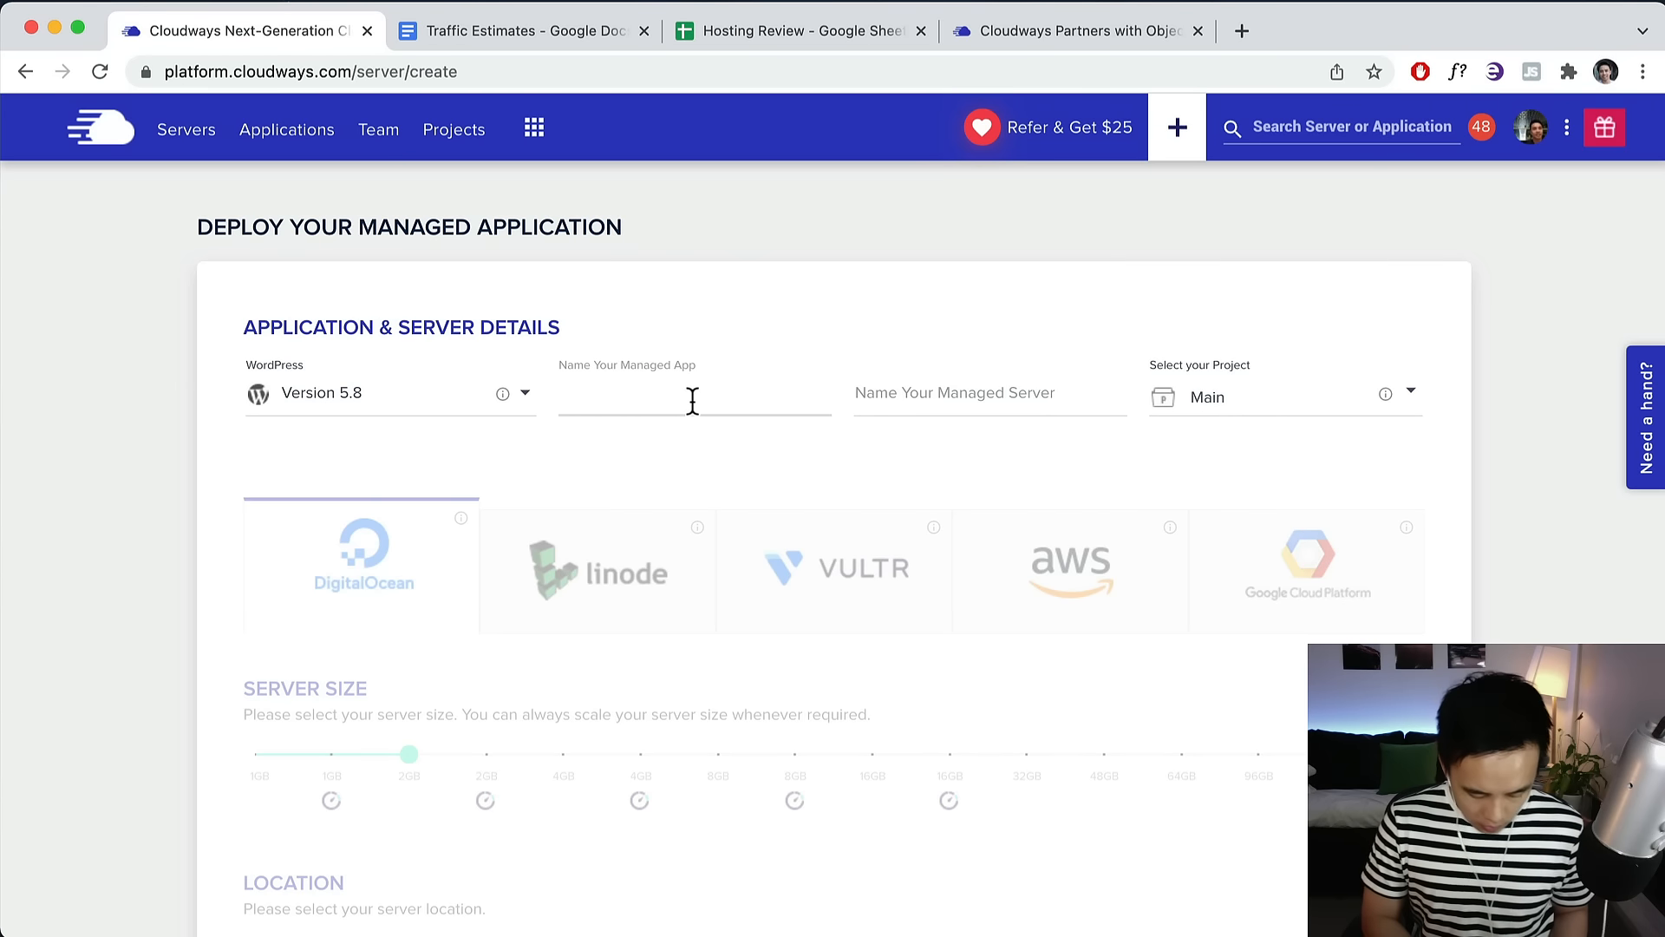
pyautogui.write('Website')
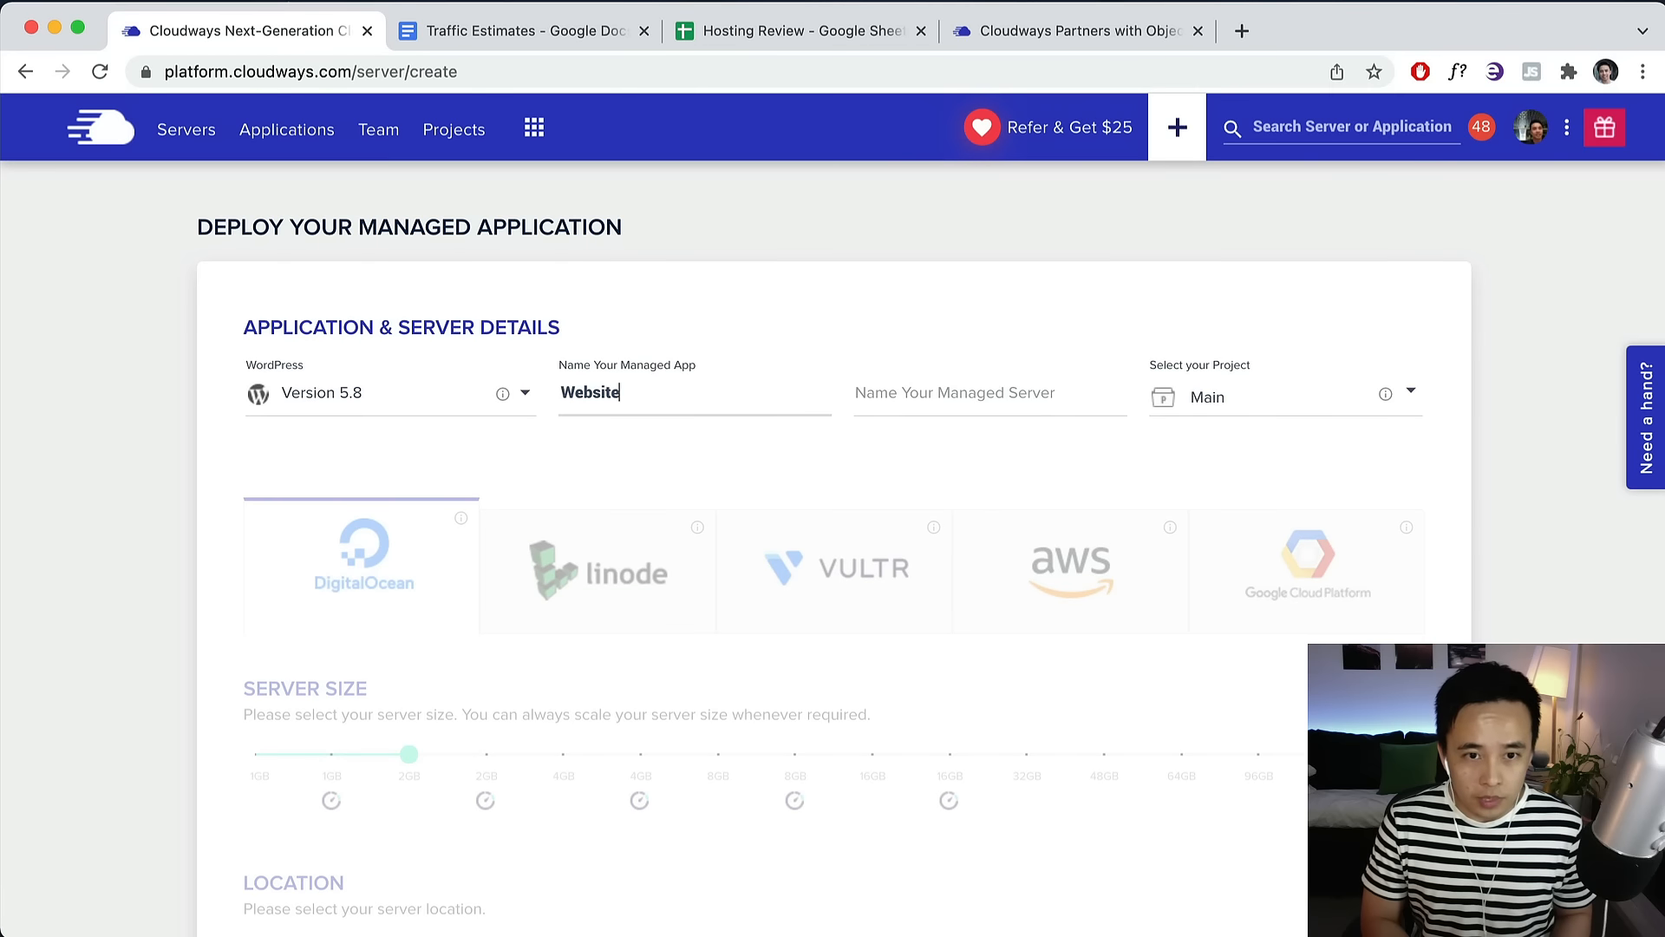
pyautogui.write(' Name')
pyautogui.click(980, 395)
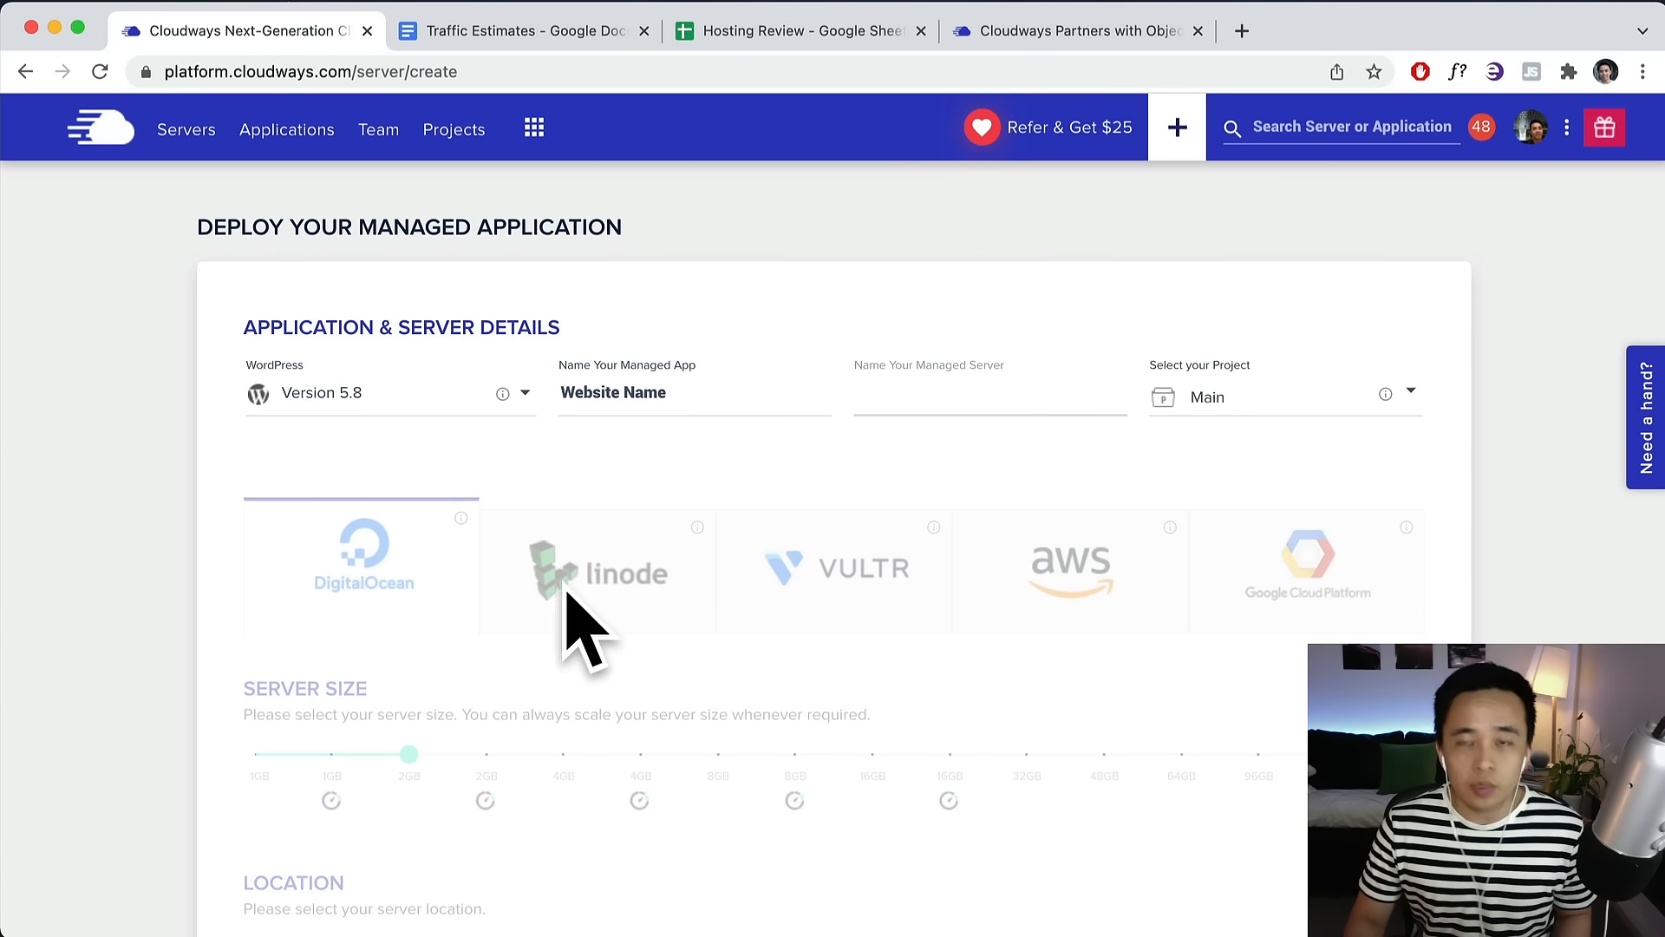
pyautogui.write('N')
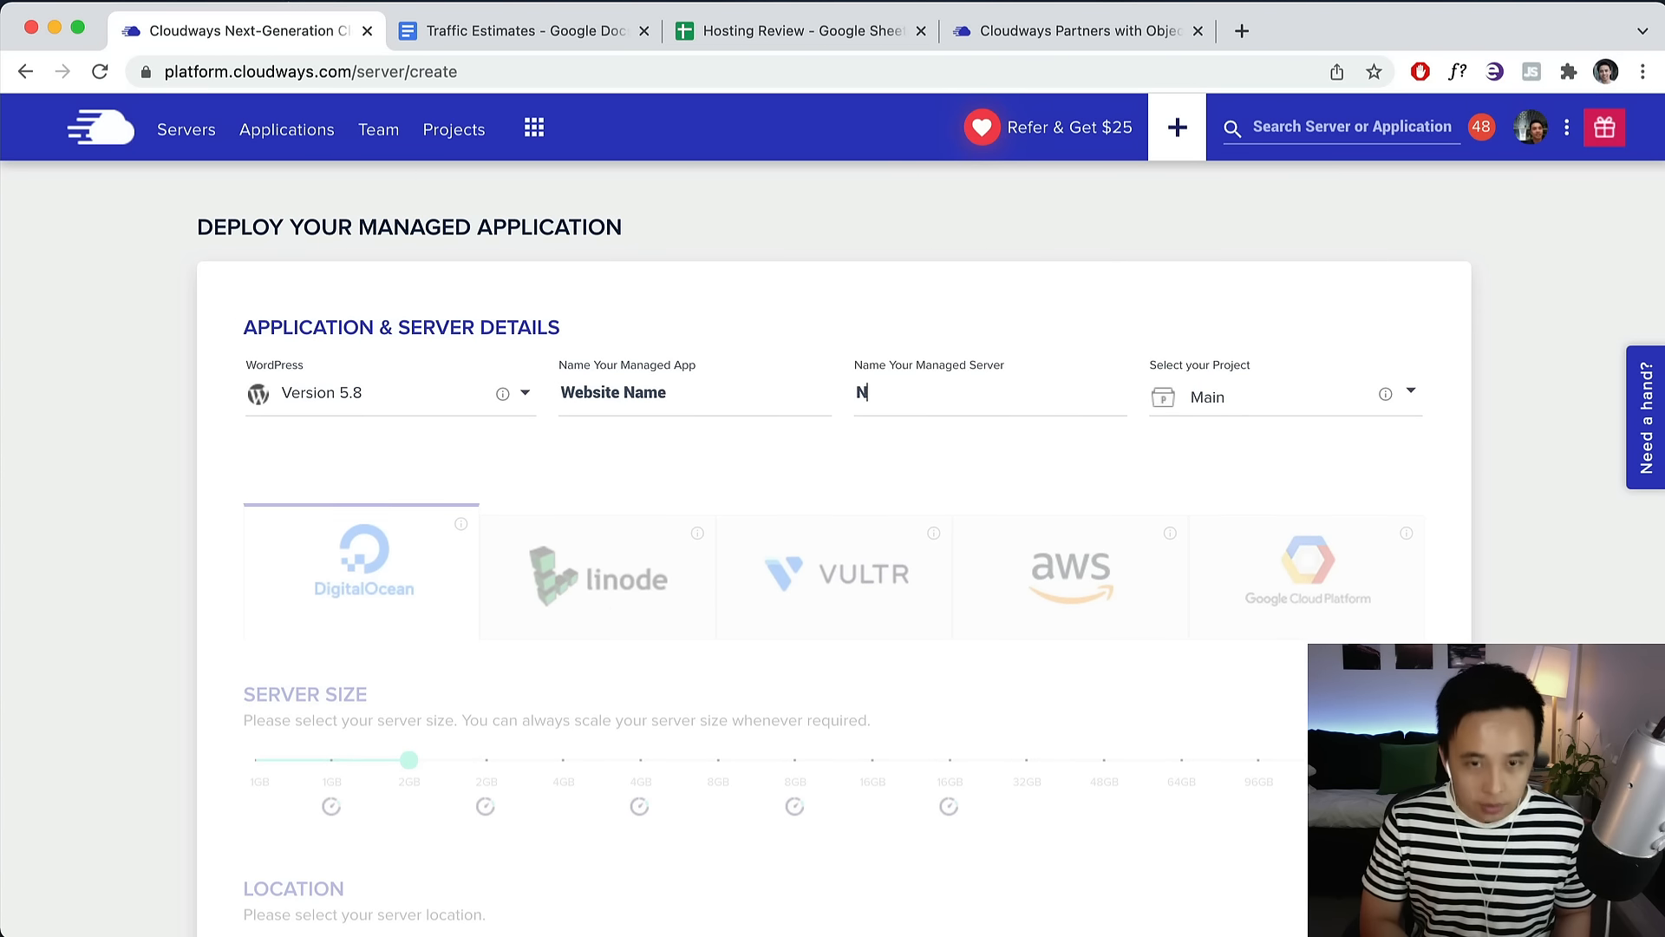
pyautogui.write('ame of Server Location')
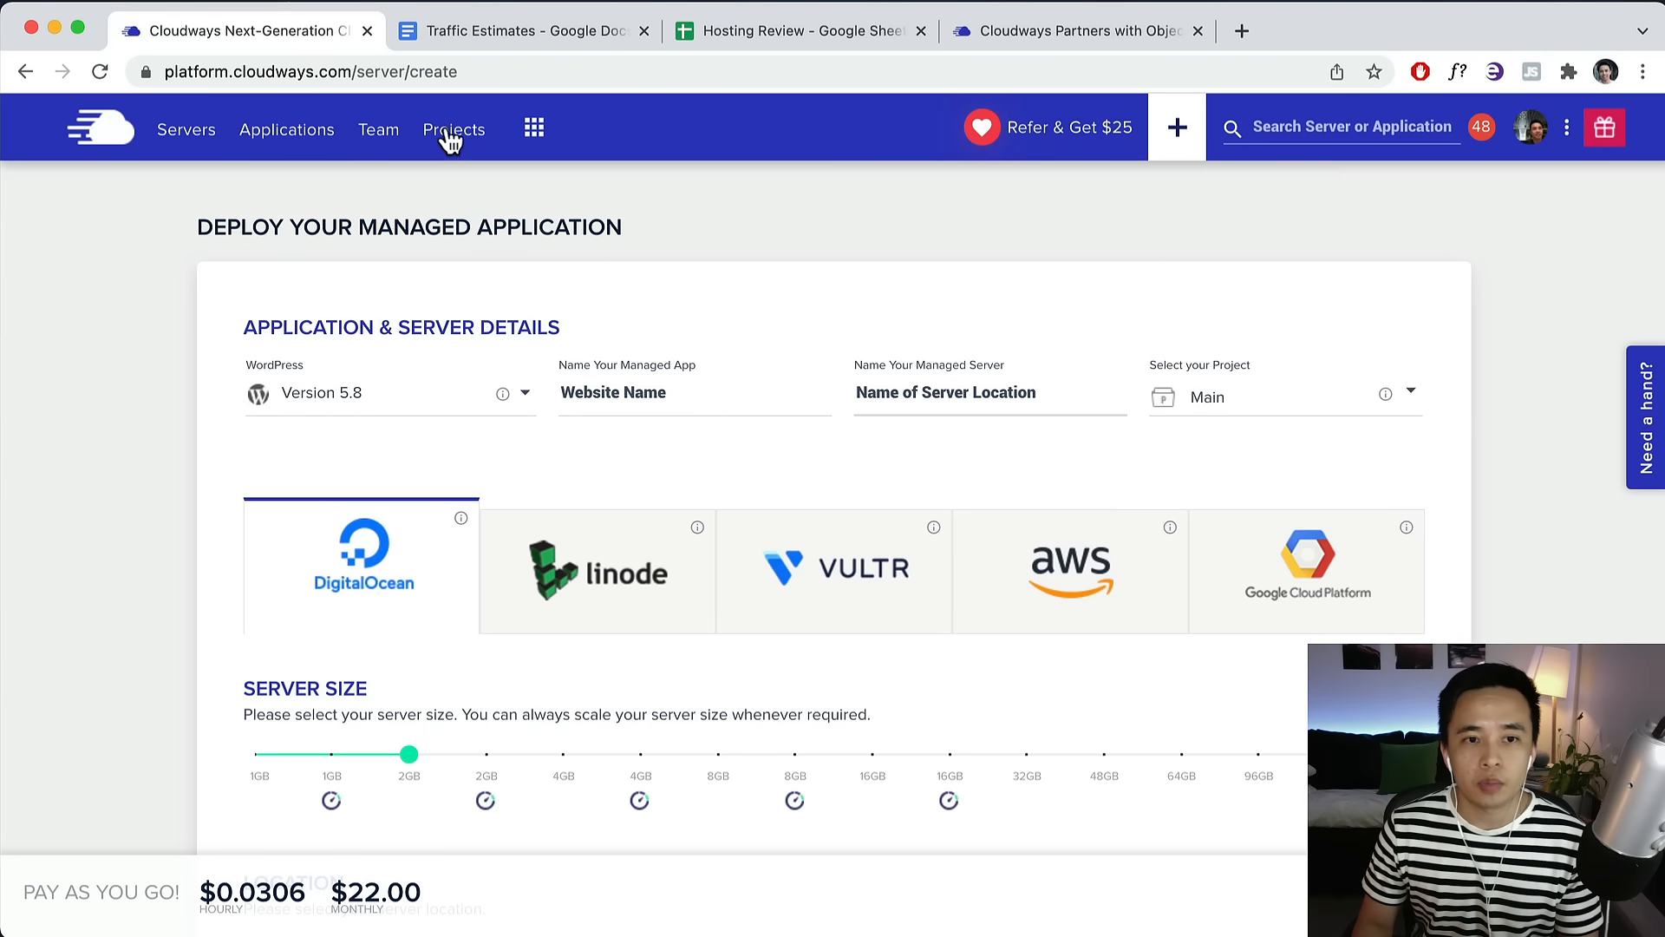
# Compare Google Cloud, then settle on AWS as the hosting provider.
pyautogui.scroll(-3, 1131, 325)
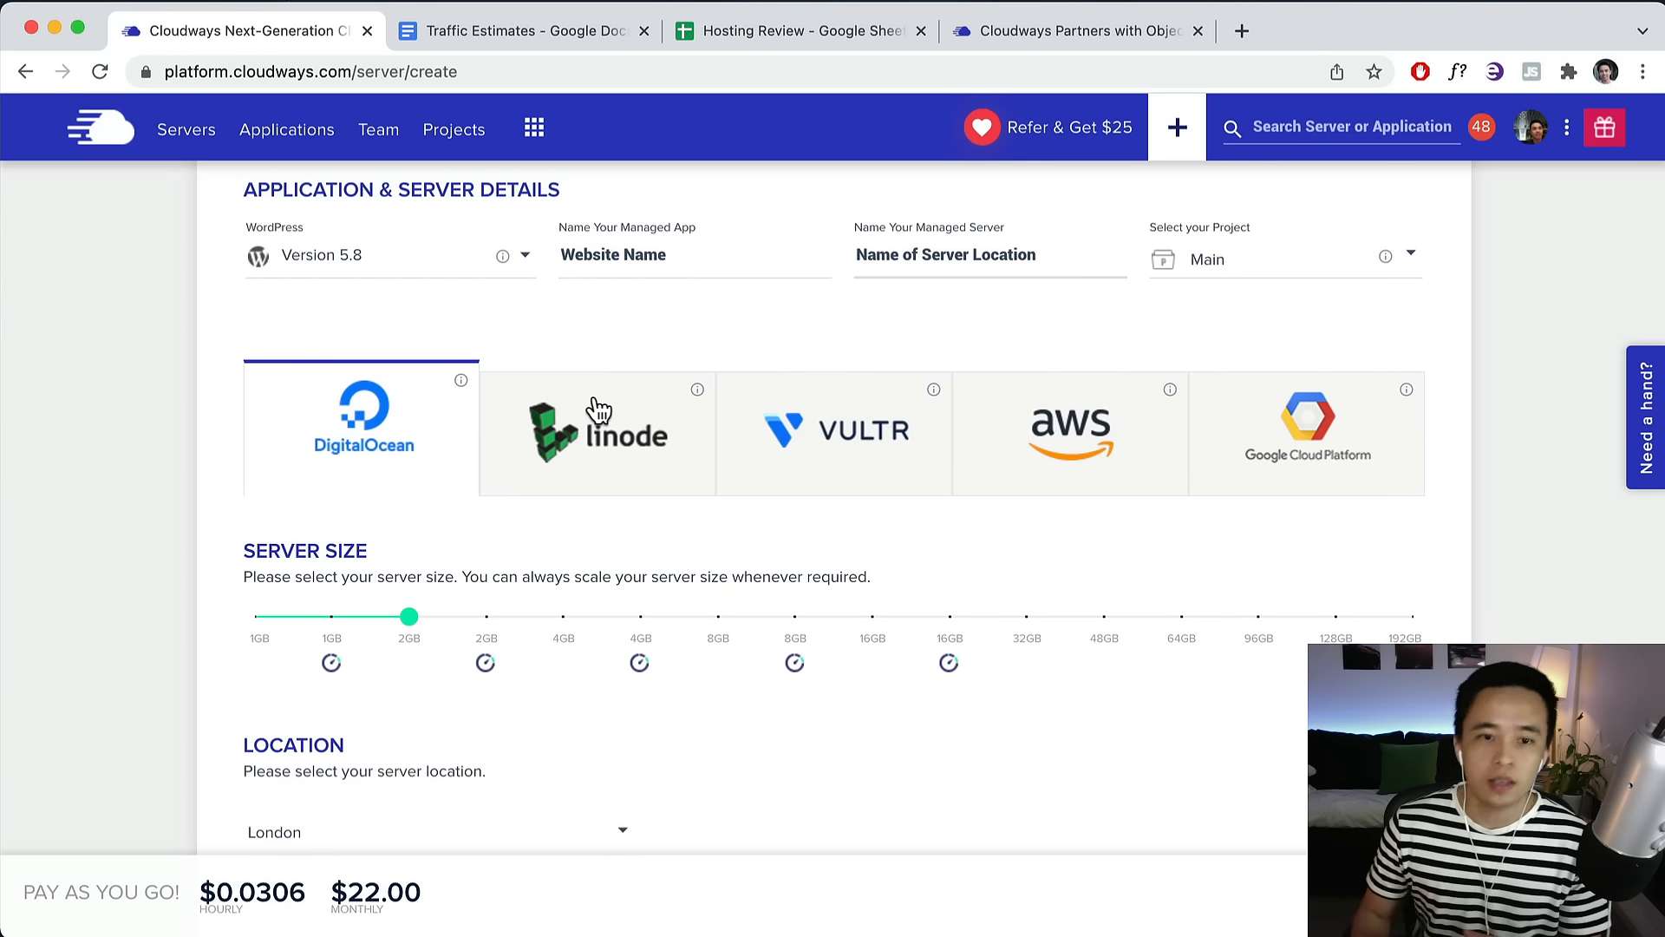
pyautogui.click(1072, 415)
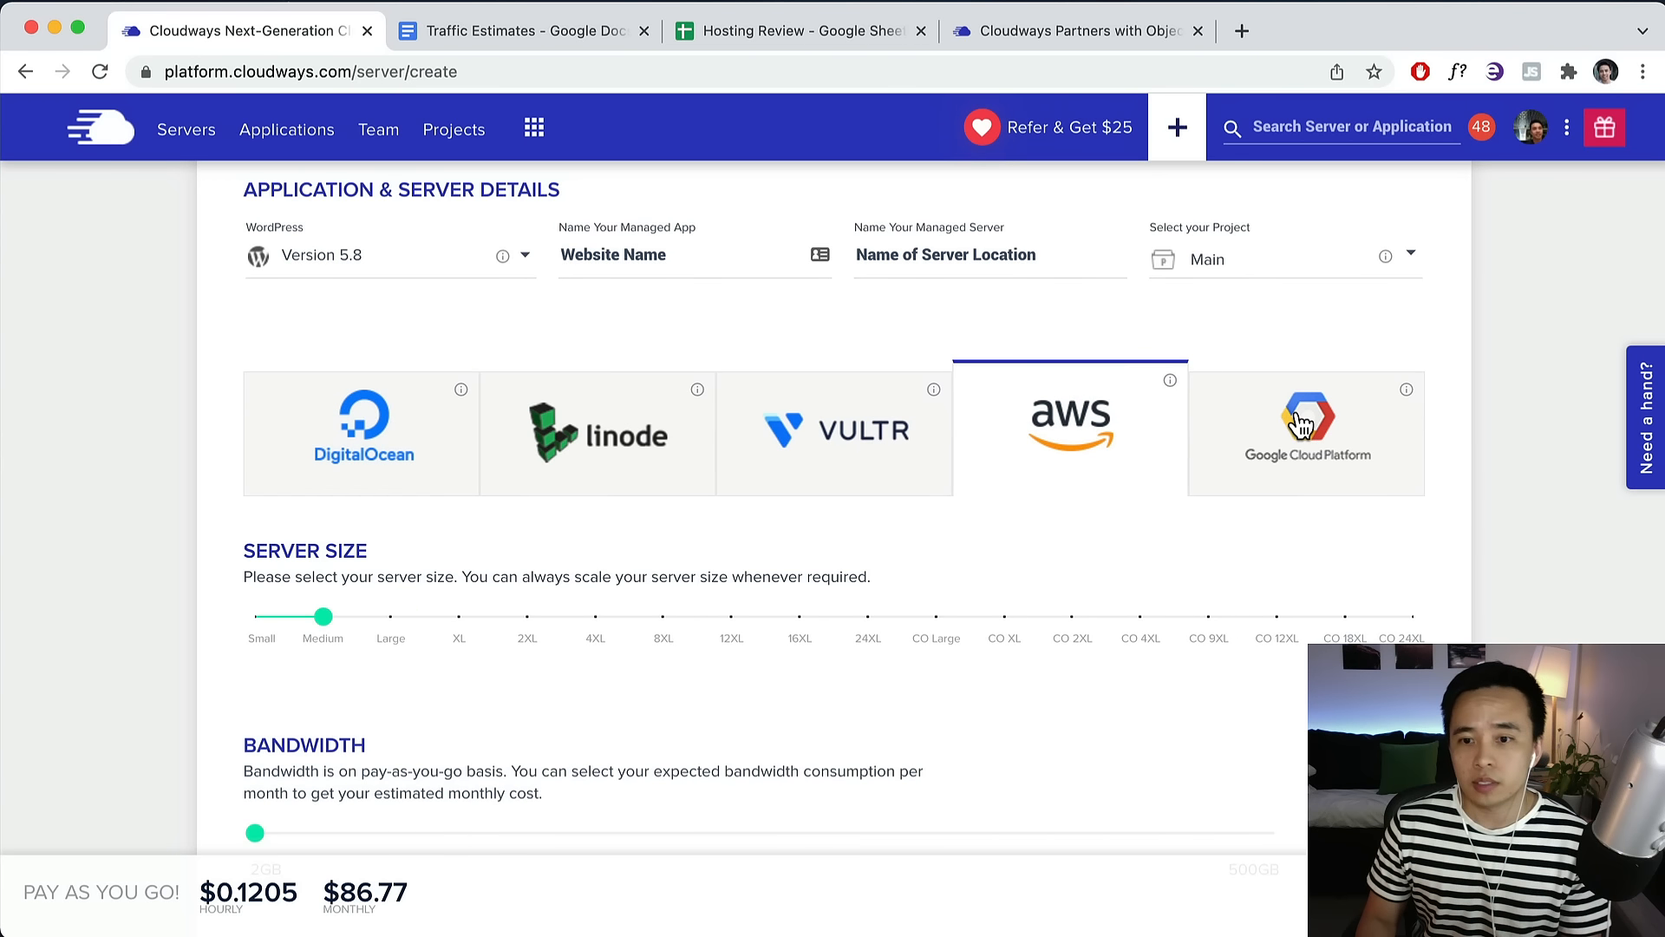
pyautogui.click(1301, 423)
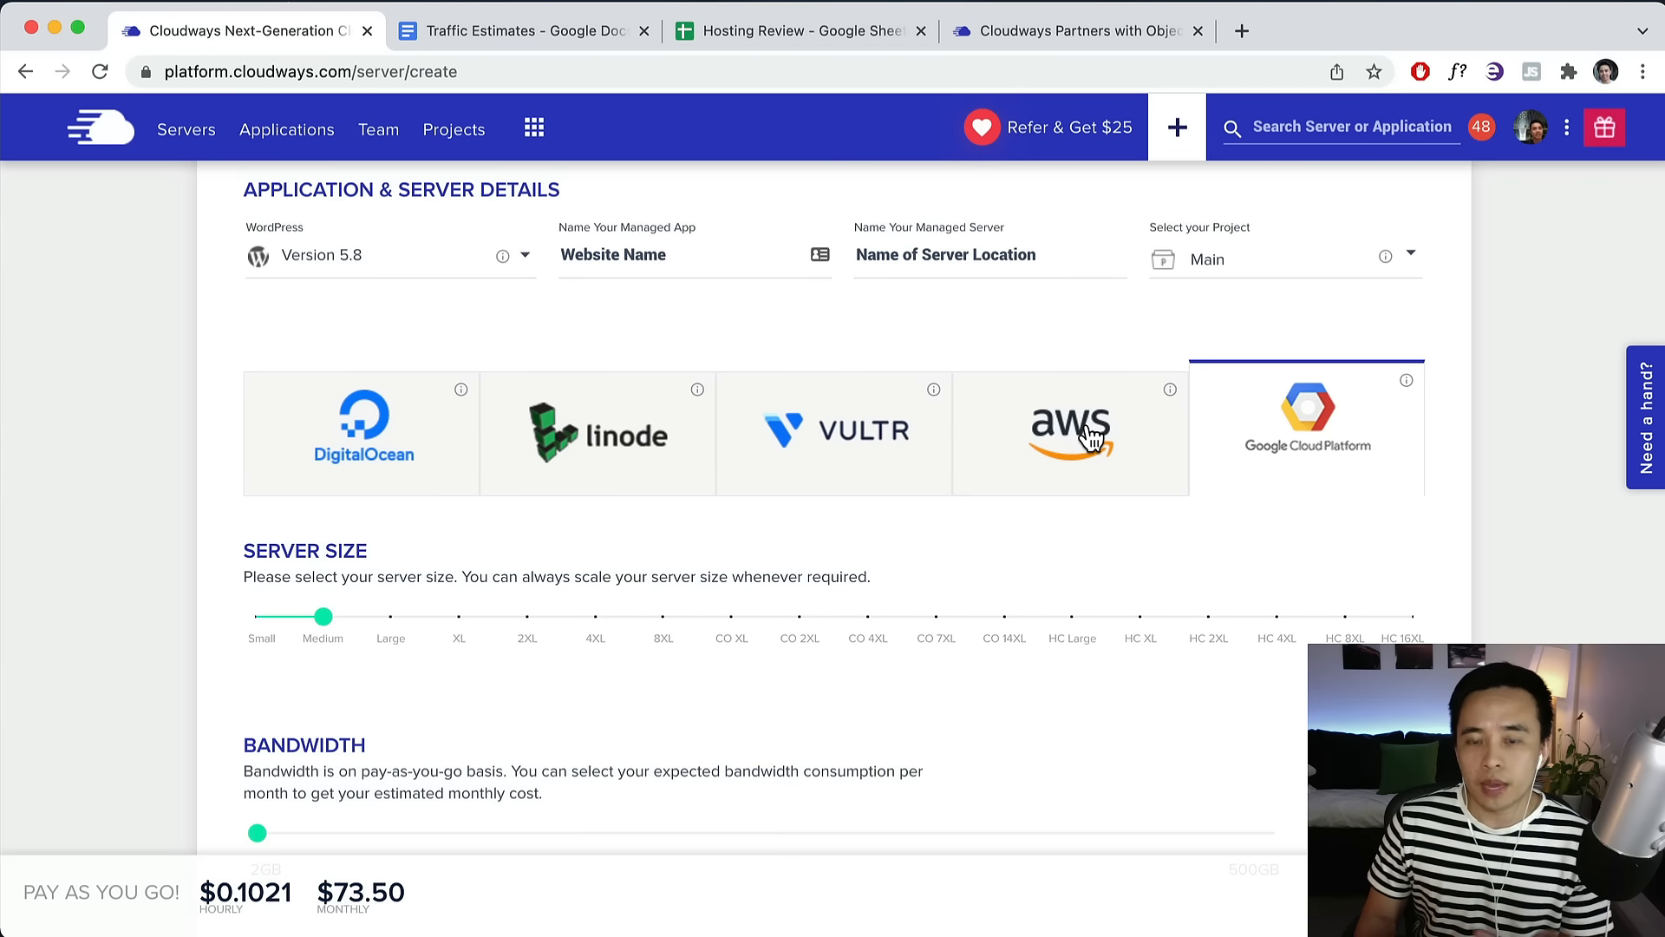
pyautogui.click(1091, 438)
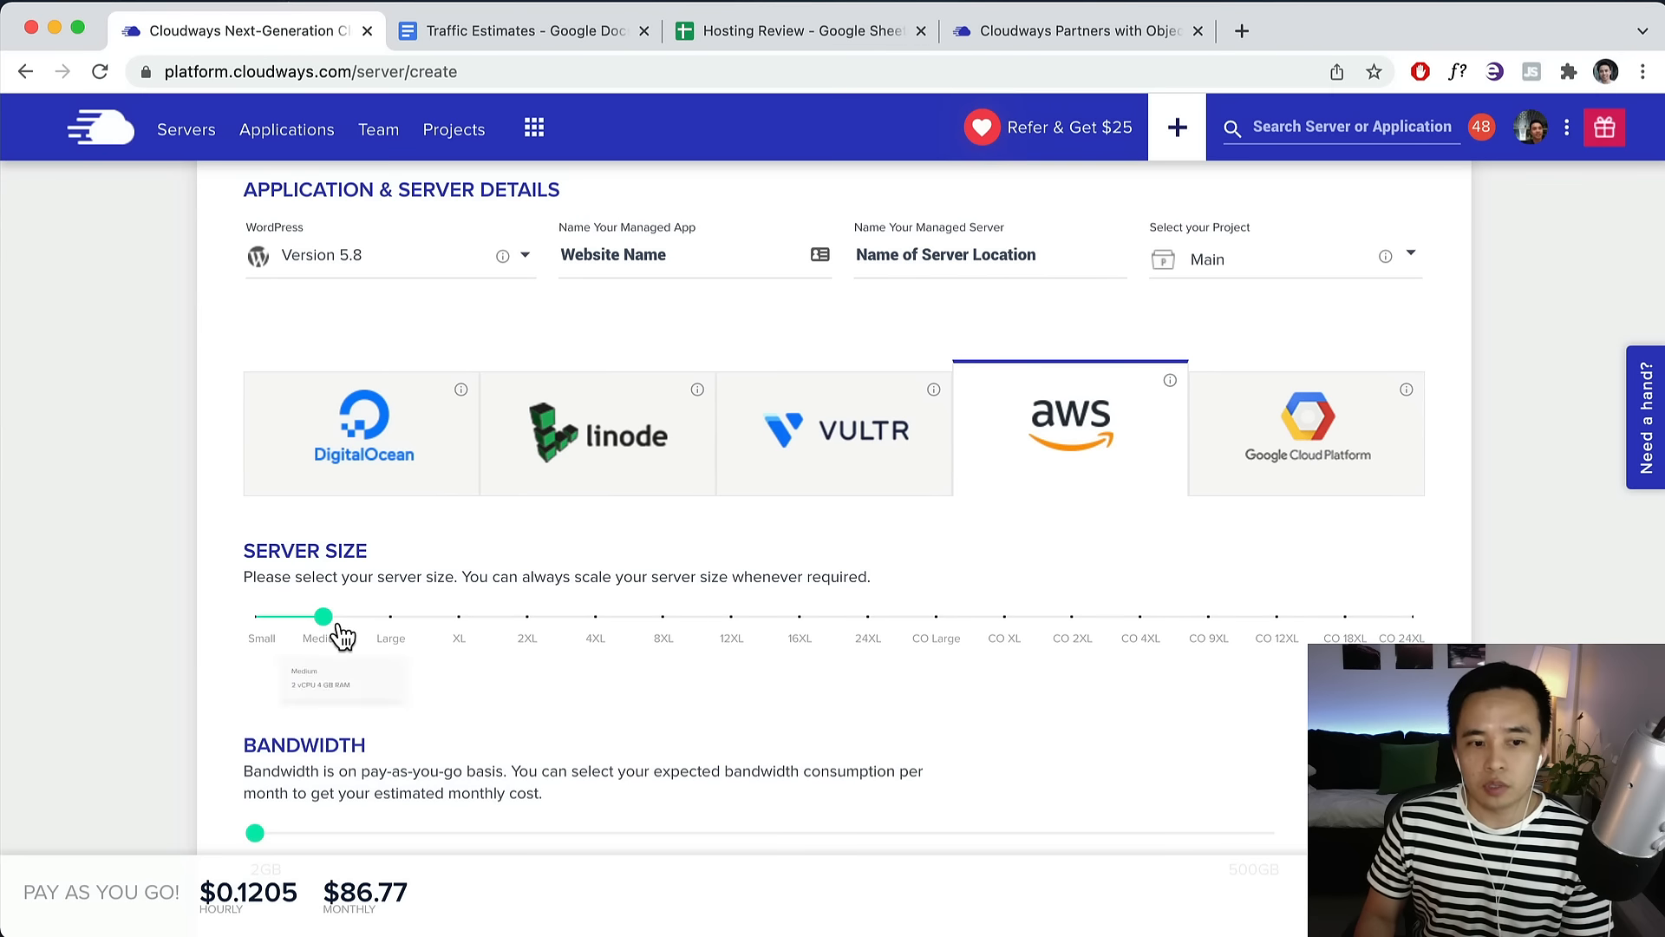
# Set the AWS server size to Small and consult the Traffic Estimates document.
pyautogui.click(393, 618)
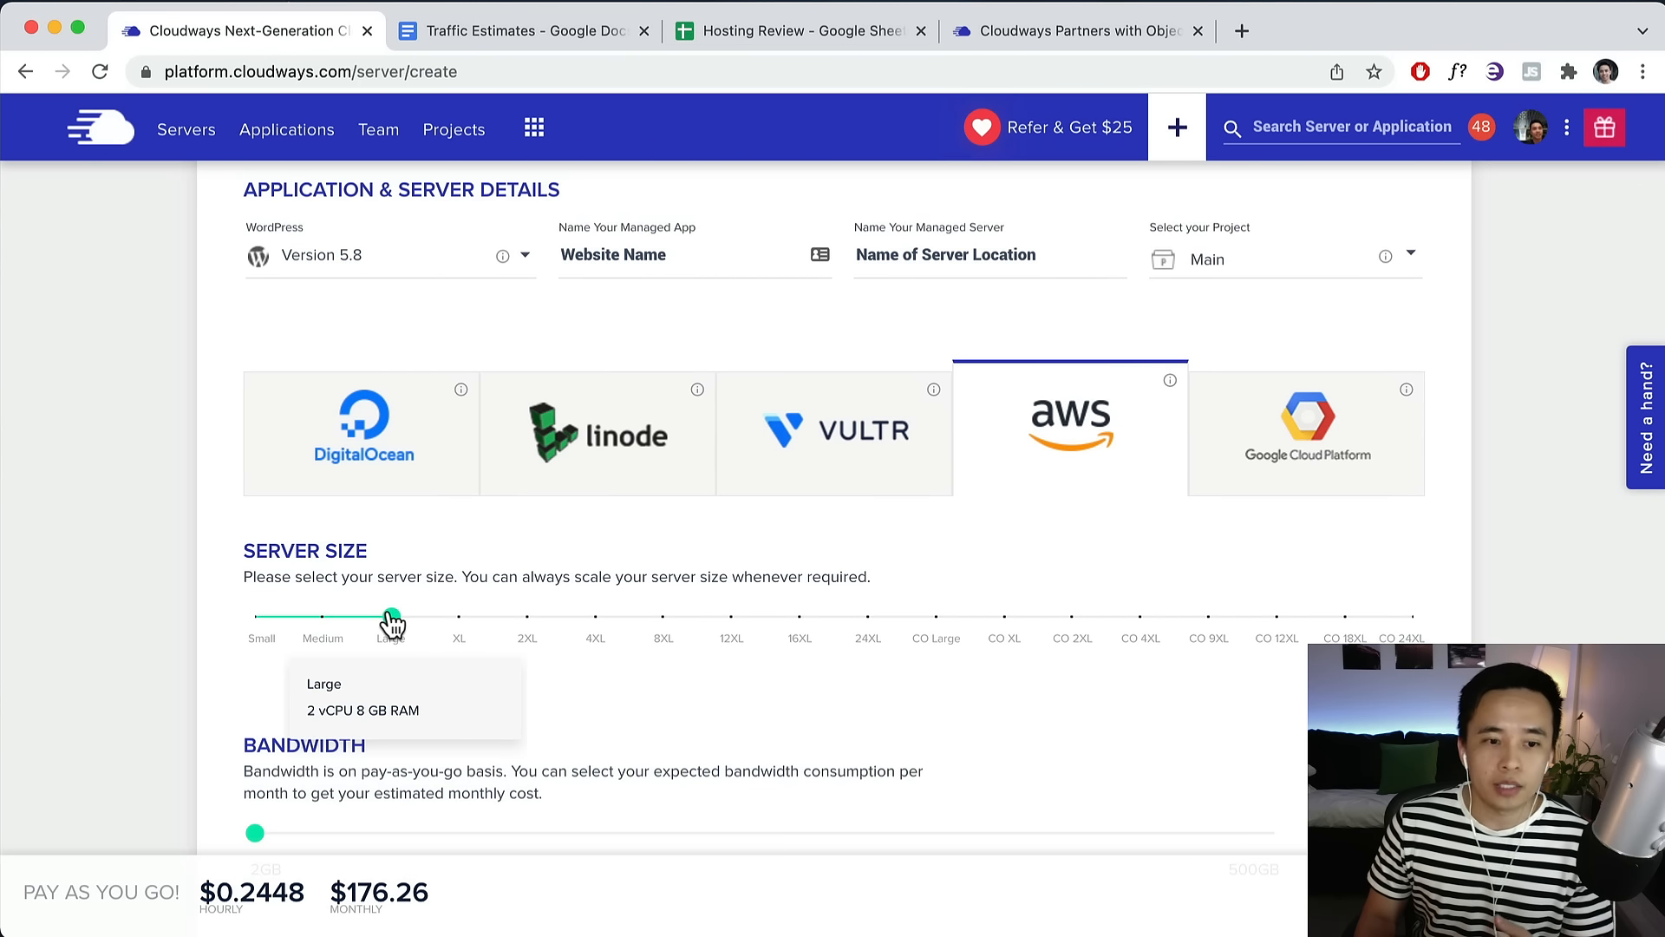
pyautogui.click(323, 618)
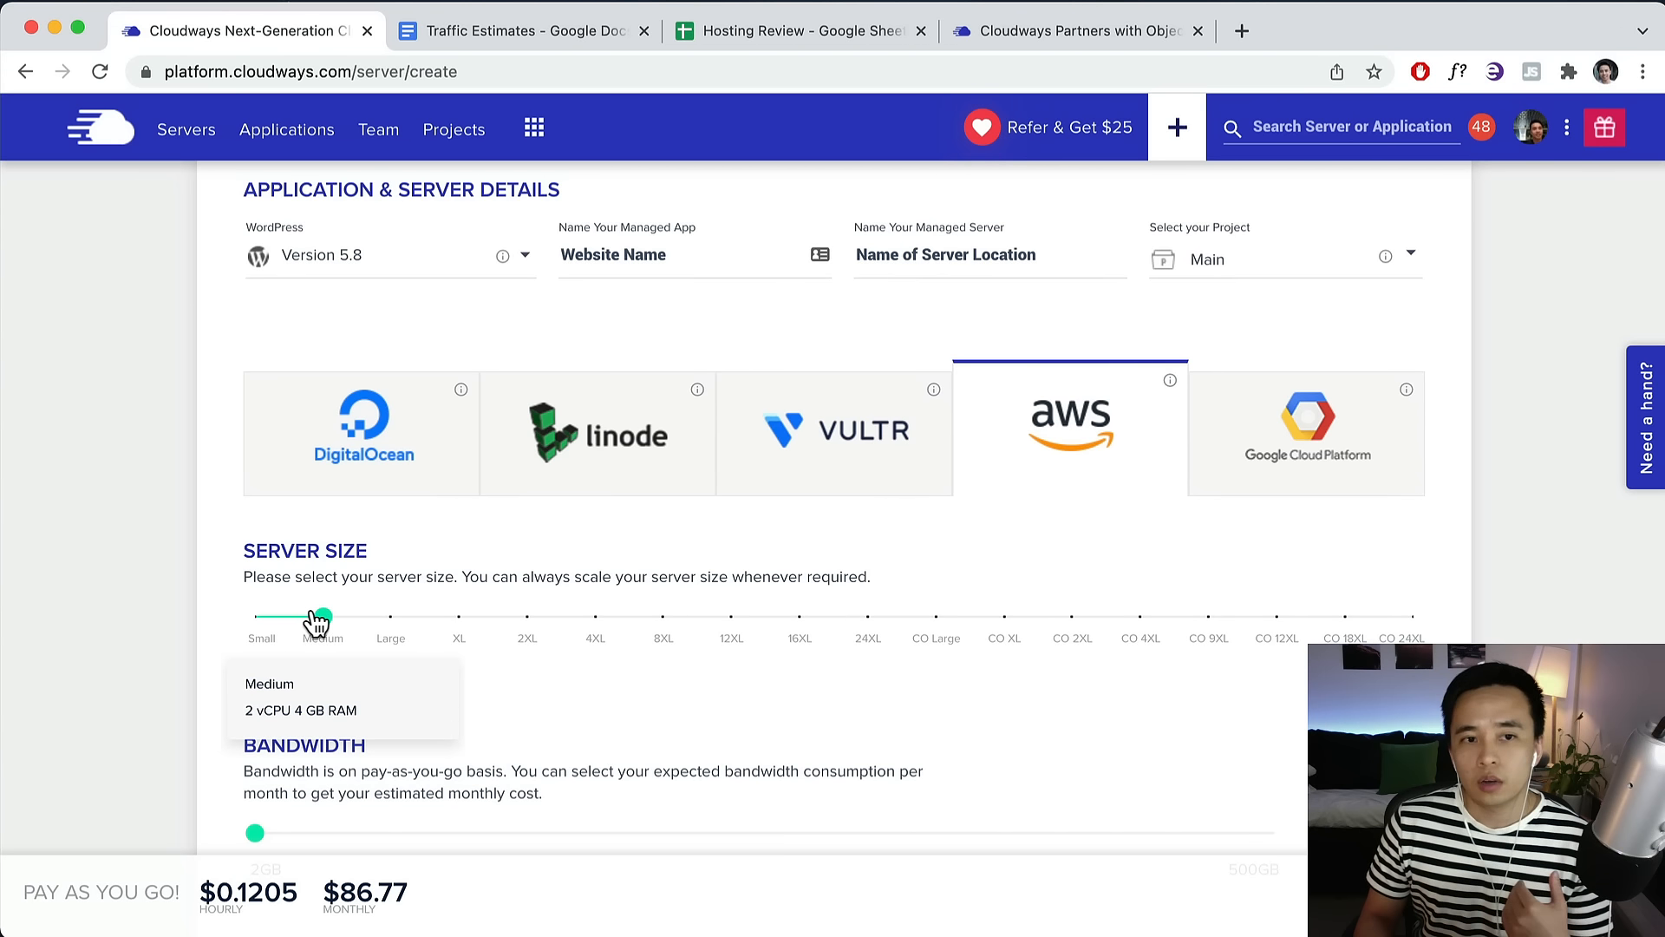
pyautogui.moveTo(323, 618); pyautogui.dragTo(256, 618)
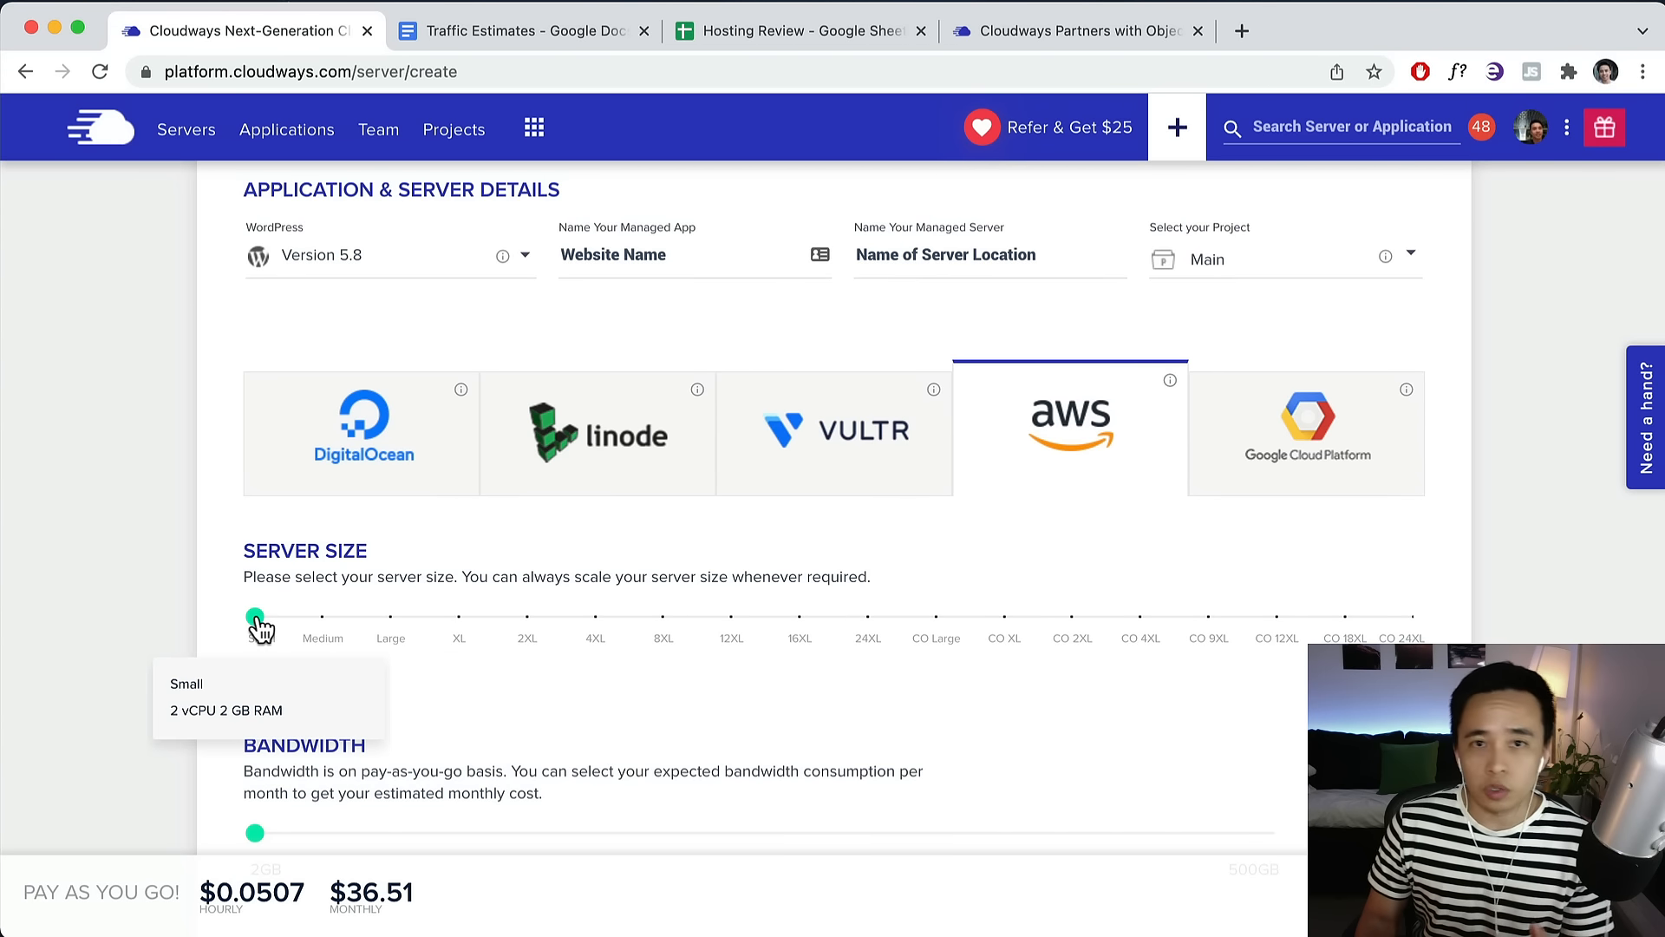
pyautogui.click(519, 33)
pyautogui.scroll(-5, 820, 503)
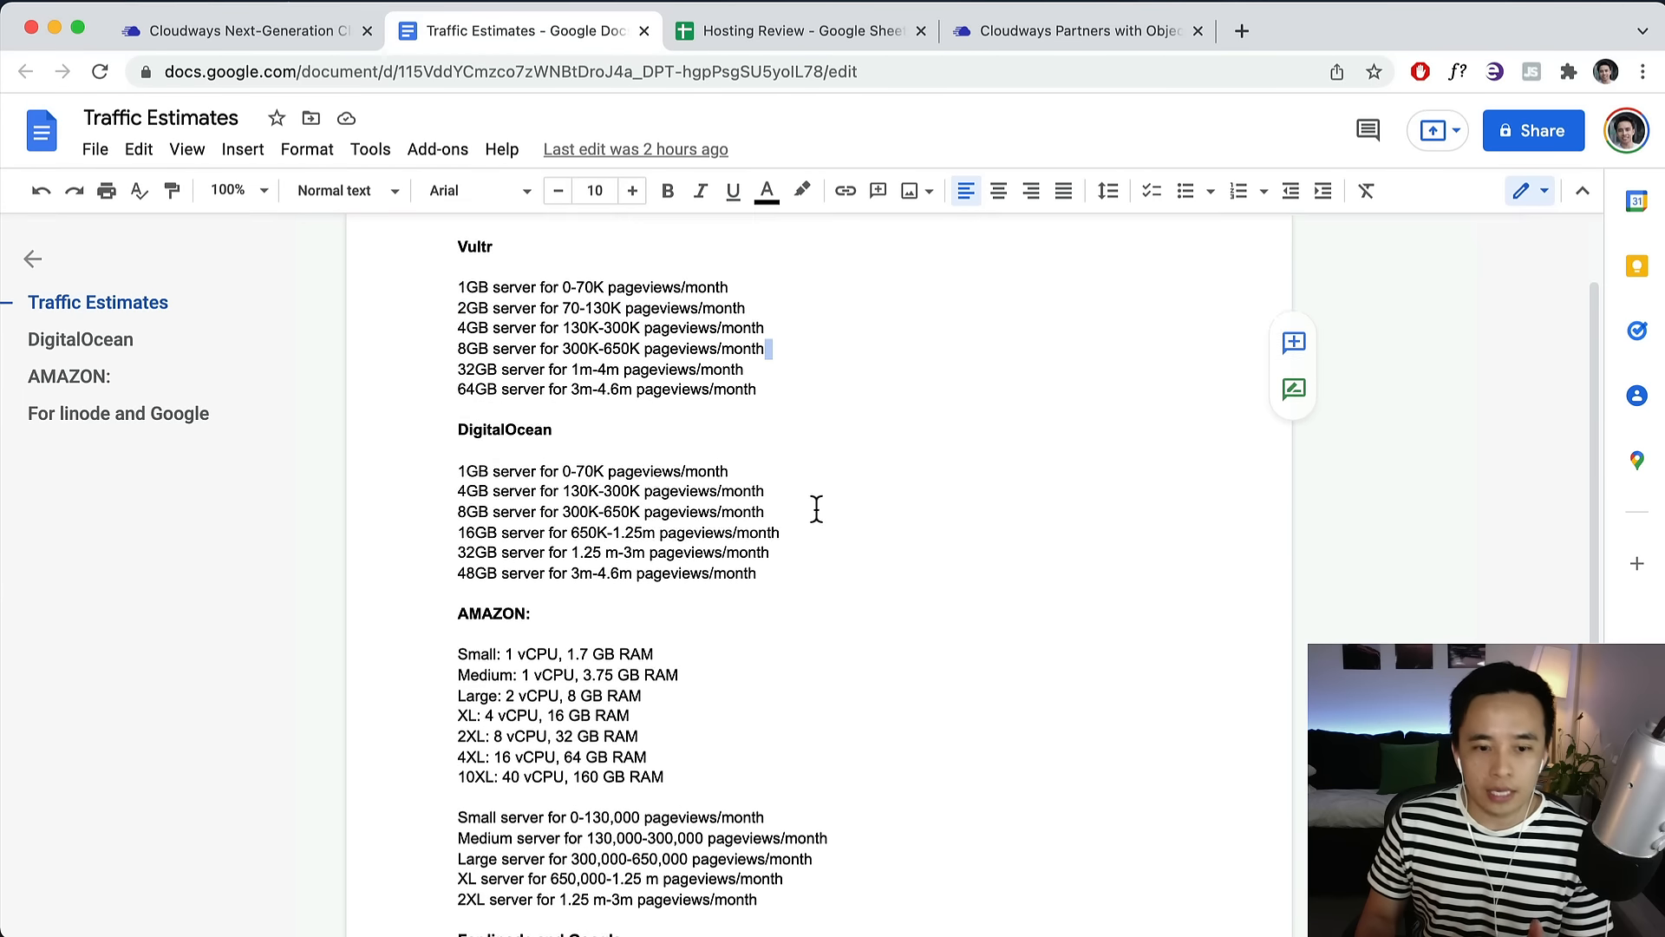
pyautogui.moveTo(763, 546); pyautogui.dragTo(584, 547)
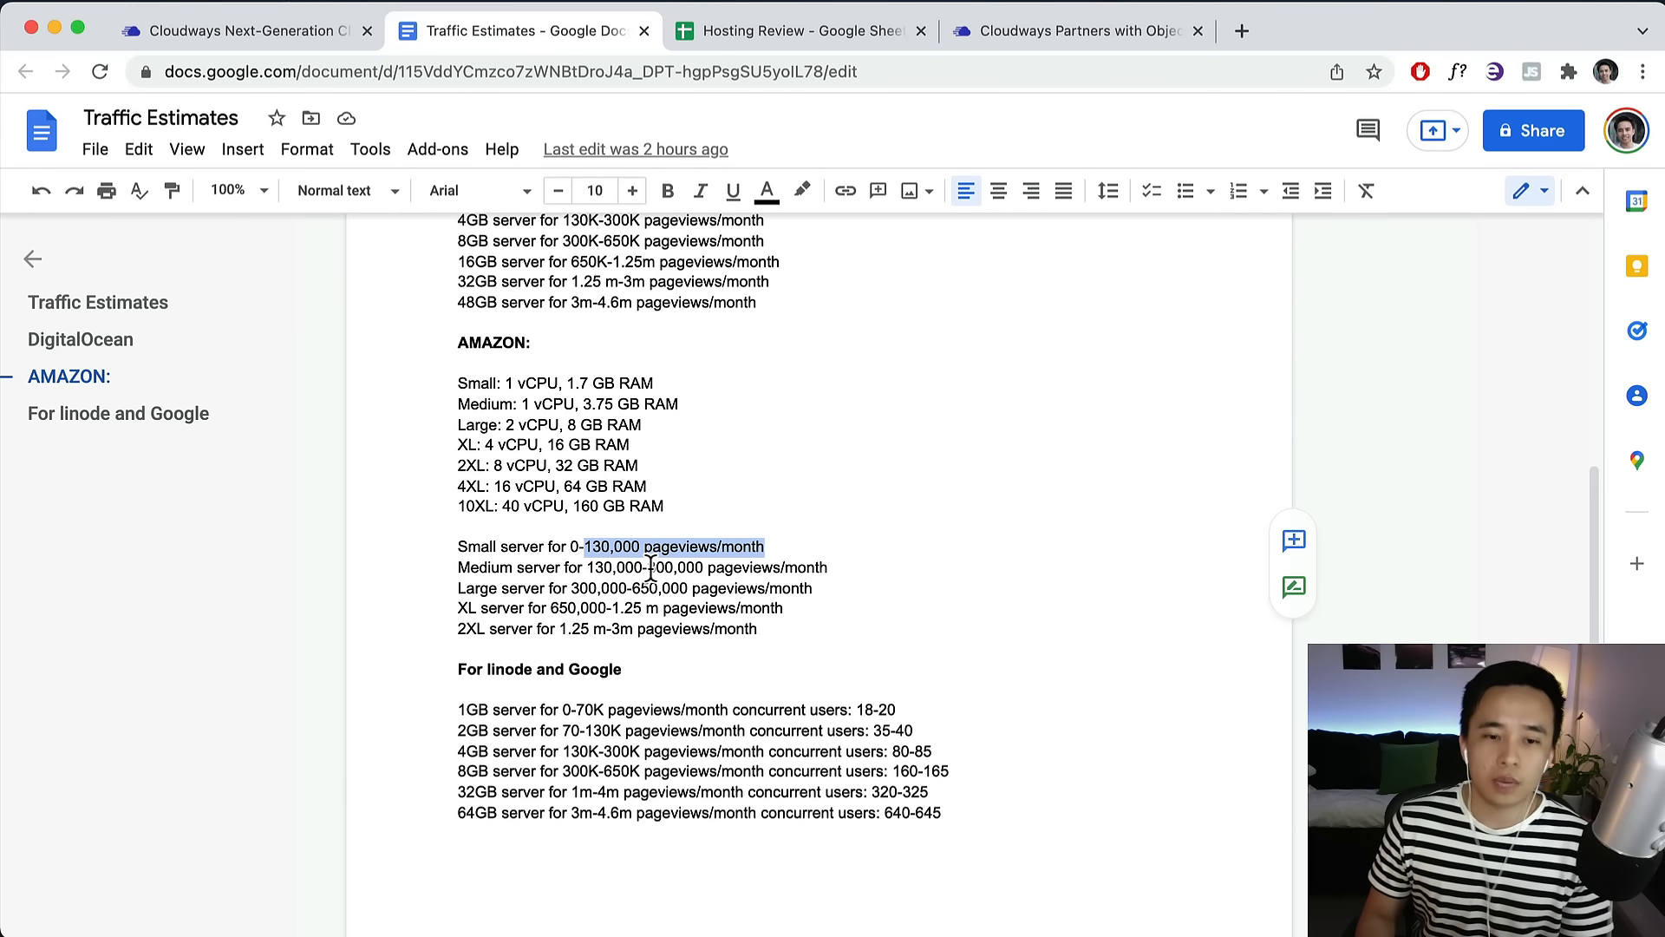
pyautogui.click(284, 39)
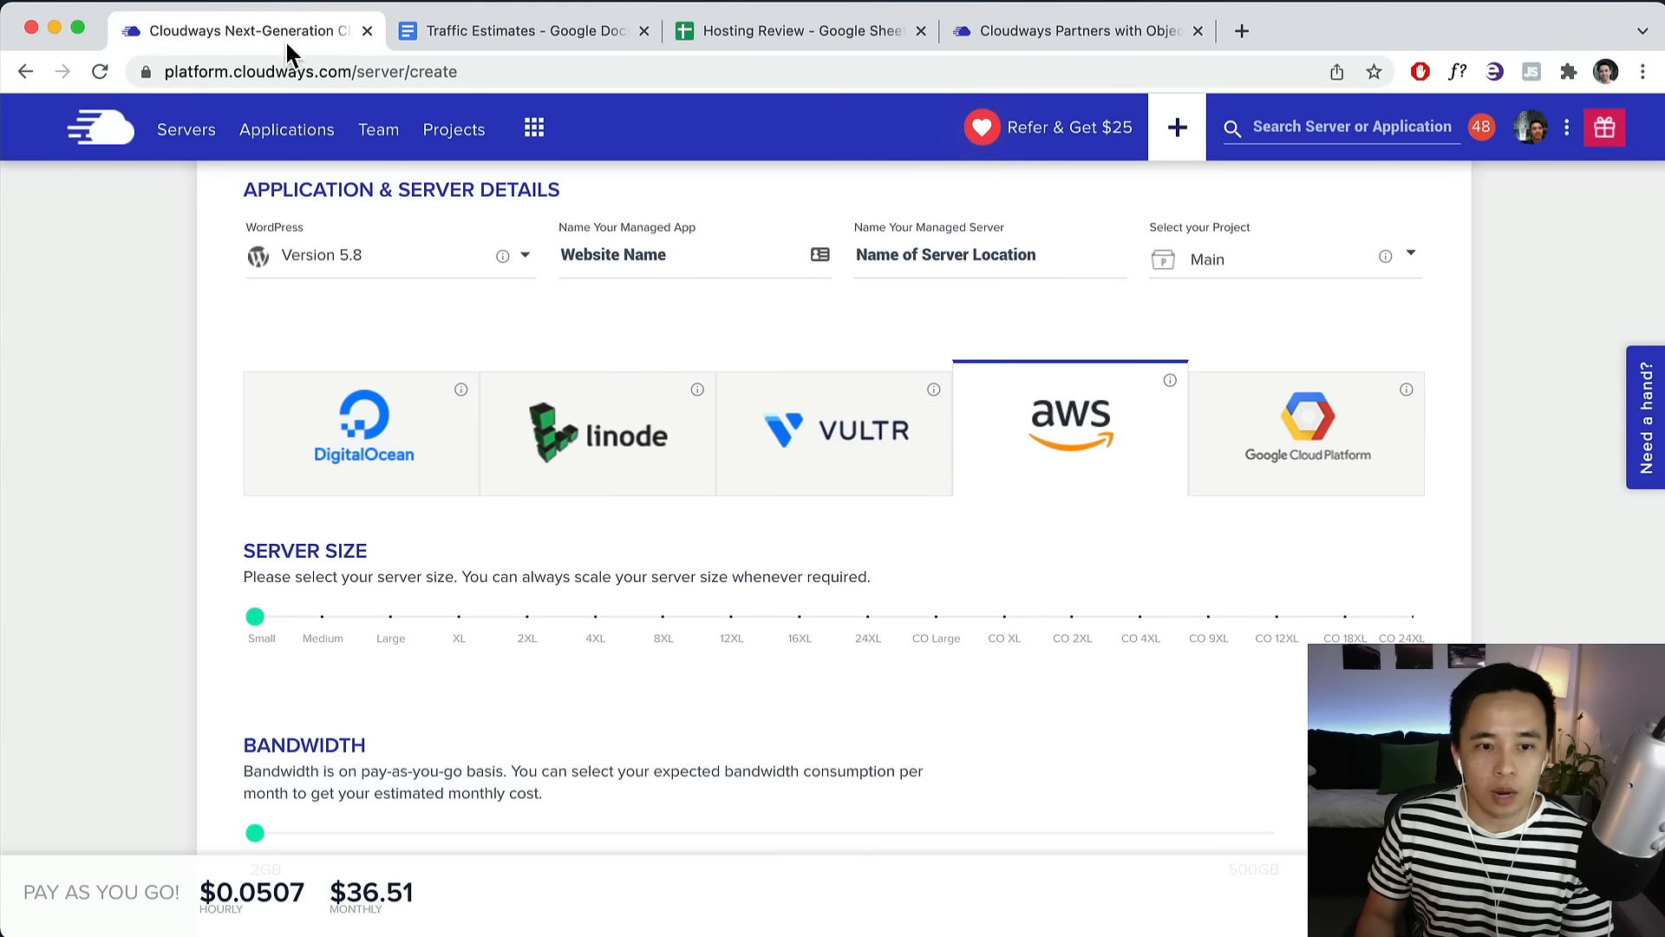
# Try the Medium AWS size, then return it to Small.
pyautogui.click(321, 620)
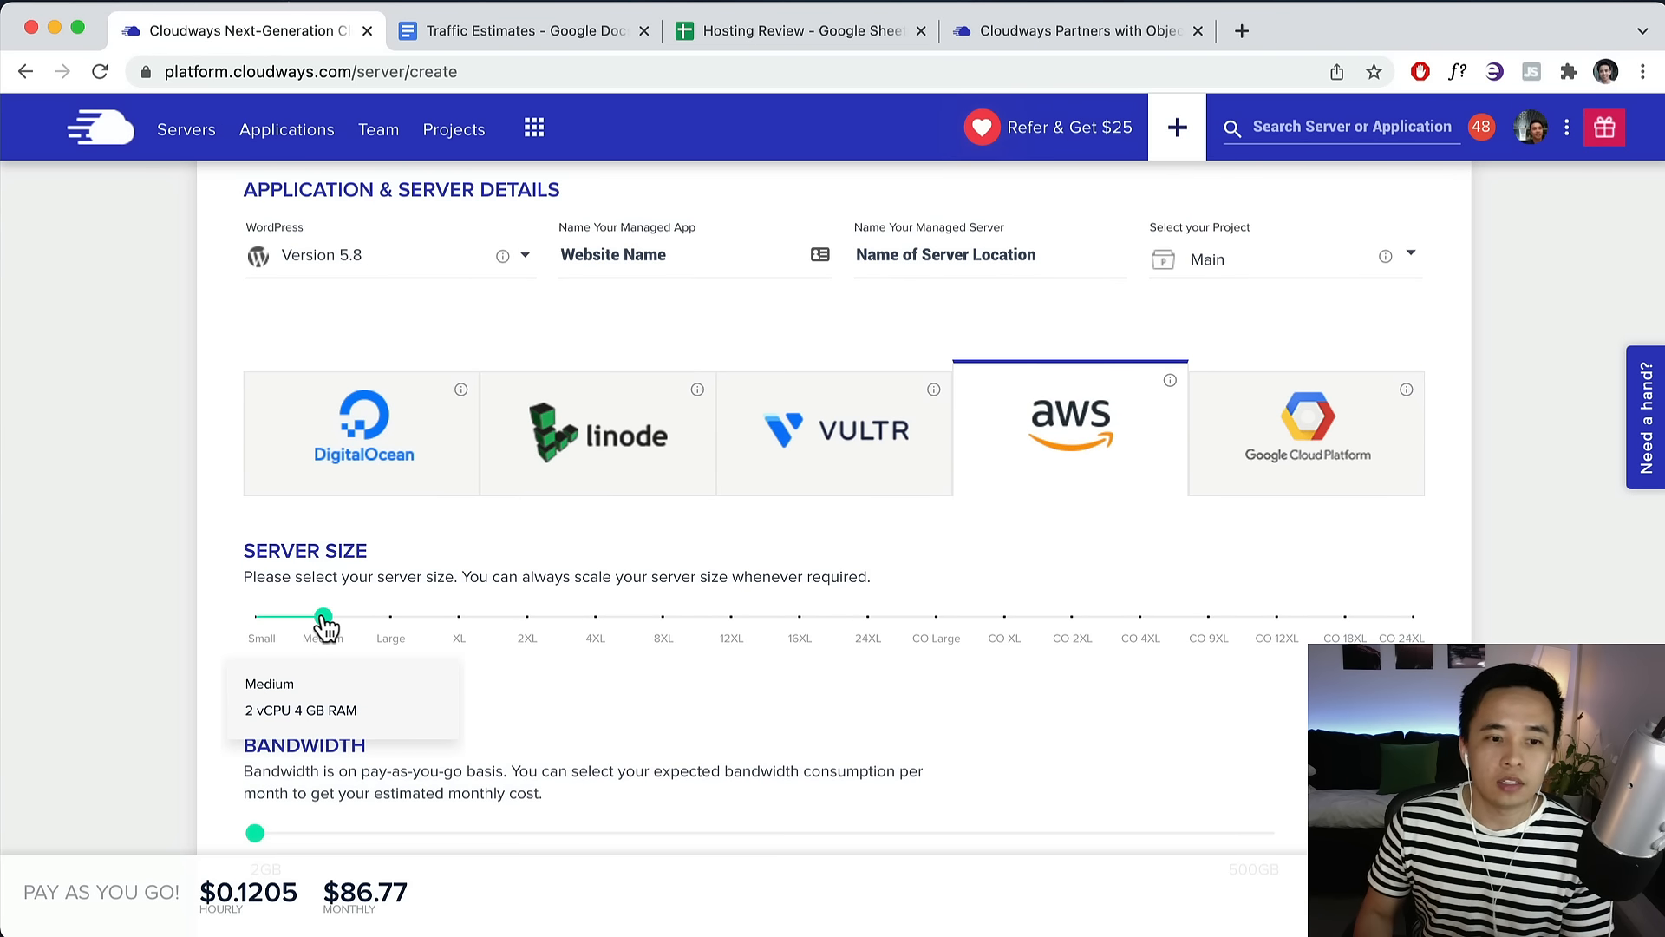
pyautogui.moveTo(324, 623)
pyautogui.mouseDown()
pyautogui.moveTo(256, 621)
pyautogui.moveTo(327, 621)
pyautogui.mouseUp()
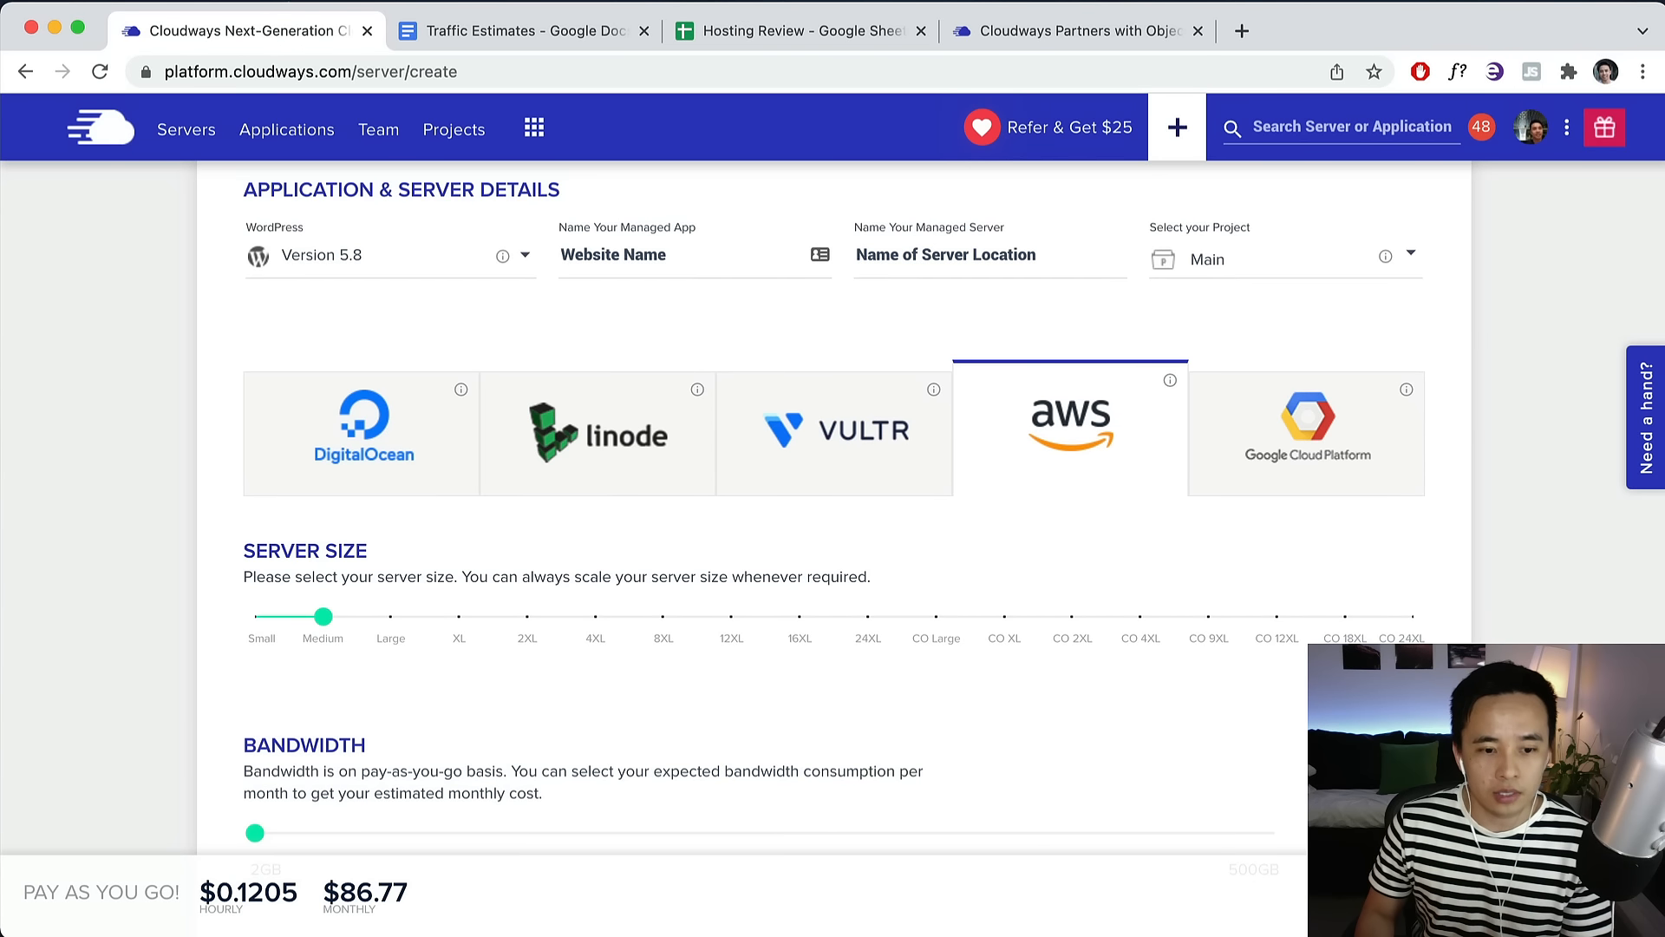
pyautogui.click(260, 619)
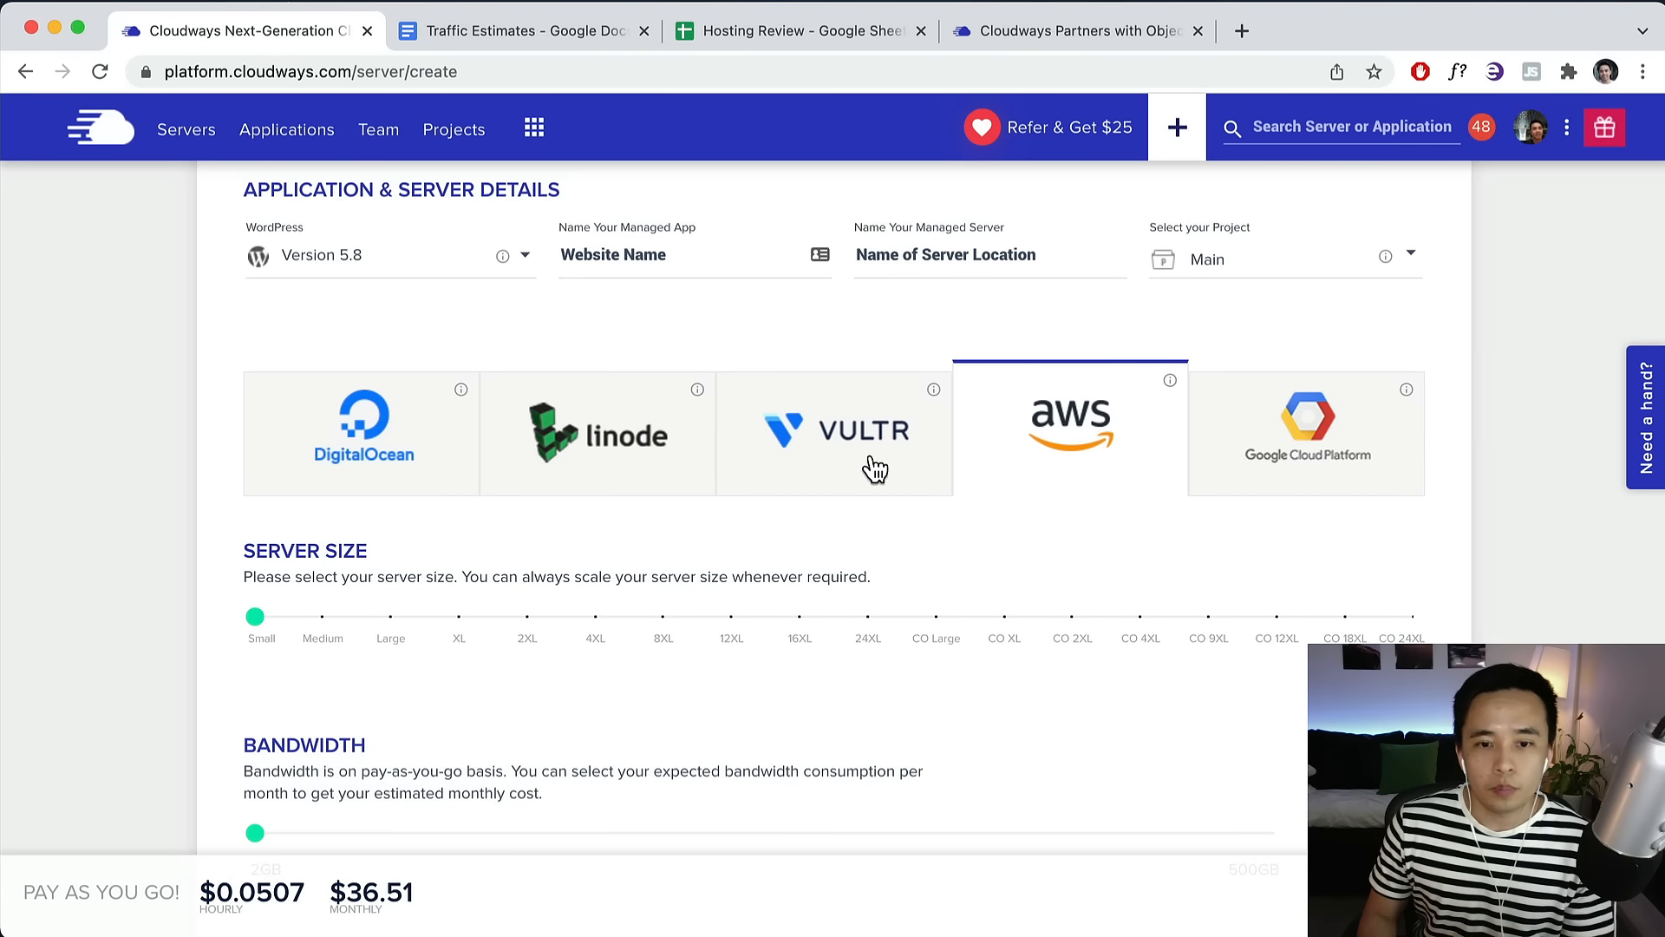
# Compare the Vultr, Linode, DigitalOcean and AWS providers, ending on Vultr.
pyautogui.click(751, 445)
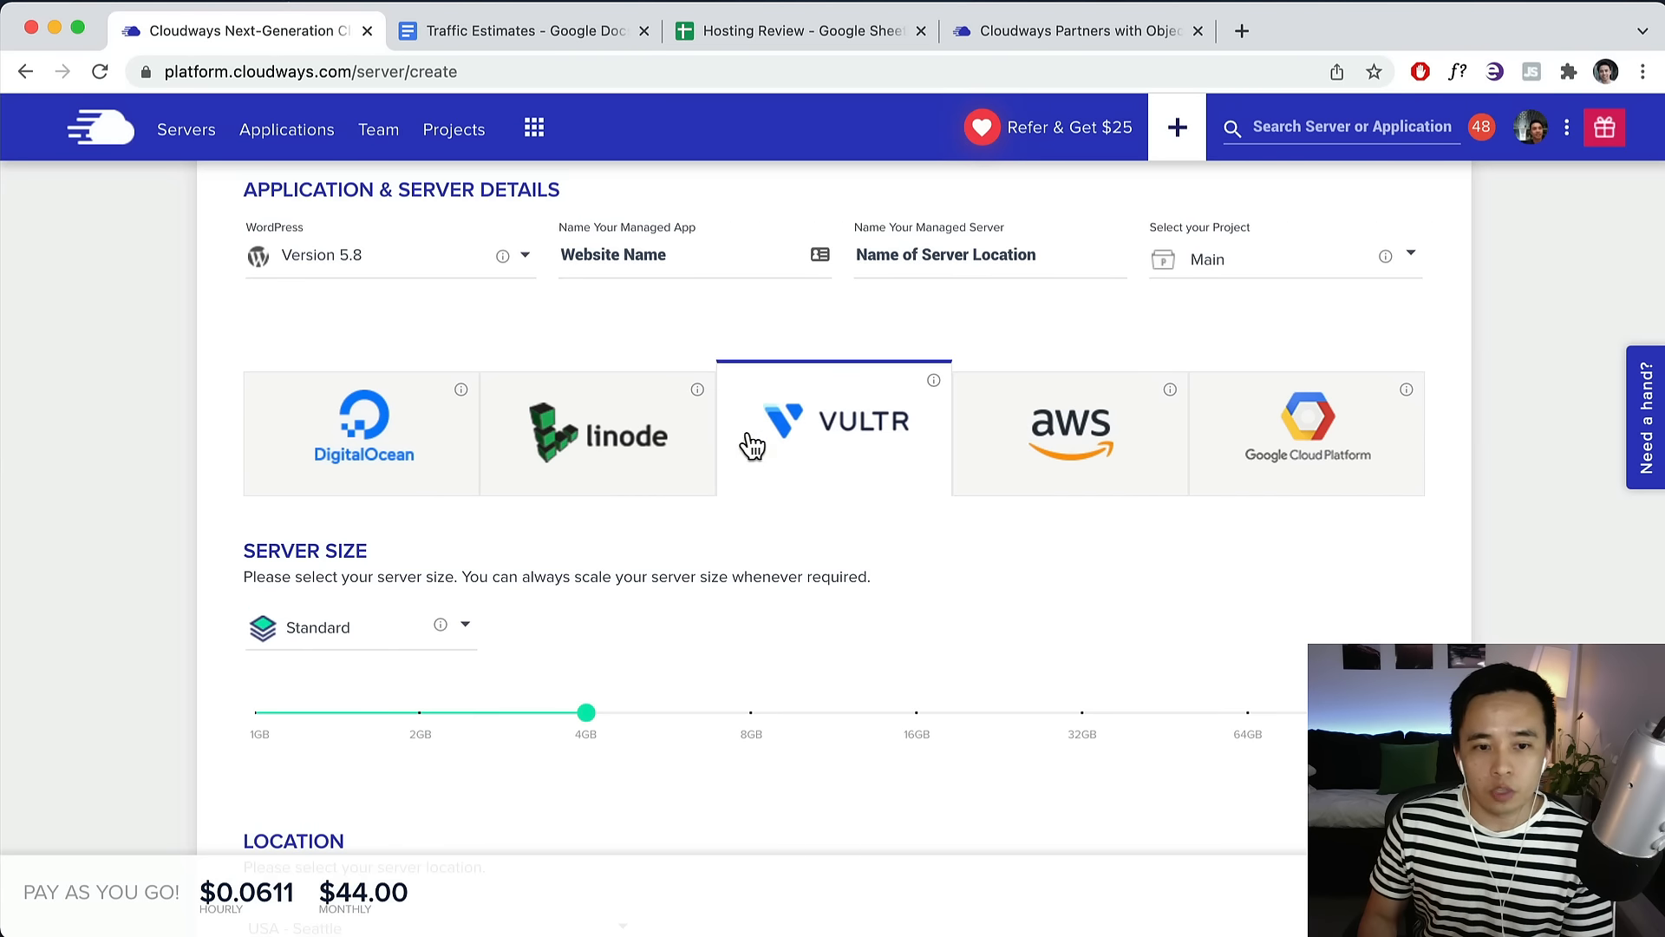
pyautogui.click(618, 446)
pyautogui.click(369, 455)
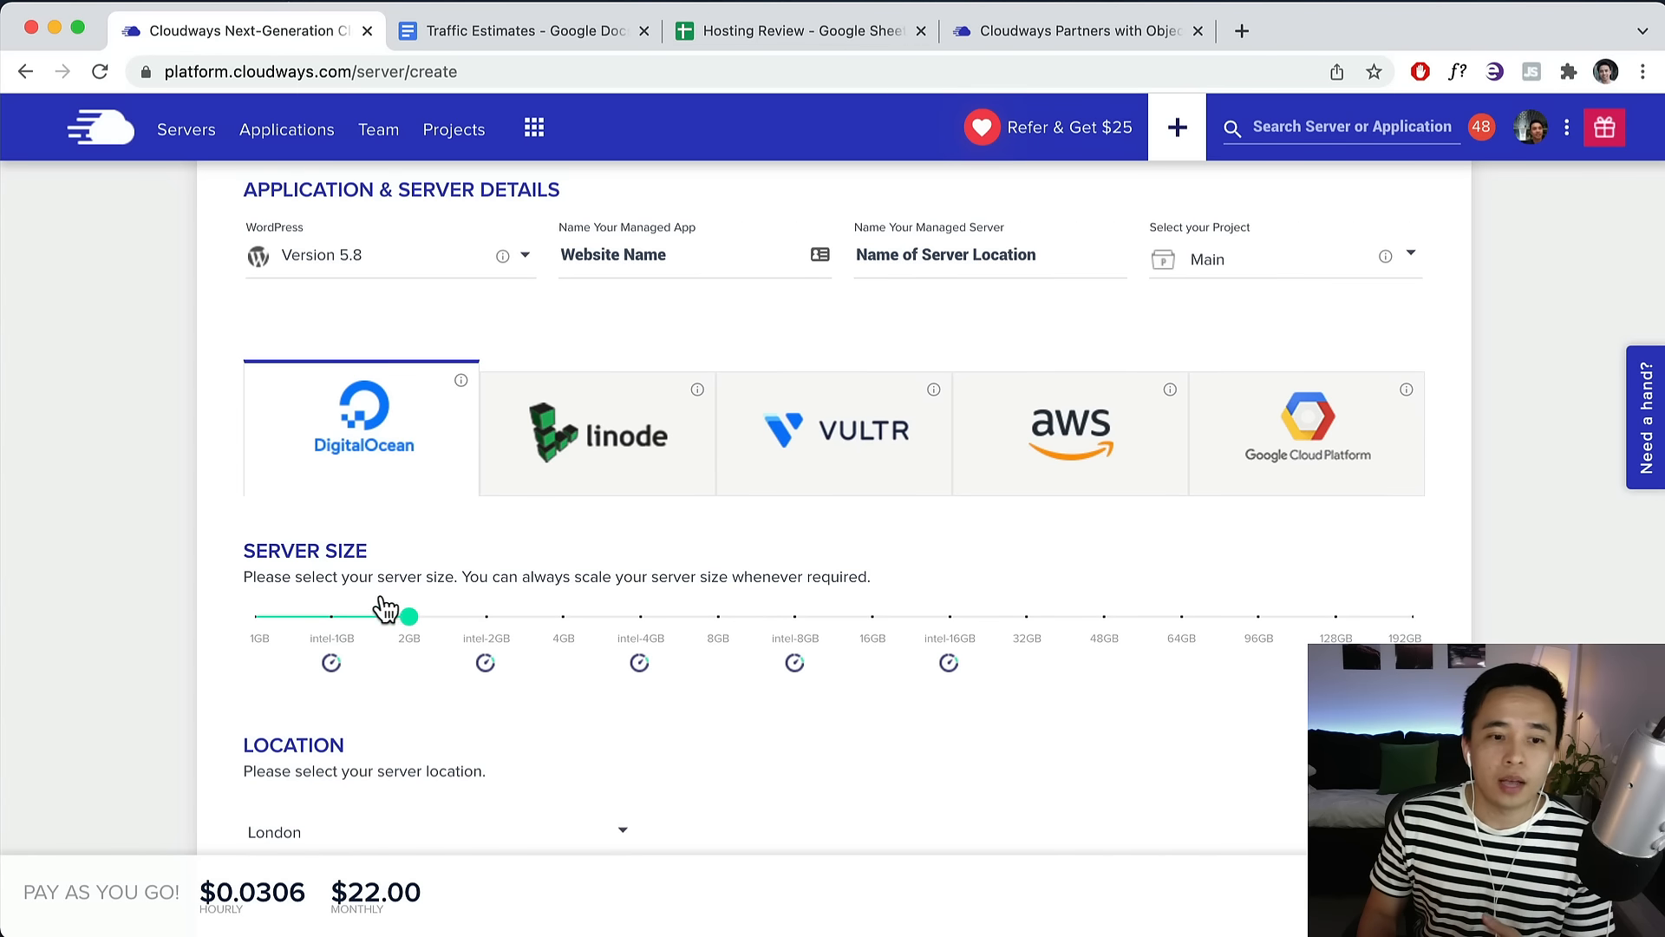
pyautogui.moveTo(484, 627)
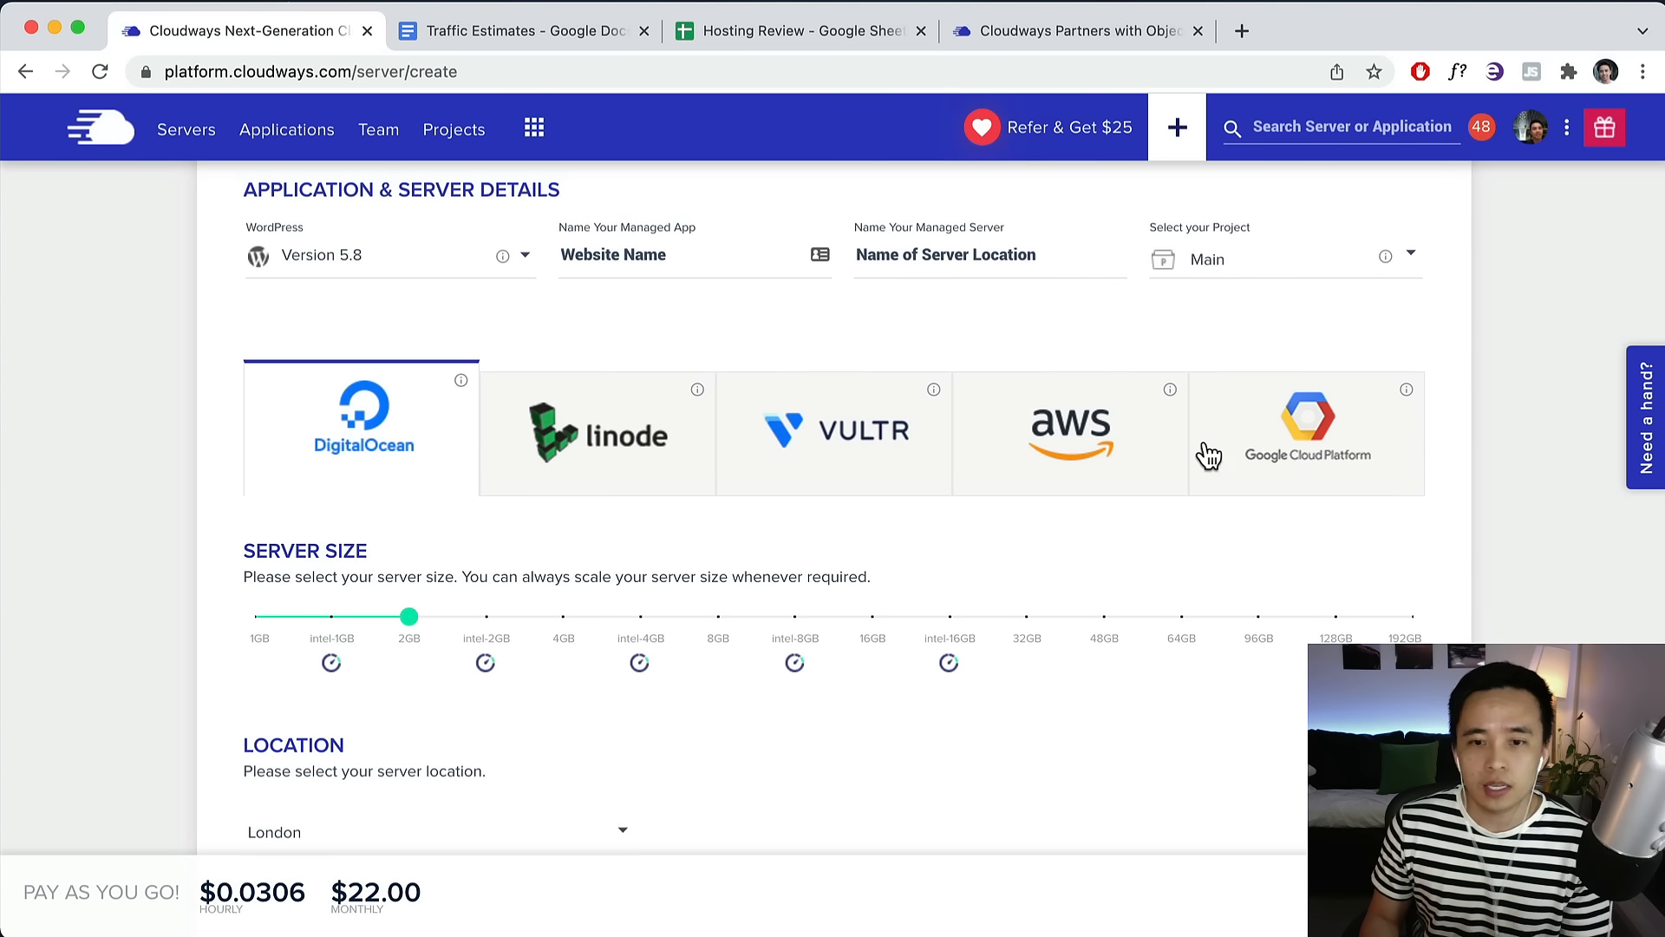
pyautogui.click(1086, 456)
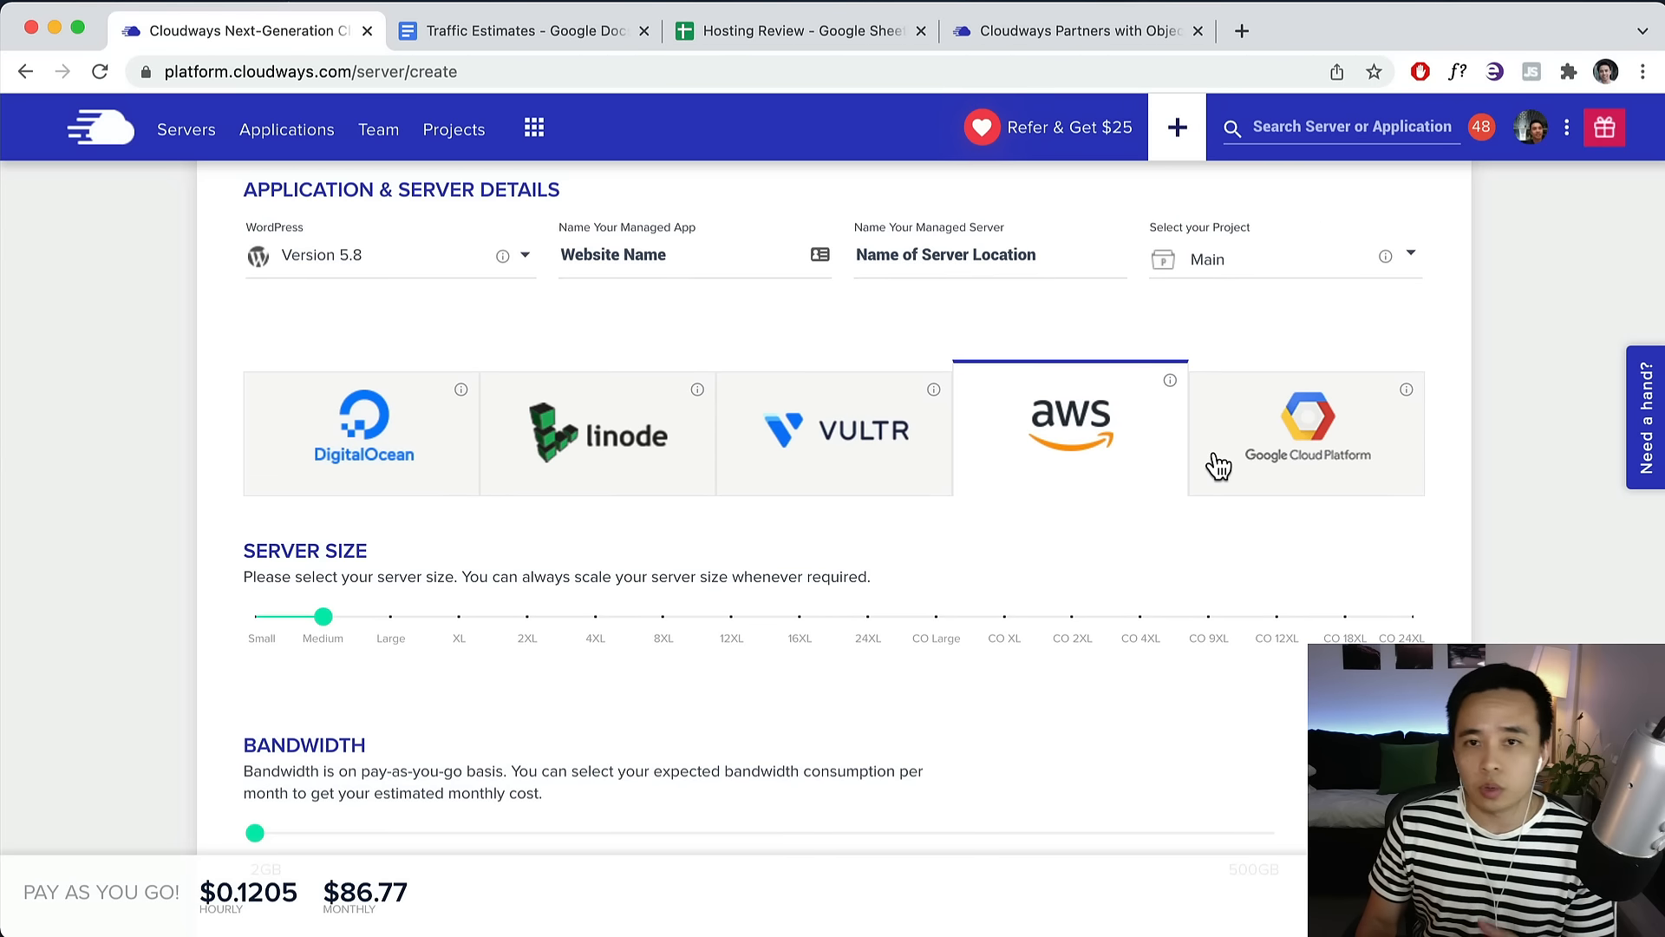
pyautogui.click(772, 451)
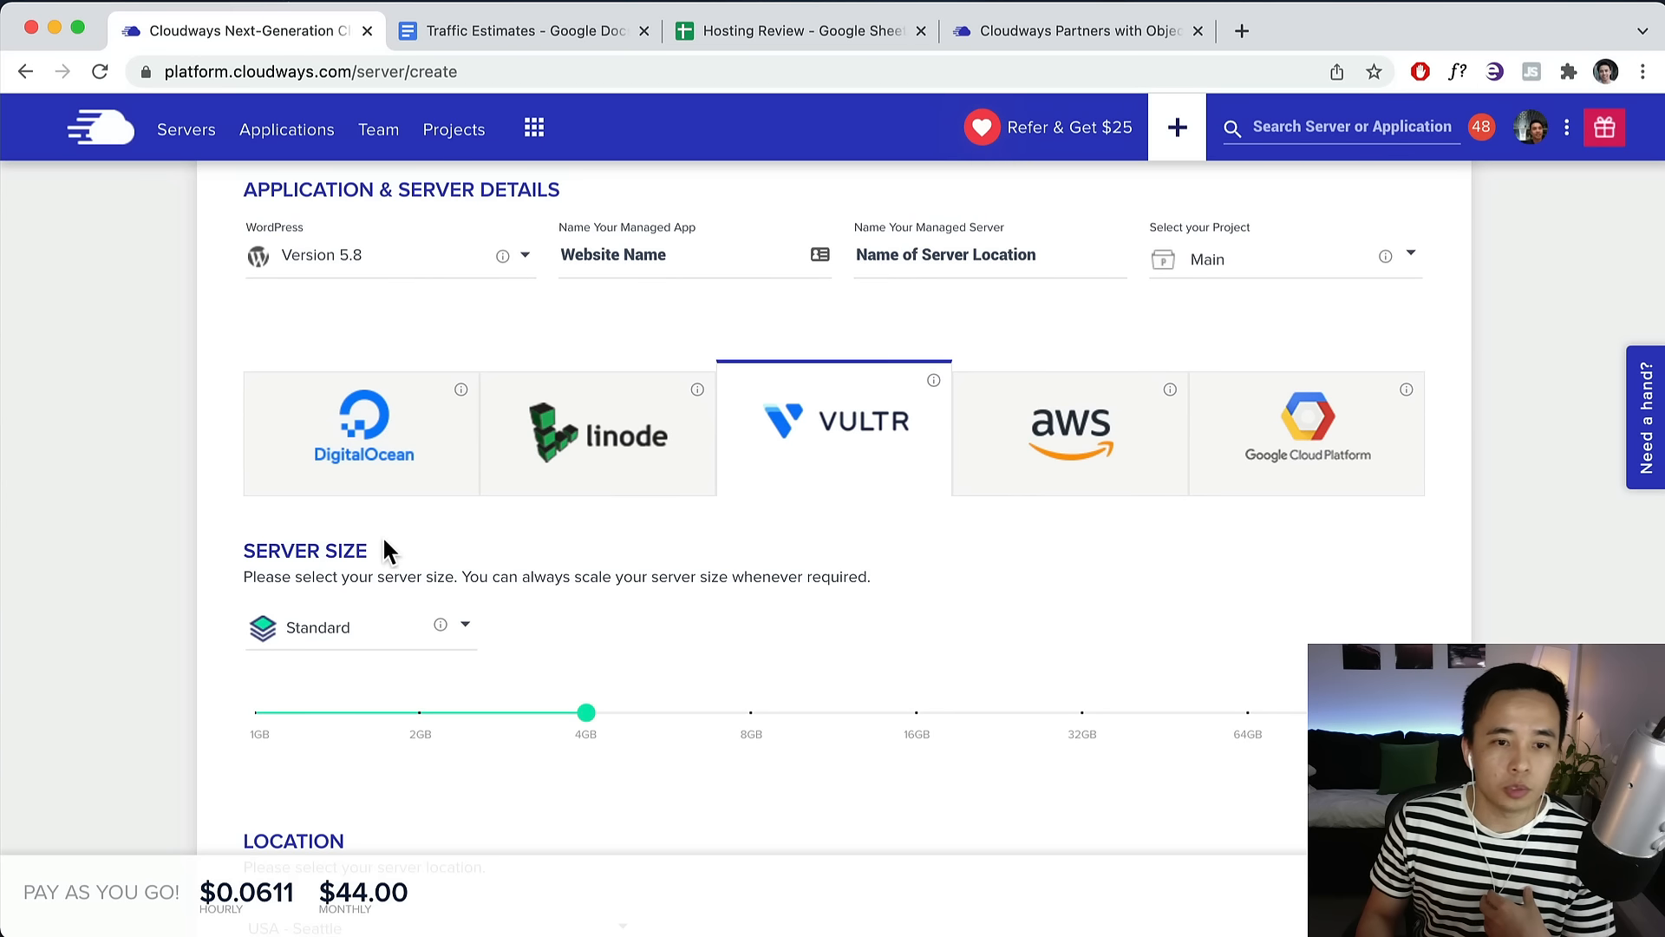
# Choose the Vultr High Frequency 1GB plan and reopen the Traffic Estimates document.
pyautogui.click(345, 628)
pyautogui.click(326, 683)
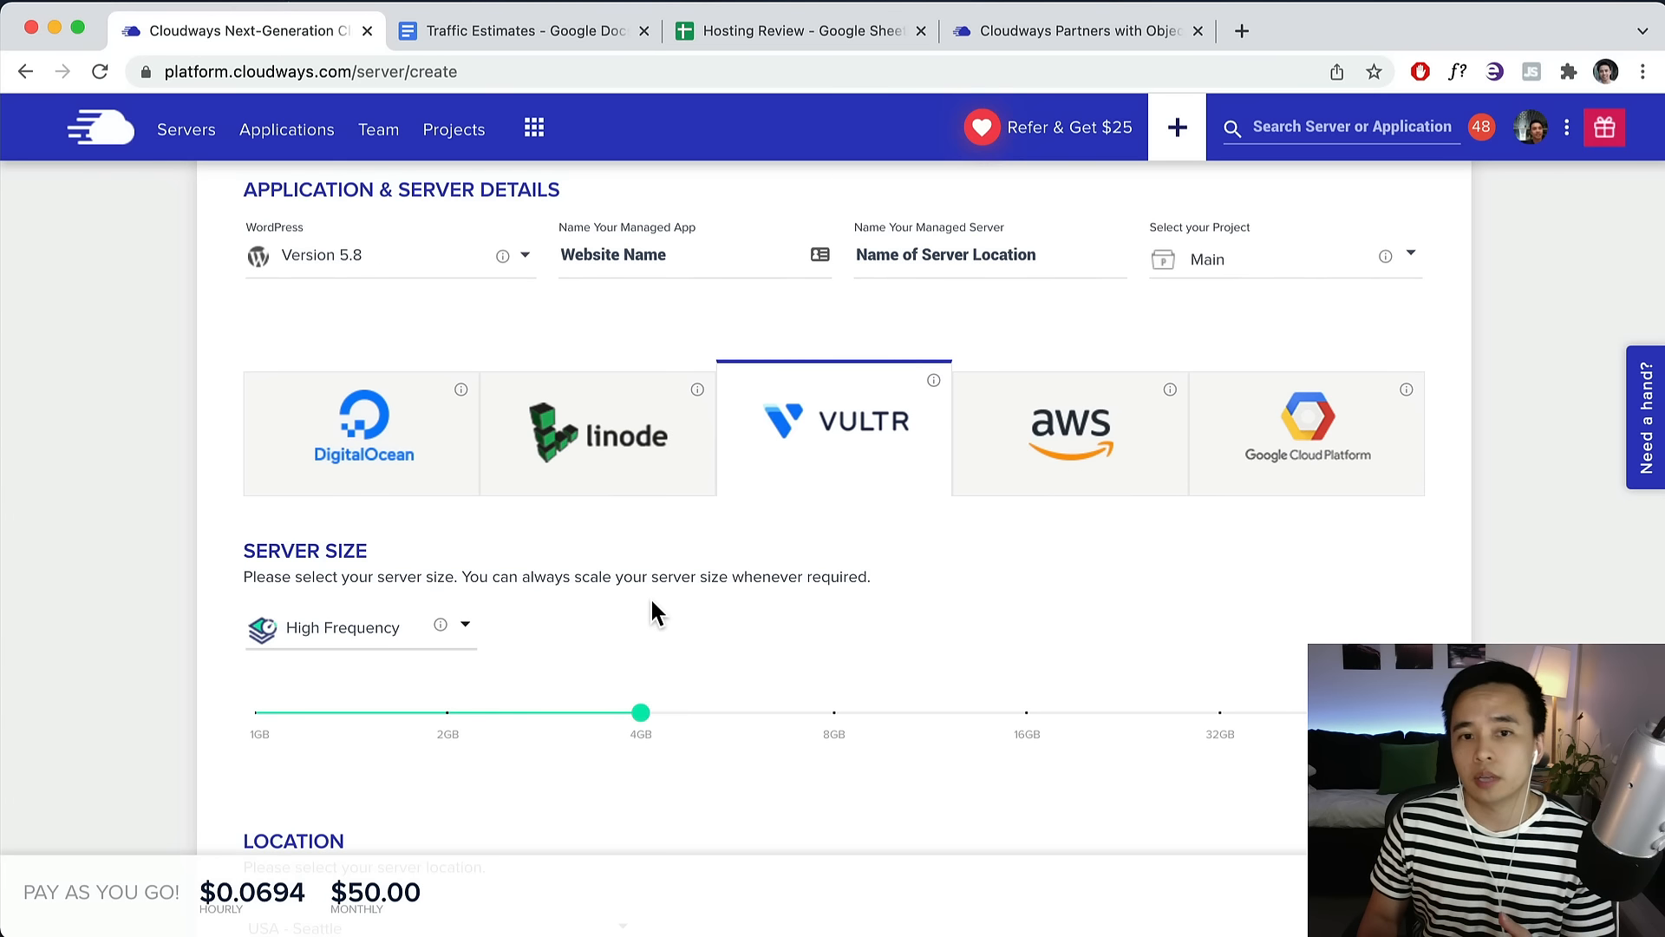
pyautogui.scroll(-2, 649, 611)
pyautogui.click(264, 545)
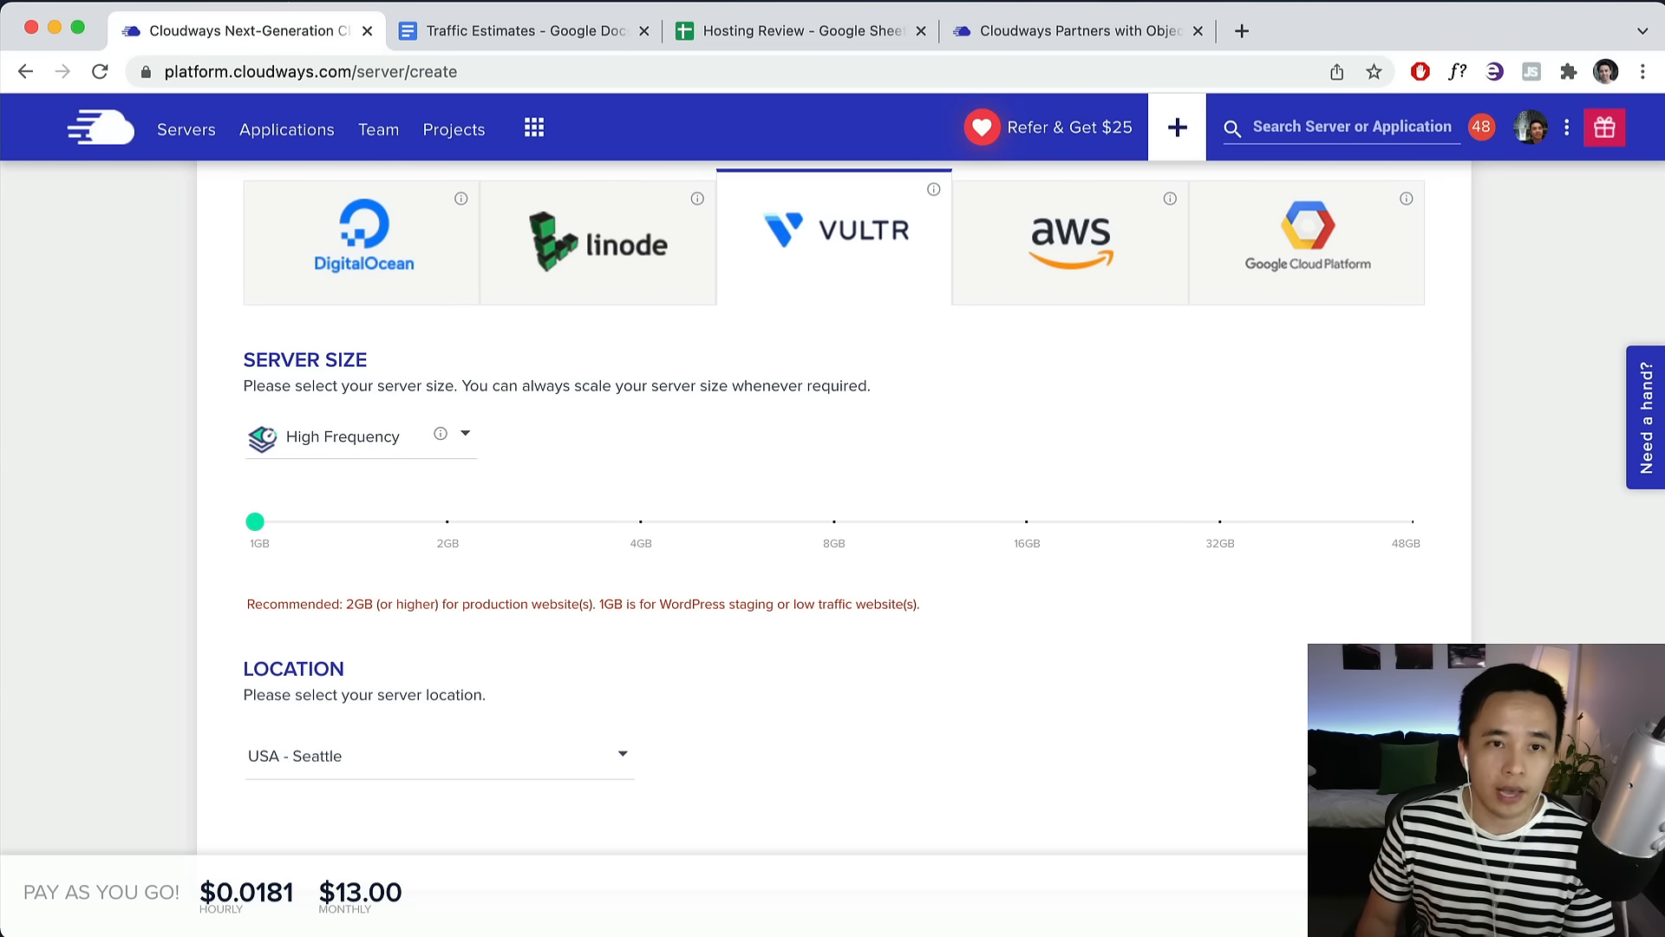
pyautogui.click(555, 33)
pyautogui.scroll(5, 581, 438)
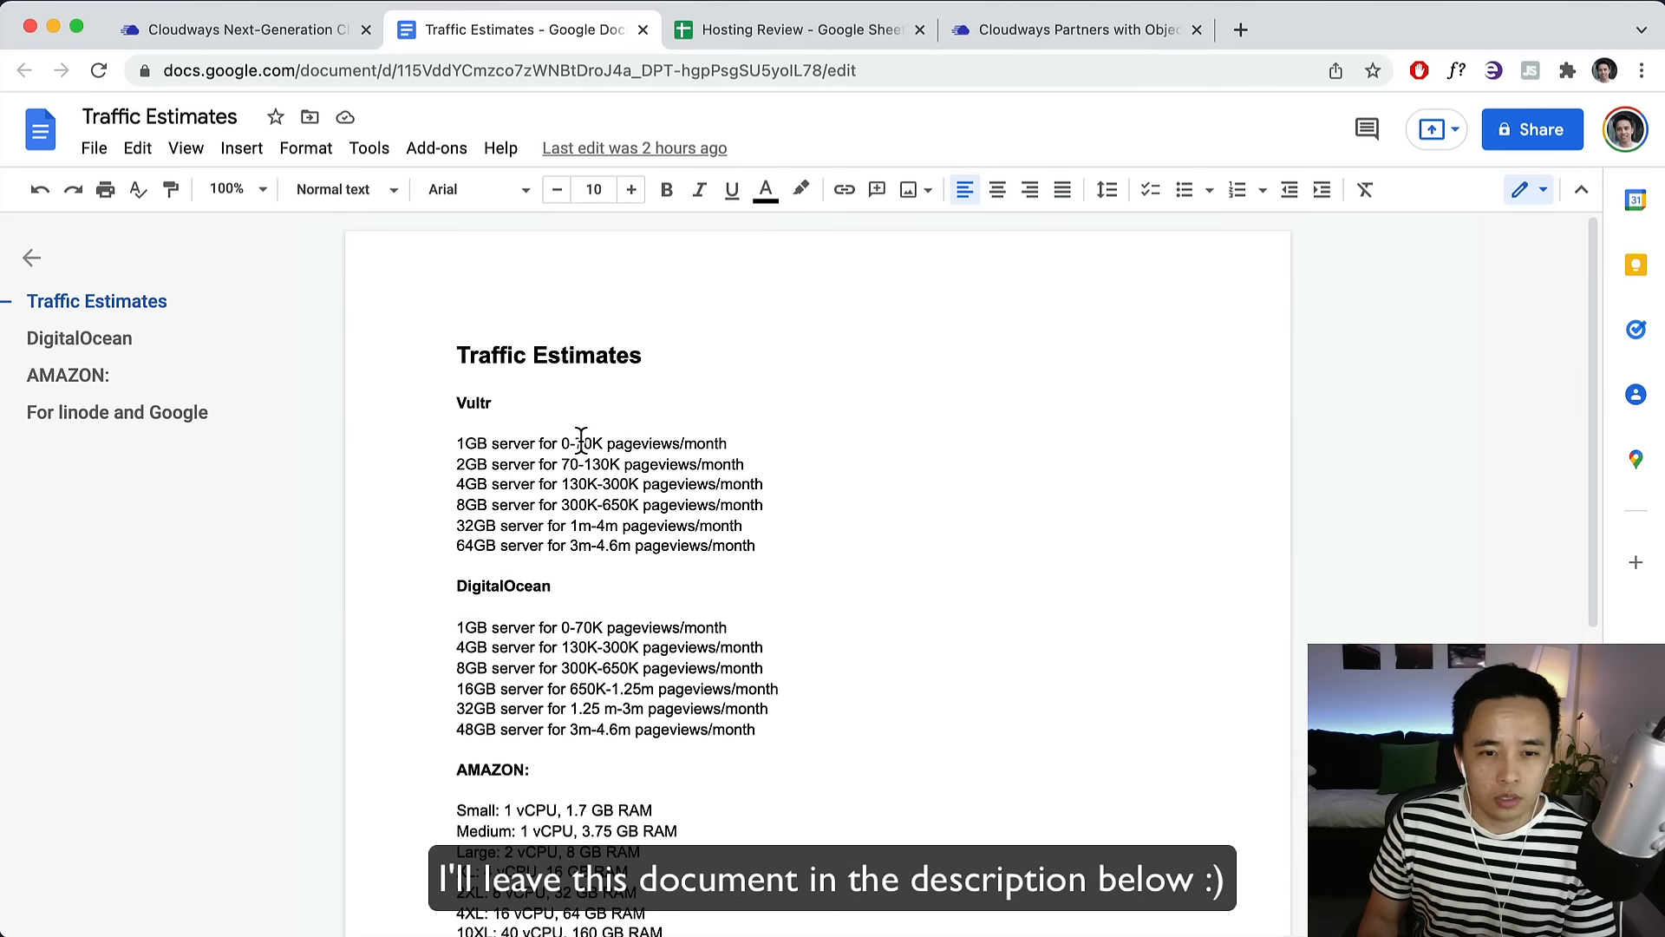
# Highlight the 70K pageview limit for the 1GB Vultr server, then return to Cloudways.
pyautogui.moveTo(575, 443); pyautogui.dragTo(590, 443)
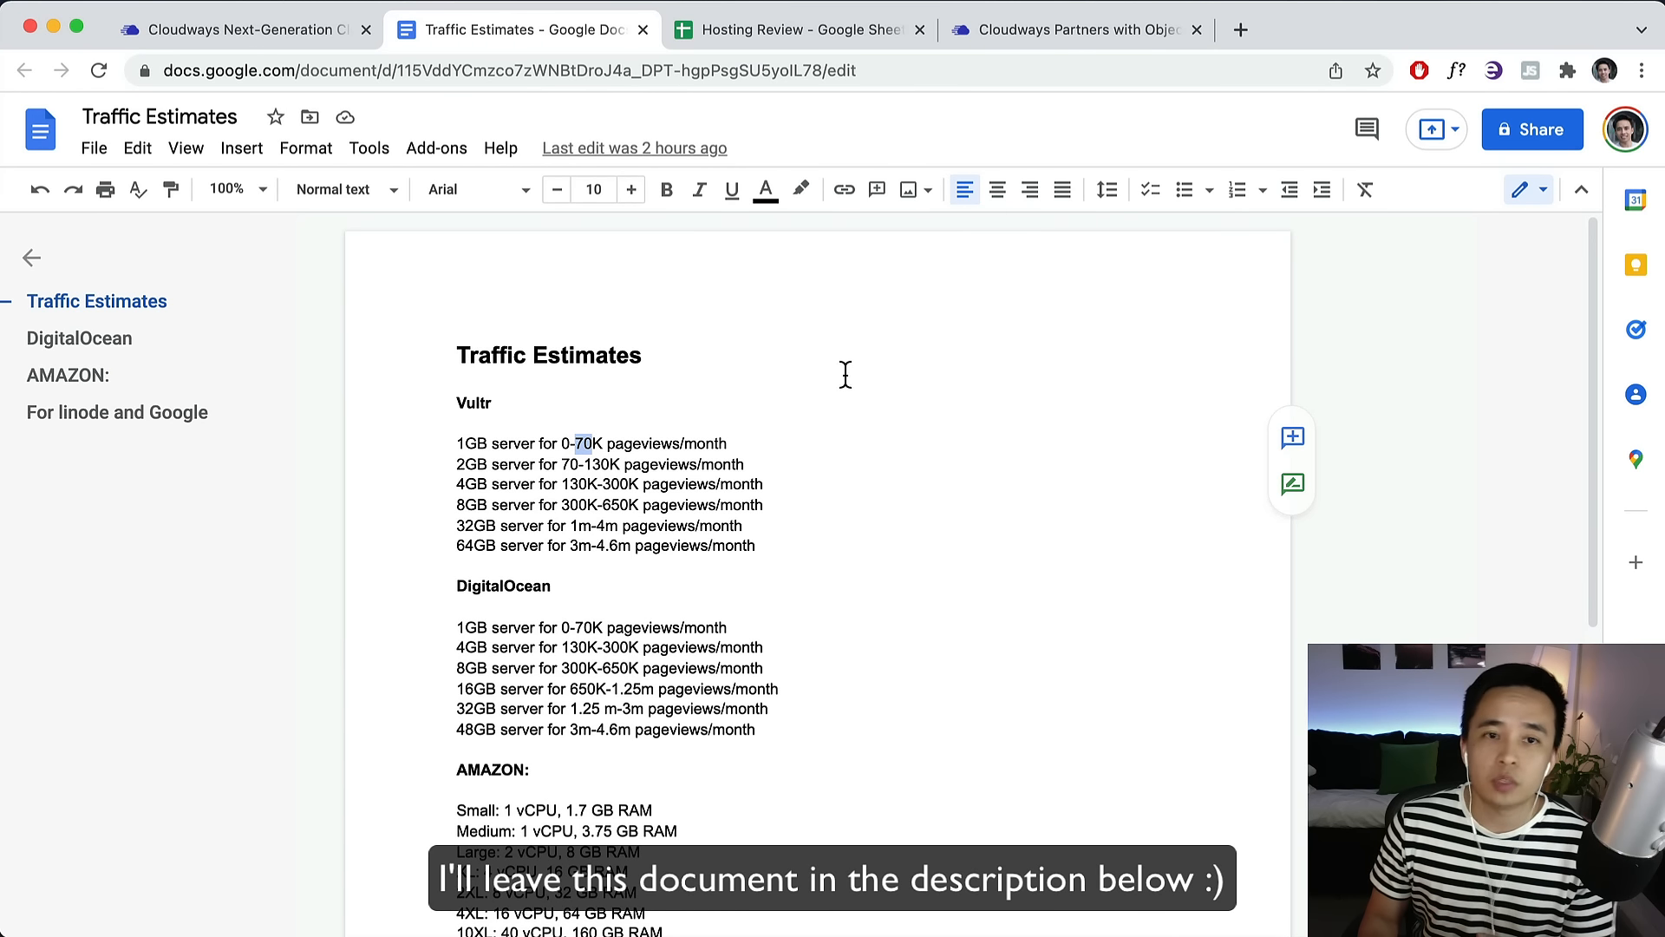
pyautogui.click(215, 34)
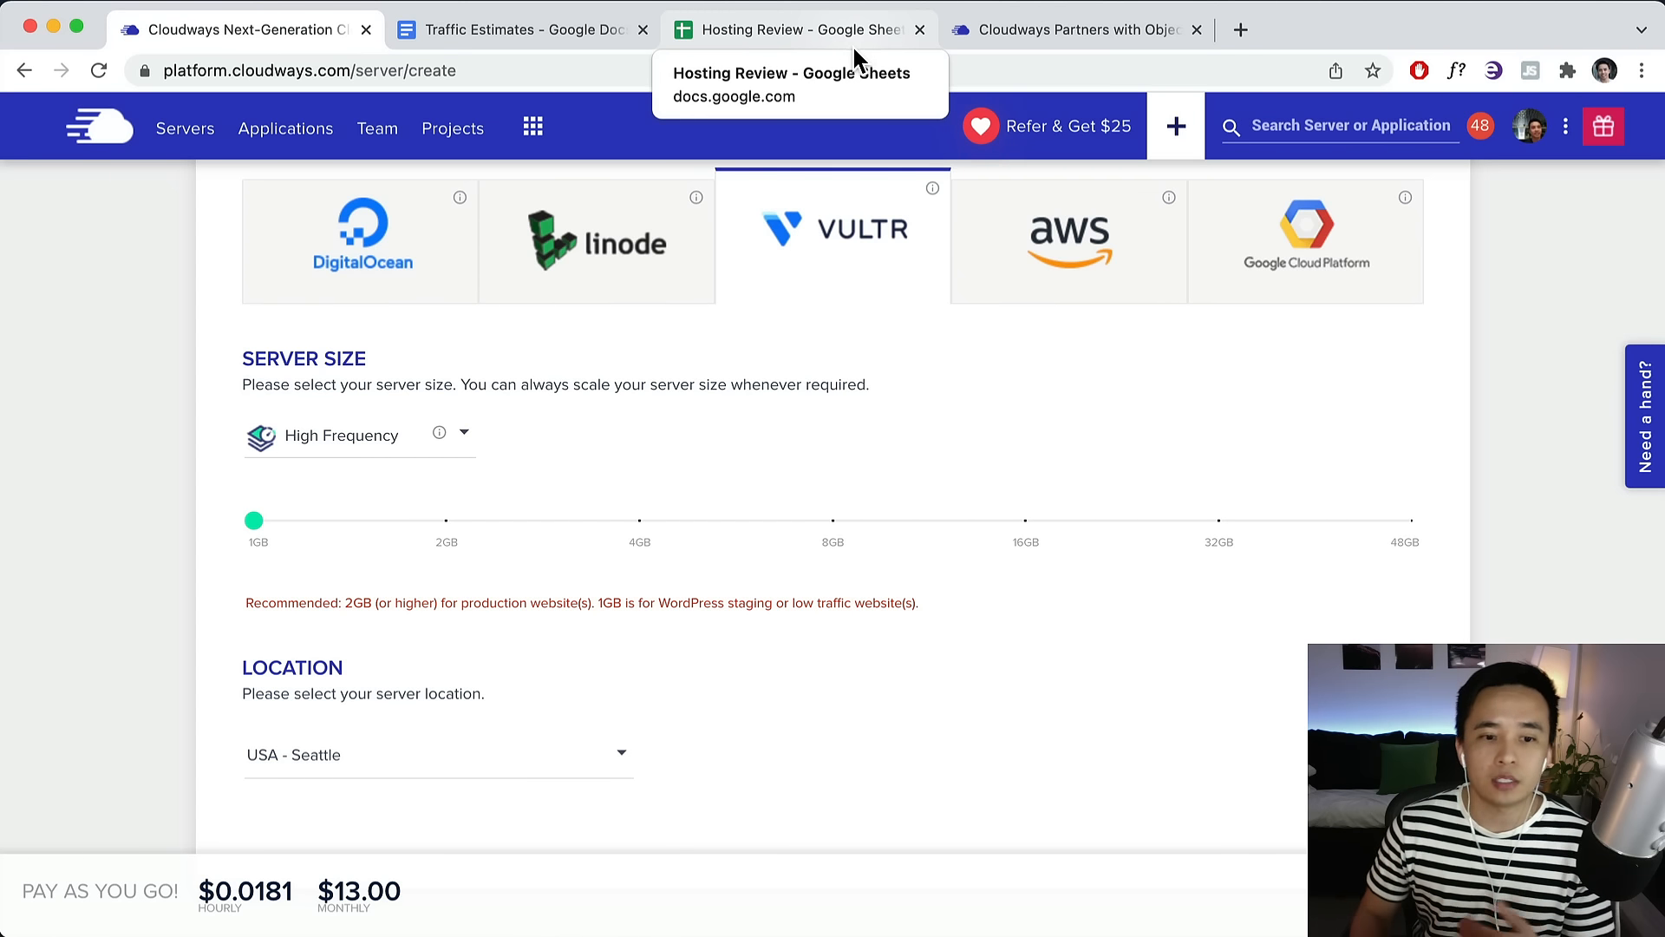
# Compare DigitalOcean's standard and premium 1GB sizes, Linode, and DigitalOcean locations.
pyautogui.click(447, 521)
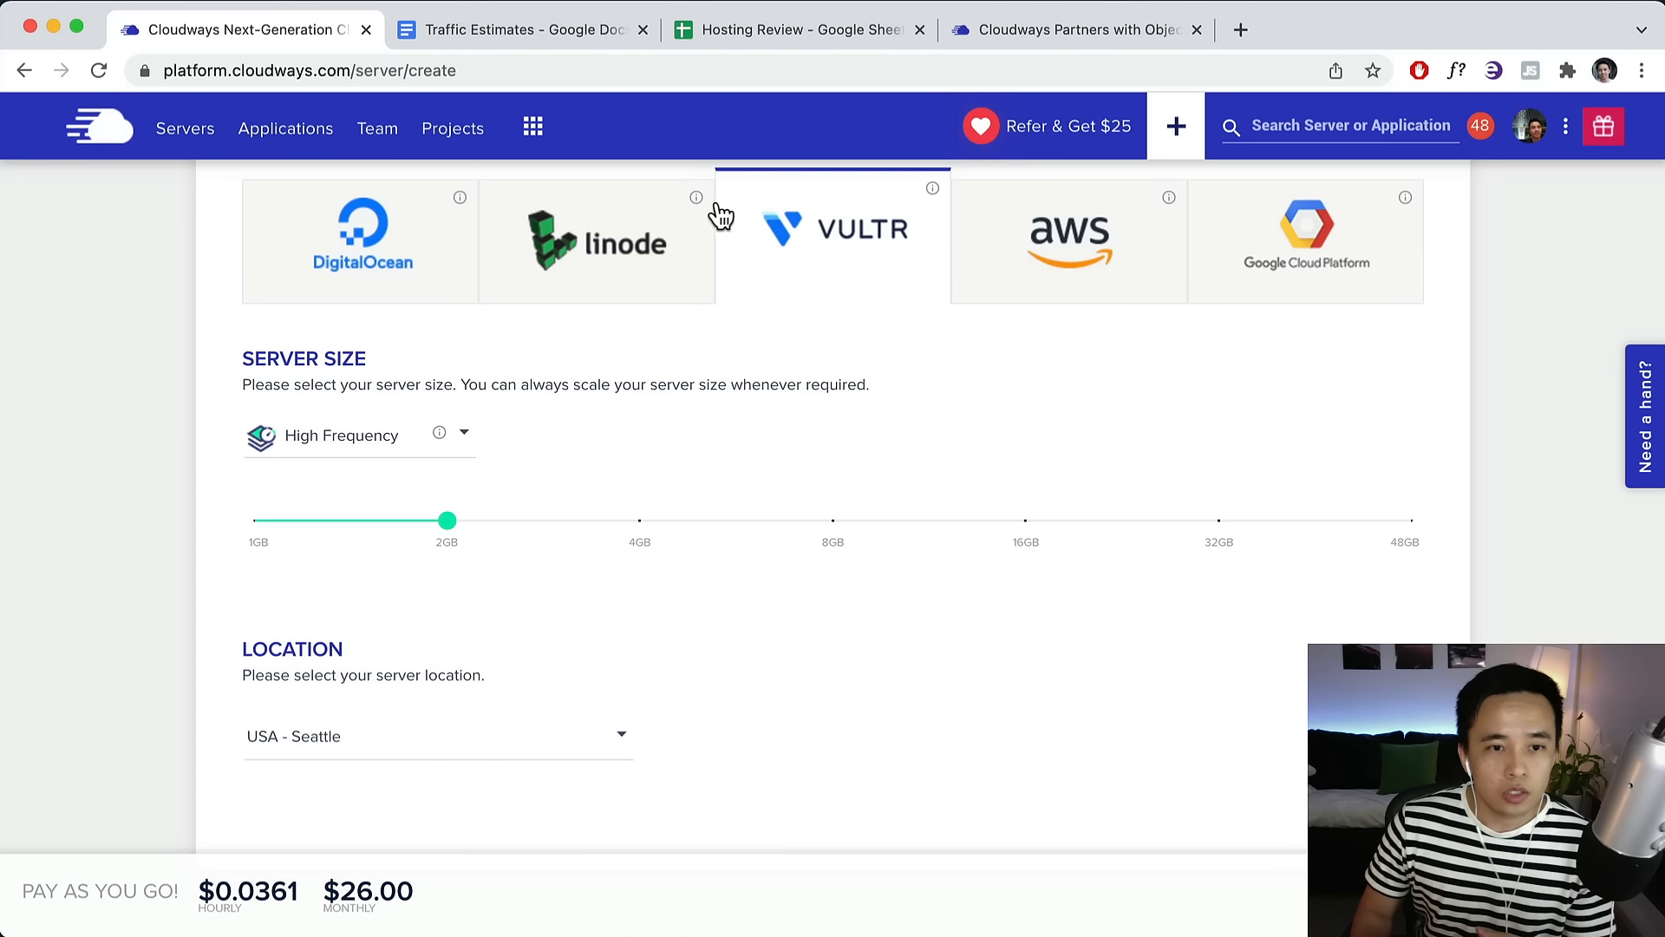
pyautogui.click(373, 256)
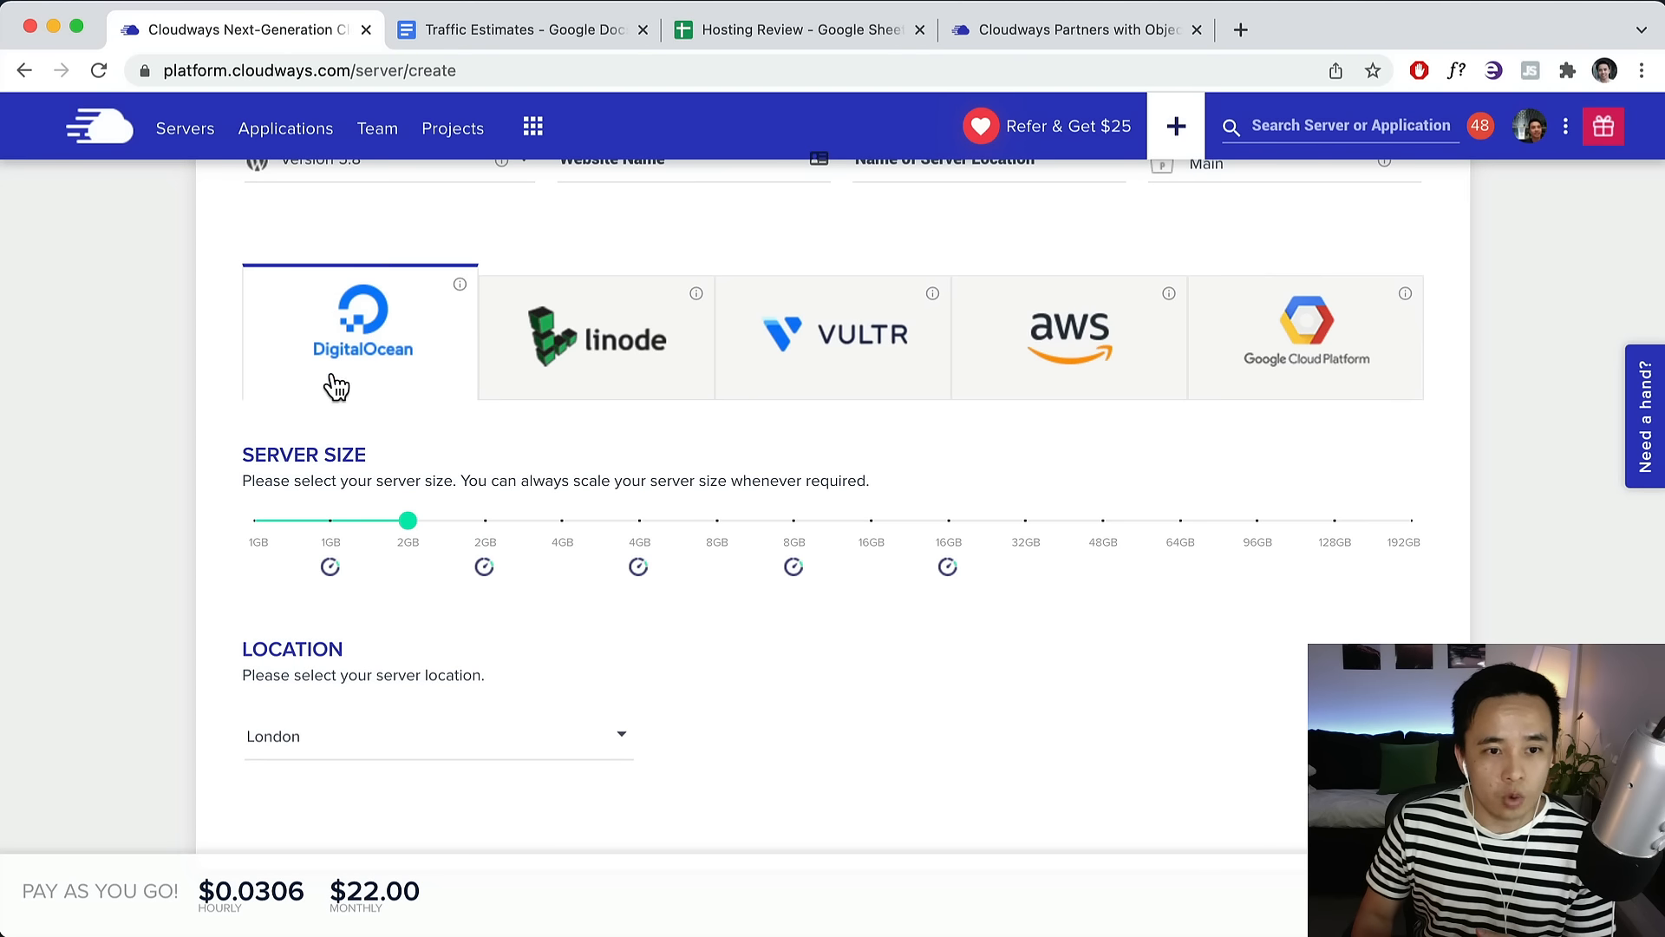
pyautogui.click(257, 523)
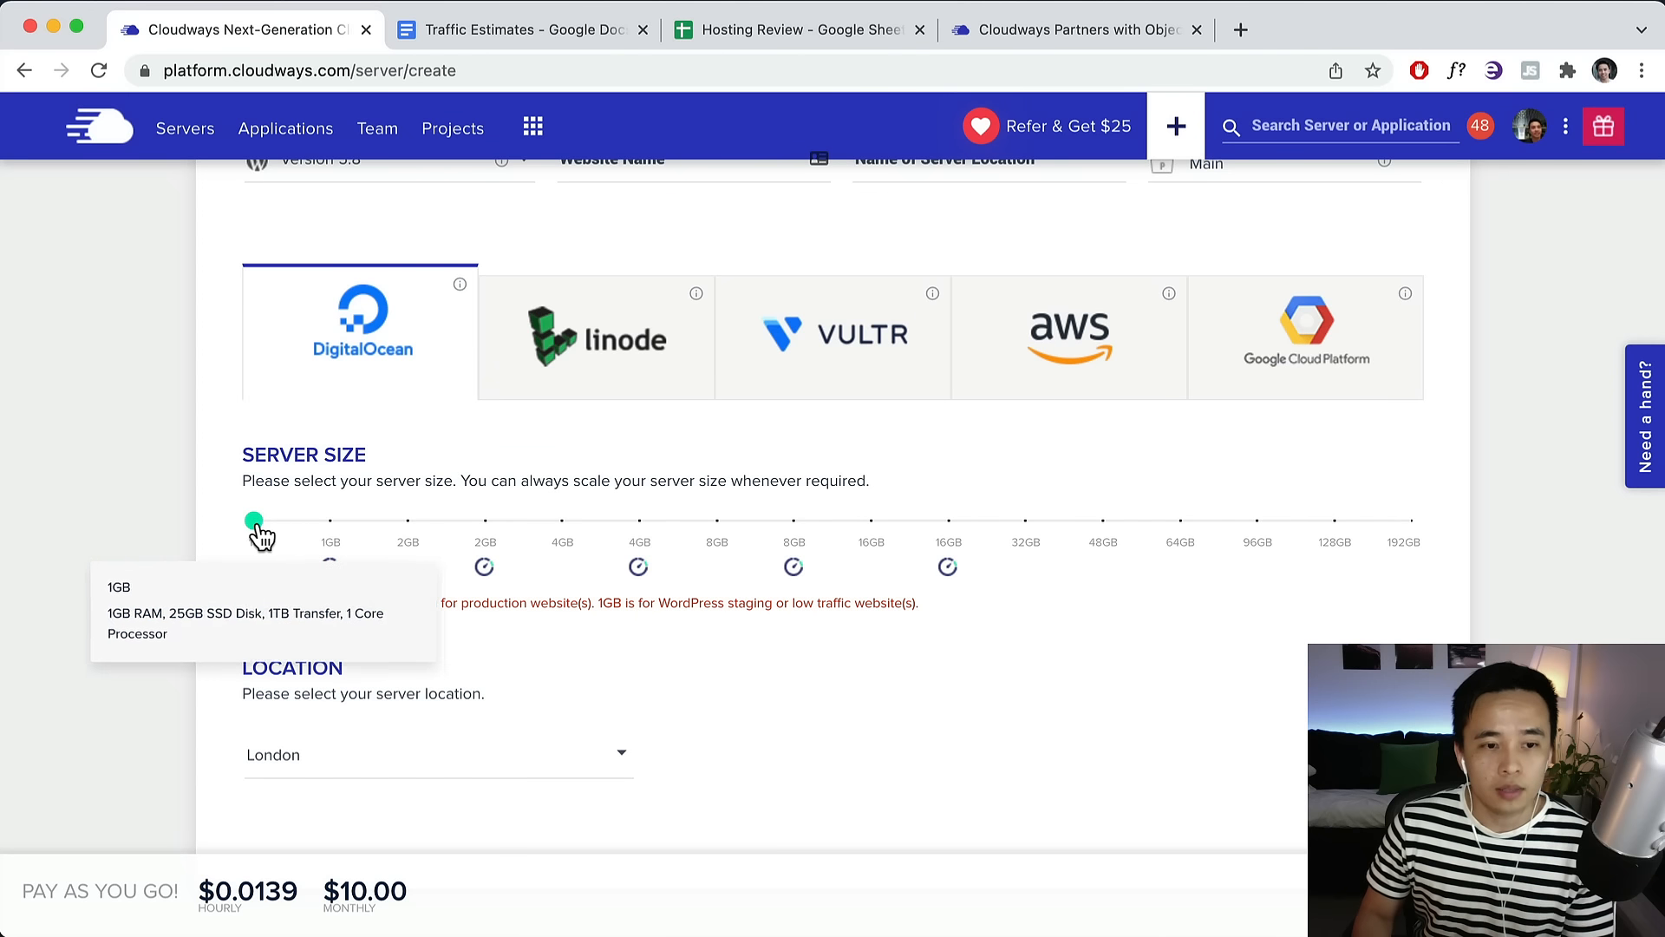
pyautogui.click(330, 521)
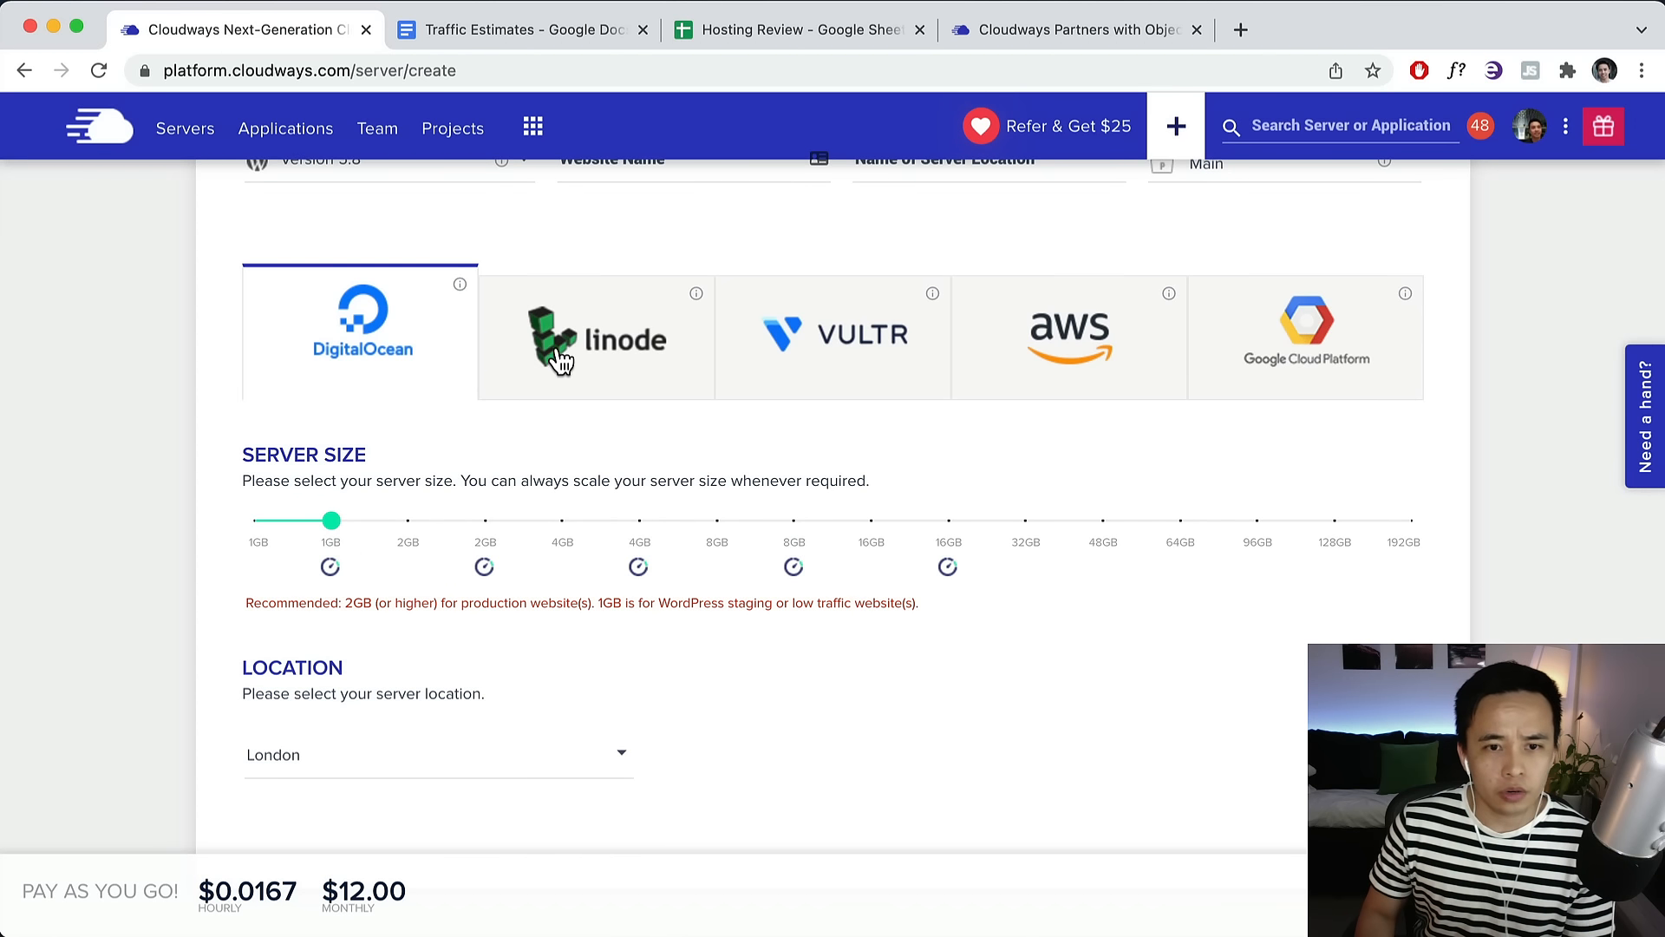
pyautogui.click(679, 370)
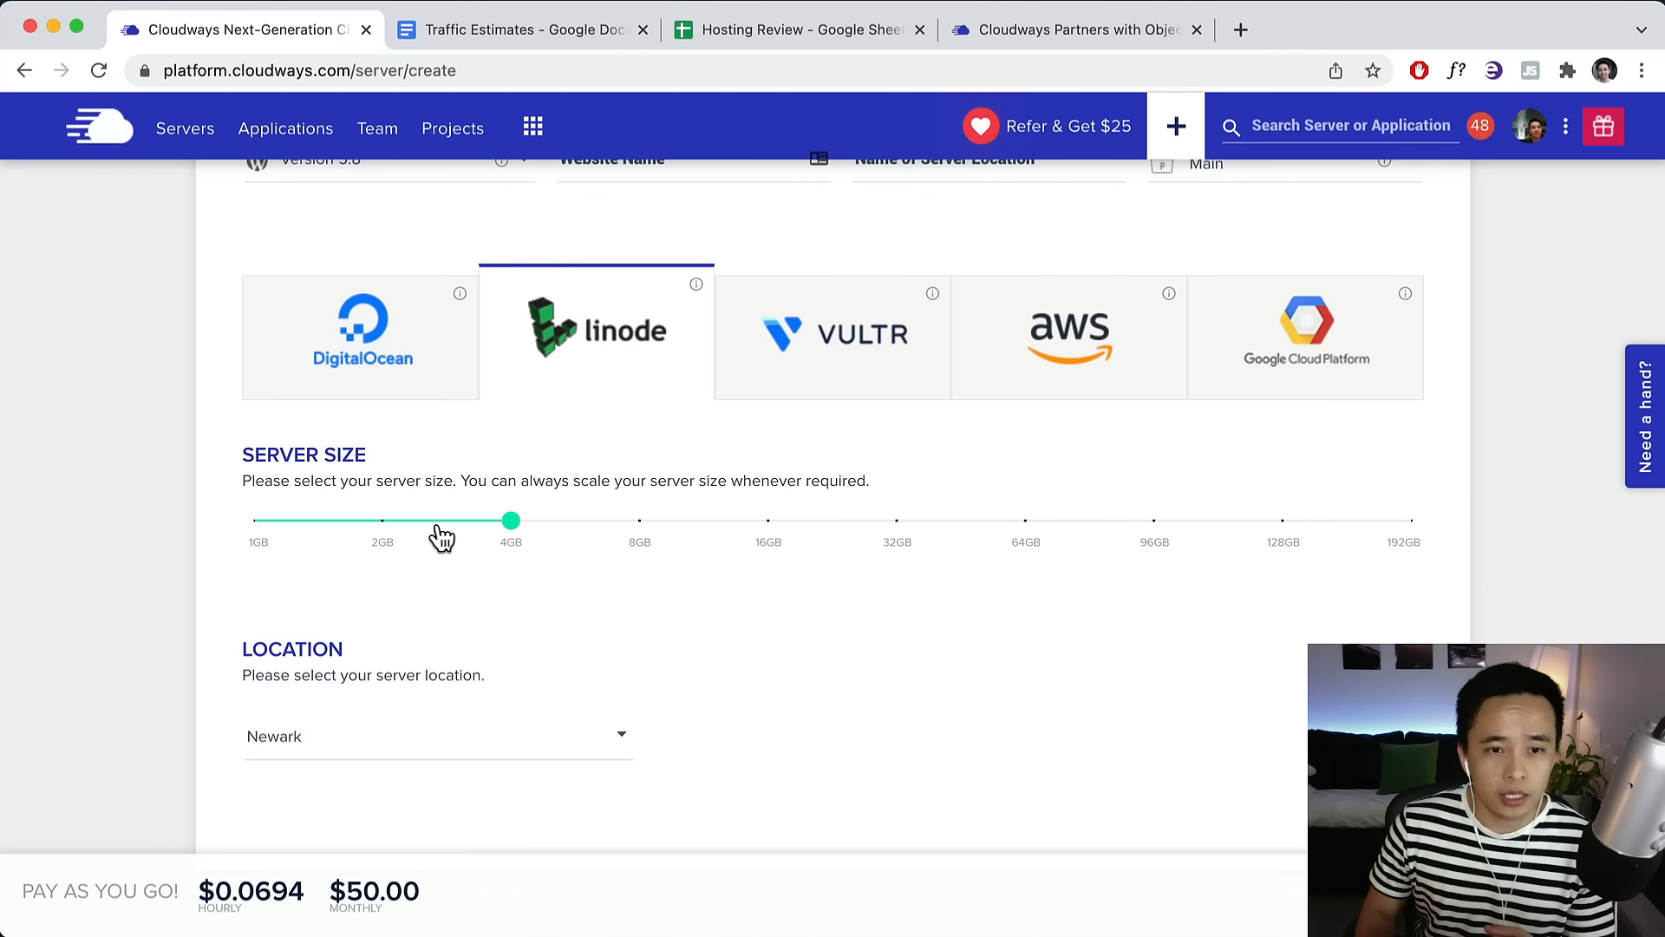
pyautogui.click(359, 363)
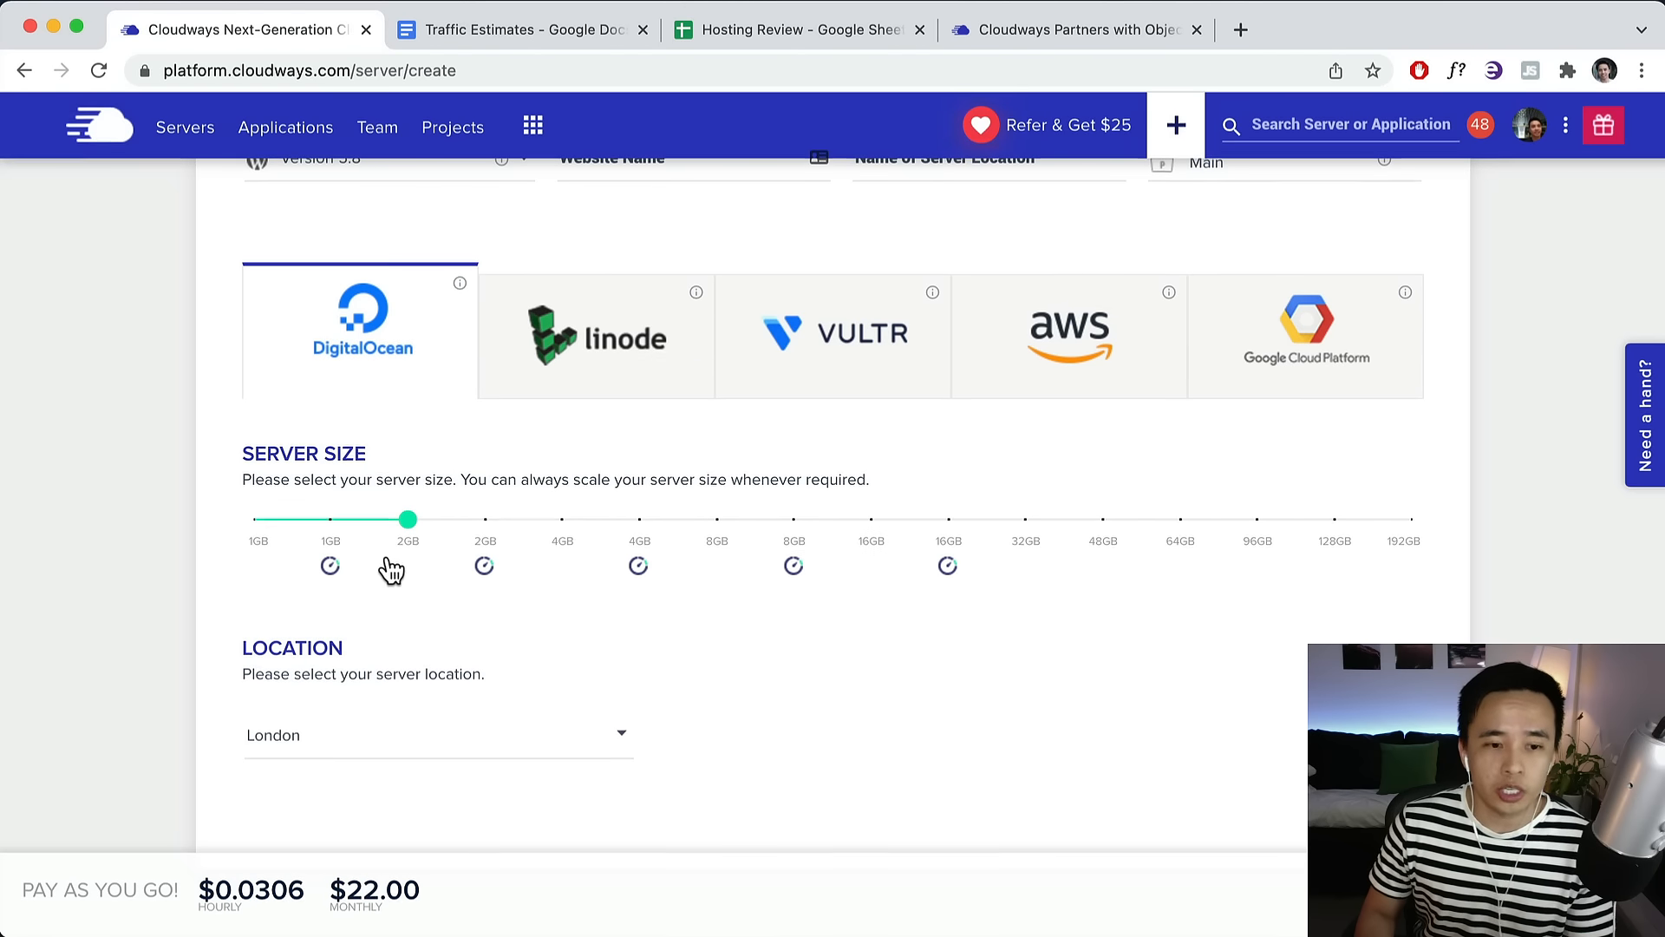
pyautogui.click(283, 738)
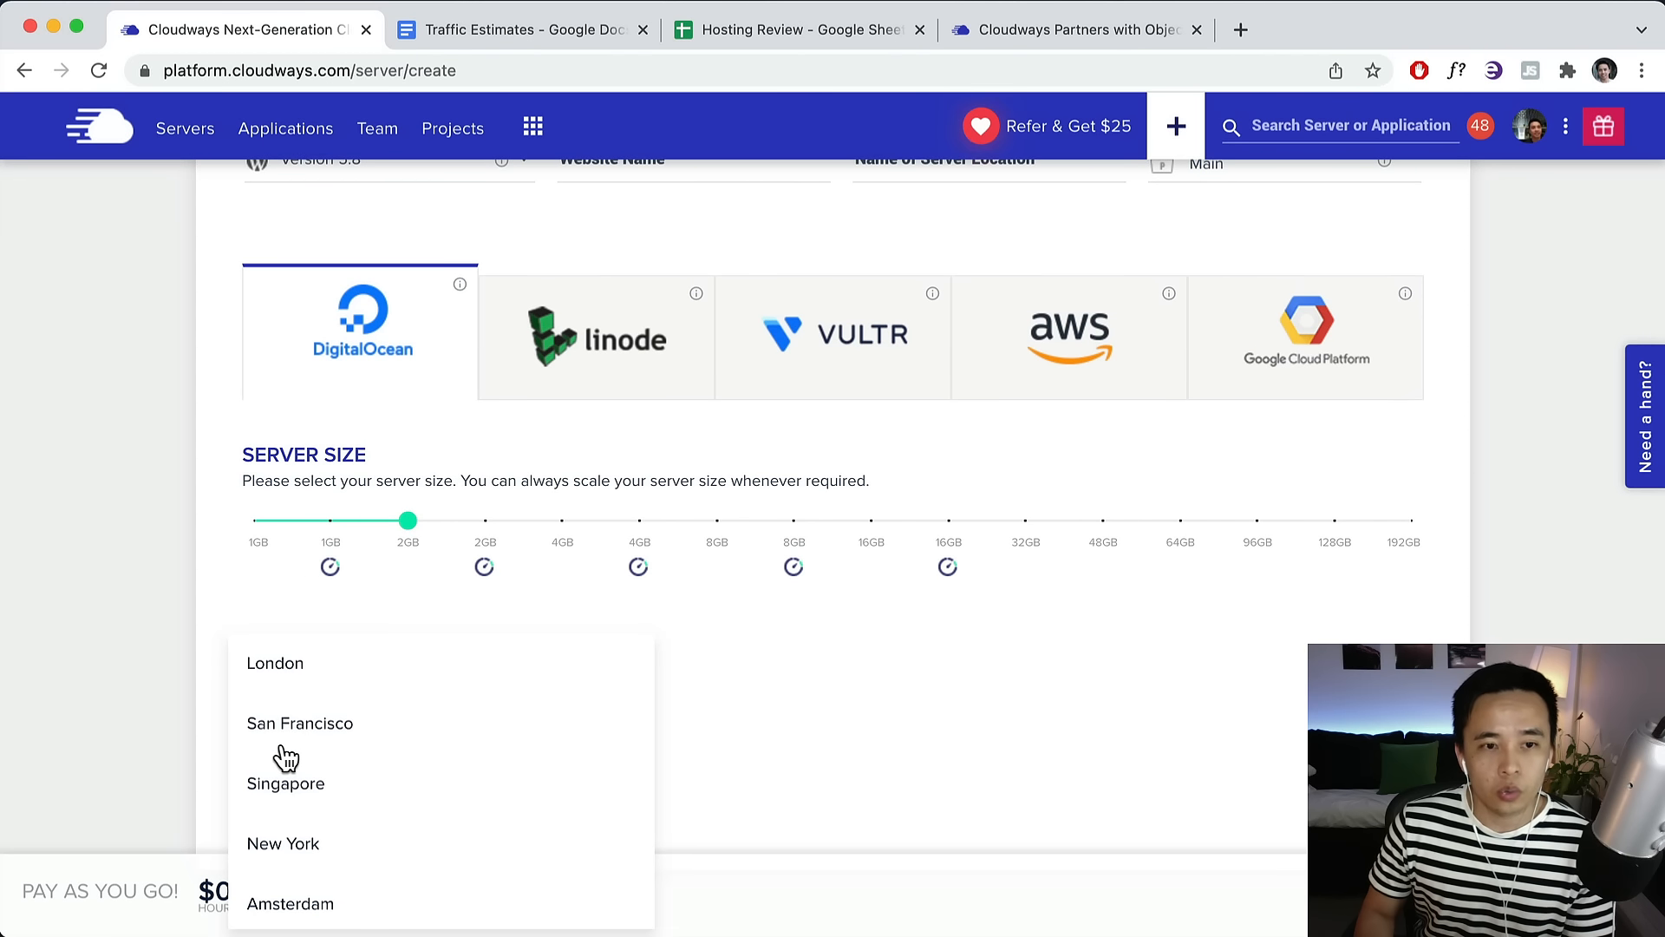
pyautogui.scroll(-3, 335, 784)
pyautogui.scroll(3, 327, 806)
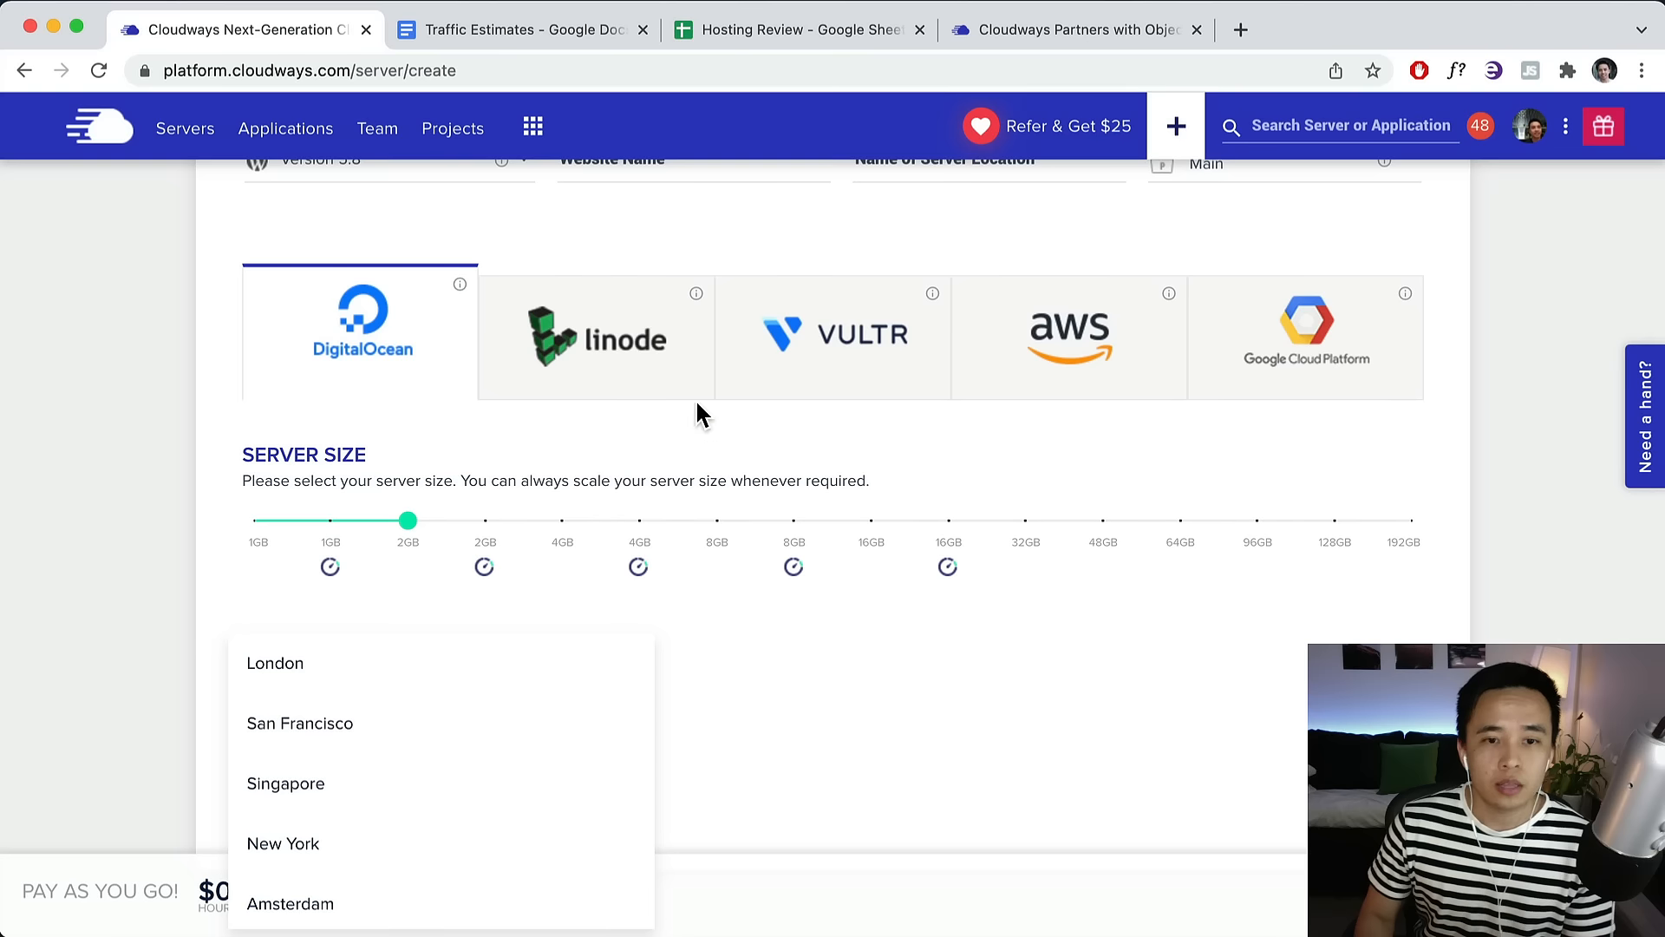
# Pick Vultr High Frequency 2GB in USA - Seattle and open the Object Cache Pro article.
pyautogui.click(794, 351)
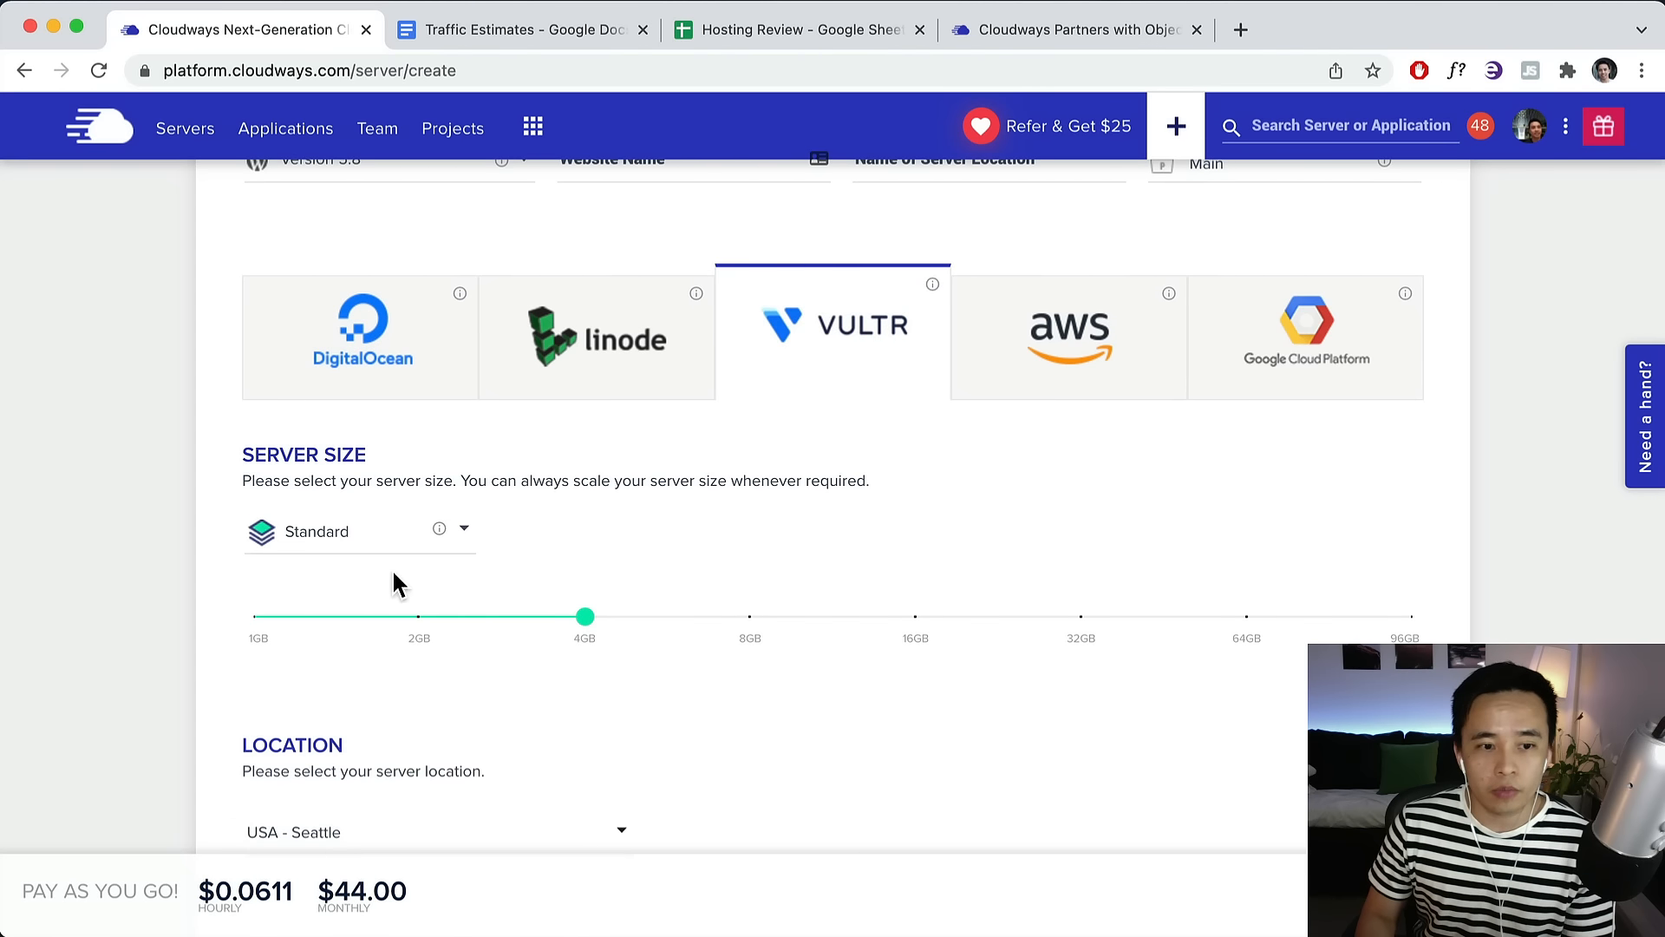
pyautogui.click(361, 583)
pyautogui.scroll(-2, 387, 517)
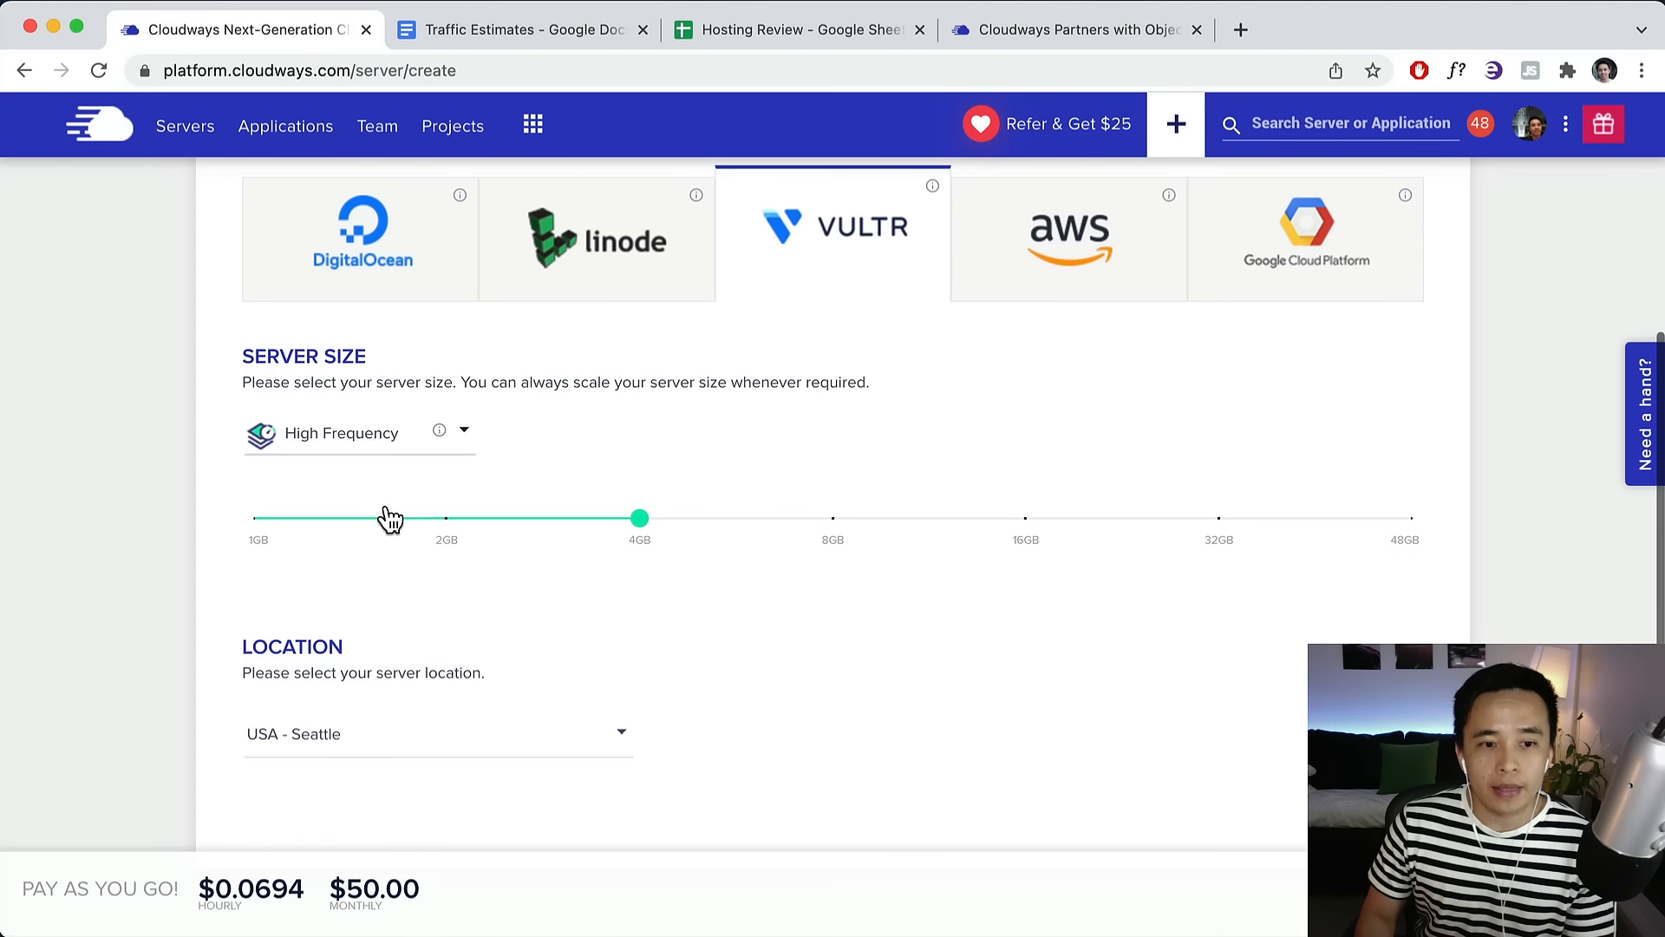
pyautogui.click(387, 520)
pyautogui.click(255, 523)
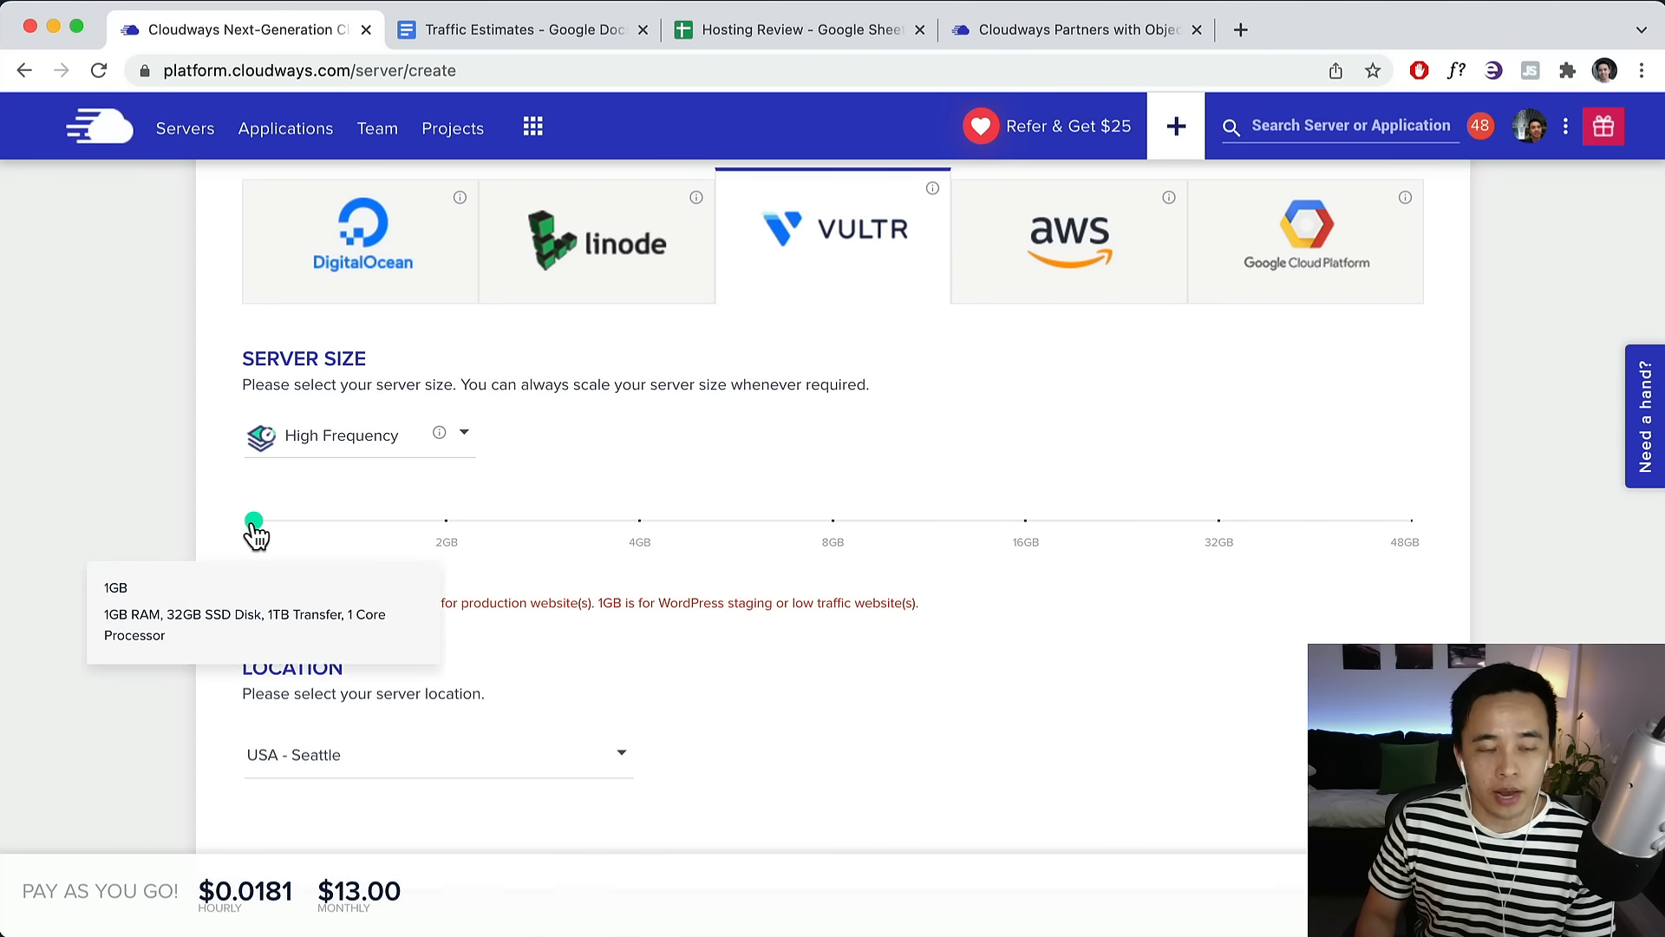
pyautogui.click(332, 767)
pyautogui.scroll(-5, 407, 781)
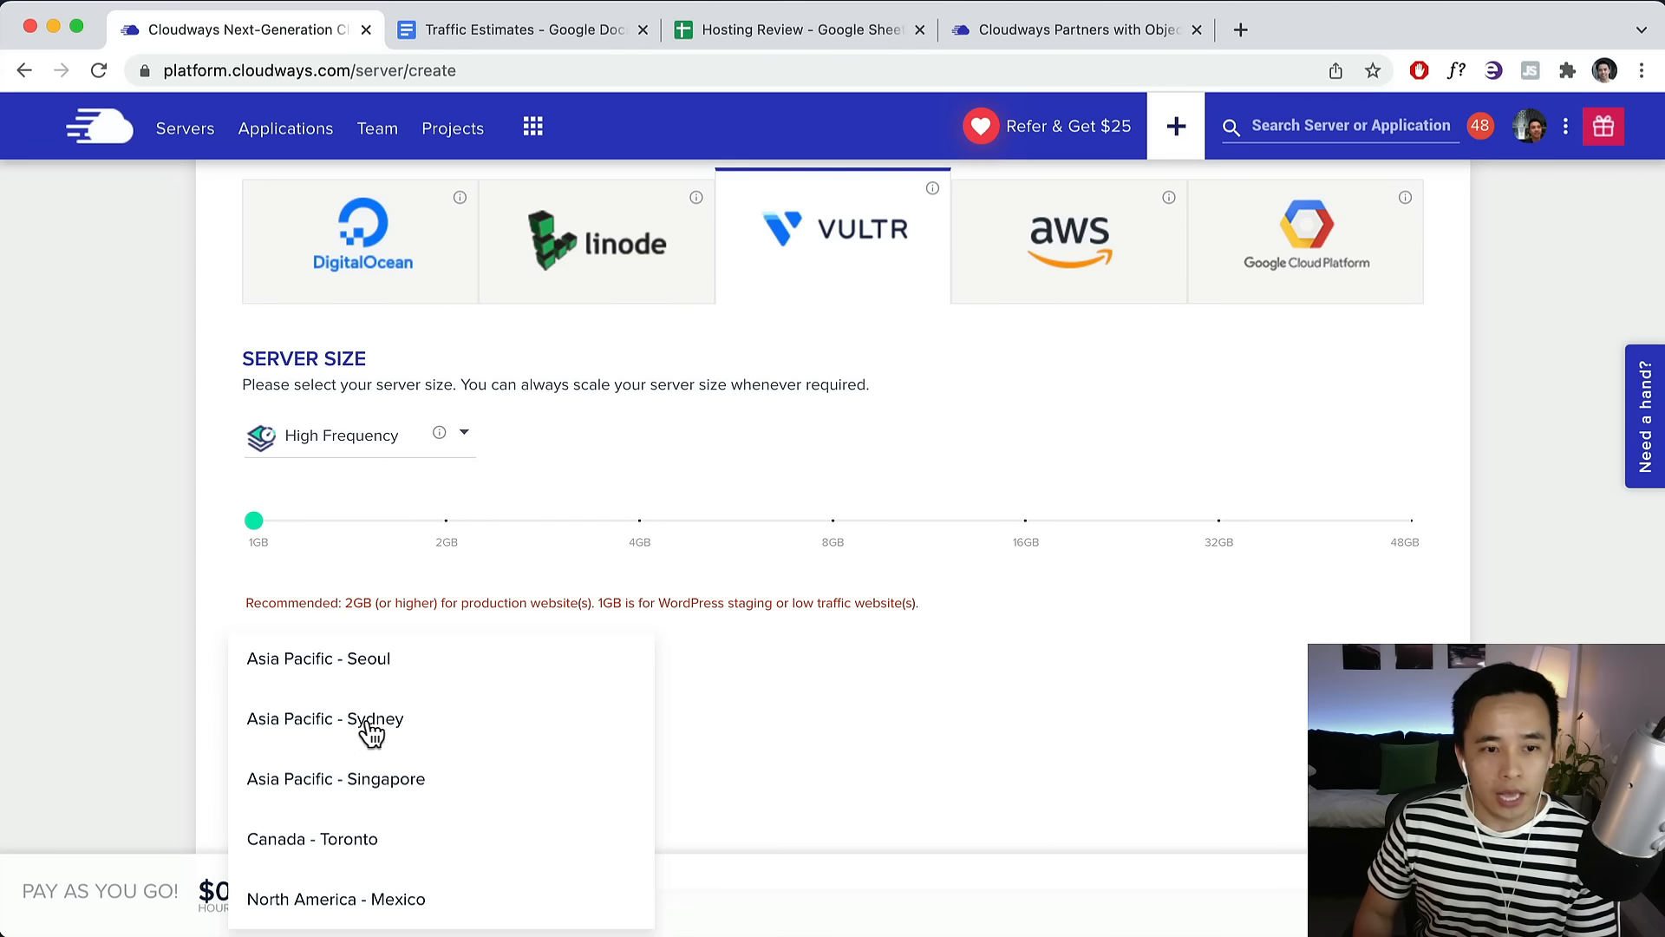
pyautogui.click(446, 521)
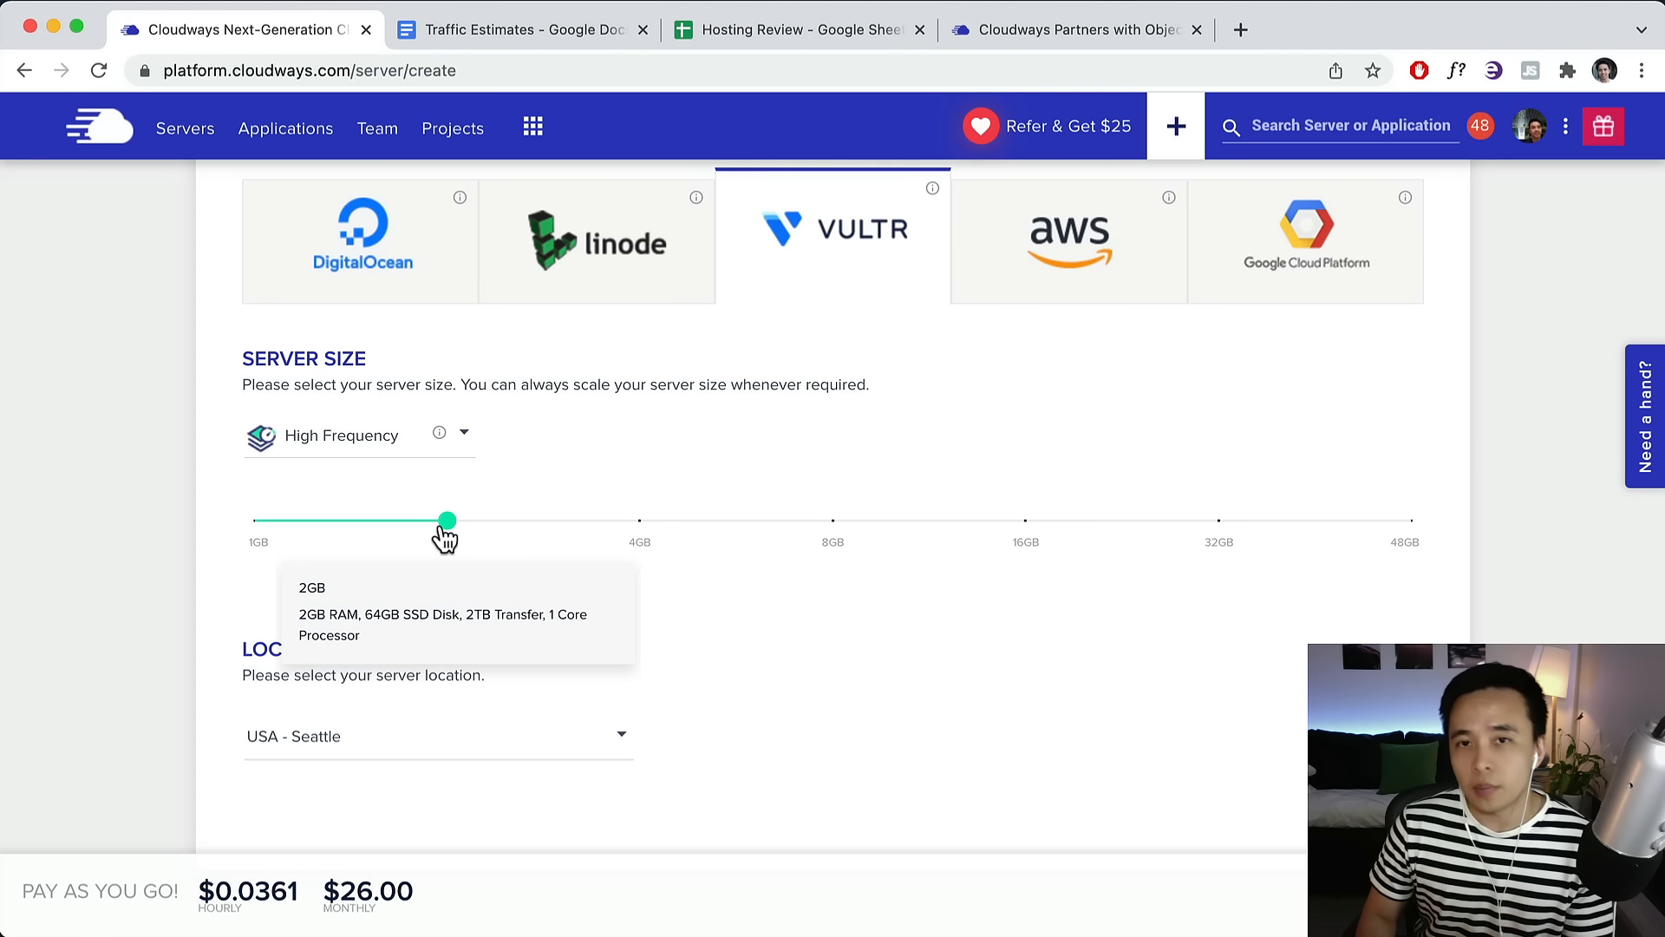
pyautogui.click(1124, 33)
pyautogui.click(988, 299)
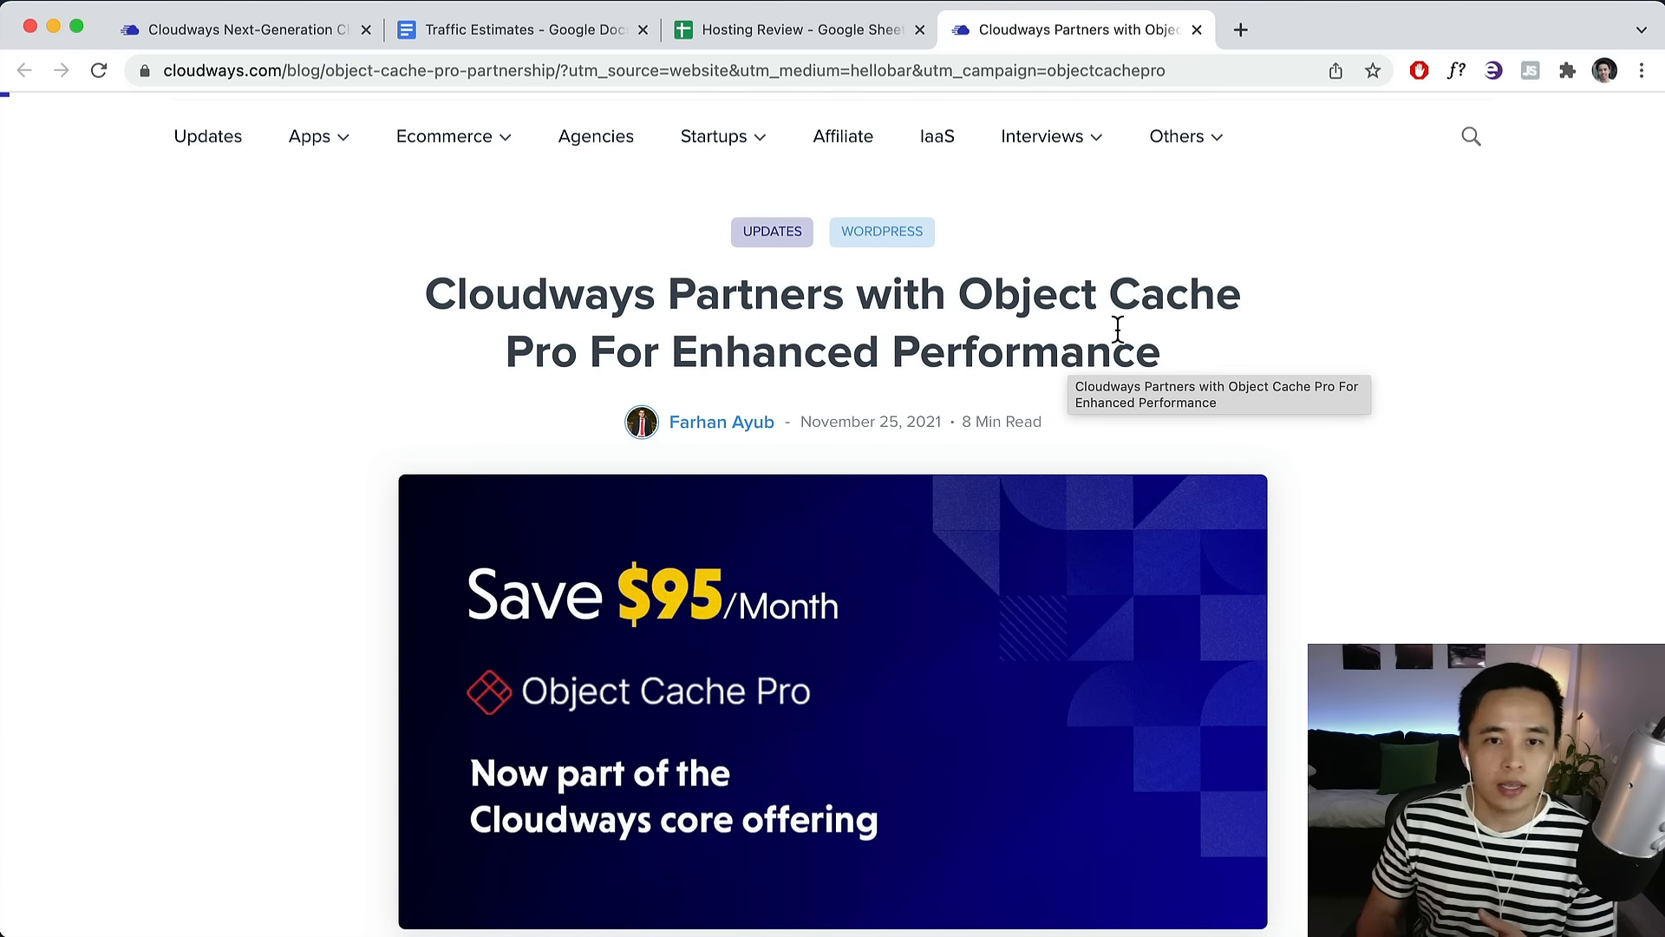
# Back on the server form, set the Vultr size to 1GB and location to USA - Los Angeles.
pyautogui.scroll(-5, 922, 439)
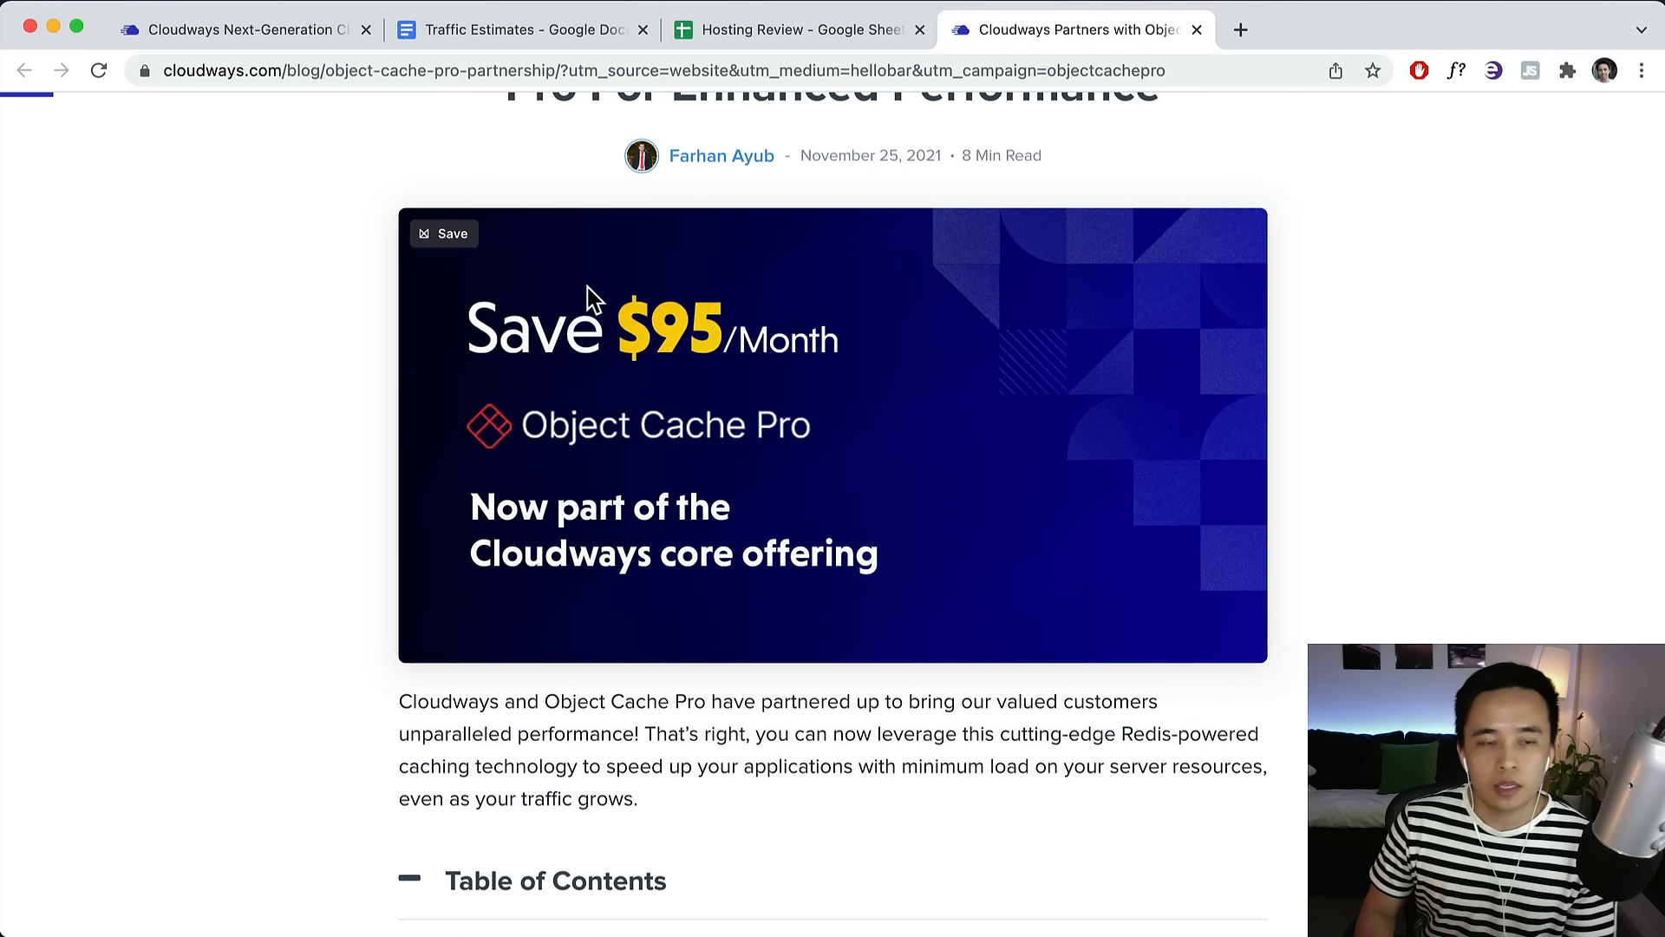
pyautogui.click(295, 26)
pyautogui.scroll(5, 560, 538)
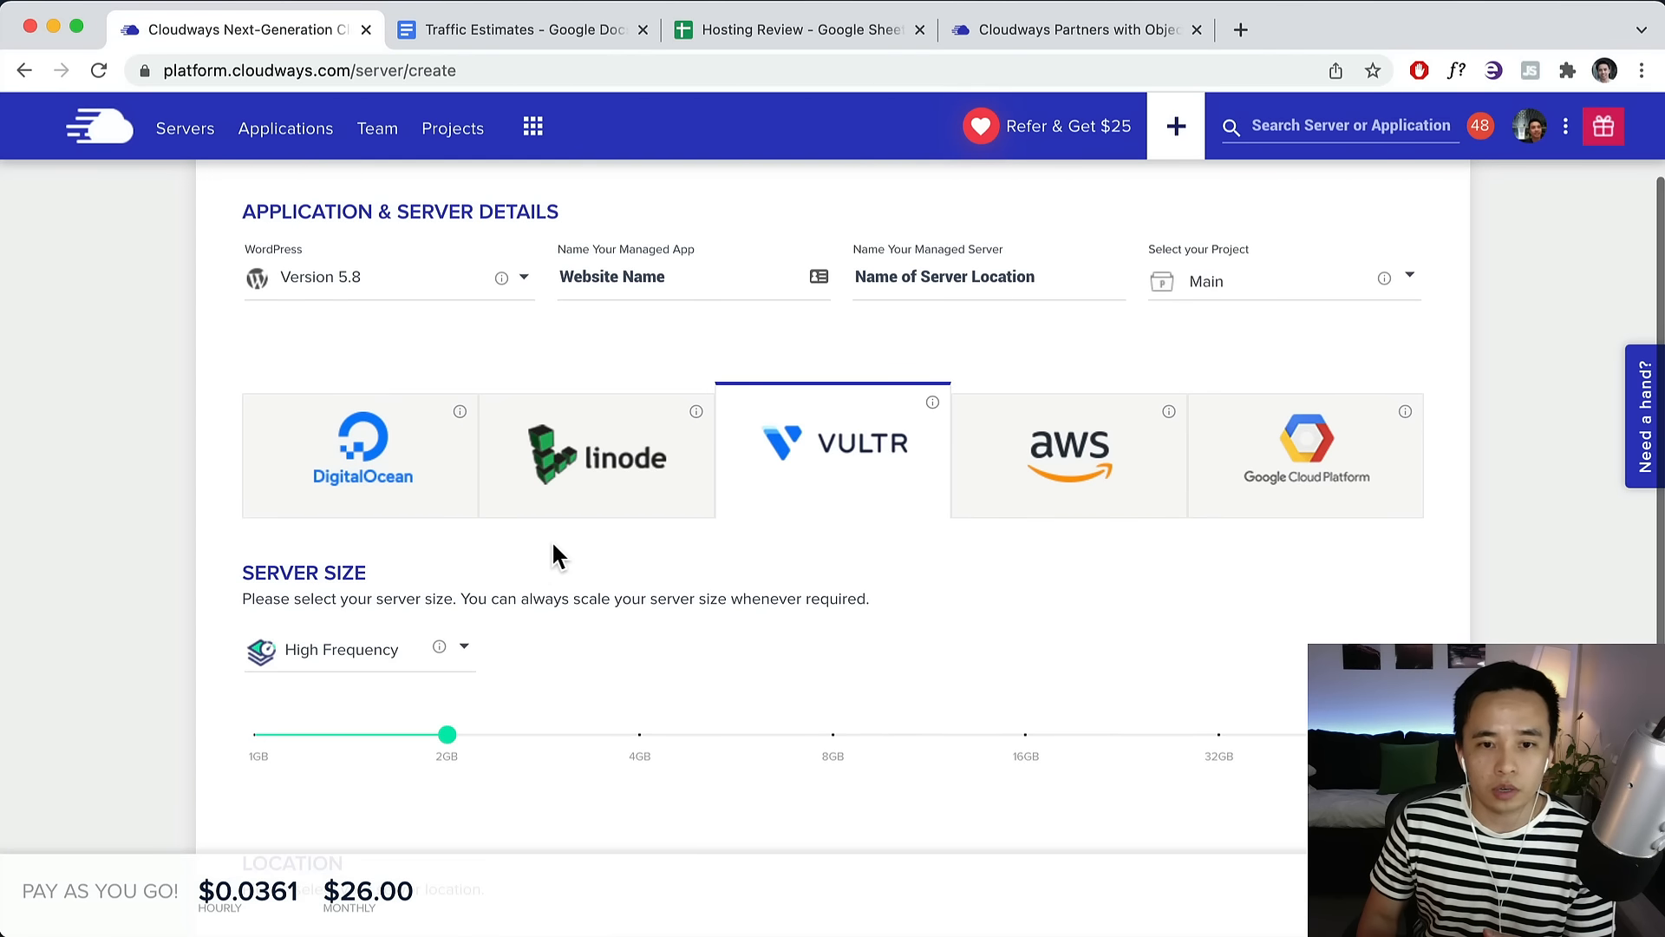
pyautogui.scroll(-5, 550, 553)
pyautogui.scroll(5, 550, 564)
pyautogui.scroll(-5, 549, 564)
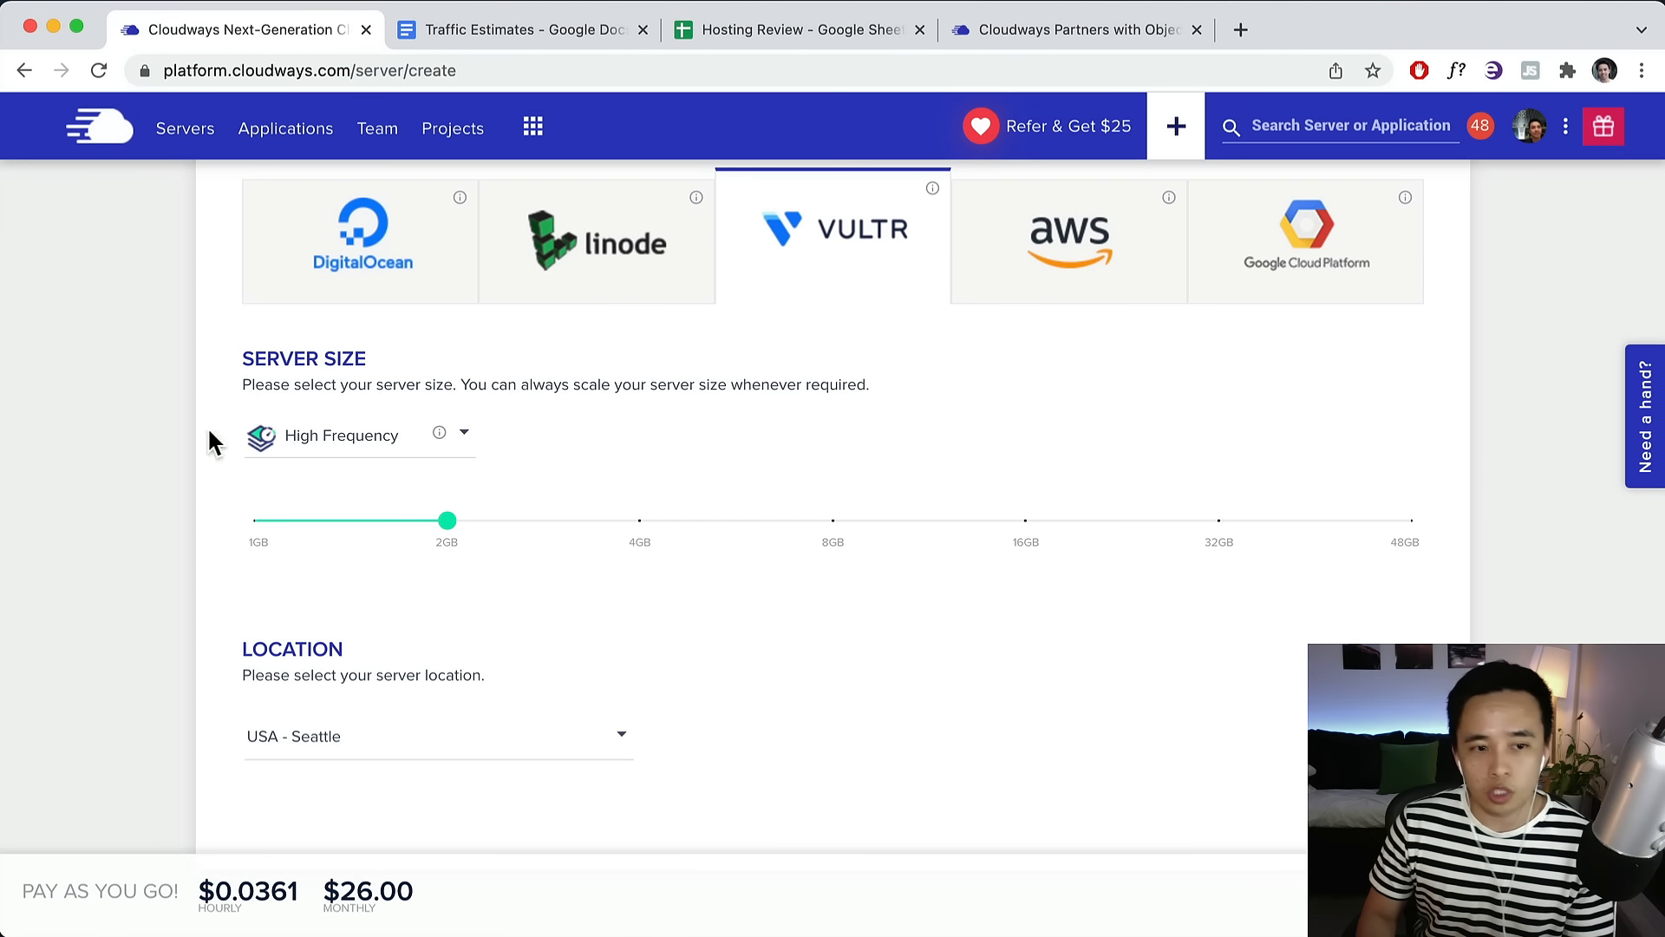
pyautogui.click(304, 524)
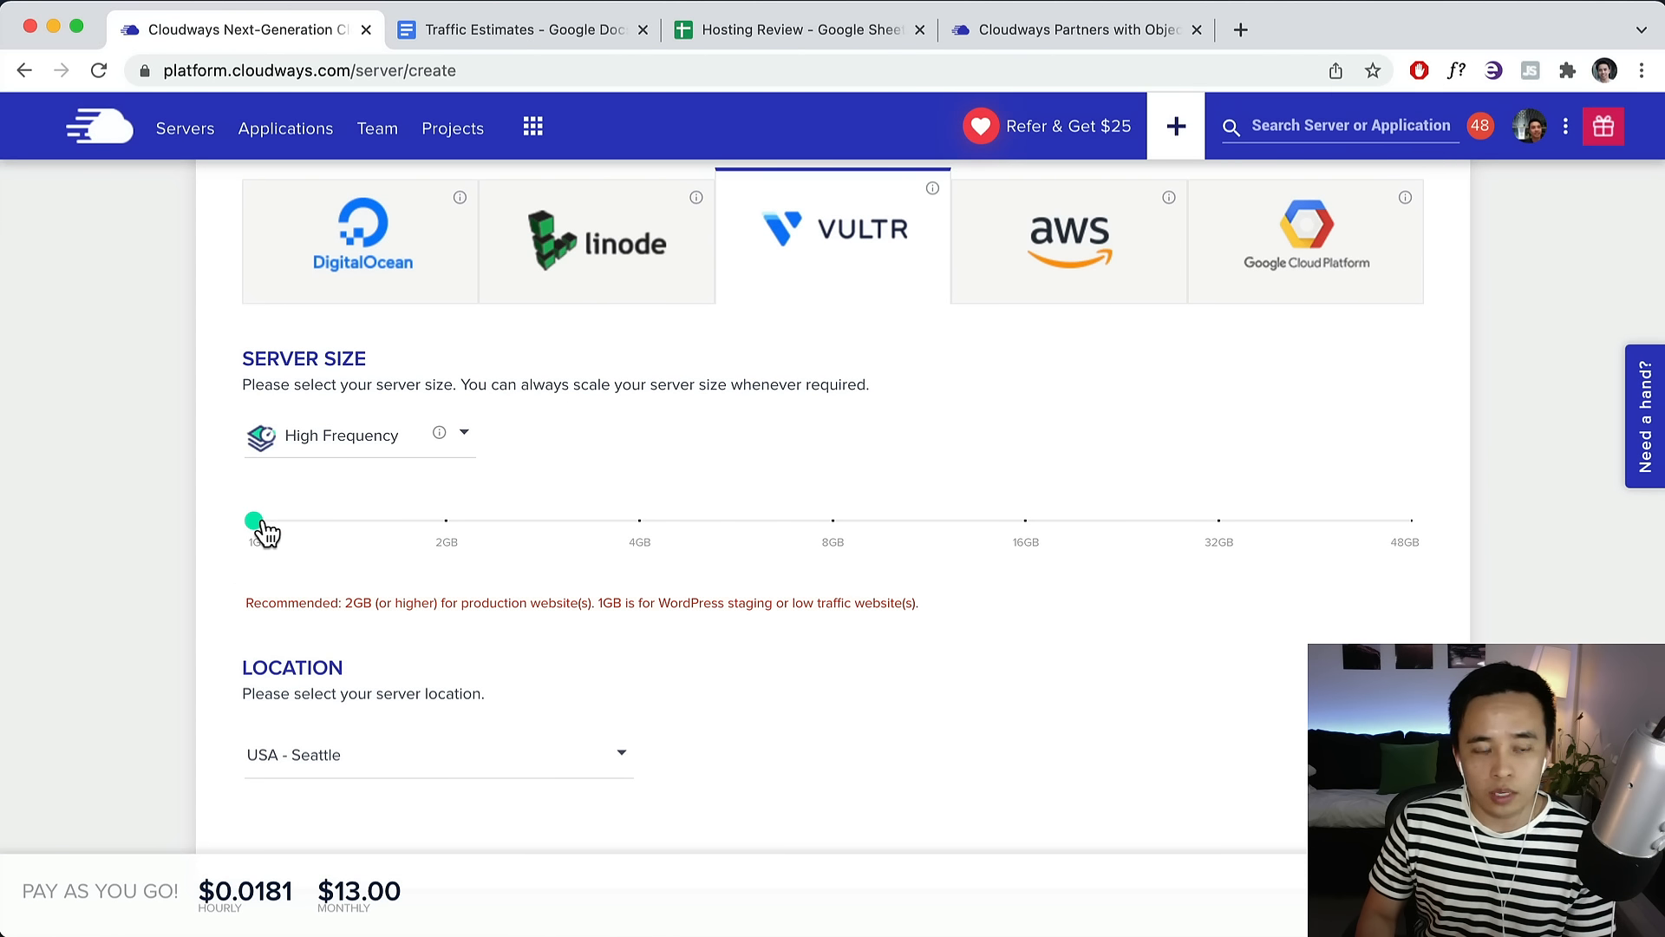
pyautogui.click(495, 768)
pyautogui.scroll(-2, 476, 766)
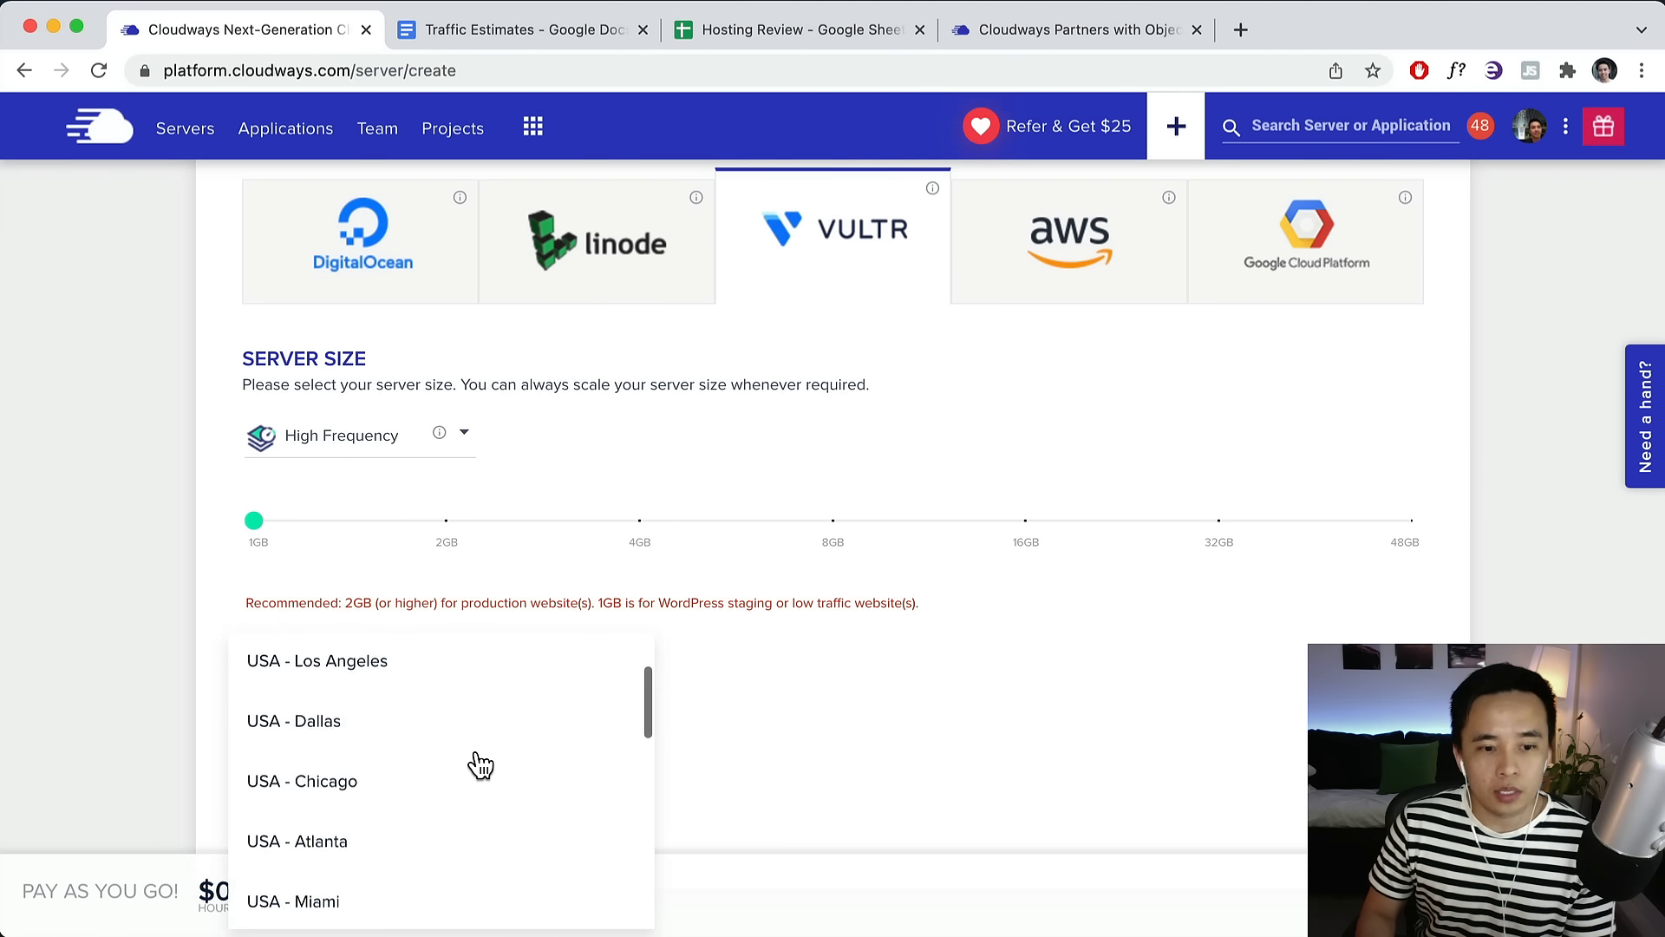
pyautogui.scroll(2, 433, 770)
pyautogui.click(360, 781)
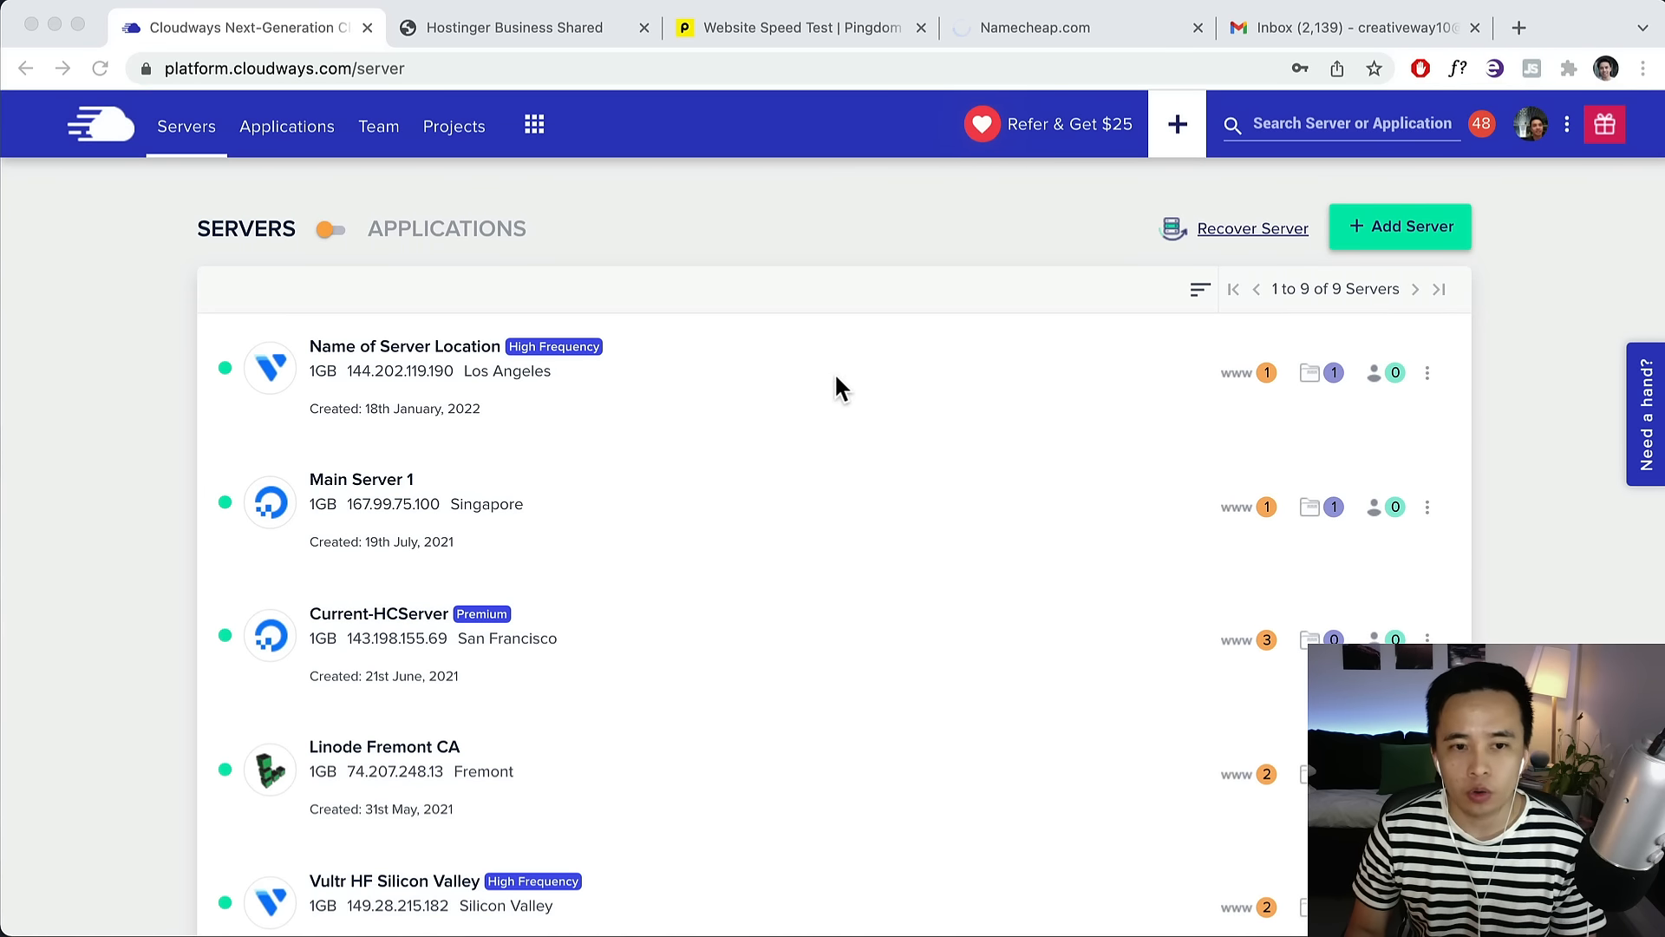
# Open Website Name's Access Details and launch its WordPress admin login in a new tab.
pyautogui.click(863, 374)
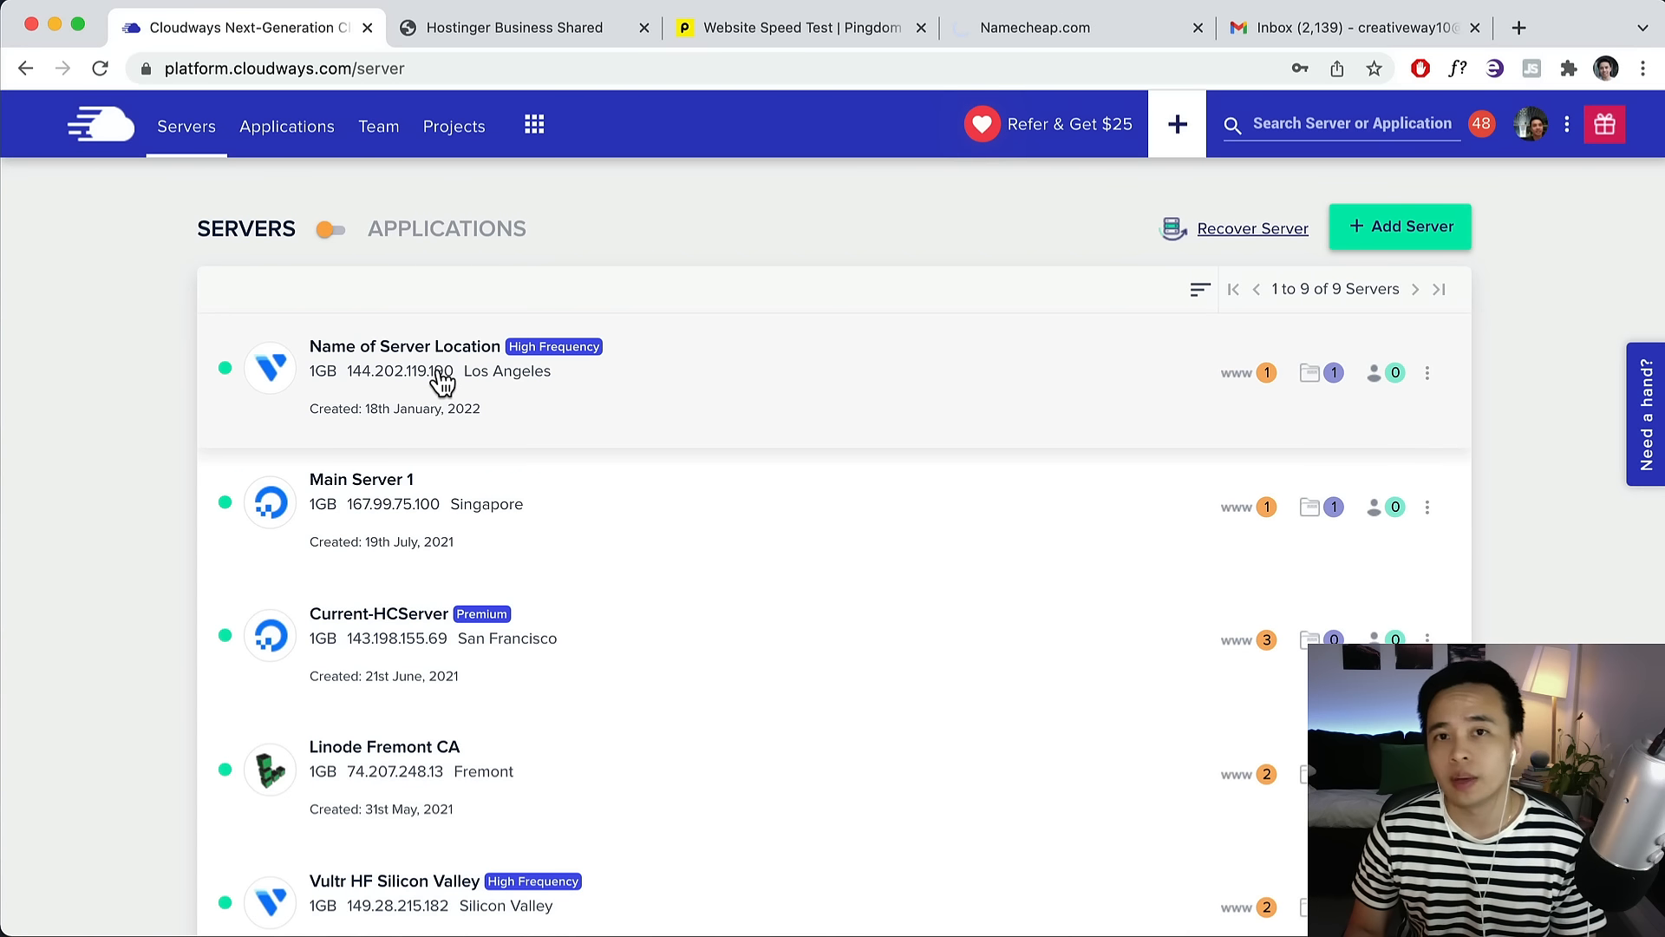
pyautogui.click(1243, 375)
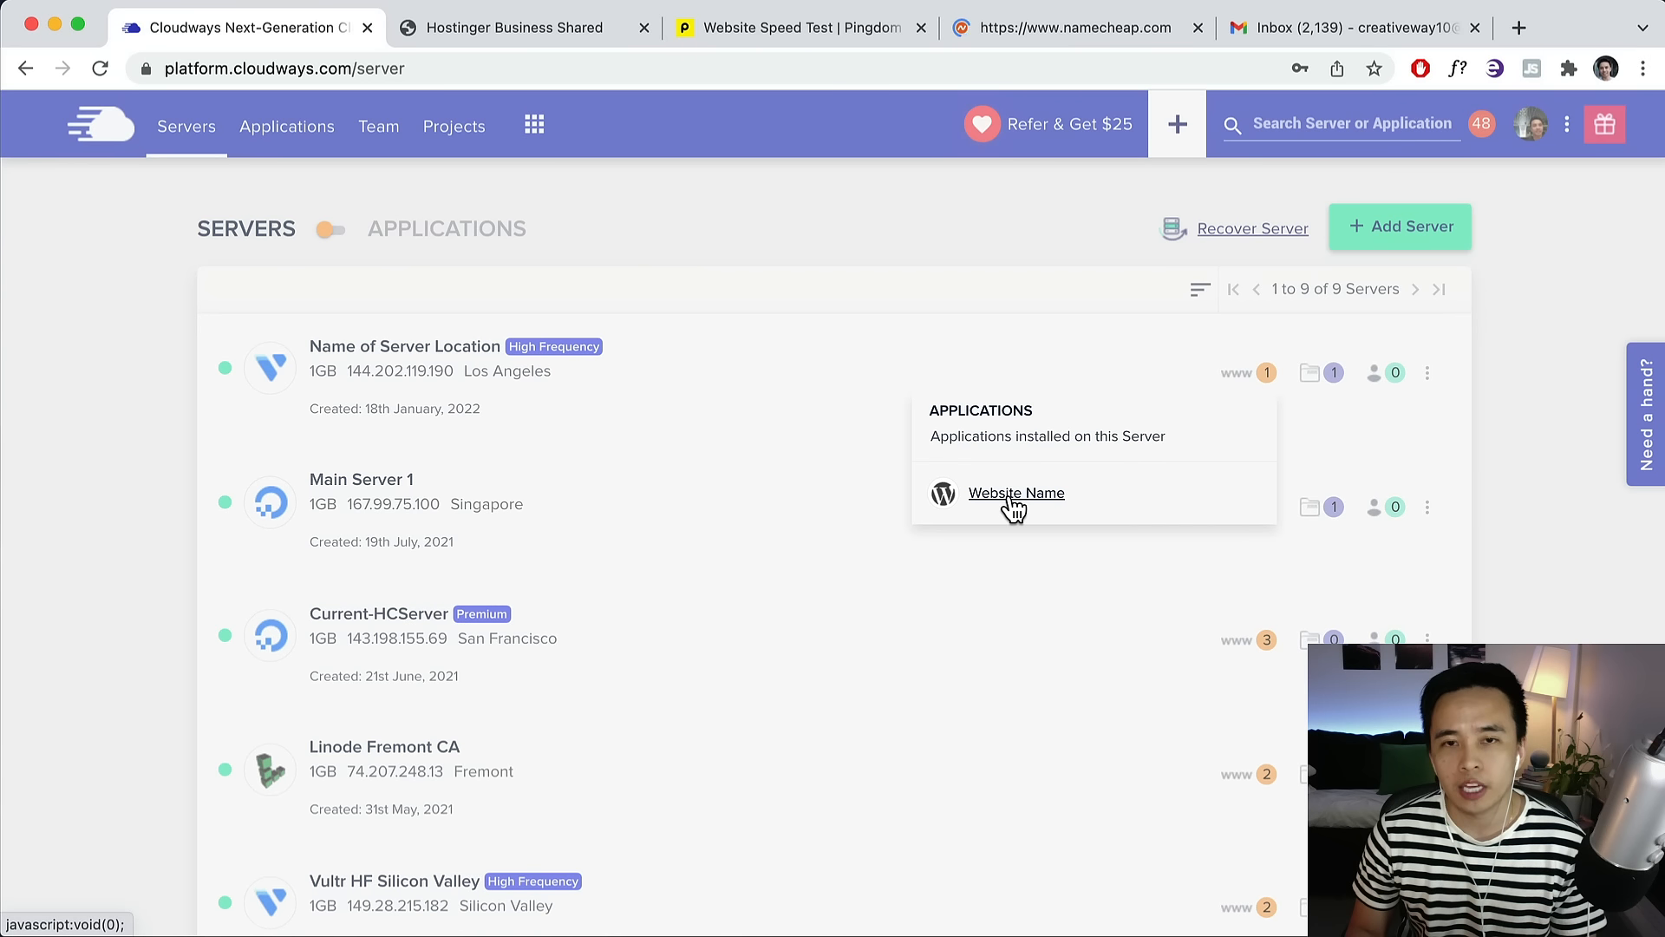
pyautogui.click(1013, 494)
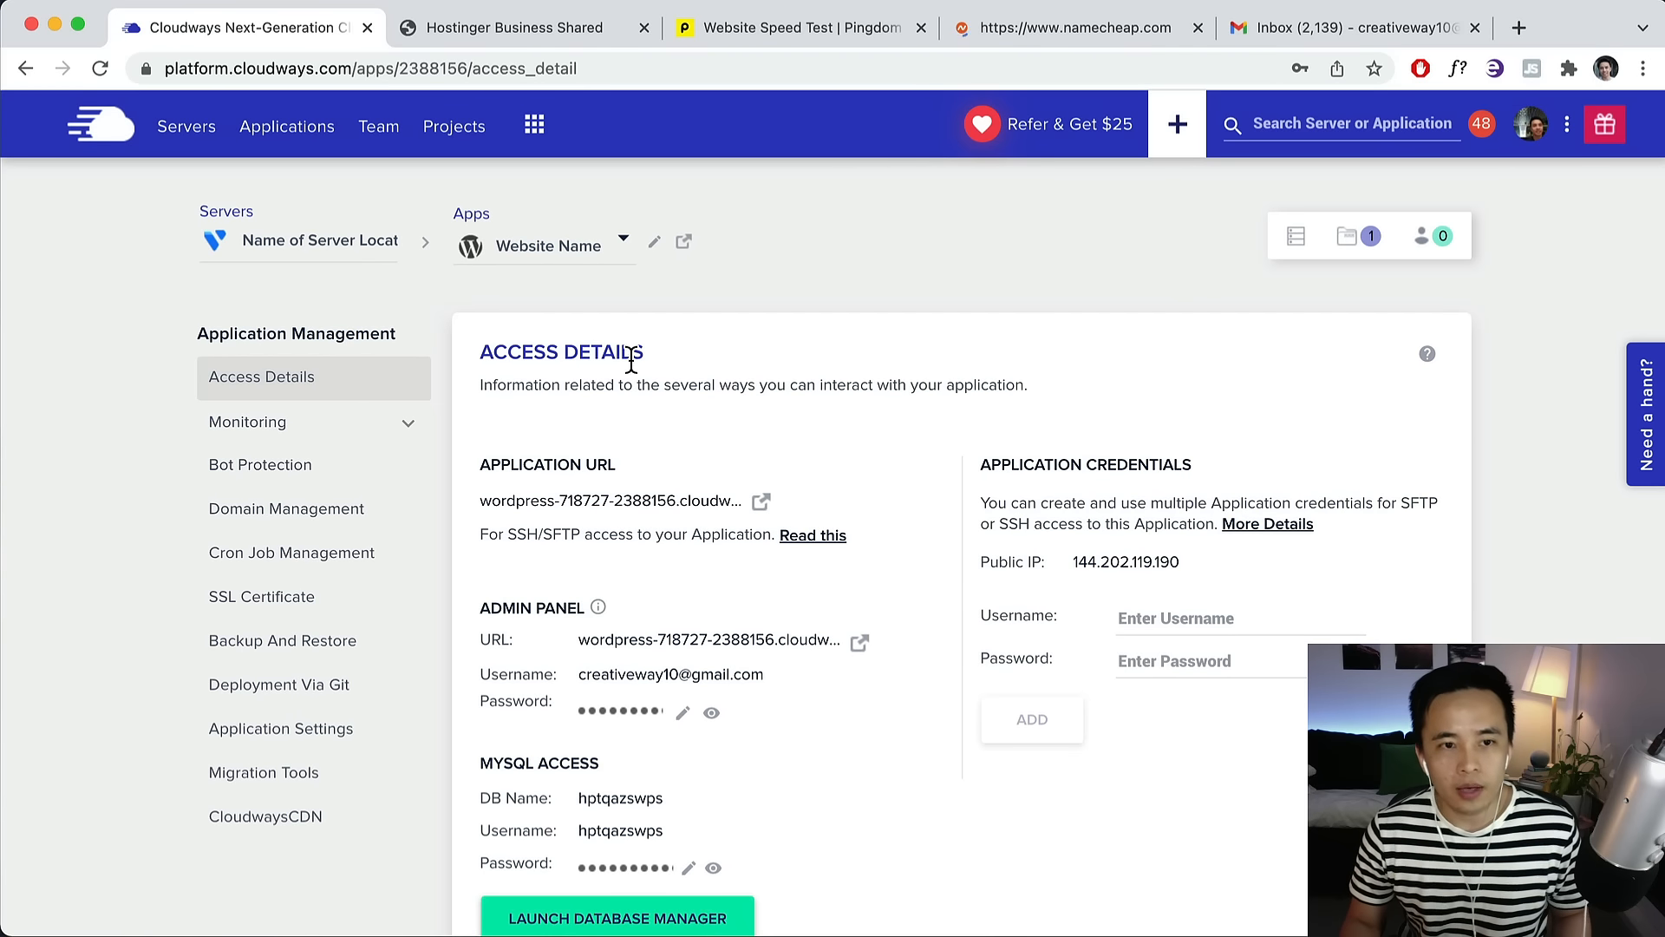
pyautogui.scroll(-3, 601, 391)
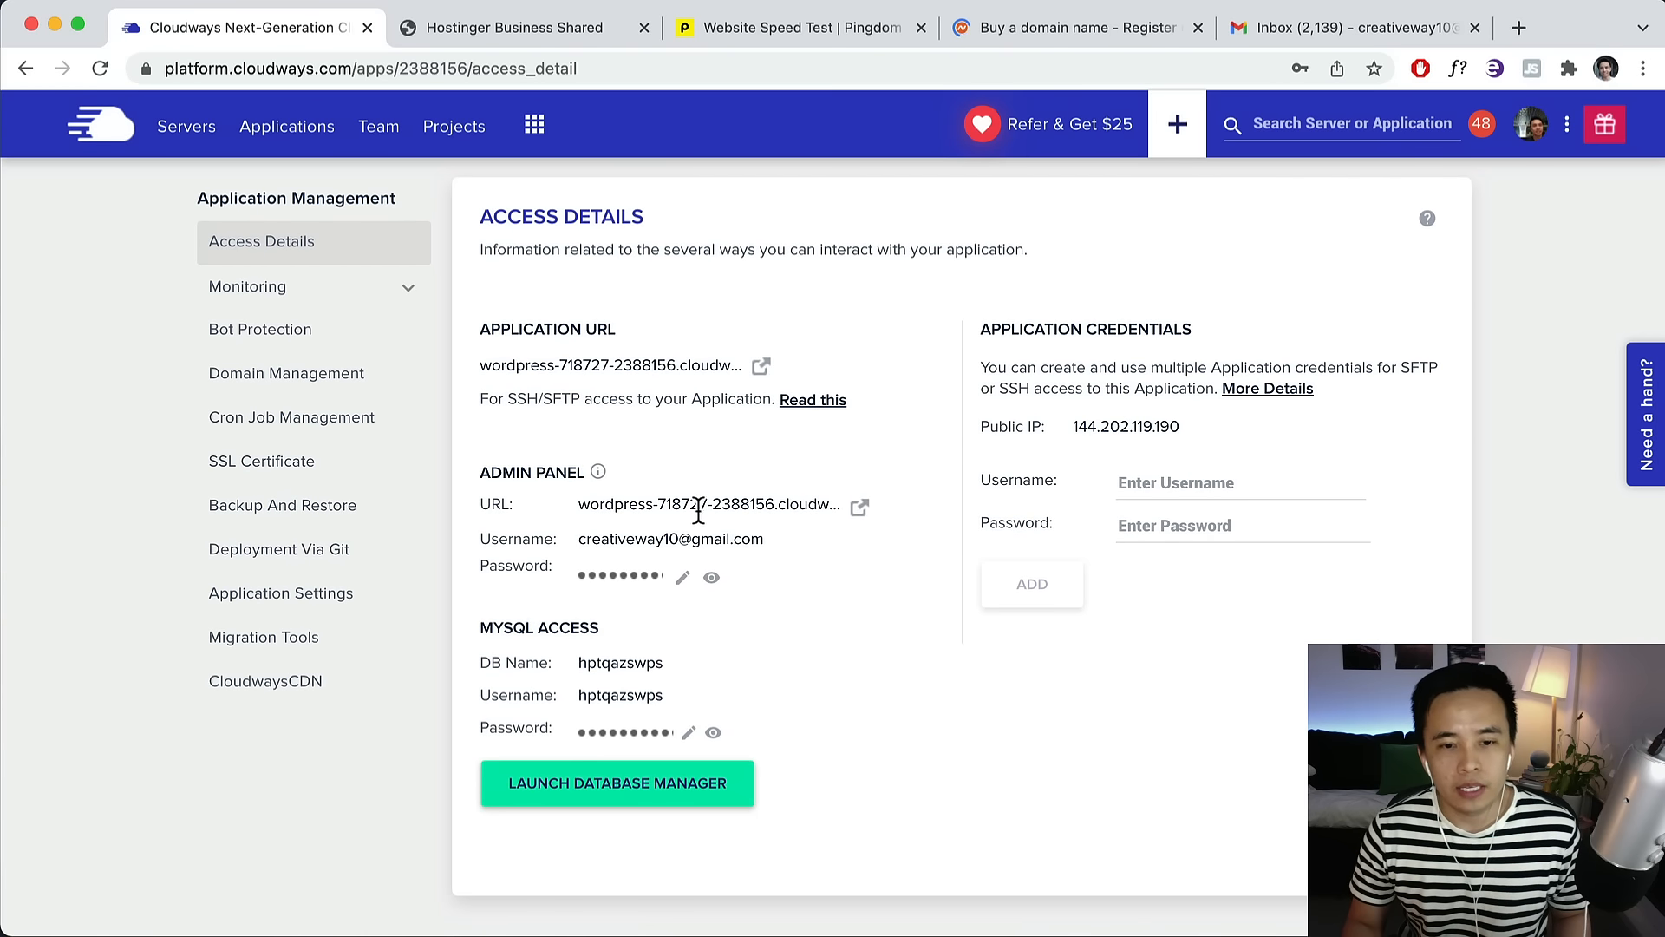
pyautogui.click(858, 506)
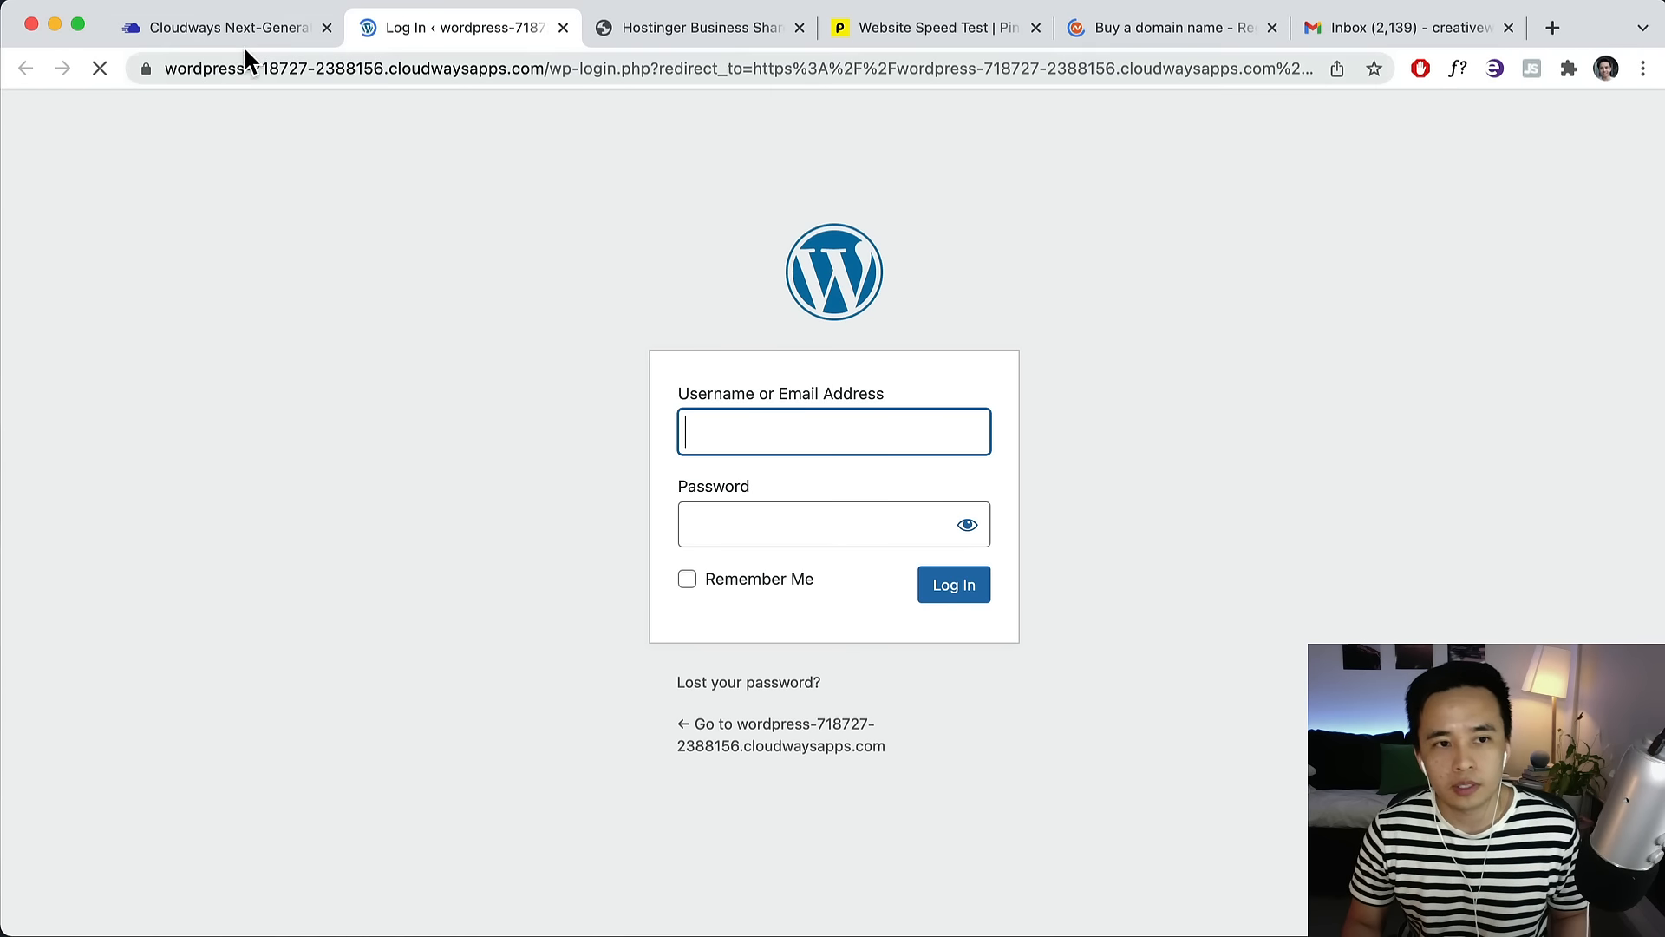
# Paste the Cloudways admin username into the WordPress login form and clear the saved password.
pyautogui.click(252, 31)
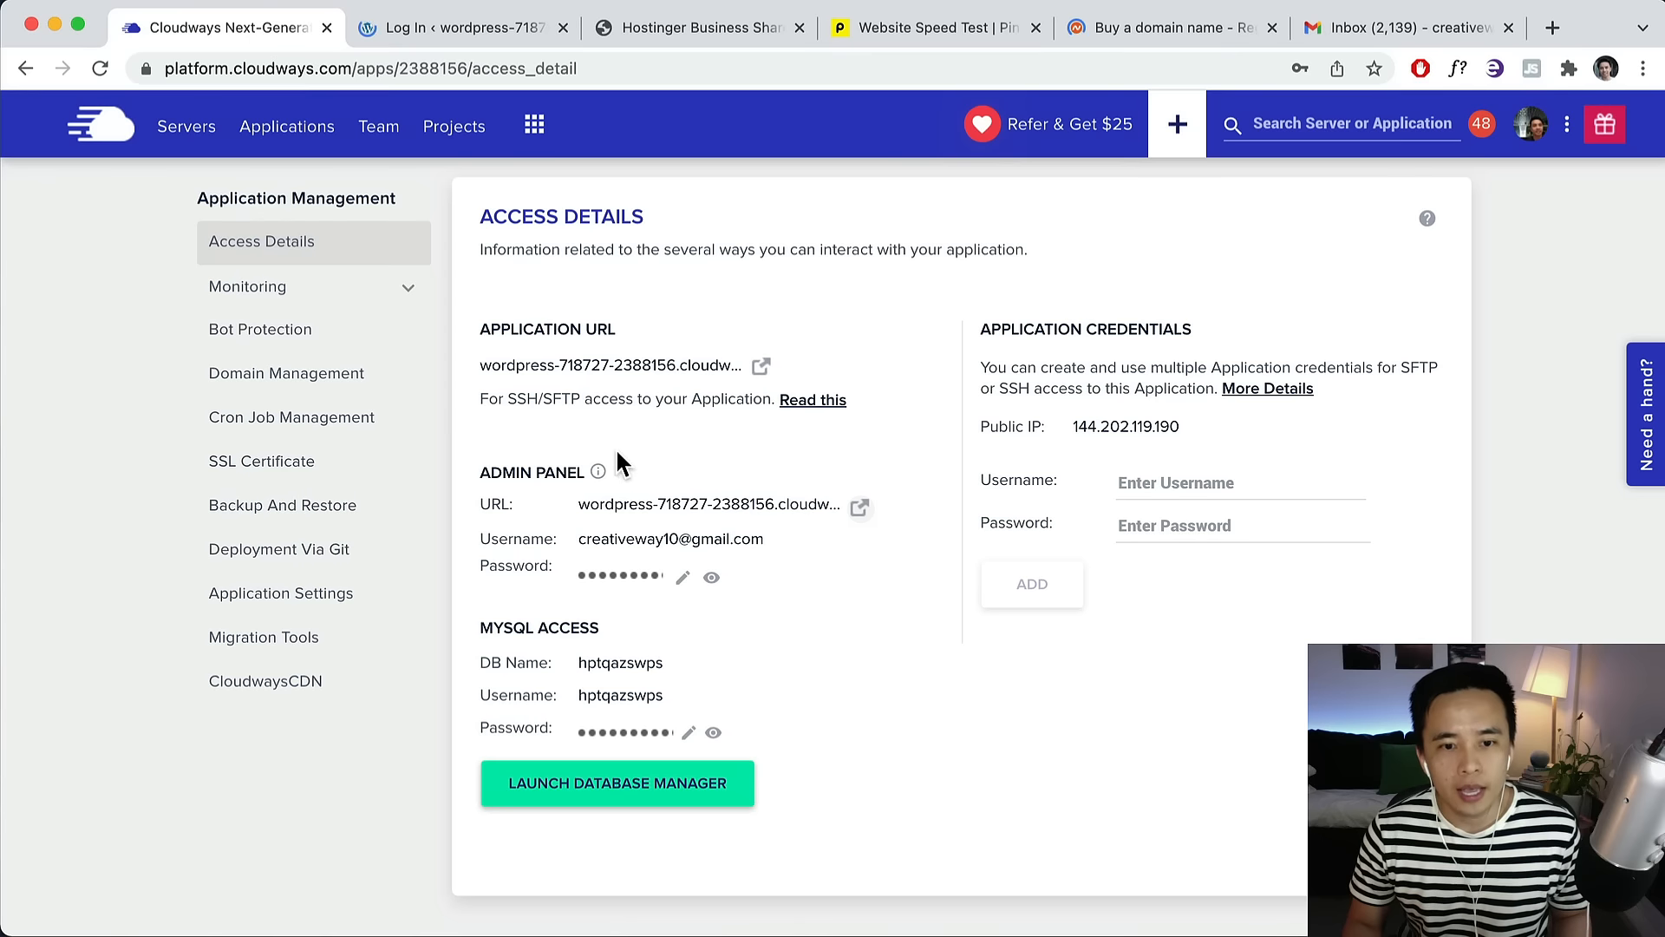
pyautogui.click(646, 538)
pyautogui.click(465, 28)
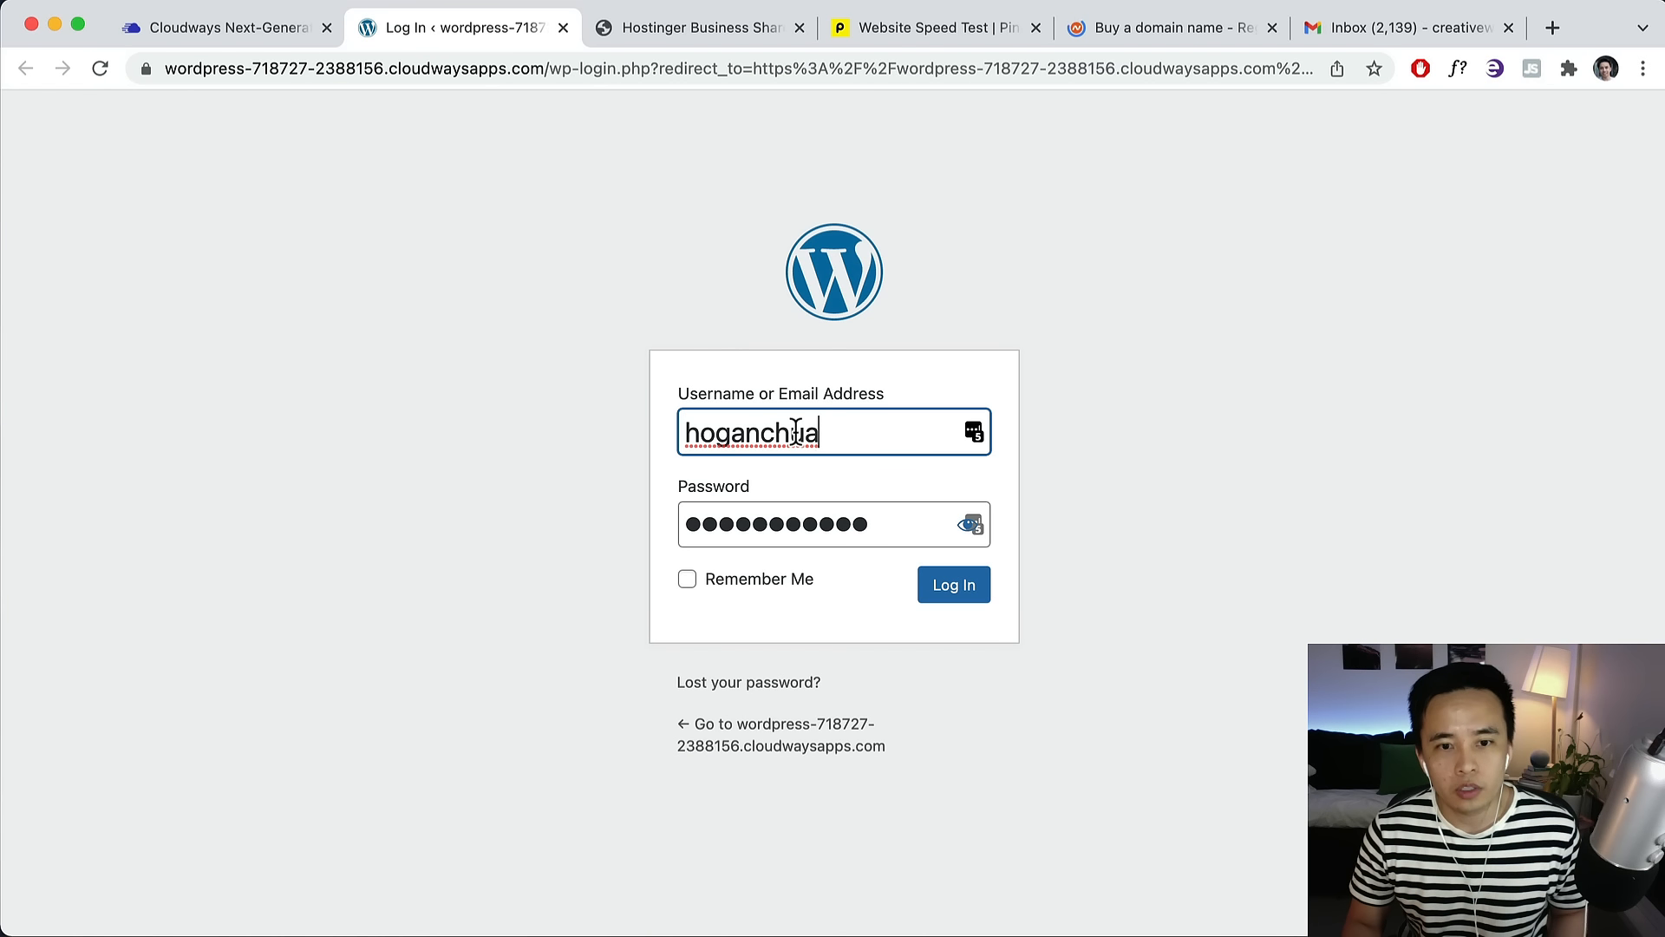
pyautogui.moveTo(824, 431); pyautogui.dragTo(639, 428)
pyautogui.press('cmd+v')
pyautogui.moveTo(901, 525); pyautogui.dragTo(500, 512)
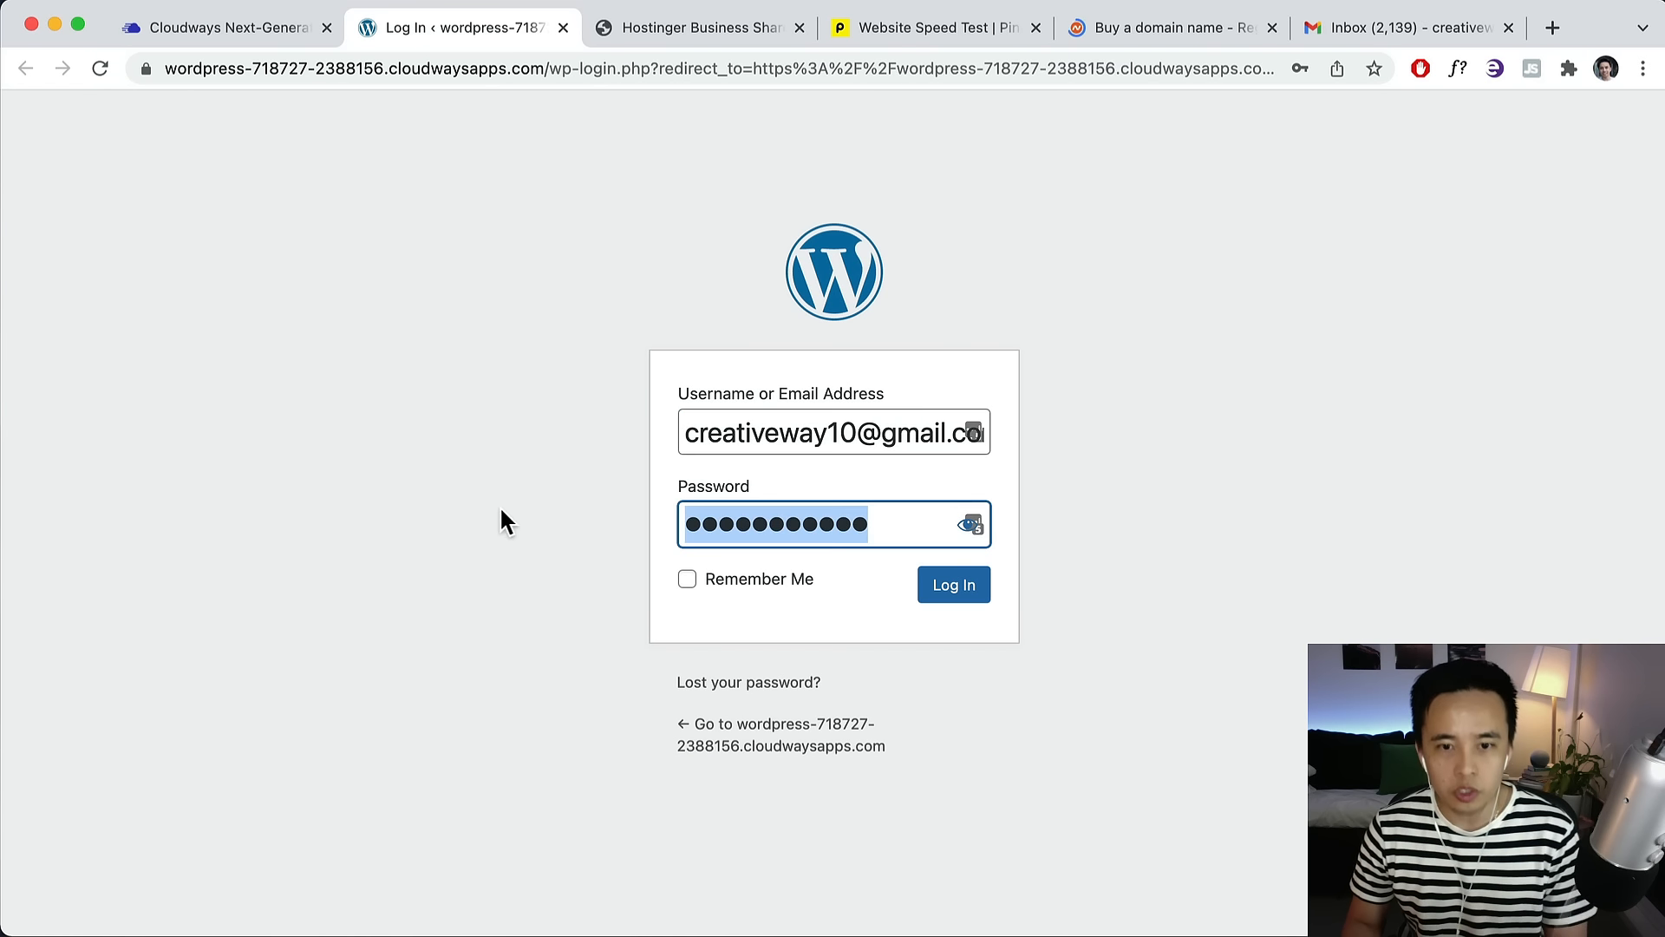
pyautogui.press('BackSpace')
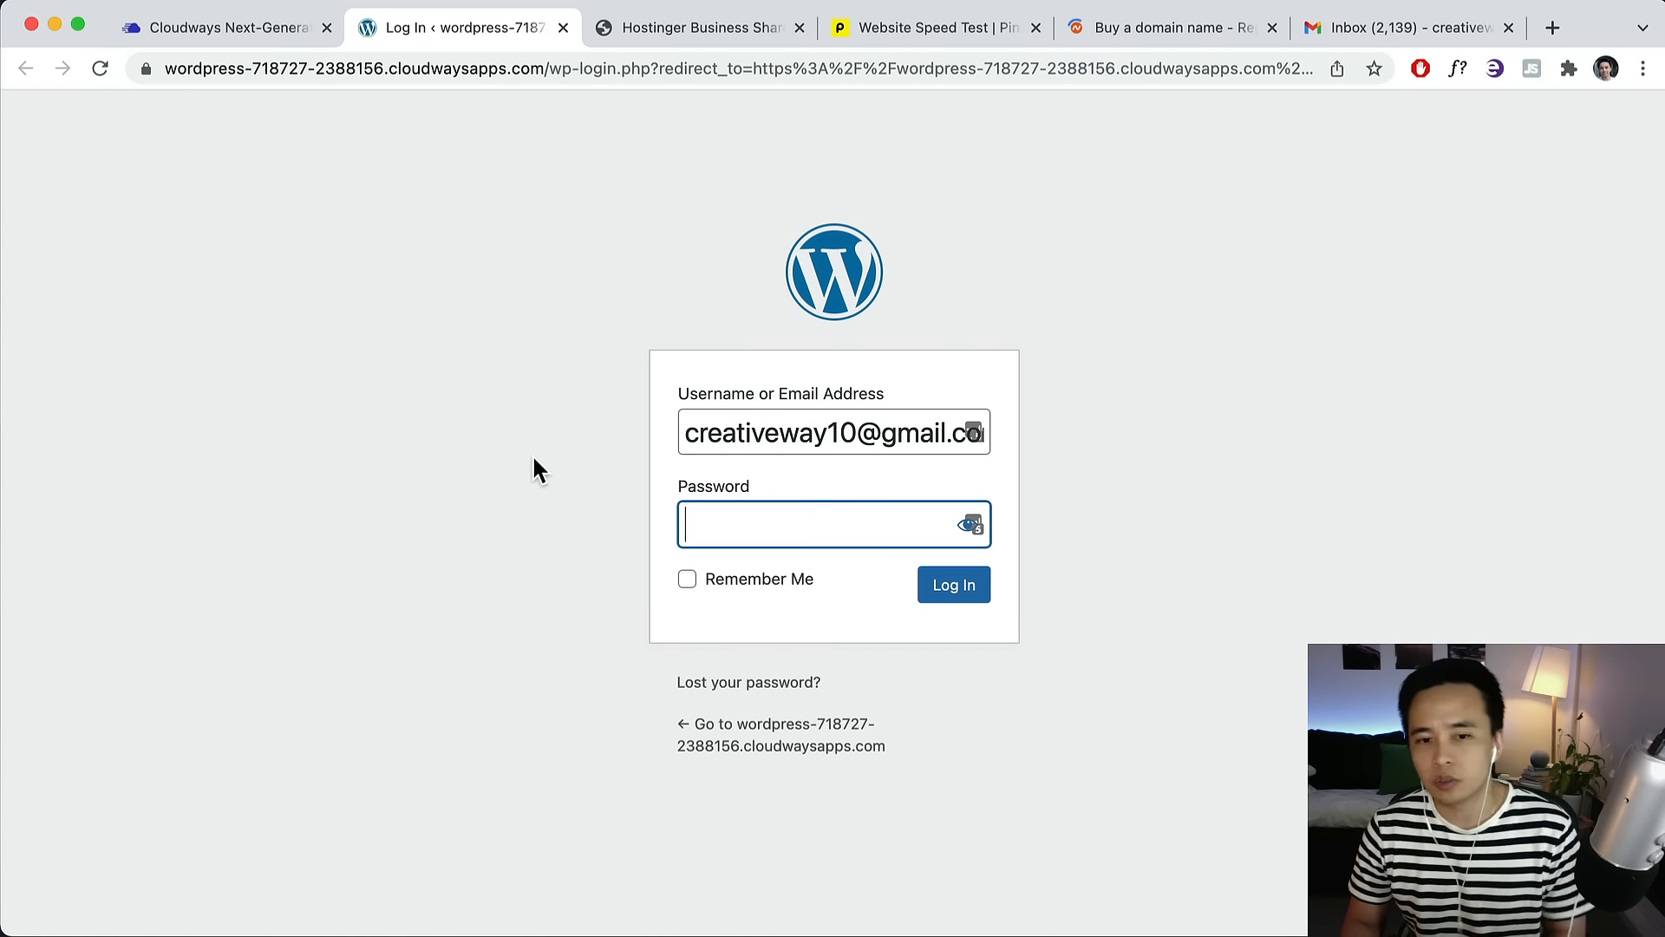
# Paste the Cloudways admin password into the login form and log in to WordPress.
pyautogui.click(236, 33)
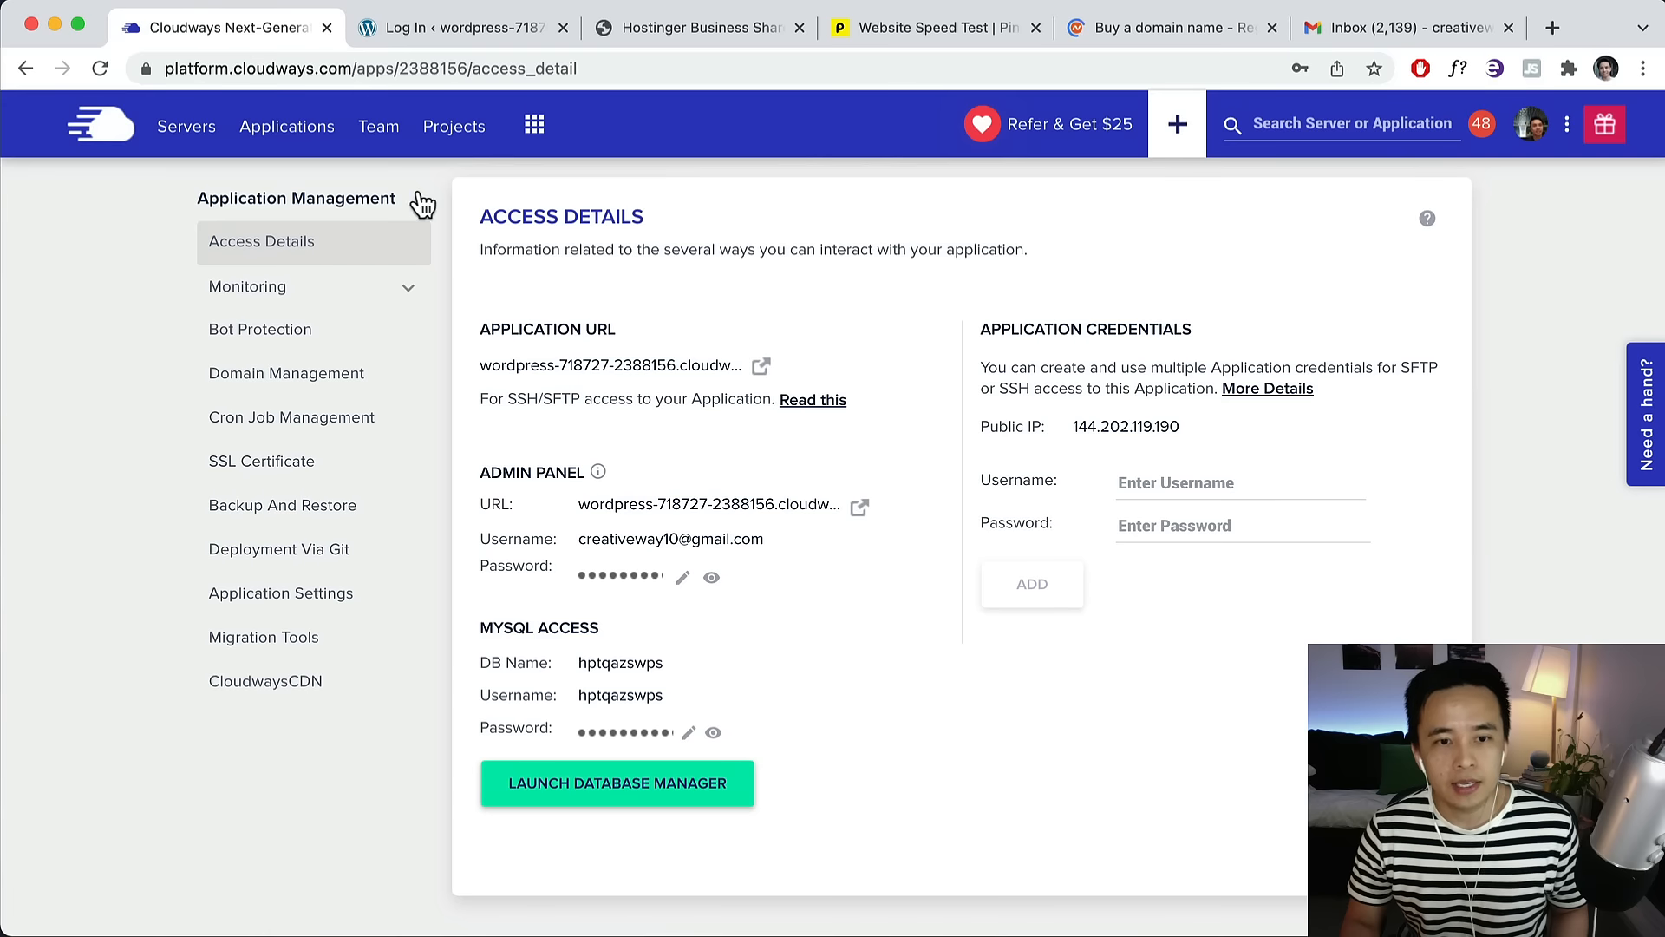
pyautogui.click(621, 576)
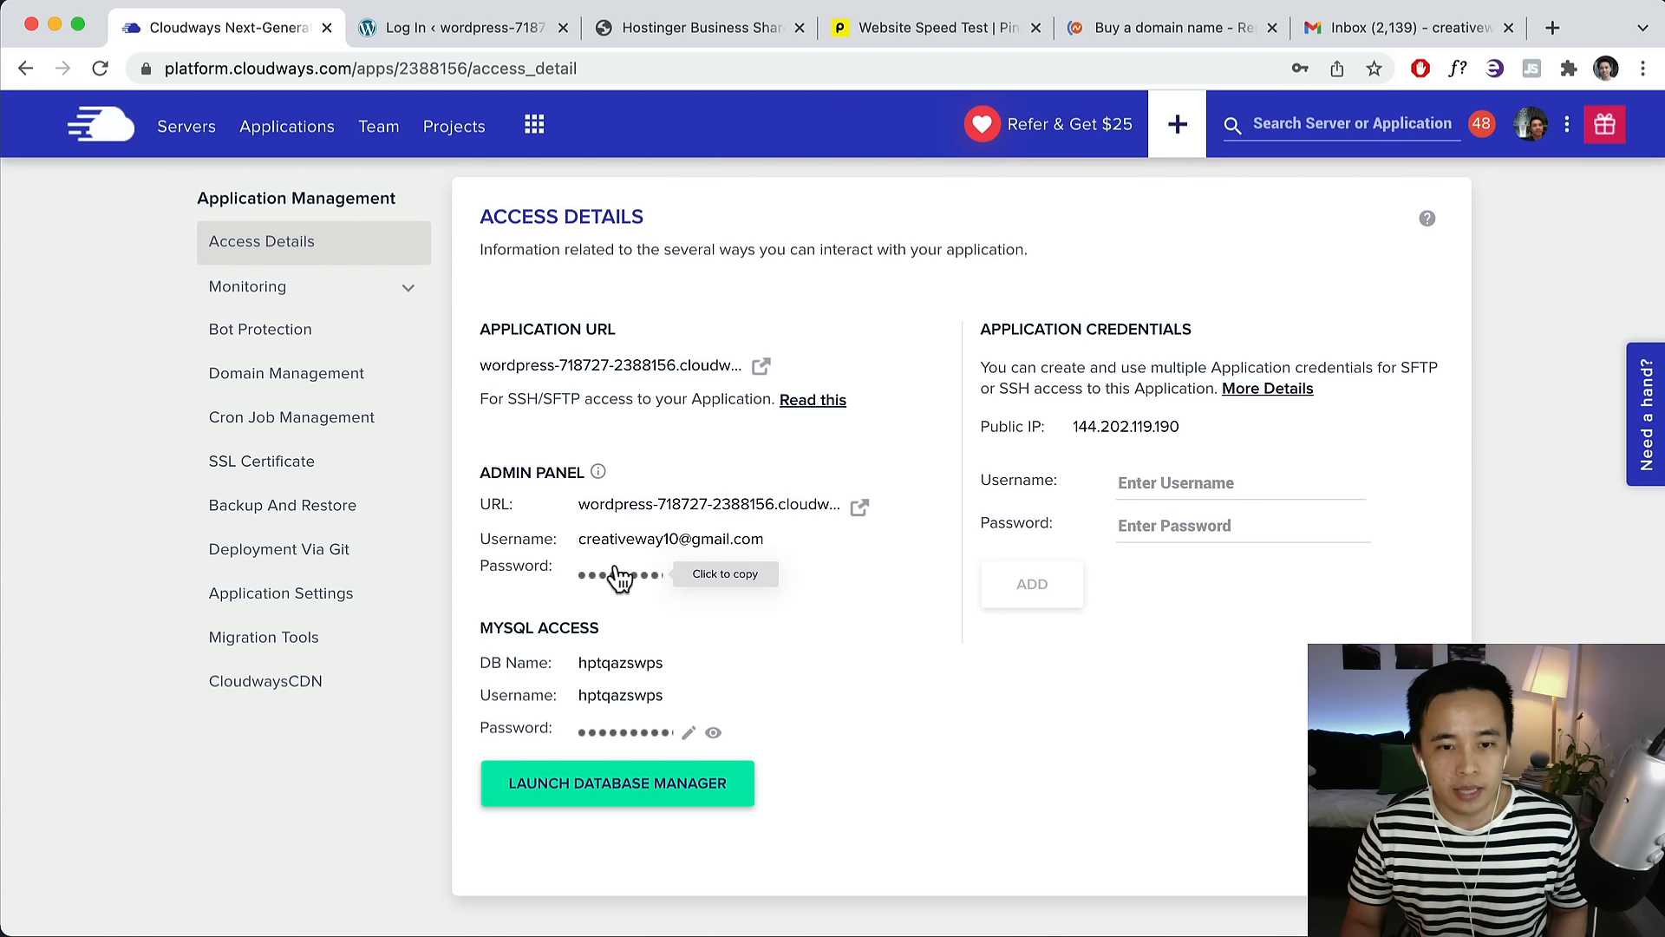
pyautogui.click(431, 45)
pyautogui.press('super+v')
pyautogui.click(928, 595)
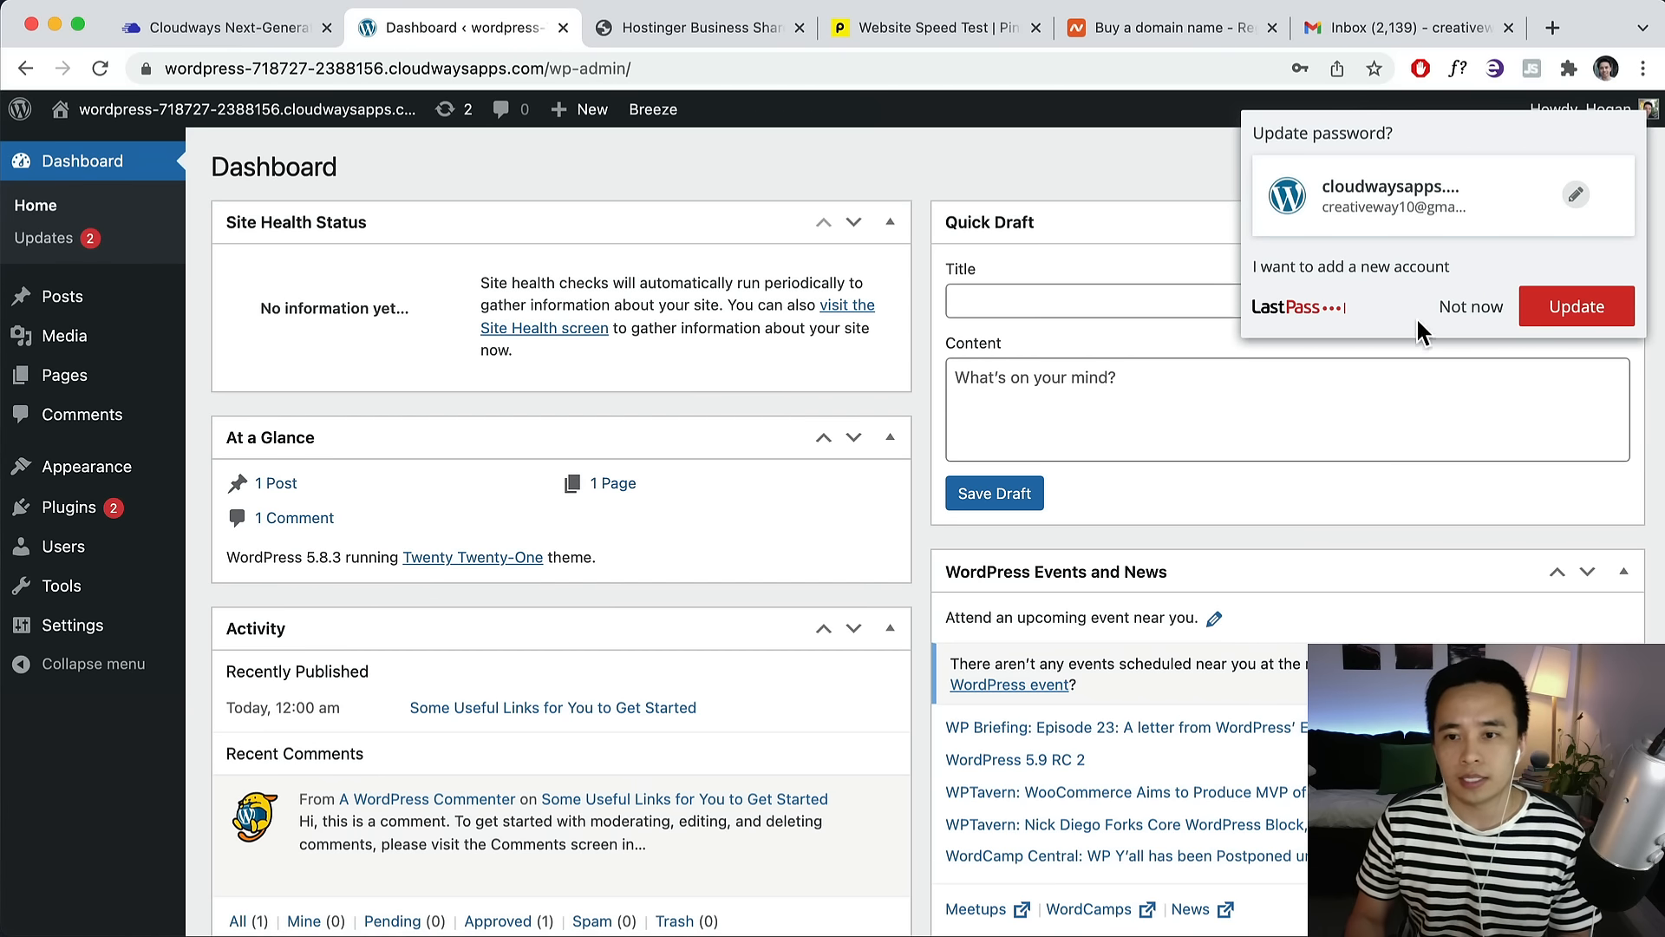
# Dismiss the password manager prompt and glance at the Namecheap domain page and Cloudways access details.
pyautogui.click(1485, 308)
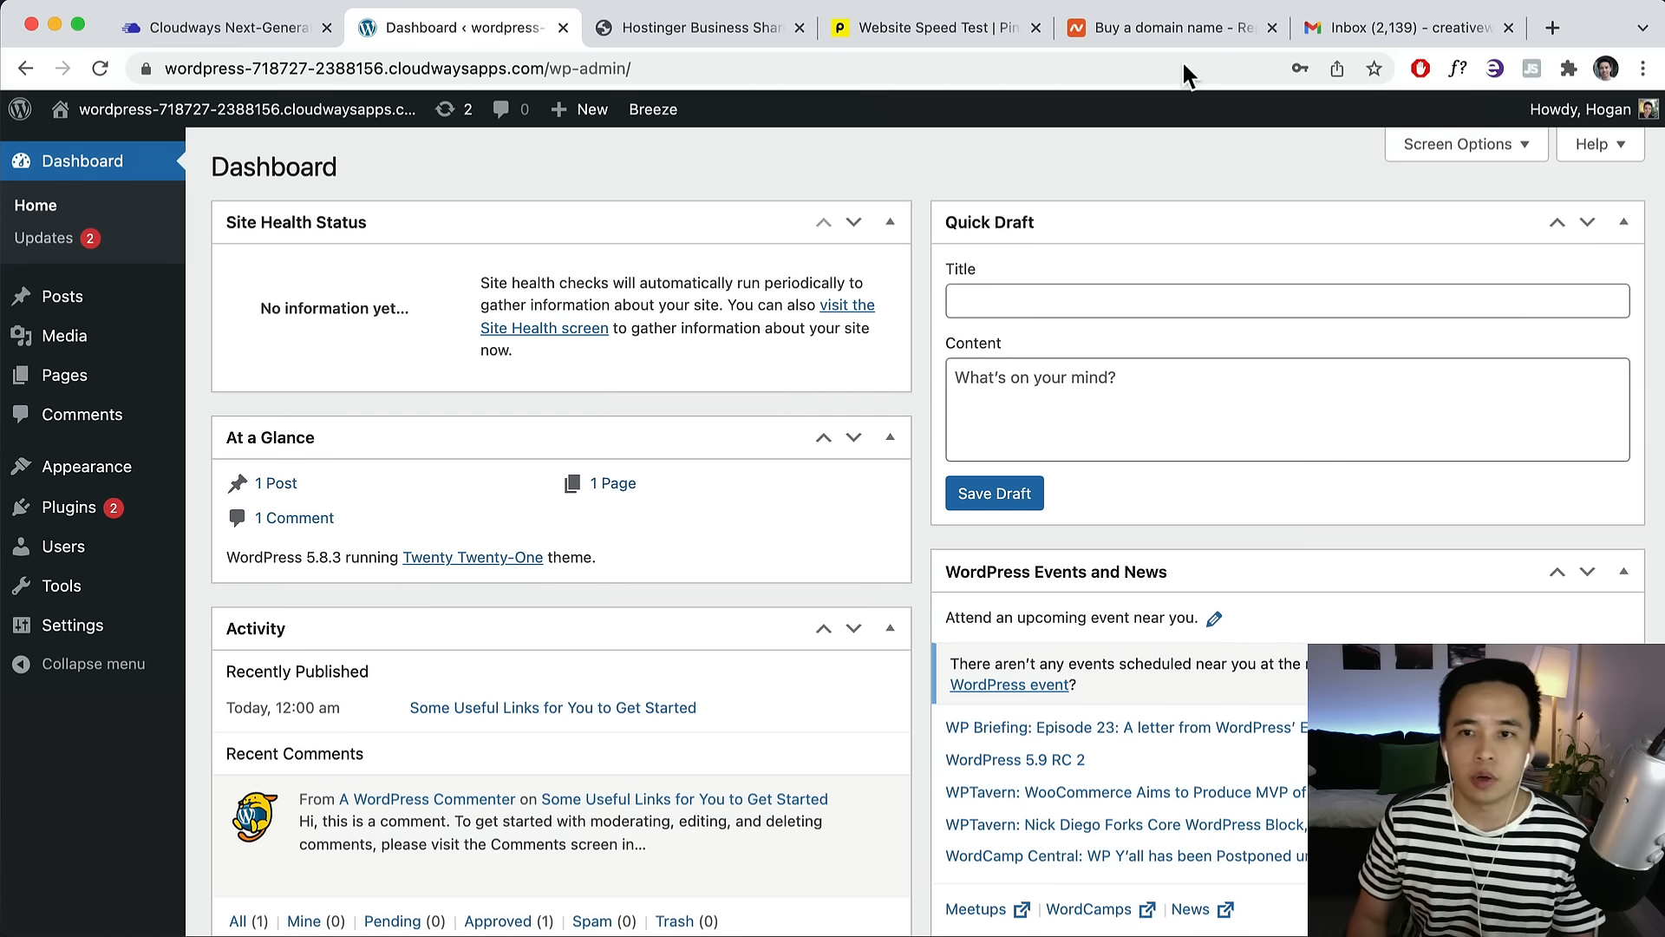
pyautogui.click(1119, 26)
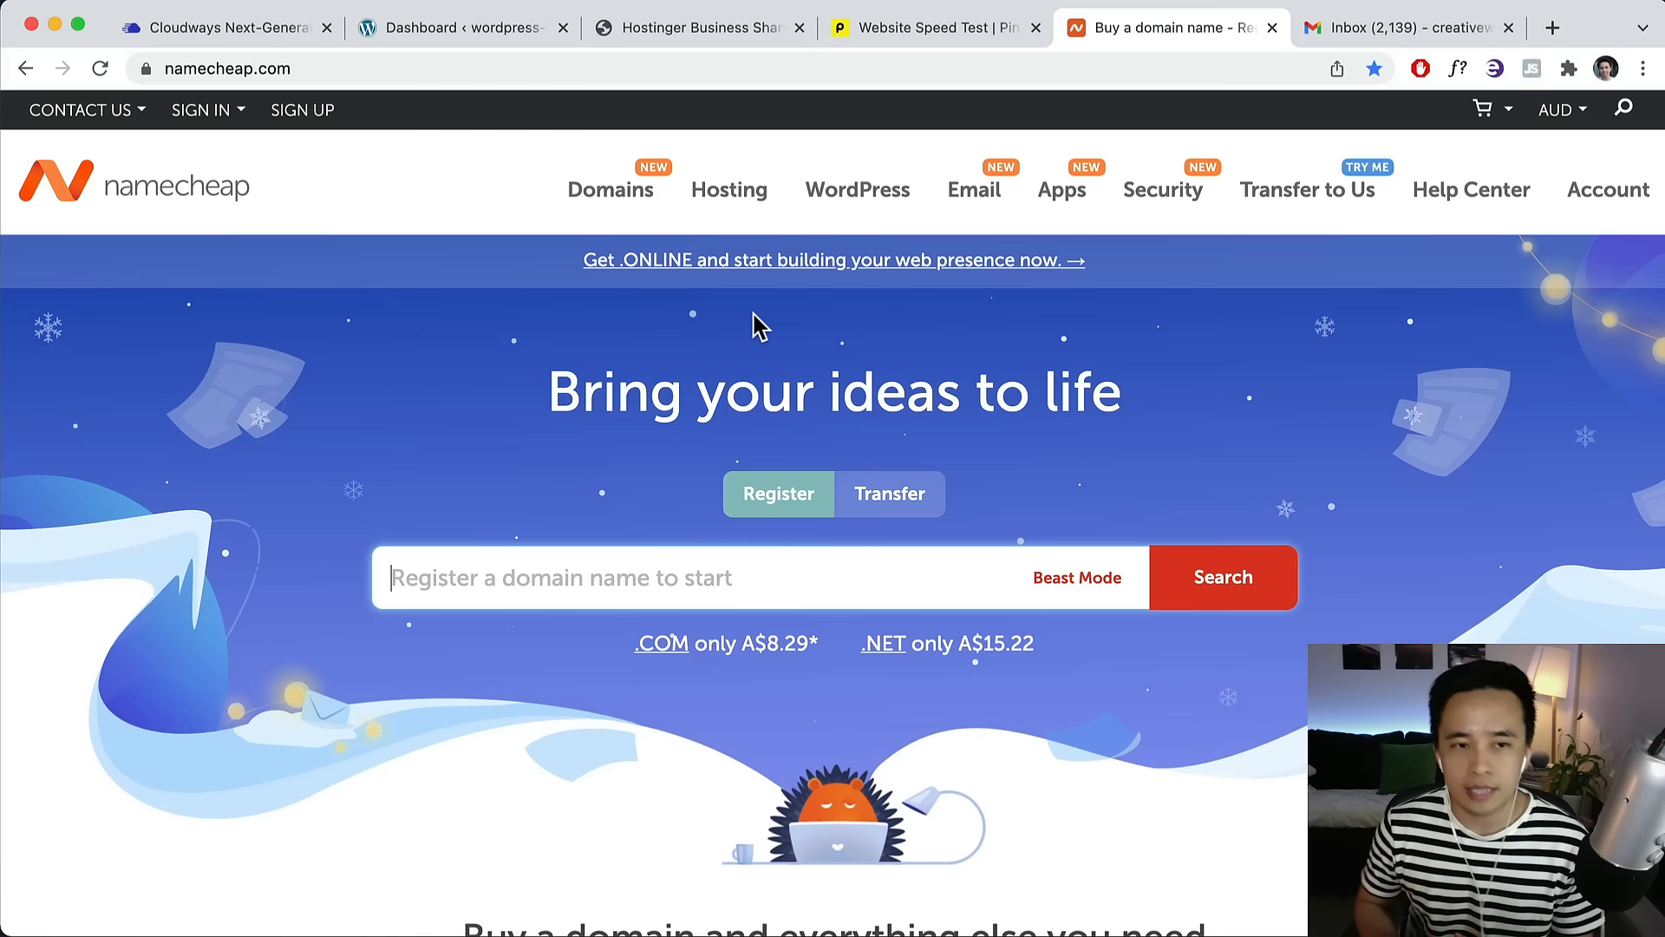
pyautogui.click(264, 39)
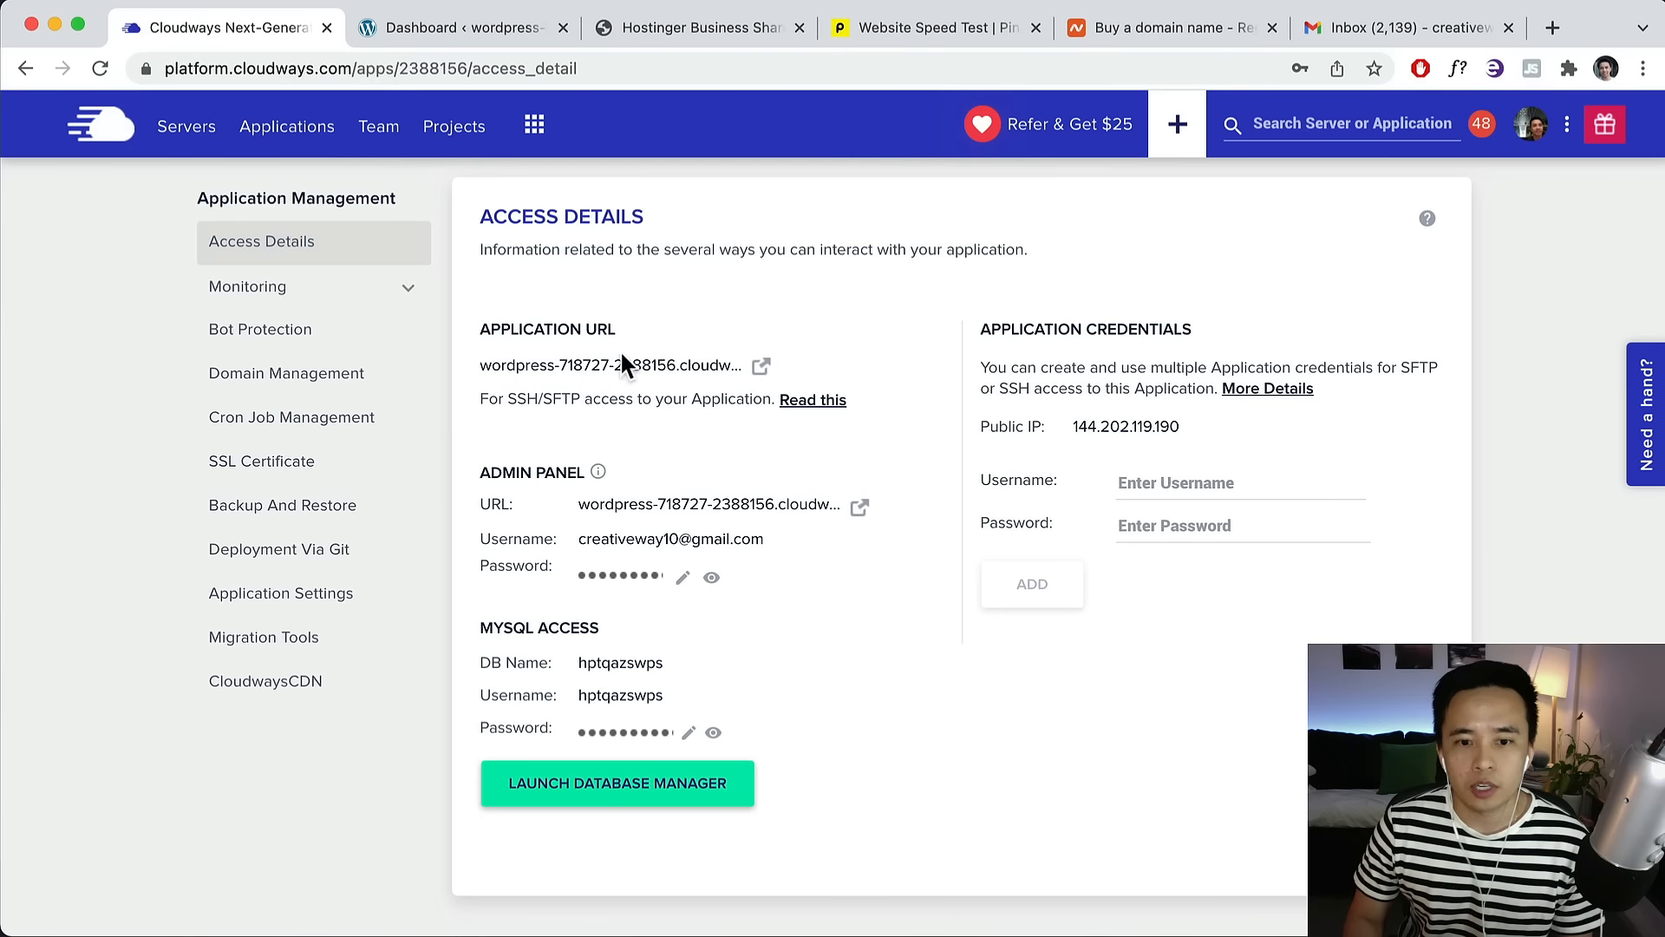
# View the WordPress Posts list, then return to the Cloudways Access Details.
pyautogui.click(478, 33)
pyautogui.click(48, 297)
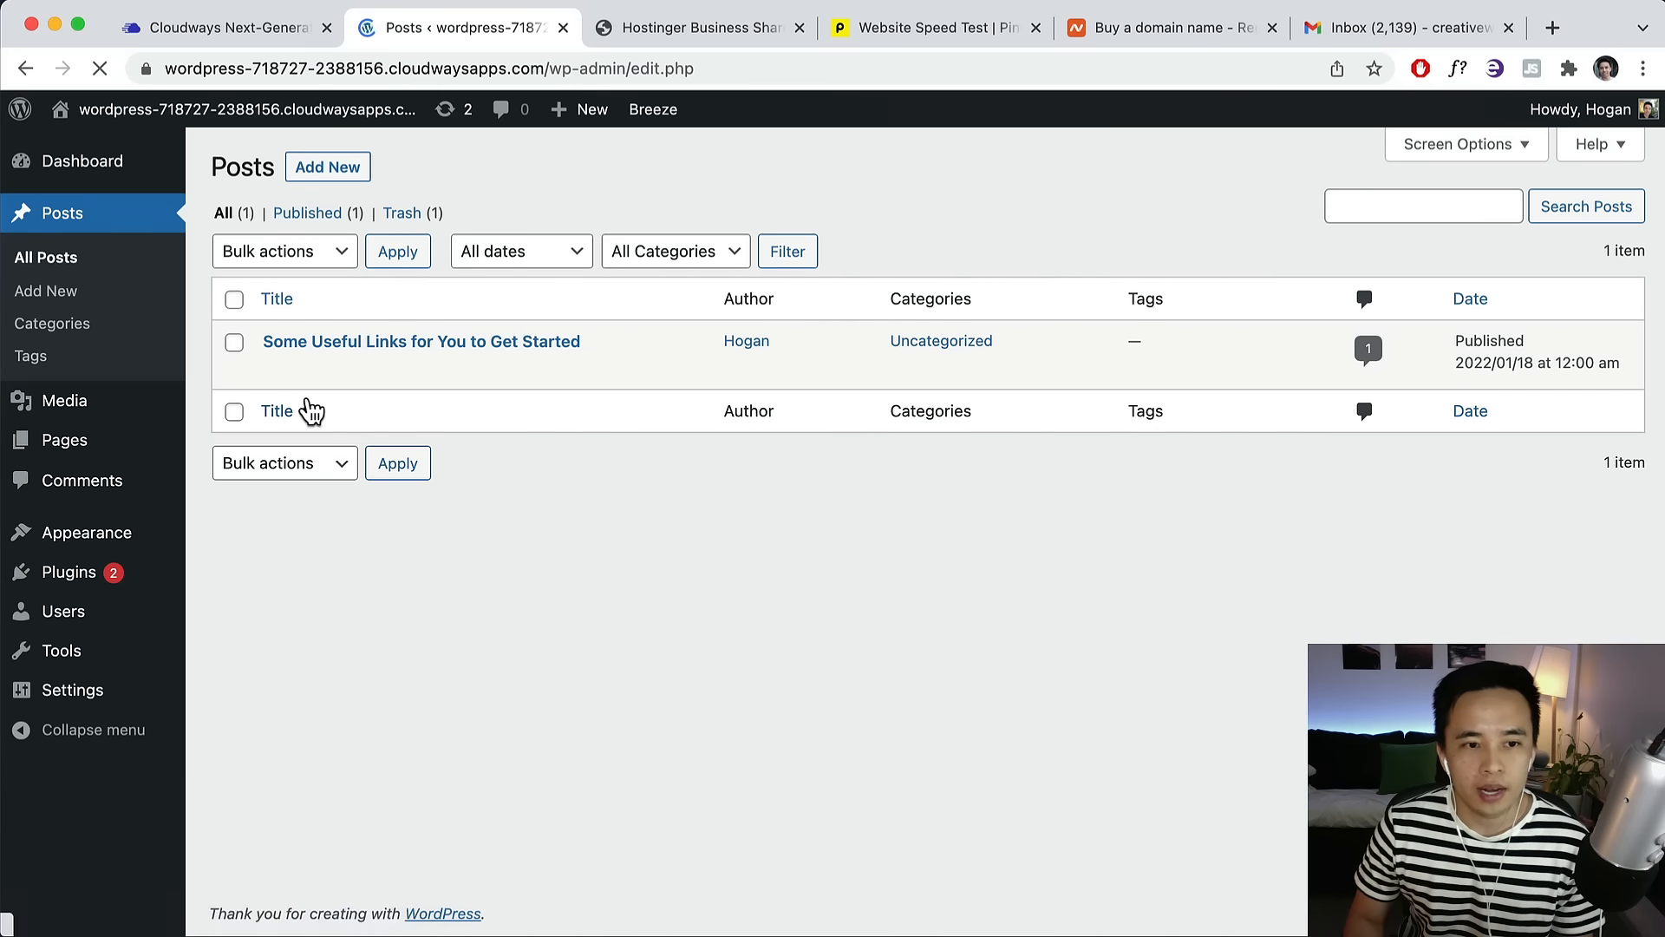
pyautogui.moveTo(338, 375)
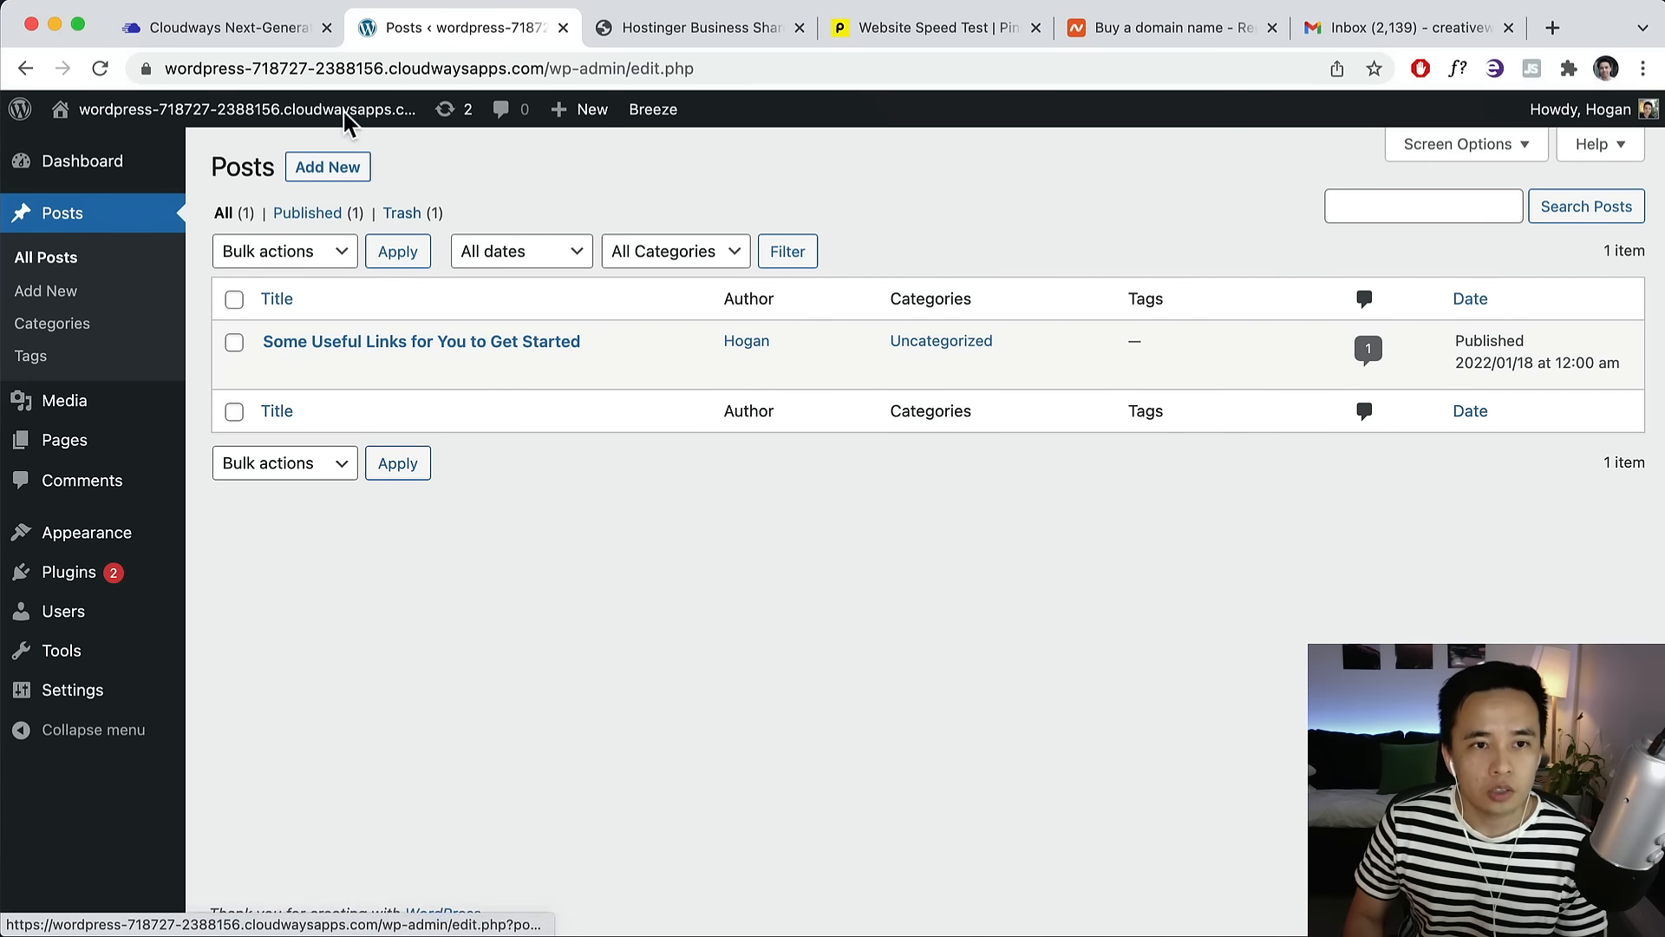
pyautogui.click(274, 39)
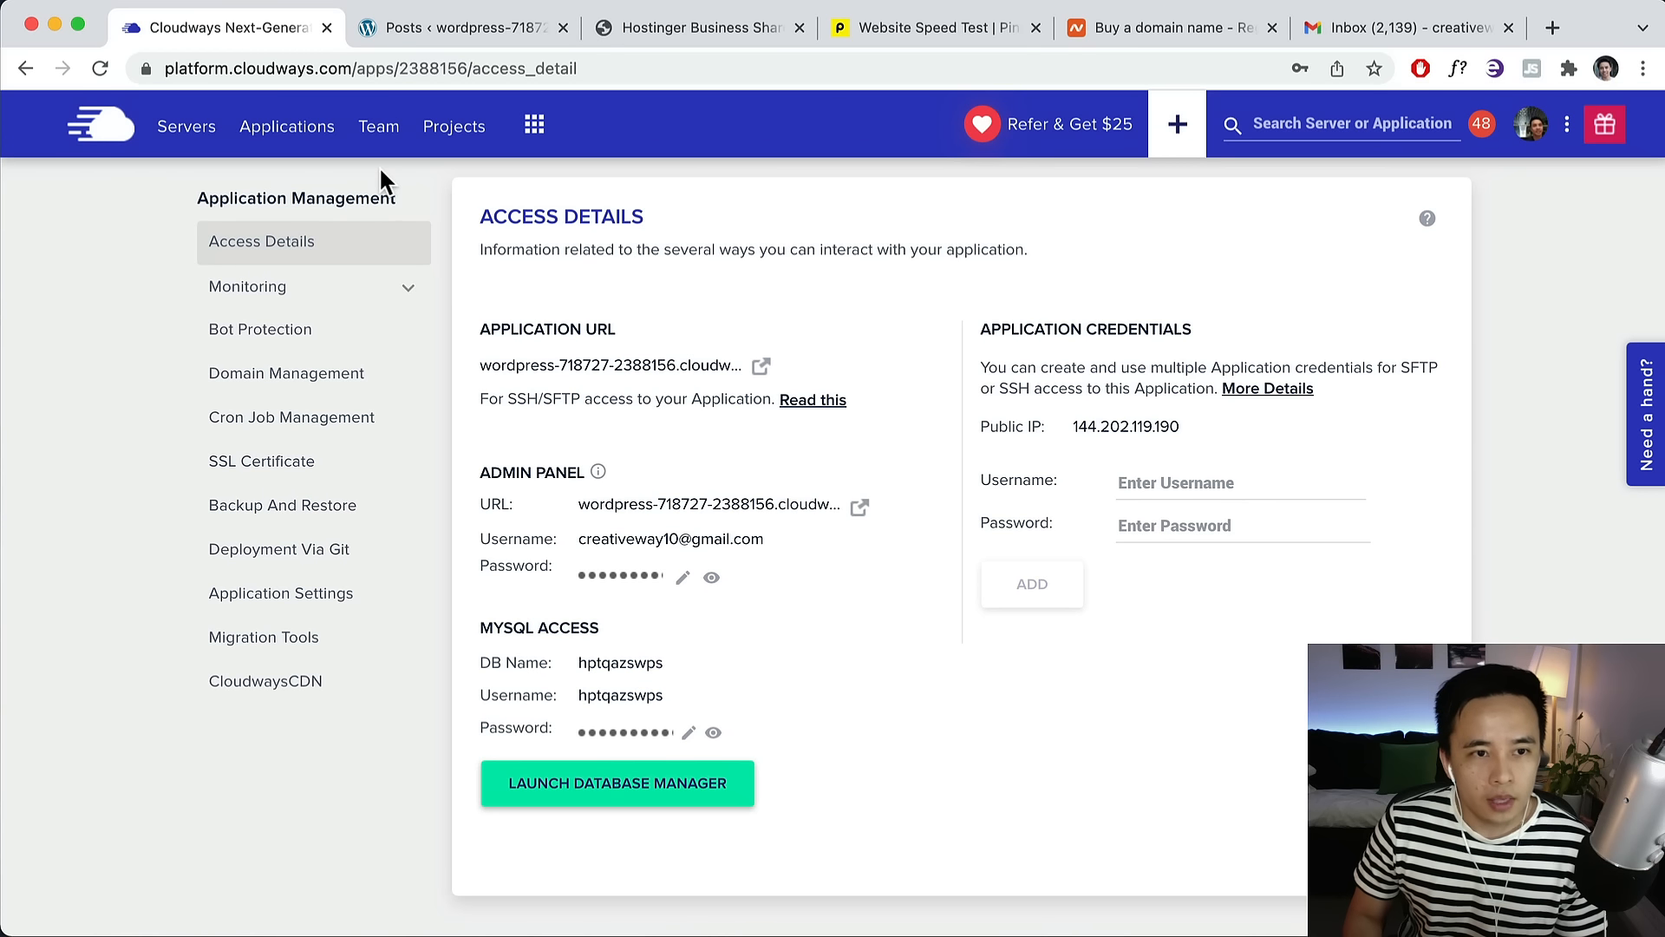
pyautogui.scroll(3, 1039, 294)
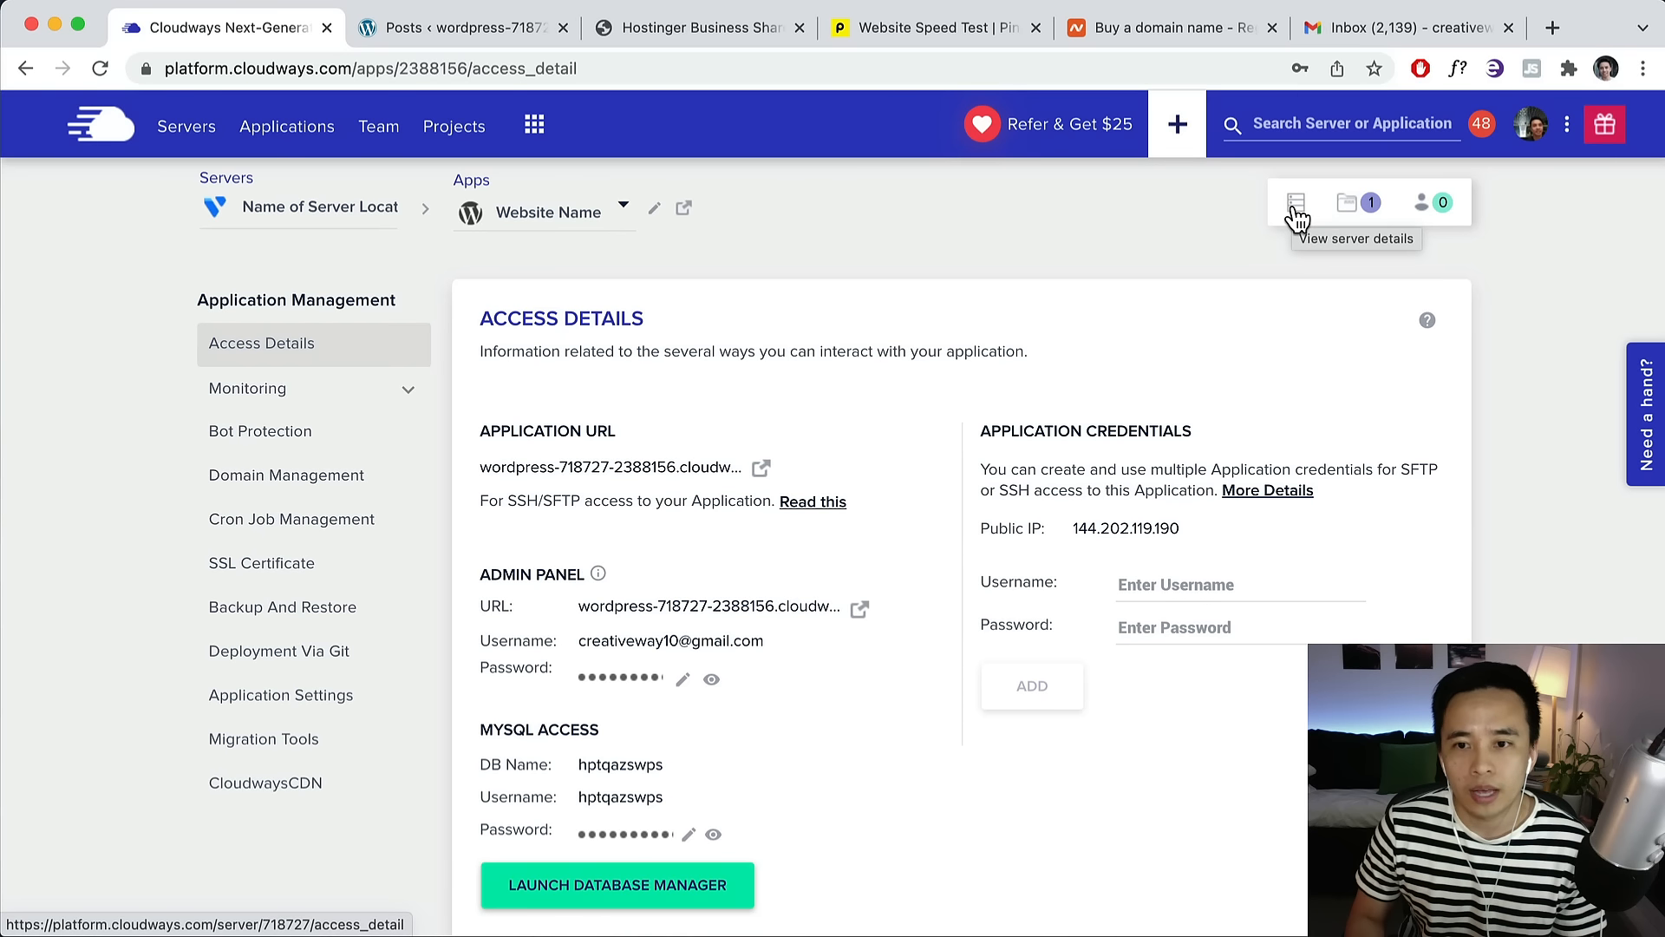
# View the server's Master Credentials in Cloudways, then bring up the demoparallax.com site.
pyautogui.click(1296, 205)
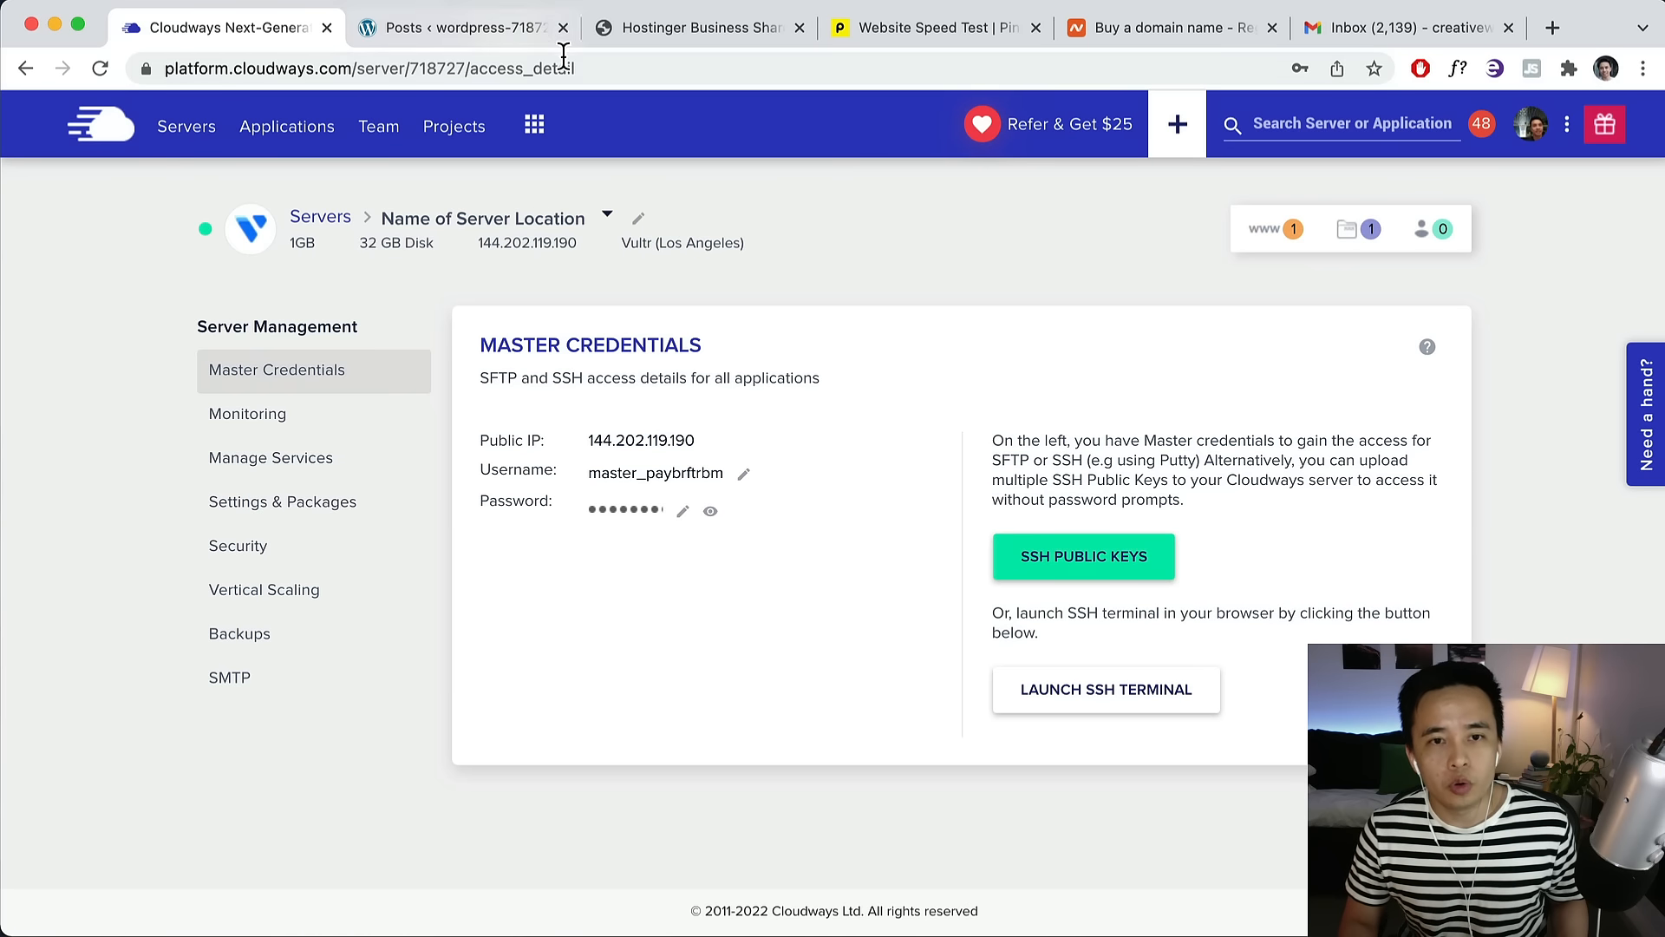
pyautogui.click(623, 33)
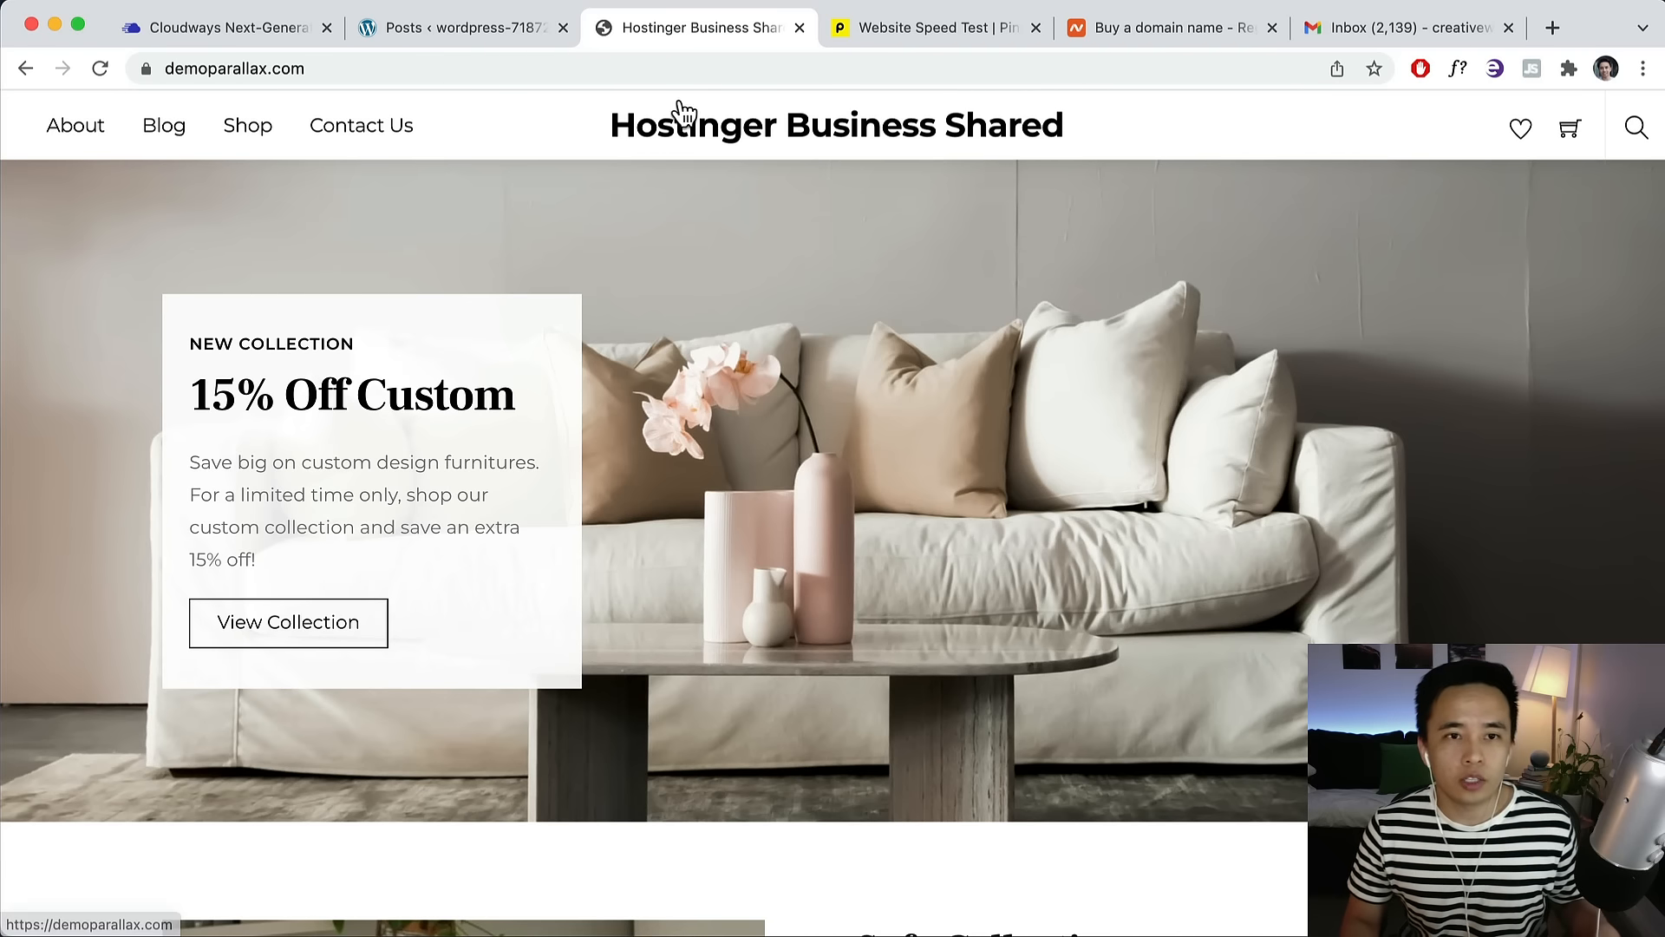
# Load demoparallax.com/wp-admin and log in with the prefilled admin credentials.
pyautogui.click(510, 33)
pyautogui.moveTo(362, 102)
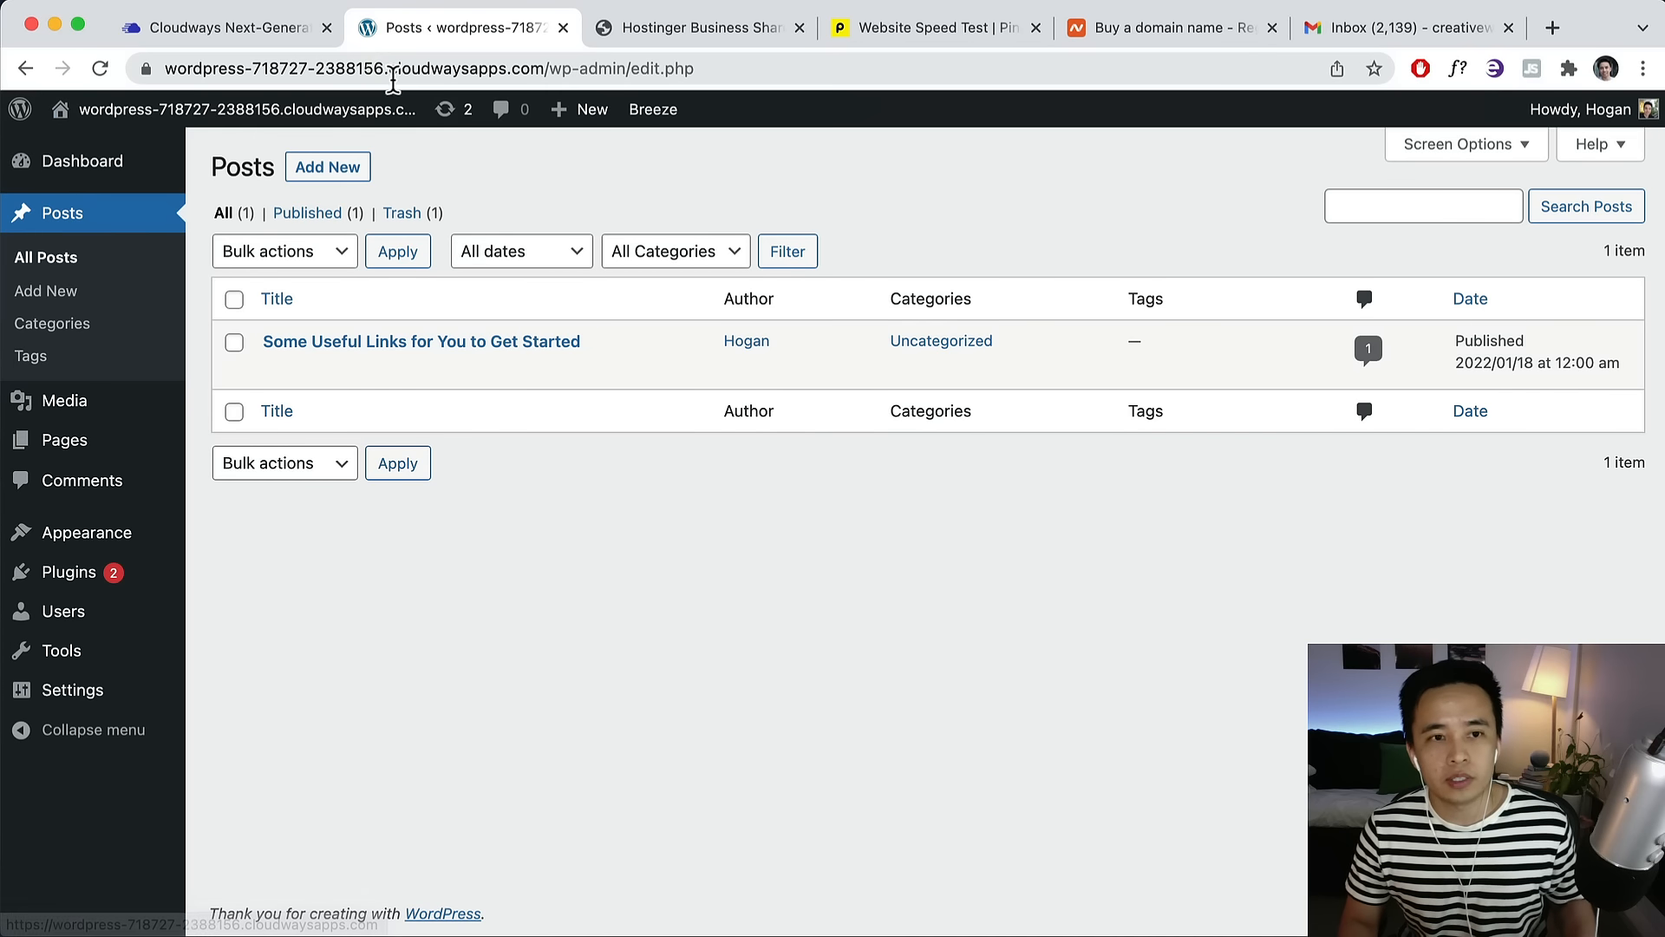
pyautogui.click(673, 23)
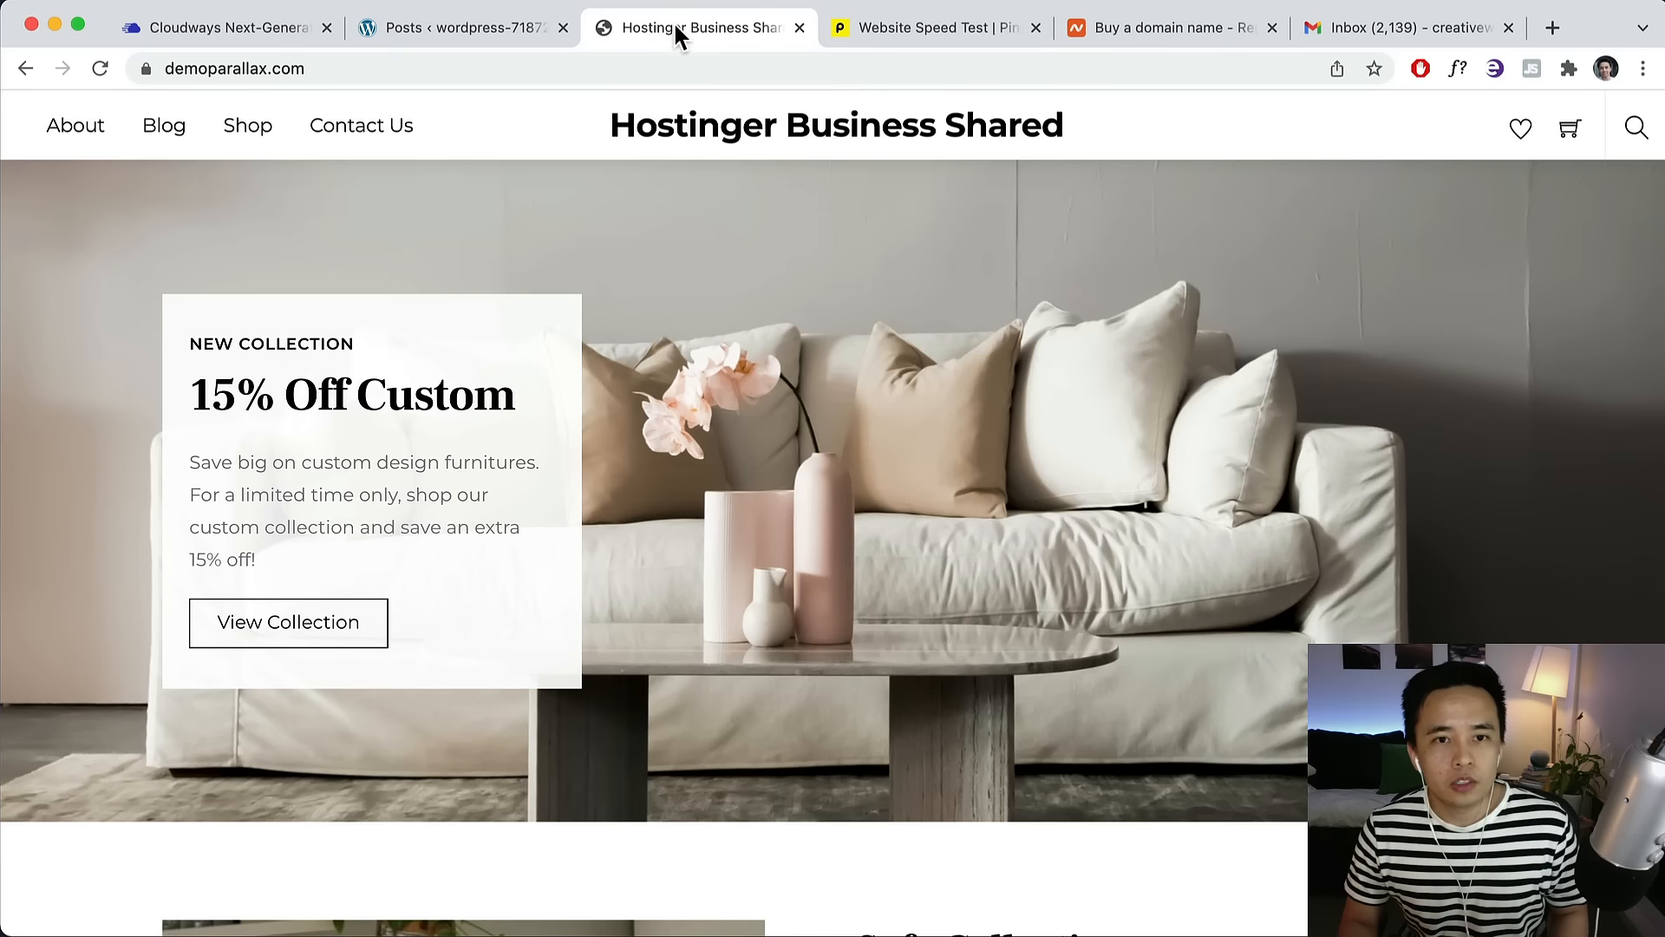
pyautogui.click(431, 69)
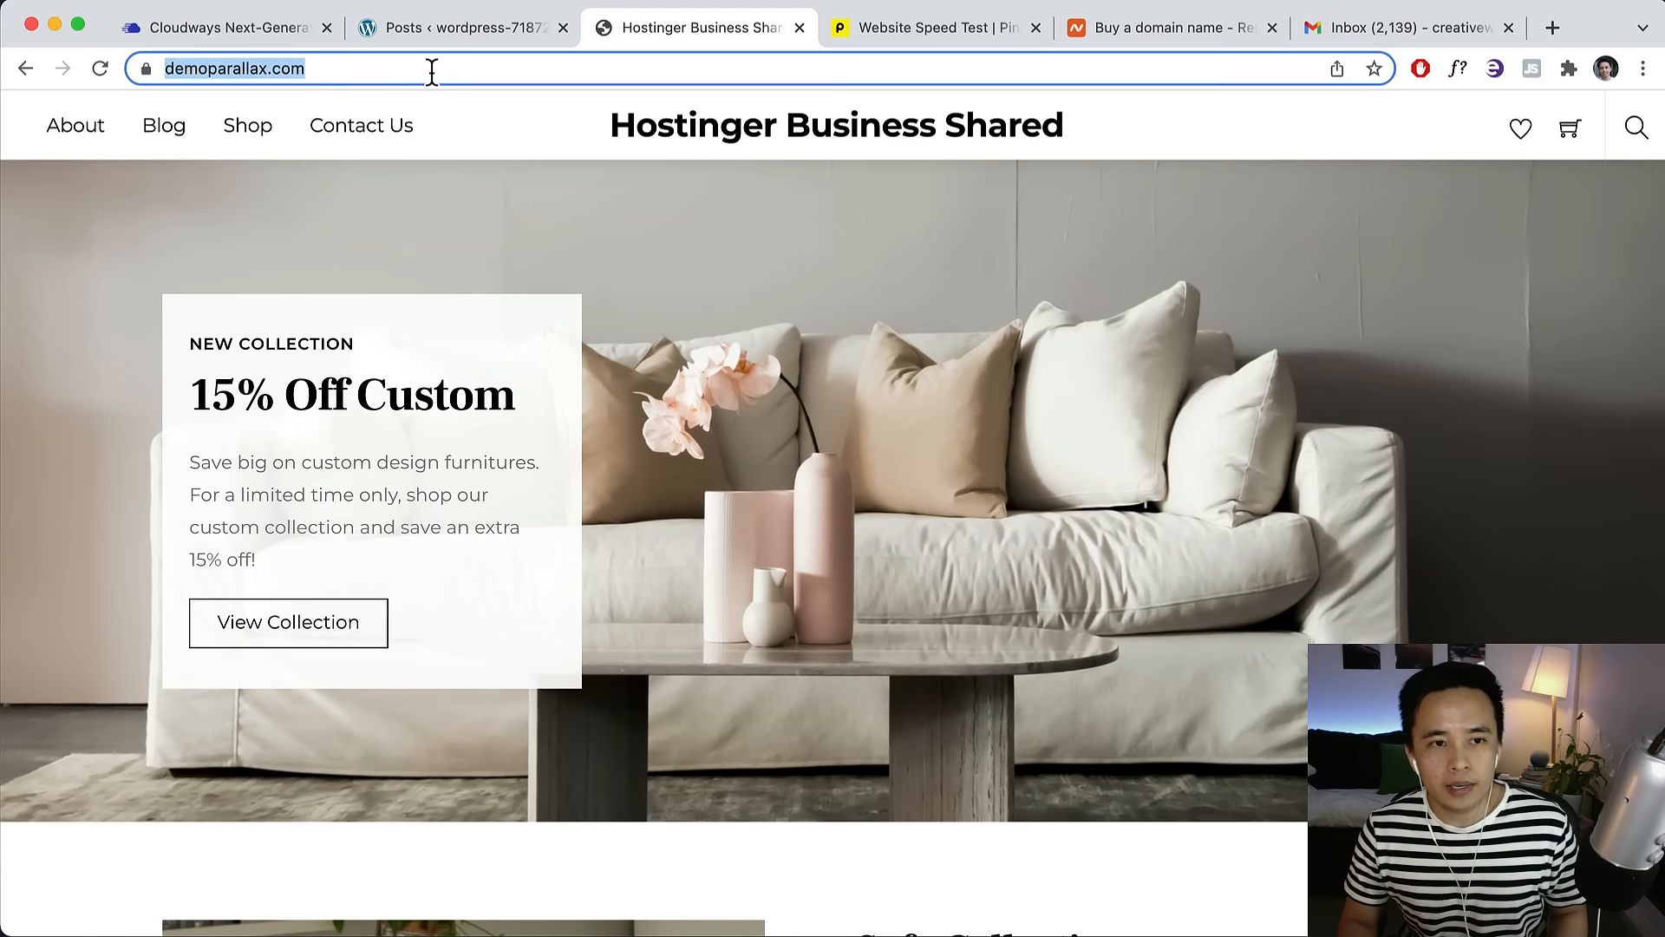
pyautogui.click(432, 69)
pyautogui.write('/wp-adm')
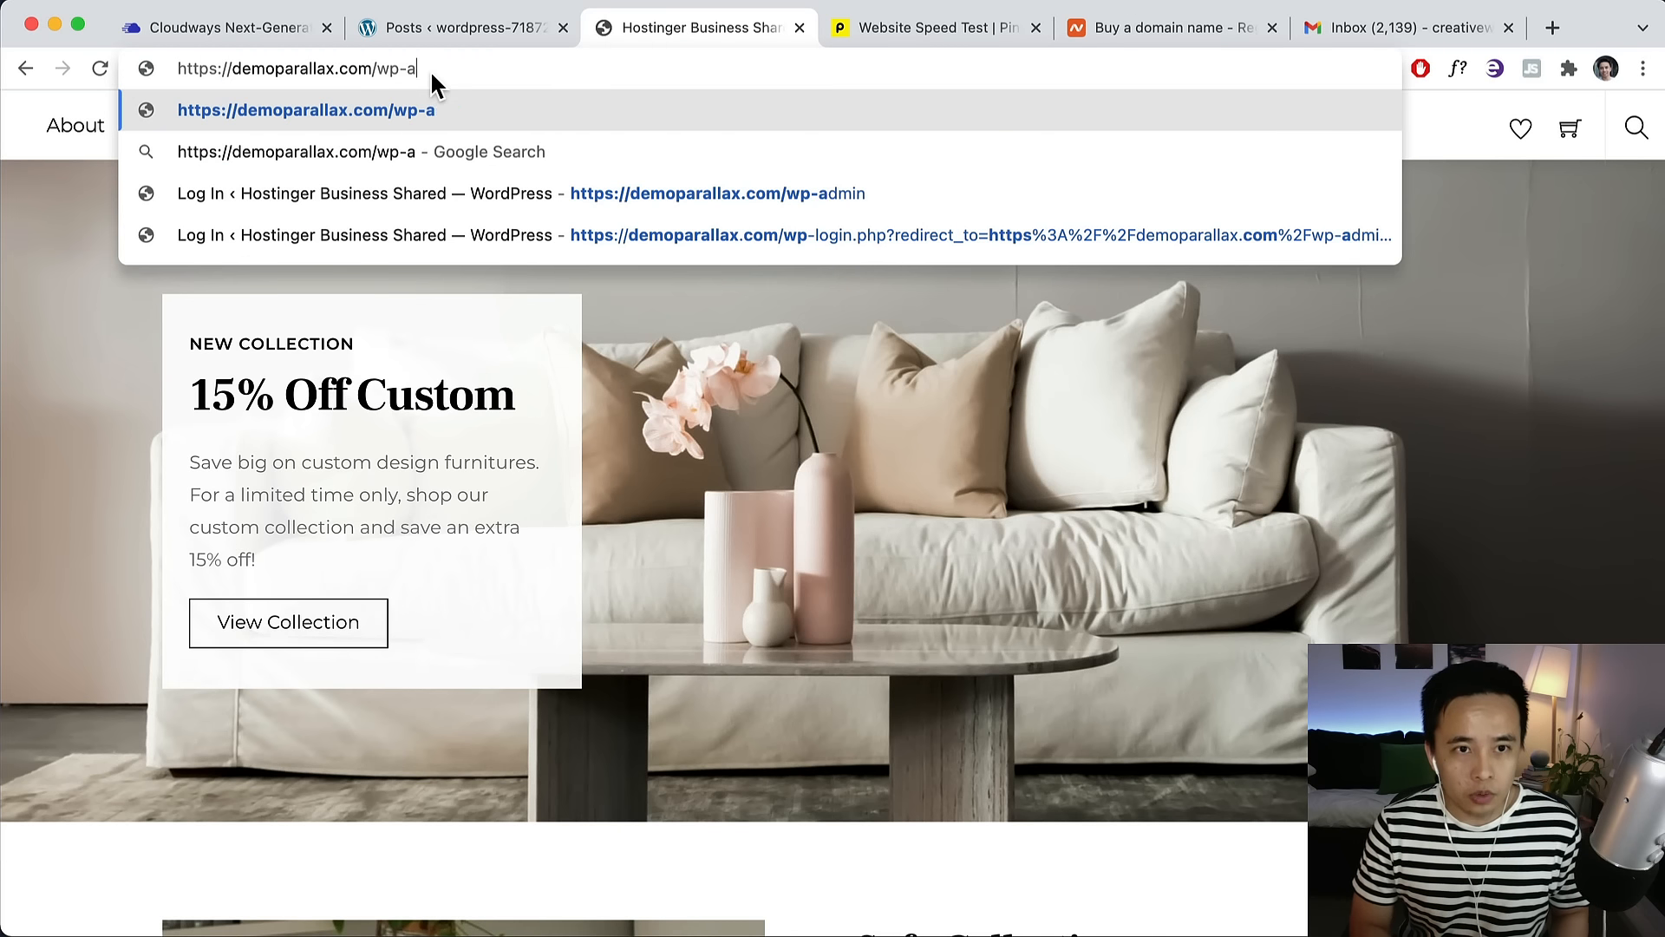
pyautogui.write('in')
pyautogui.press('Return')
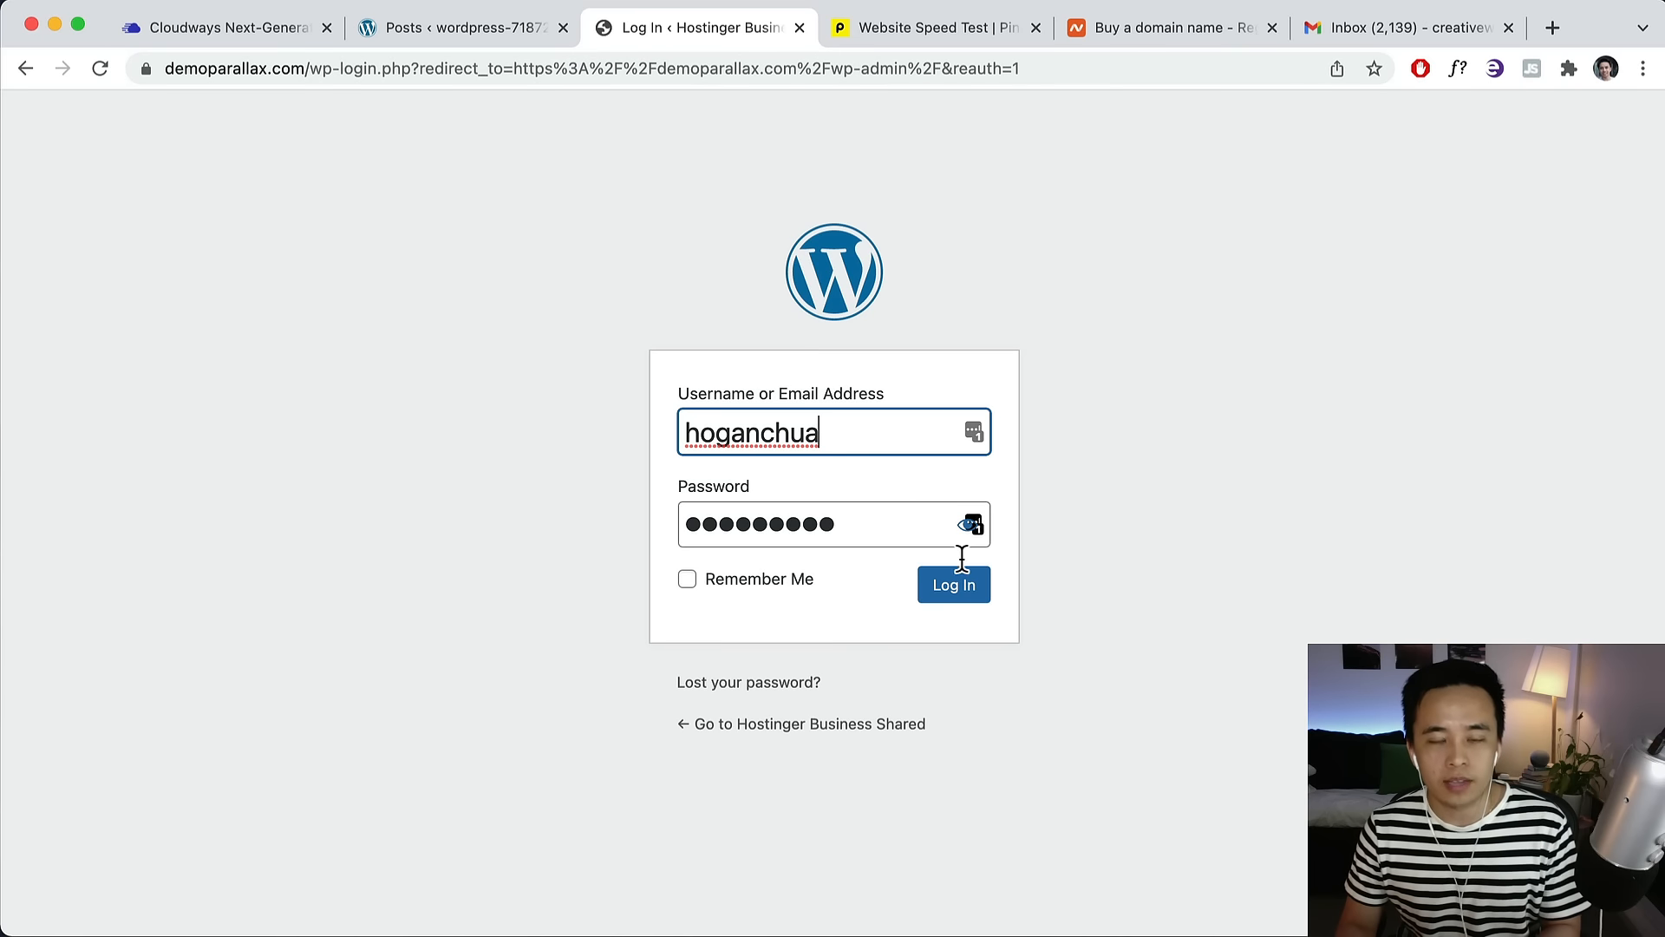
pyautogui.click(956, 592)
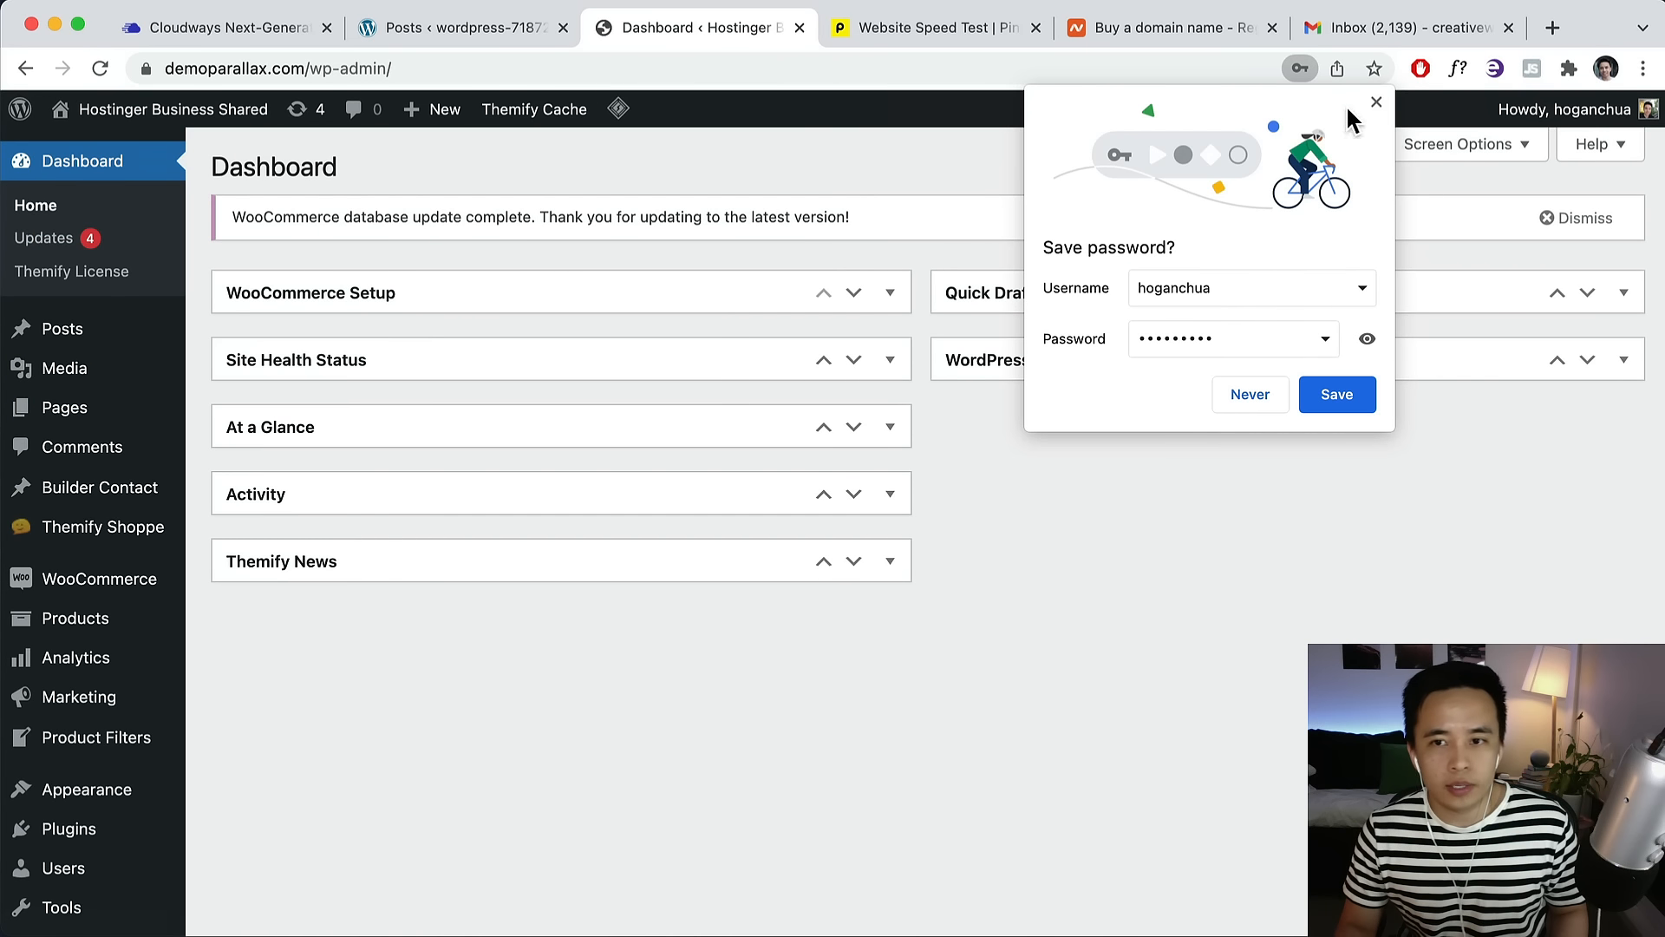
# Dismiss Chrome's save-password offer and return to the demoparallax.com WordPress Dashboard.
pyautogui.click(1377, 102)
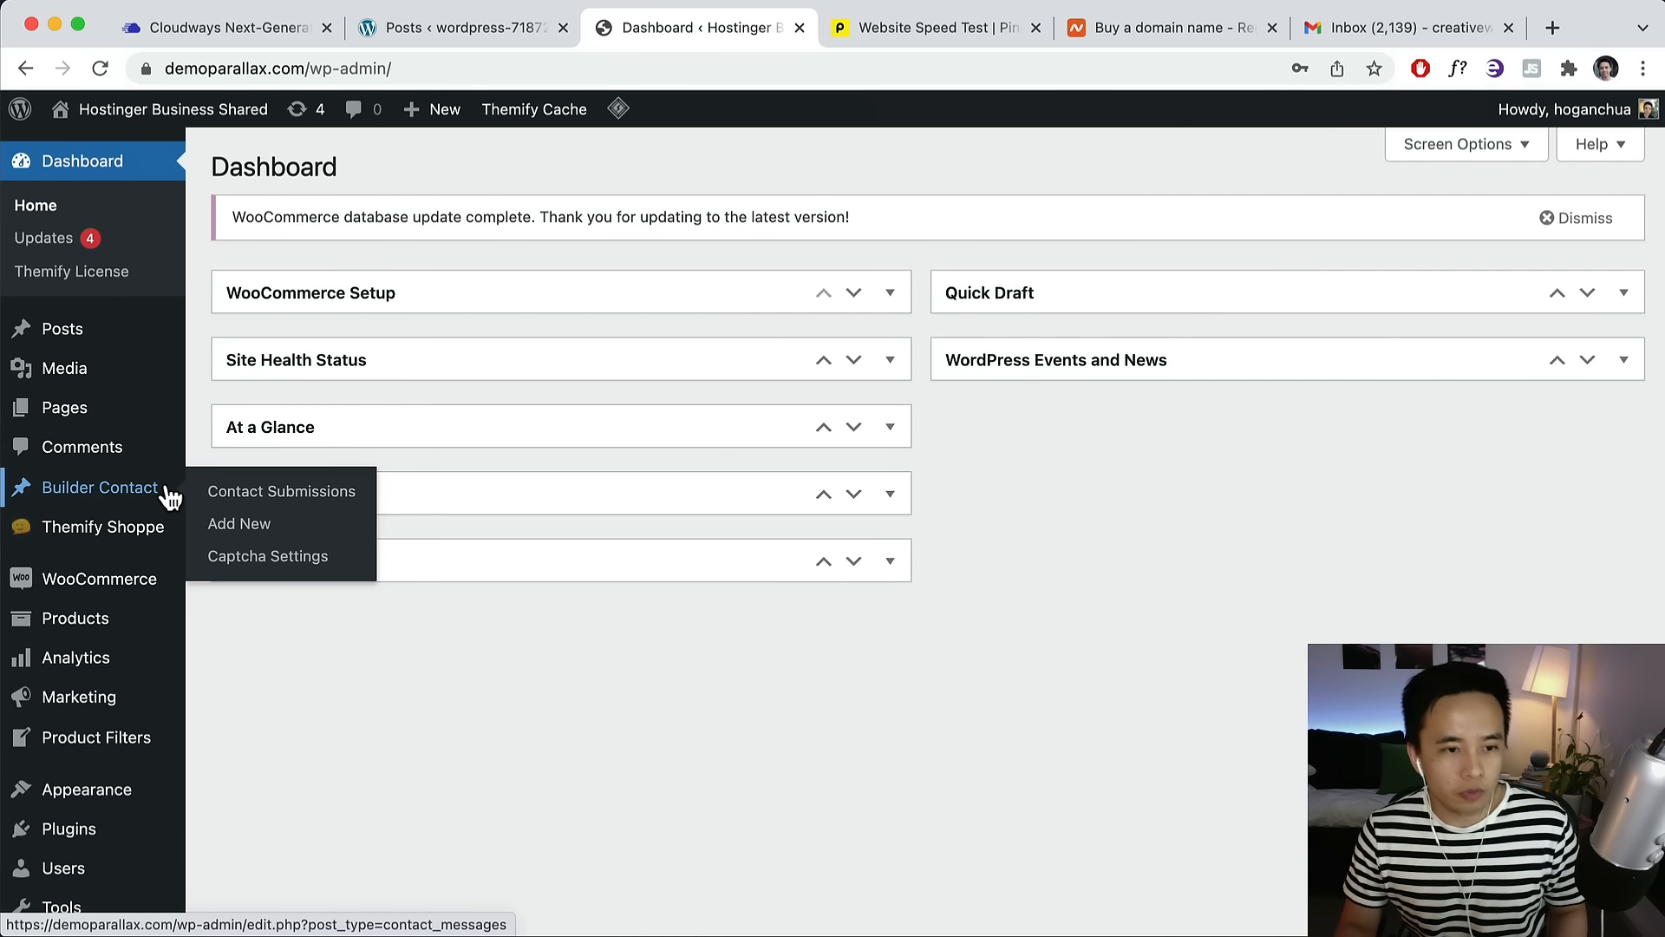
pyautogui.click(227, 33)
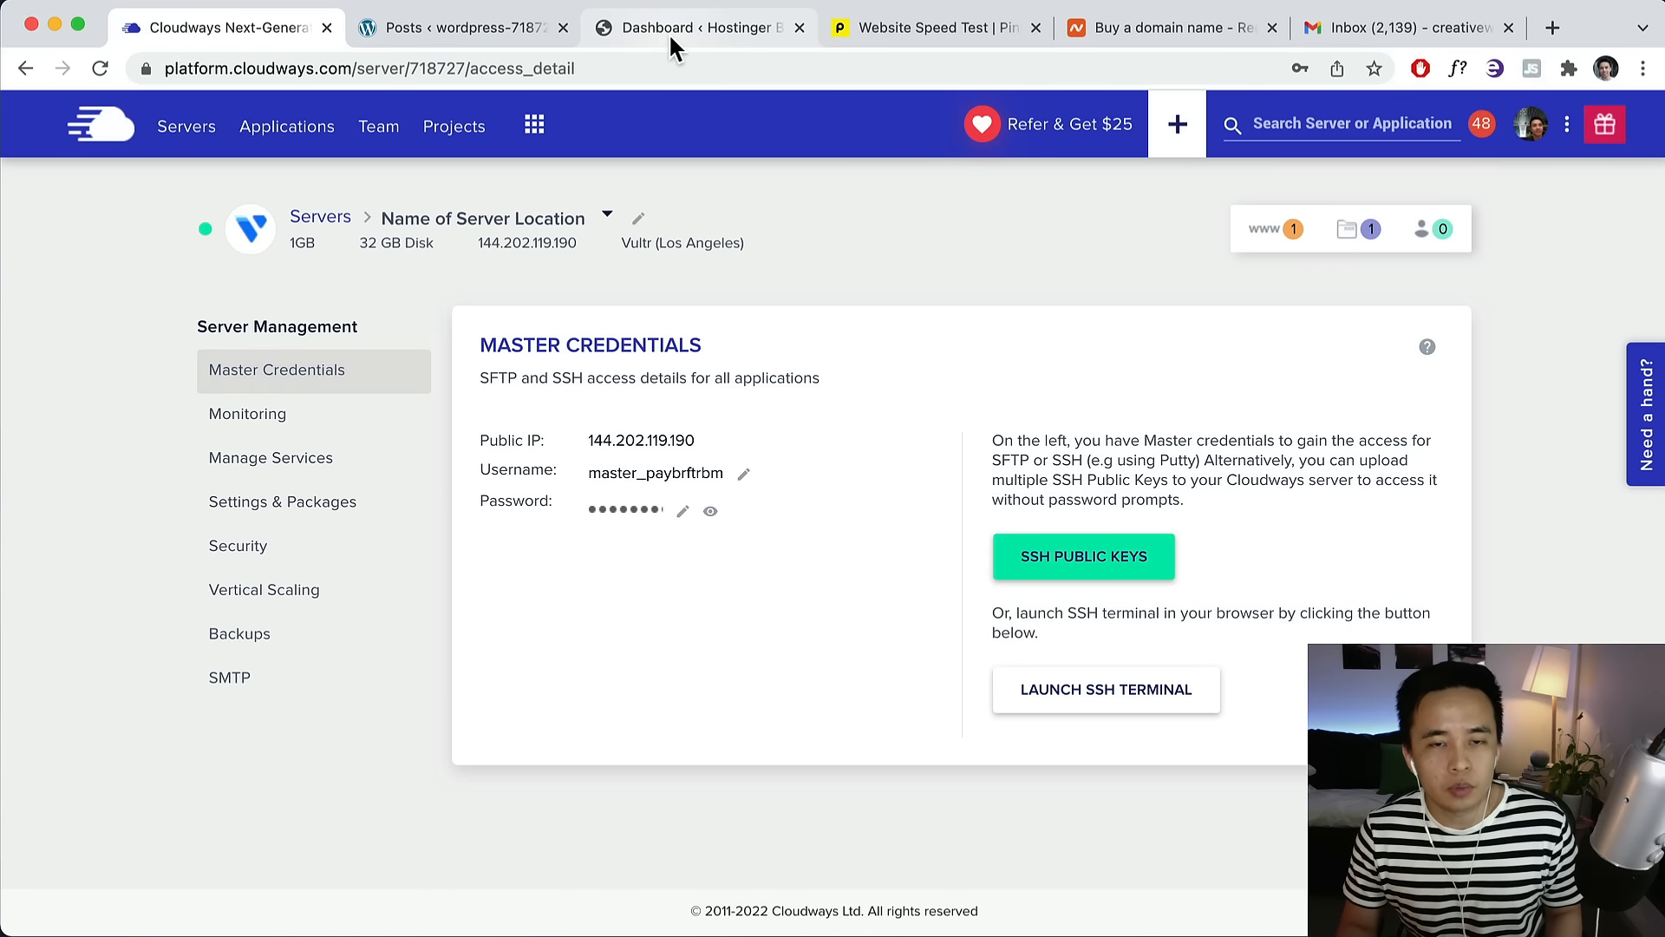
pyautogui.click(611, 30)
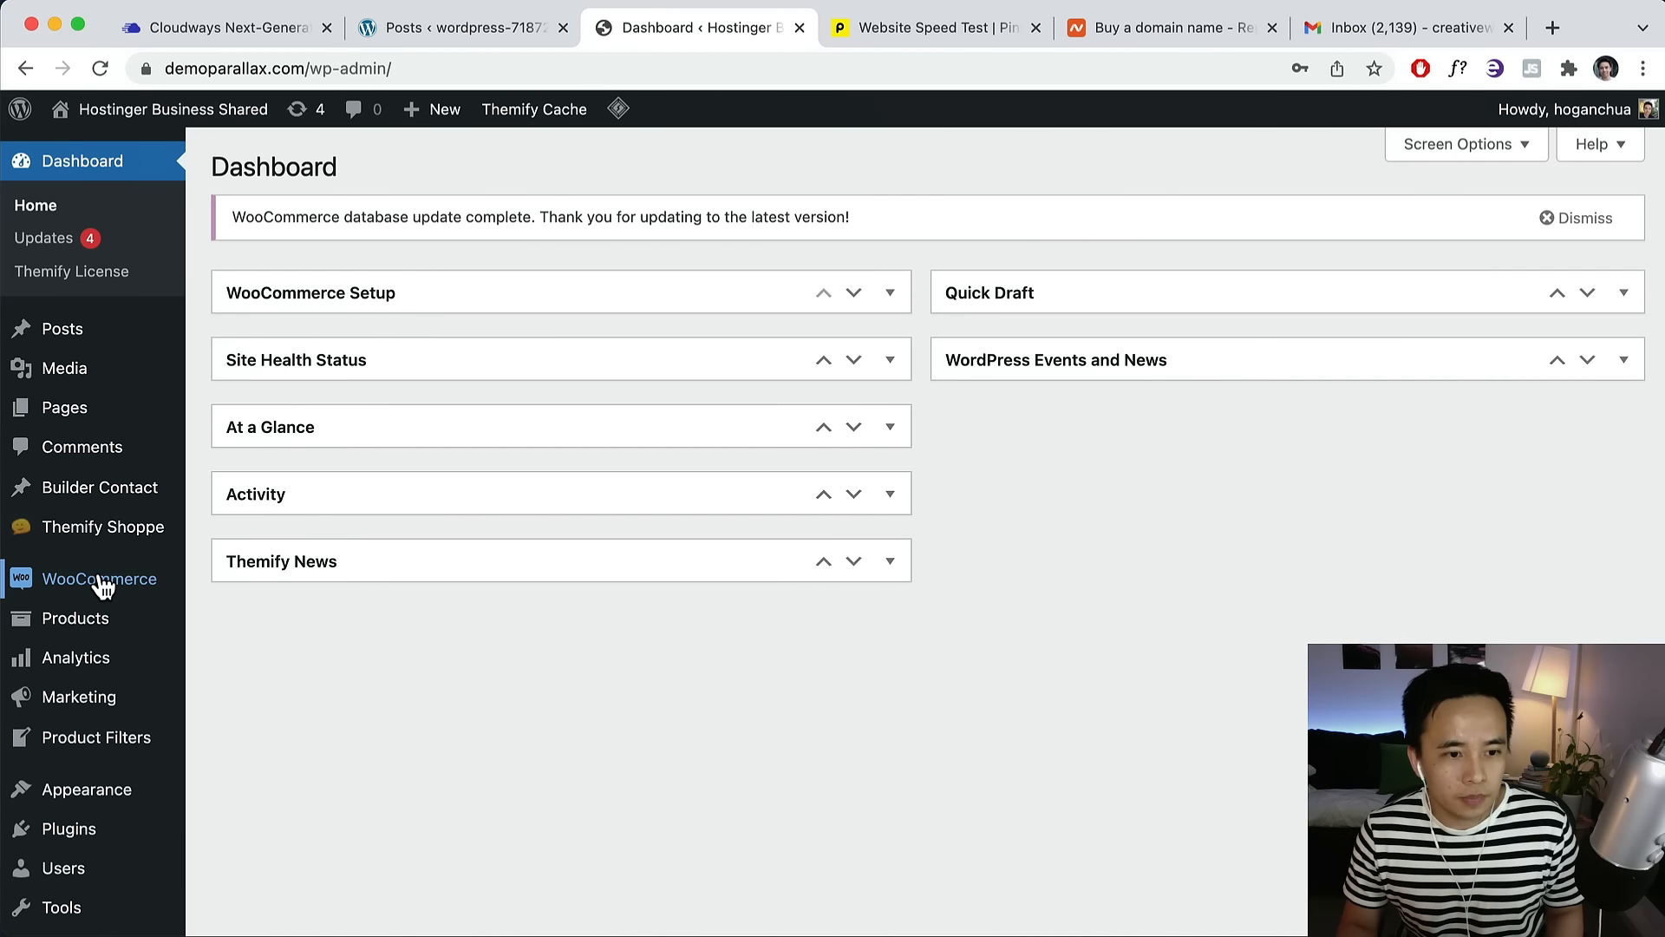
pyautogui.scroll(-3, 102, 587)
pyautogui.moveTo(69, 657)
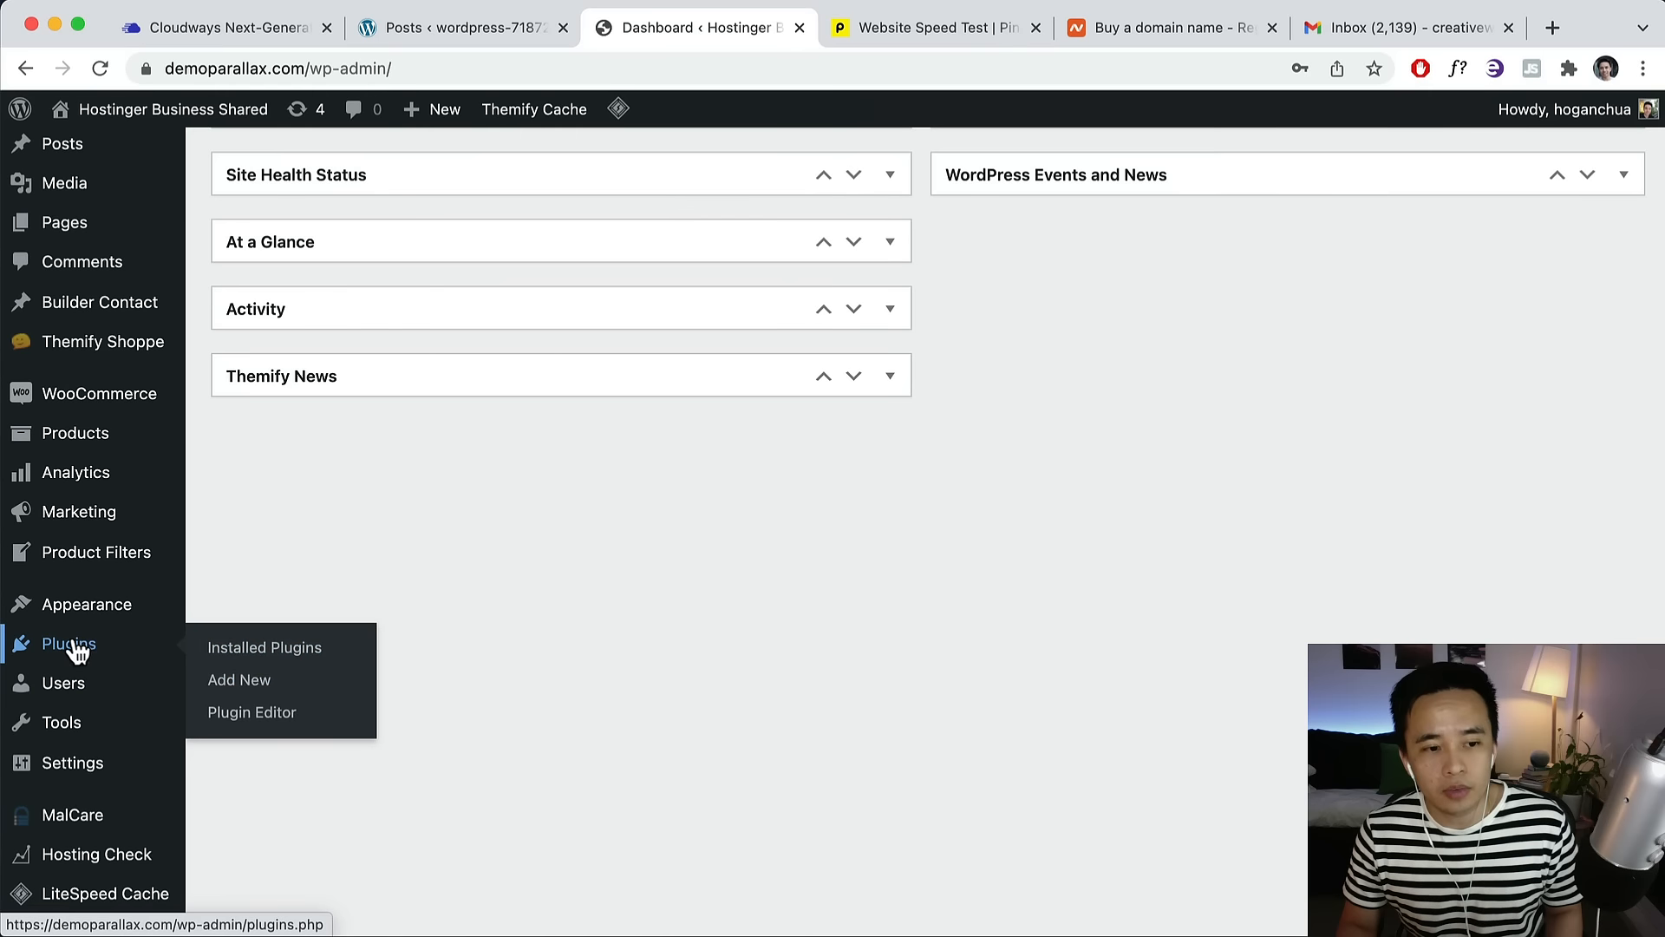
# Search plugins for 'cloudways', then install and activate Cloudways WordPress Migrator.
pyautogui.click(69, 652)
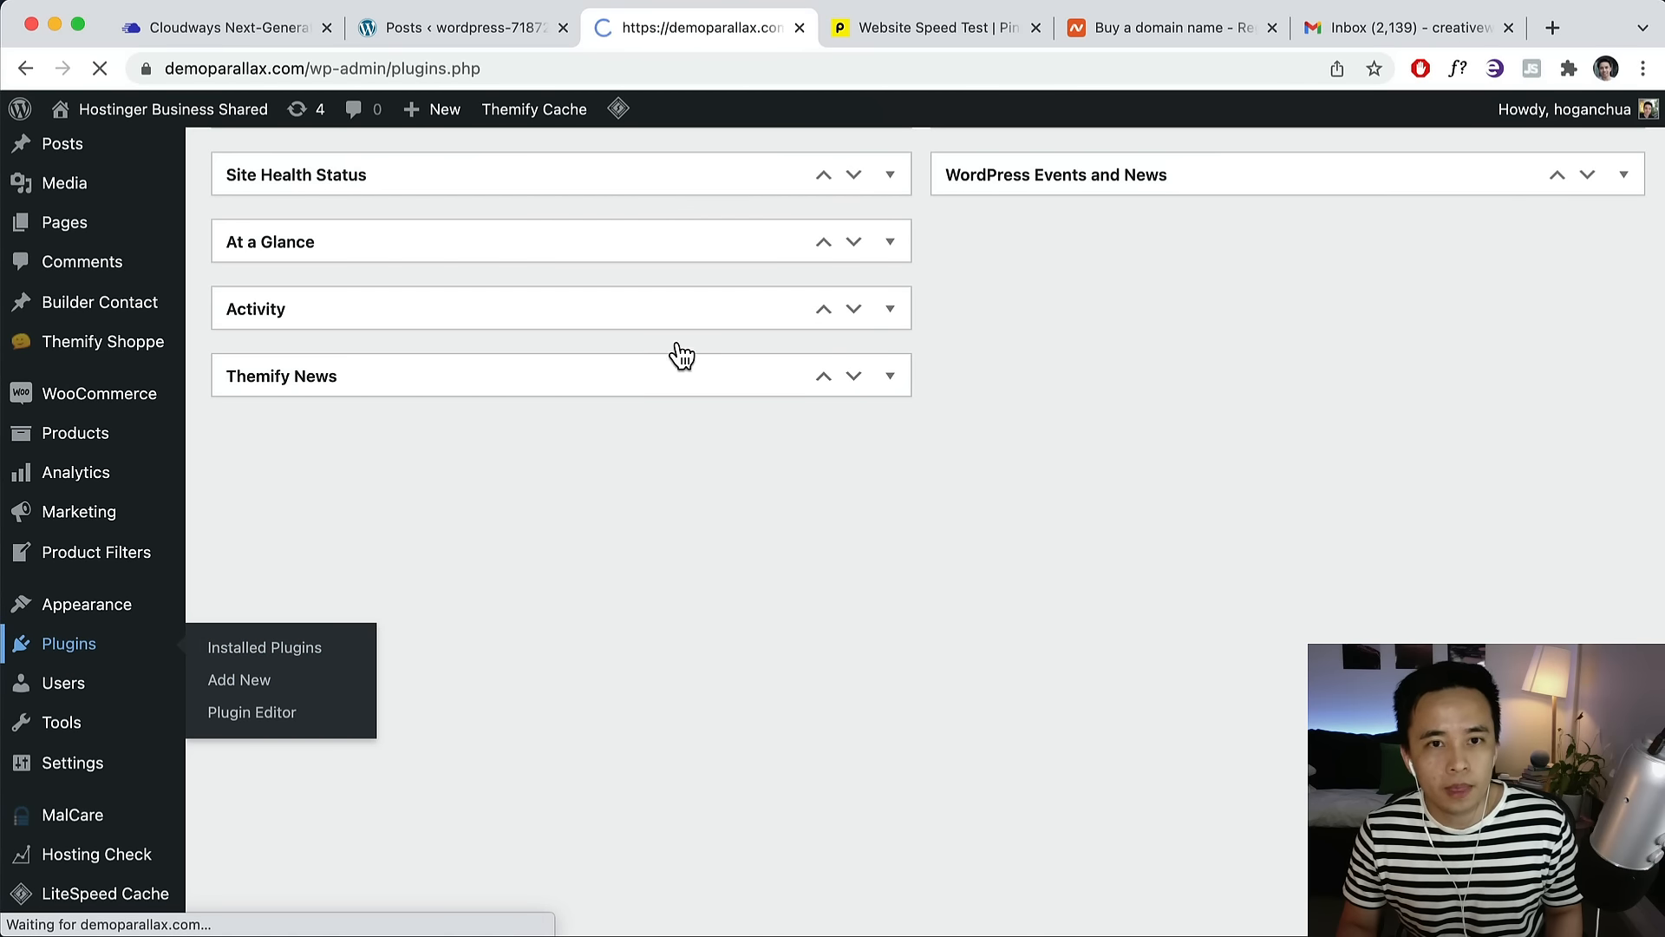
pyautogui.scroll(-1, 816, 333)
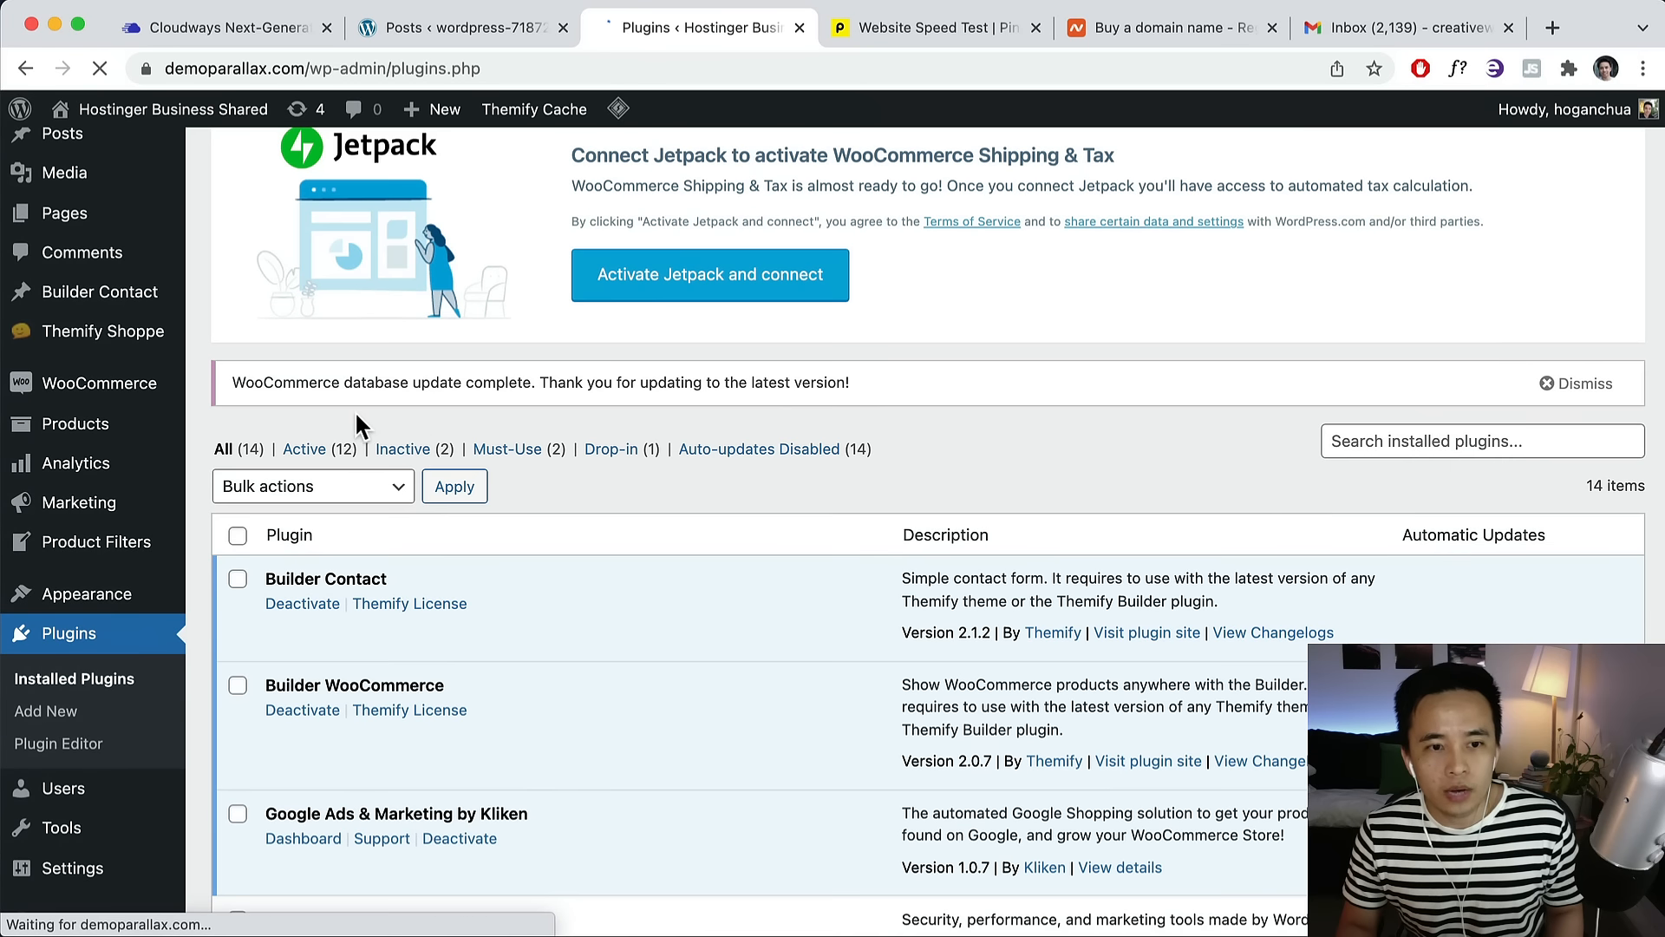
pyautogui.scroll(2, 363, 442)
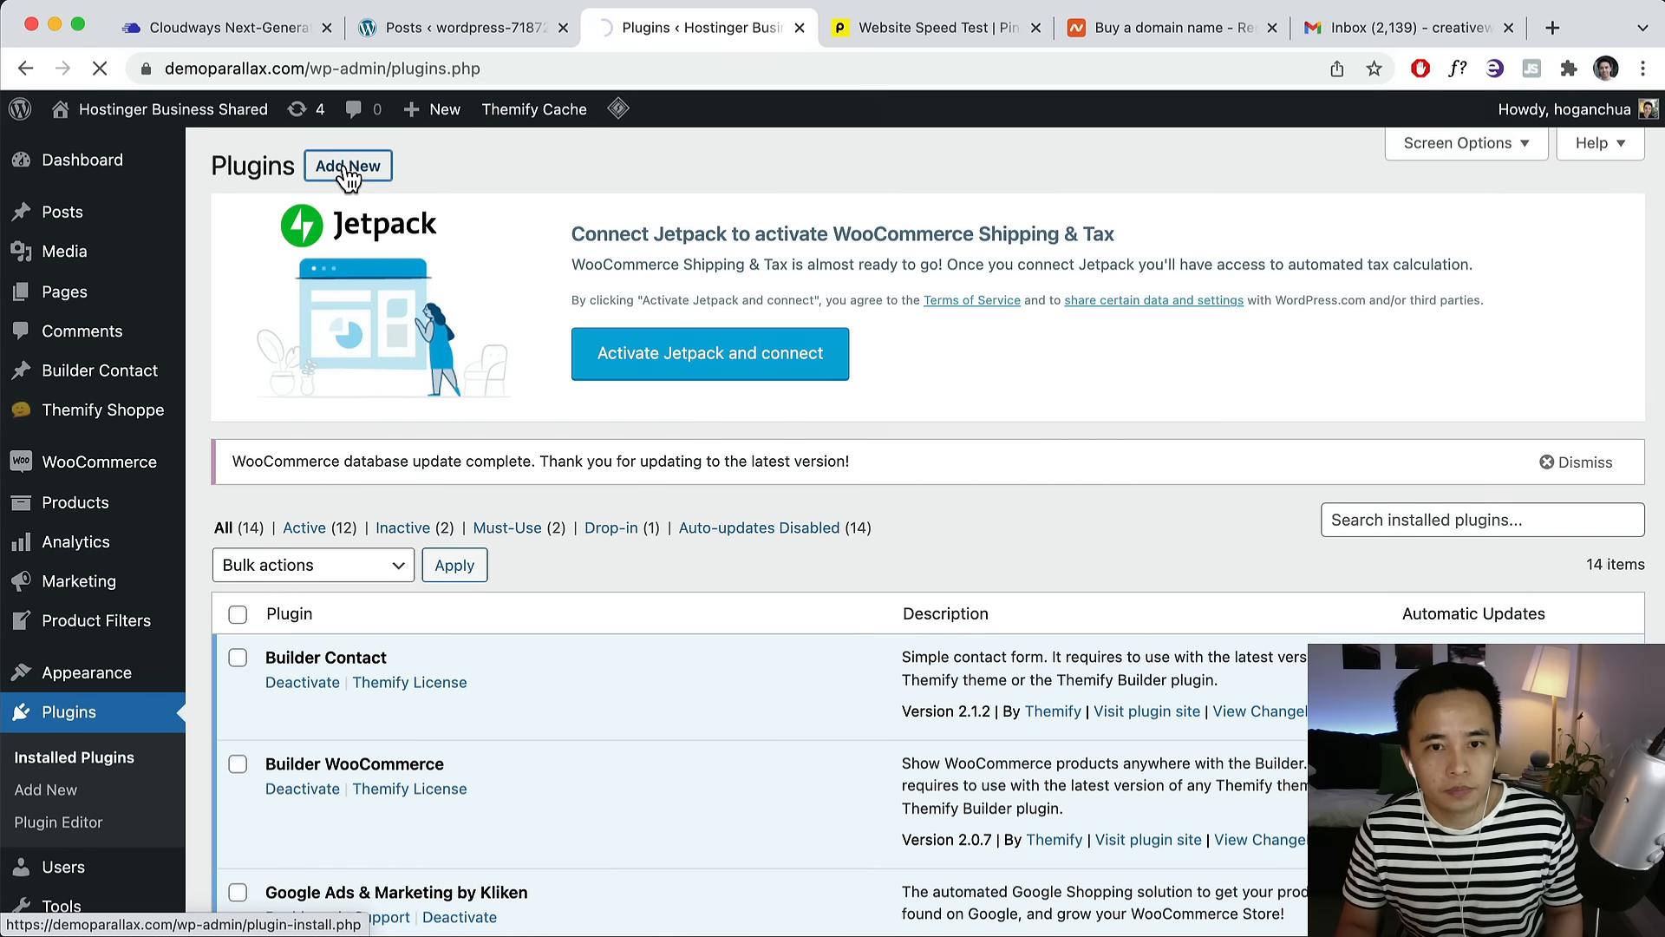
pyautogui.click(347, 169)
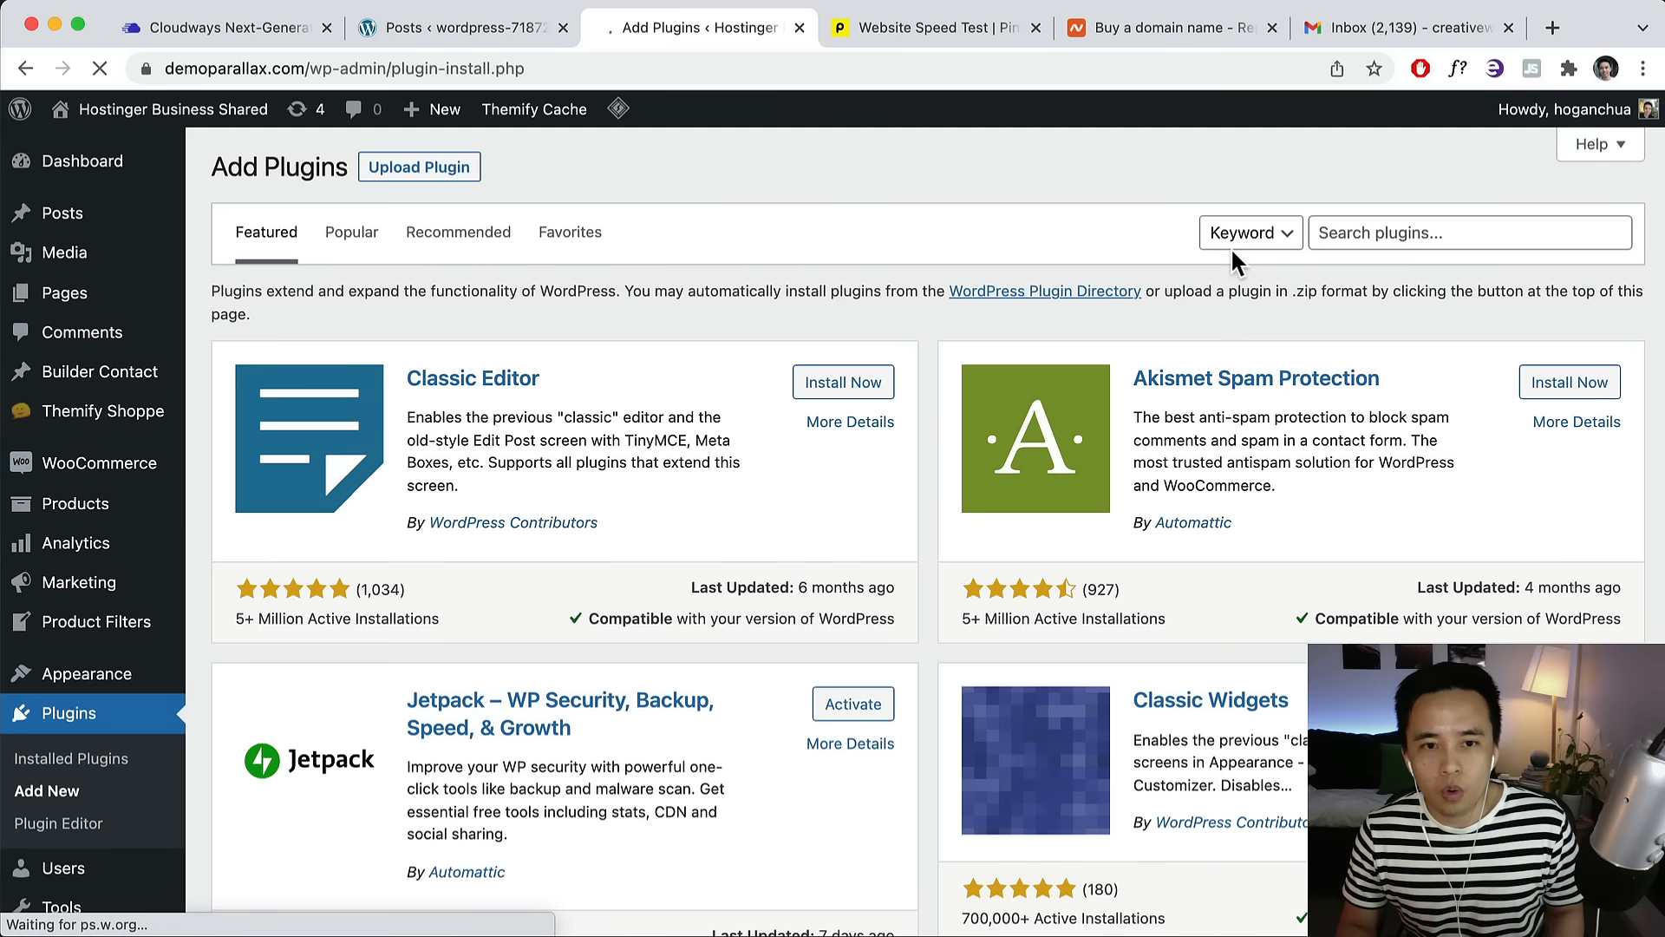
pyautogui.click(1407, 234)
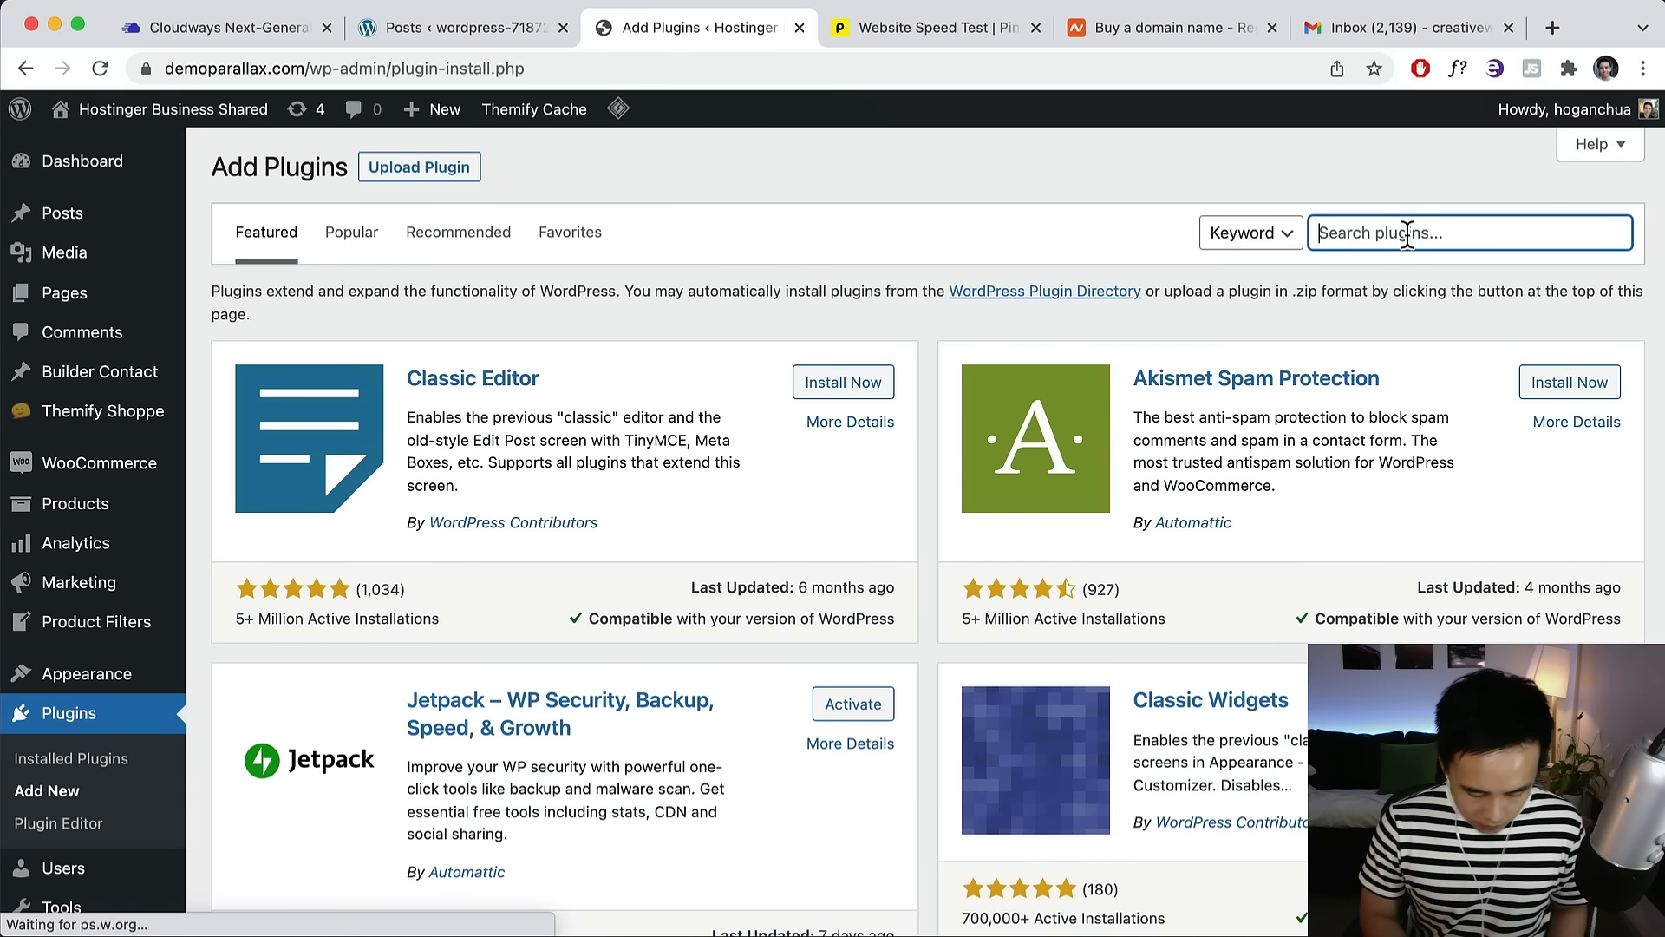
pyautogui.write('cloudways')
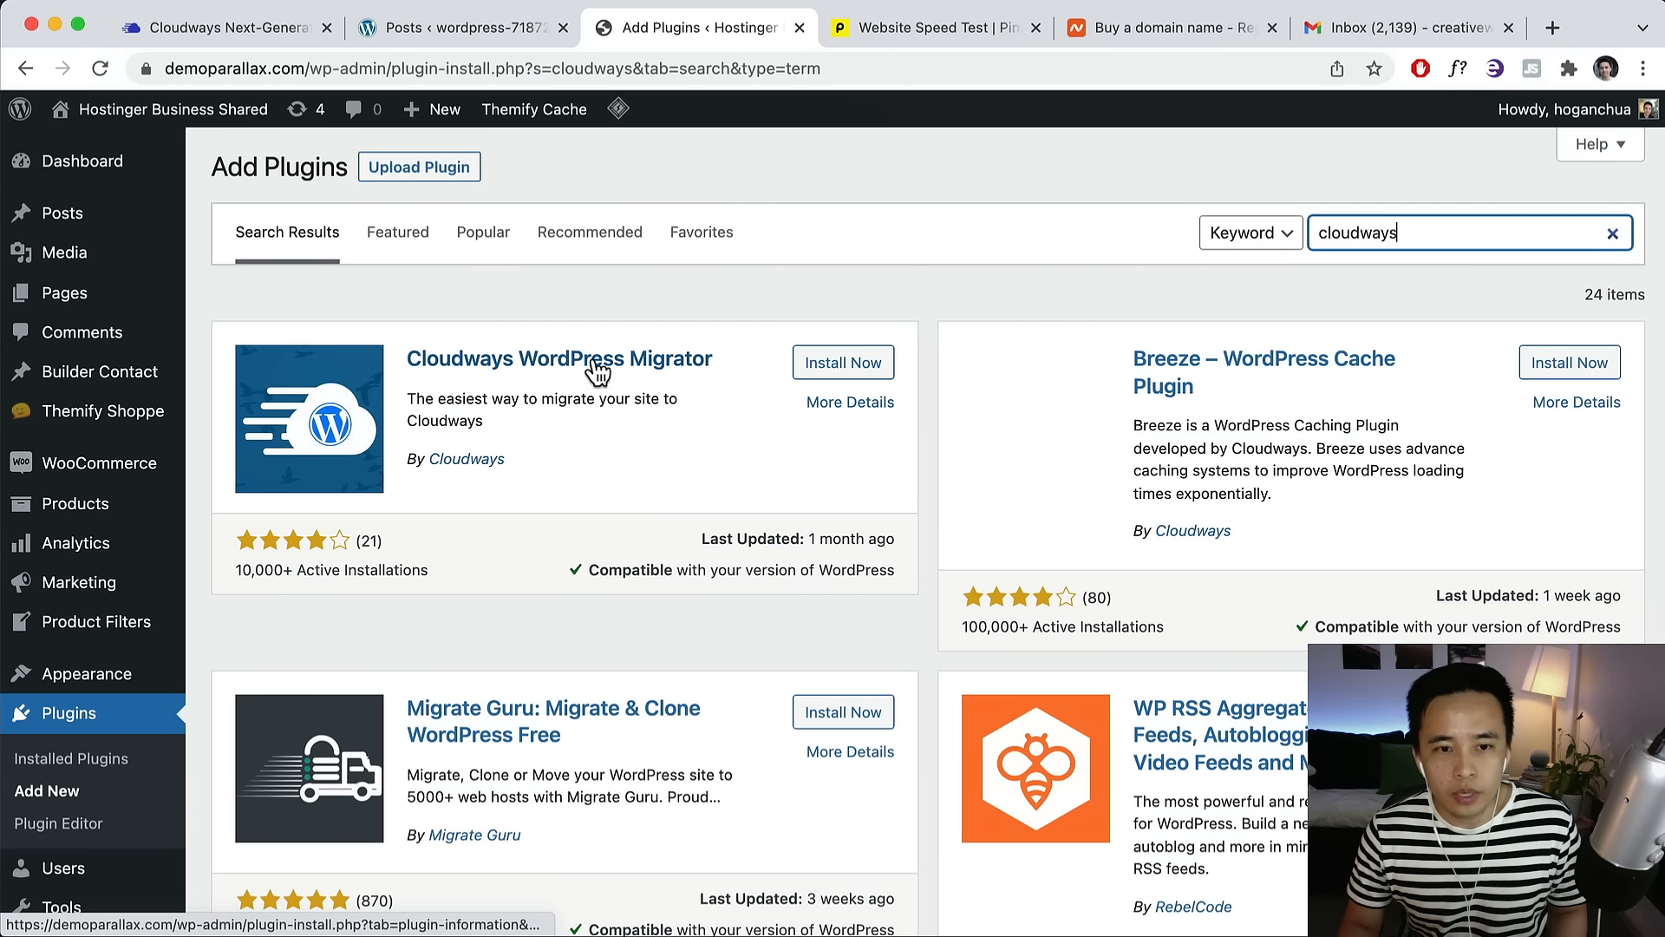
pyautogui.click(867, 365)
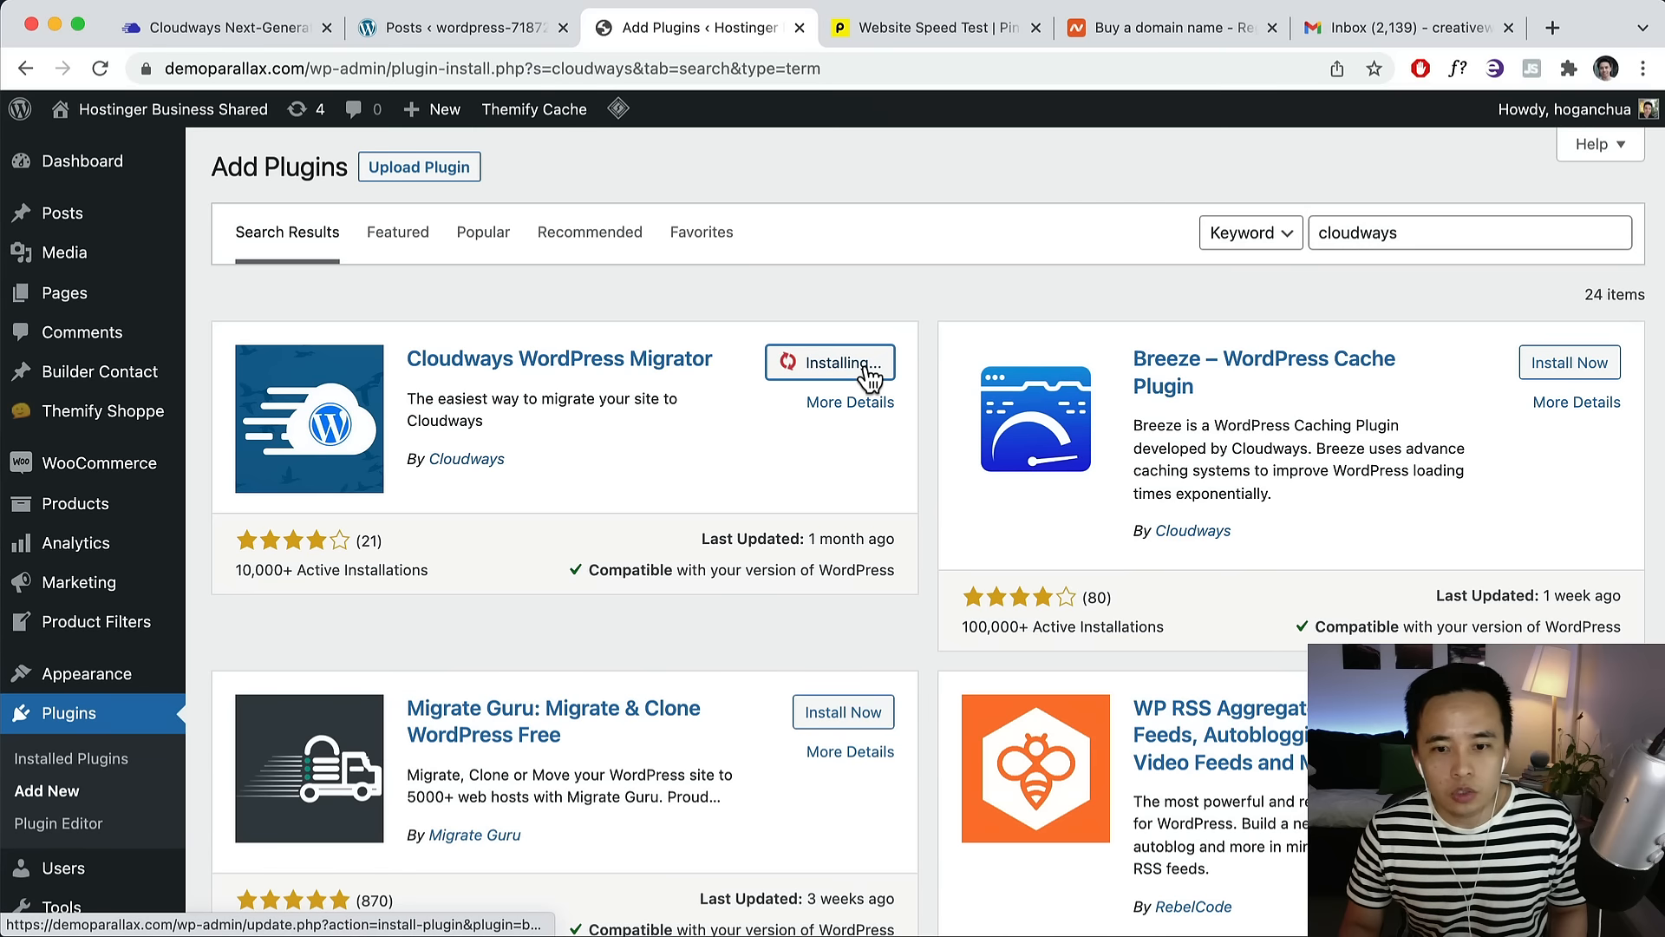
pyautogui.click(868, 364)
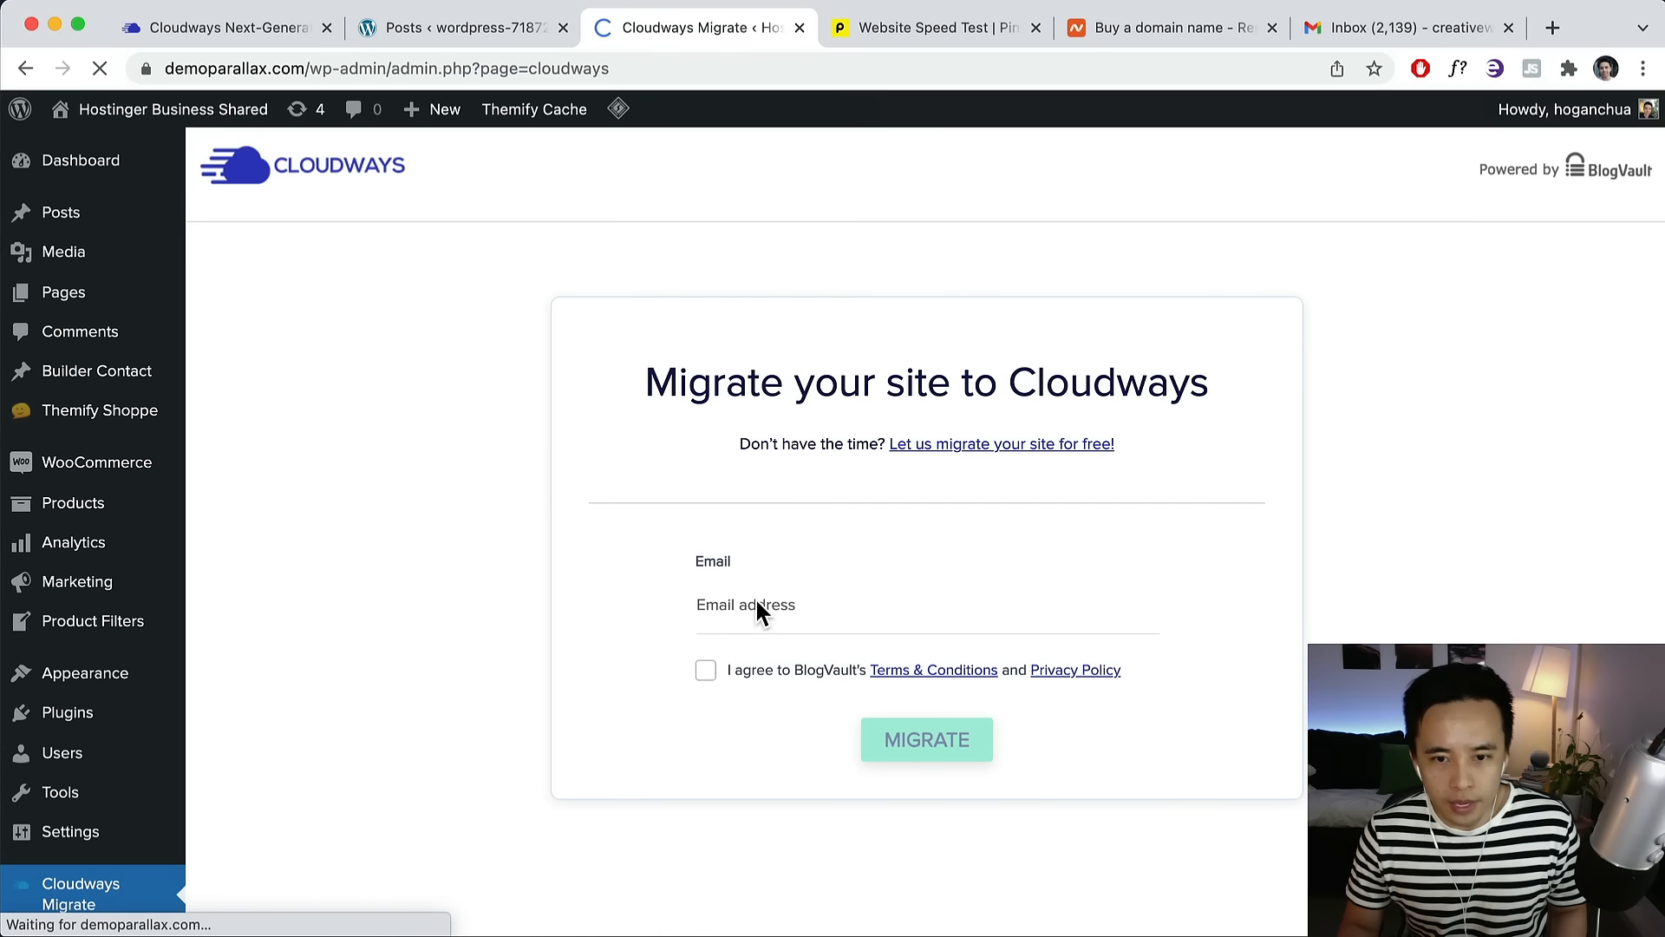
# Enter the email address, accept the BlogVault terms, and submit the migration request.
pyautogui.click(731, 605)
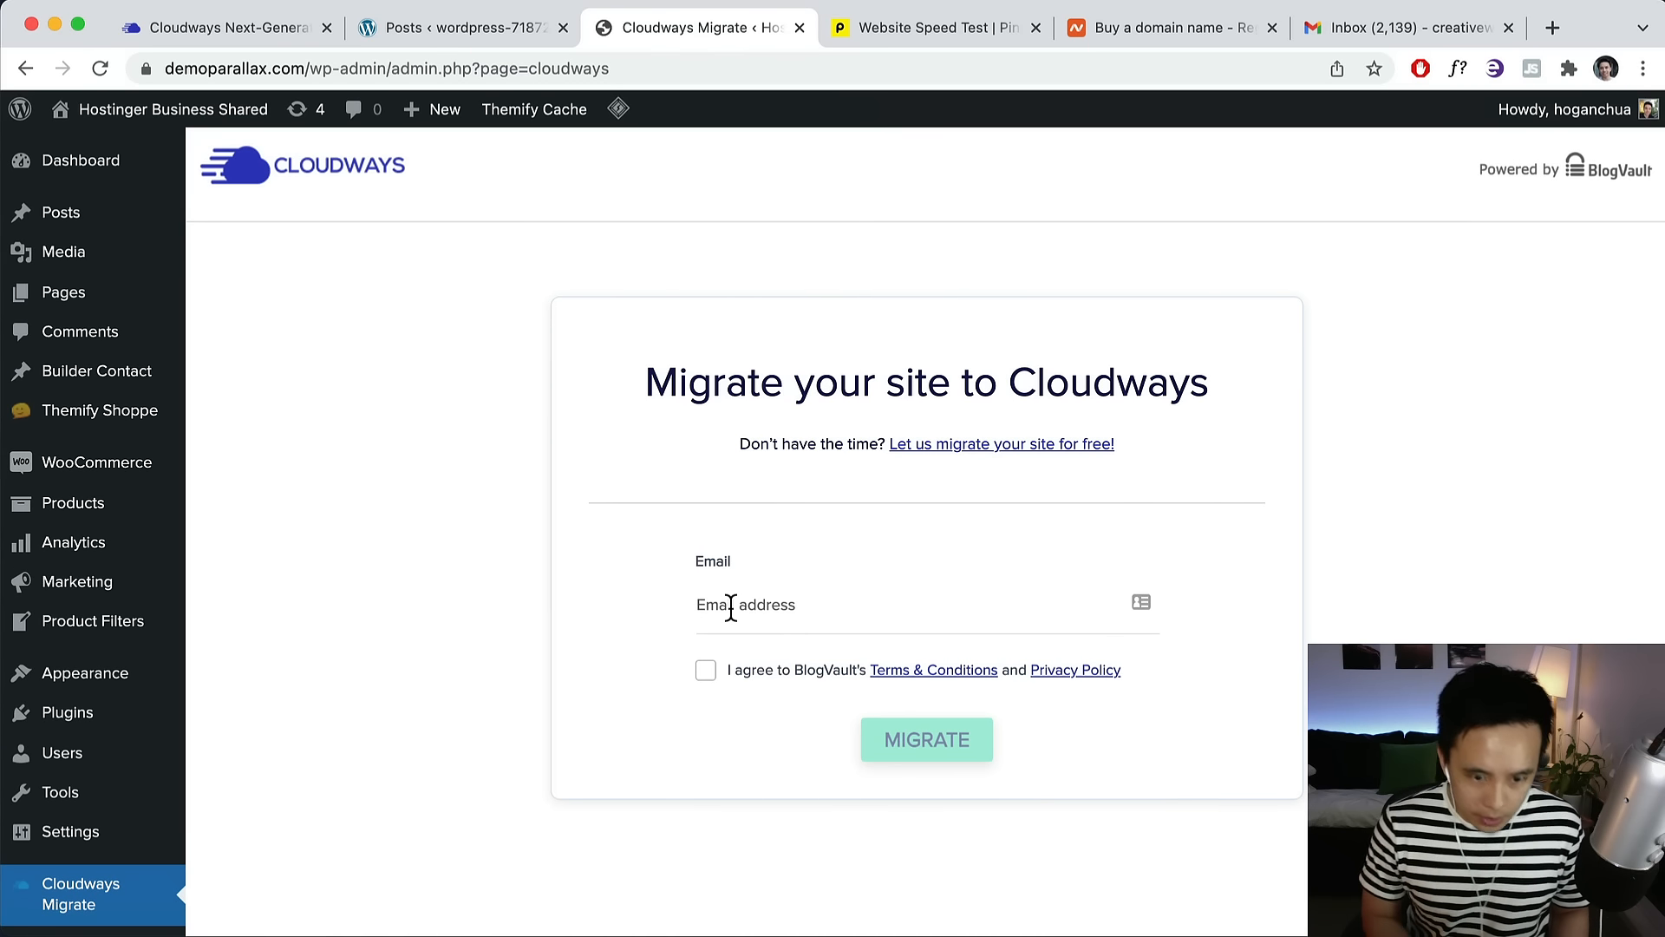
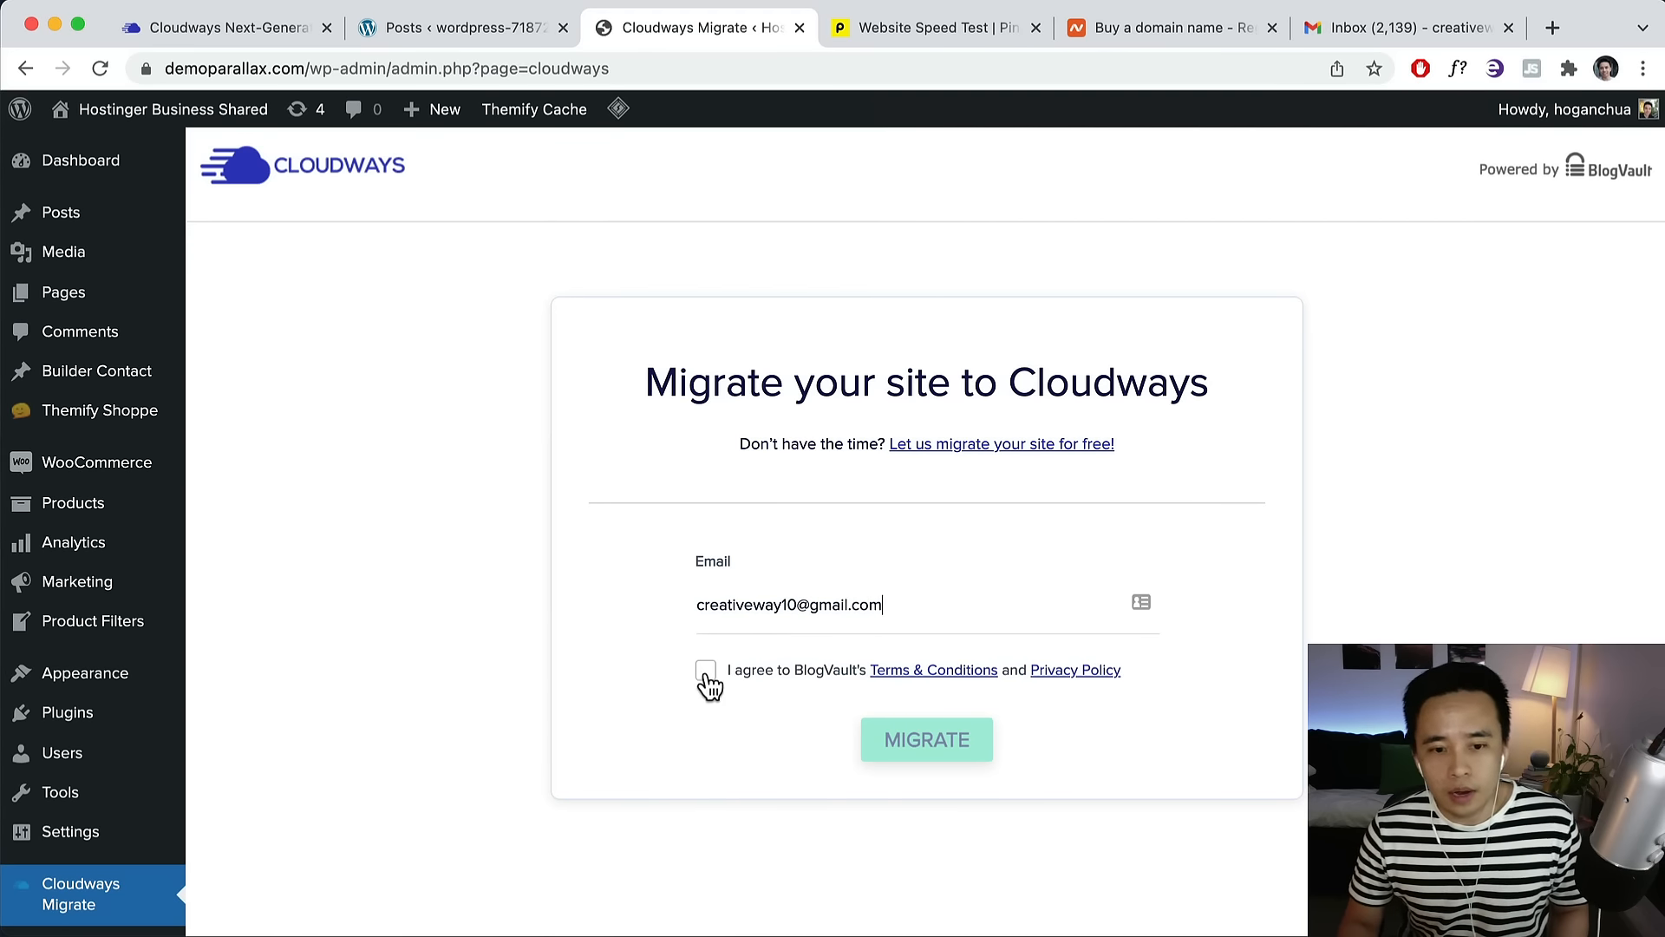
pyautogui.click(705, 671)
pyautogui.click(954, 751)
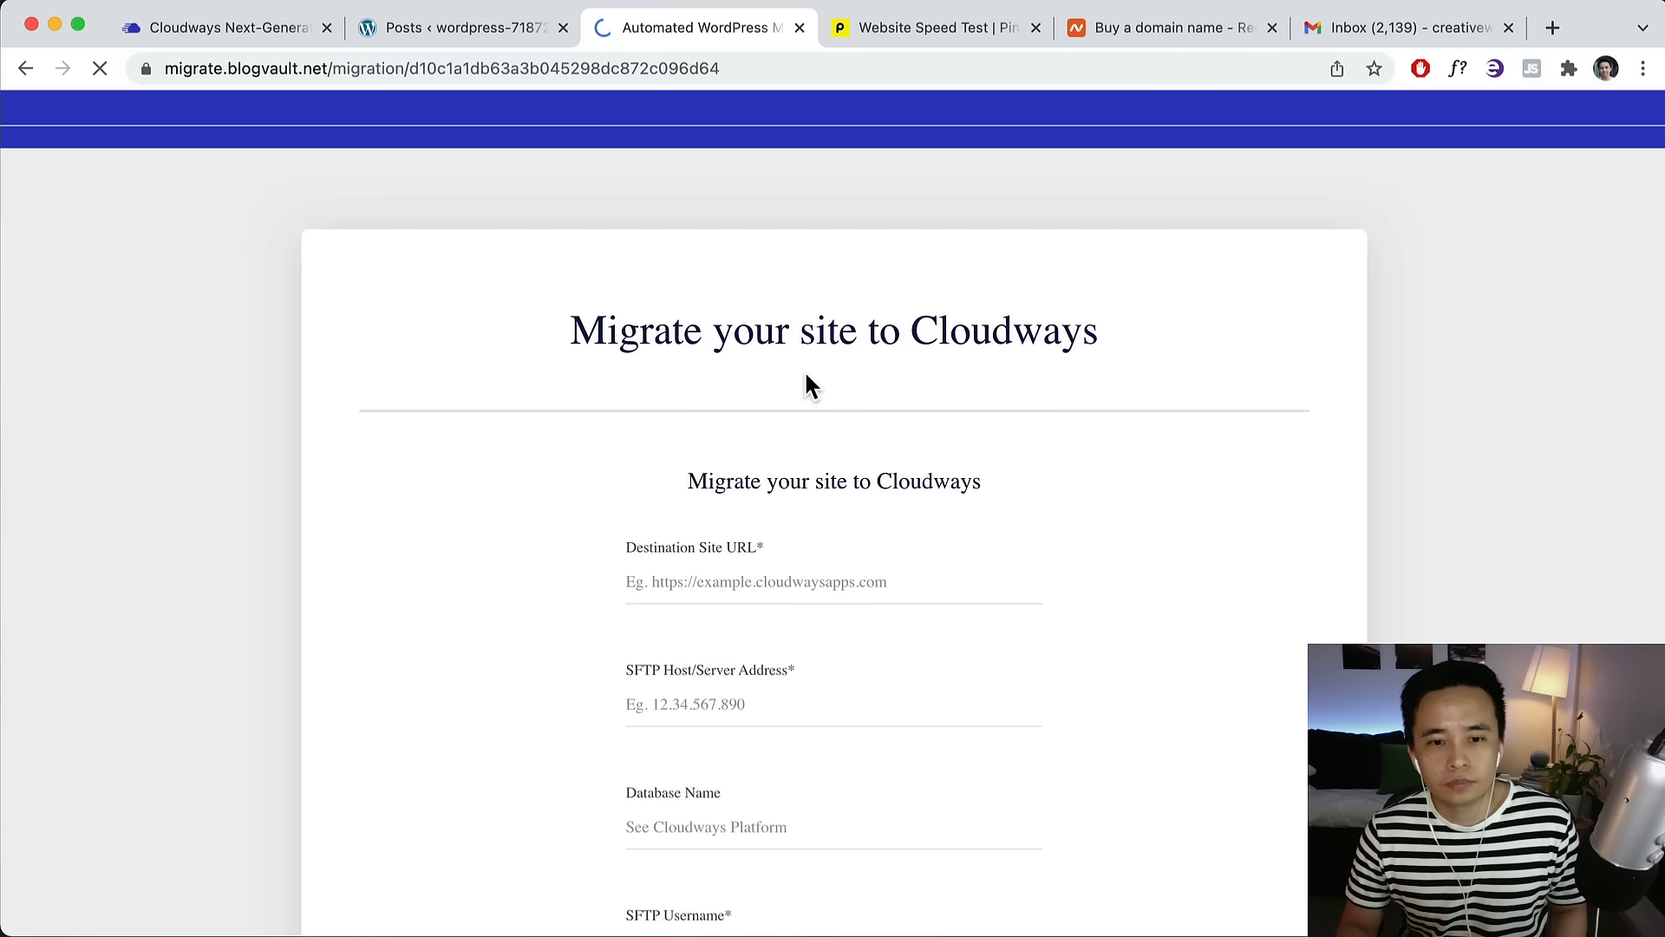
# Copy the new Cloudways site's domain from its address bar for BlogVault's destination URL.
pyautogui.scroll(-2, 797, 400)
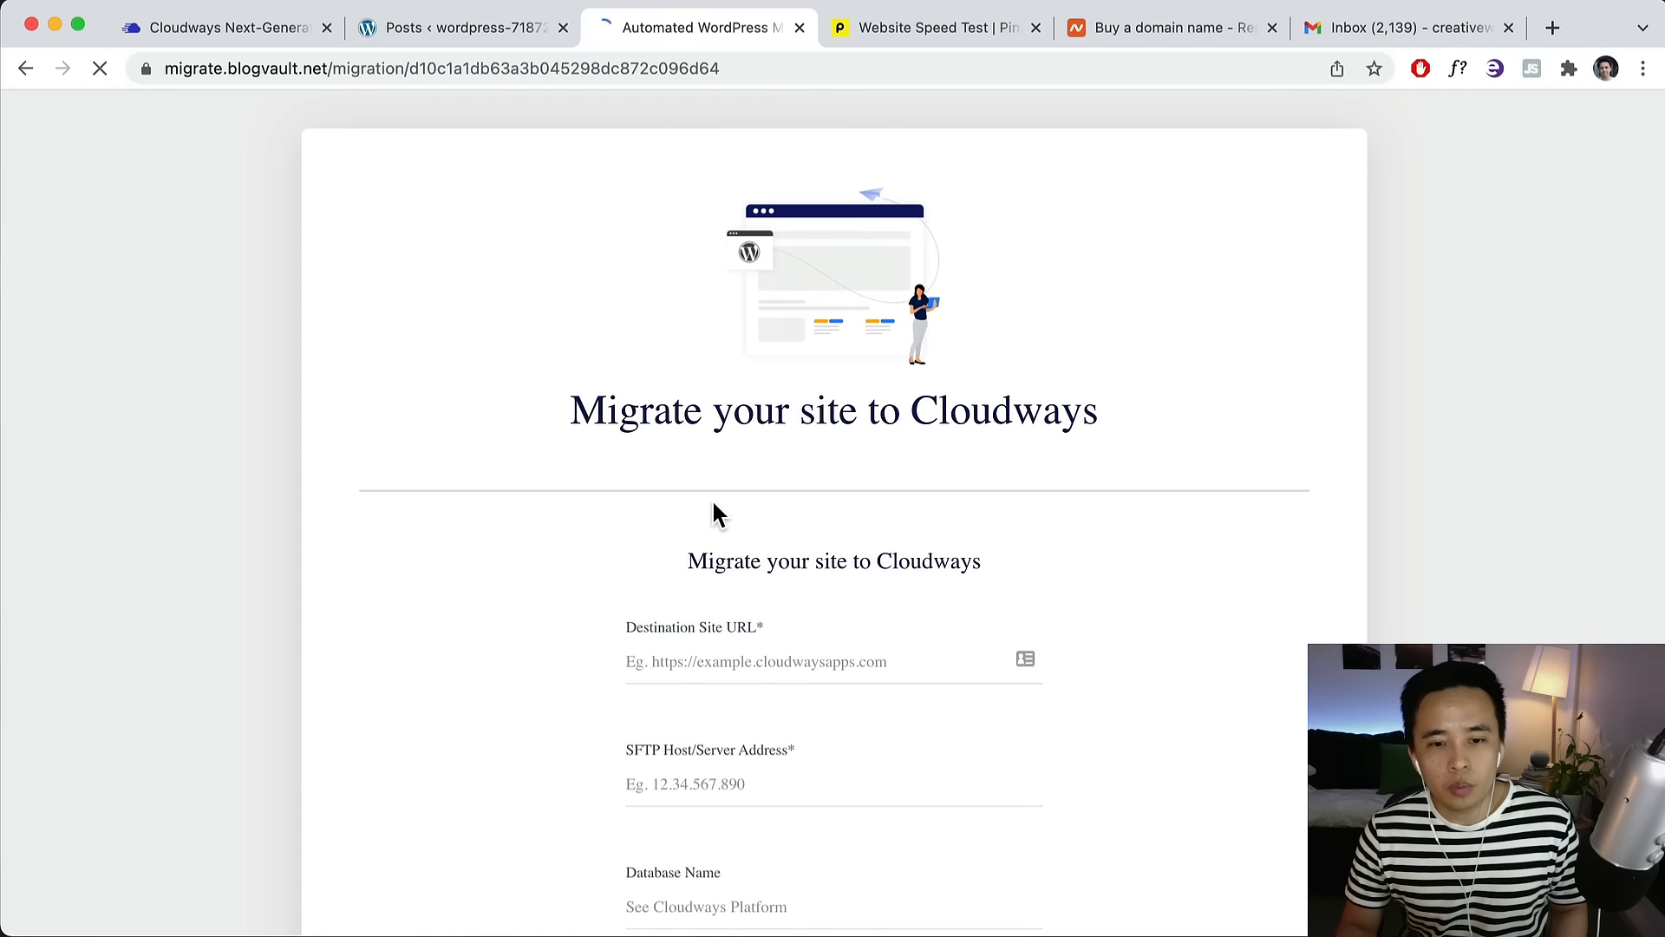
pyautogui.scroll(-2, 711, 499)
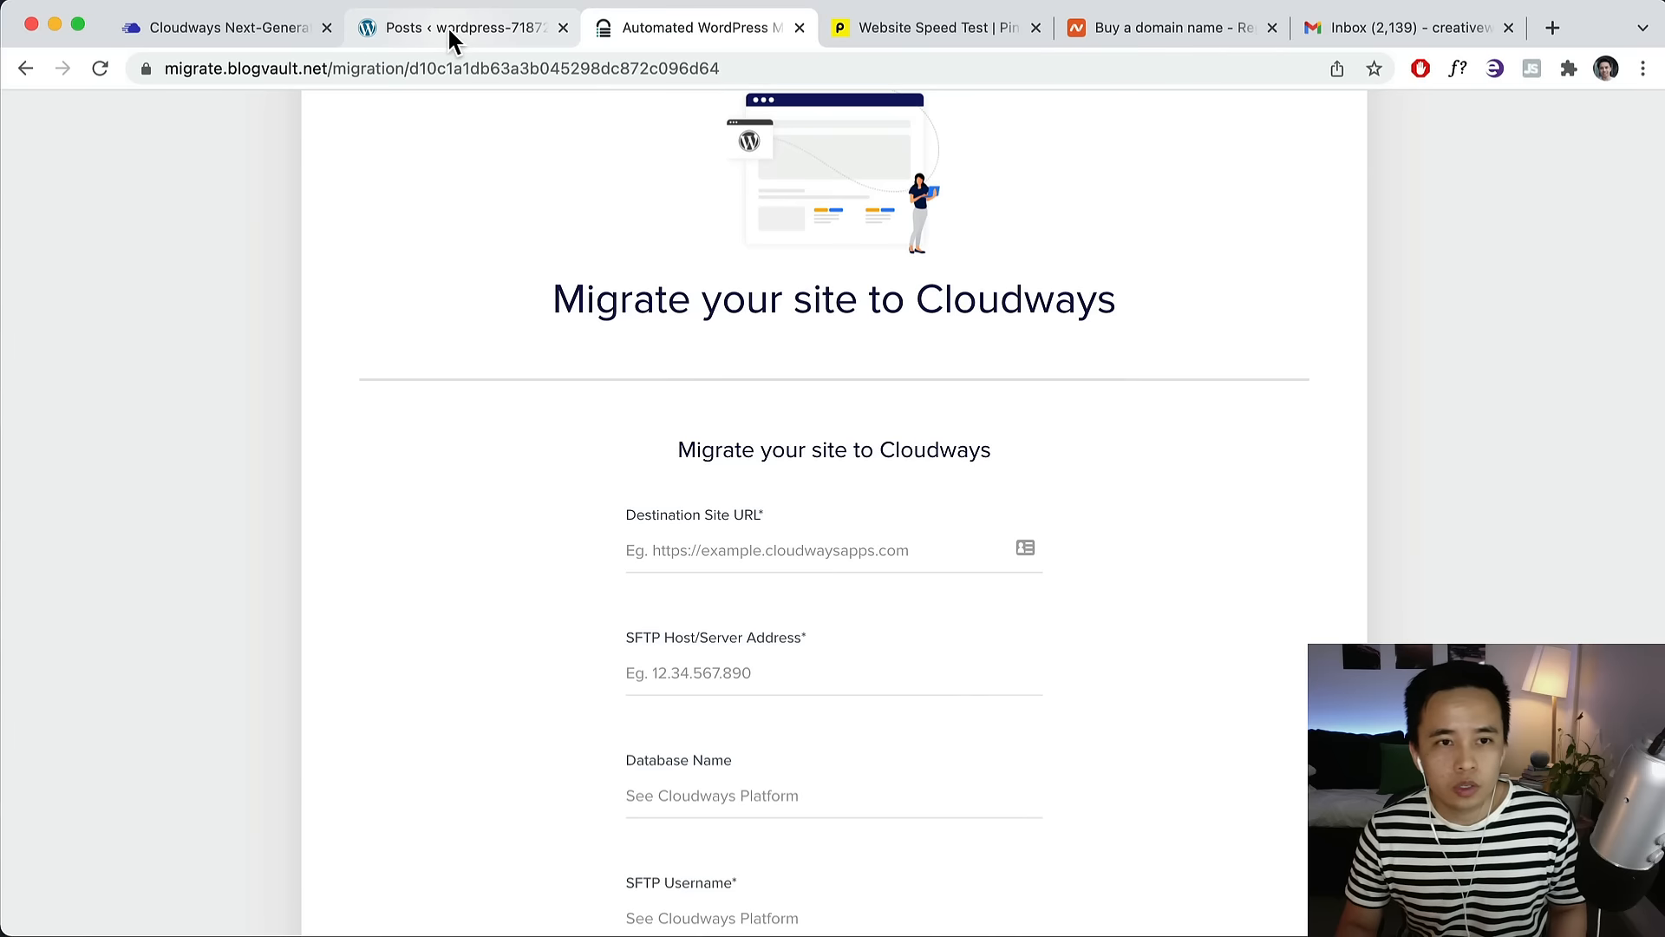
pyautogui.click(243, 16)
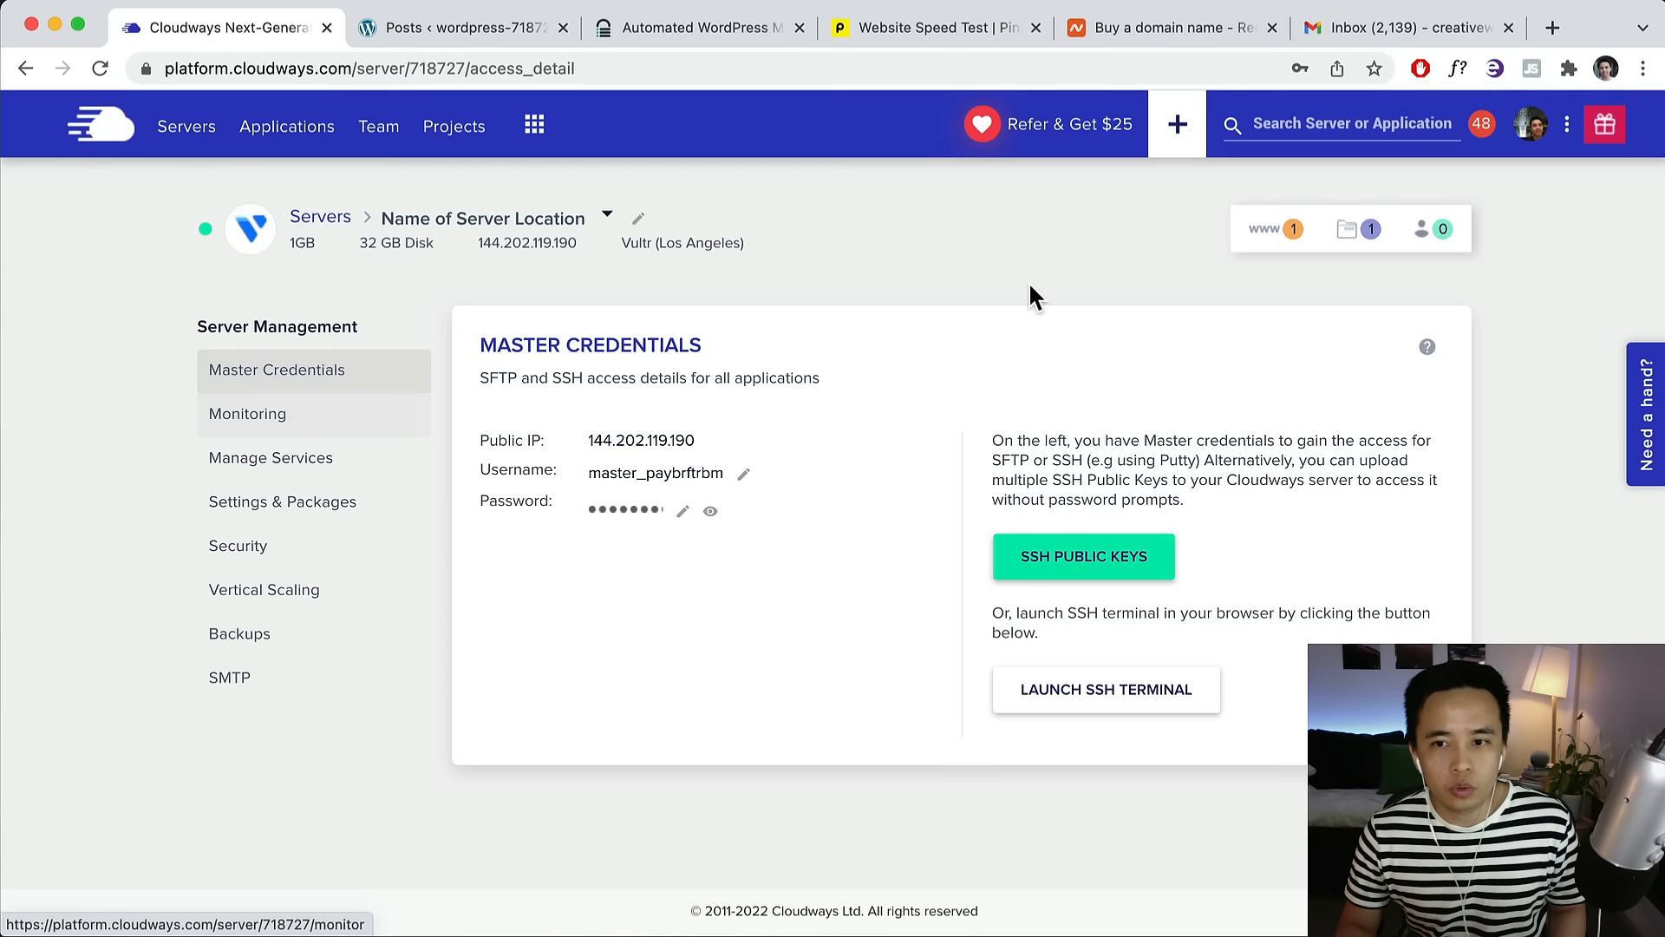
pyautogui.click(1266, 229)
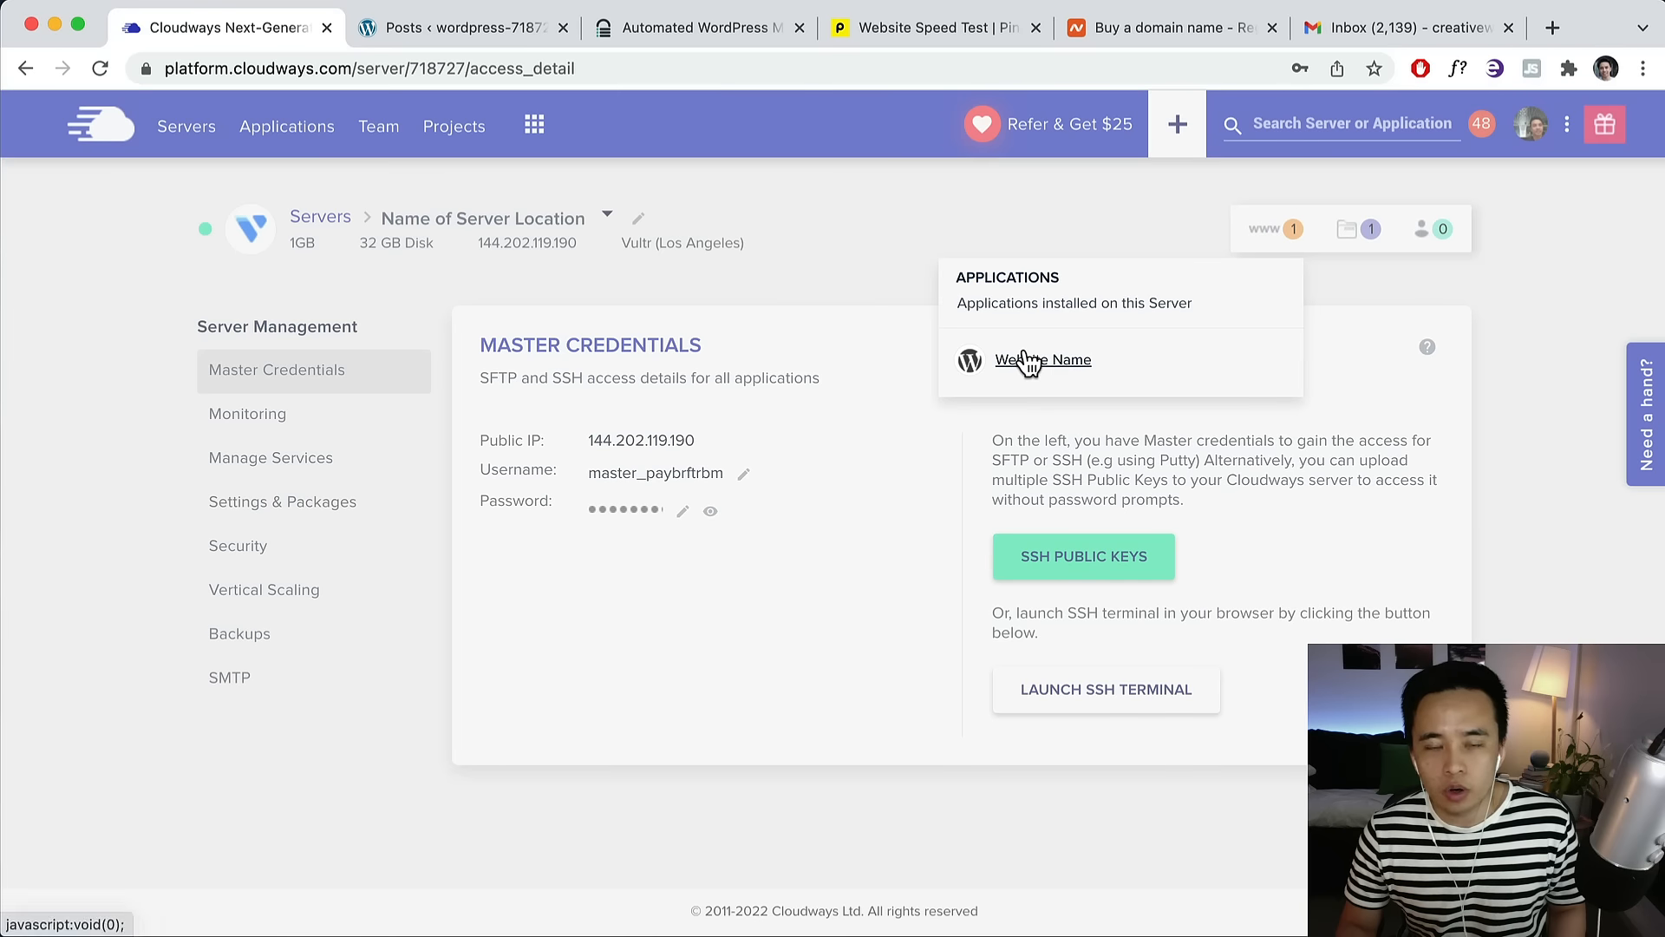
pyautogui.click(1028, 359)
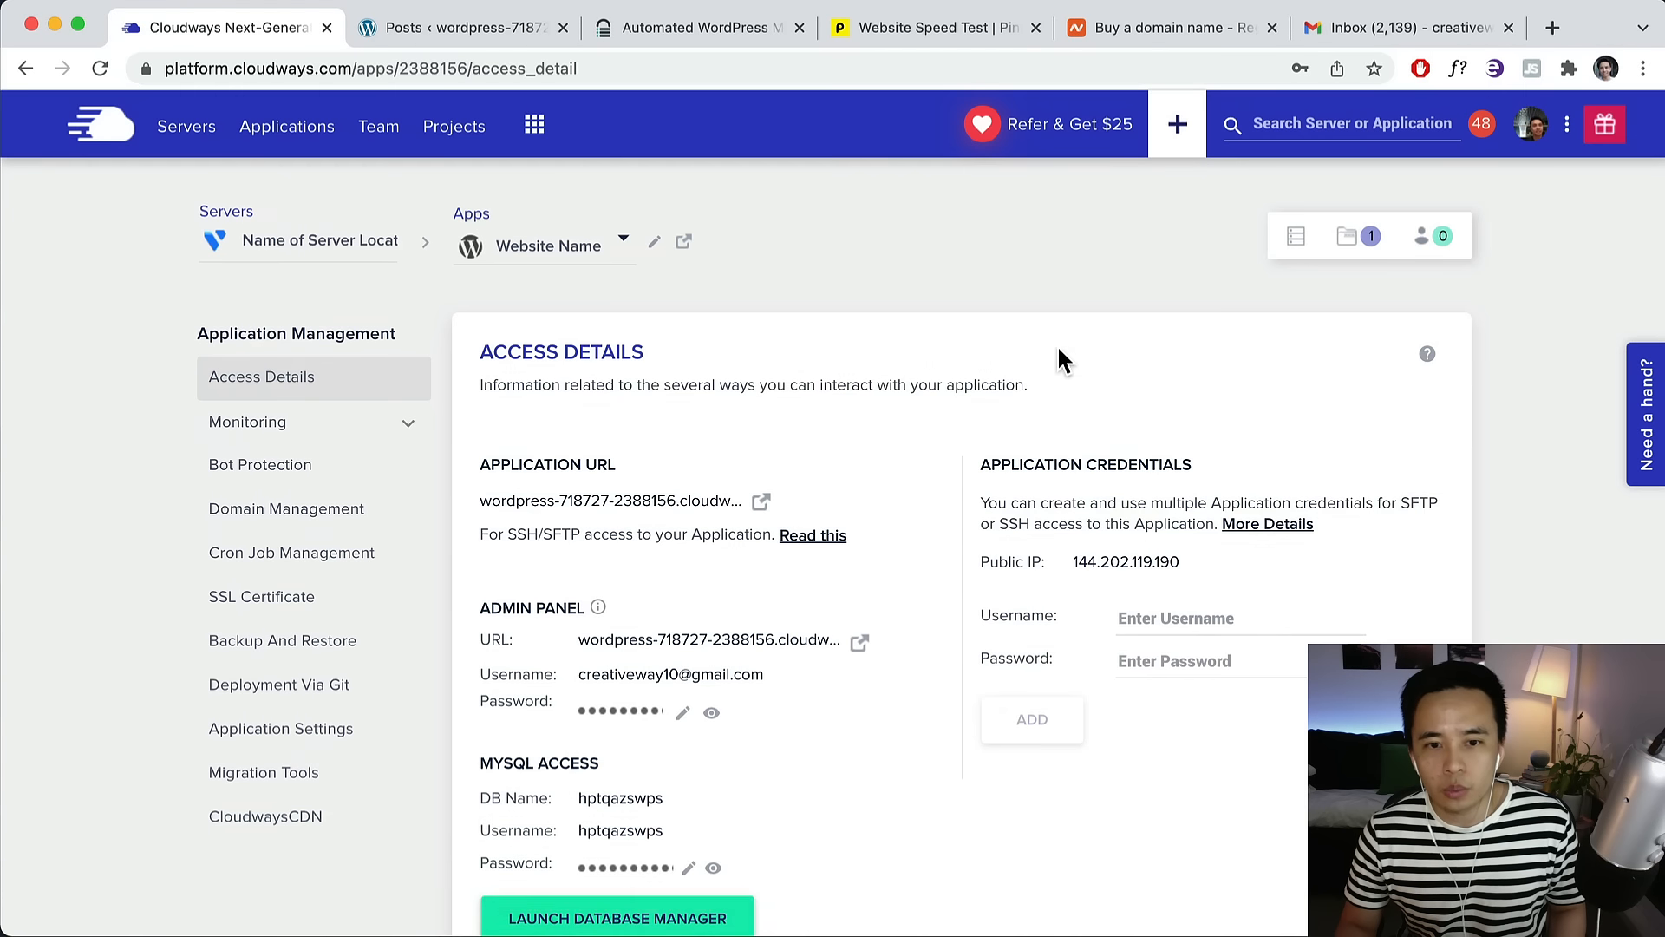
pyautogui.scroll(-2, 778, 460)
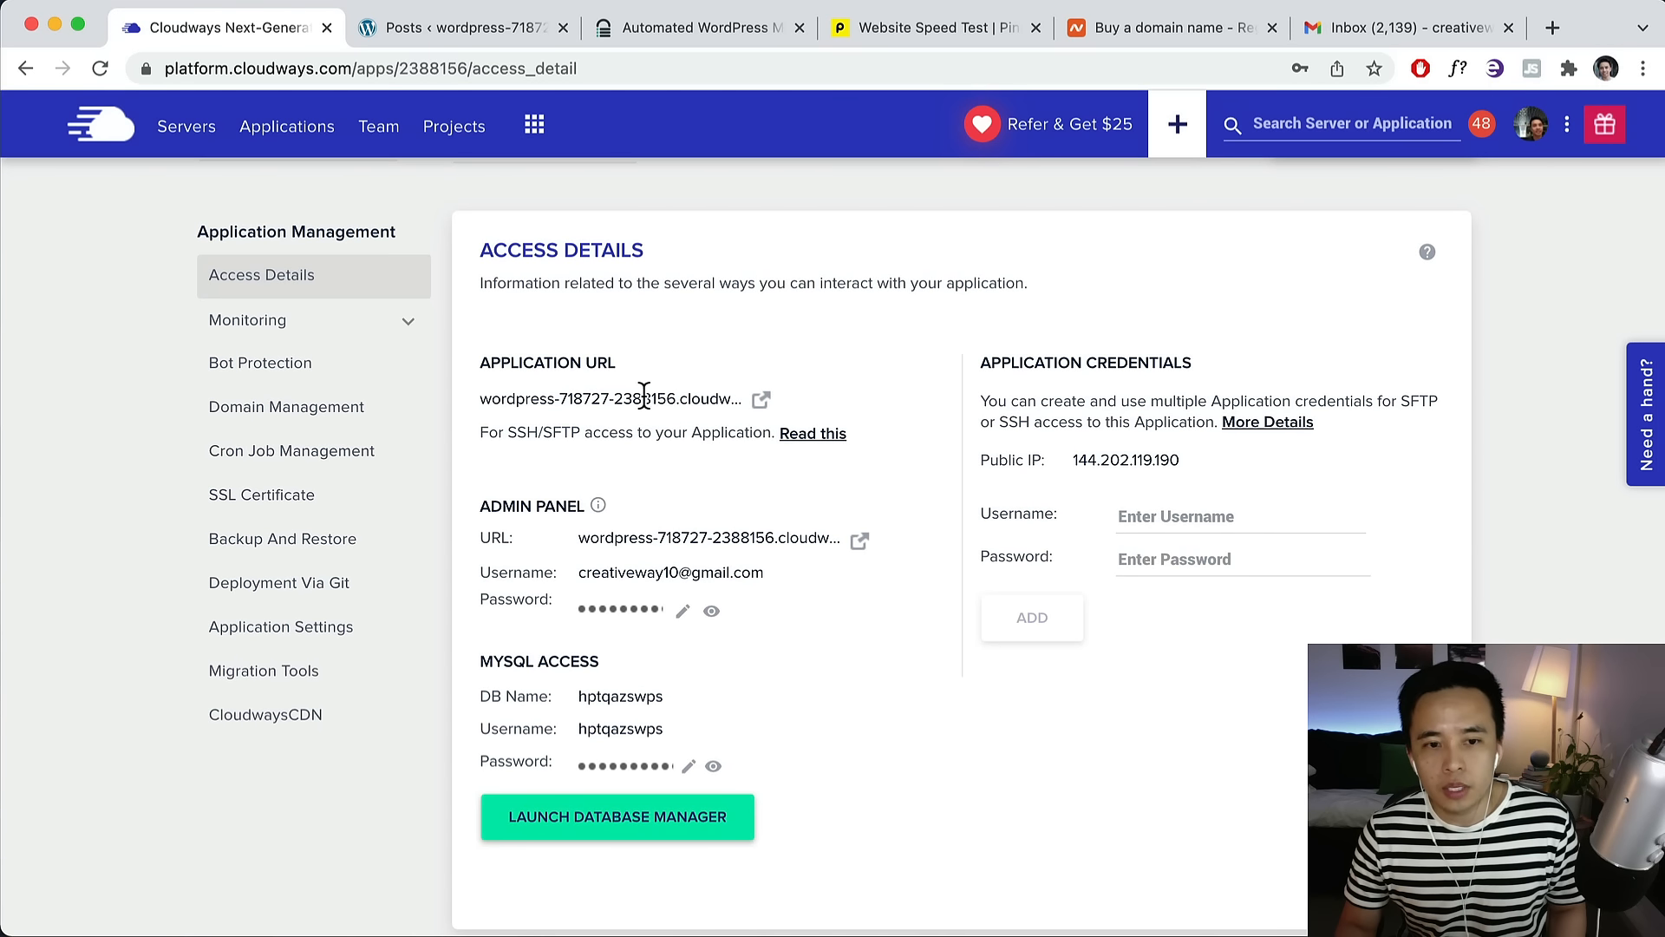
pyautogui.click(501, 28)
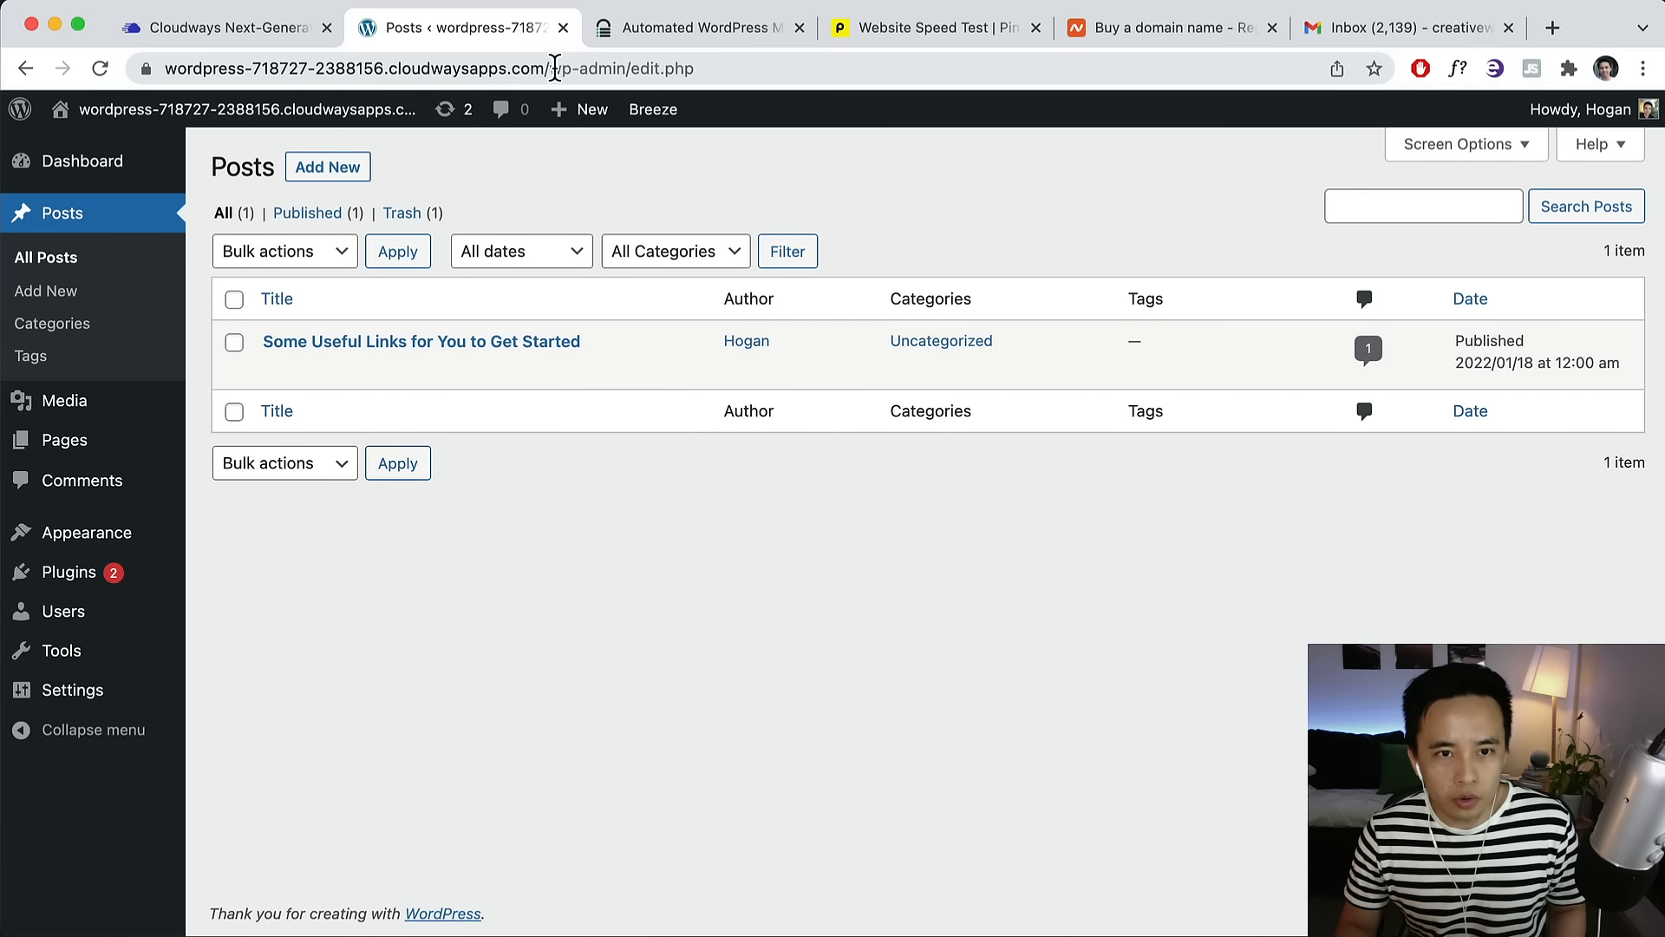
pyautogui.moveTo(551, 68); pyautogui.dragTo(112, 64)
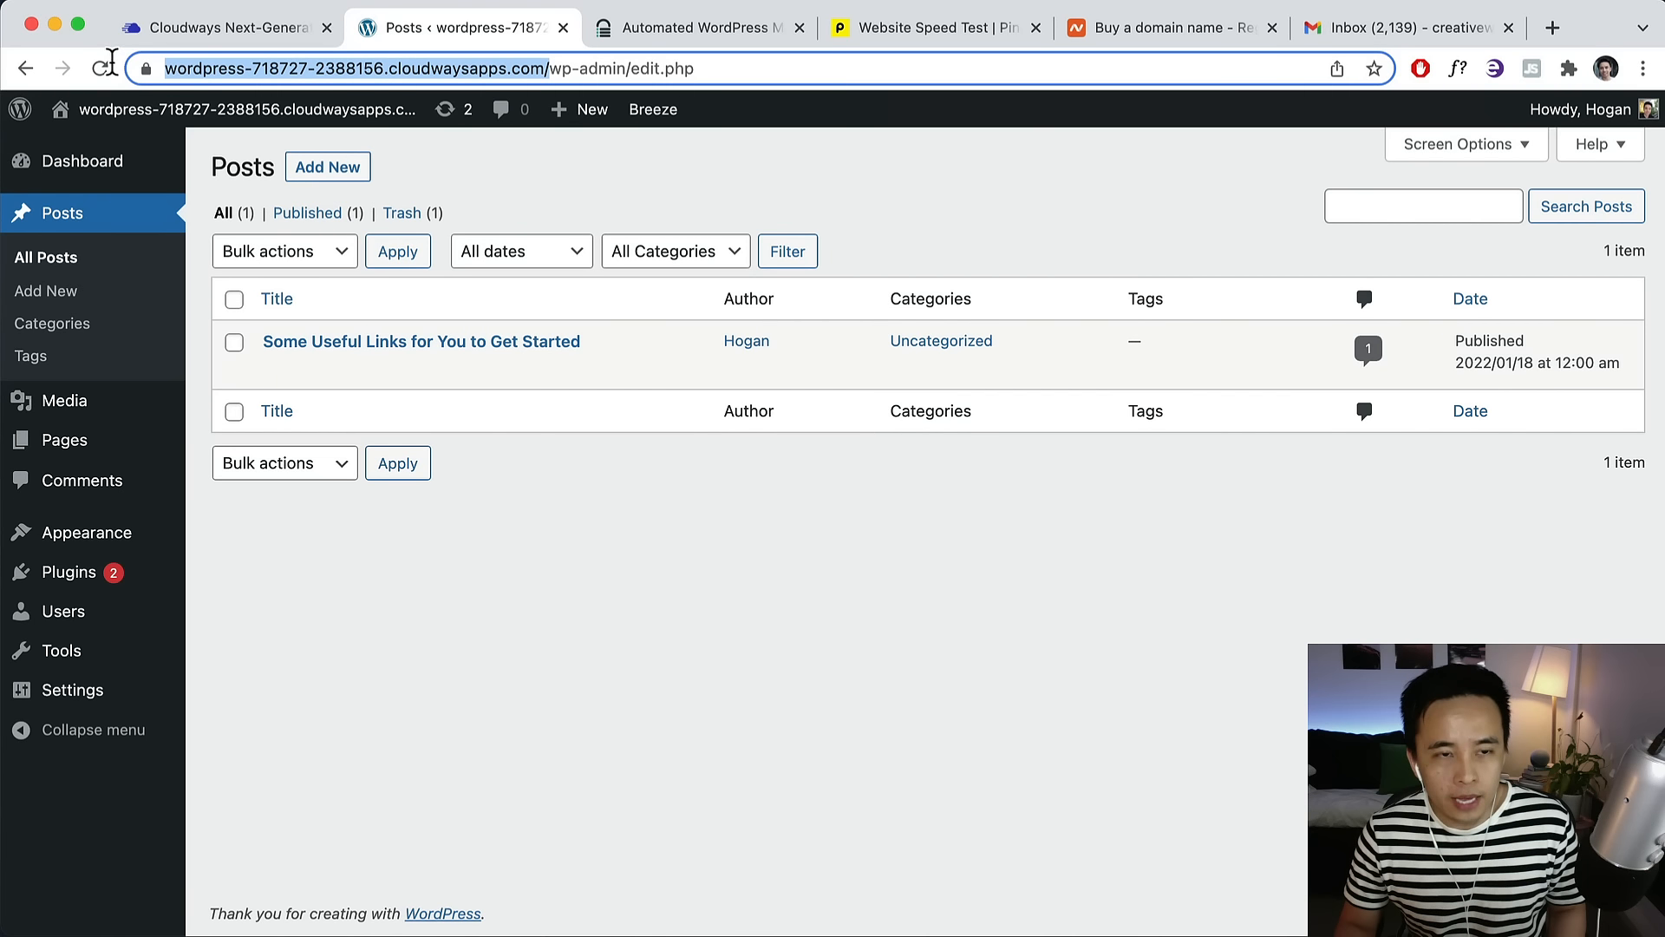
pyautogui.rightClick(267, 69)
pyautogui.click(329, 259)
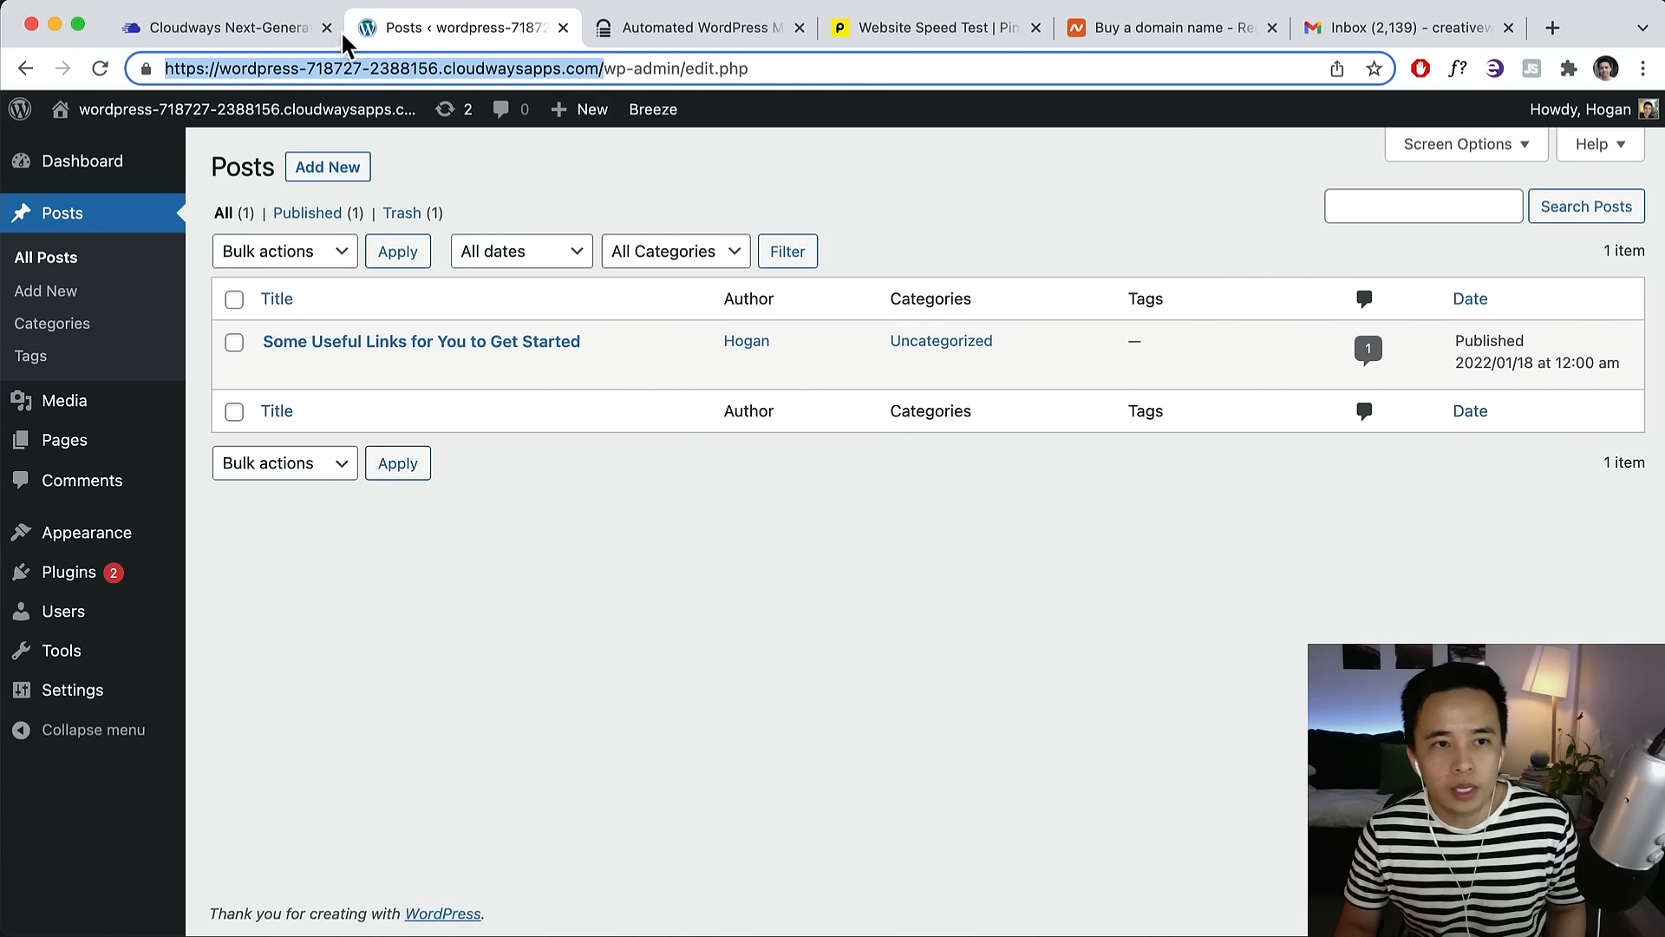
pyautogui.click(644, 31)
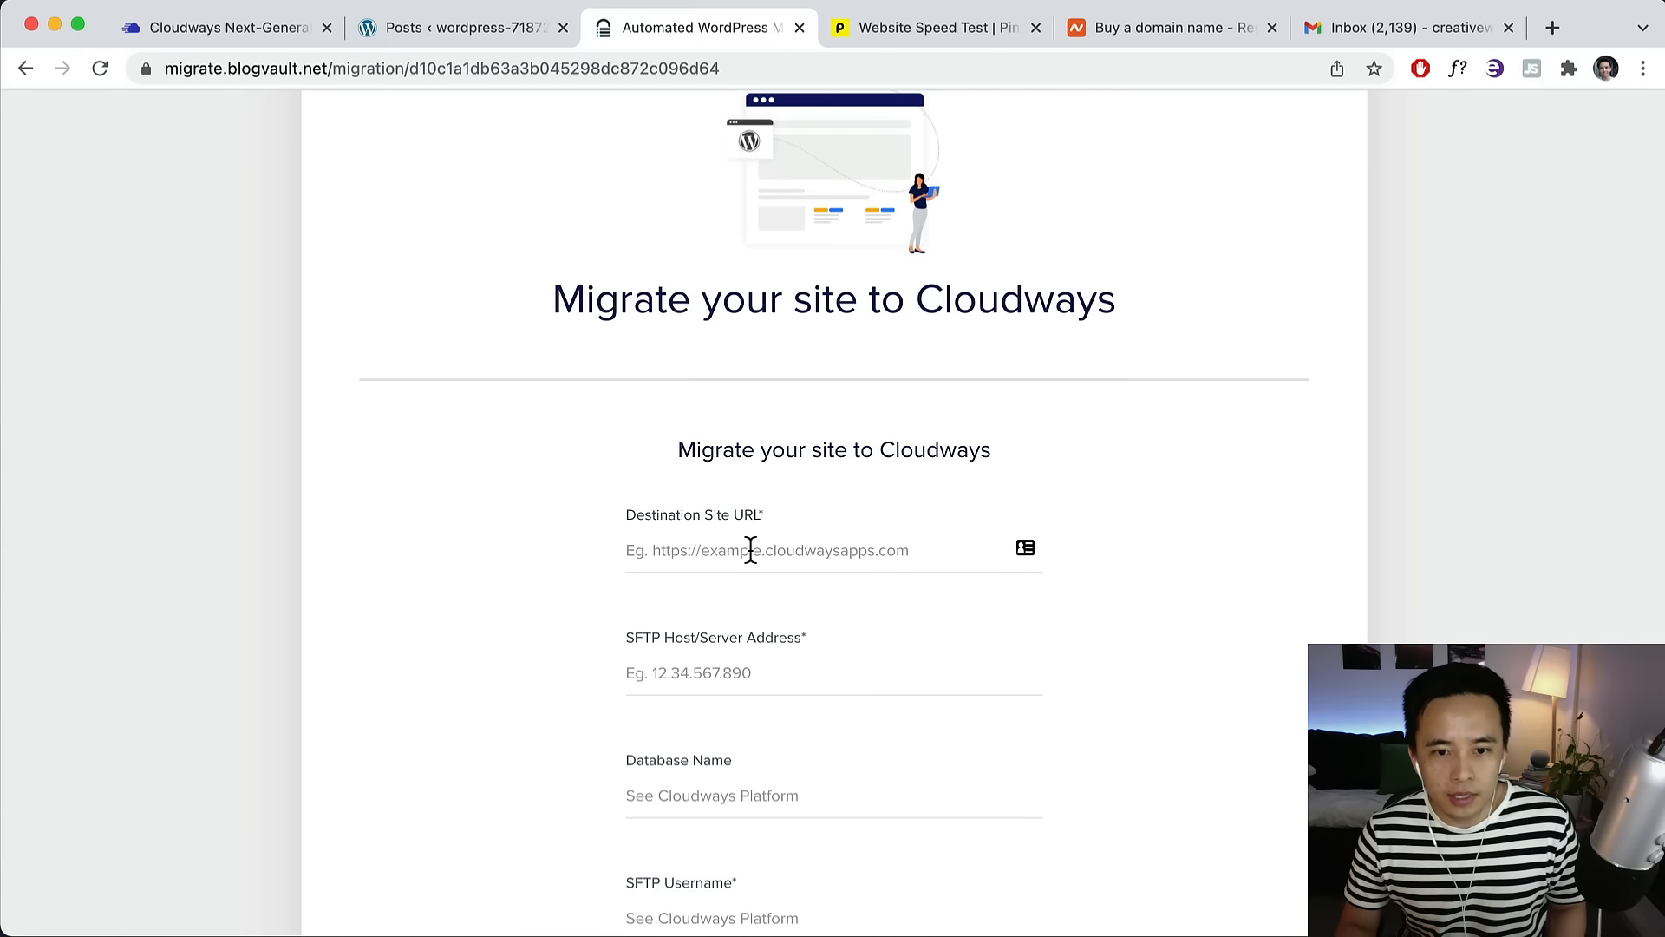
# Paste the new site address as destination URL and public IP 144.202.119.190 as SFTP host.
pyautogui.press('super+v')
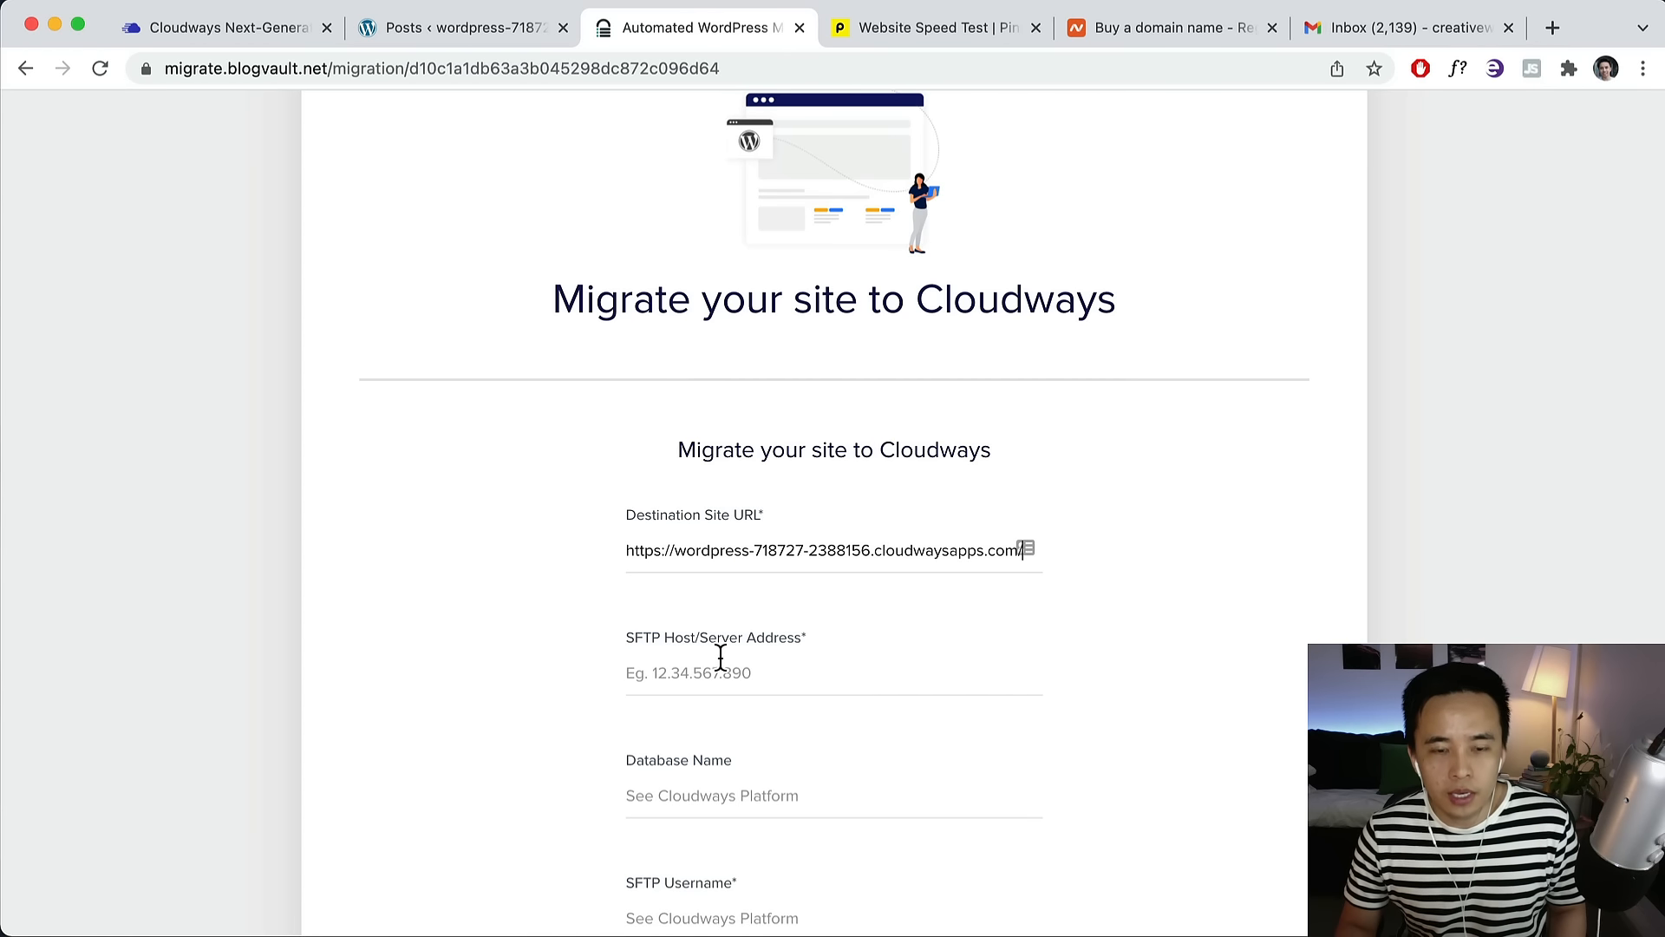
pyautogui.scroll(-1, 680, 694)
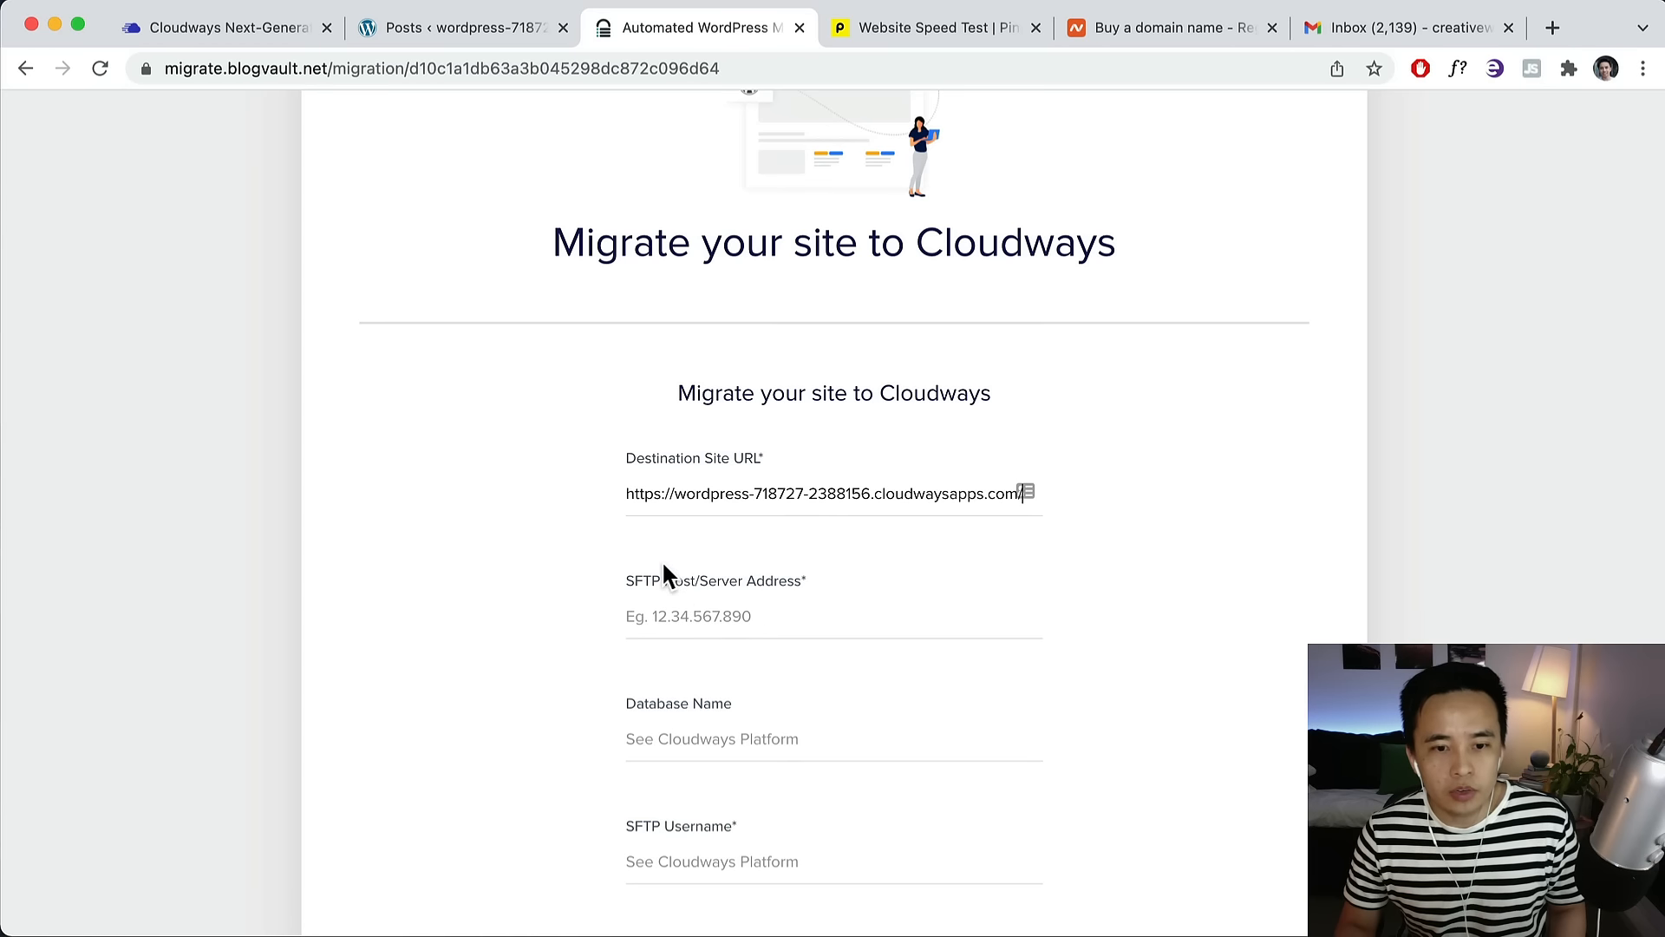
pyautogui.click(258, 28)
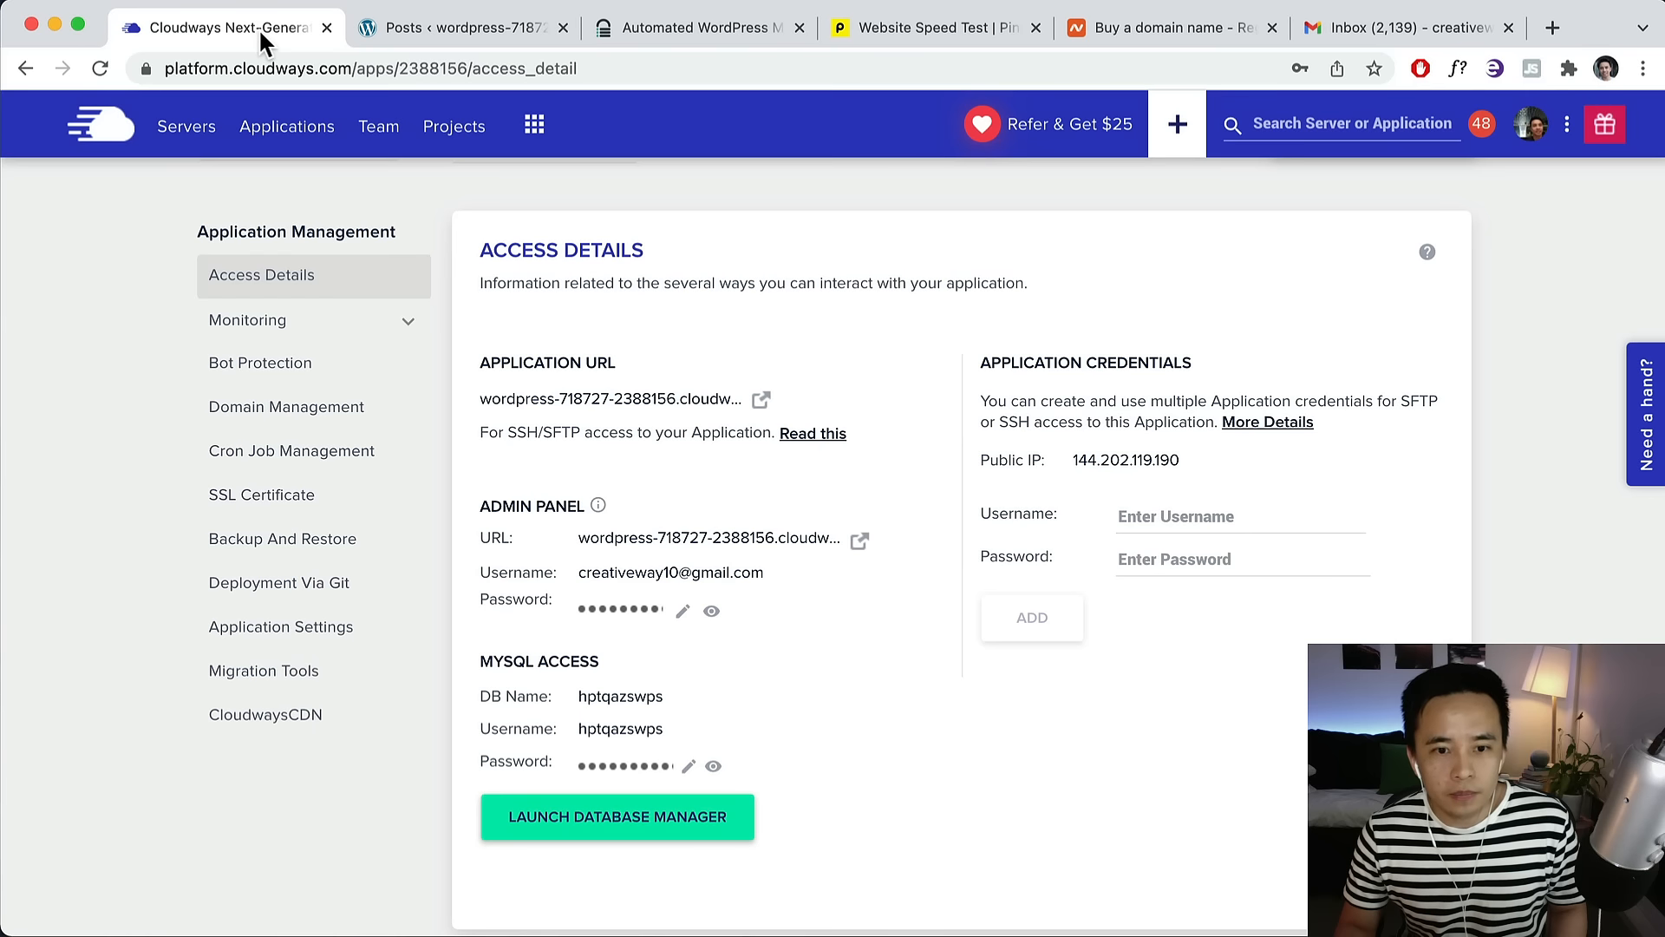
pyautogui.click(1112, 468)
pyautogui.click(468, 29)
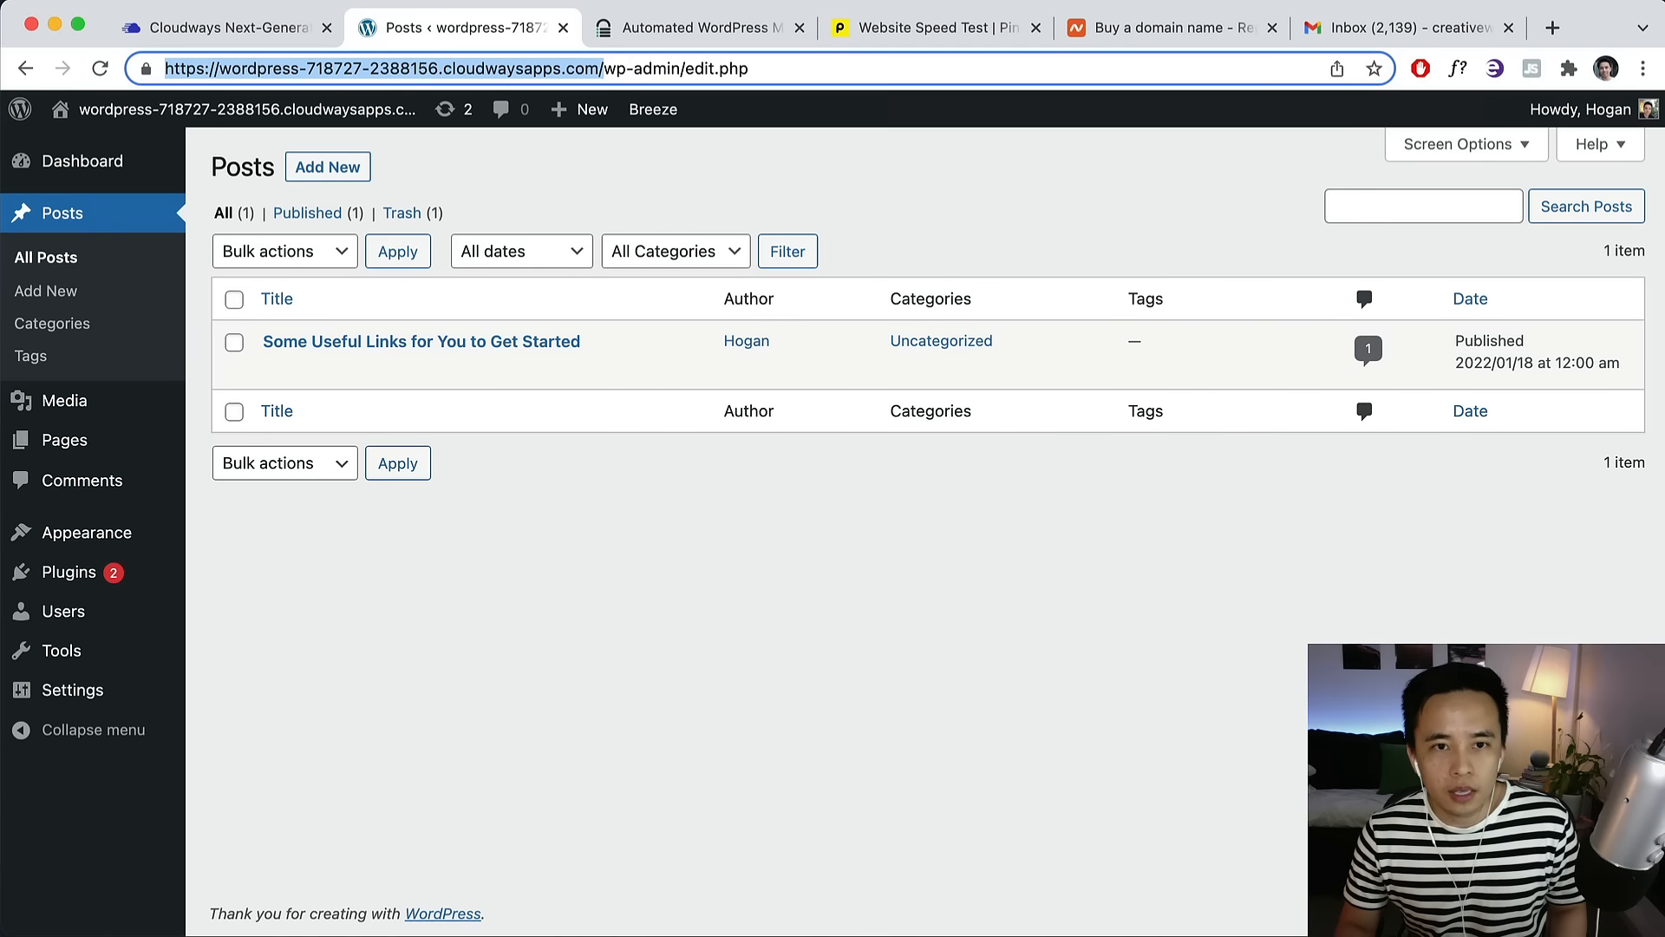
pyautogui.click(687, 28)
pyautogui.click(697, 616)
pyautogui.press('super+v')
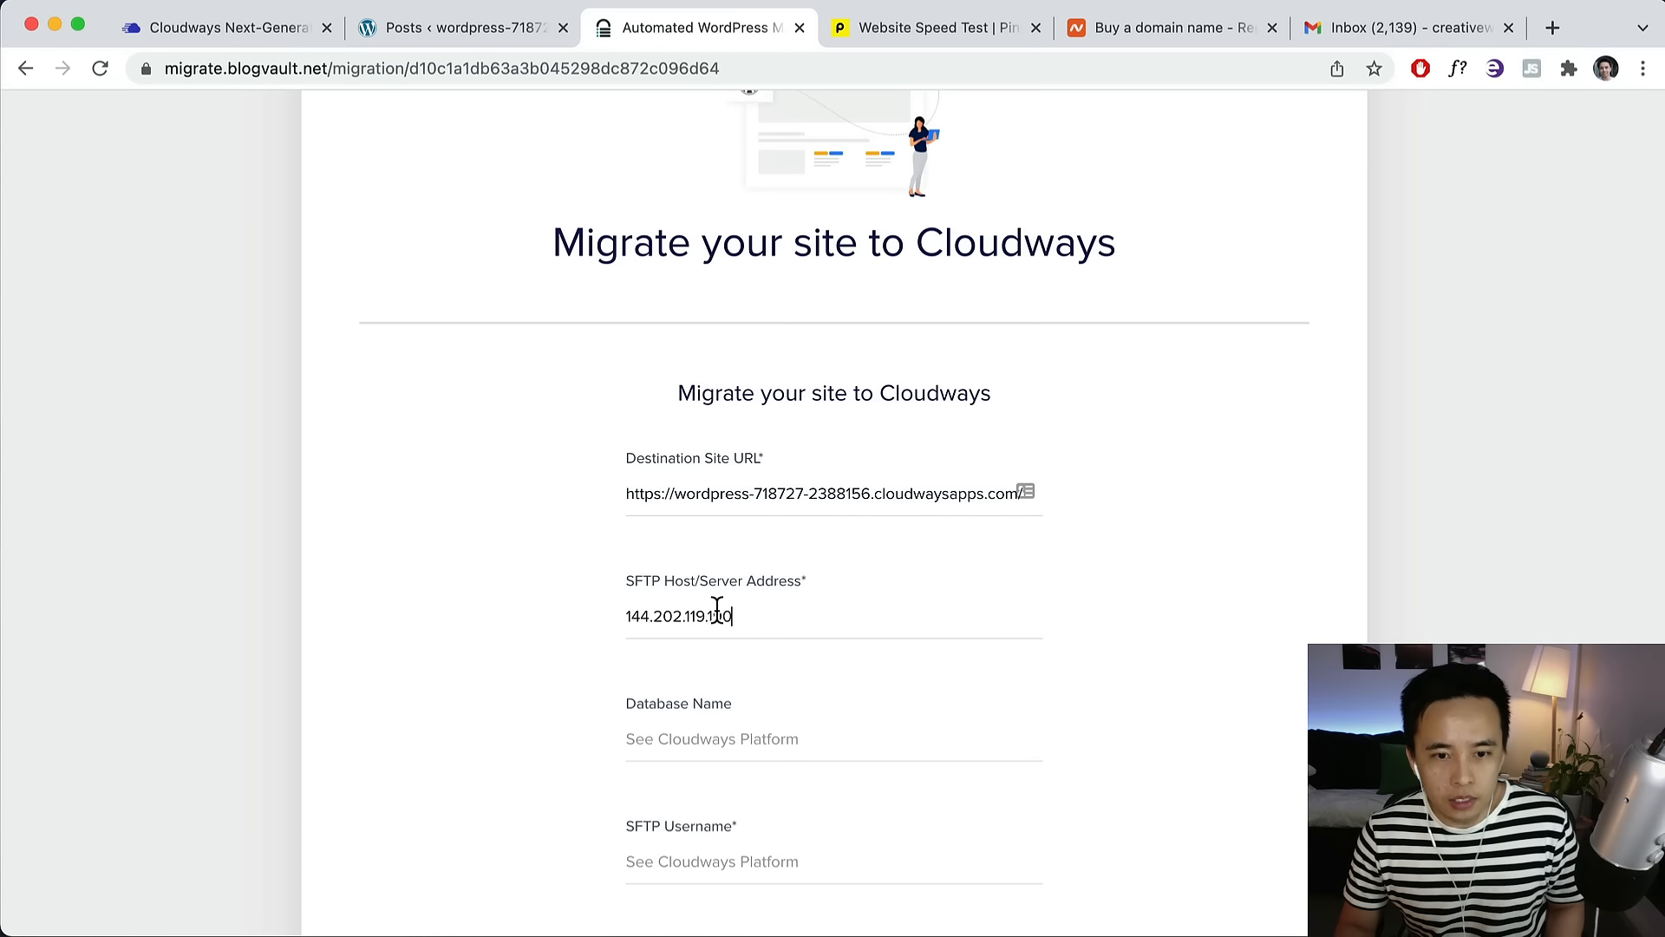
# Copy the application's database name from Cloudways into the form's database name field.
pyautogui.click(165, 28)
pyautogui.scroll(-1, 569, 382)
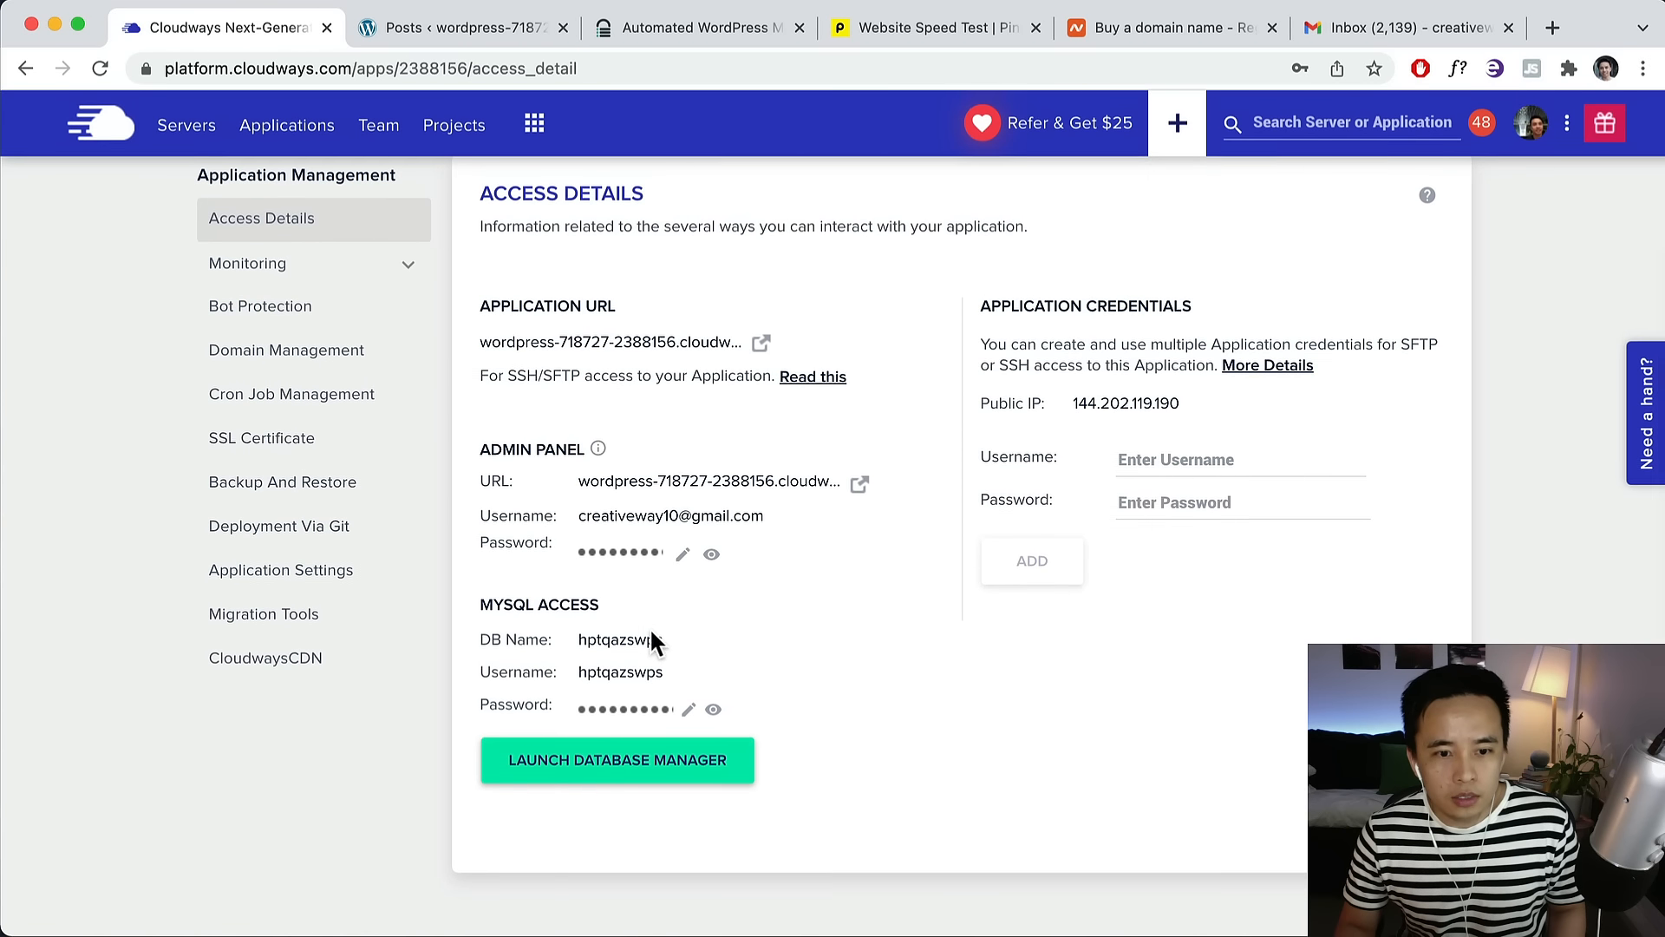
pyautogui.moveTo(486, 645); pyautogui.dragTo(549, 642)
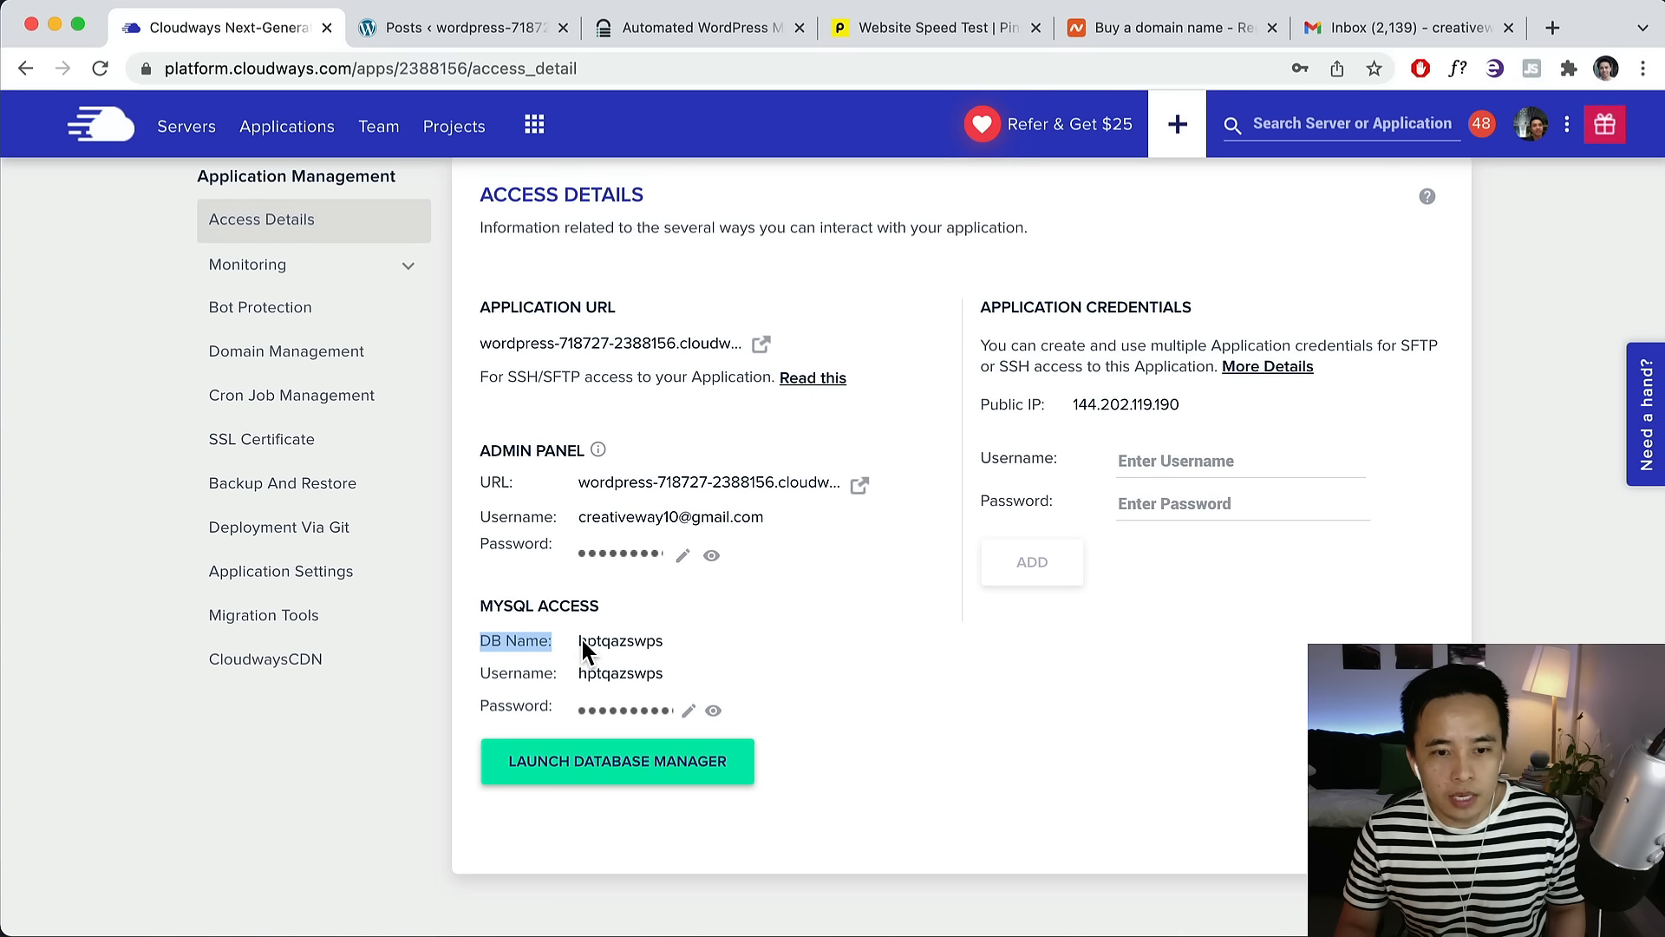
pyautogui.click(607, 642)
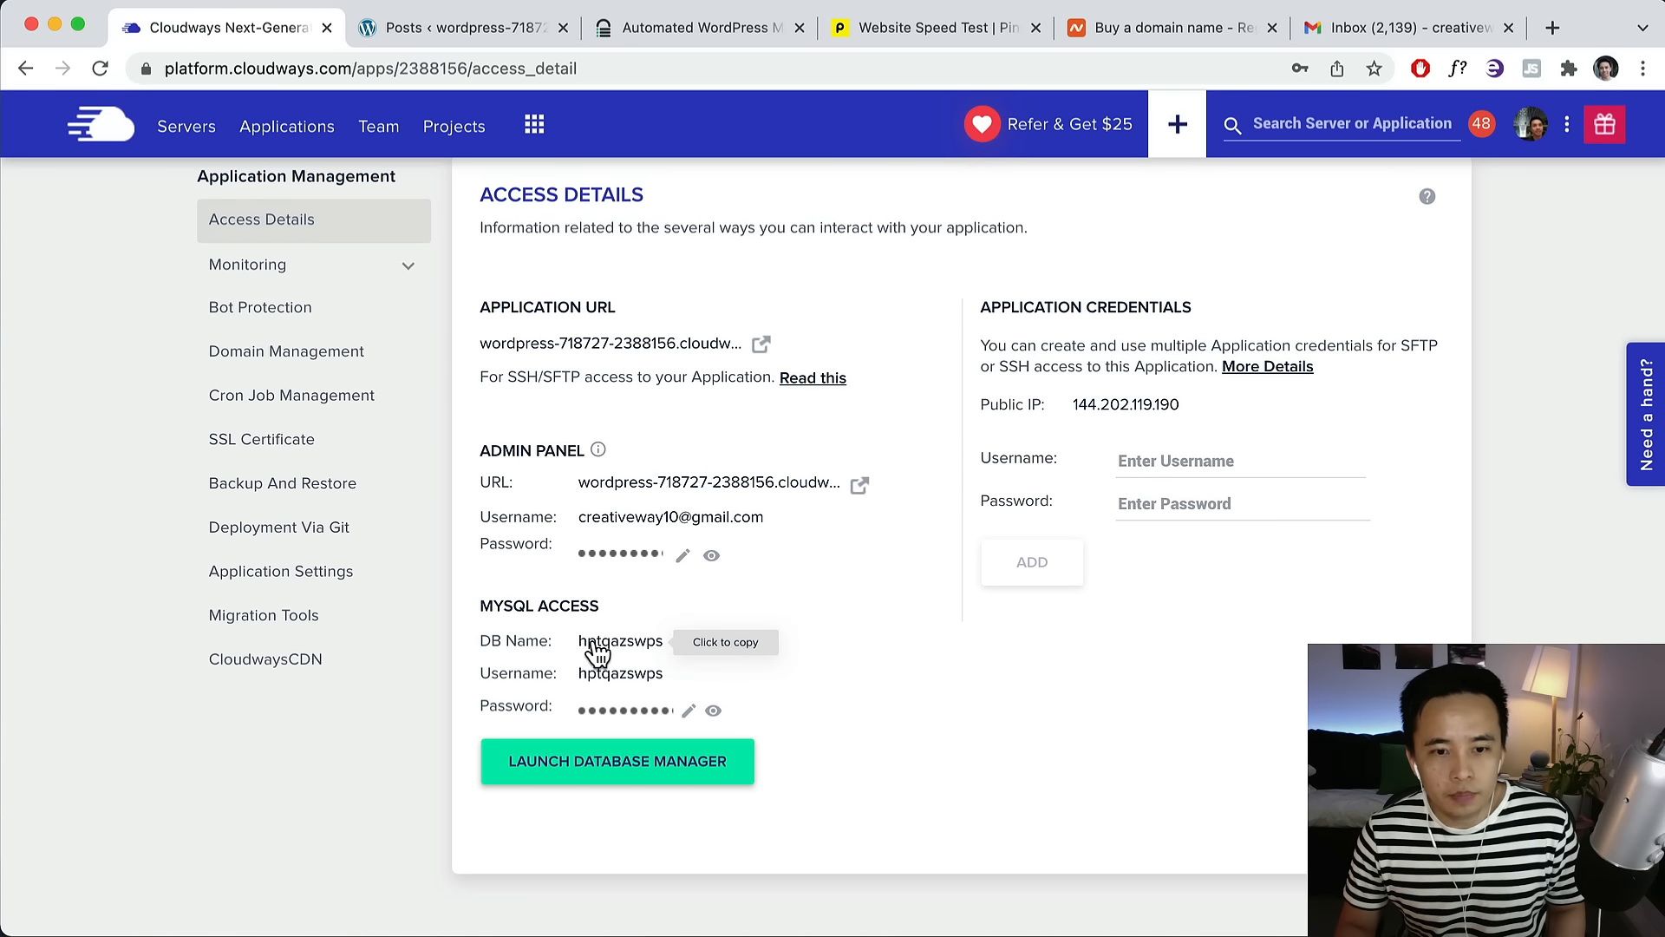
pyautogui.click(636, 30)
pyautogui.press('super+v')
pyautogui.scroll(-5, 806, 612)
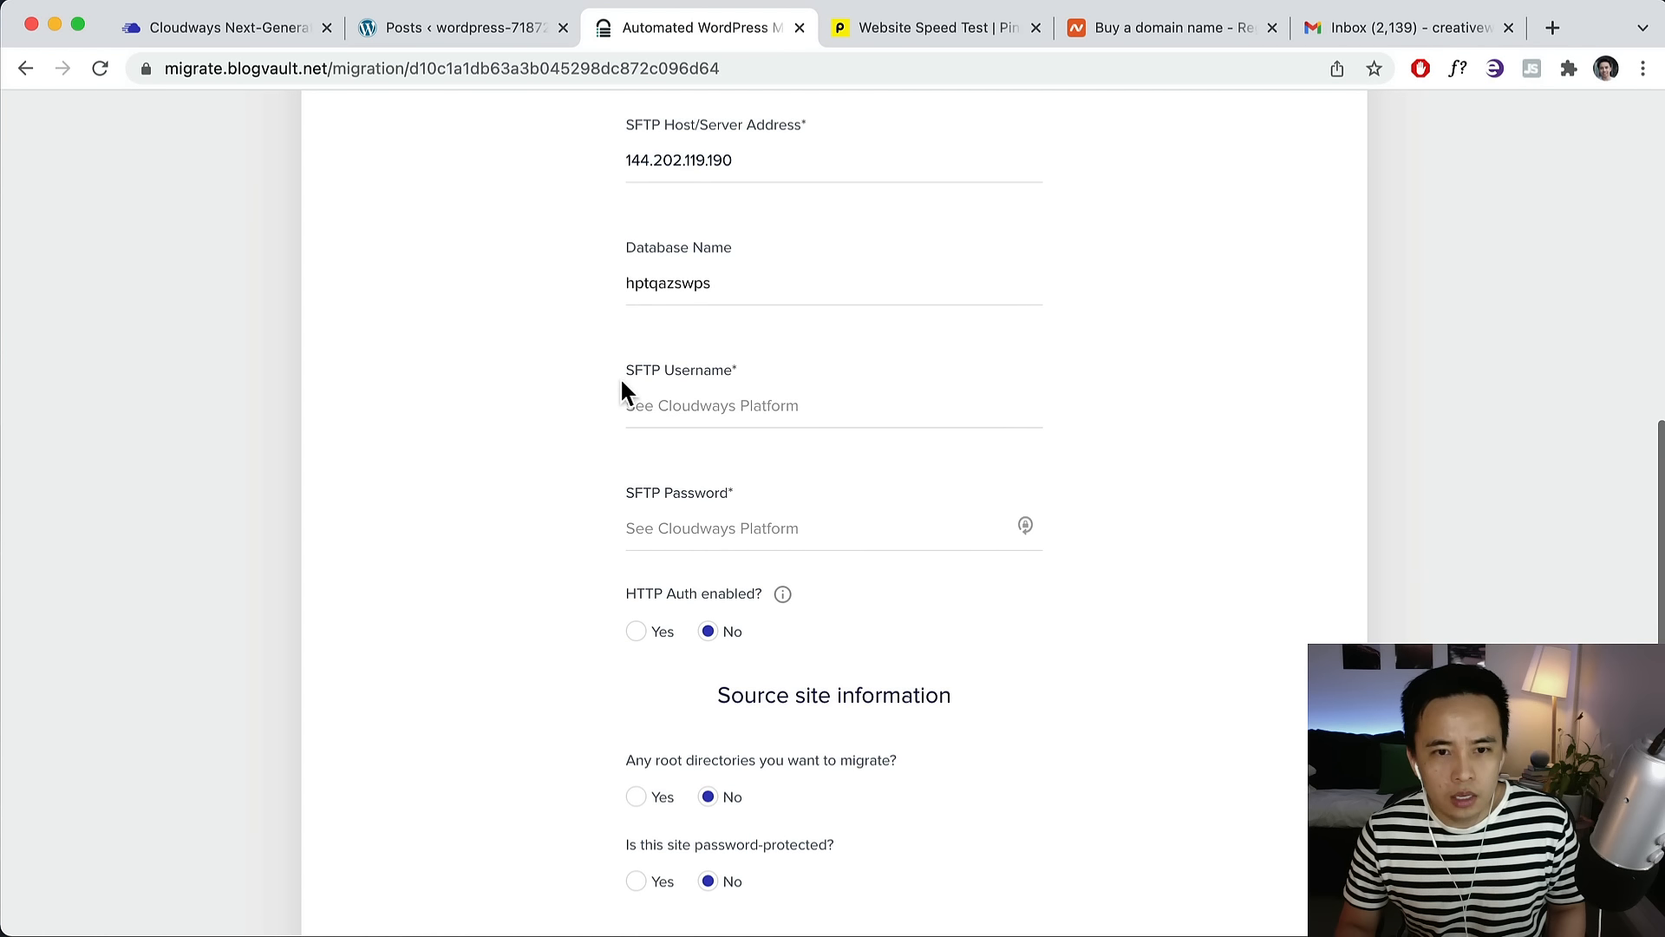
# Fill the SFTP username with the server's master username from Cloudways.
pyautogui.click(693, 404)
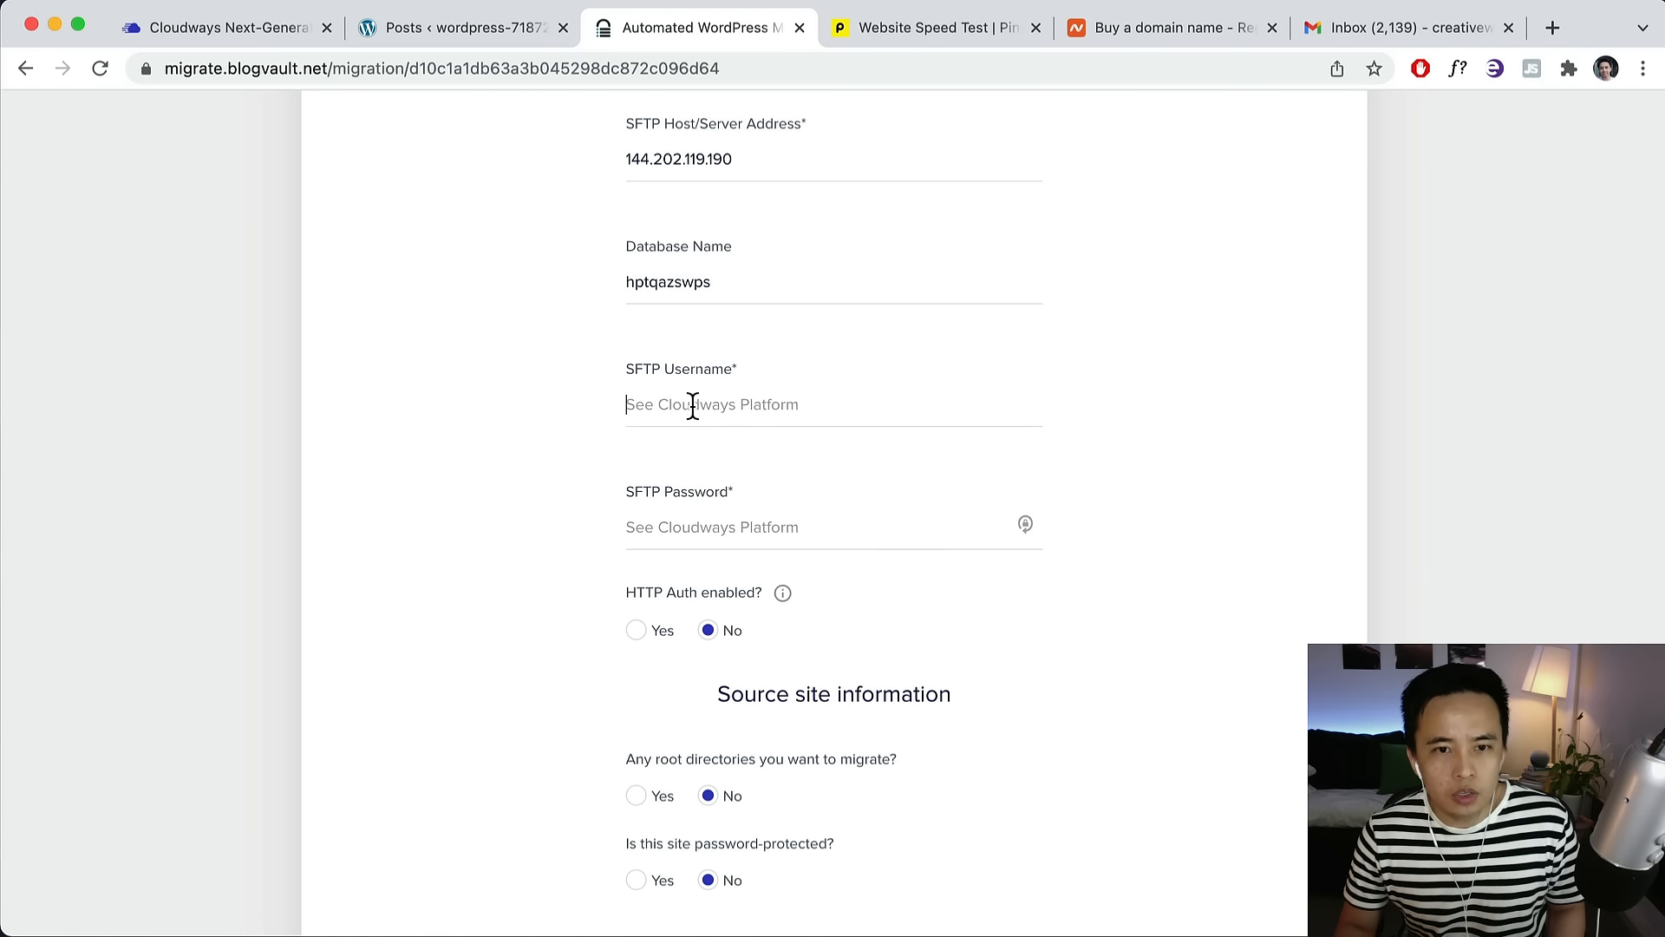
pyautogui.click(247, 35)
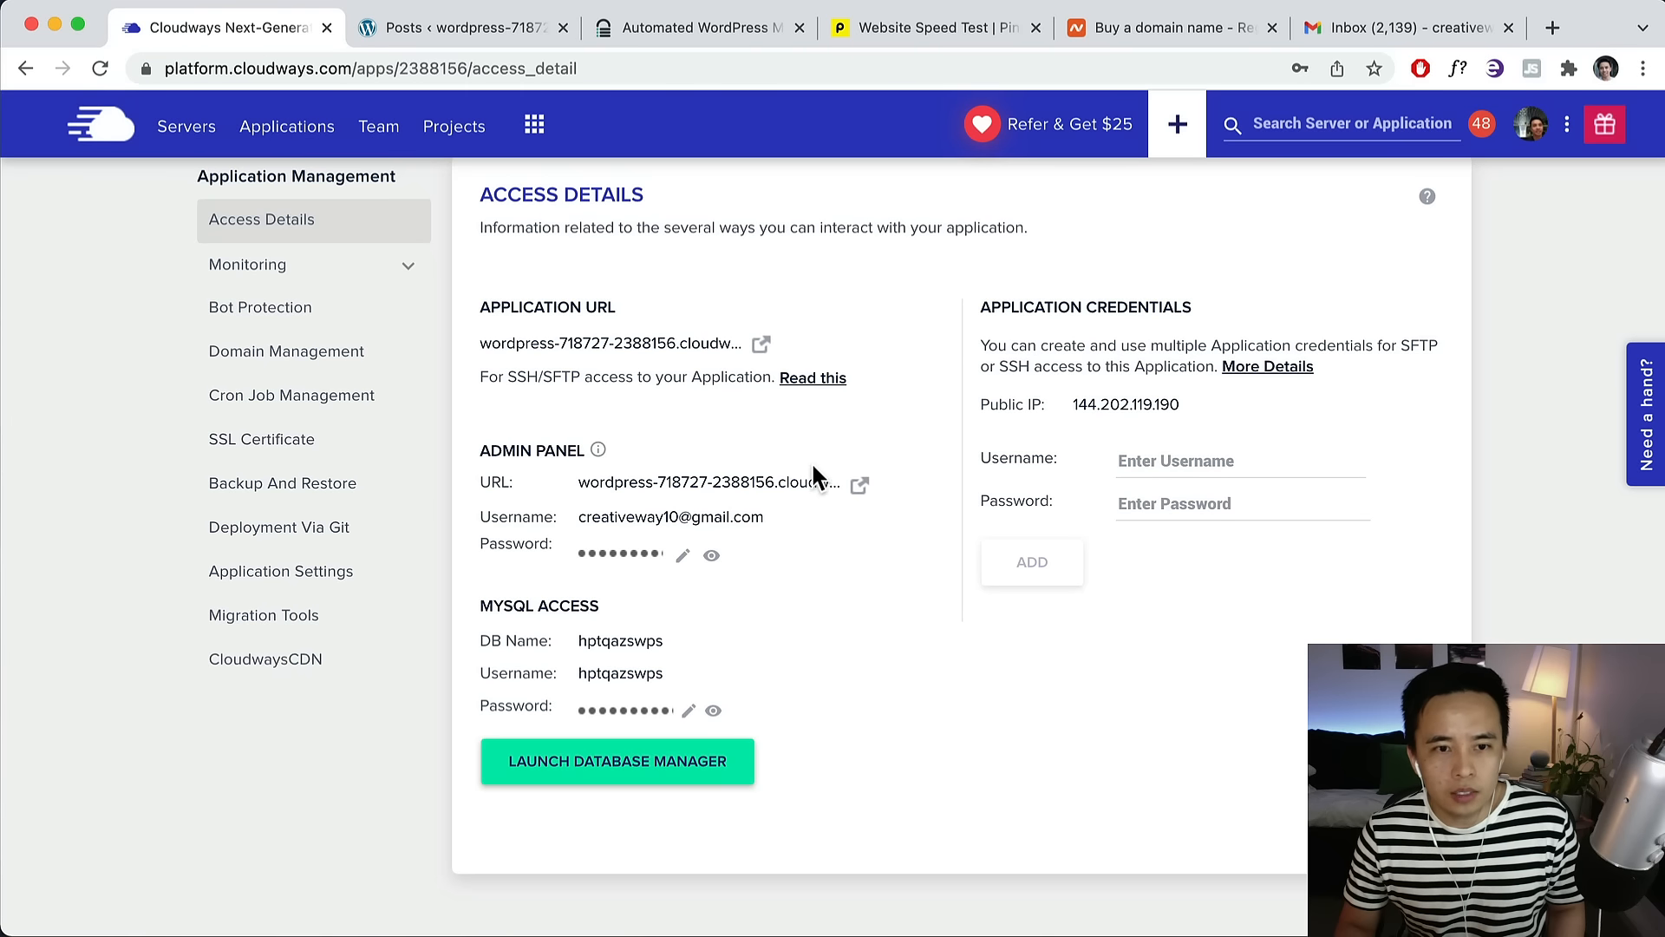
pyautogui.scroll(1, 814, 467)
pyautogui.scroll(2, 813, 466)
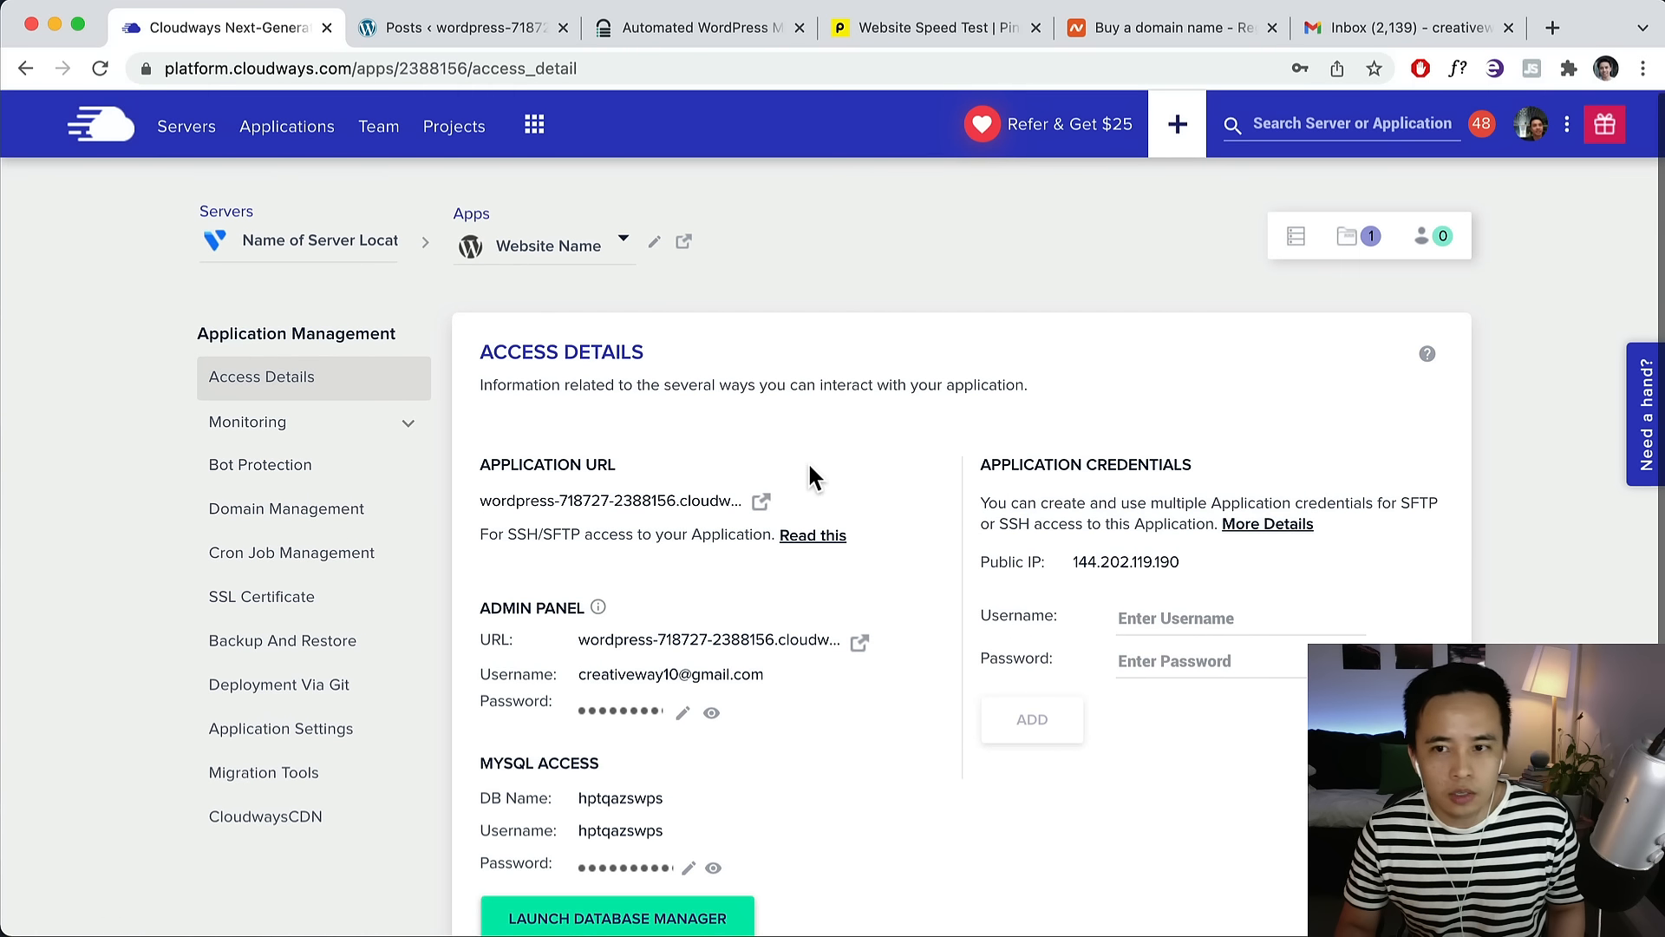
pyautogui.click(1296, 238)
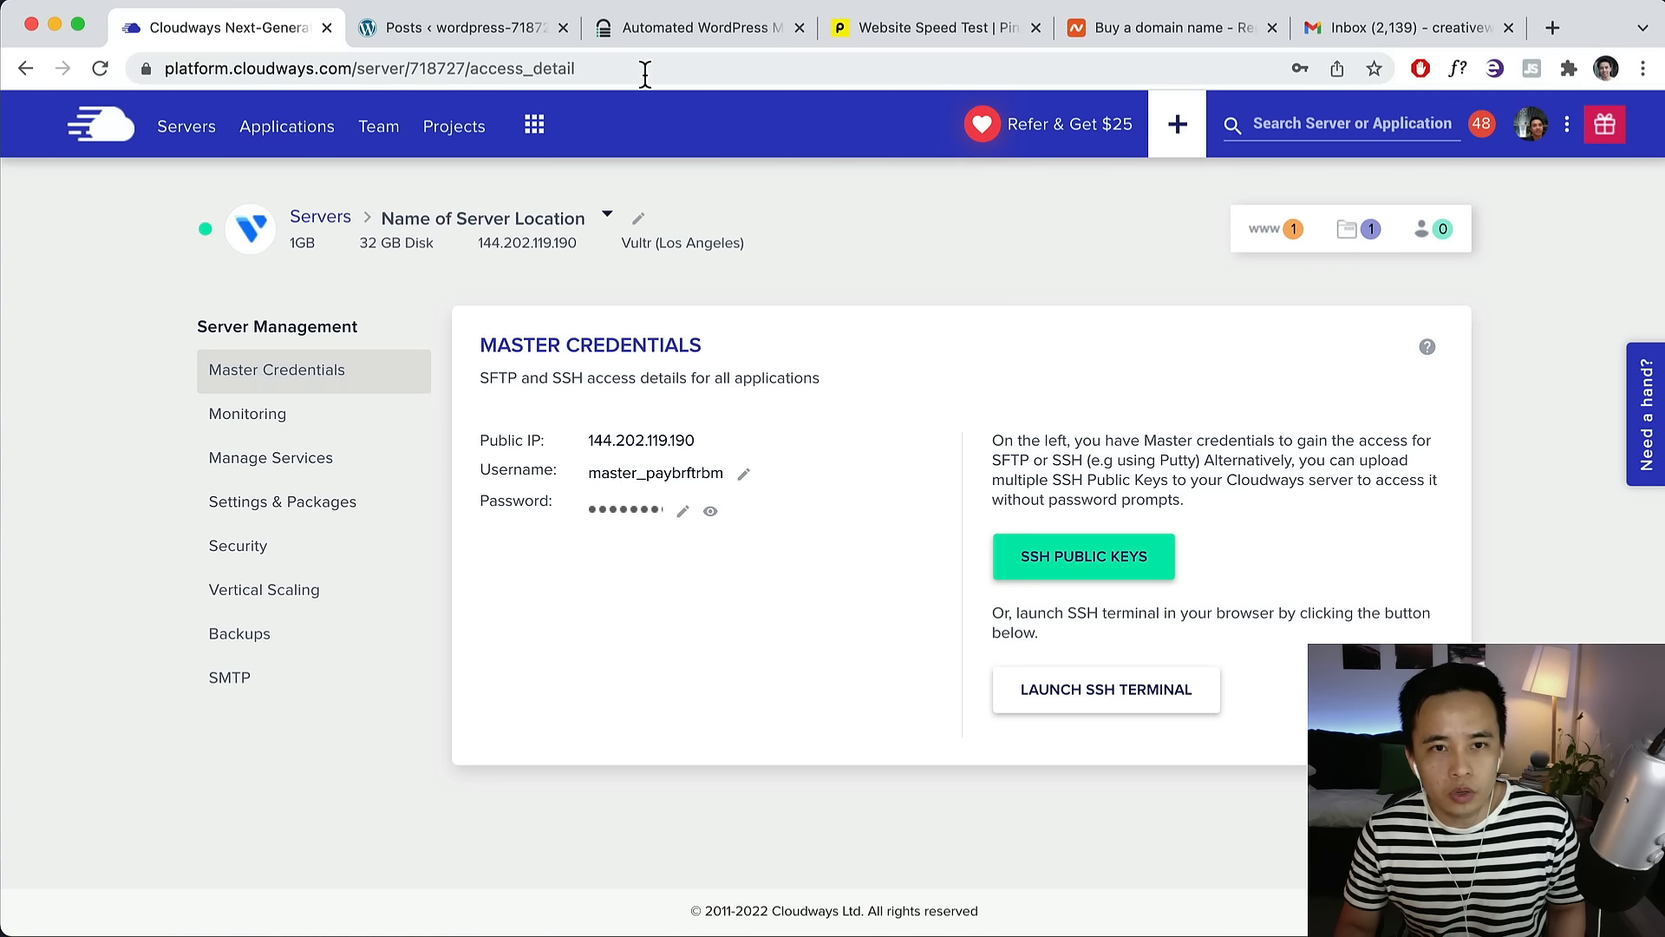
pyautogui.click(636, 30)
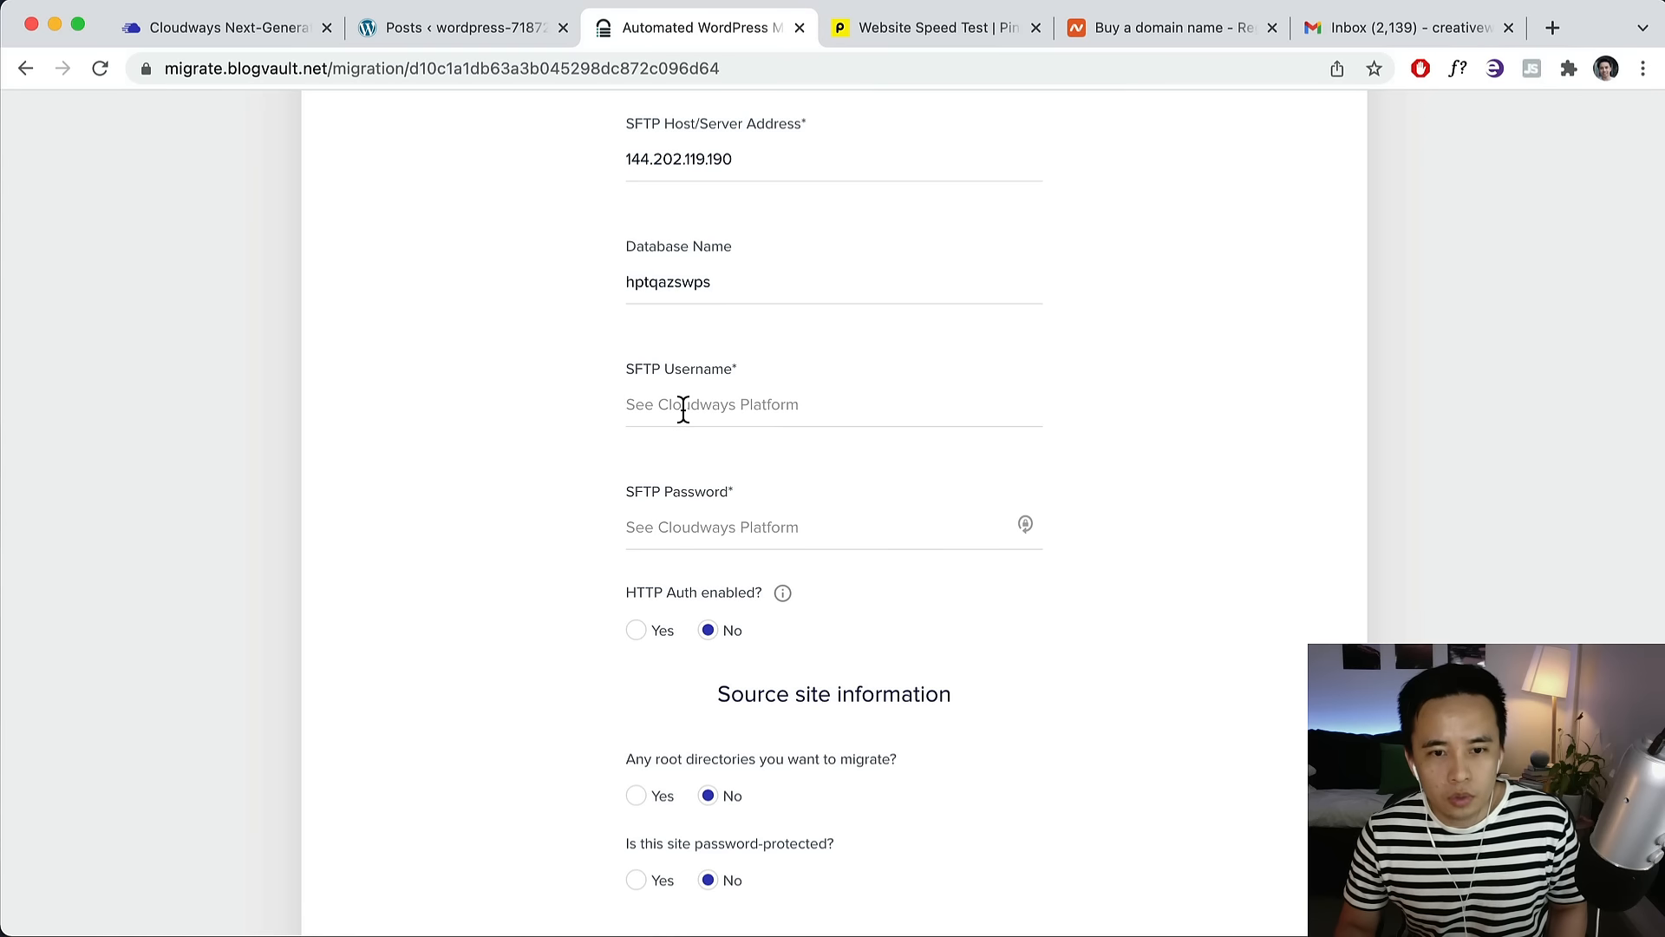
pyautogui.click(684, 407)
pyautogui.press('cmd+v')
# Fill the SFTP password with the server's master password from Cloudways.
pyautogui.click(699, 525)
pyautogui.click(240, 31)
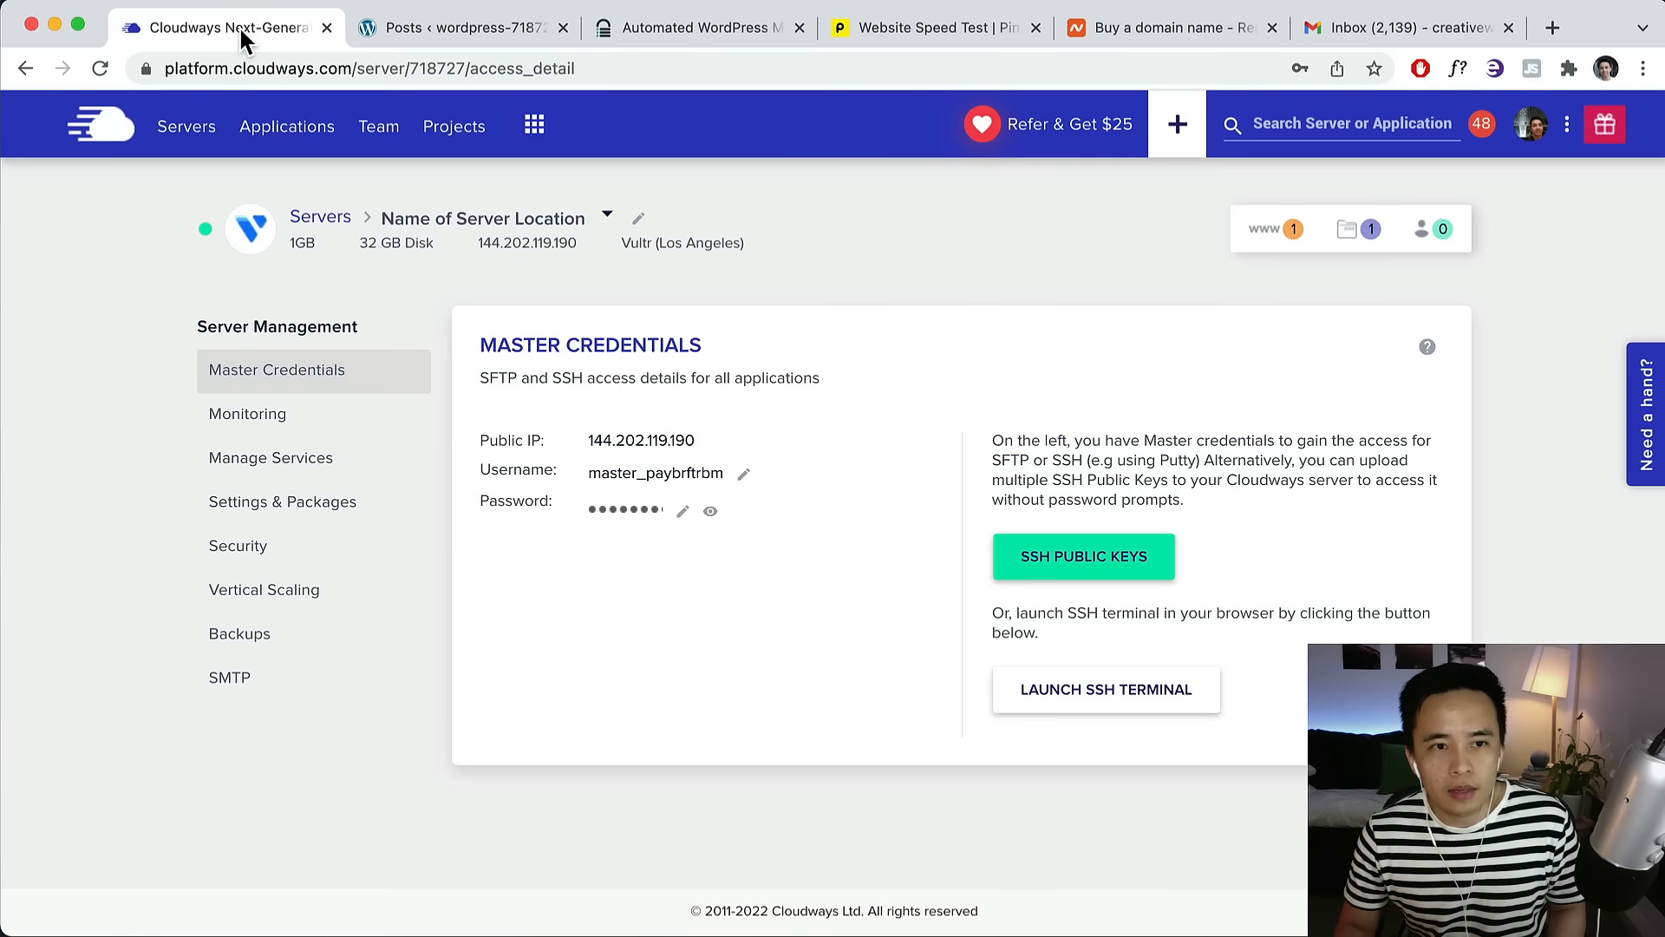
pyautogui.click(619, 512)
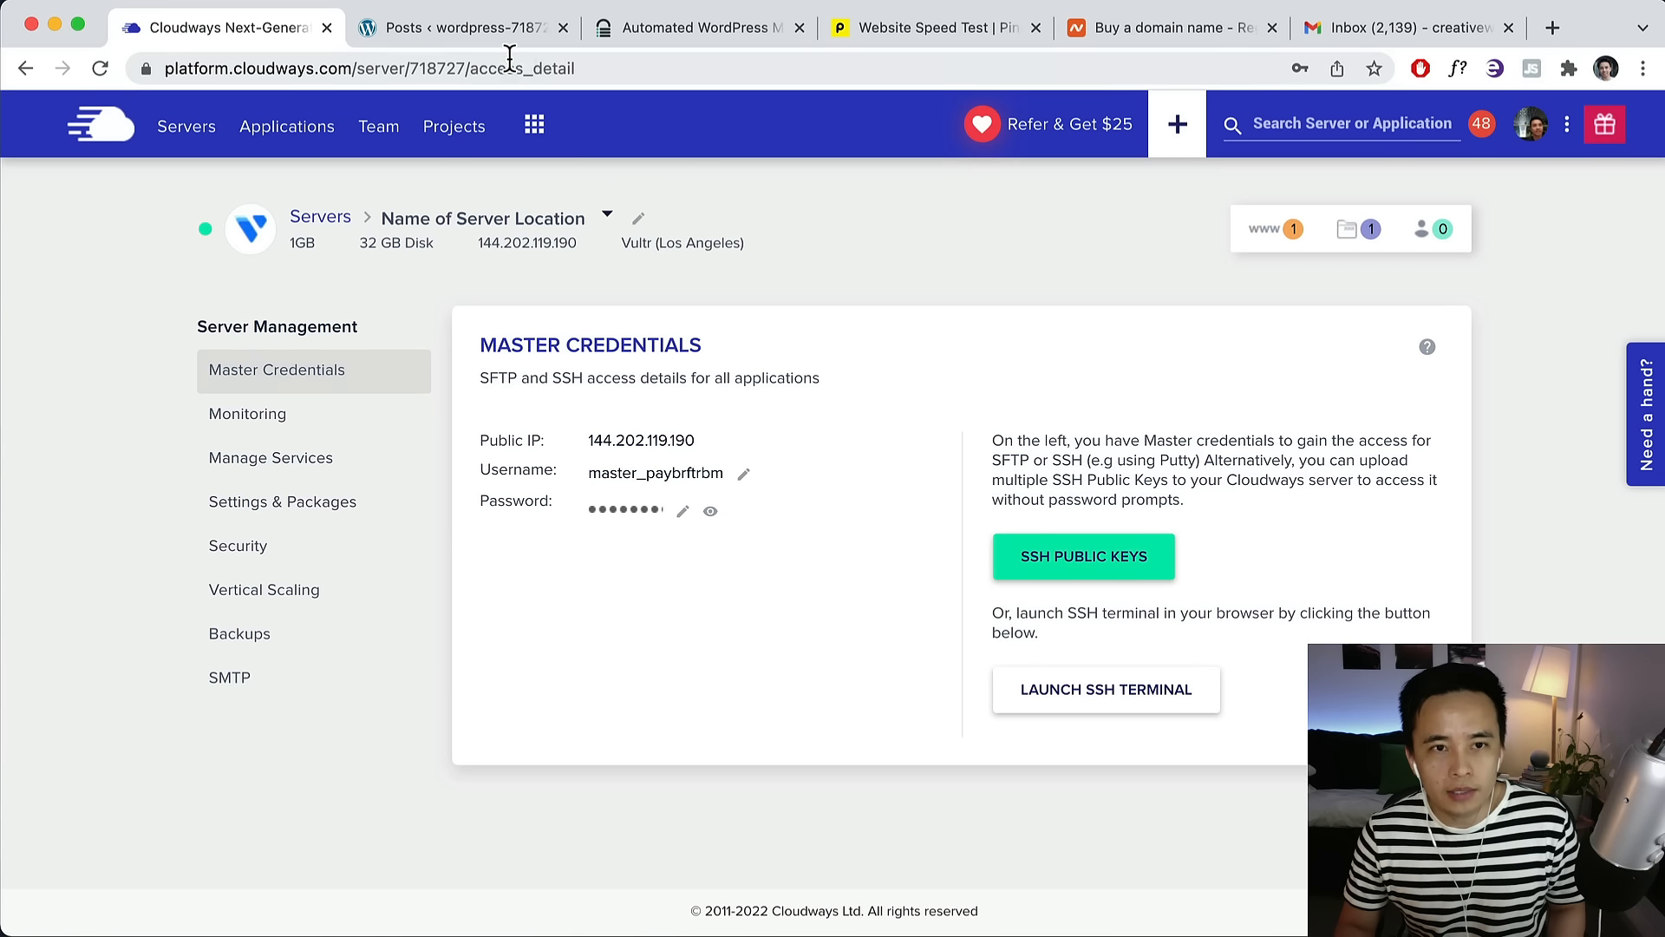
pyautogui.click(651, 28)
pyautogui.press('cmd+v')
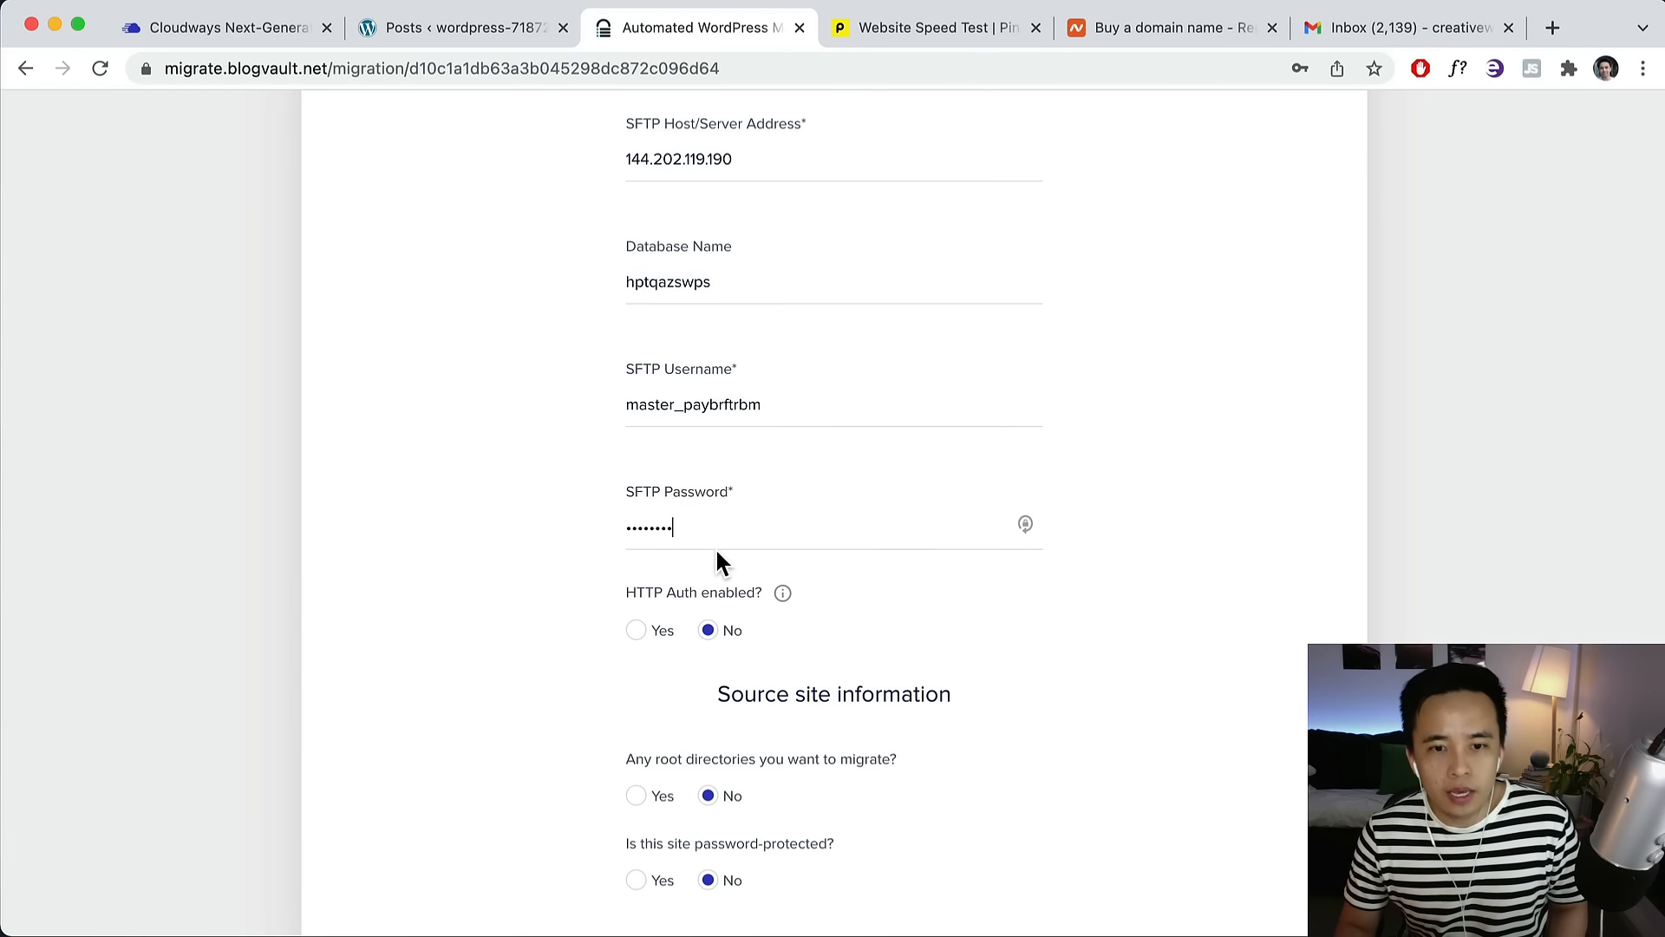
# Leave root directories and password protection at No and launch the migration.
pyautogui.scroll(-2, 694, 607)
pyautogui.moveTo(783, 531)
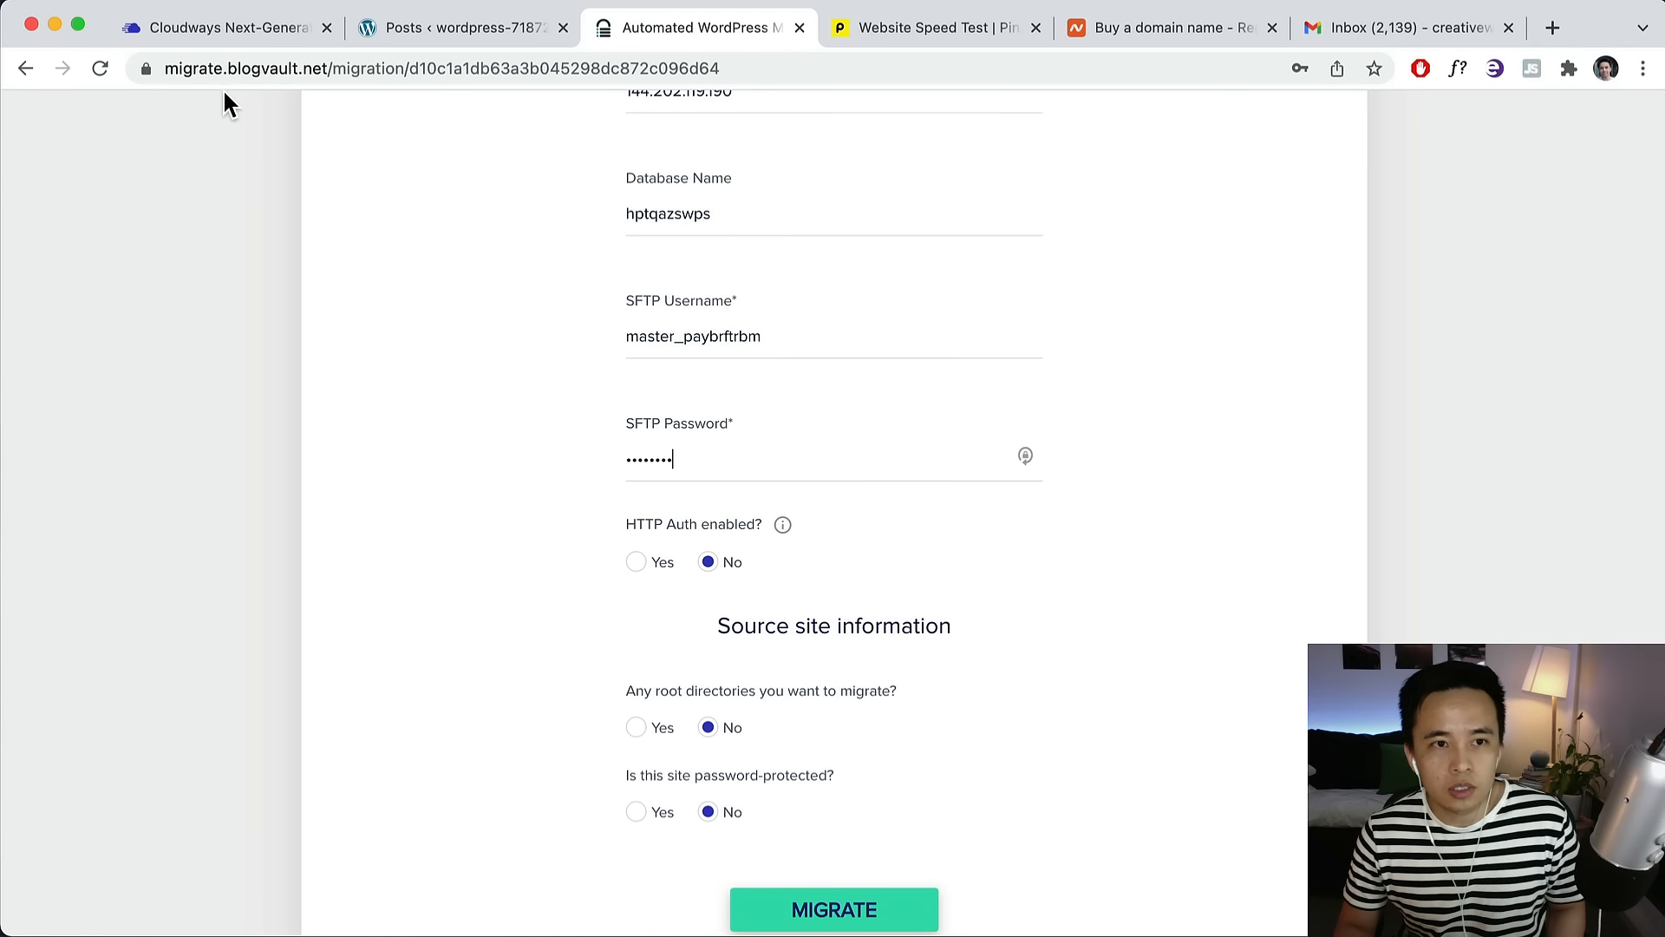
pyautogui.scroll(-3, 785, 542)
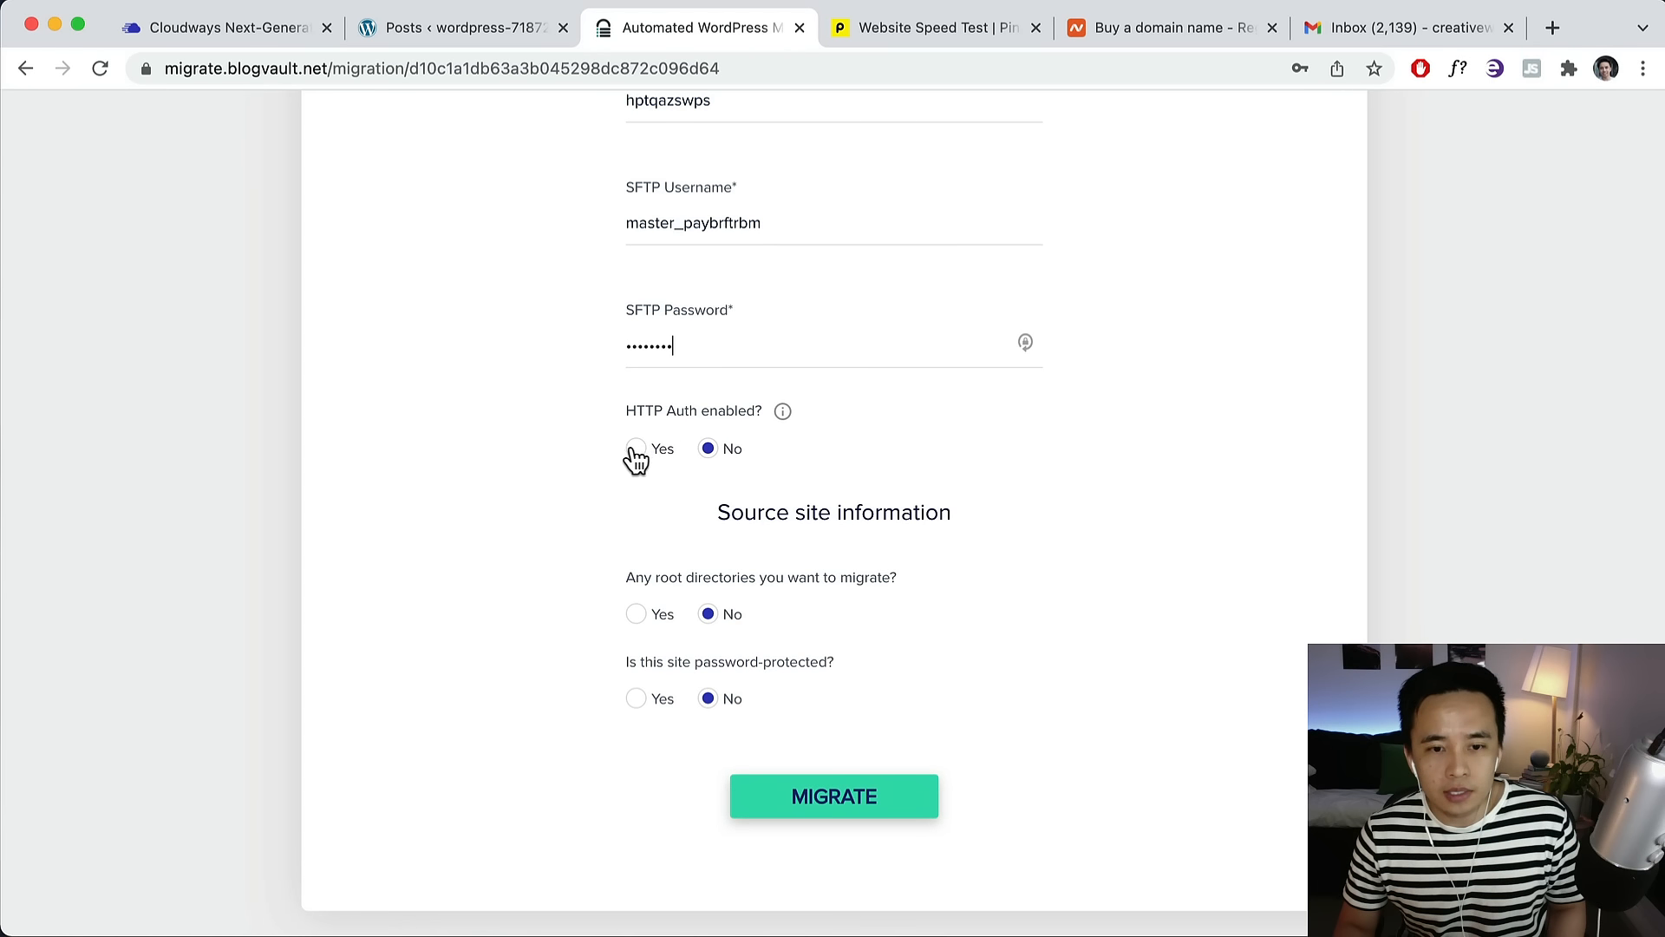
pyautogui.scroll(-3, 902, 416)
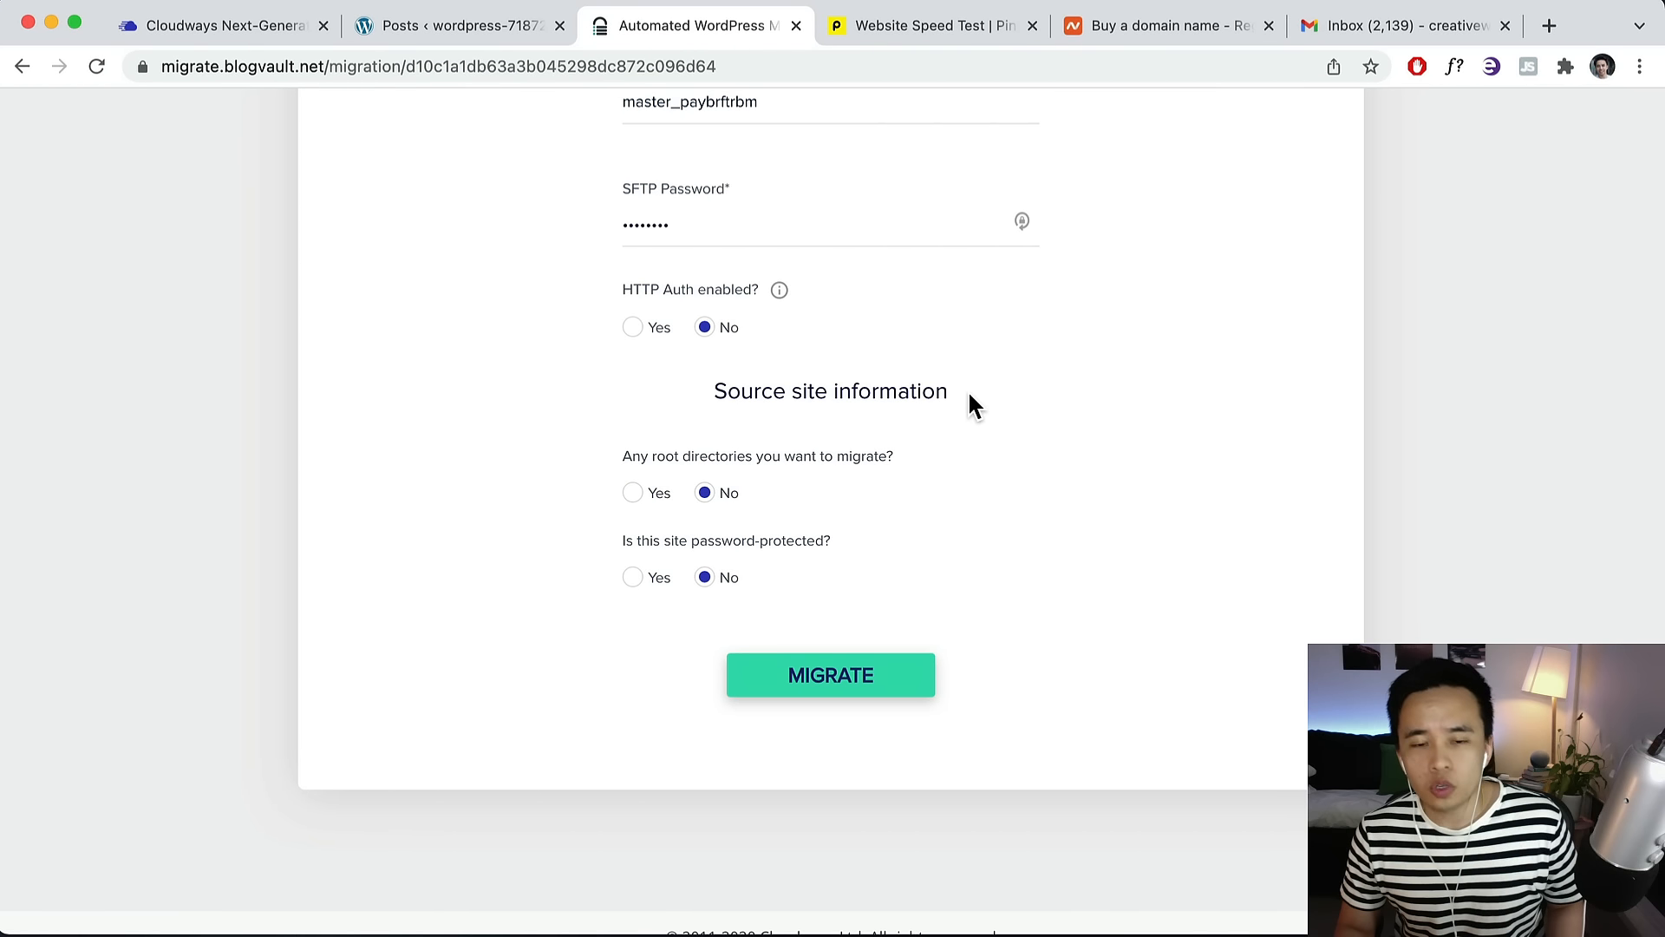
pyautogui.moveTo(970, 402); pyautogui.dragTo(709, 392)
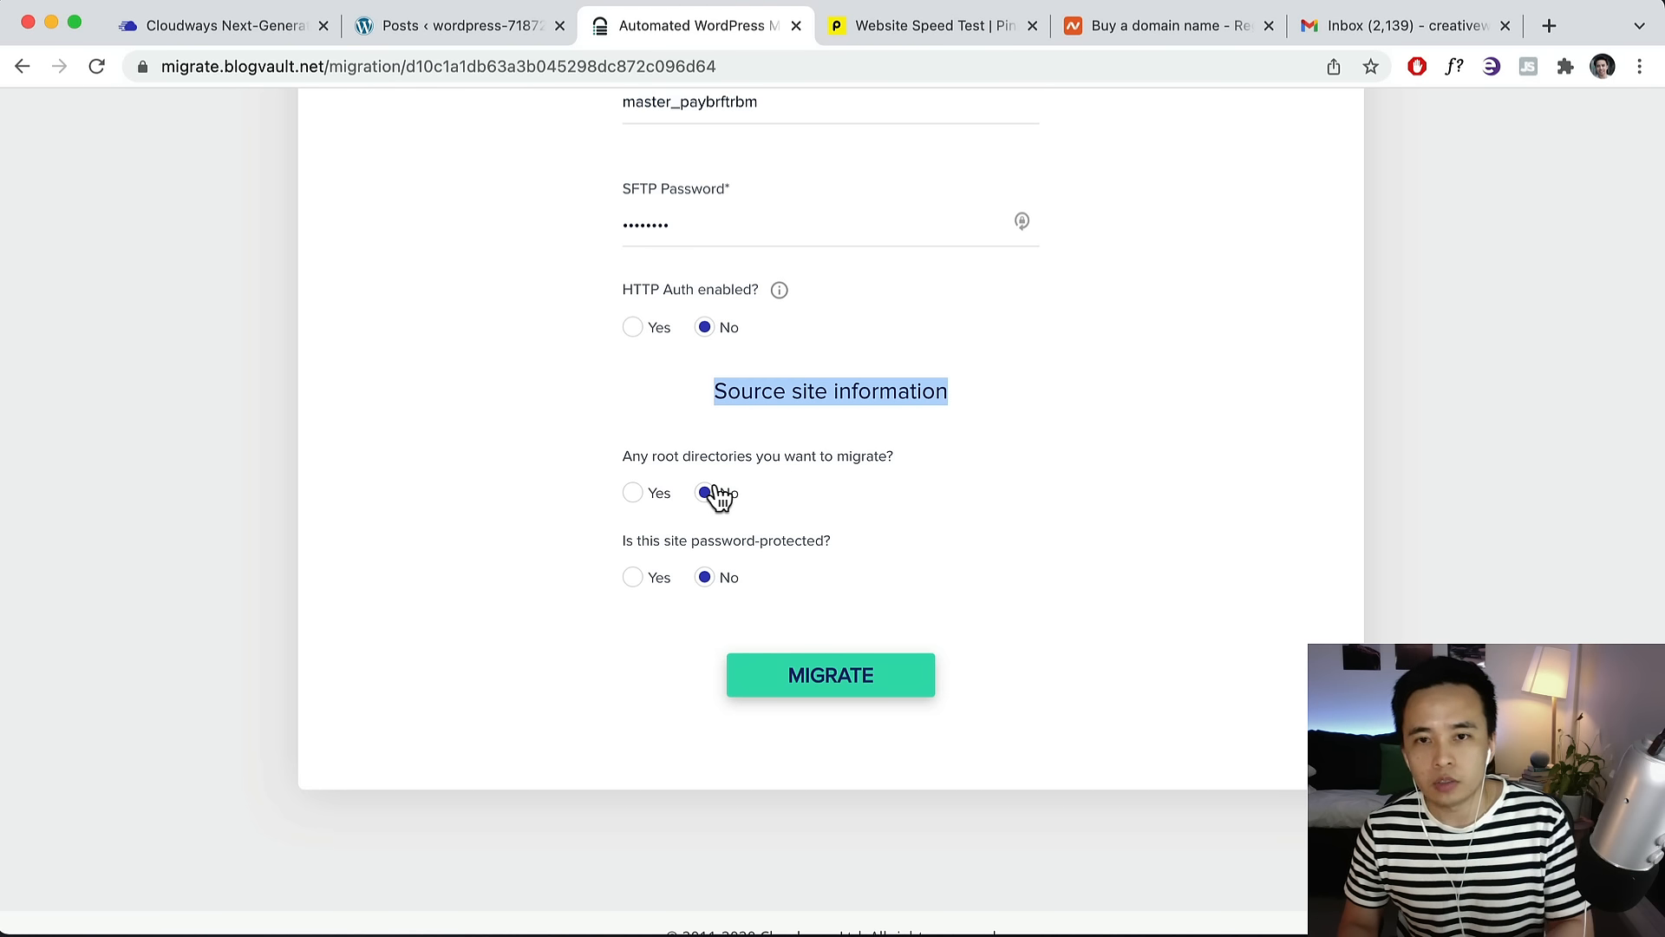
pyautogui.click(636, 492)
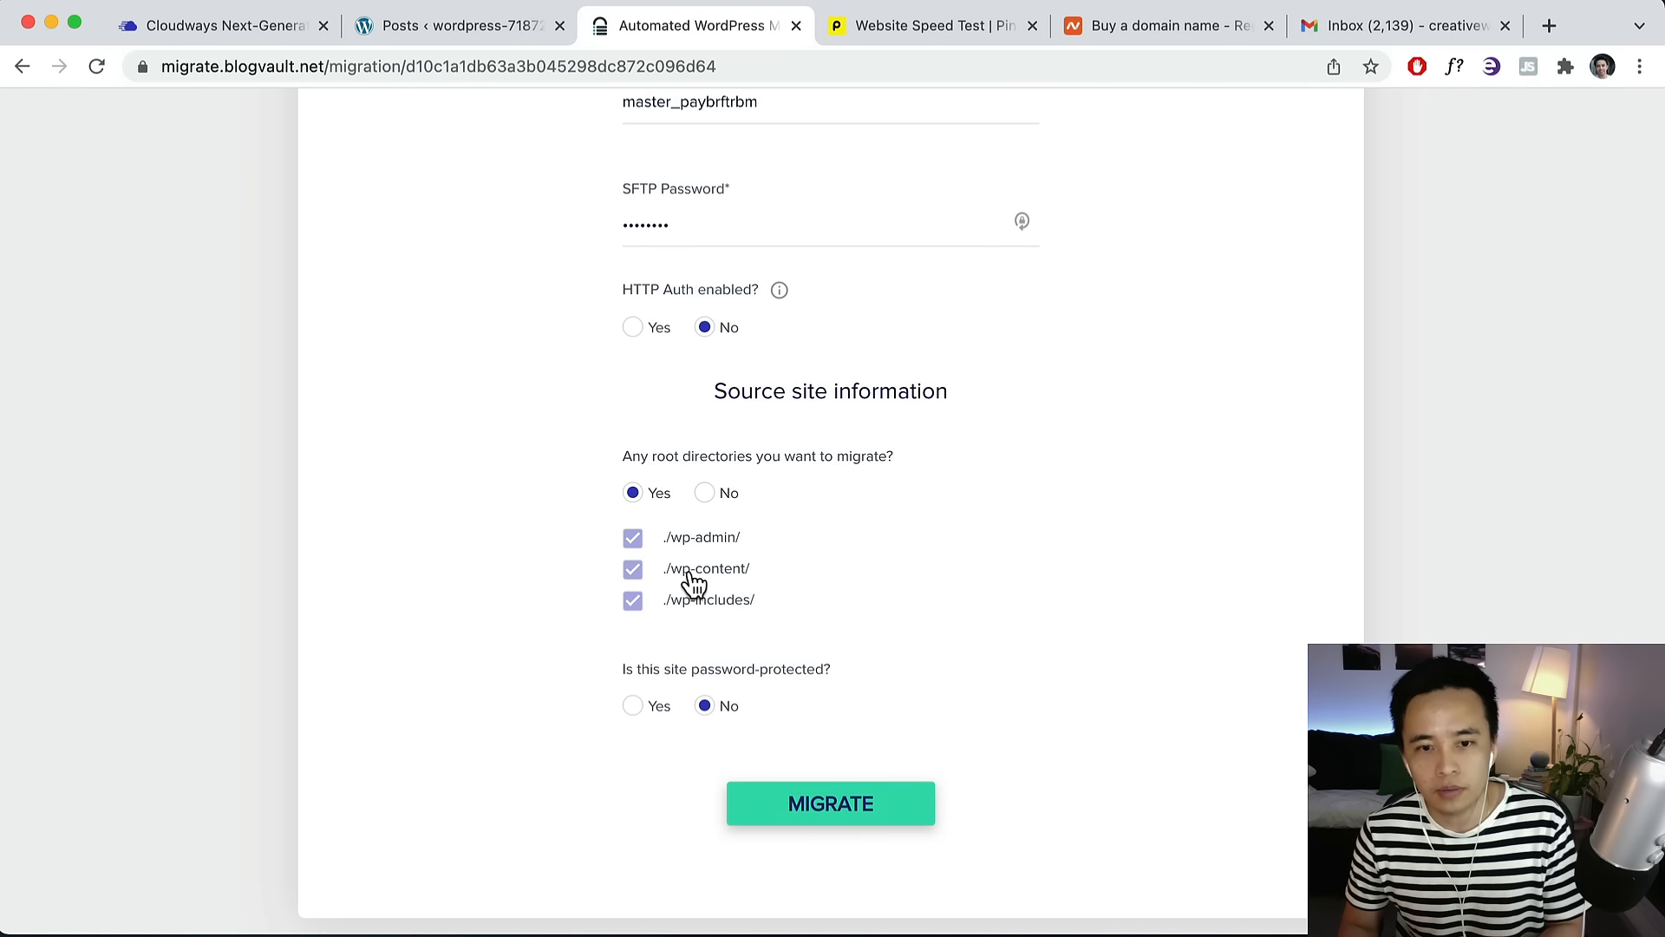
pyautogui.click(705, 494)
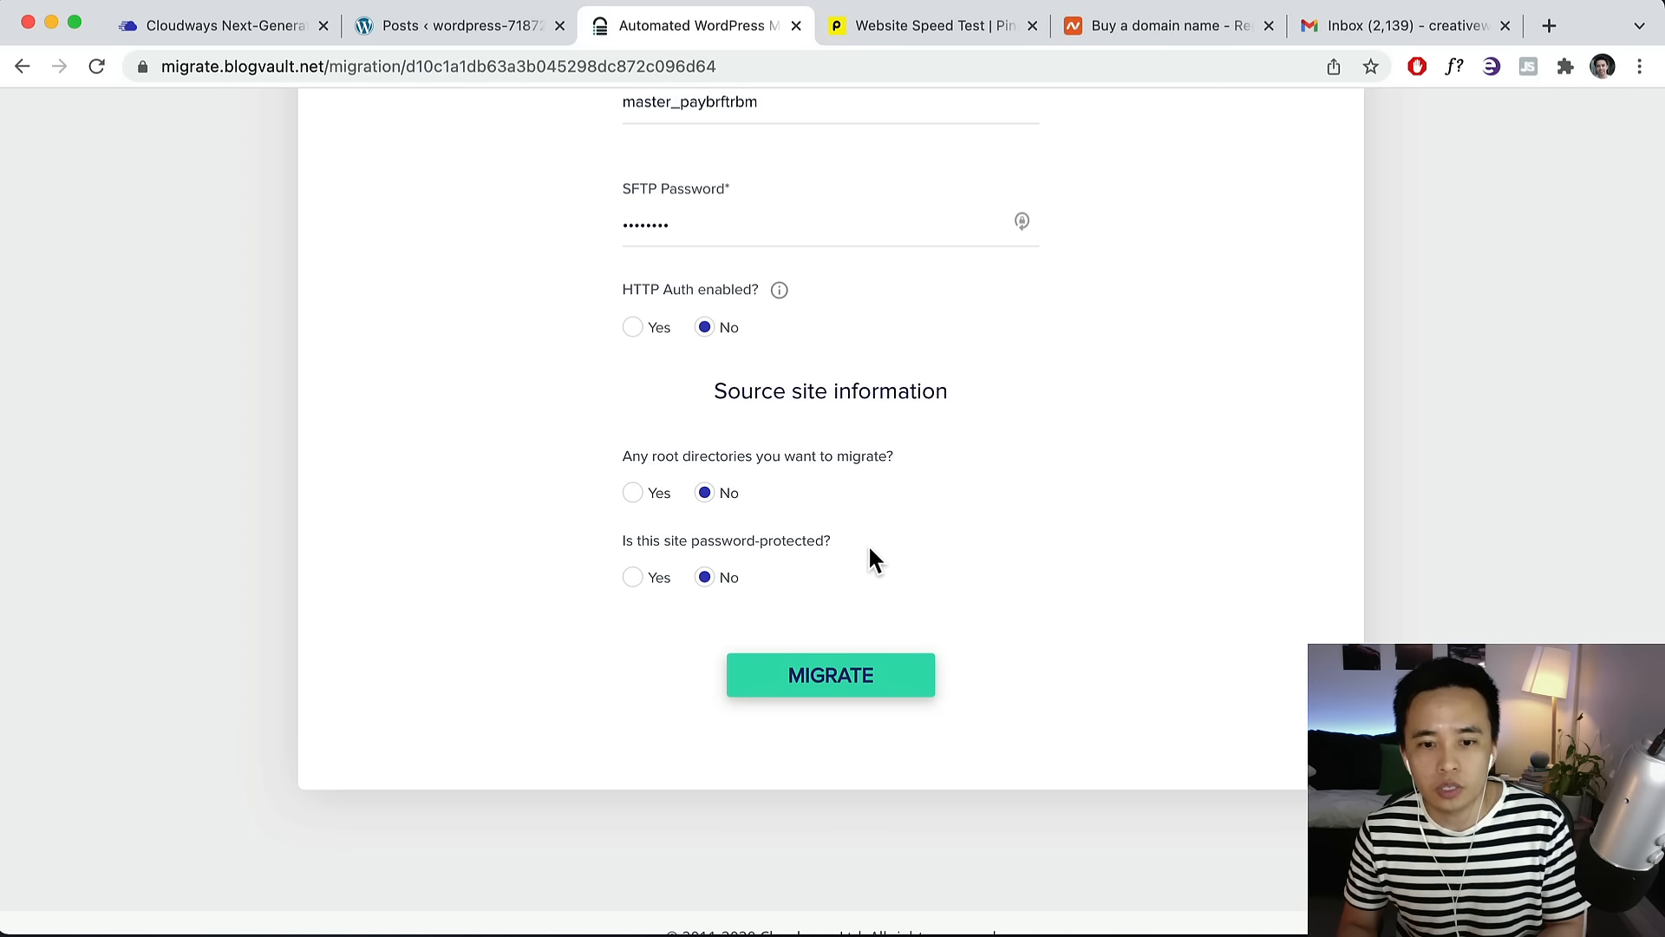
pyautogui.scroll(7, 870, 557)
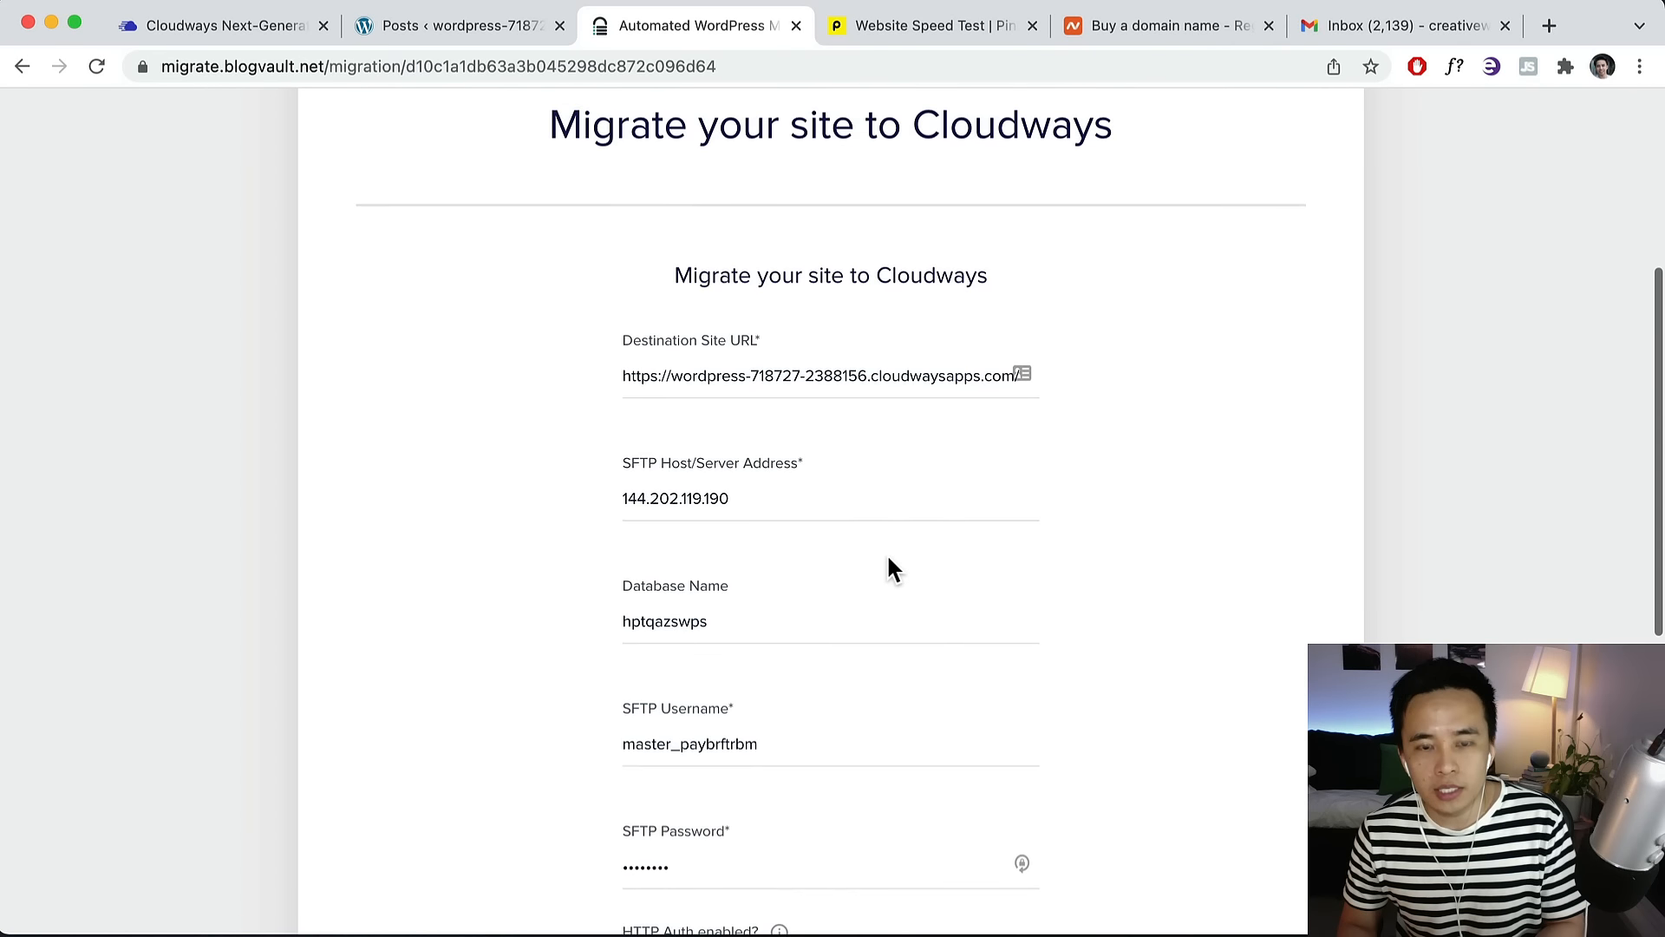
pyautogui.scroll(-7, 889, 569)
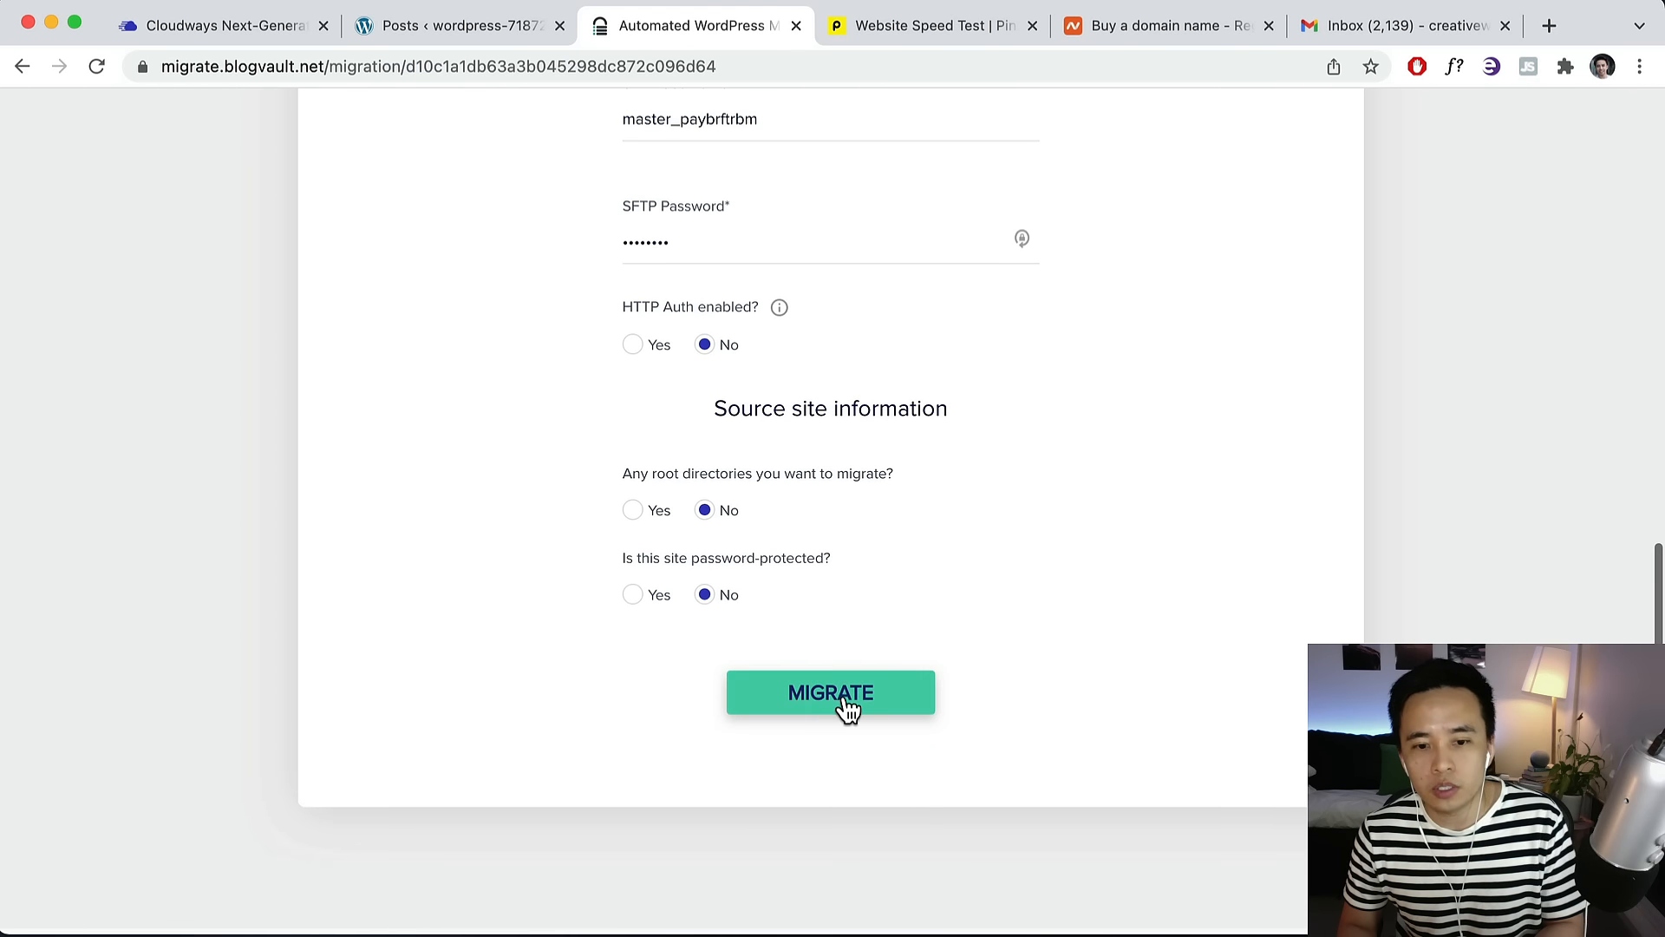
pyautogui.click(845, 706)
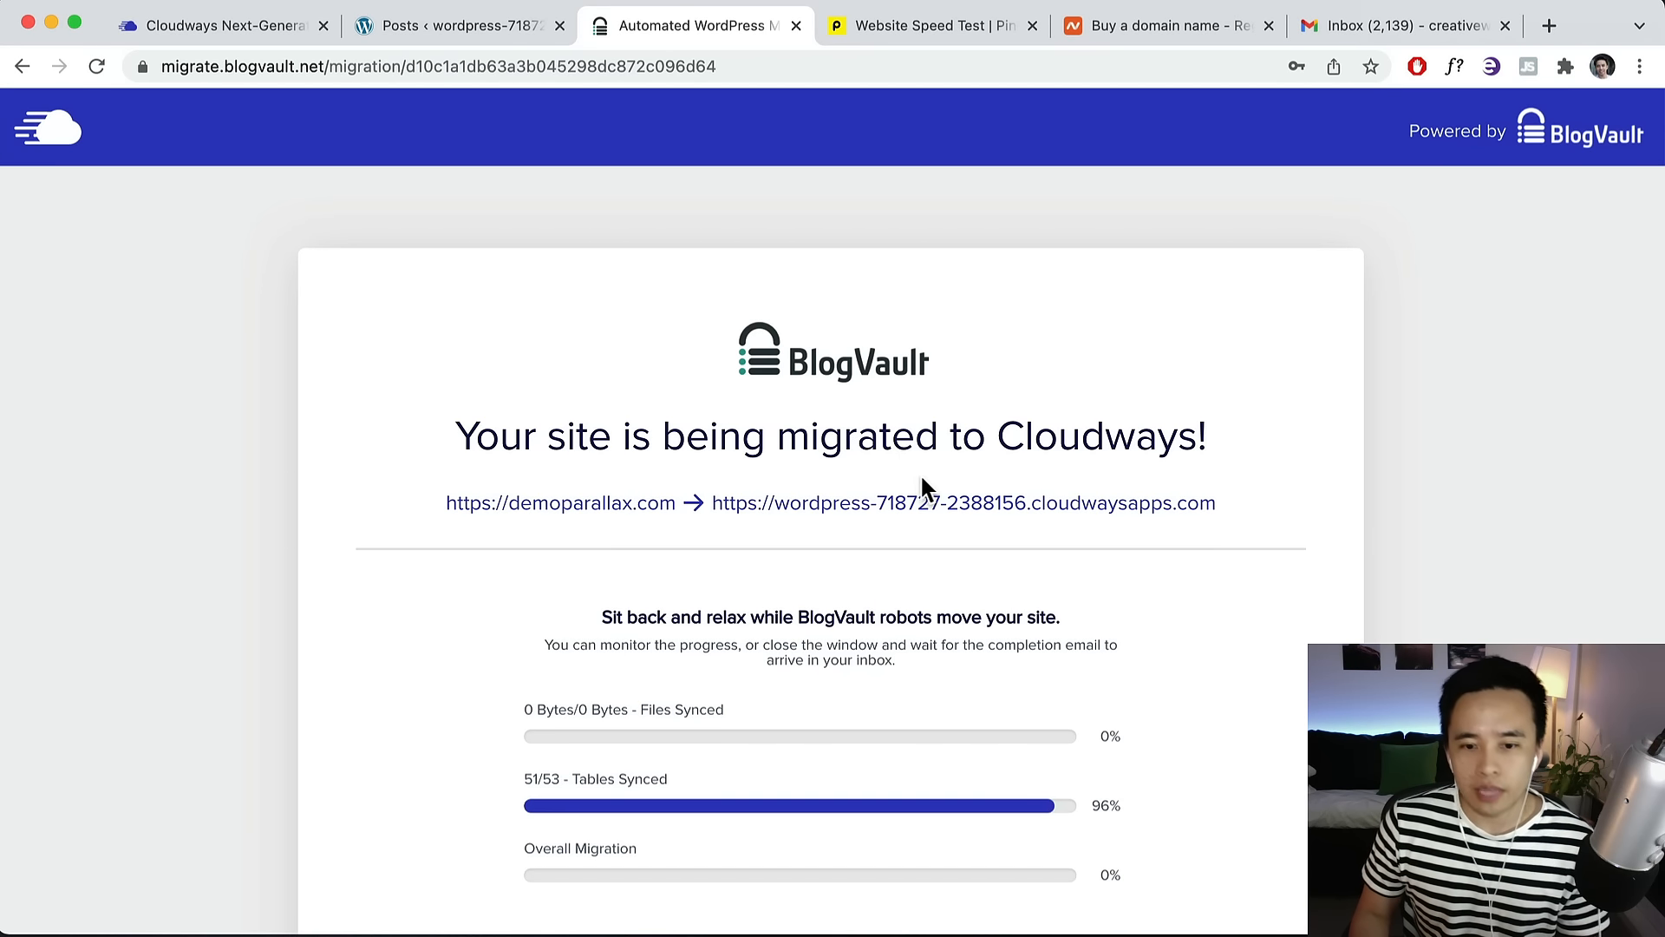
# Follow the migration progress until BlogVault reports all 53 tables synced and complete.
pyautogui.scroll(-4, 922, 478)
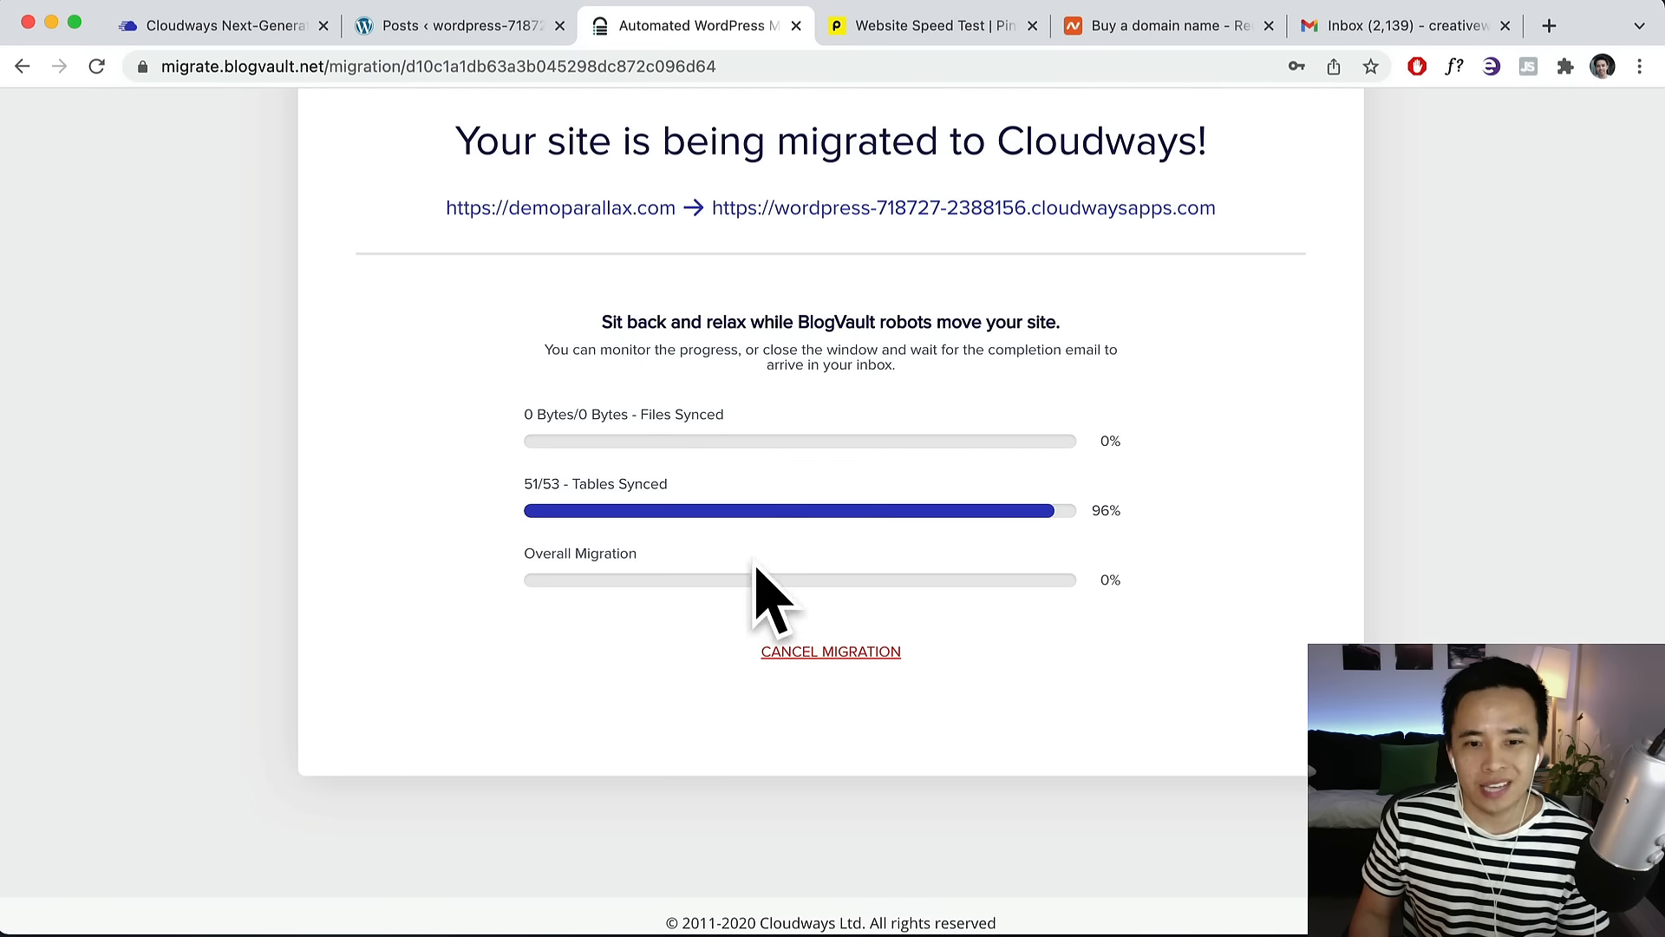
pyautogui.scroll(2, 780, 503)
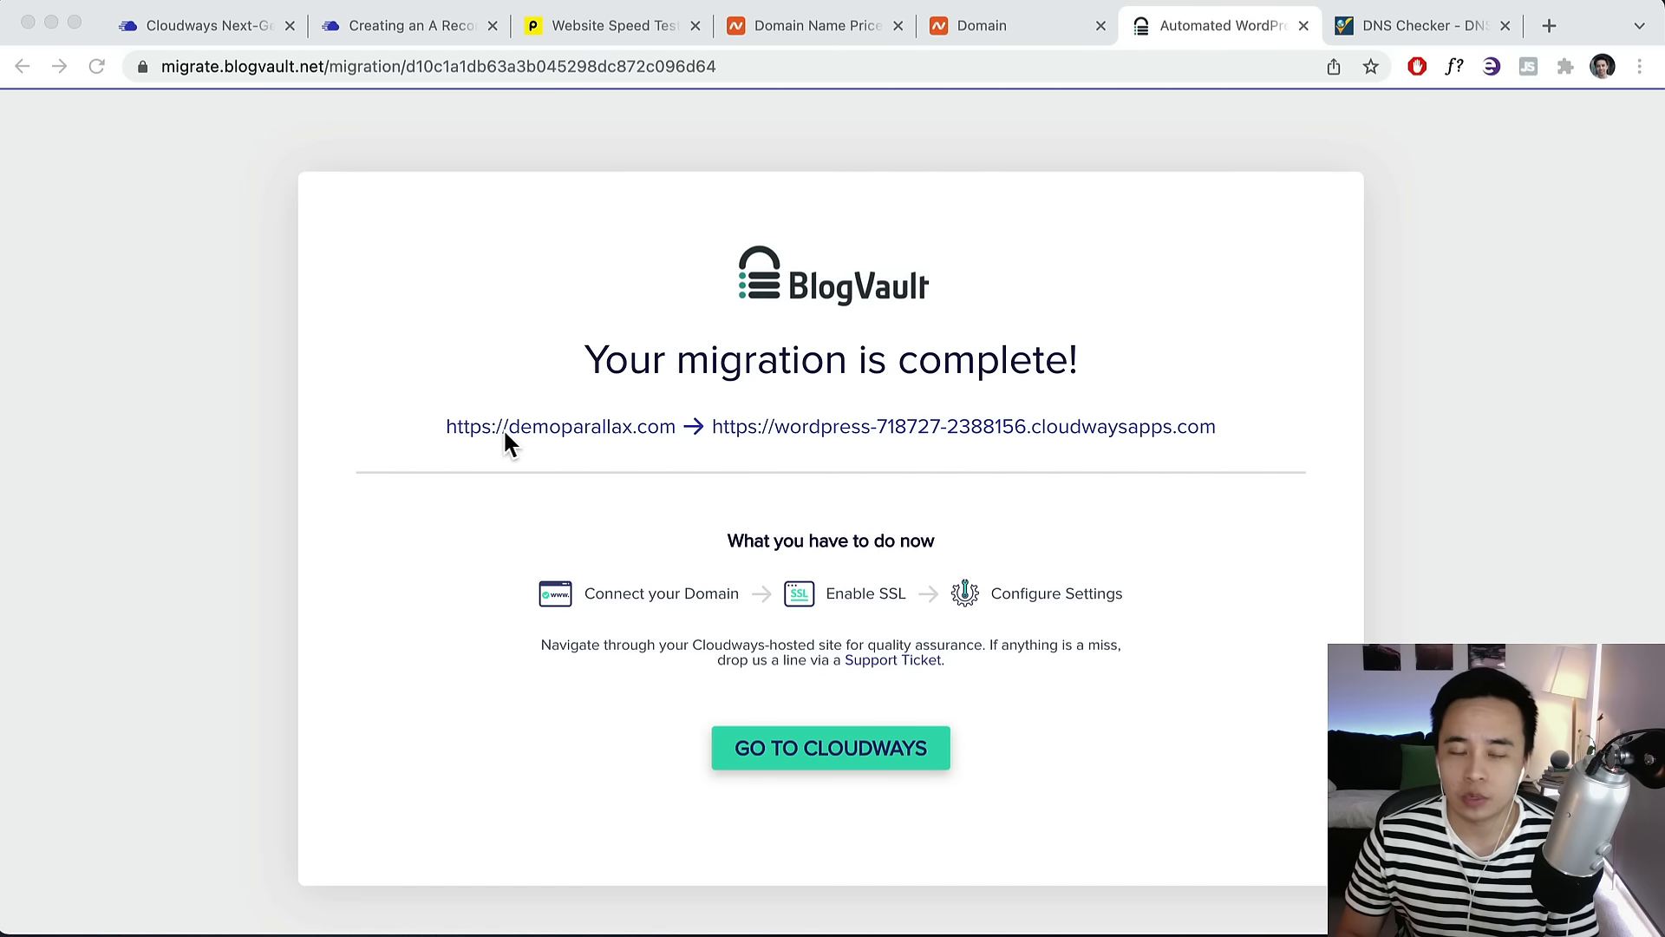
# Compare the migrated site at its cloudwaysapps.com address with the original demoparallax.com homepage.
pyautogui.click(542, 429)
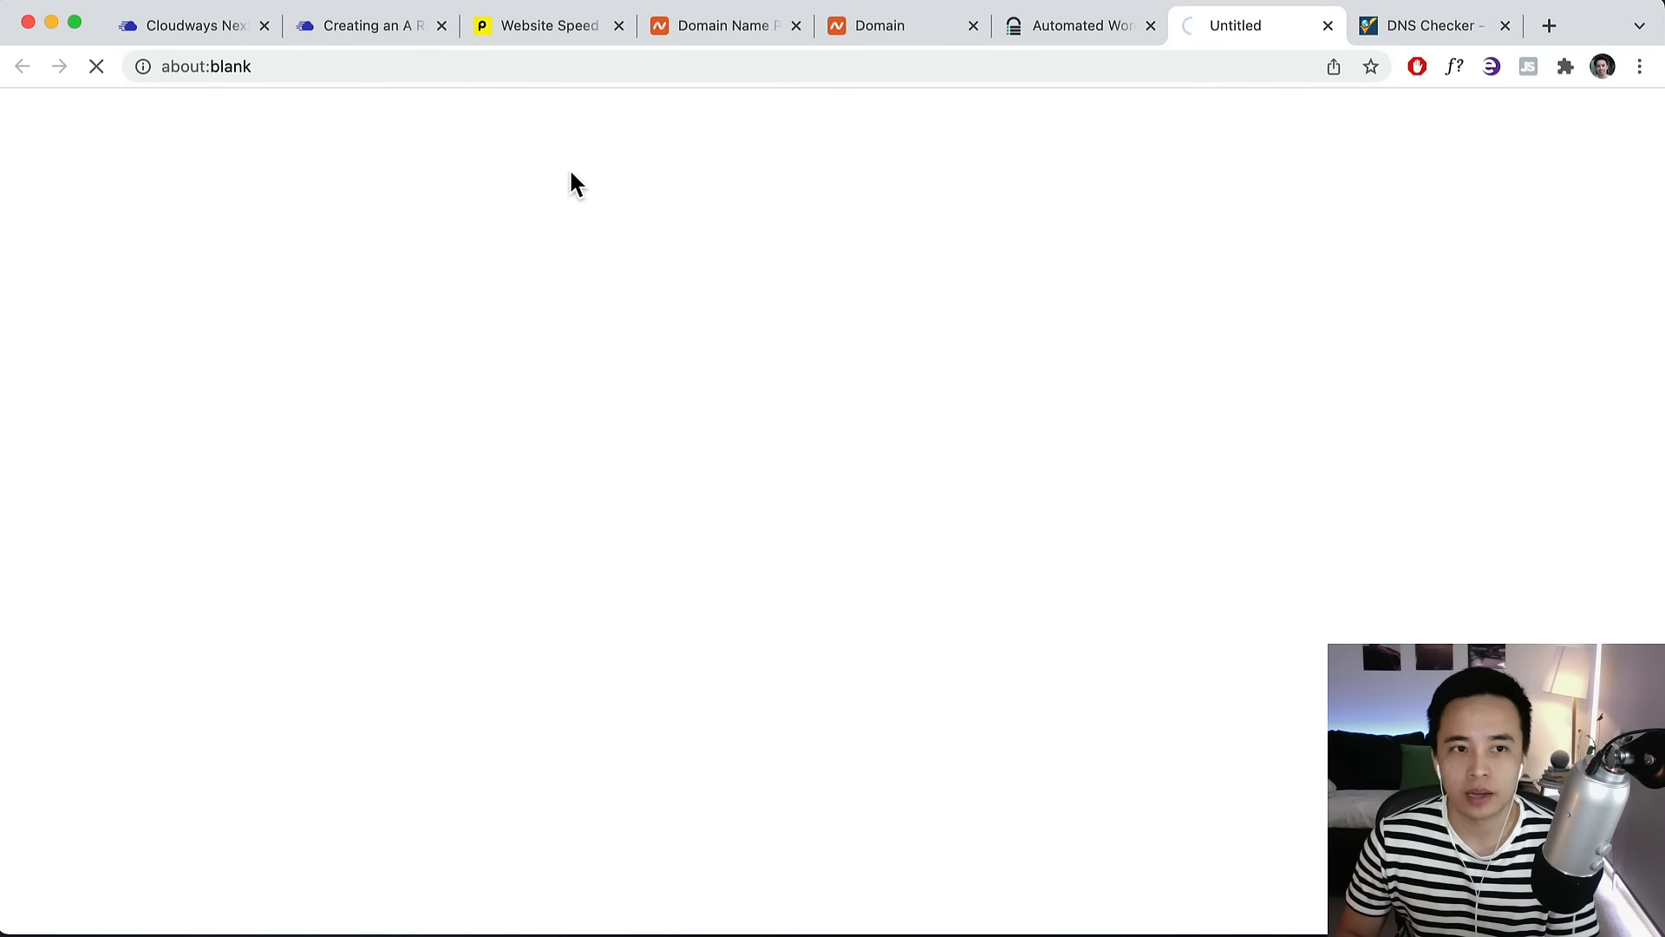
pyautogui.click(1072, 22)
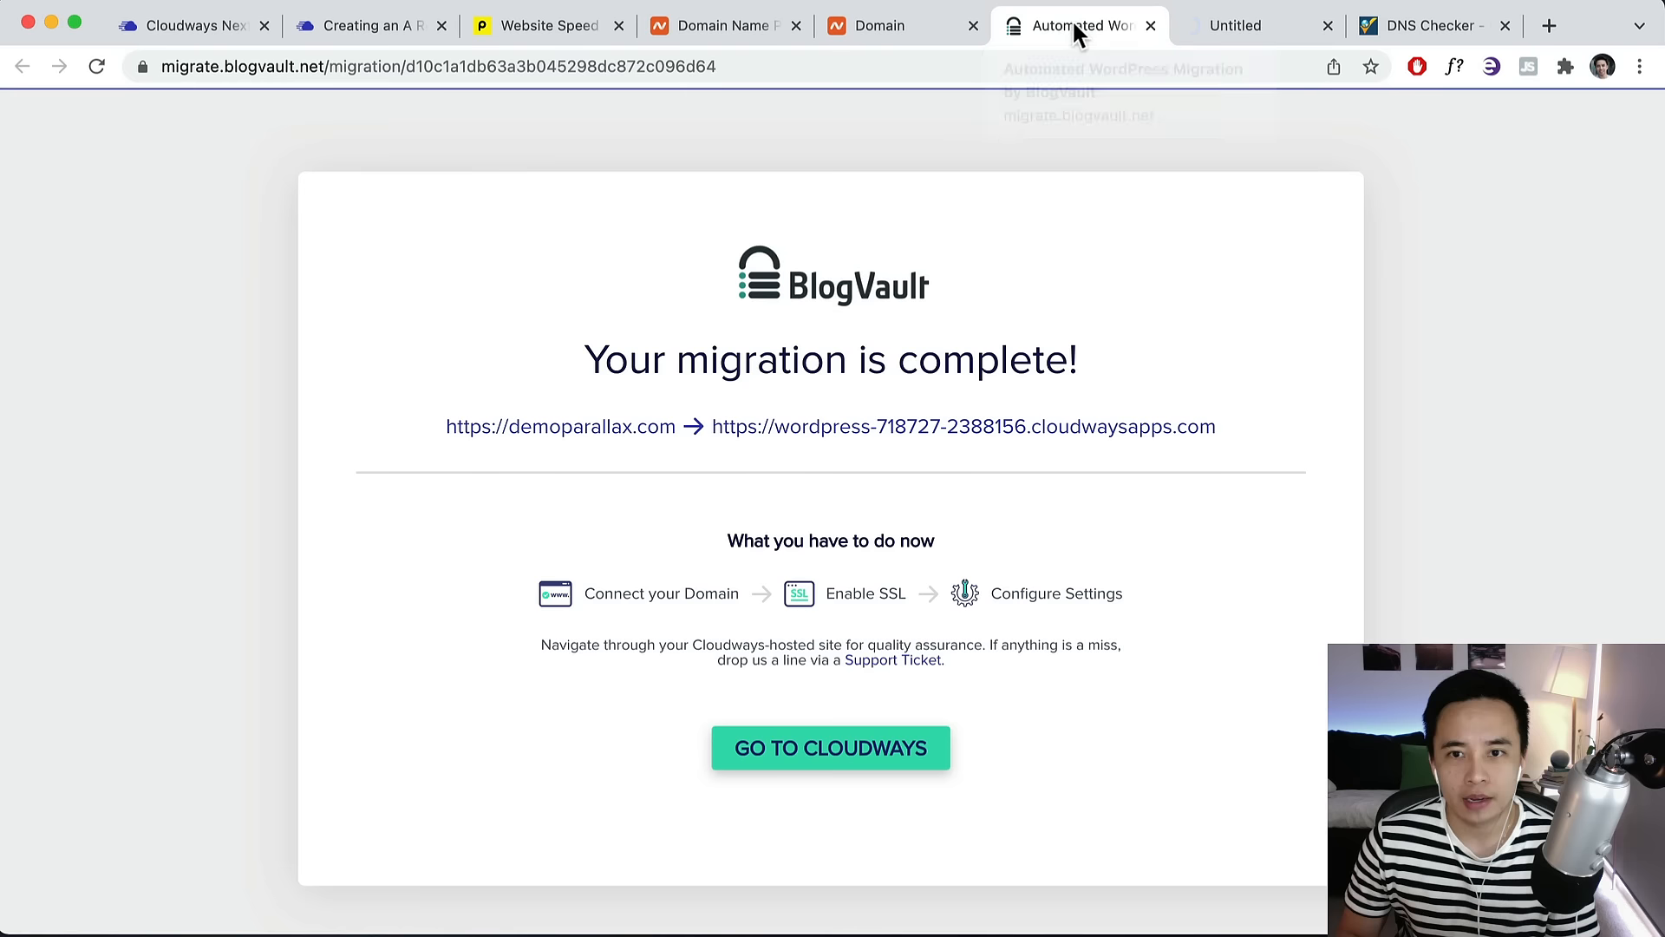
pyautogui.click(818, 434)
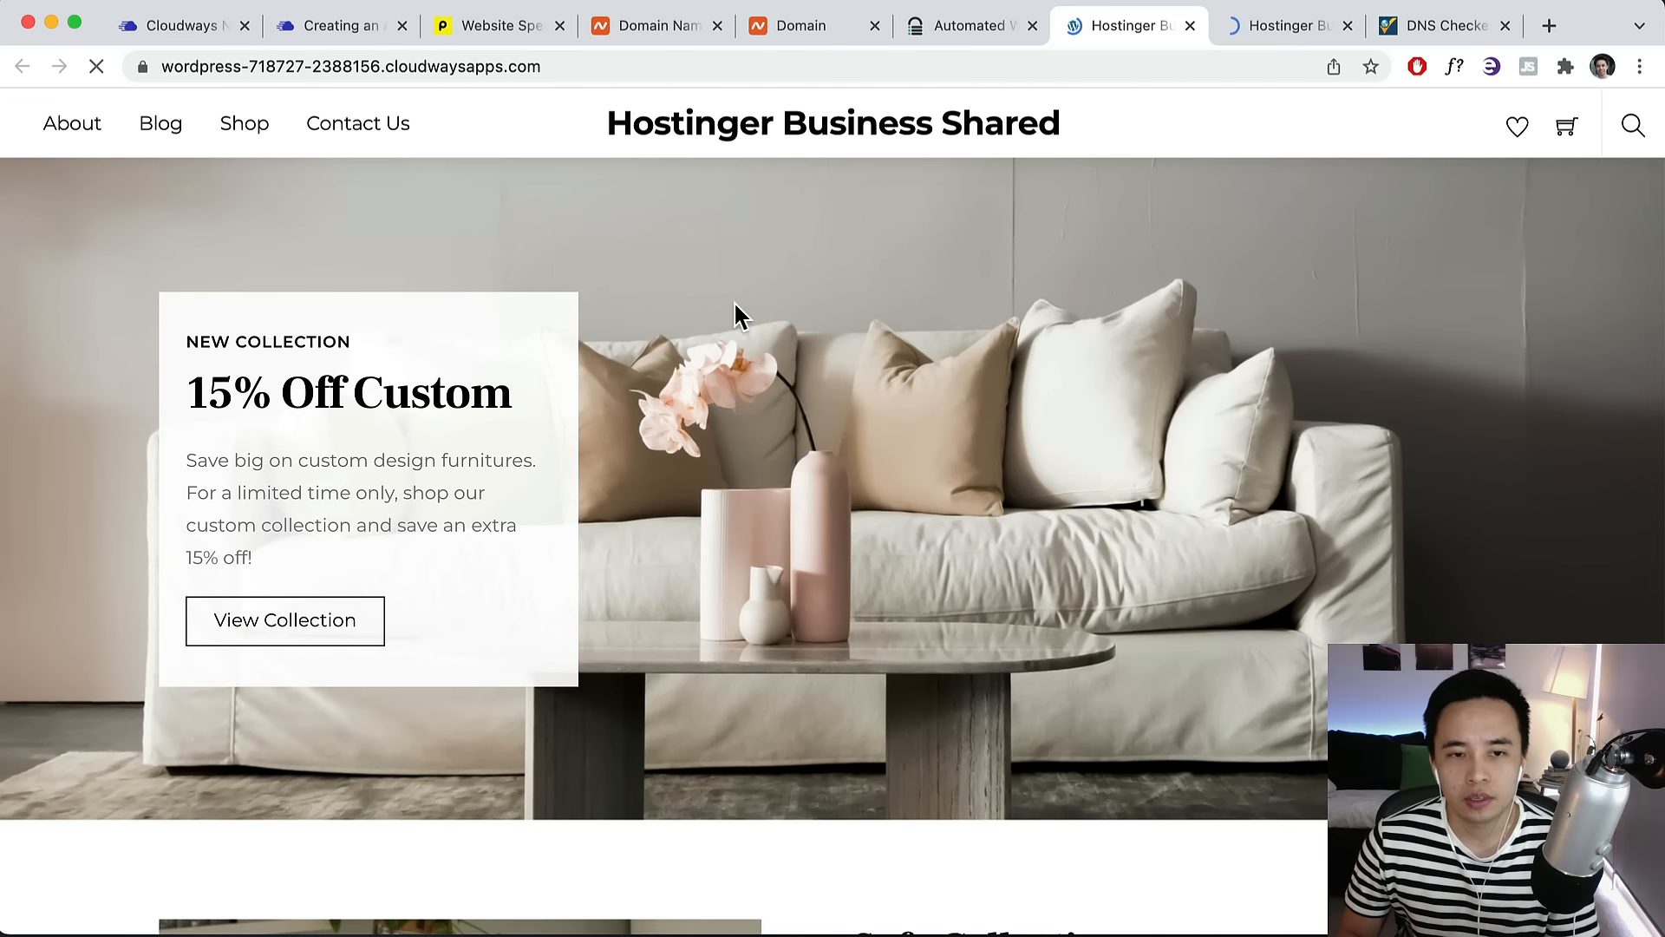
pyautogui.scroll(-10, 725, 260)
pyautogui.scroll(-5, 727, 265)
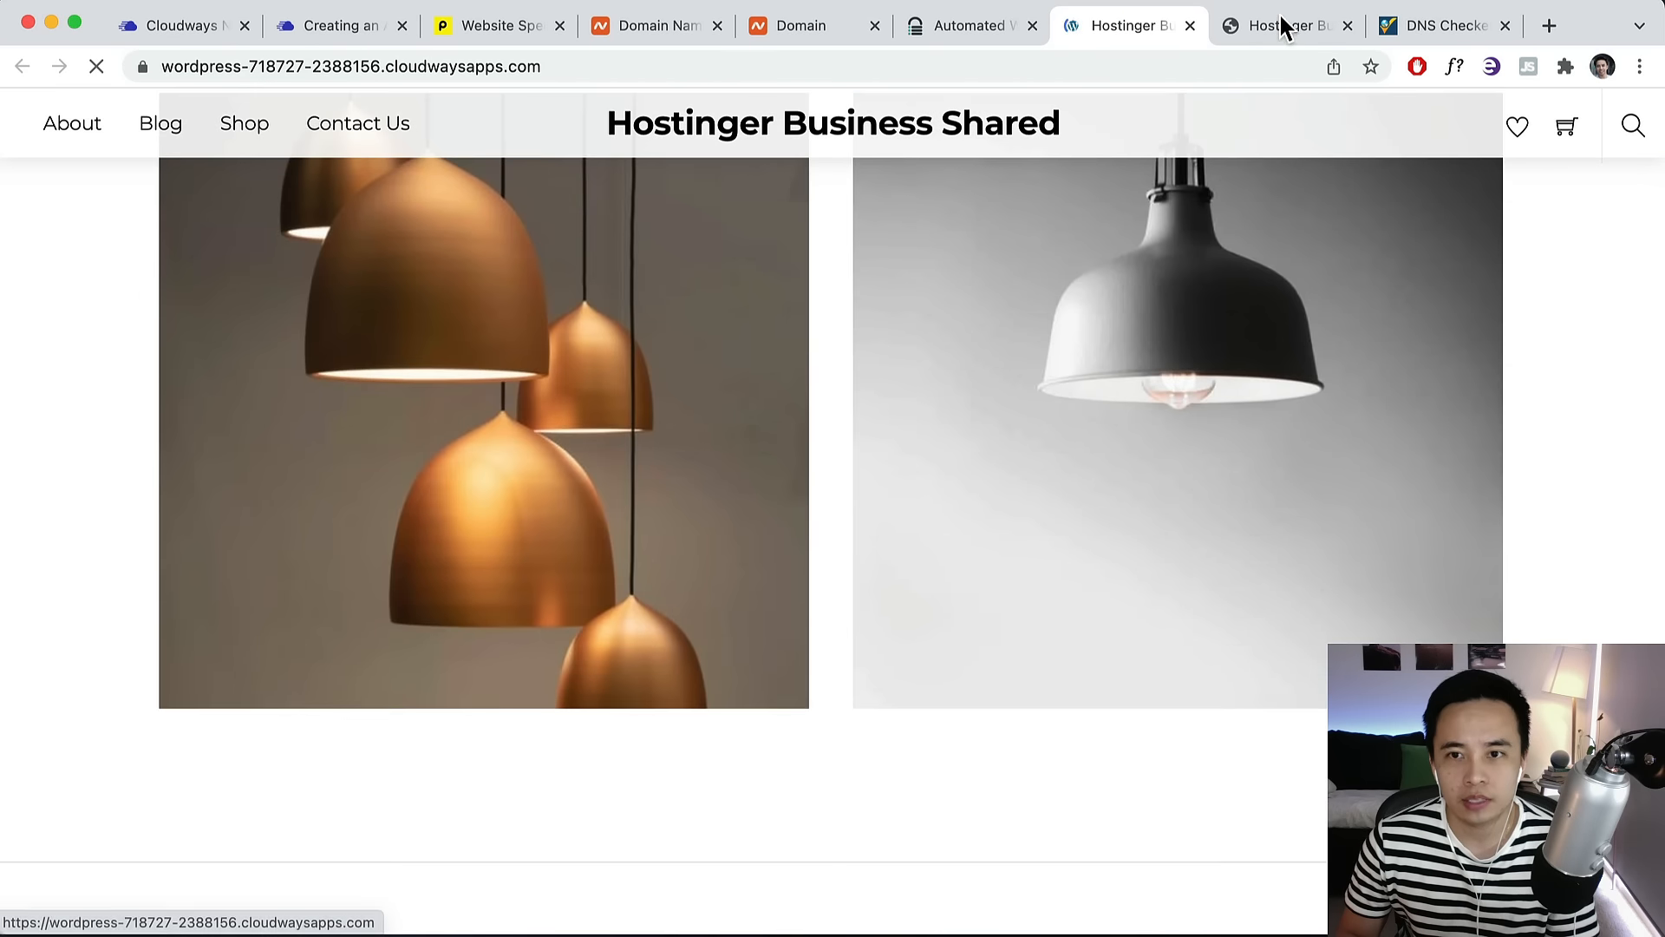
pyautogui.click(1282, 26)
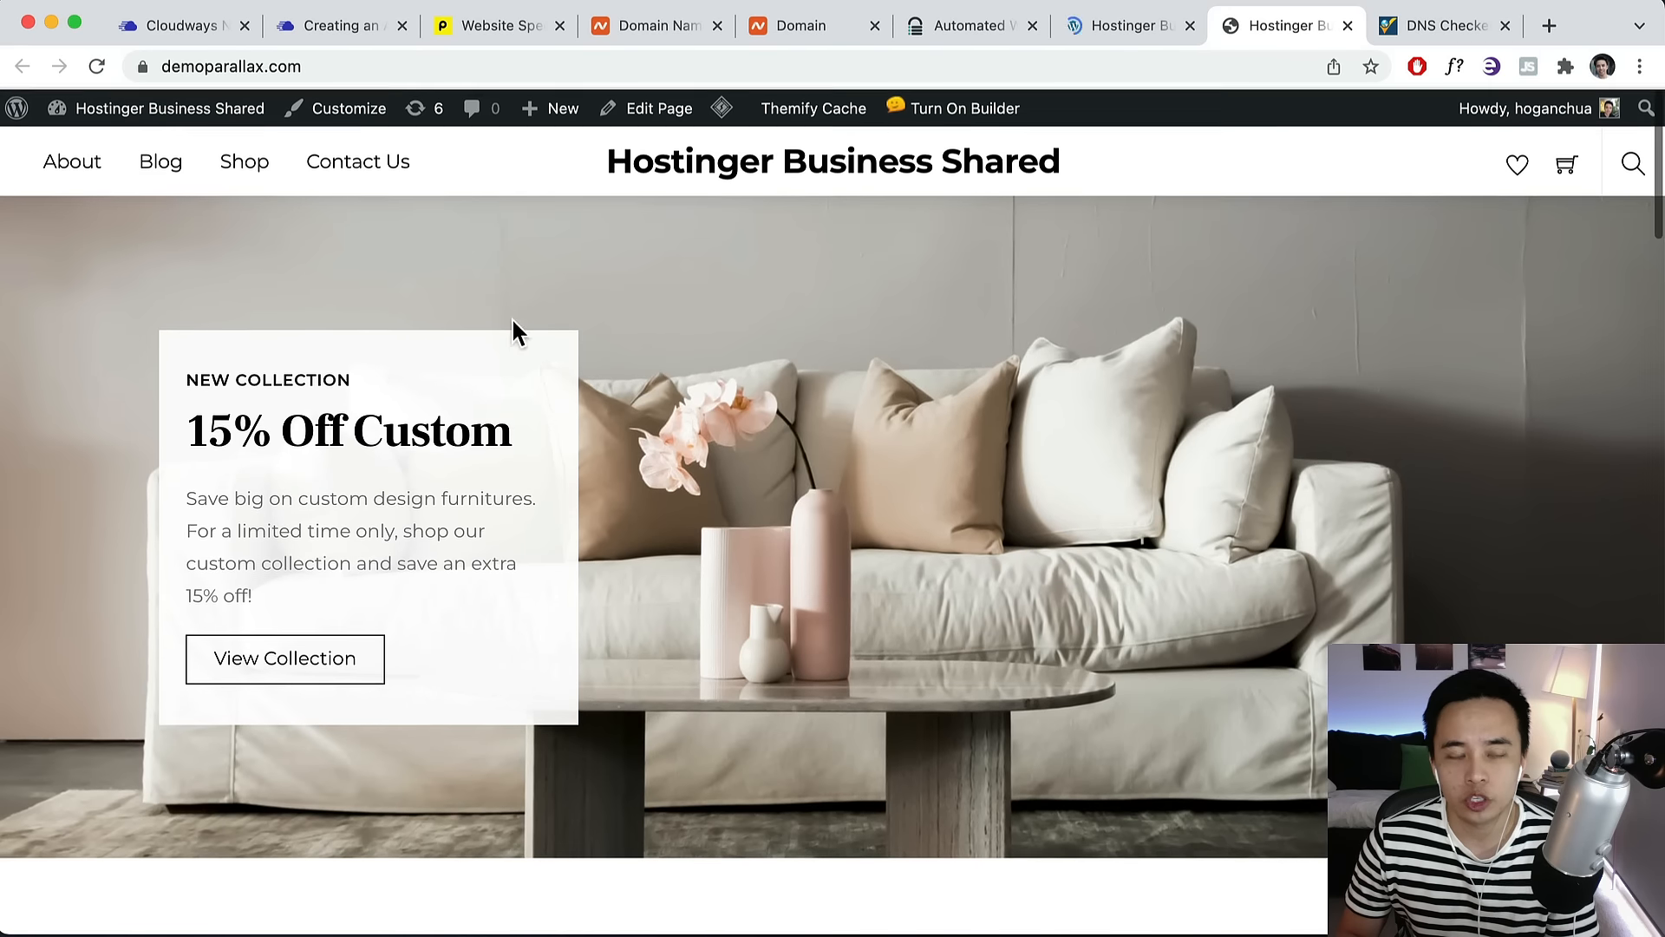
pyautogui.scroll(-5, 844, 353)
pyautogui.scroll(5, 1047, 417)
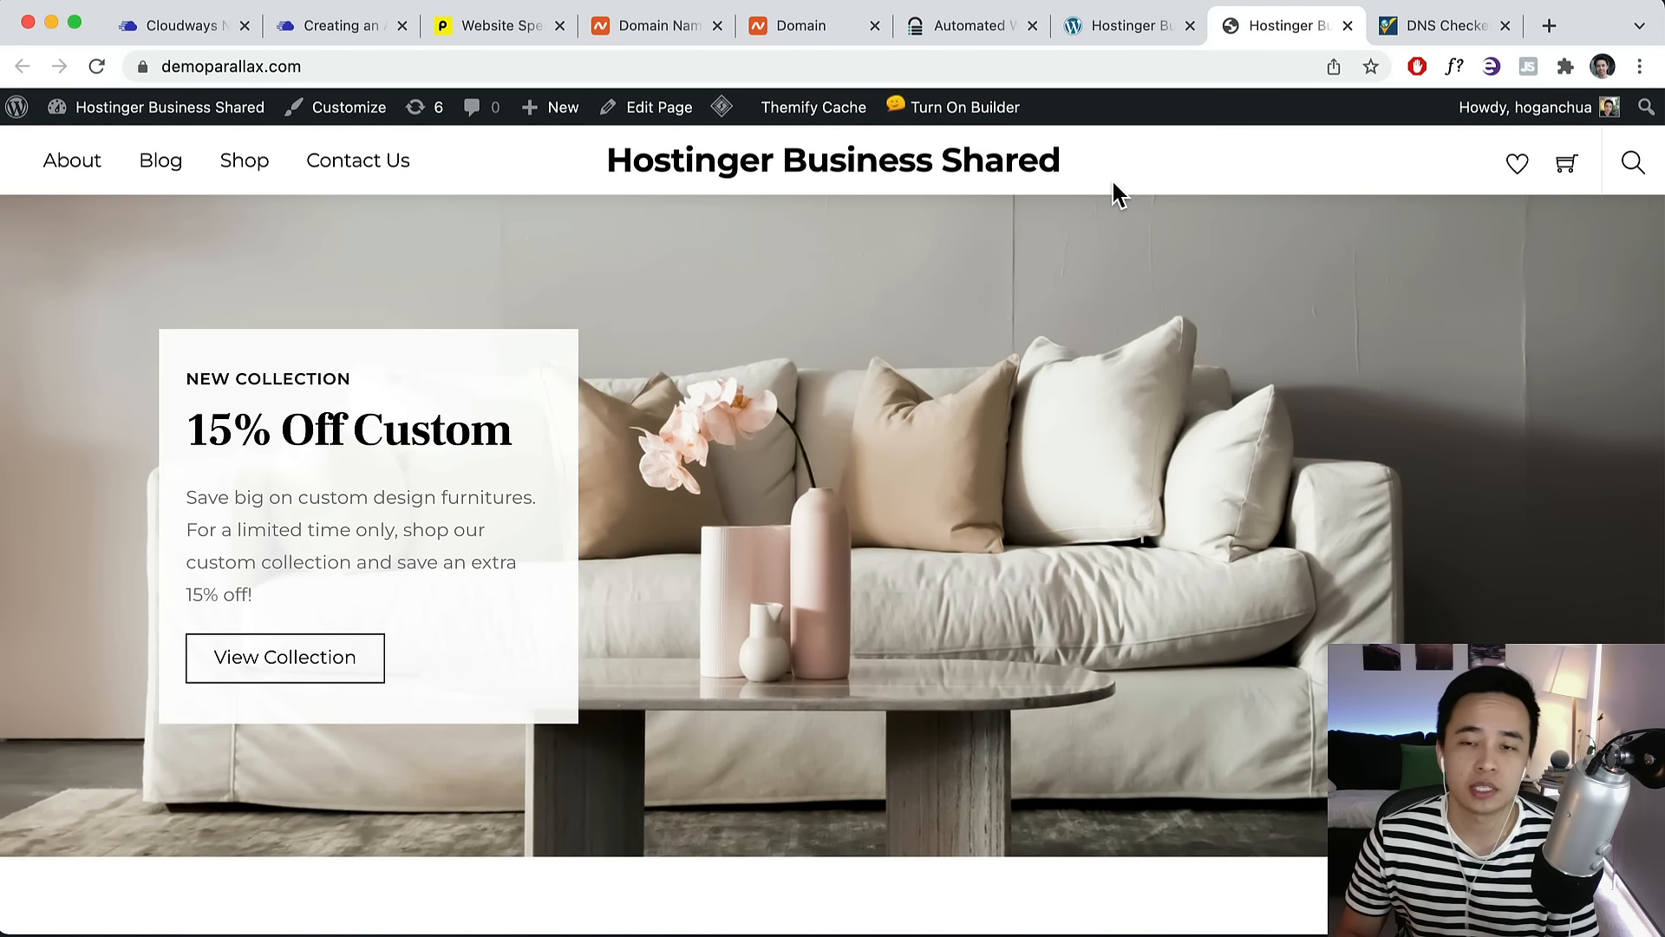
pyautogui.click(1121, 23)
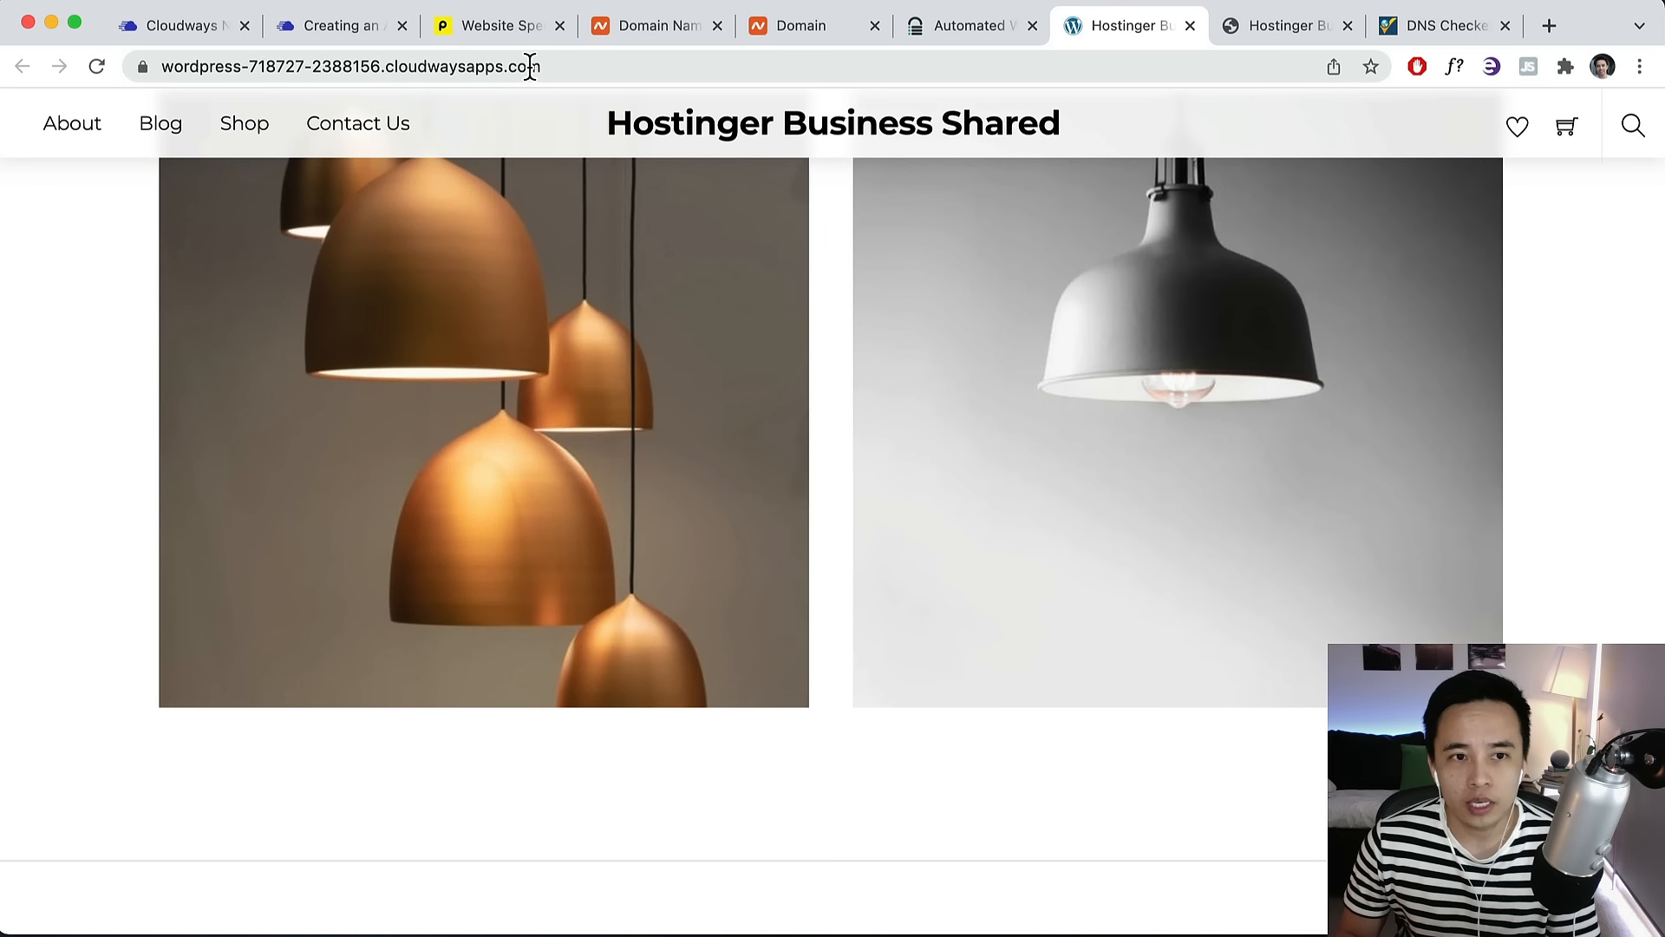
# Append /wp-admin to the cloudwaysapps.com address to load the WordPress login page.
pyautogui.click(599, 65)
pyautogui.click(612, 63)
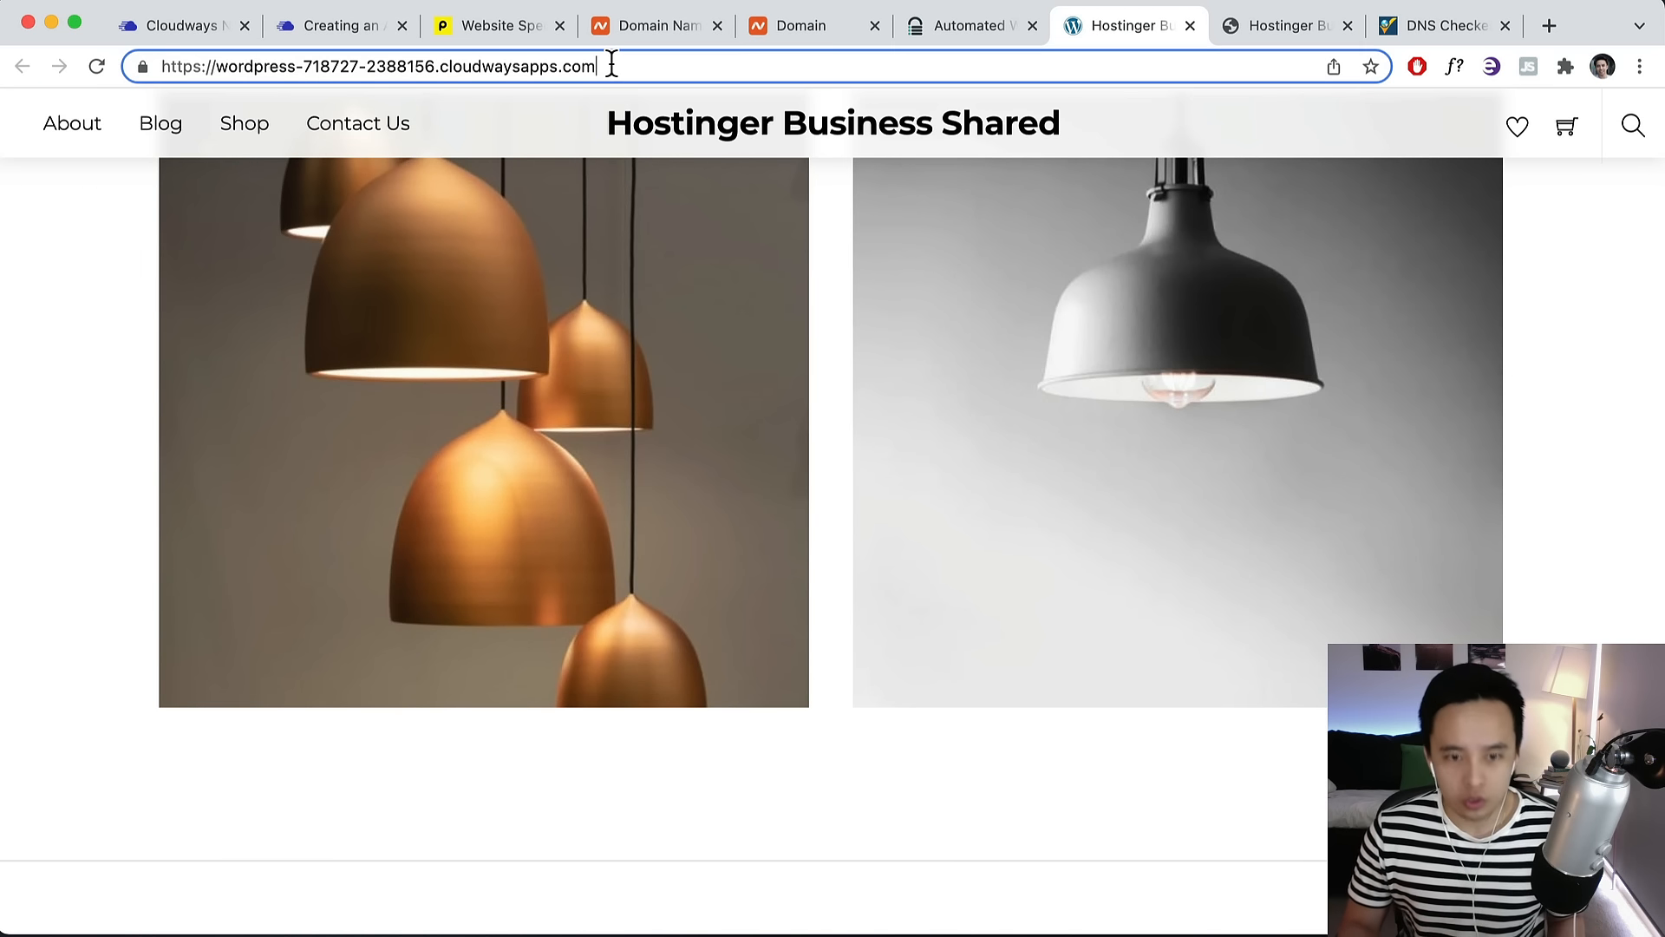
pyautogui.write('/wp-ad')
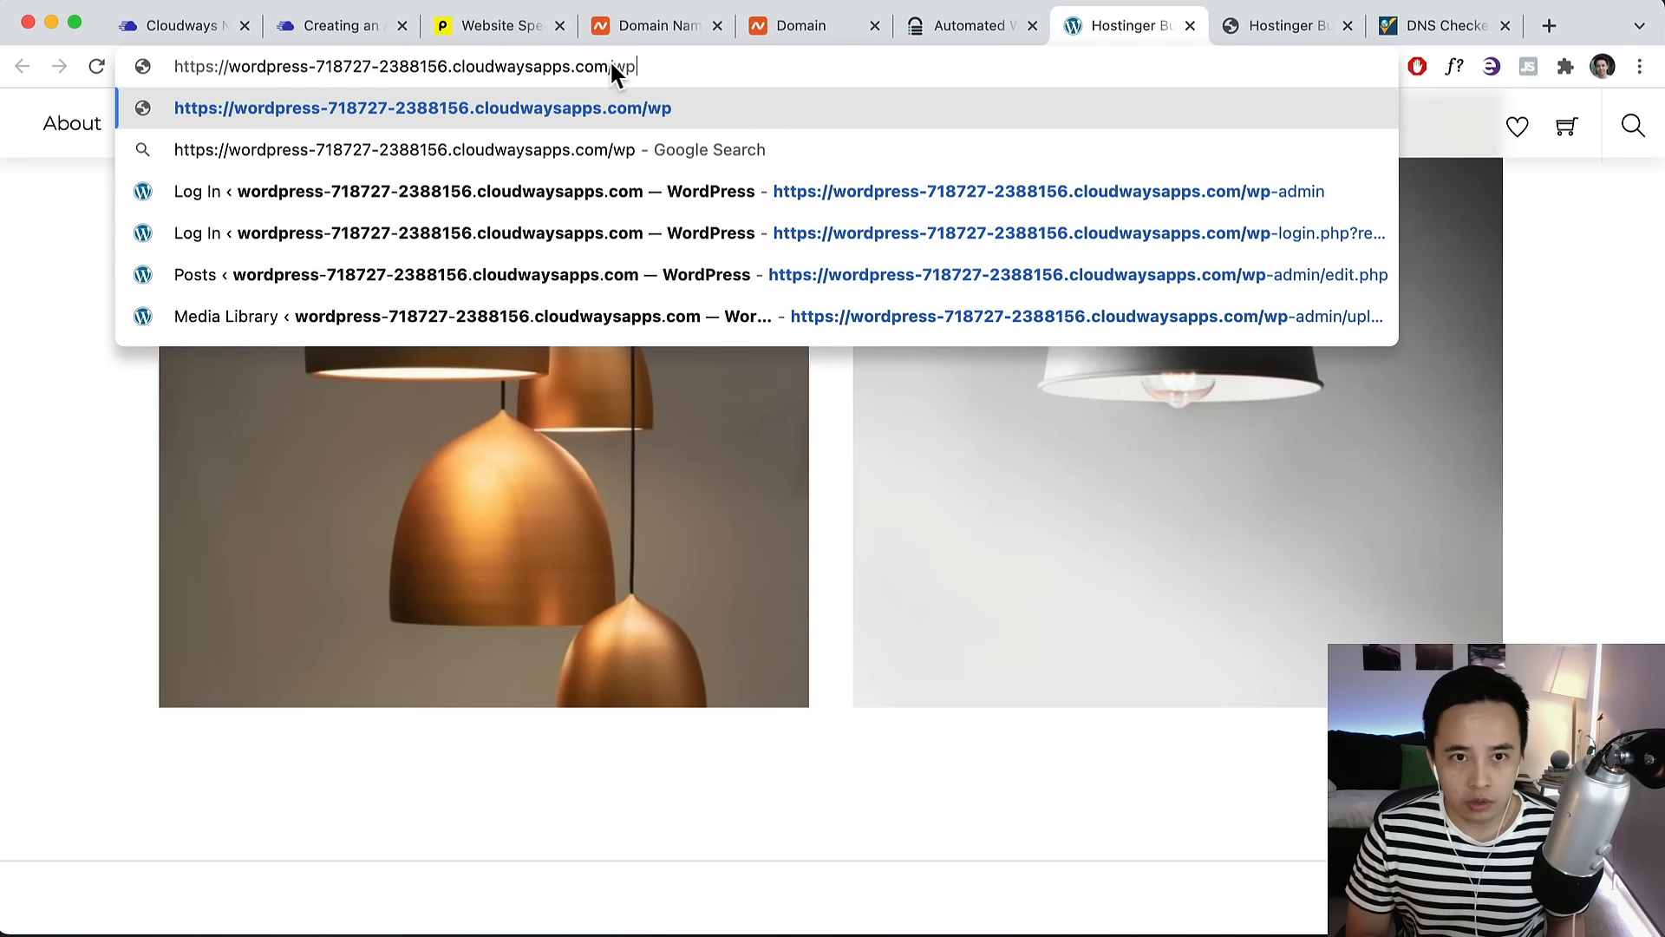
pyautogui.write('min')
pyautogui.press('Return')
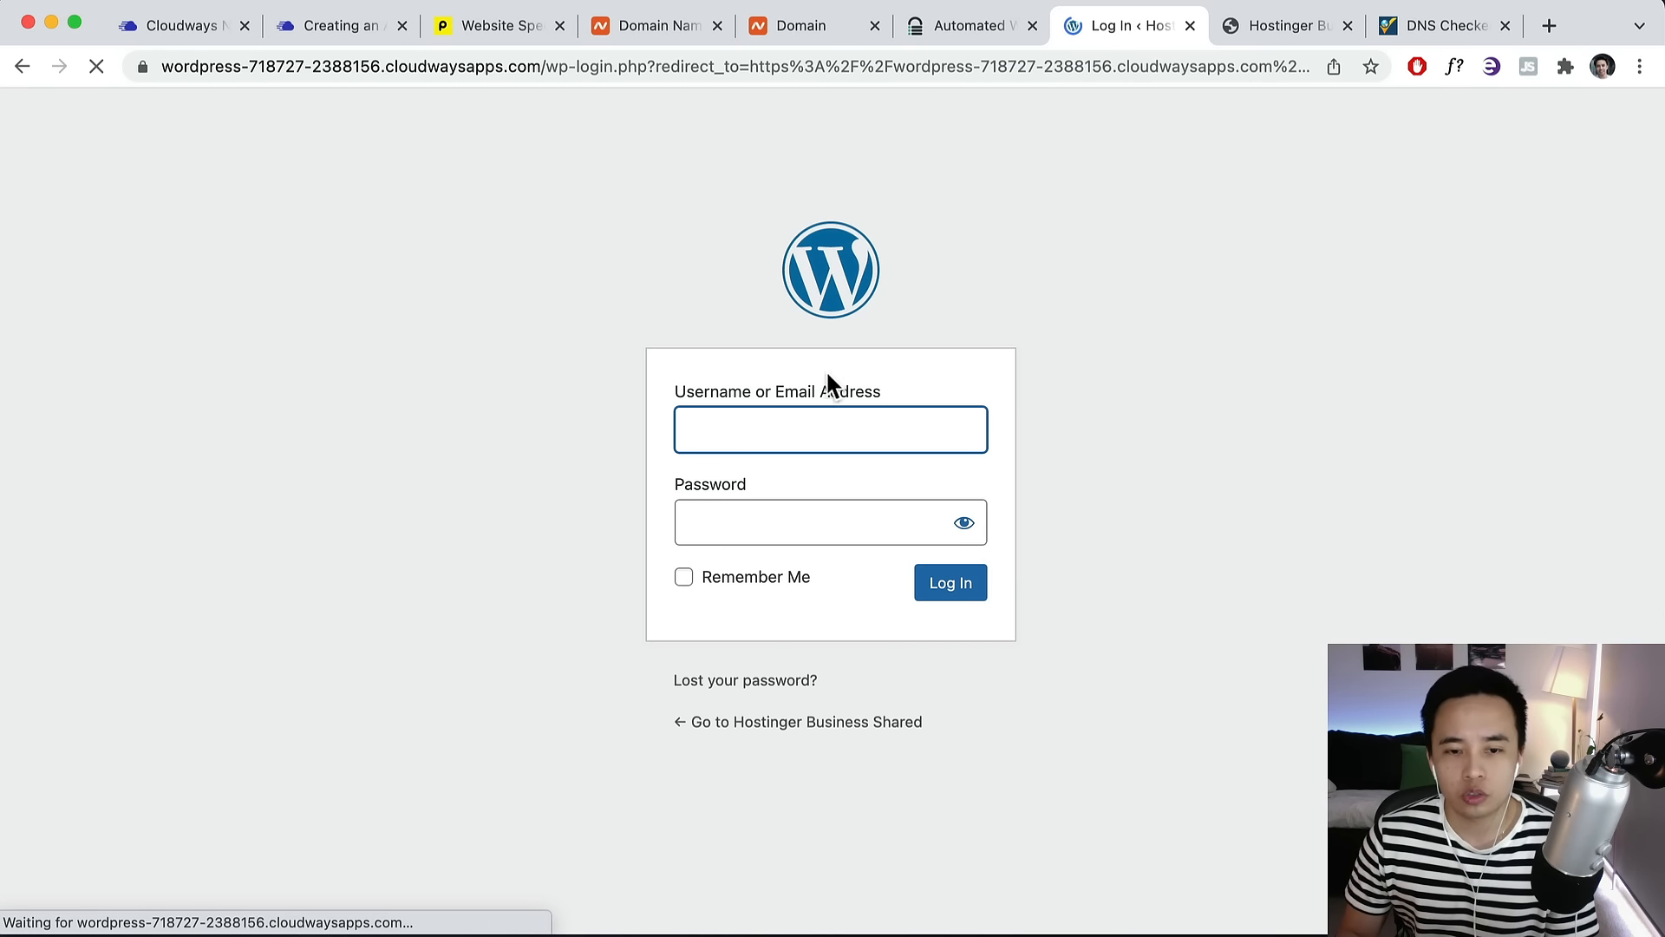
# Check the admin credentials in the Cloudways application's Access Details, then log in.
pyautogui.click(1258, 28)
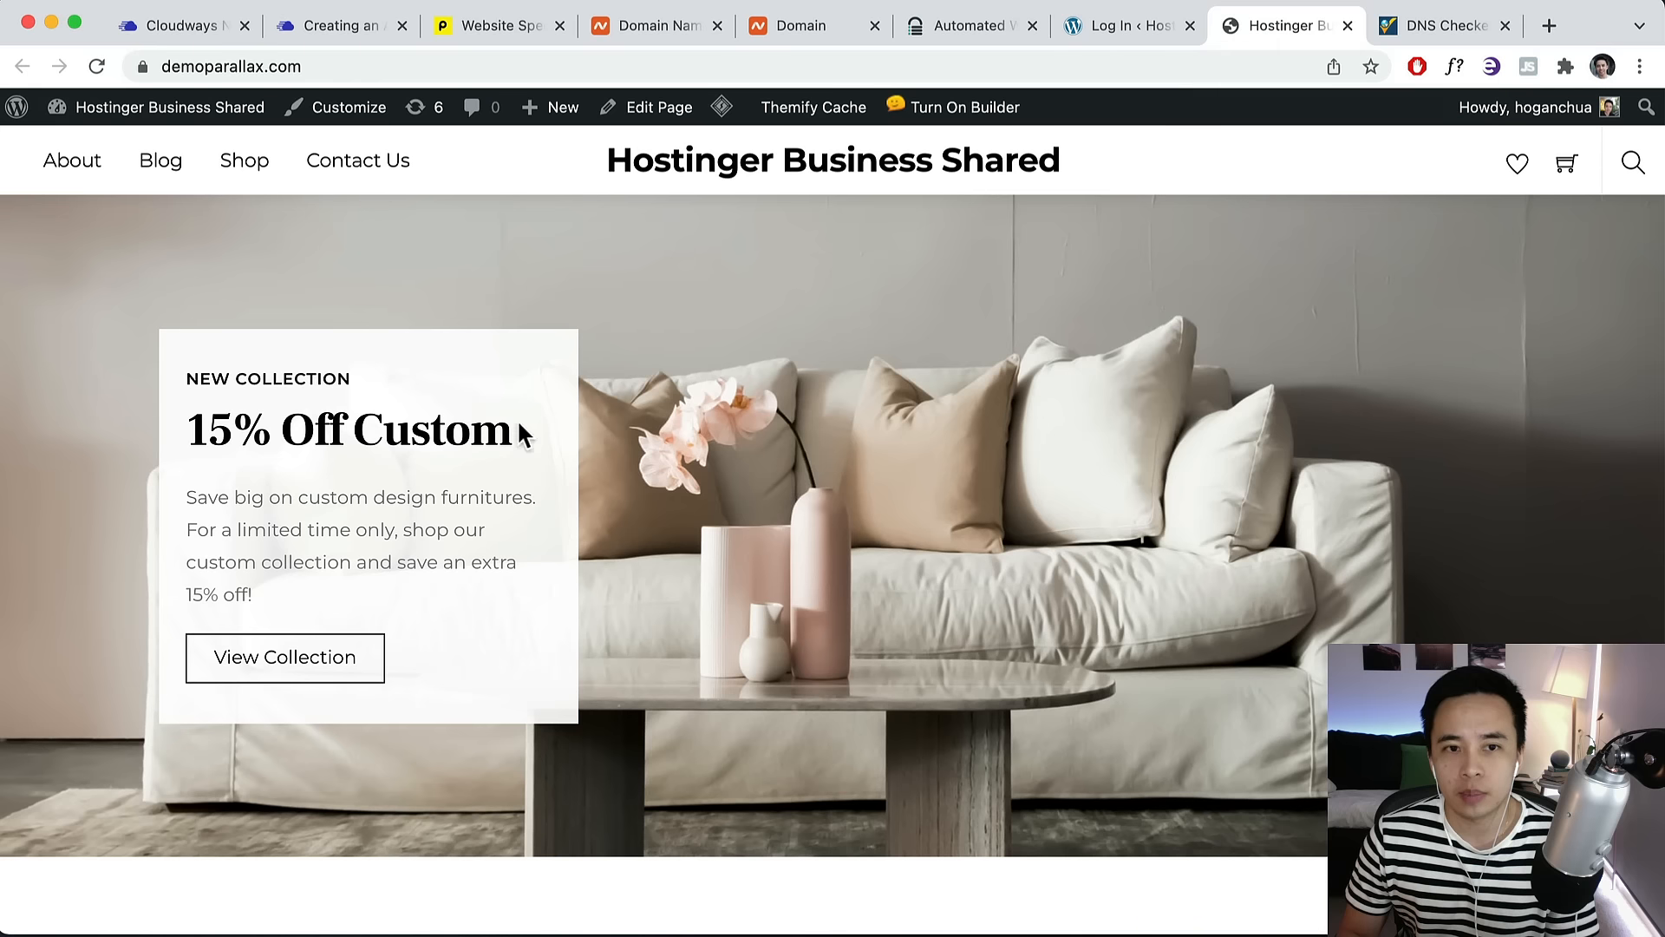
pyautogui.click(153, 64)
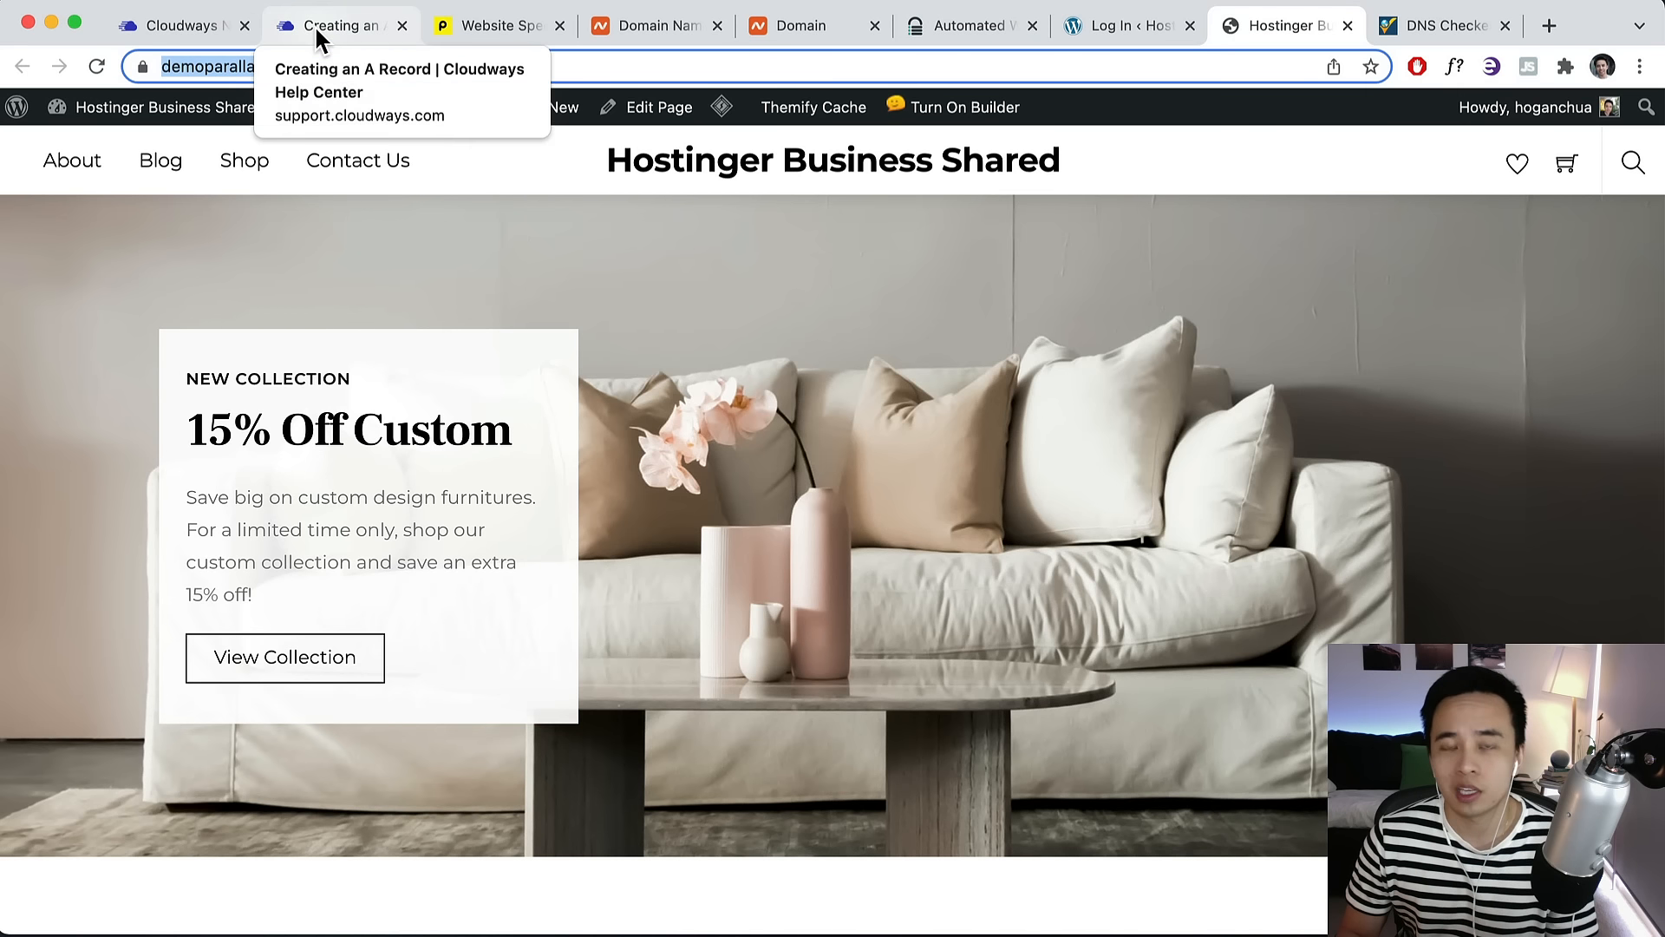
pyautogui.click(176, 39)
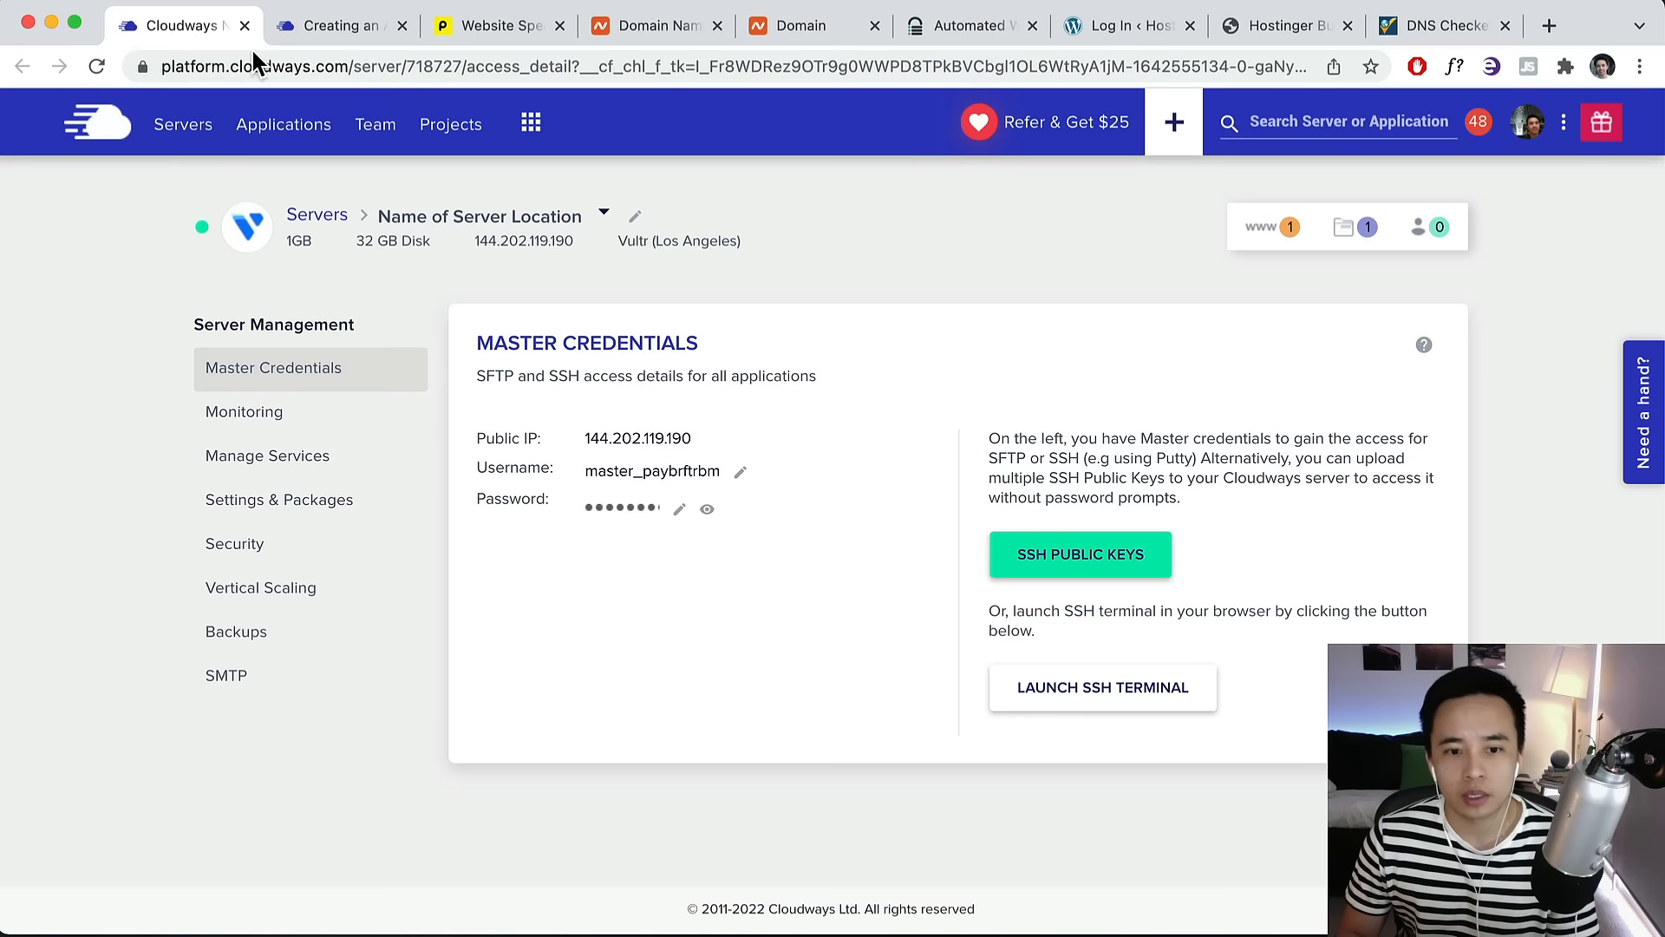
pyautogui.click(1258, 230)
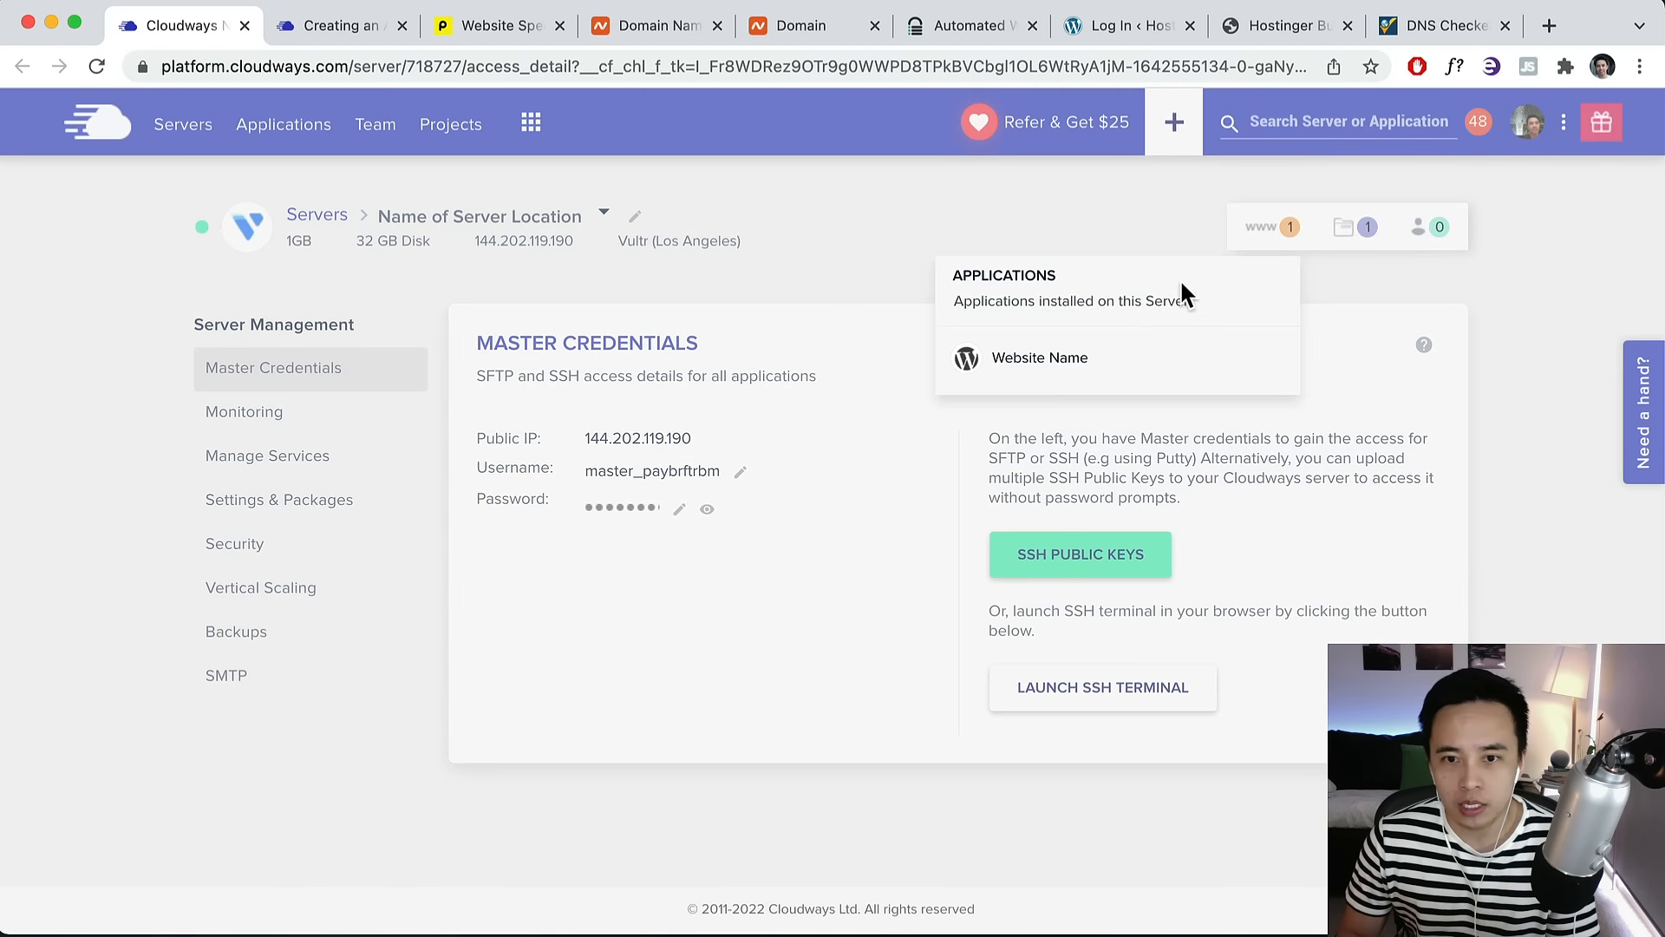
pyautogui.click(1032, 355)
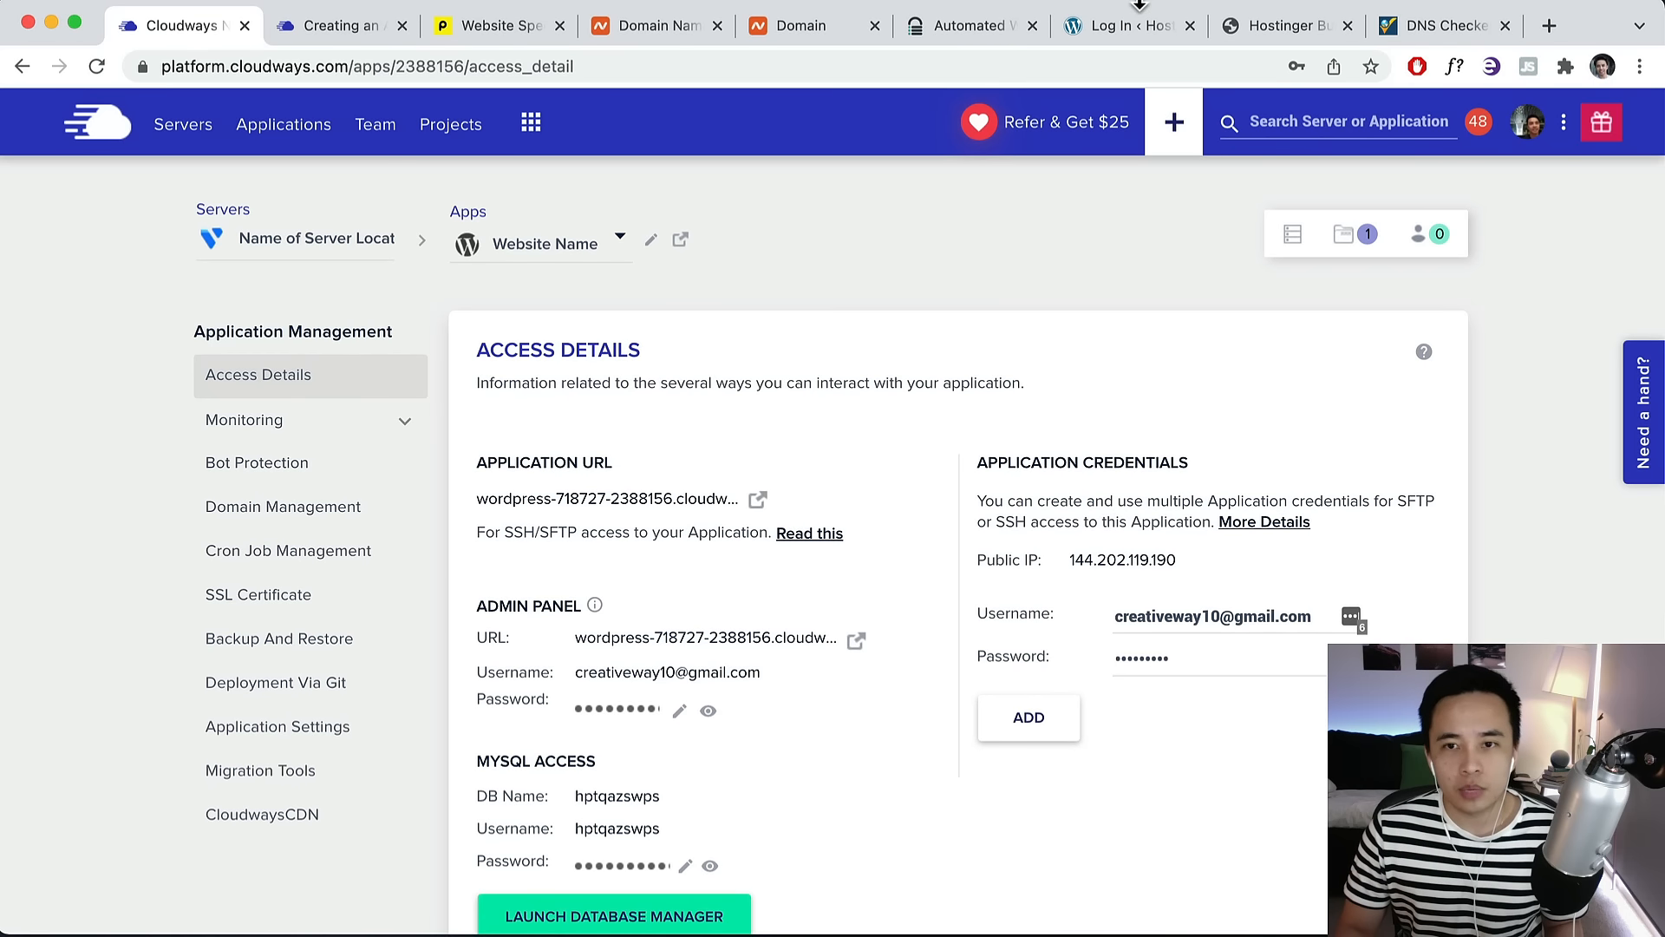
pyautogui.click(1283, 26)
pyautogui.click(301, 68)
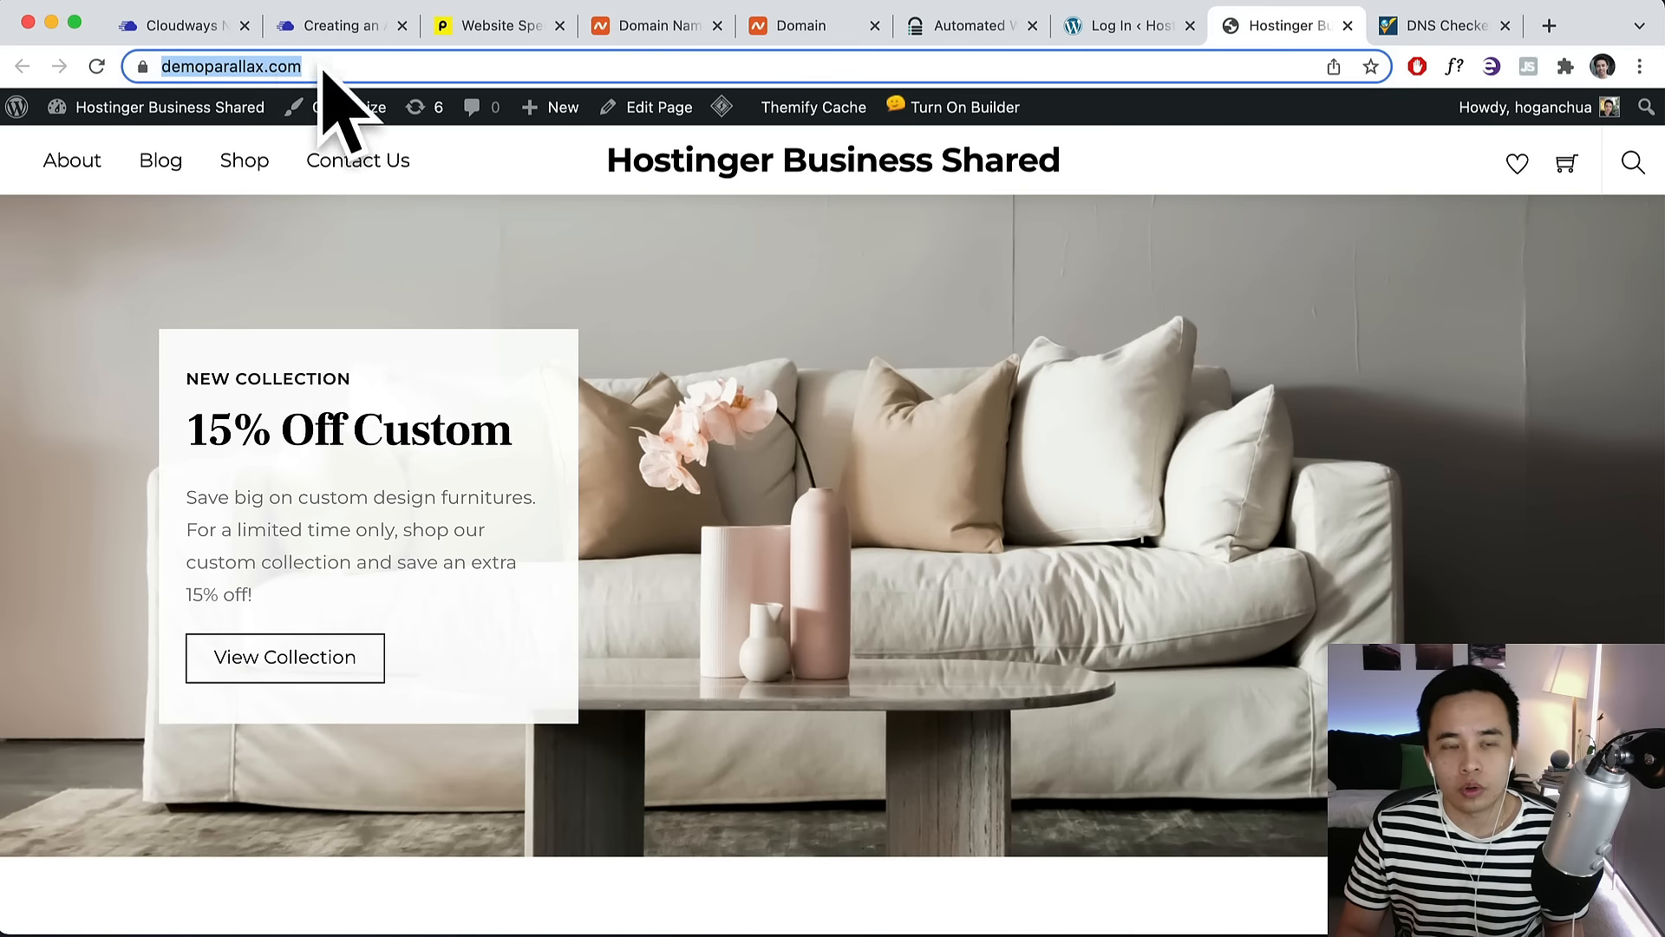
pyautogui.click(1127, 25)
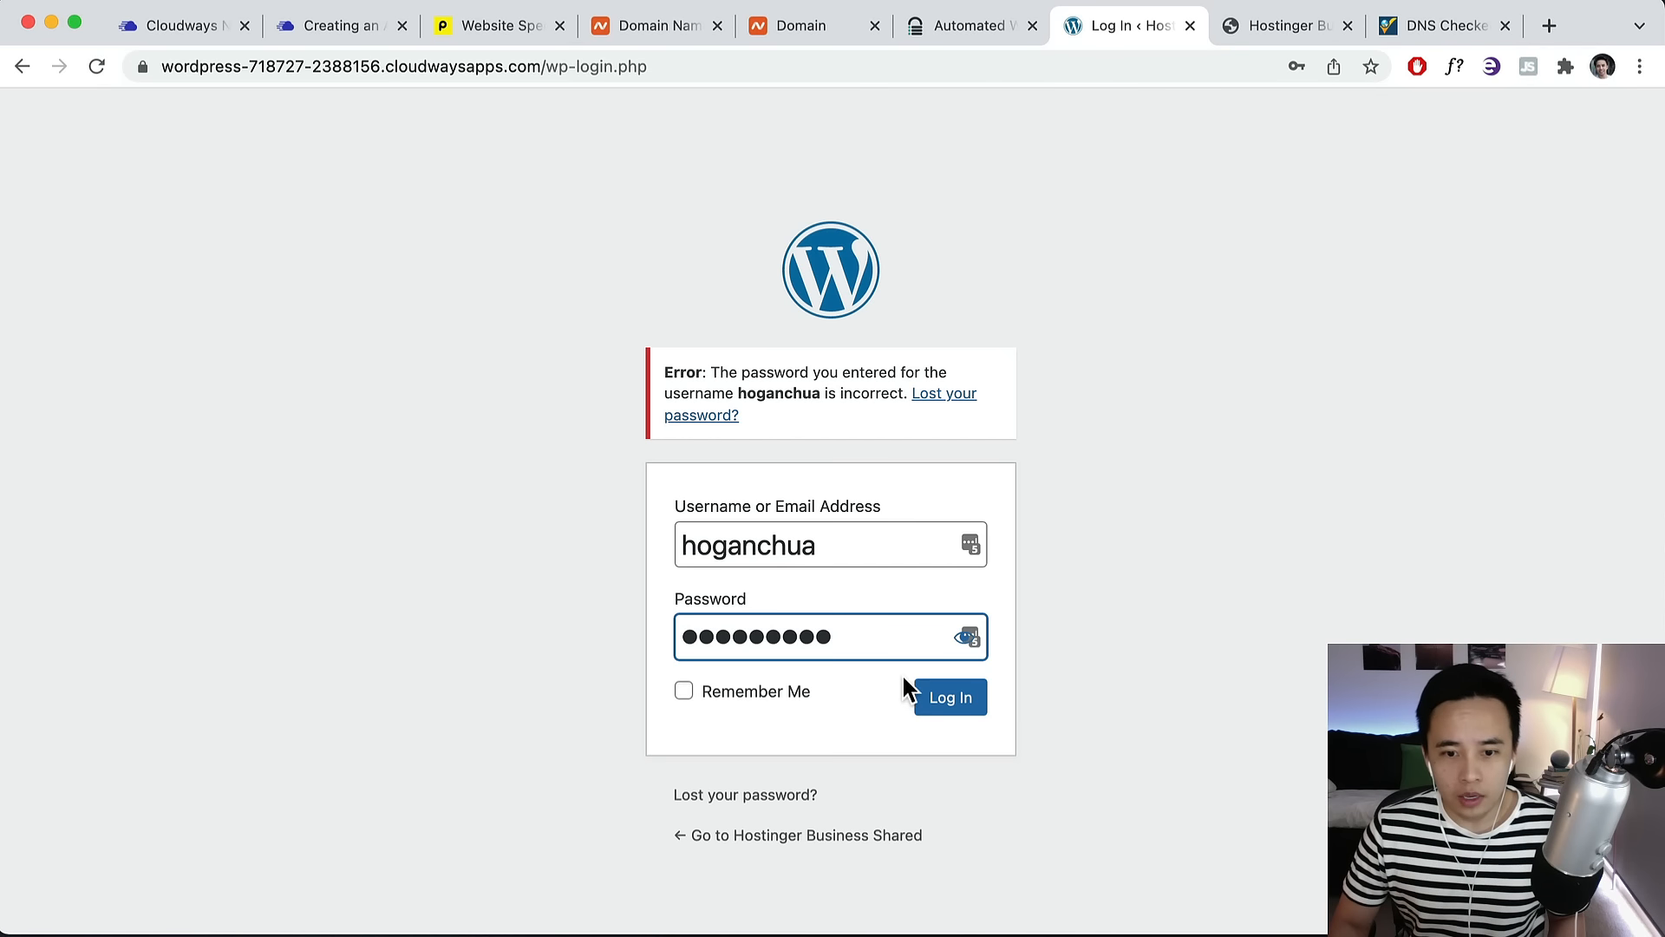
pyautogui.click(961, 698)
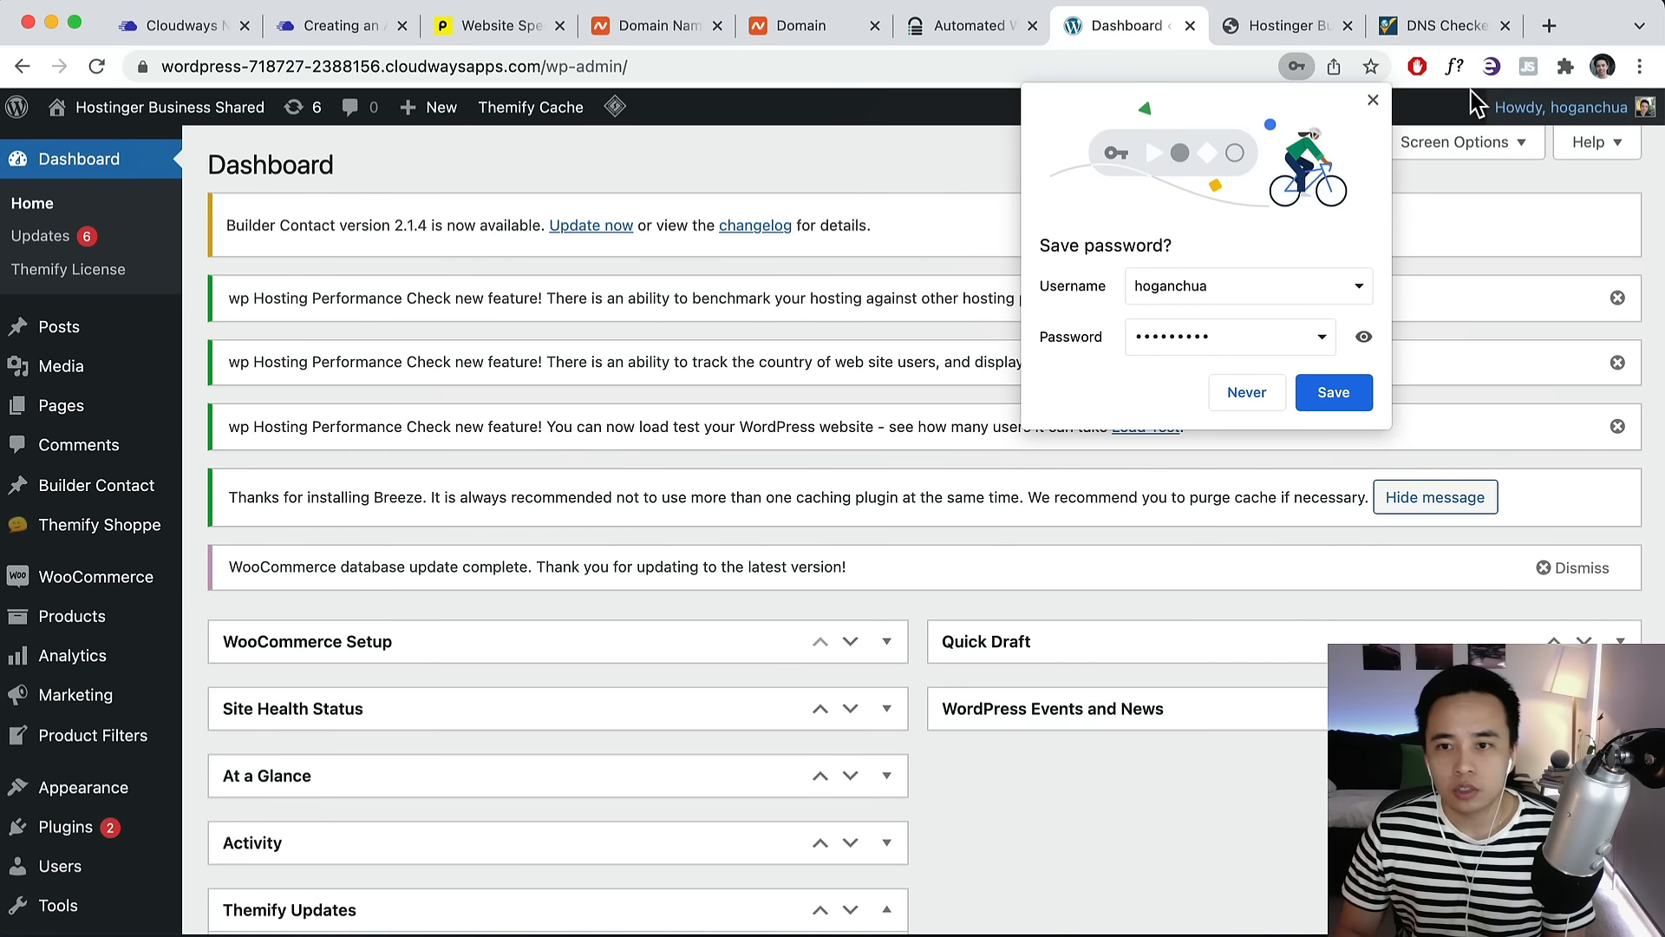
# Dismiss the save-password and LastPass prompts and visit the site's front page from the admin.
pyautogui.click(1373, 99)
pyautogui.click(1457, 305)
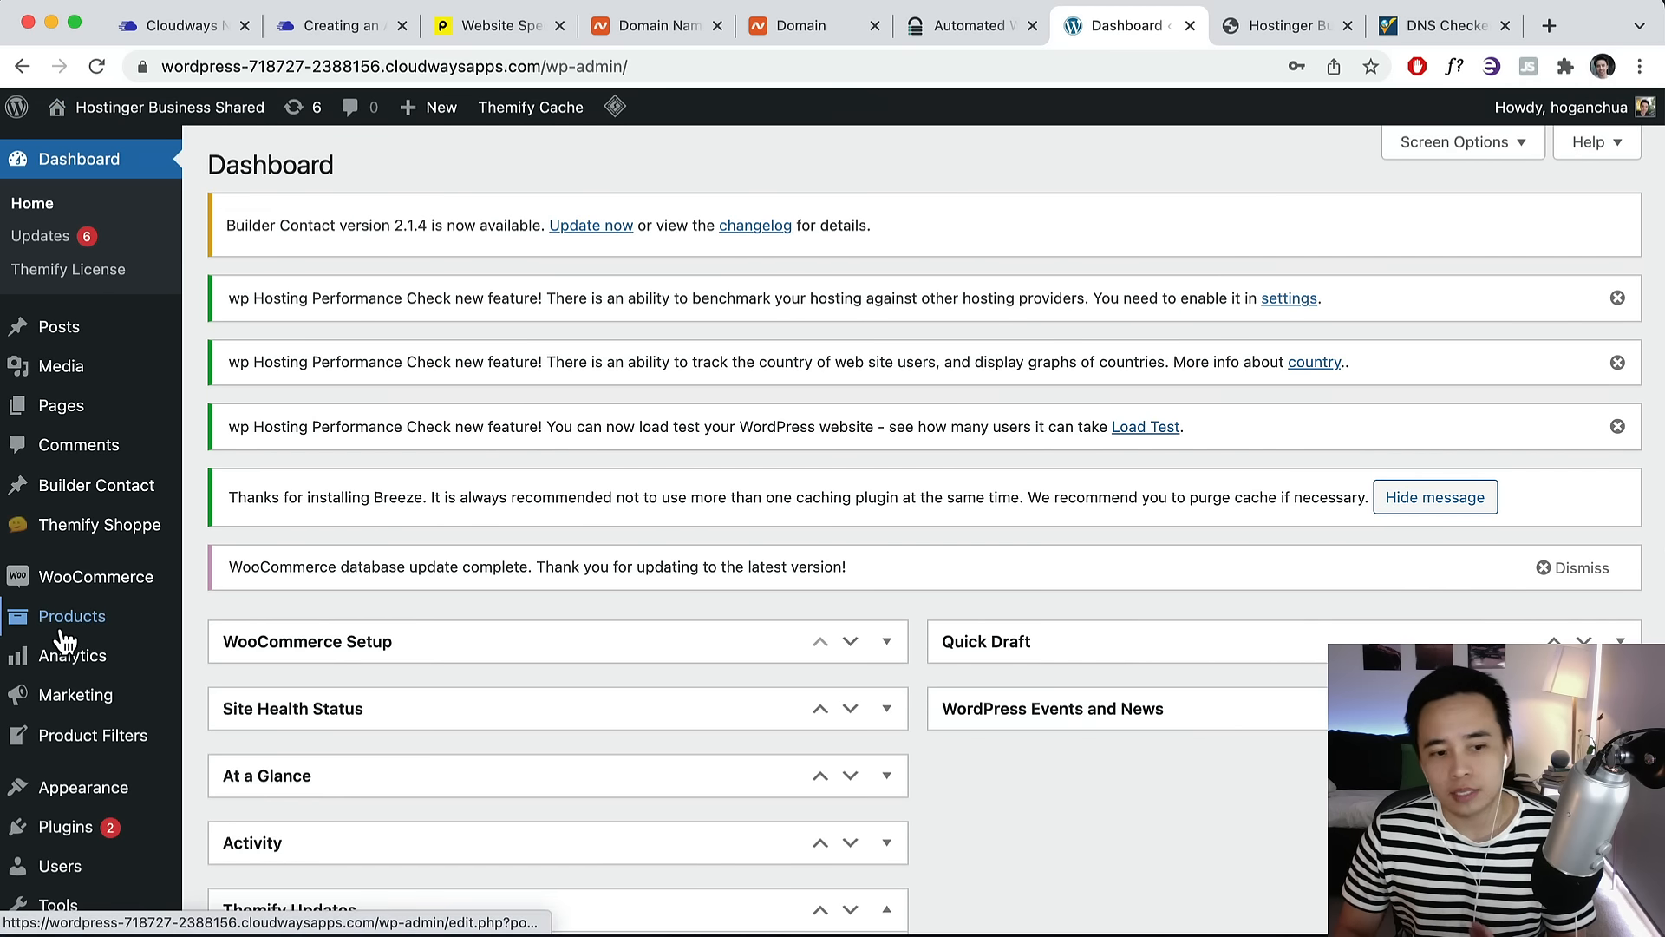
pyautogui.scroll(-3, 86, 607)
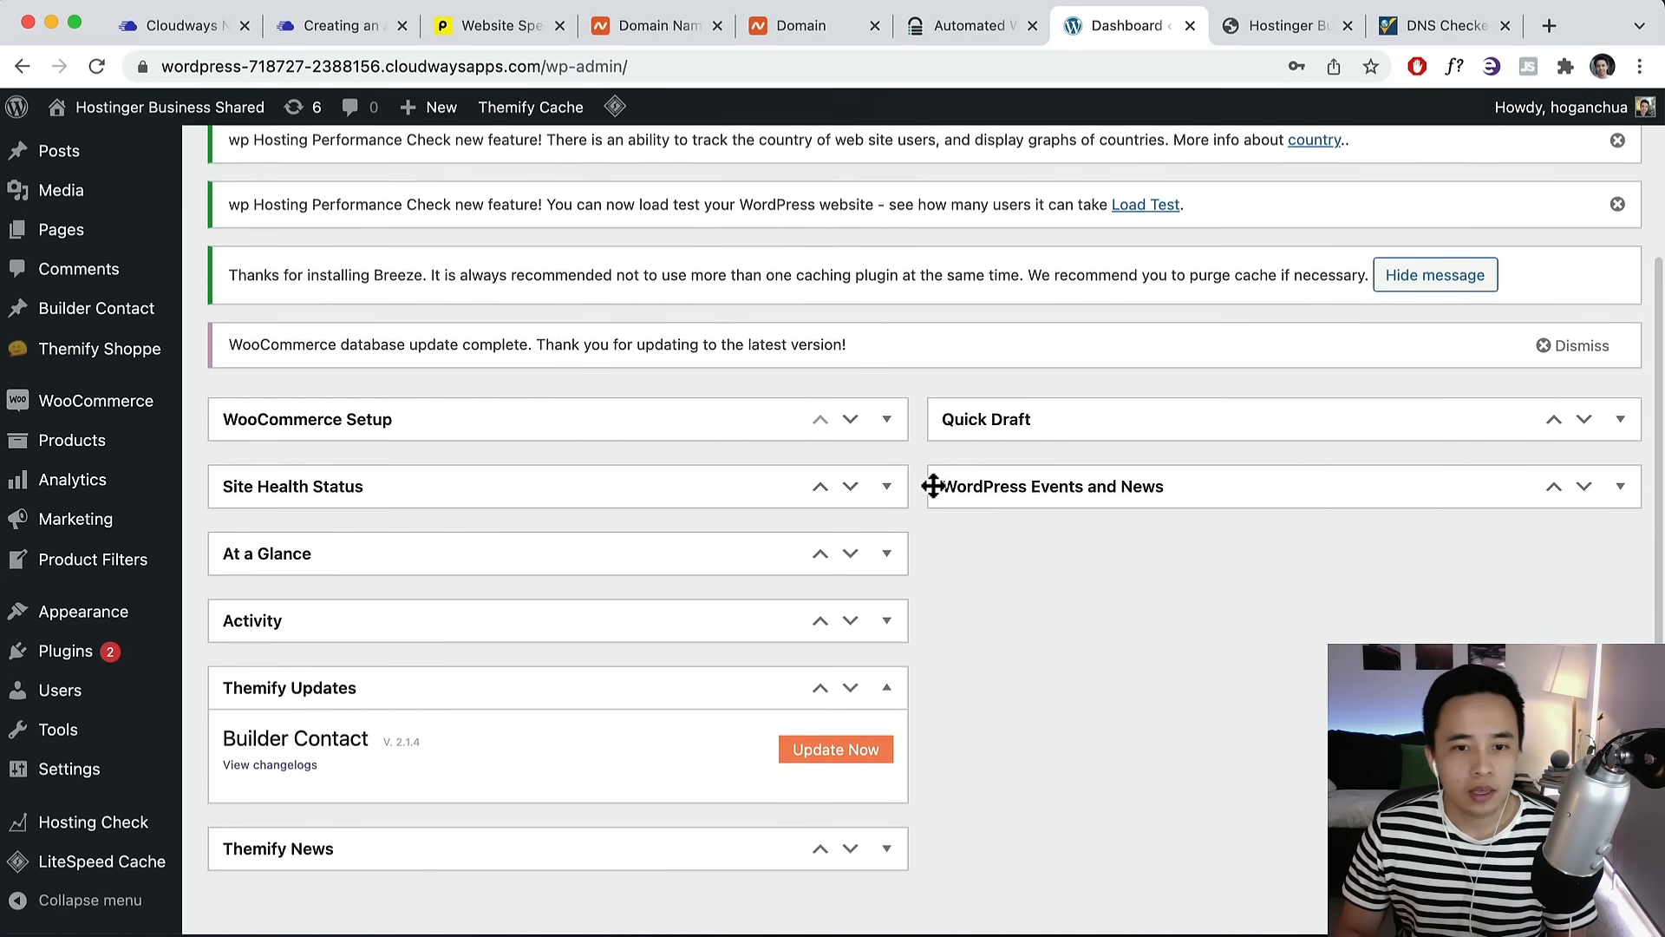
pyautogui.scroll(3, 93, 316)
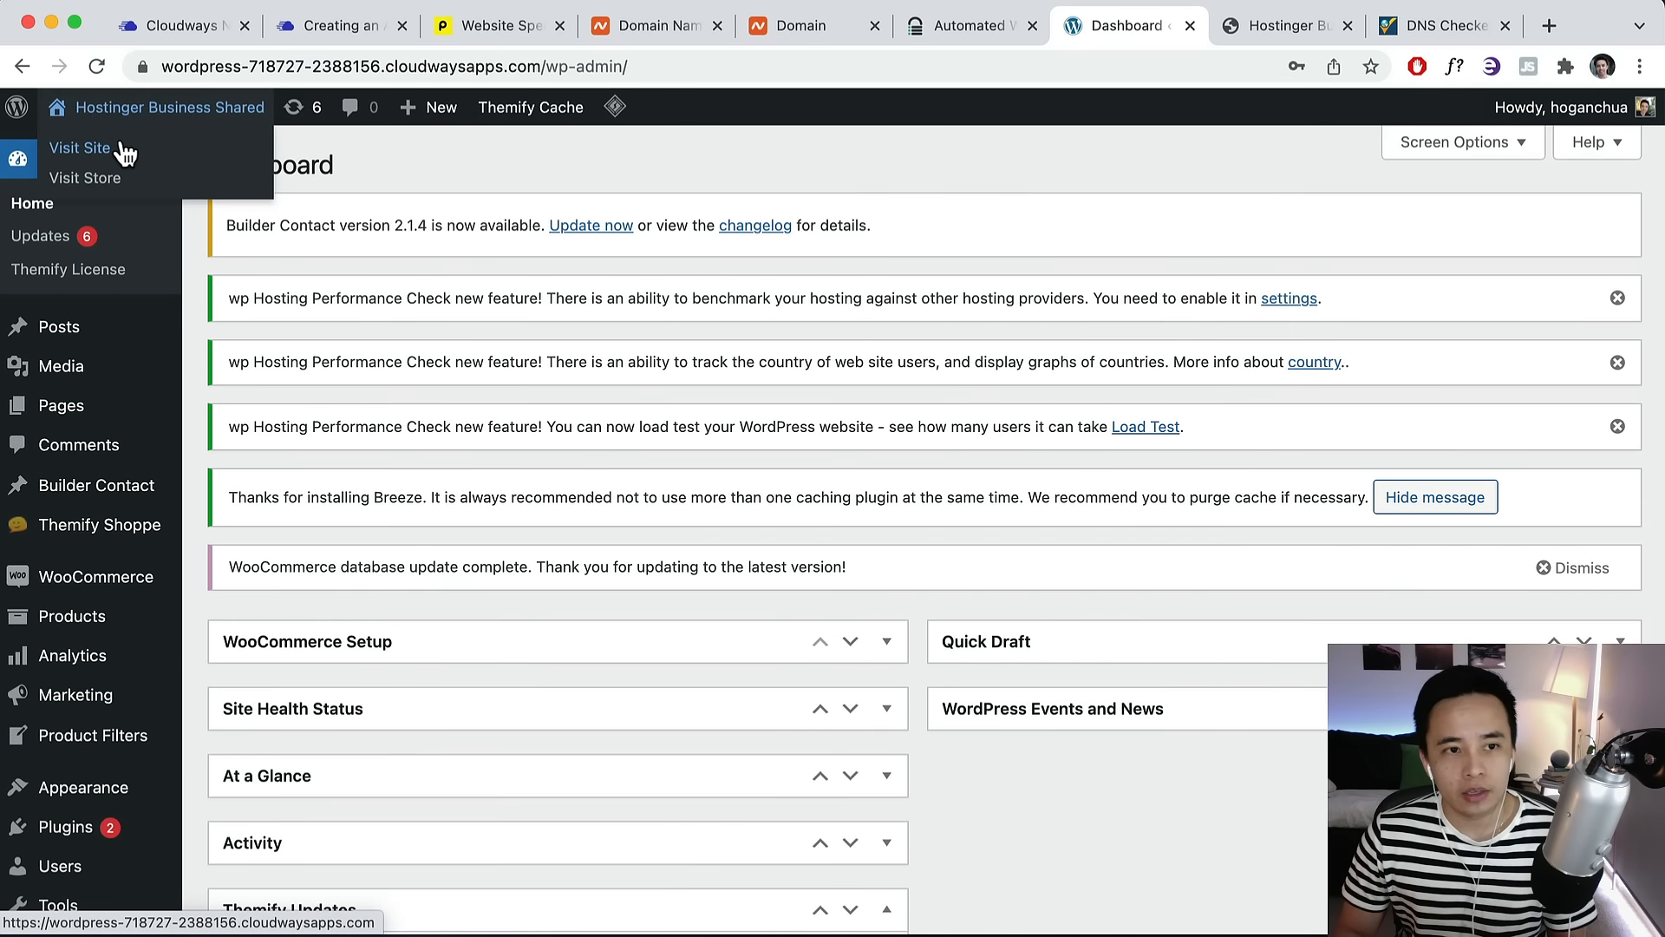
pyautogui.click(121, 152)
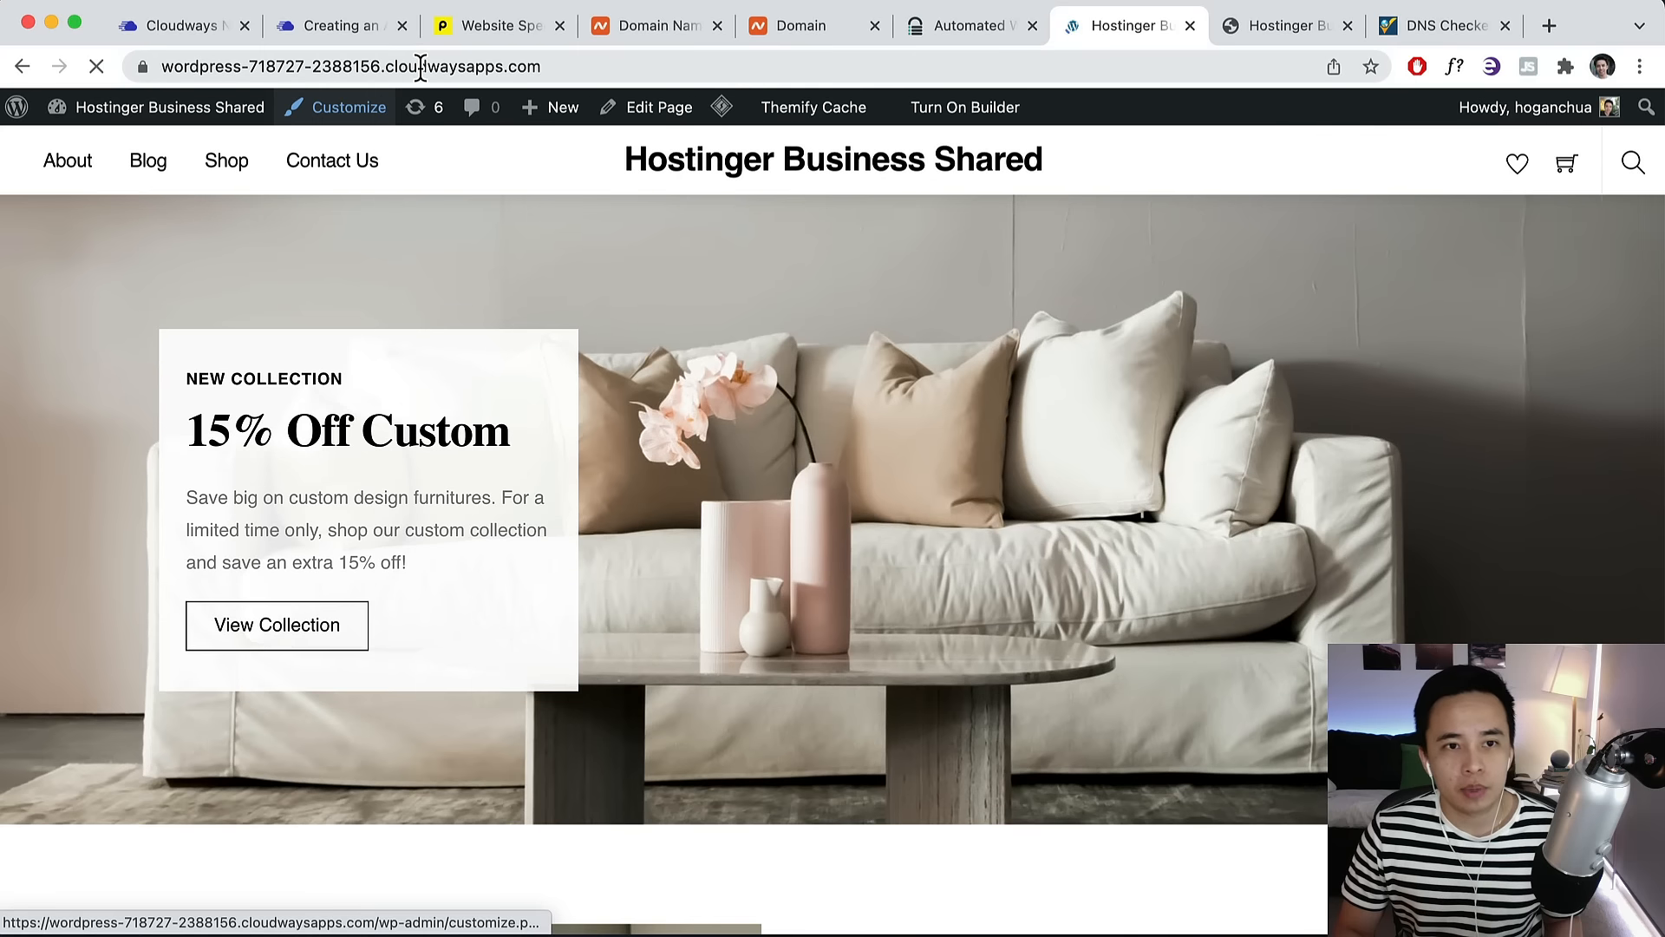
pyautogui.rightClick(423, 66)
# Start a Pingdom speed test of the cloudwaysapps.com site address from San Francisco.
pyautogui.click(453, 259)
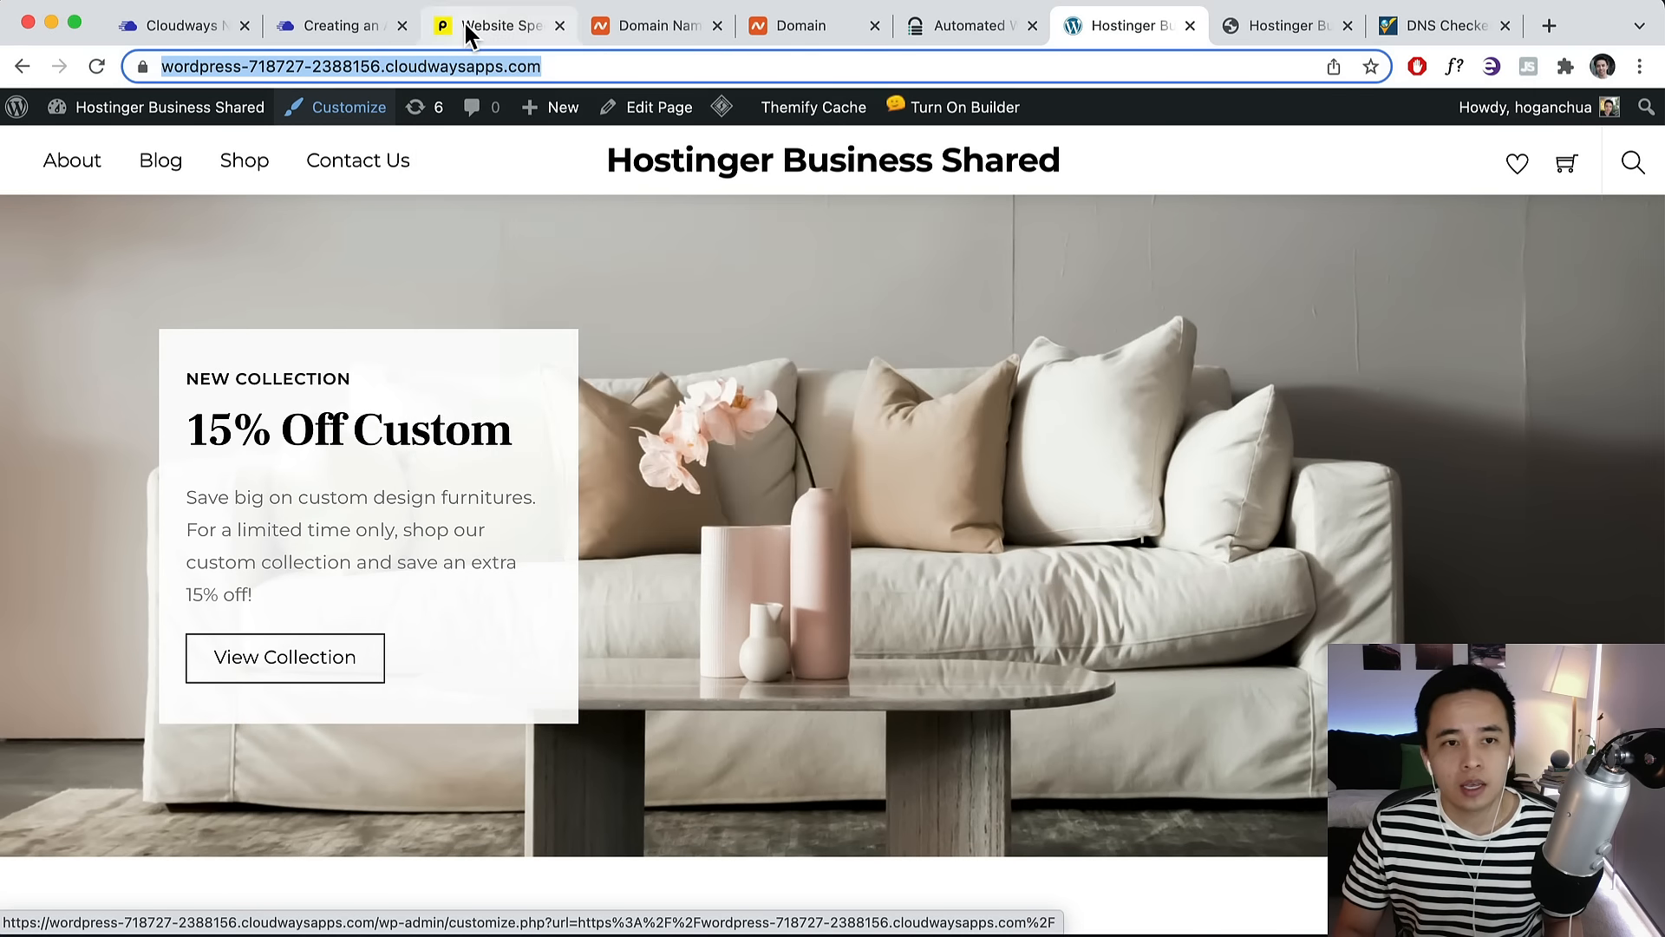
pyautogui.click(486, 26)
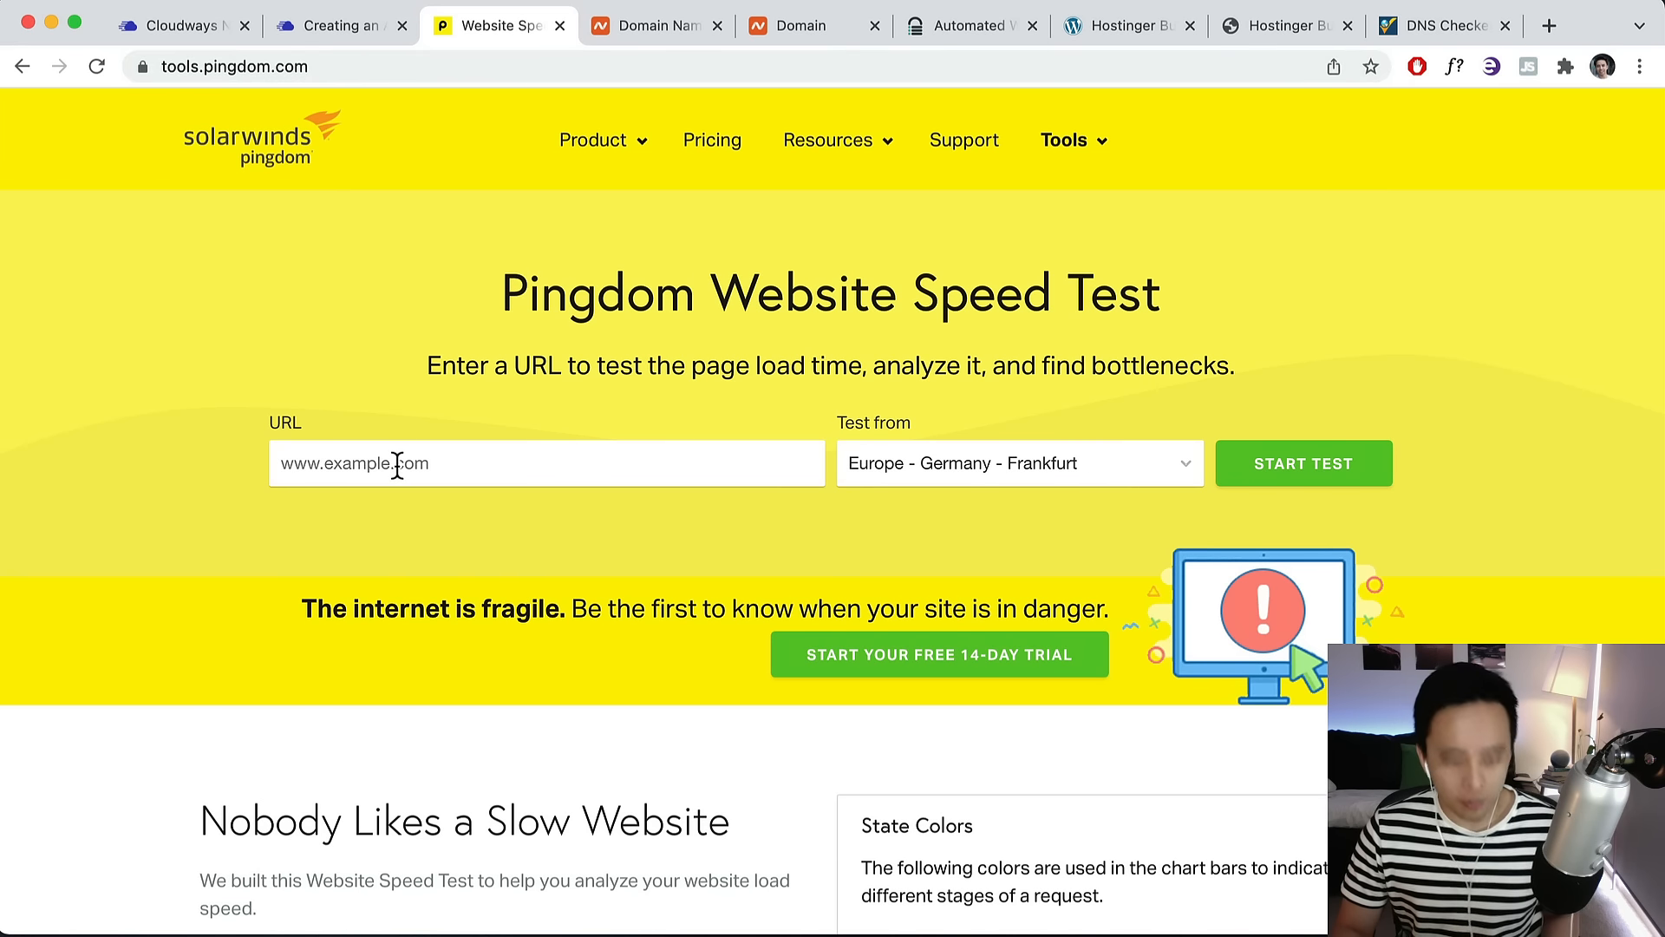
pyautogui.press('super+v')
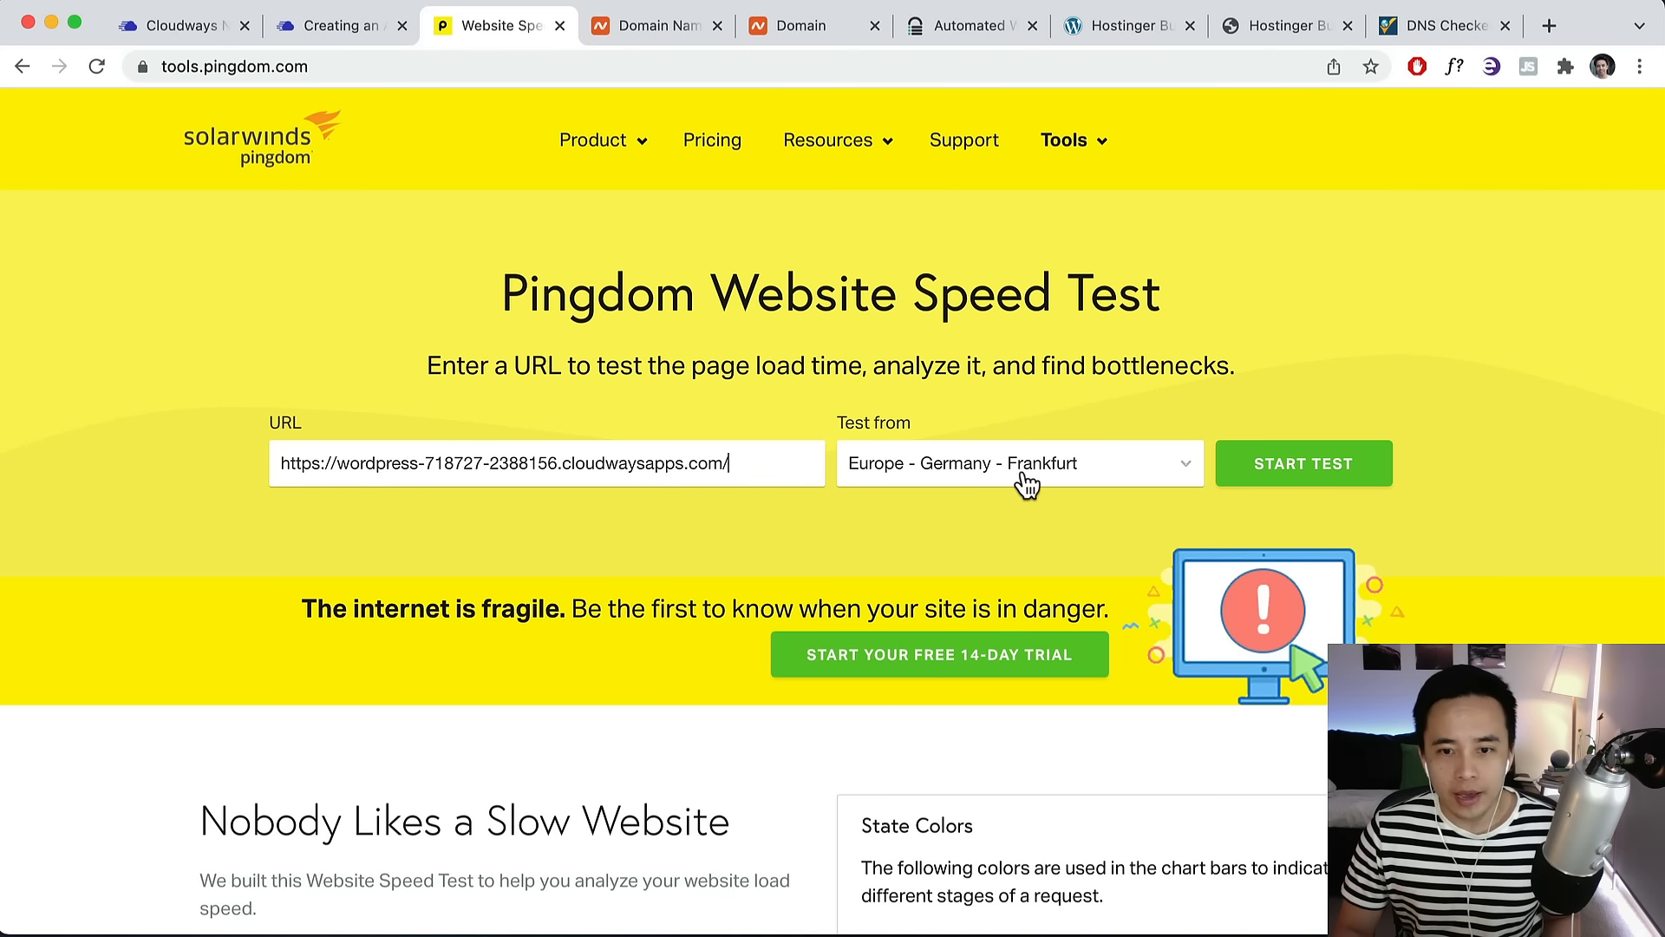
pyautogui.click(1087, 477)
pyautogui.click(1097, 674)
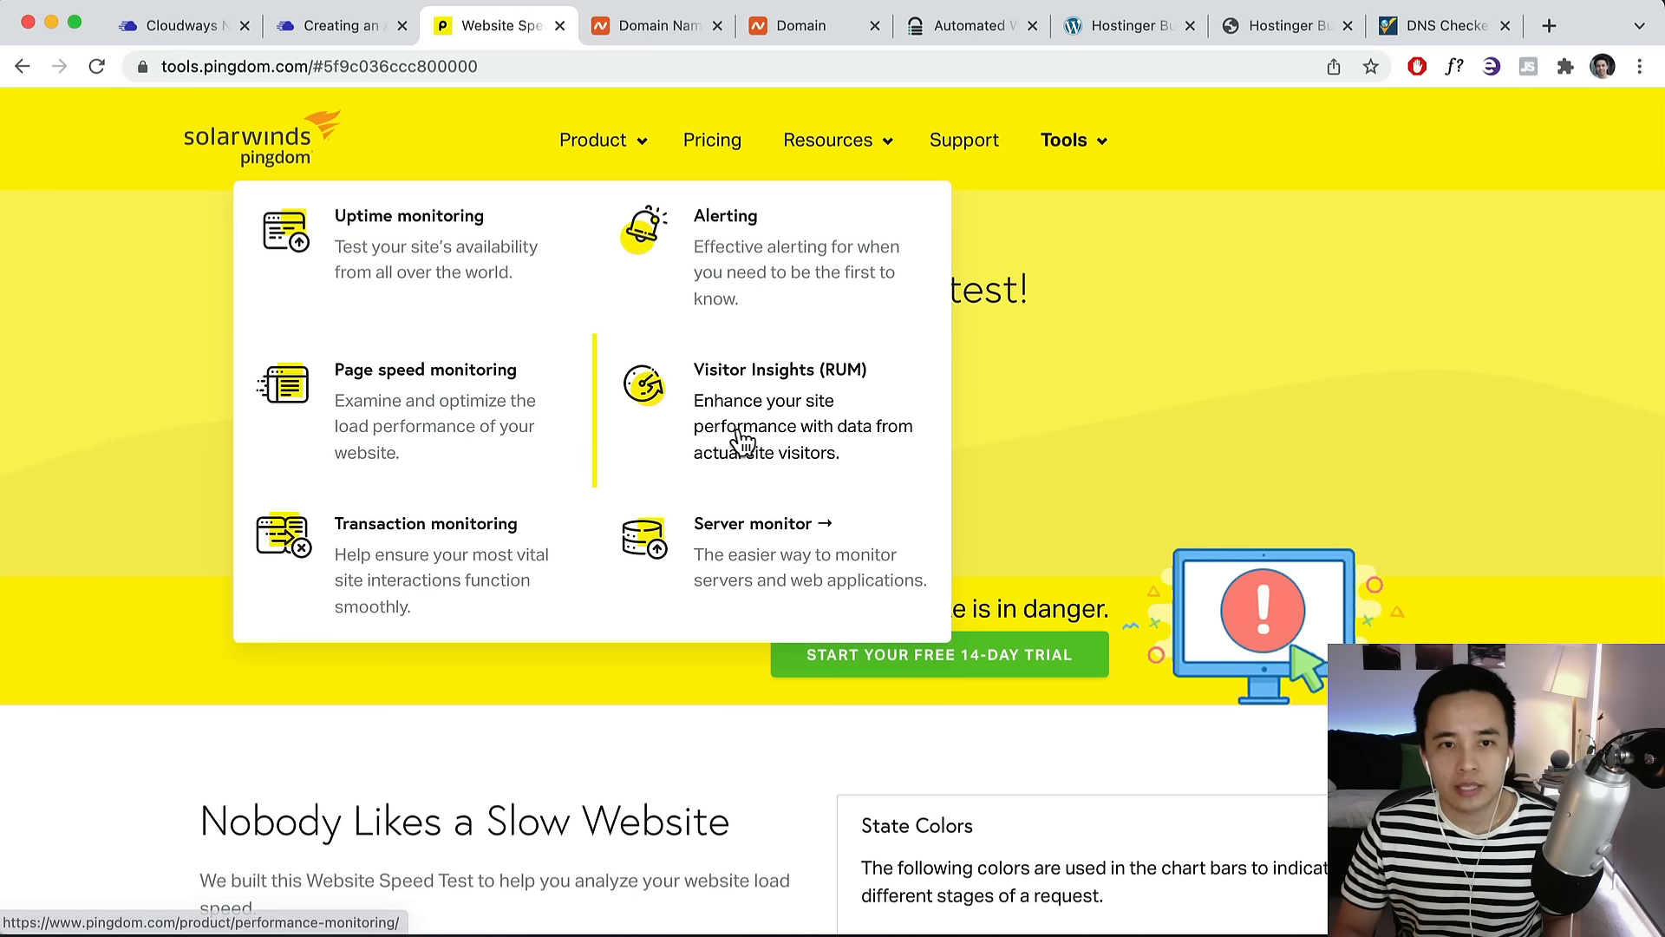
pyautogui.click(201, 33)
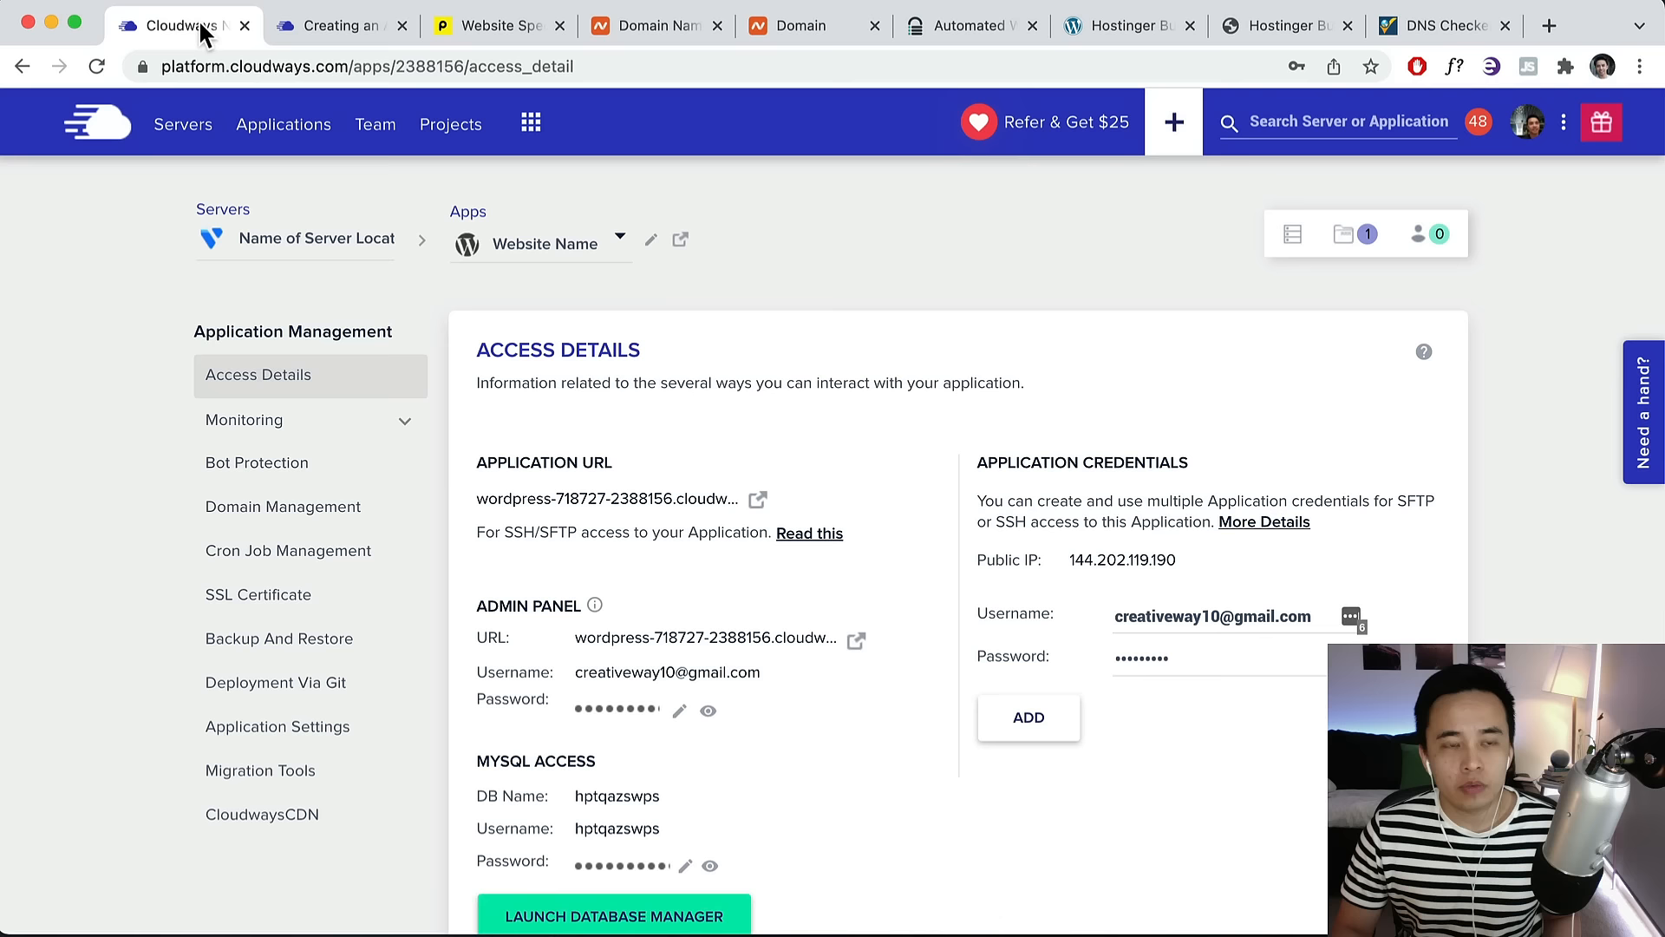
# Confirm demoparallax.com loads over https, then go to Namecheap's Domain Prices page.
pyautogui.click(1225, 23)
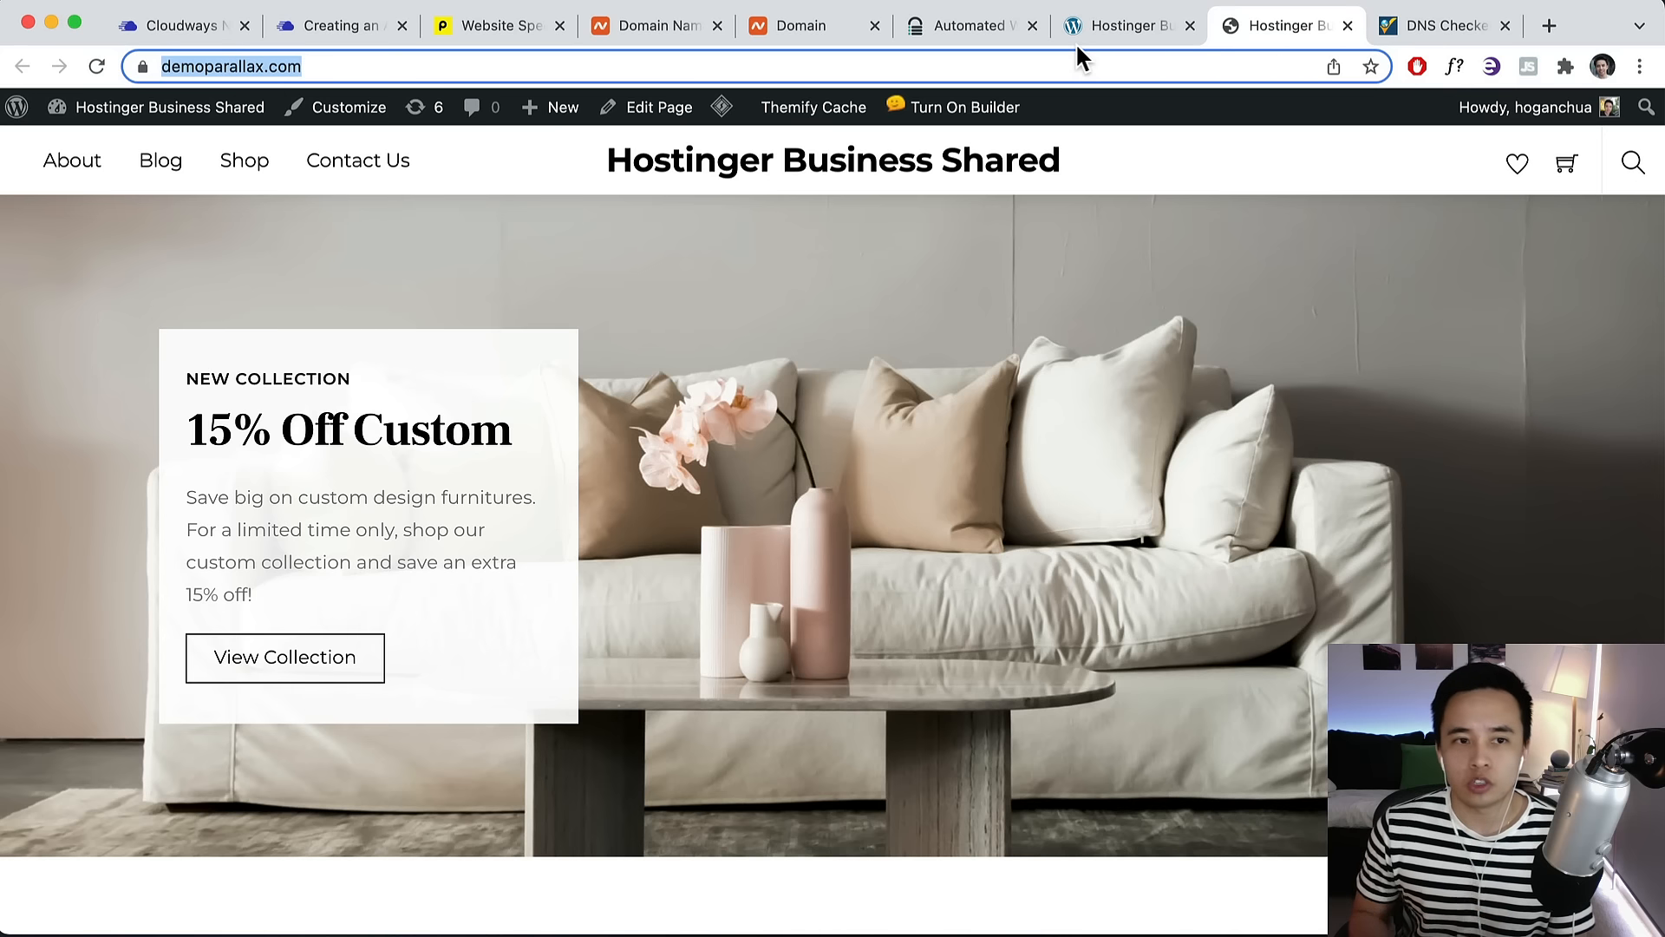
pyautogui.click(260, 66)
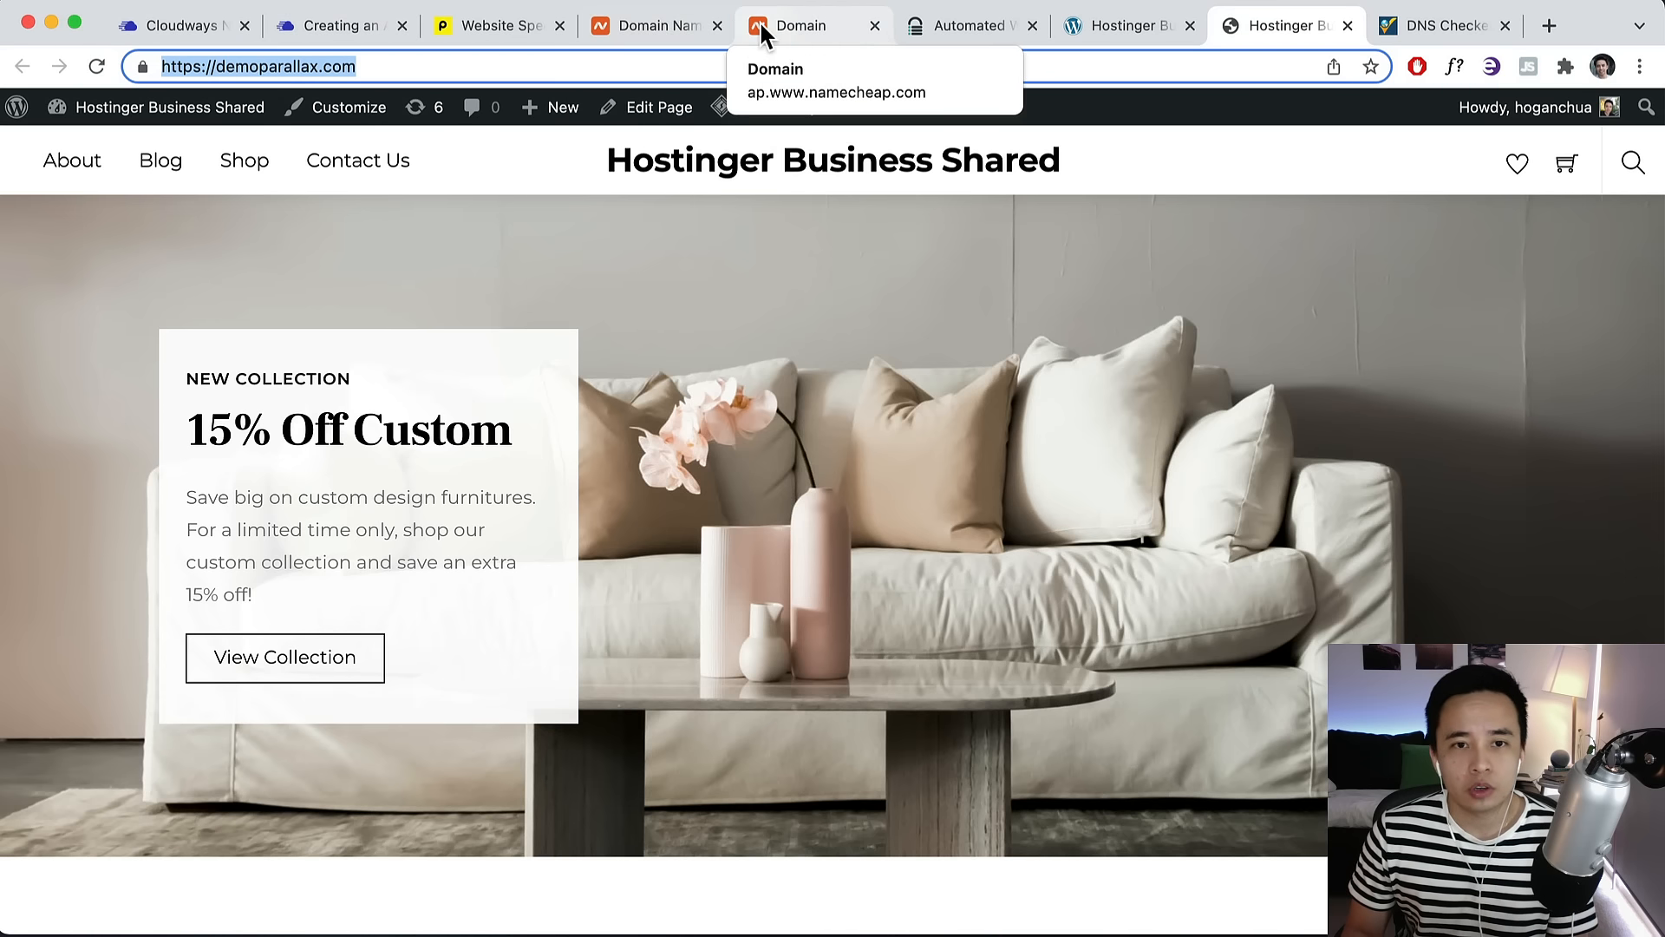
pyautogui.click(673, 26)
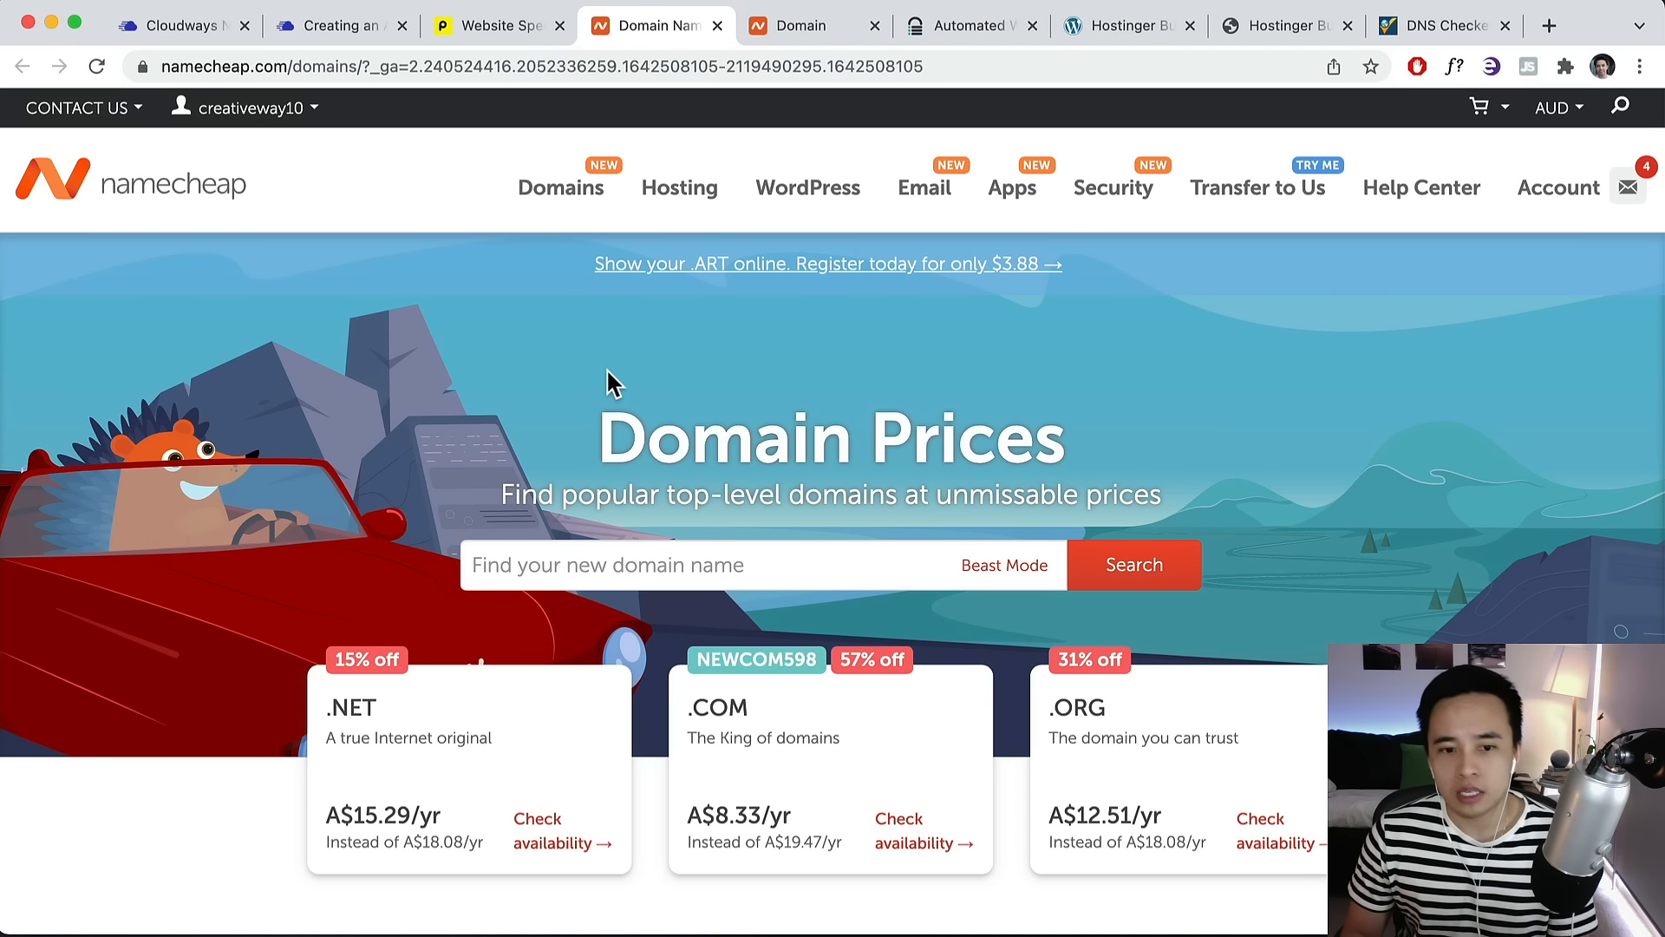
# Search Namecheap for teststore123 and review alternative extensions such as .xyz at A$1.39/yr.
pyautogui.click(684, 564)
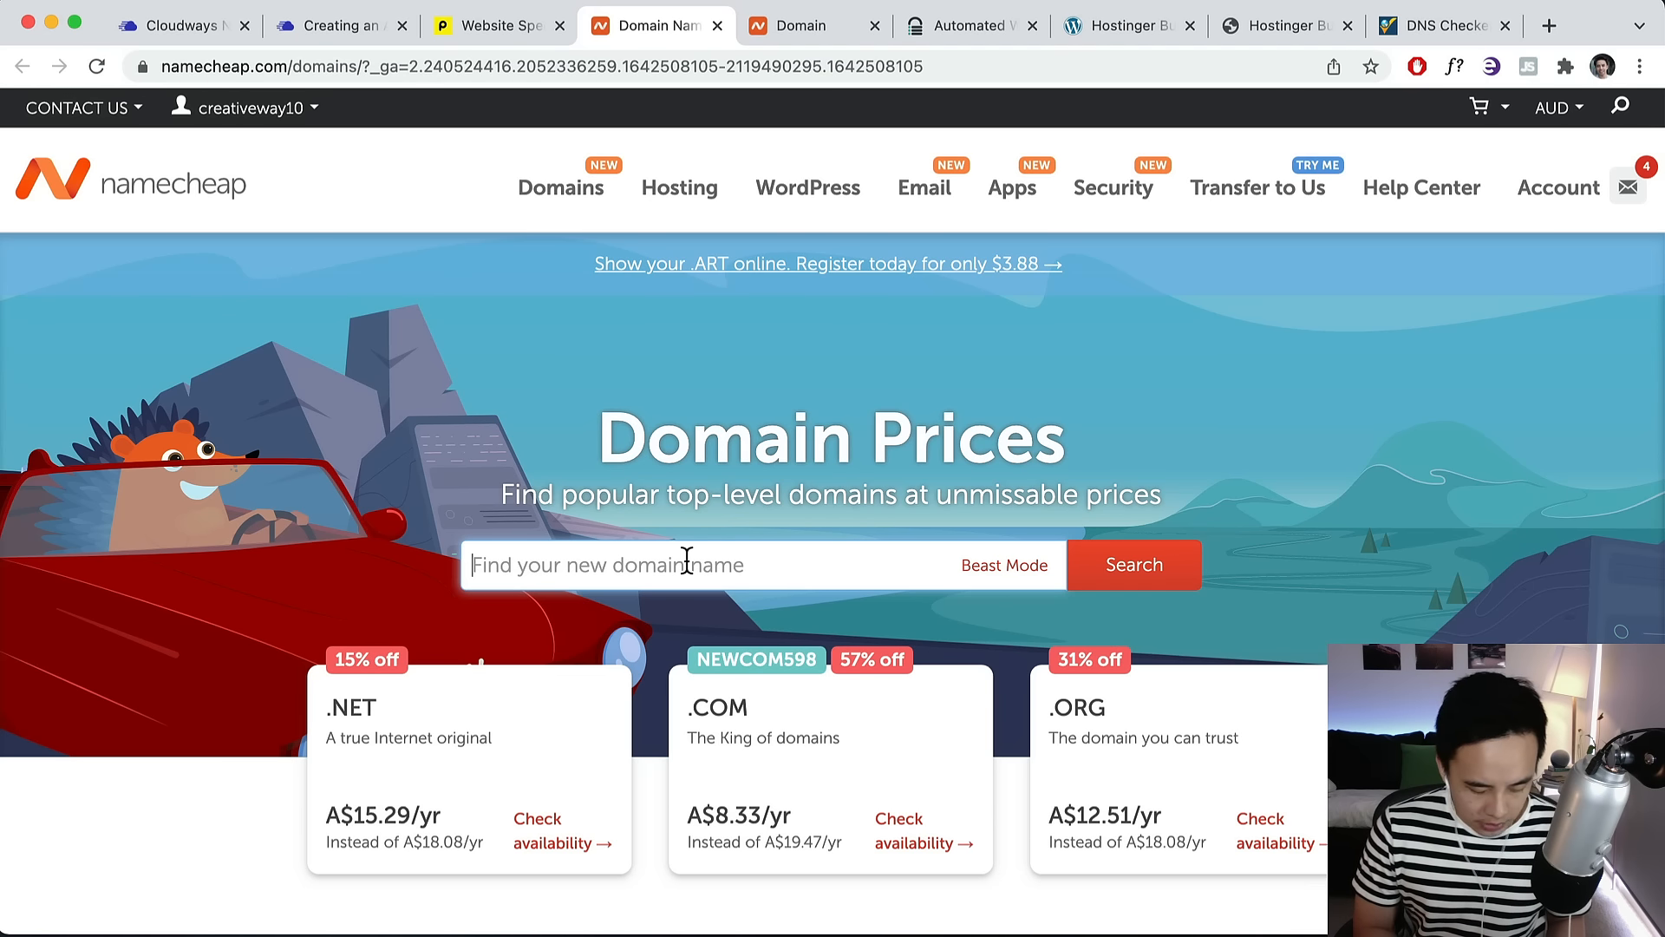
pyautogui.write('test')
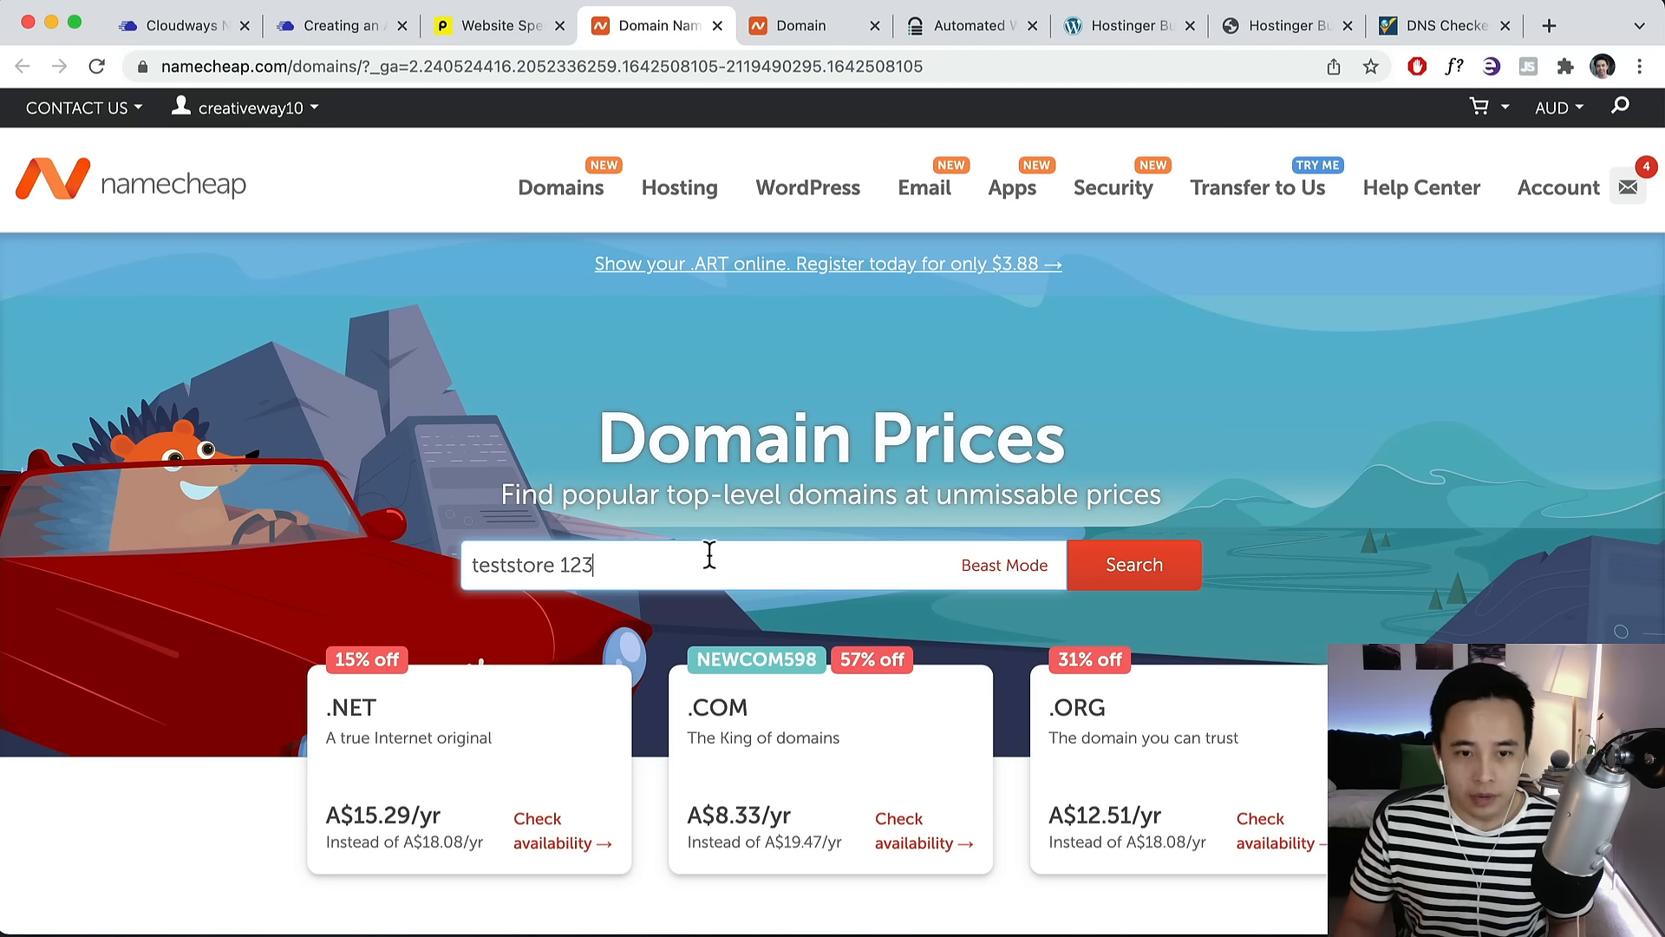
pyautogui.write('store 123')
pyautogui.click(1122, 583)
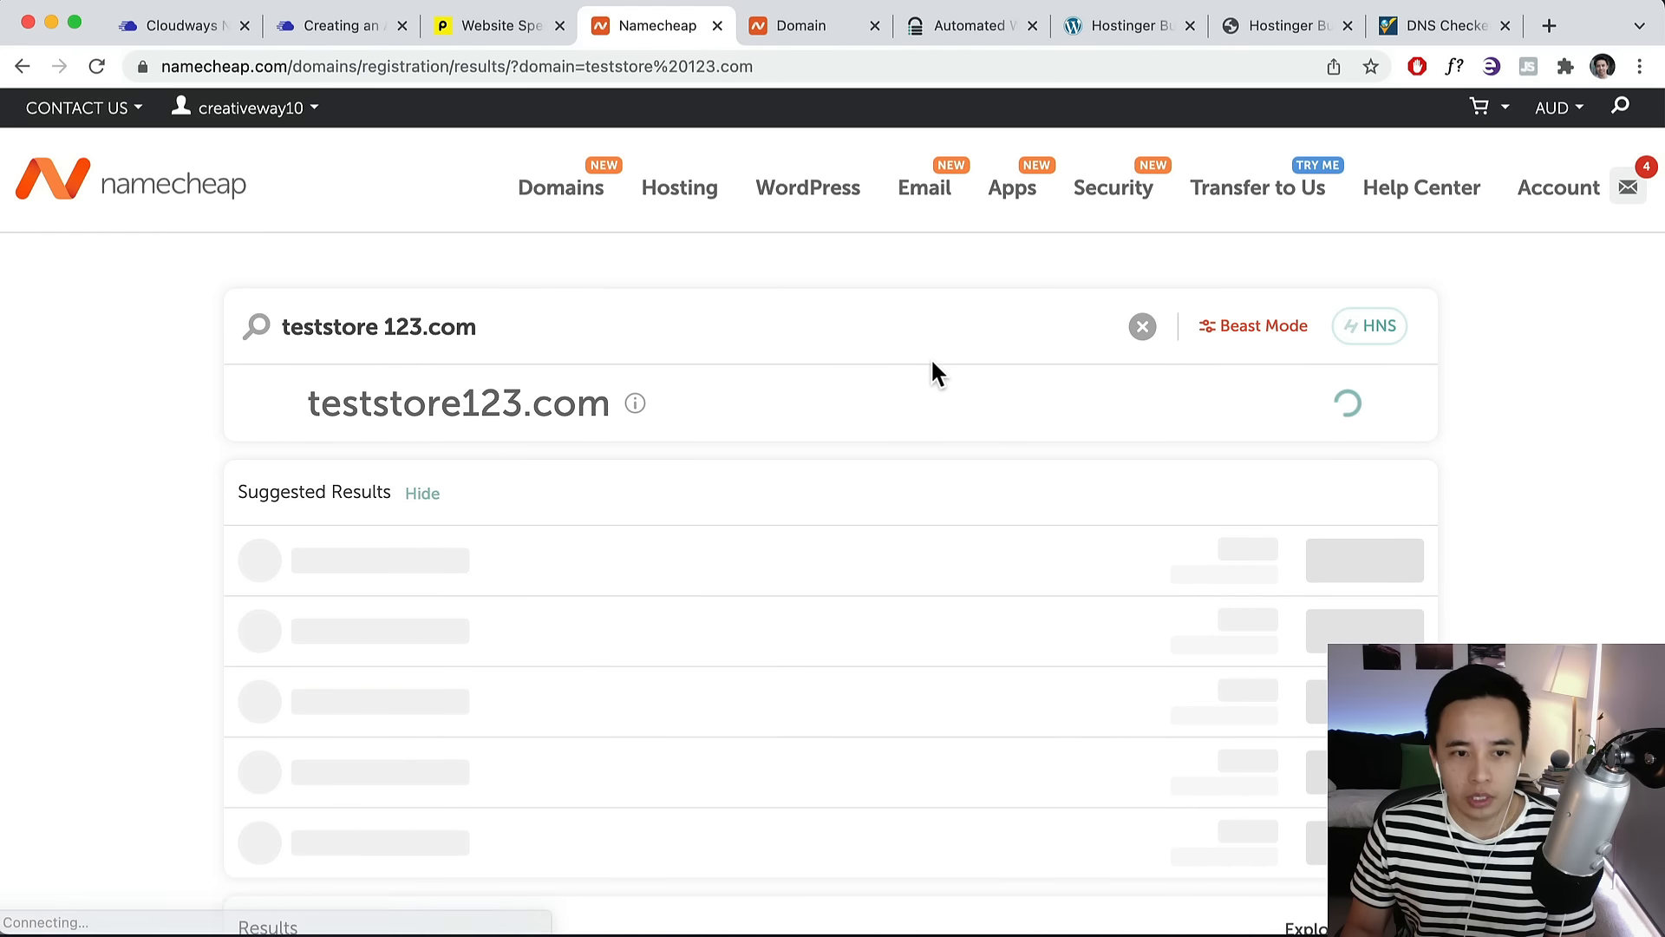
pyautogui.moveTo(635, 403)
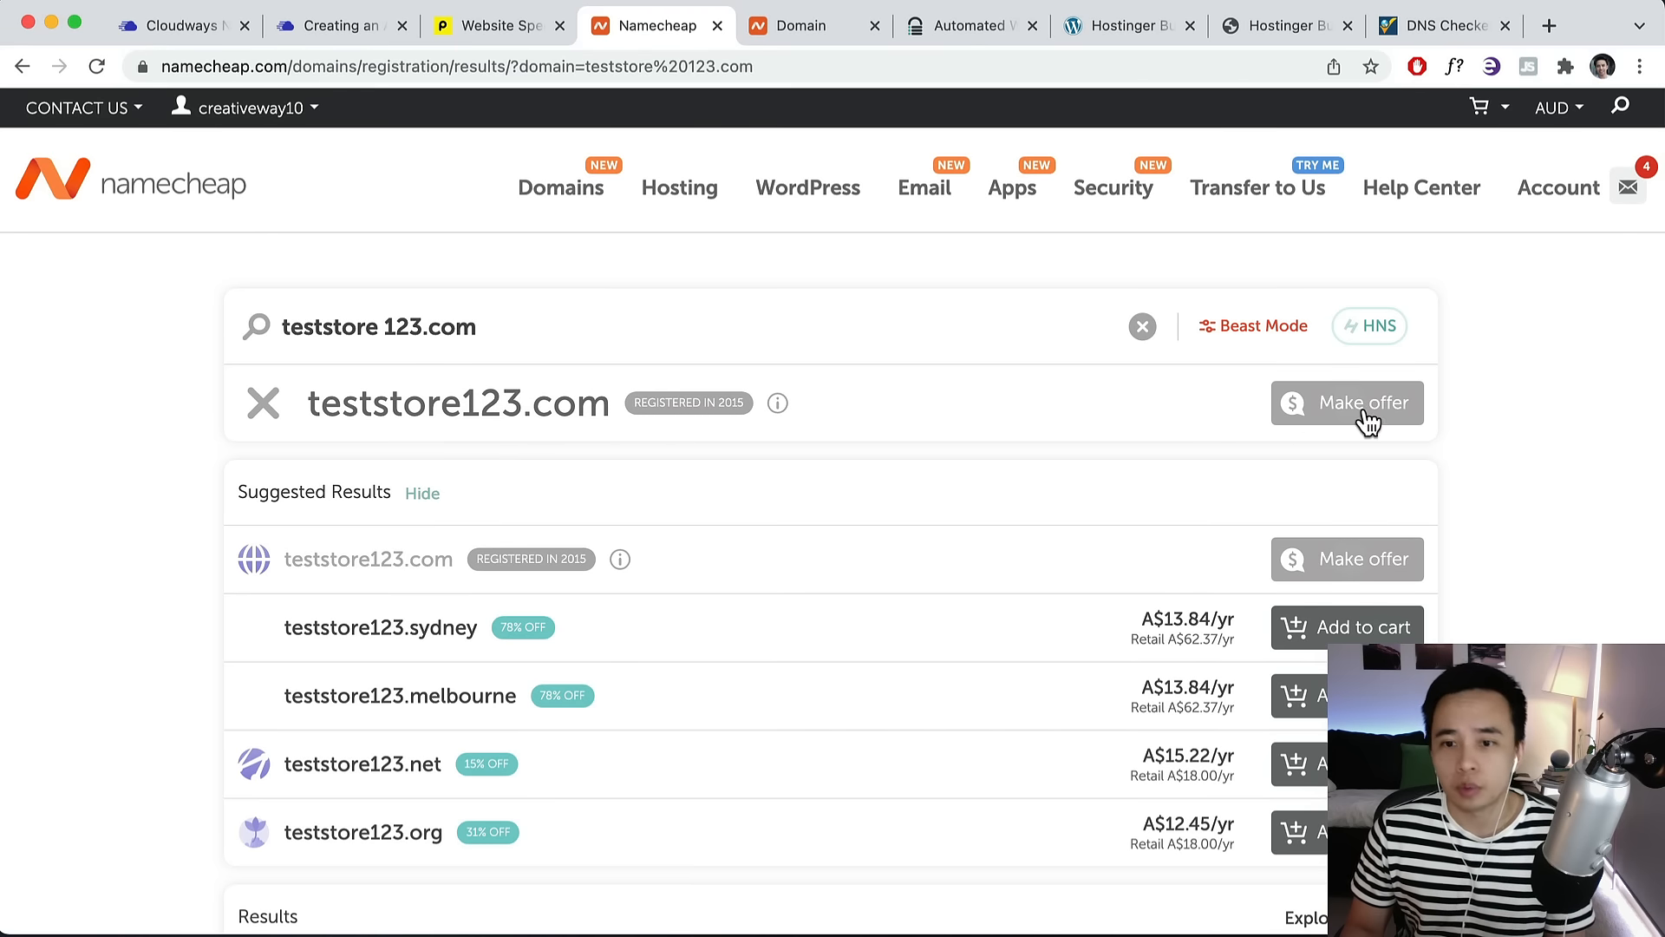
pyautogui.scroll(-5, 1301, 450)
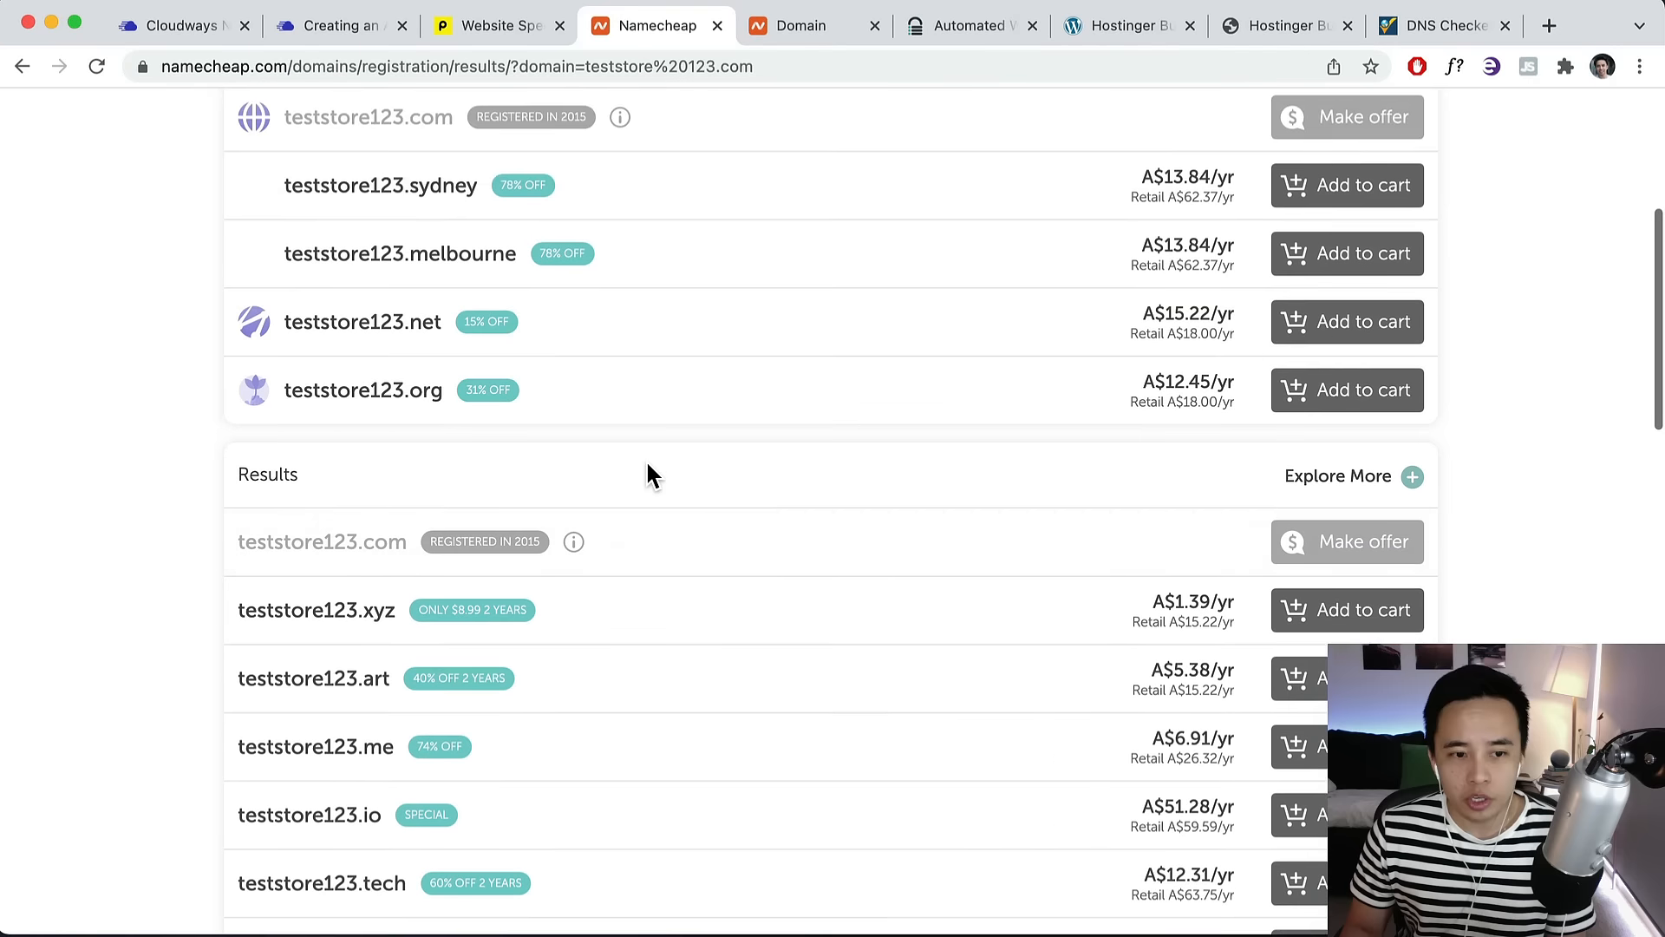
pyautogui.scroll(-3, 647, 476)
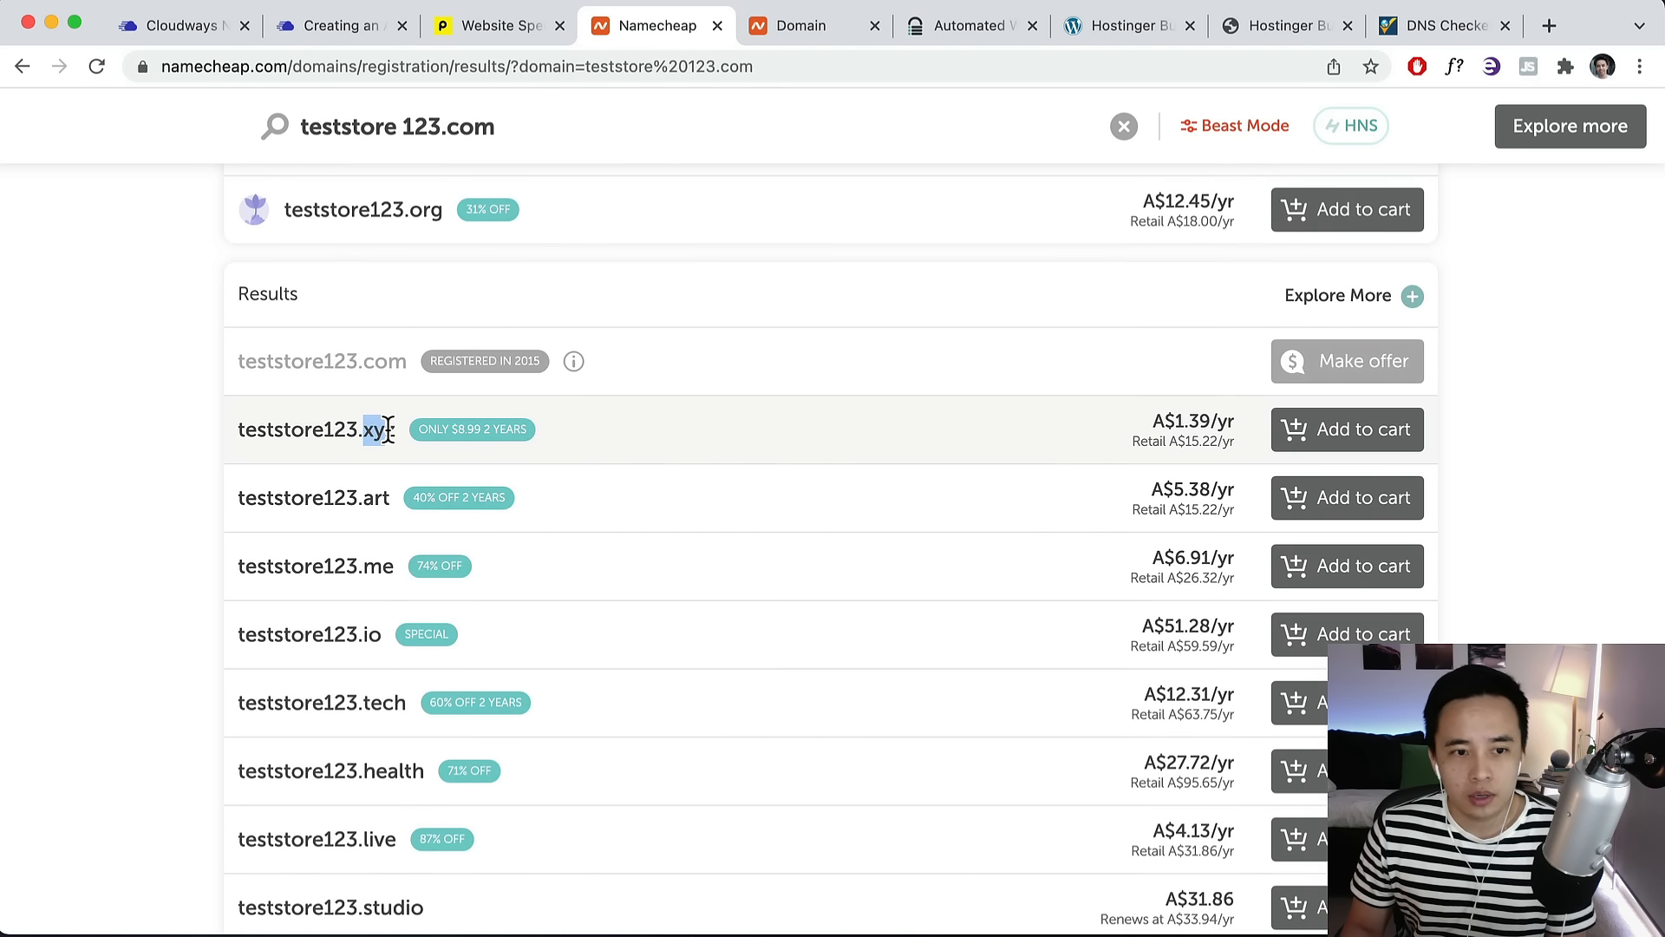
pyautogui.click(786, 26)
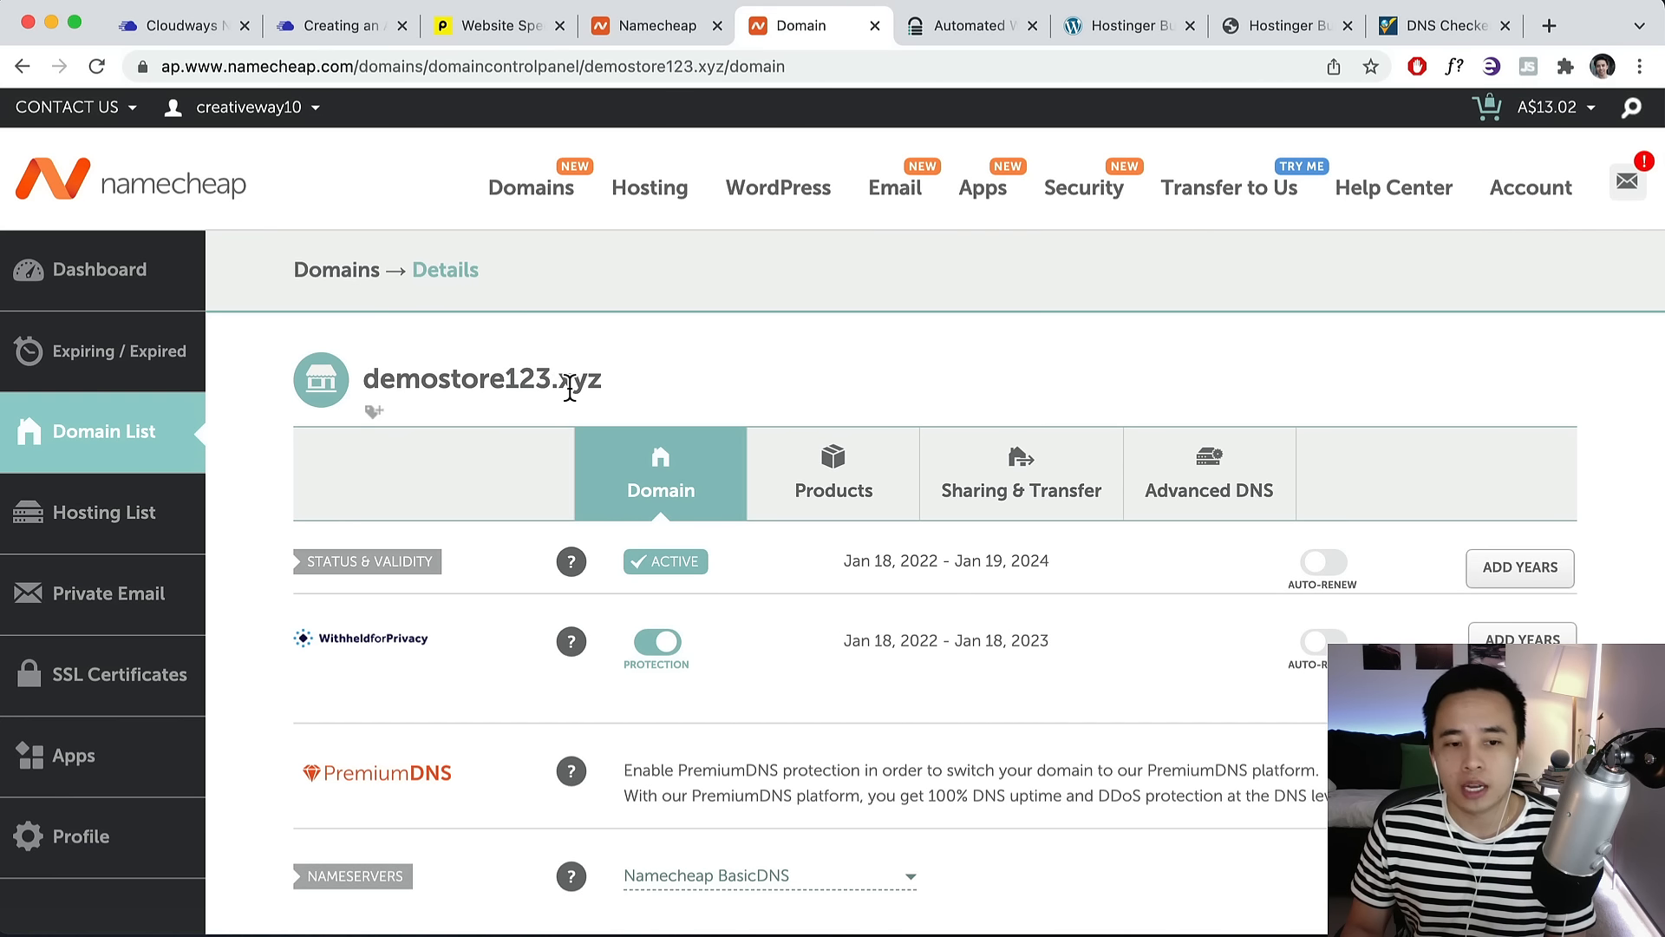
# View the Advanced DNS host records for demostore123.xyz and select its domain name.
pyautogui.moveTo(607, 379); pyautogui.dragTo(372, 379)
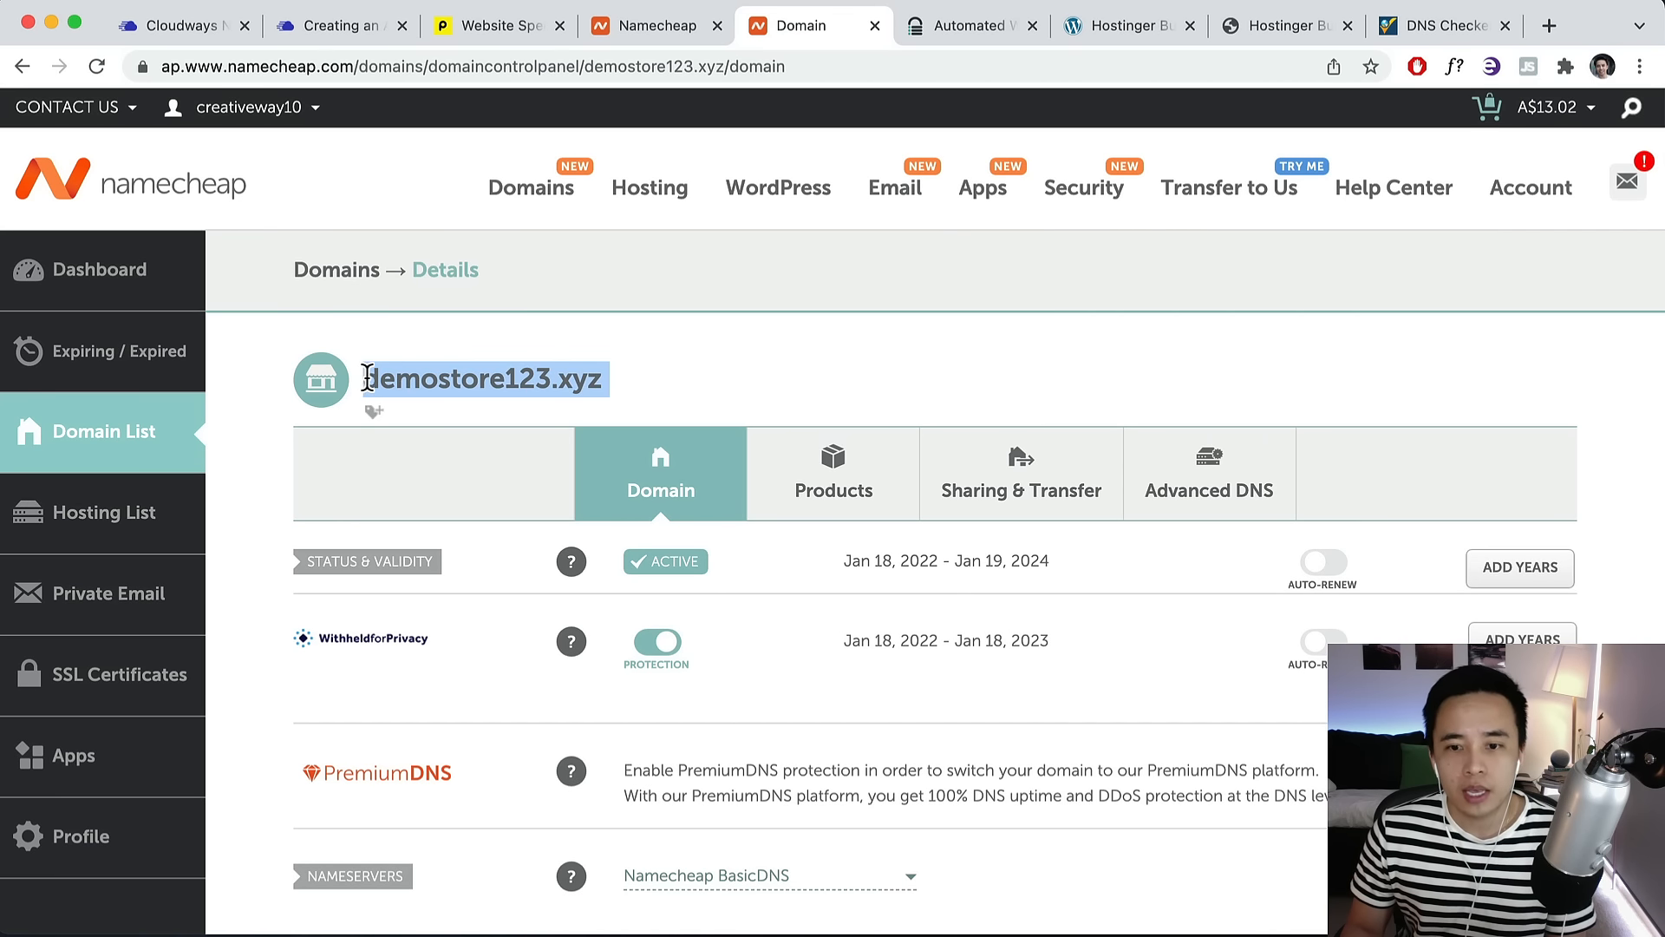
pyautogui.scroll(-1, 904, 377)
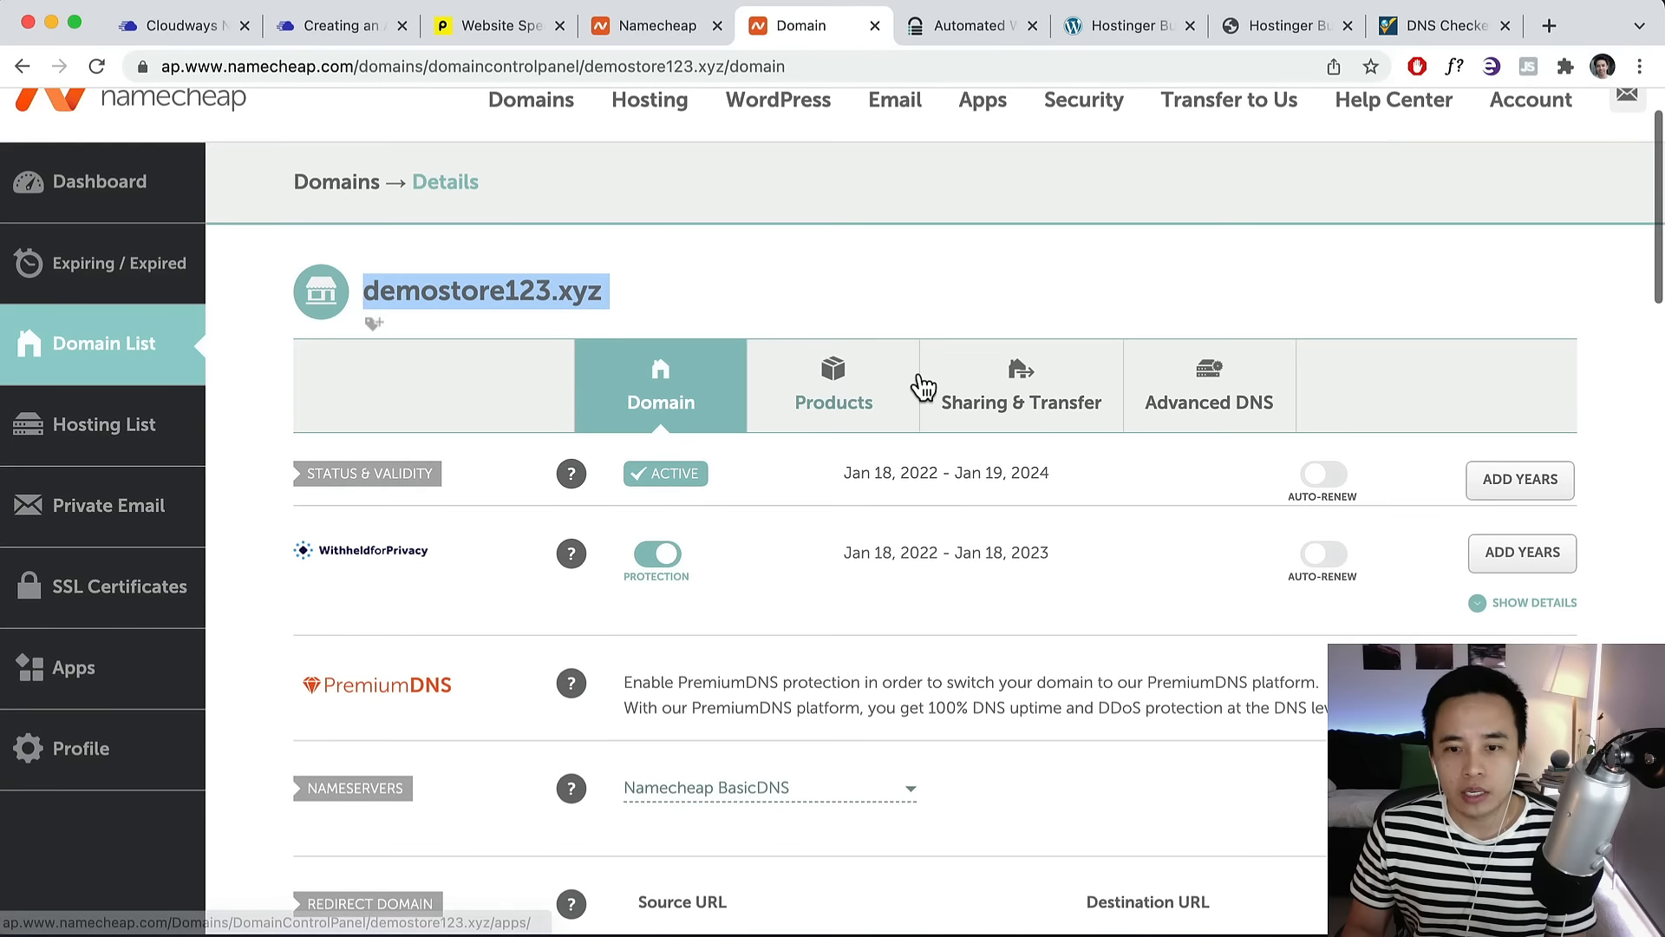
pyautogui.click(1197, 395)
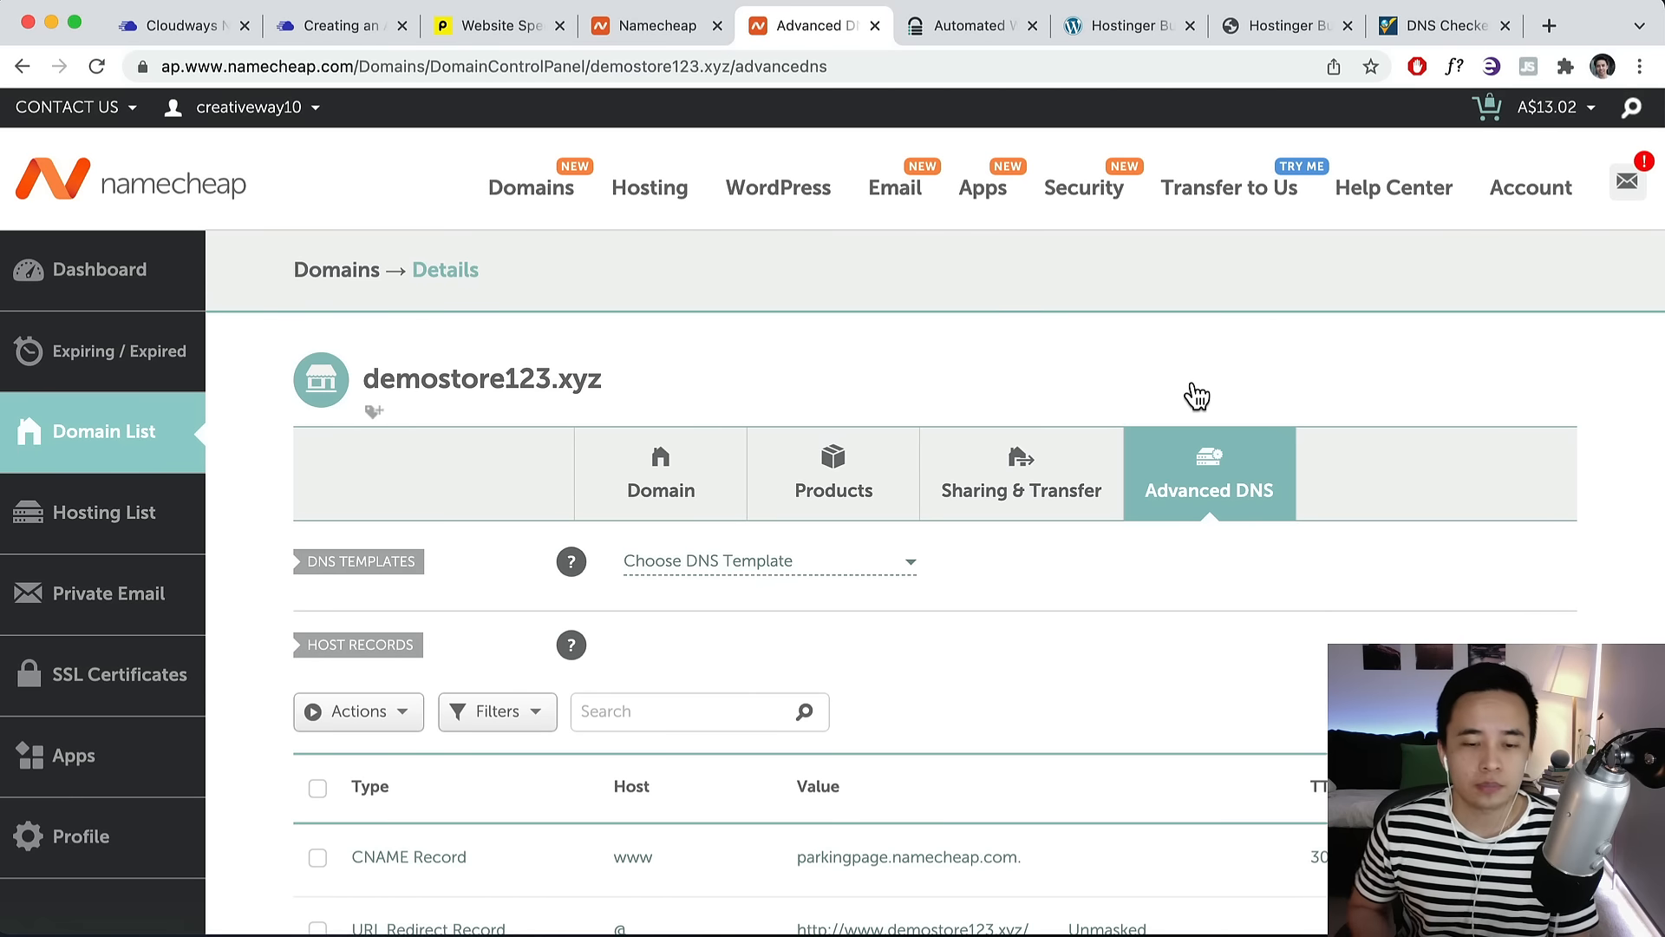
pyautogui.scroll(-2, 920, 611)
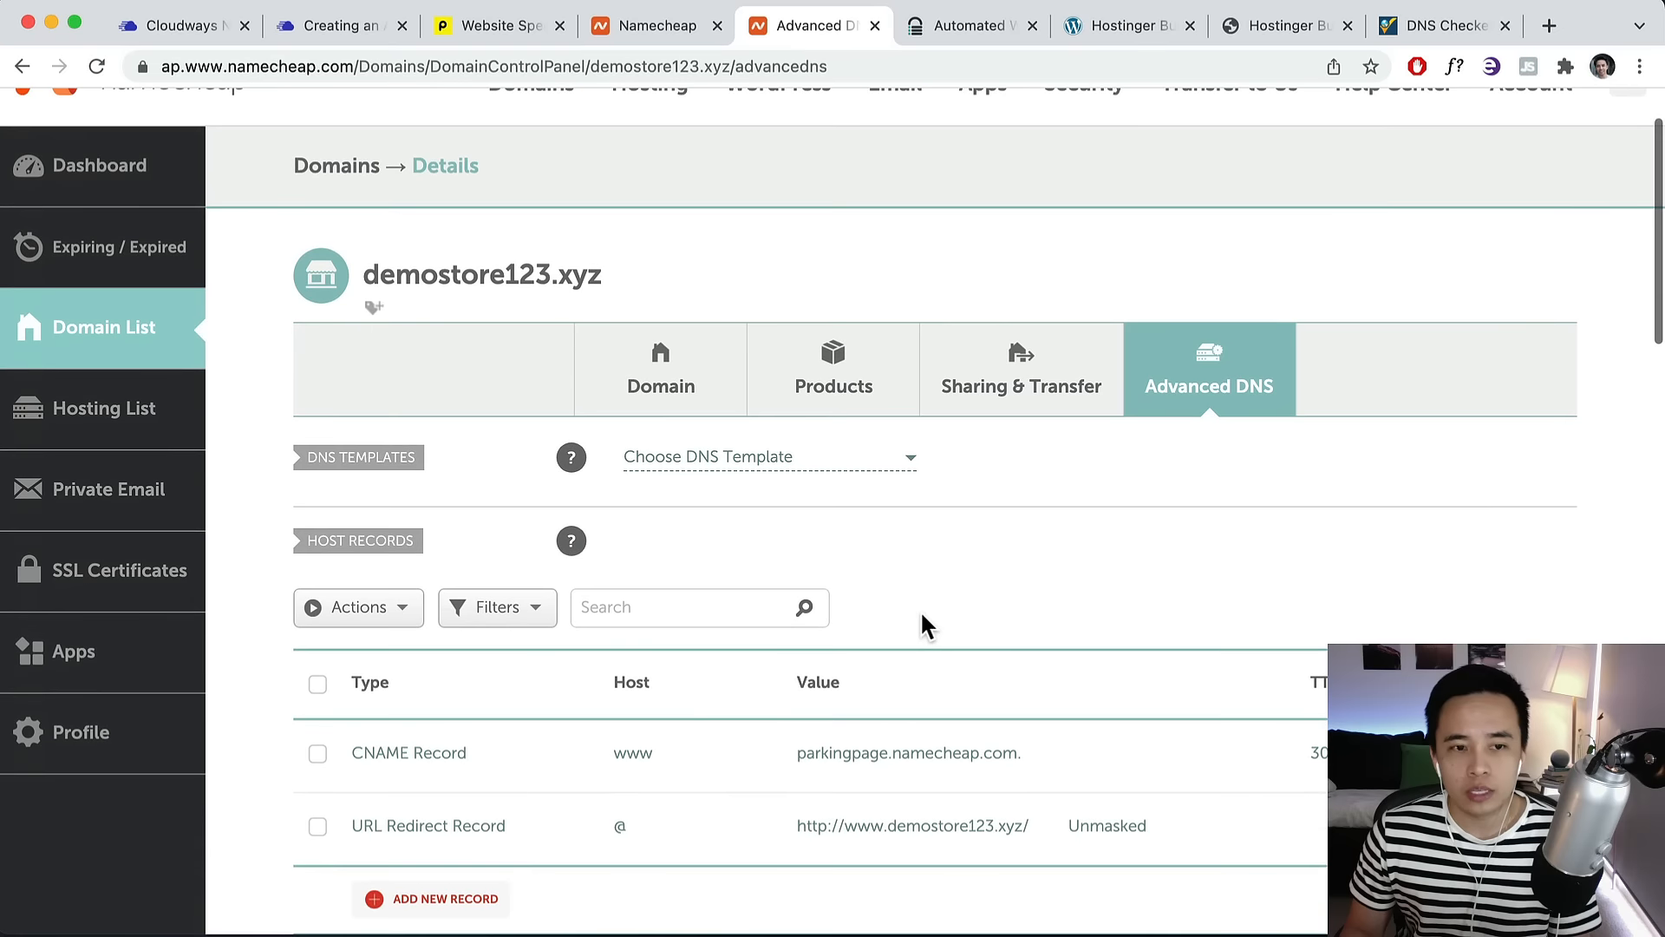
pyautogui.scroll(2, 920, 611)
pyautogui.moveTo(608, 368); pyautogui.dragTo(366, 364)
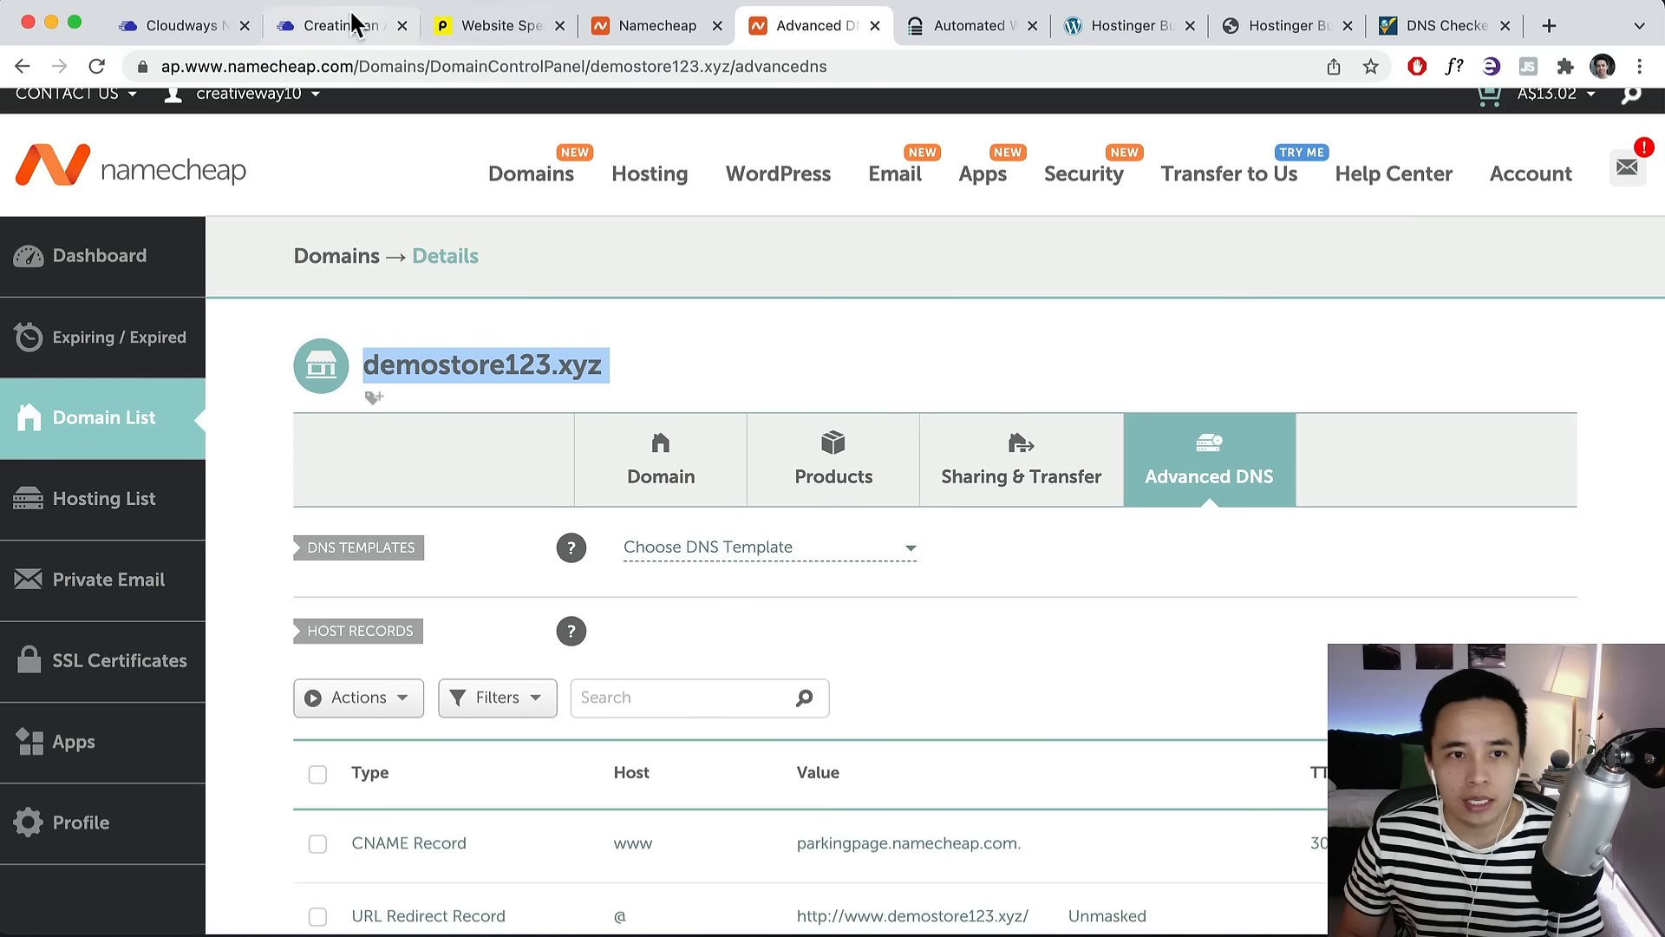
pyautogui.click(176, 33)
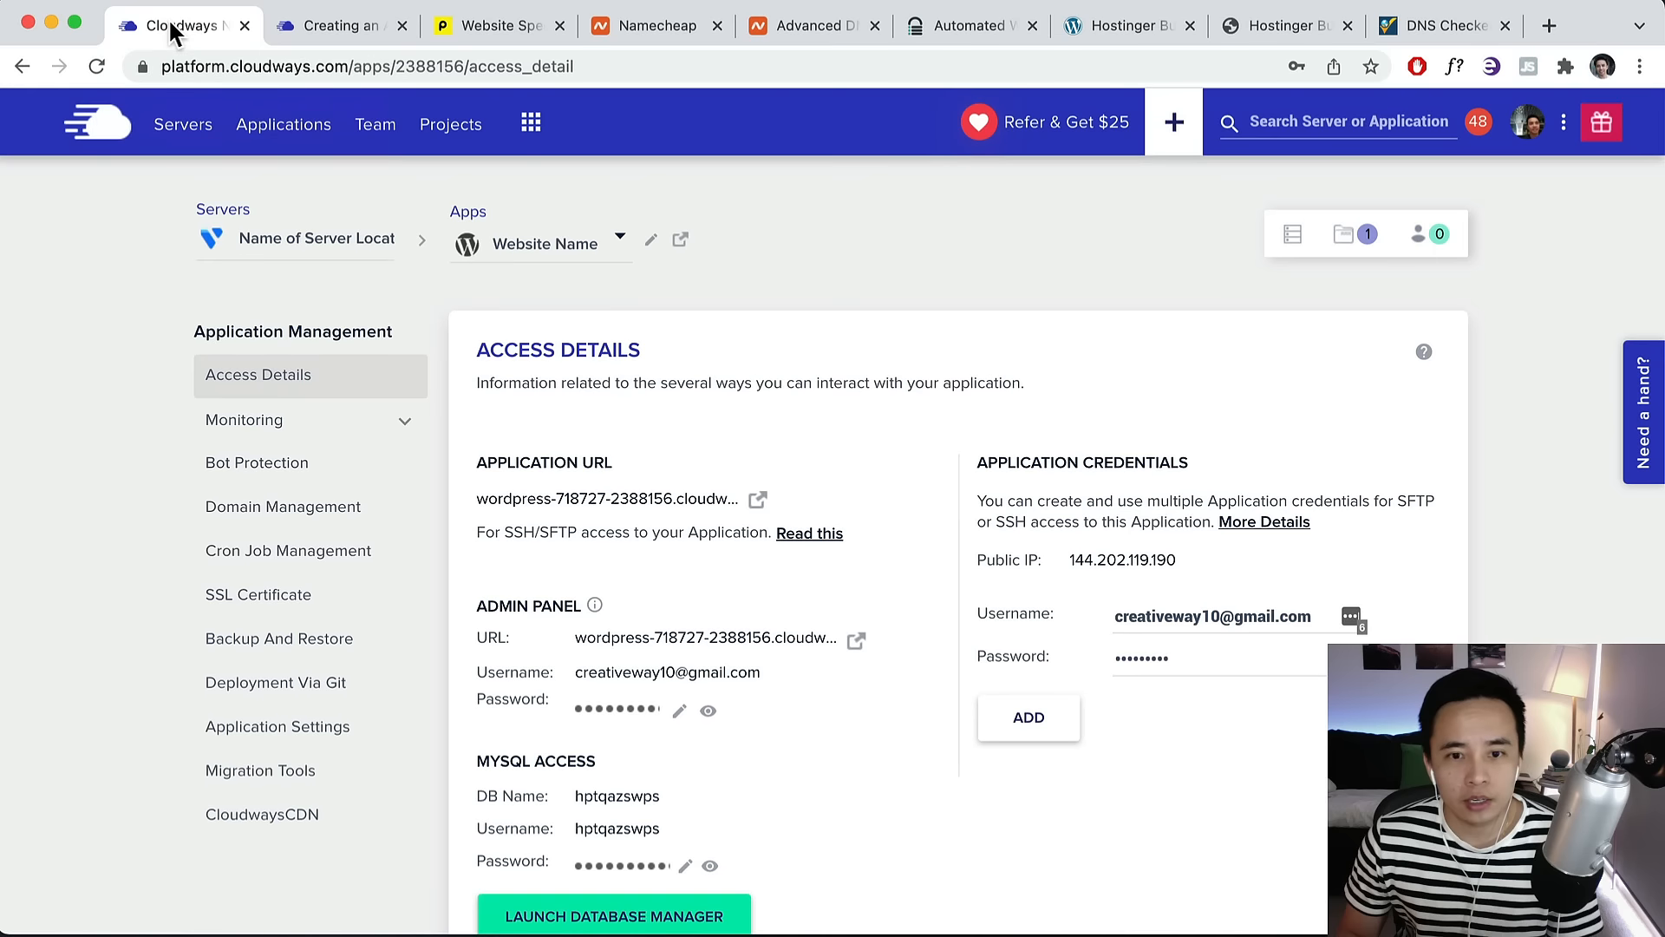
# Copy the public IP 144.202.119.190 and open the application's Domain Management.
pyautogui.scroll(-3, 708, 580)
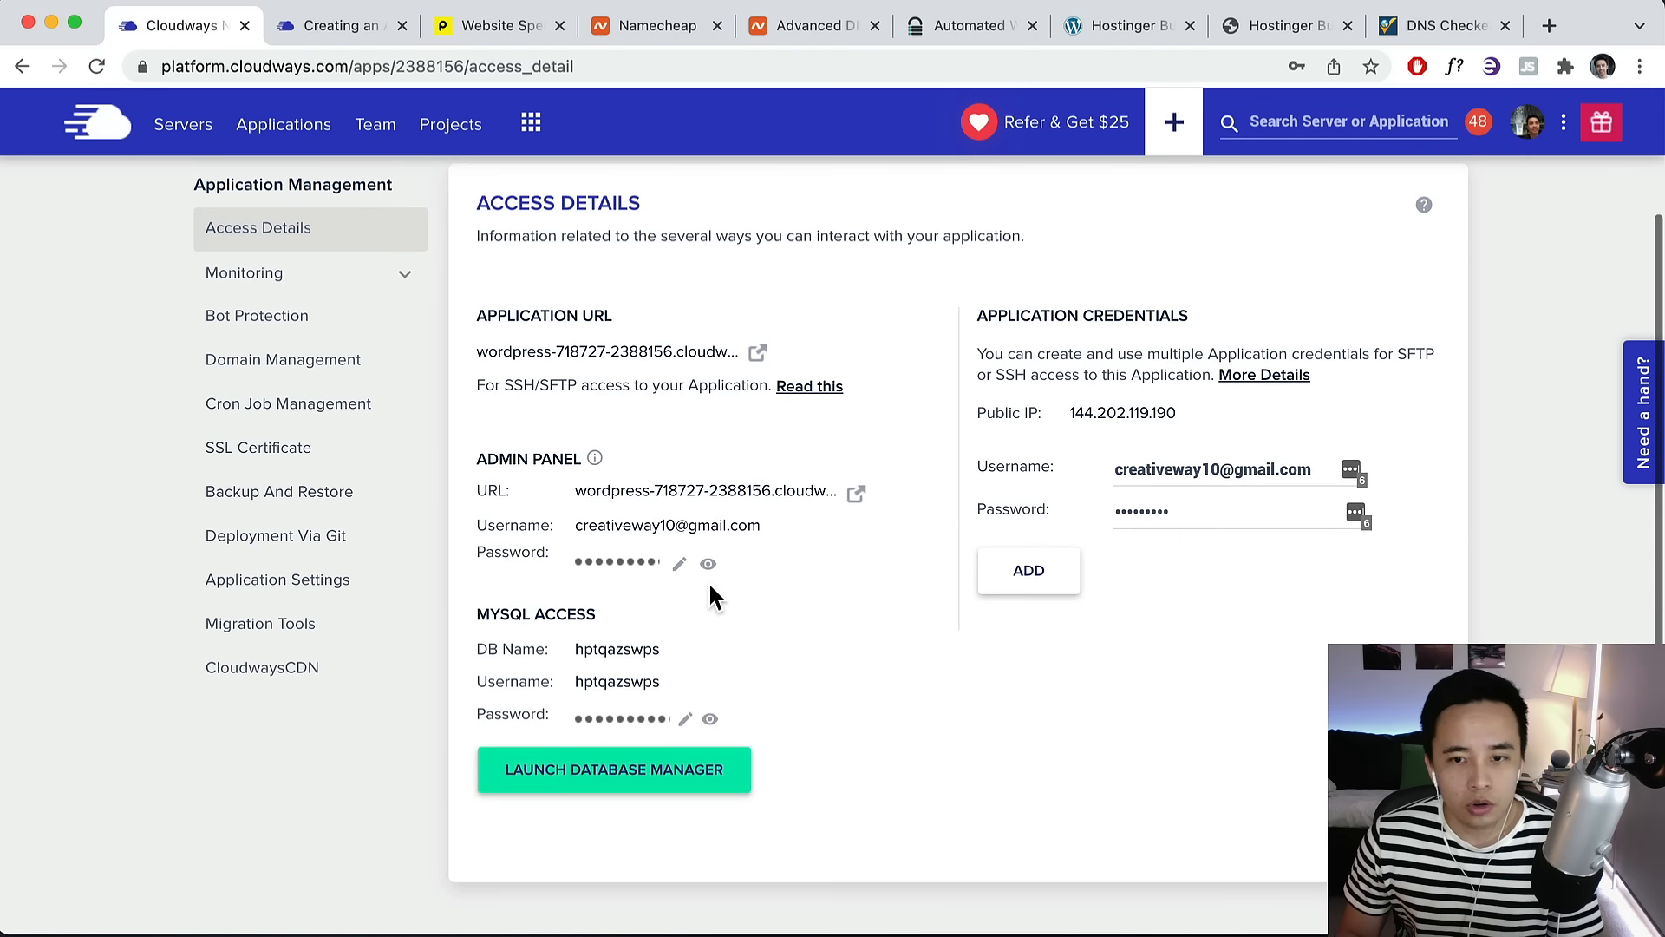
pyautogui.click(1107, 424)
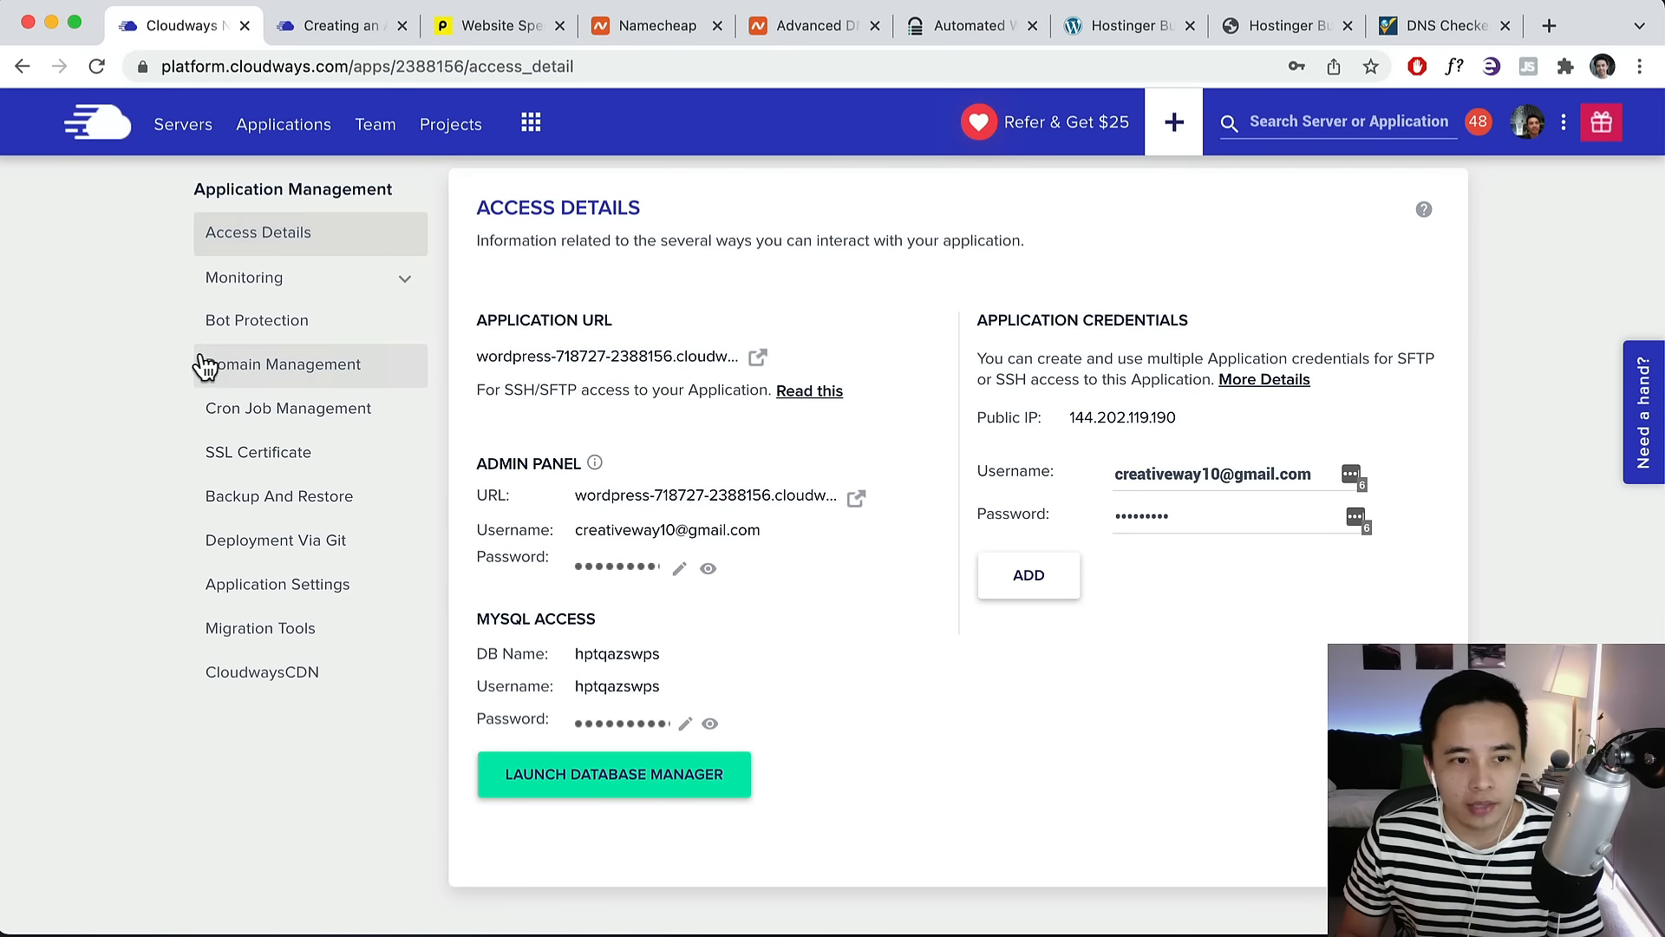
pyautogui.click(245, 374)
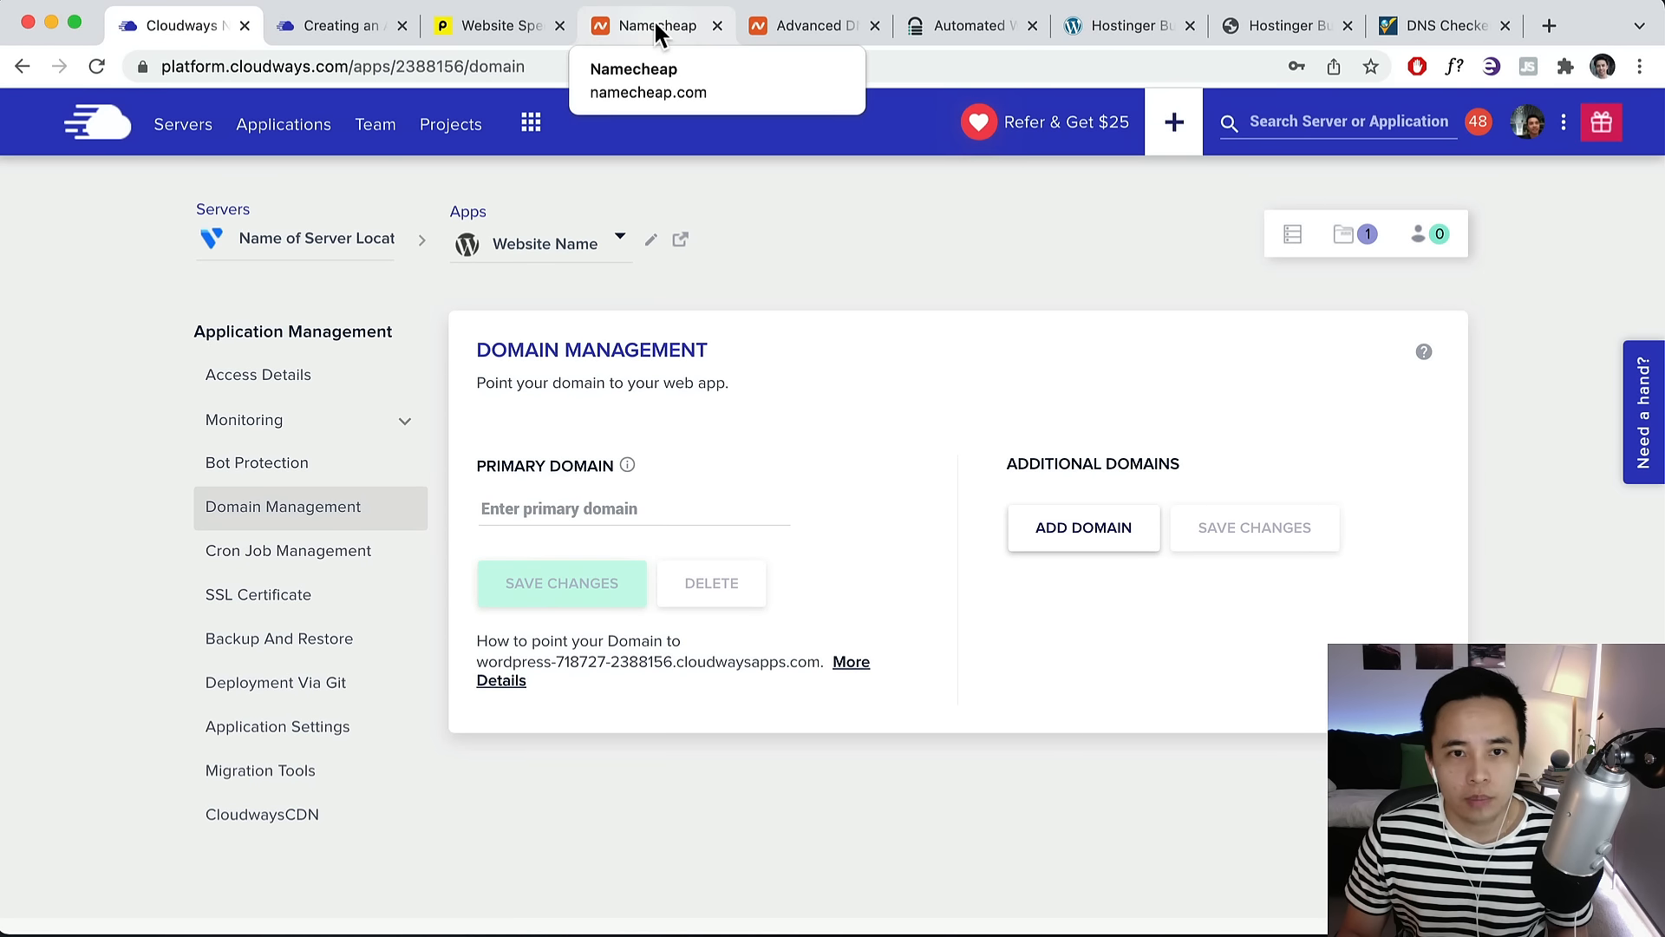
# Paste demostore123.xyz as the Primary Domain and save the change.
pyautogui.click(794, 32)
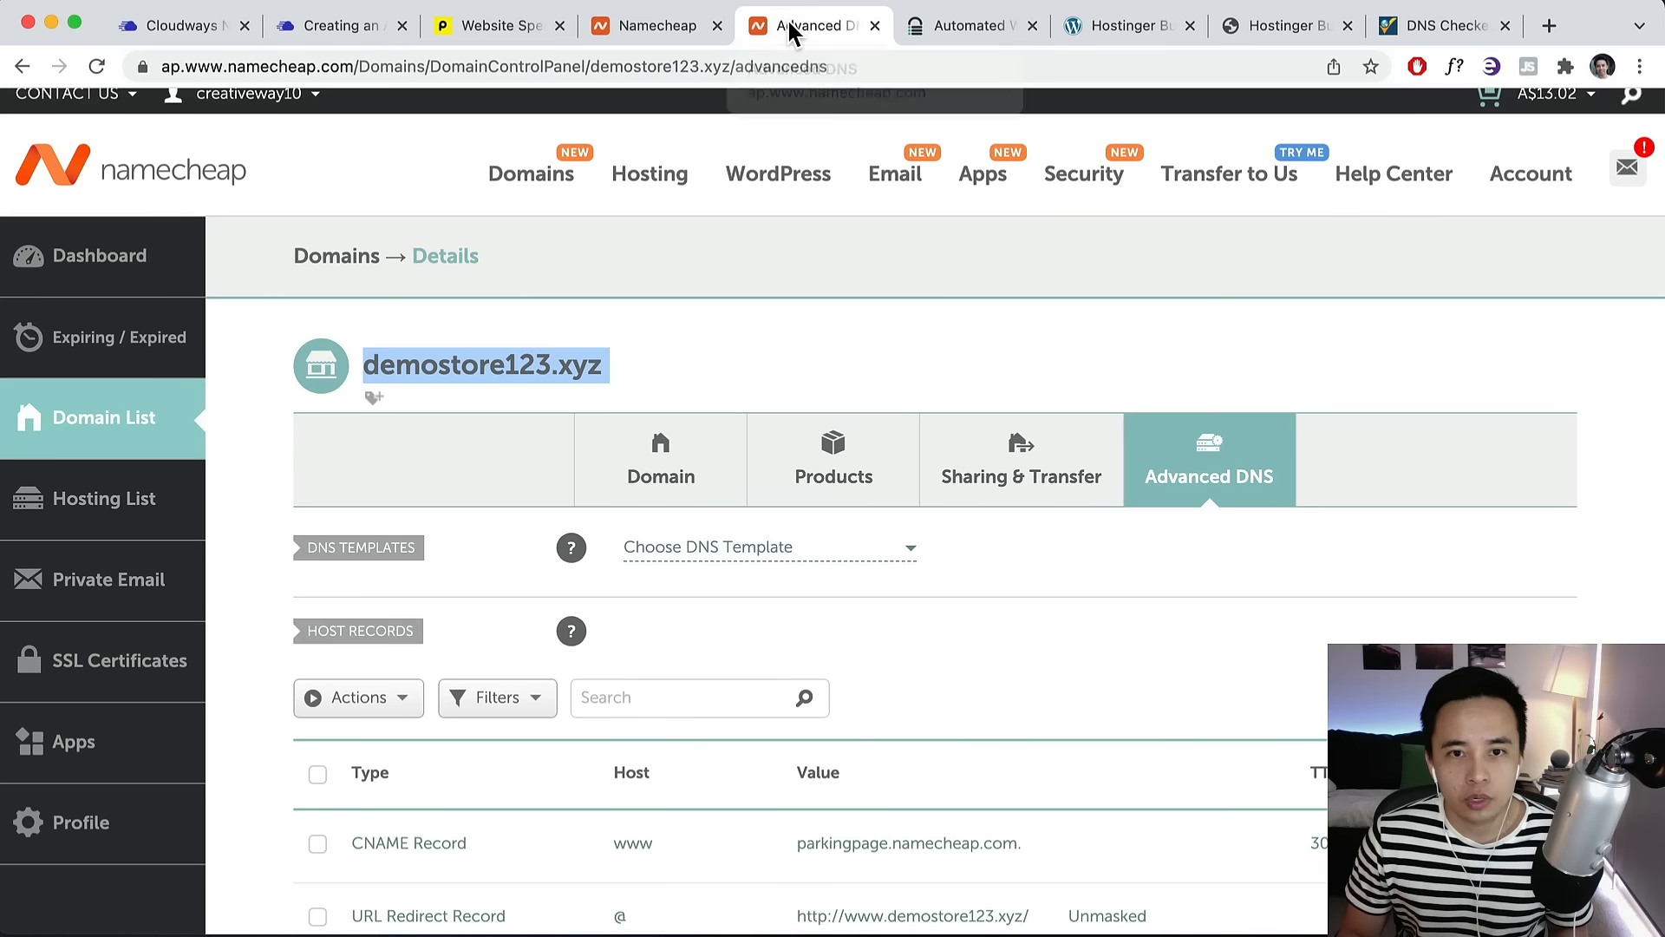
pyautogui.rightClick(538, 364)
pyautogui.click(599, 408)
pyautogui.click(208, 24)
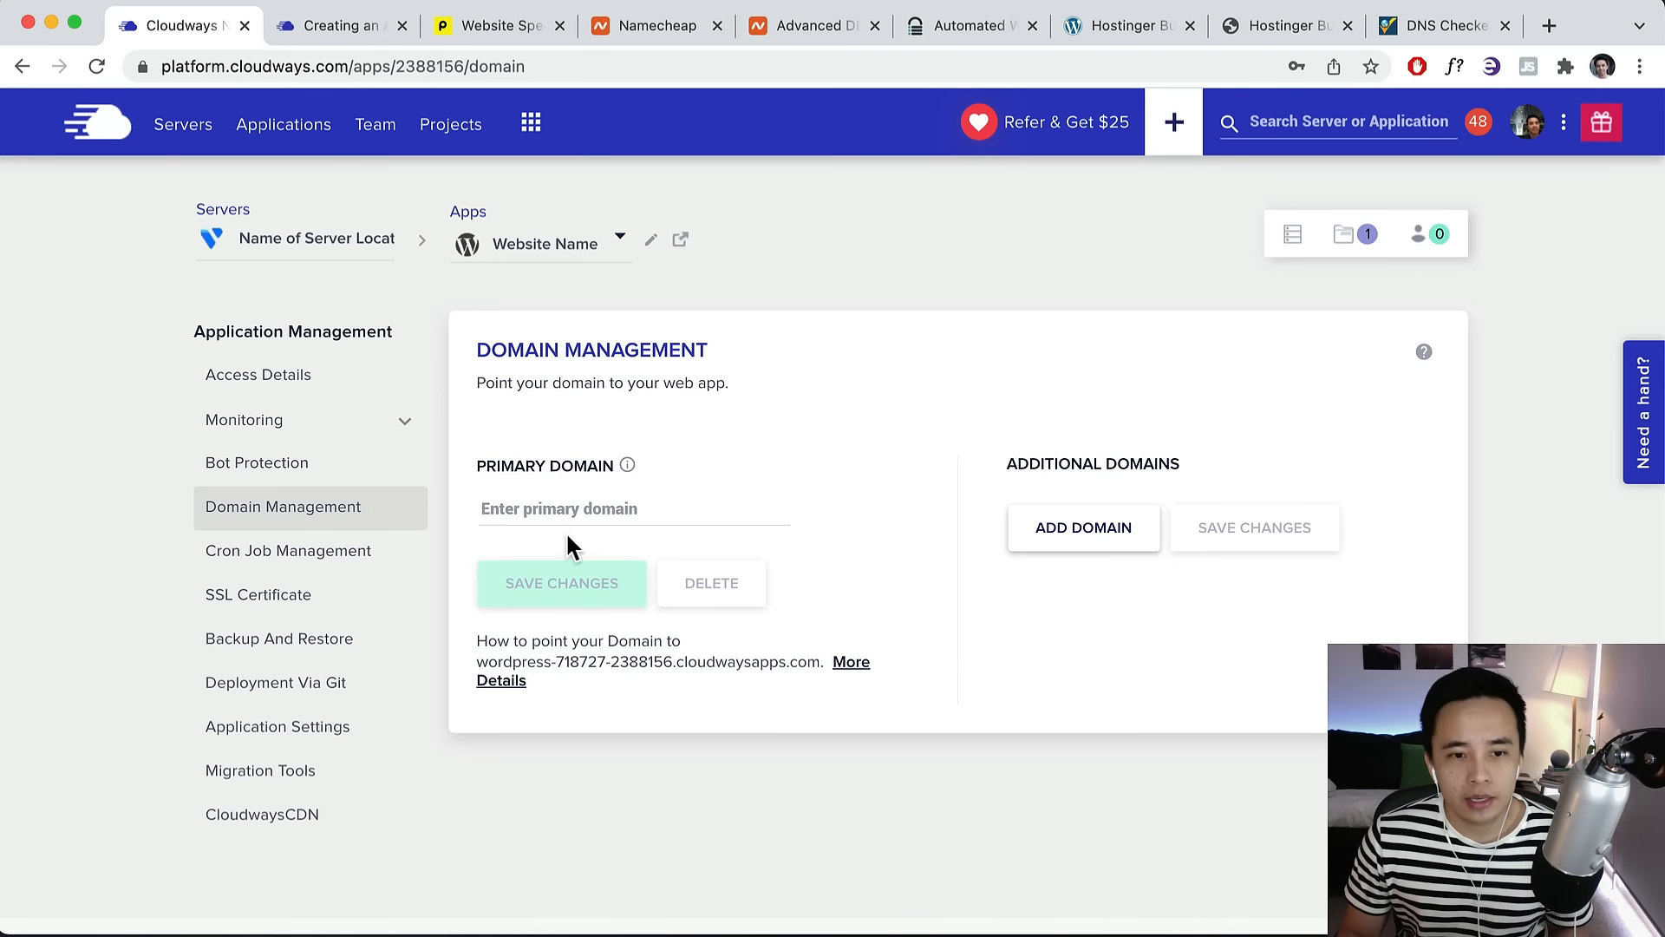
pyautogui.rightClick(540, 505)
pyautogui.click(584, 666)
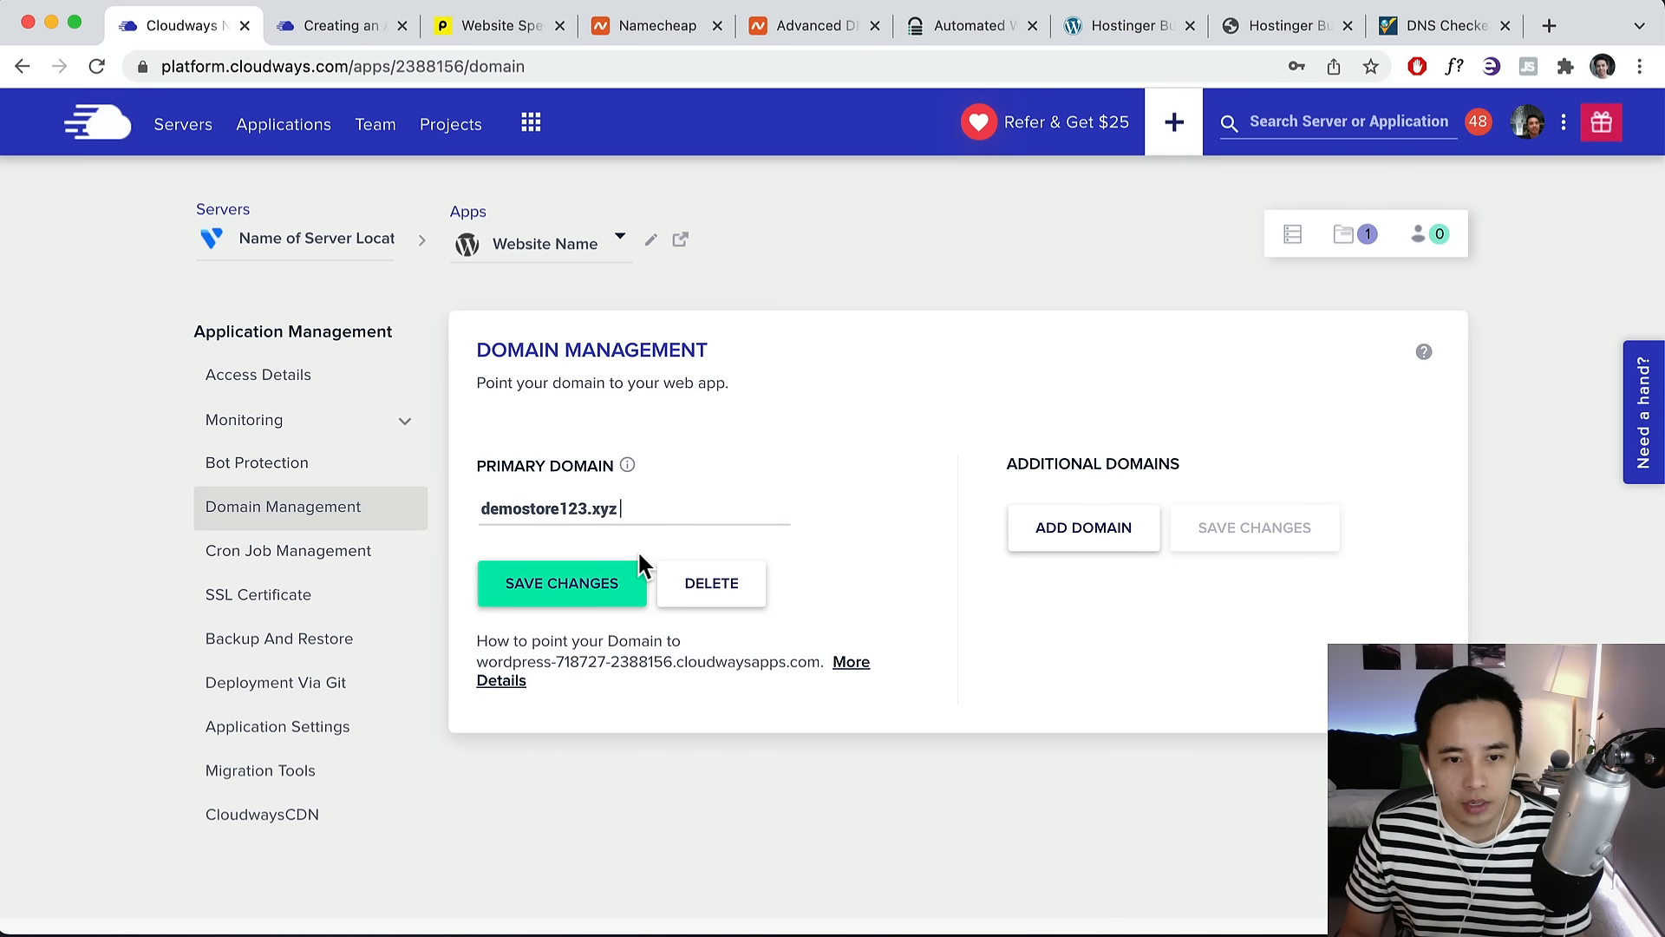
pyautogui.click(547, 588)
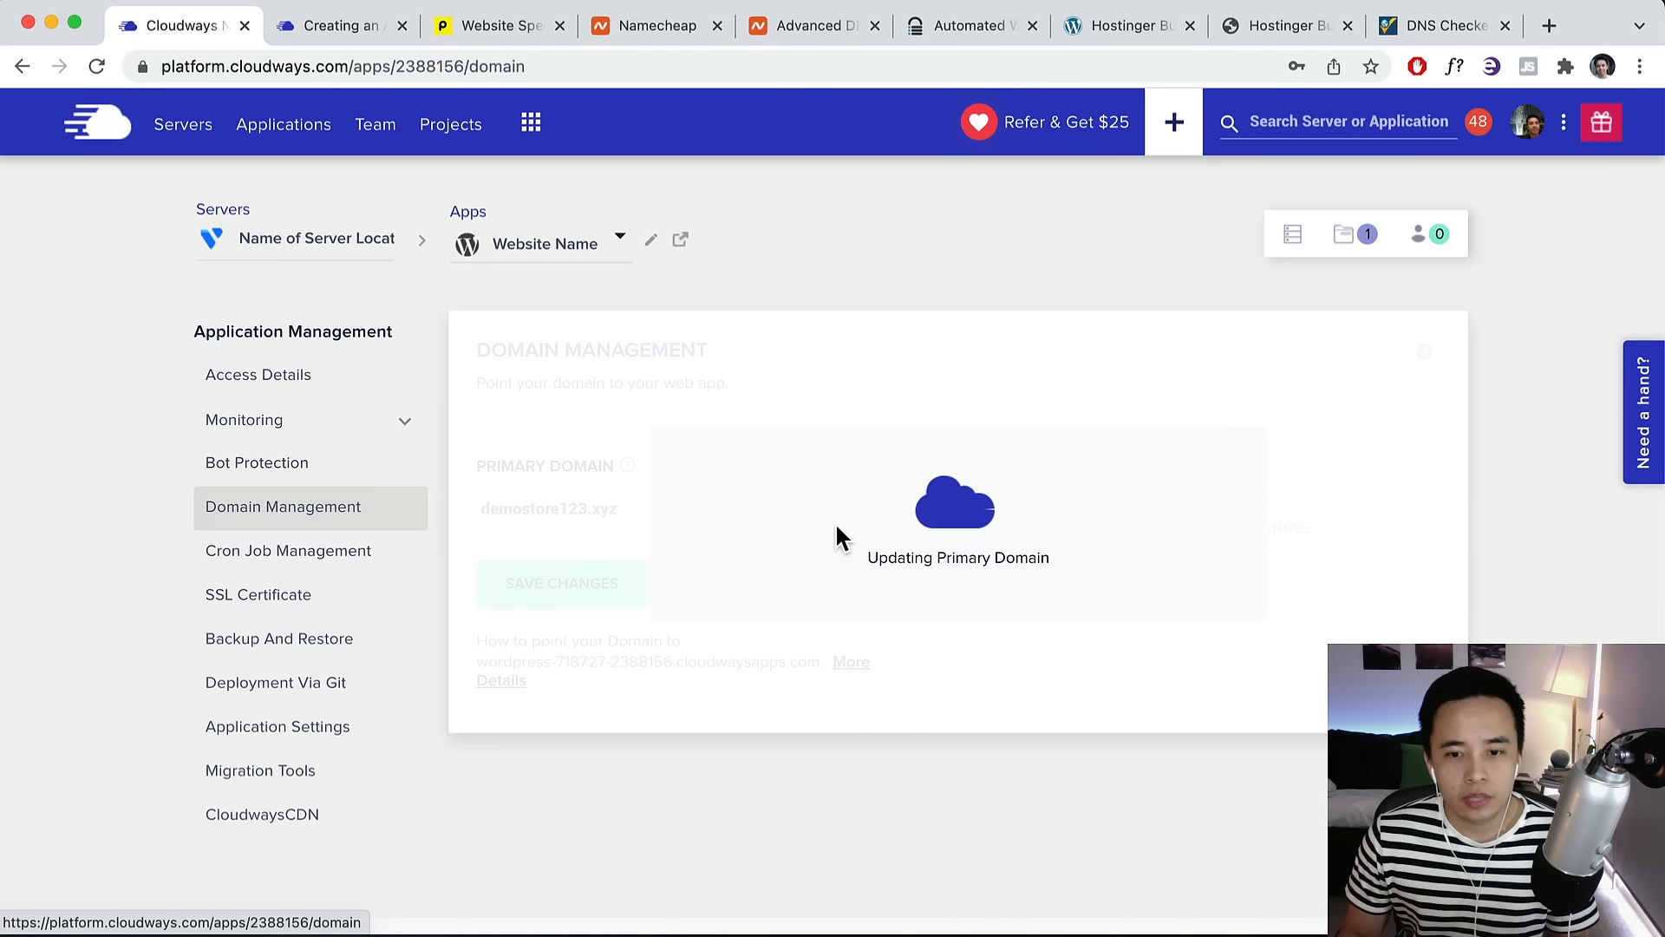
pyautogui.click(494, 28)
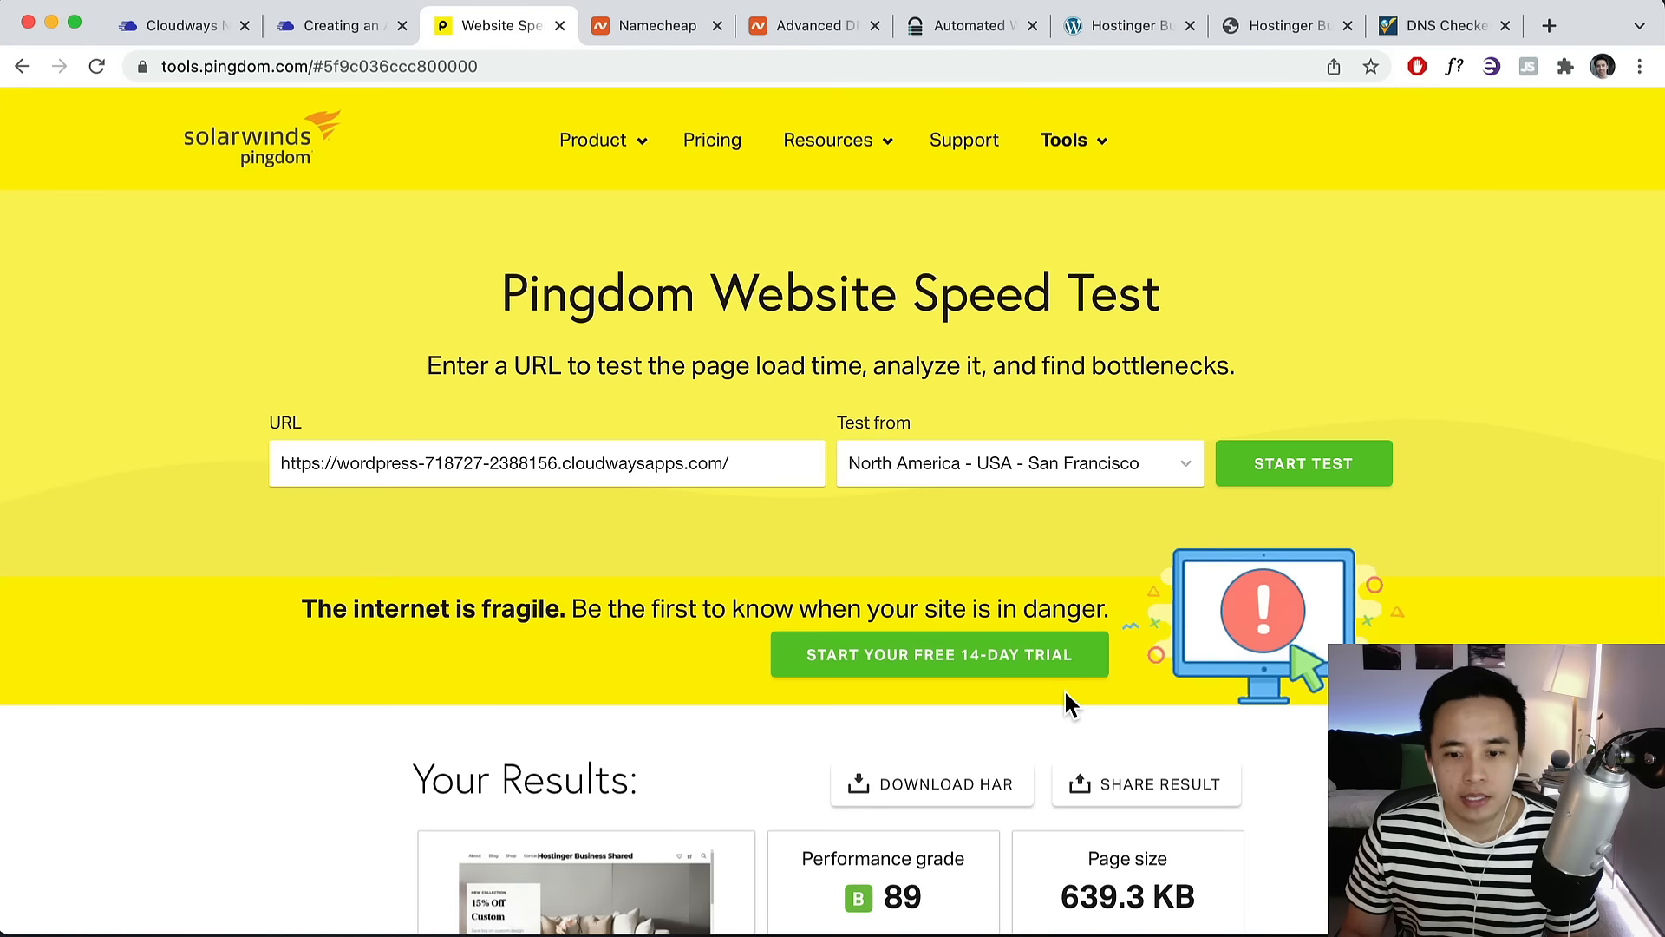
# Note the previous test's 929 ms load time and reload Pingdom for a new test.
pyautogui.scroll(-3, 1065, 691)
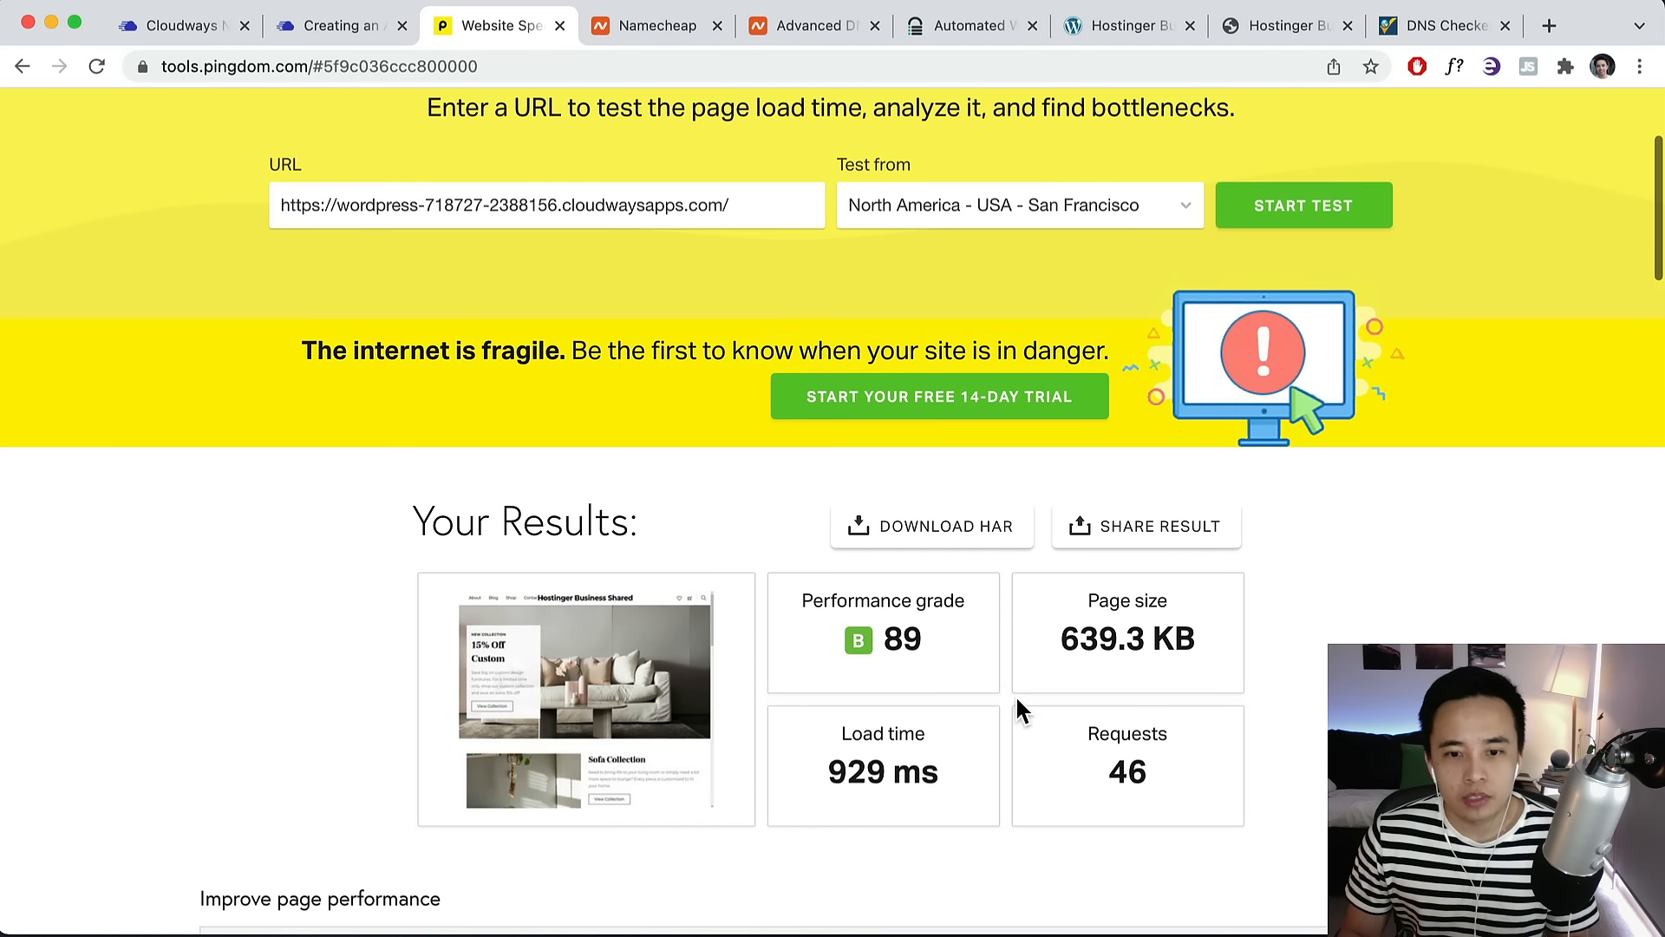
pyautogui.moveTo(942, 773); pyautogui.dragTo(819, 774)
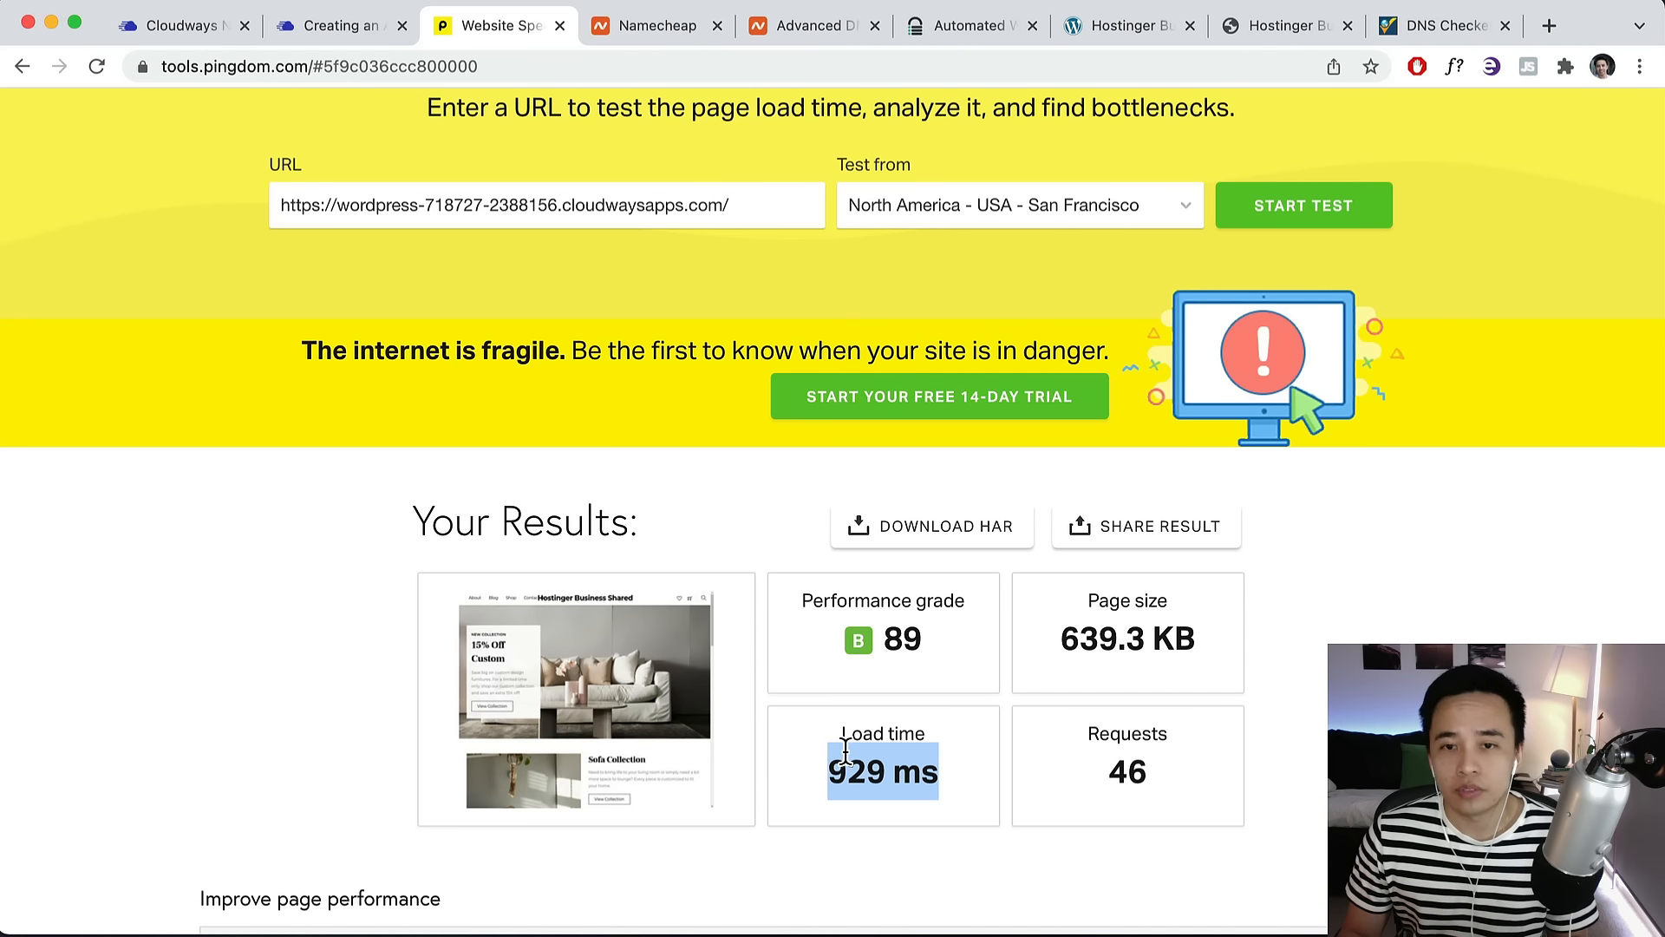
pyautogui.scroll(5, 844, 584)
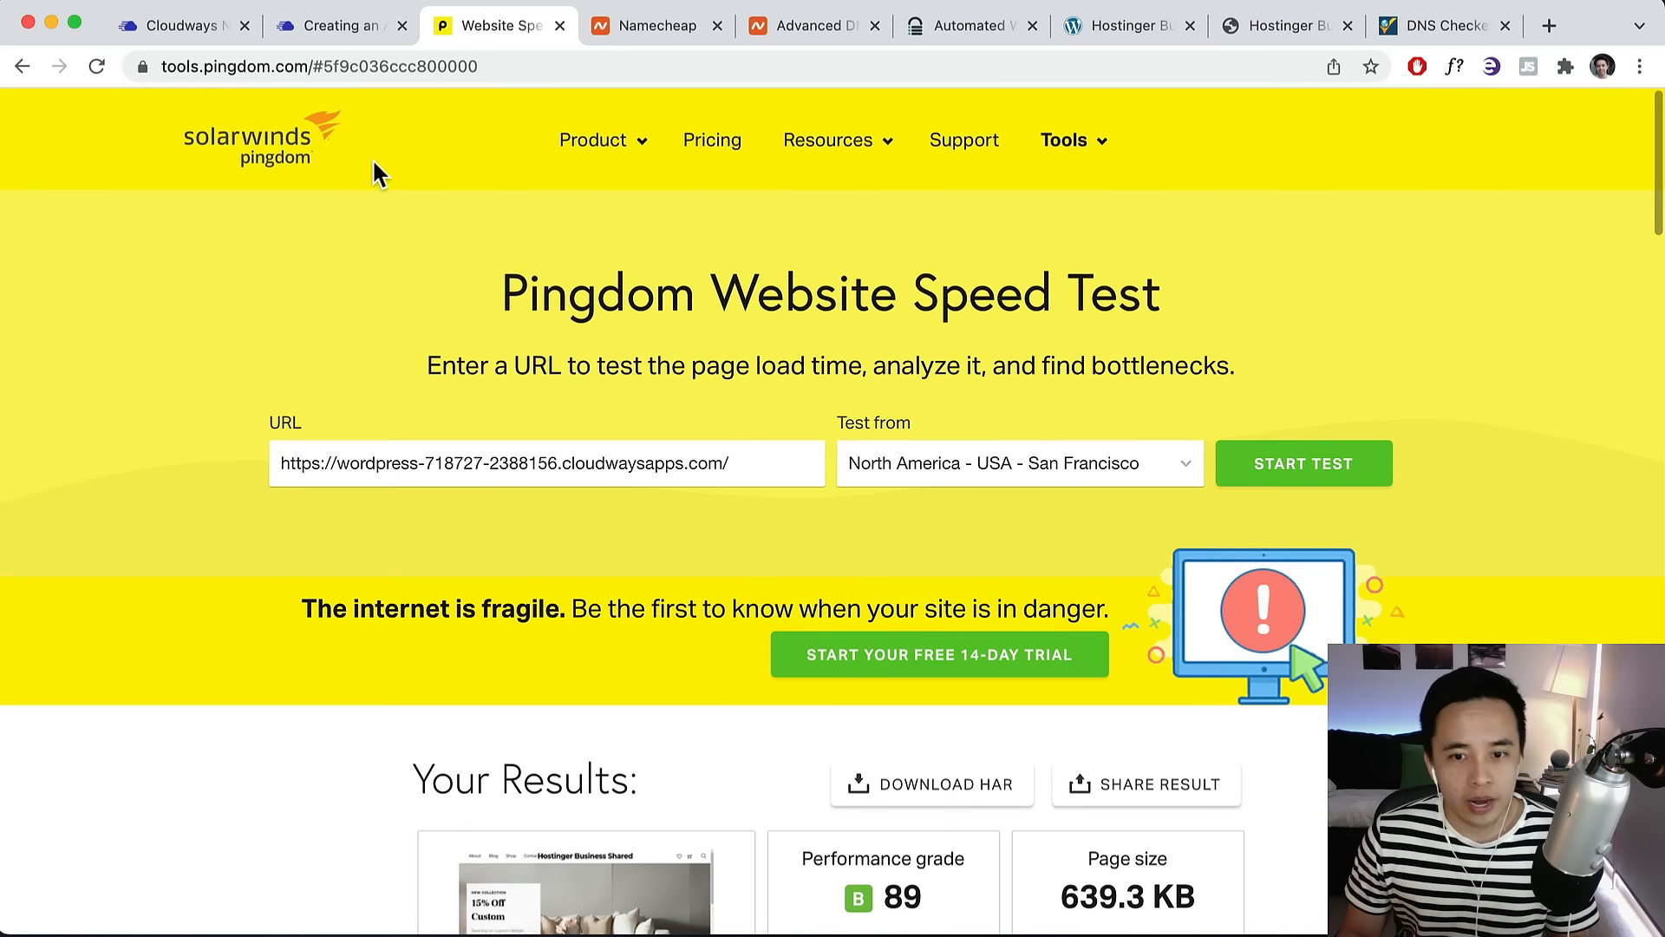
pyautogui.click(278, 156)
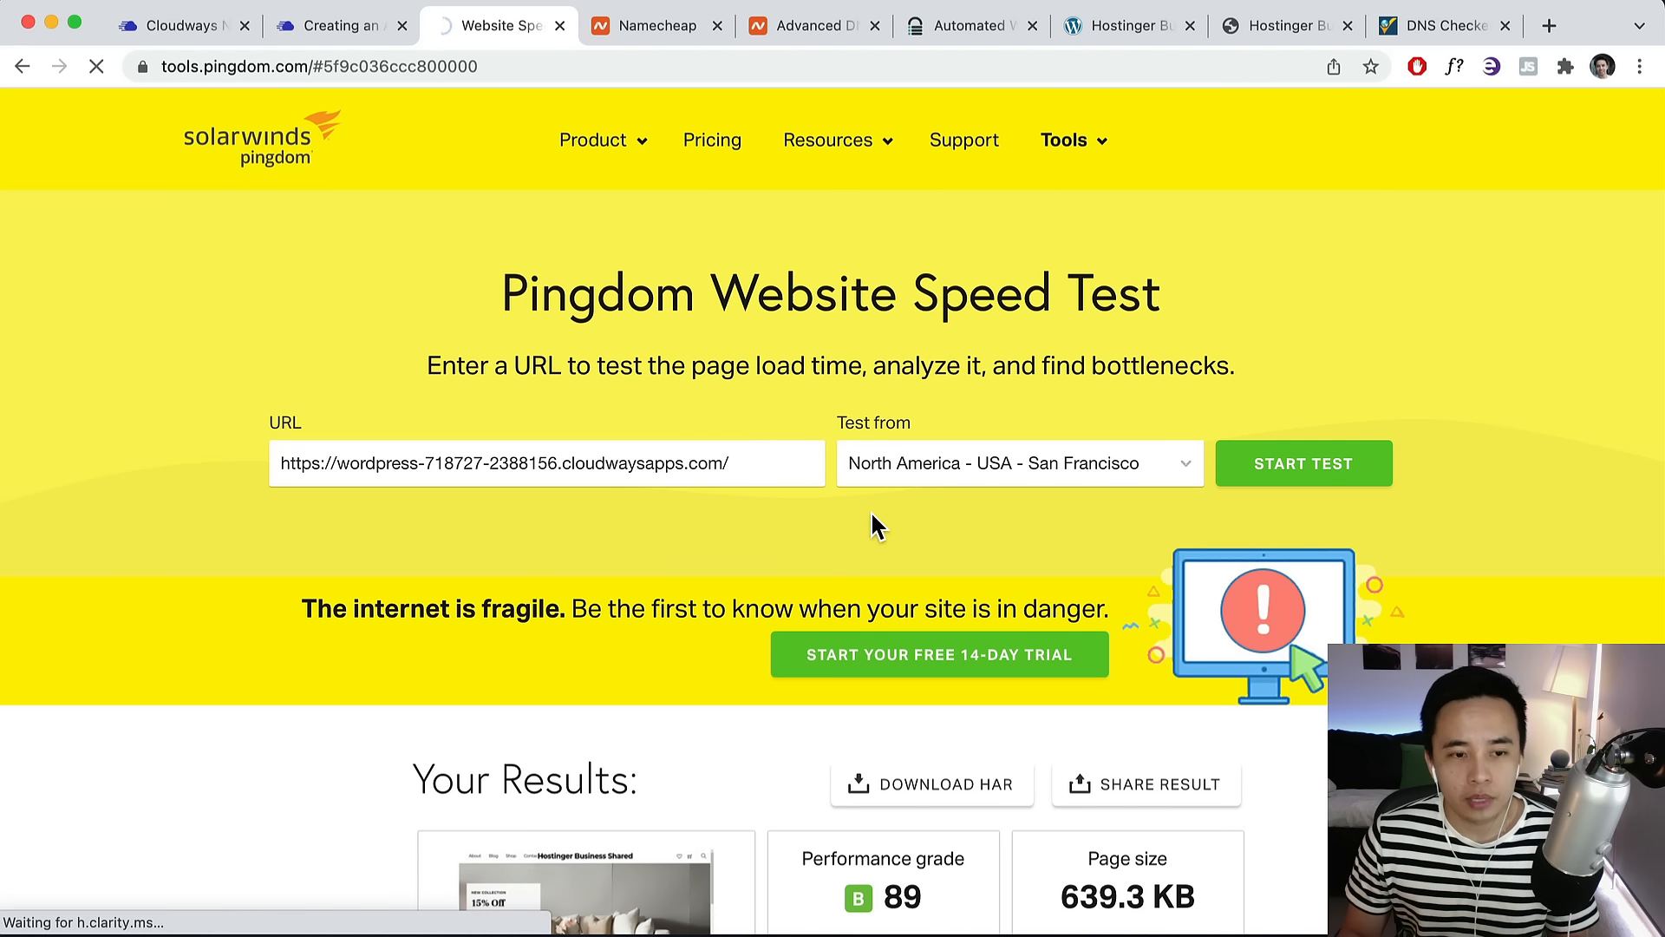
# Paste the site's cloudwaysapps.com address into Pingdom's URL and test from Washington D.C.
pyautogui.rightClick(653, 461)
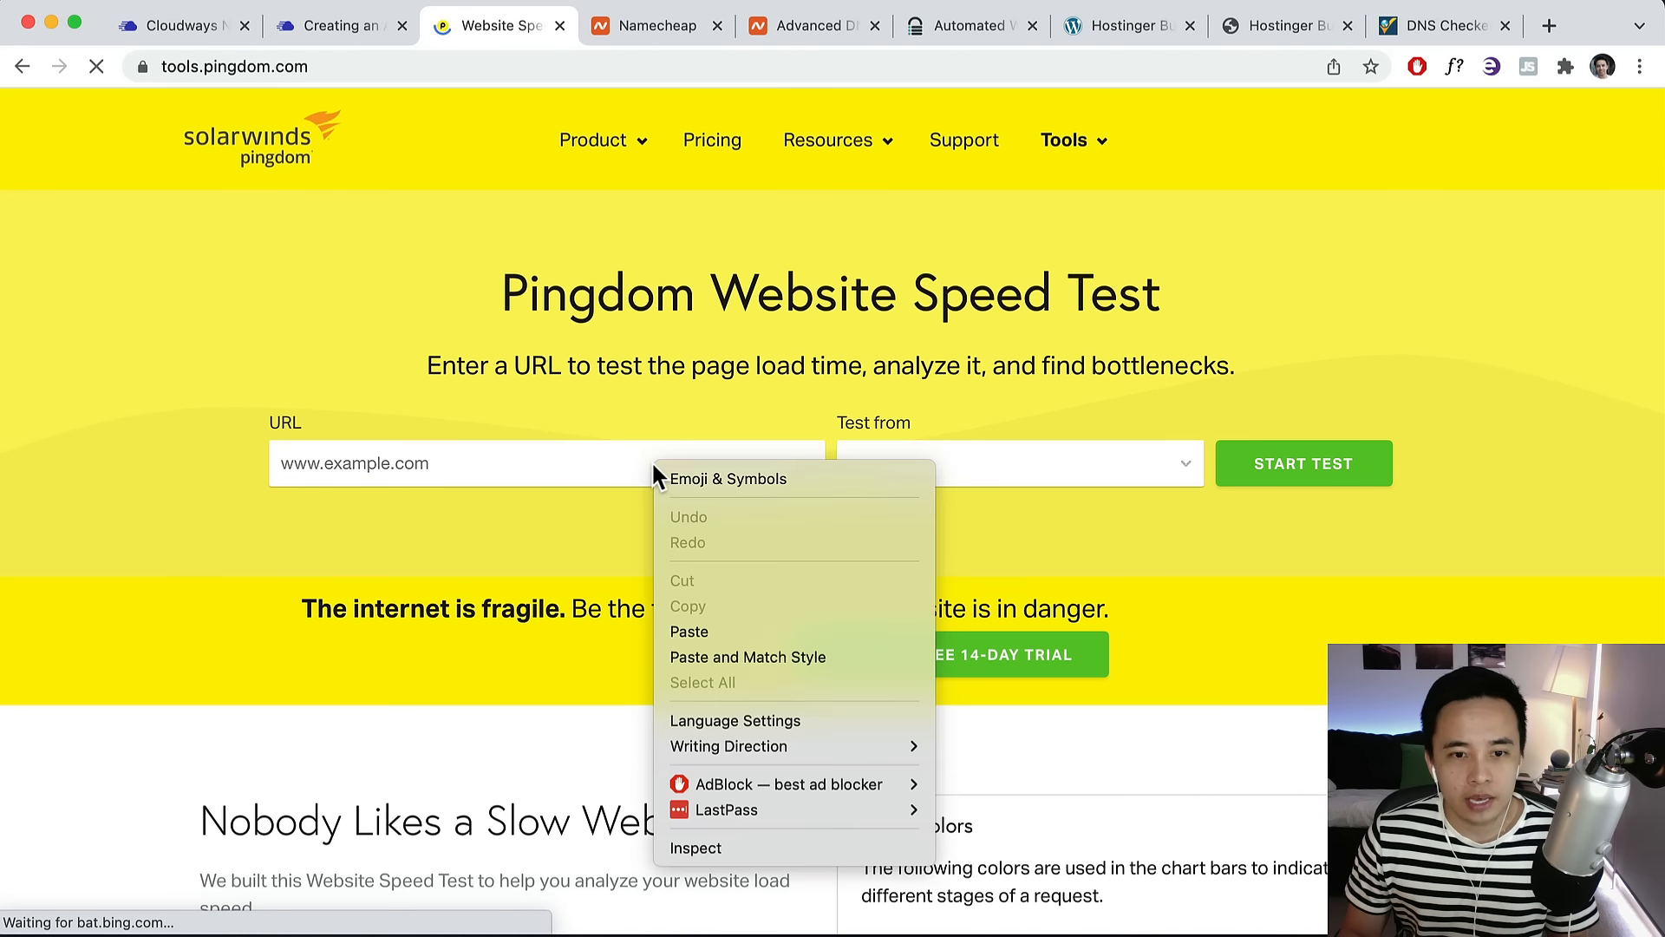
pyautogui.click(697, 646)
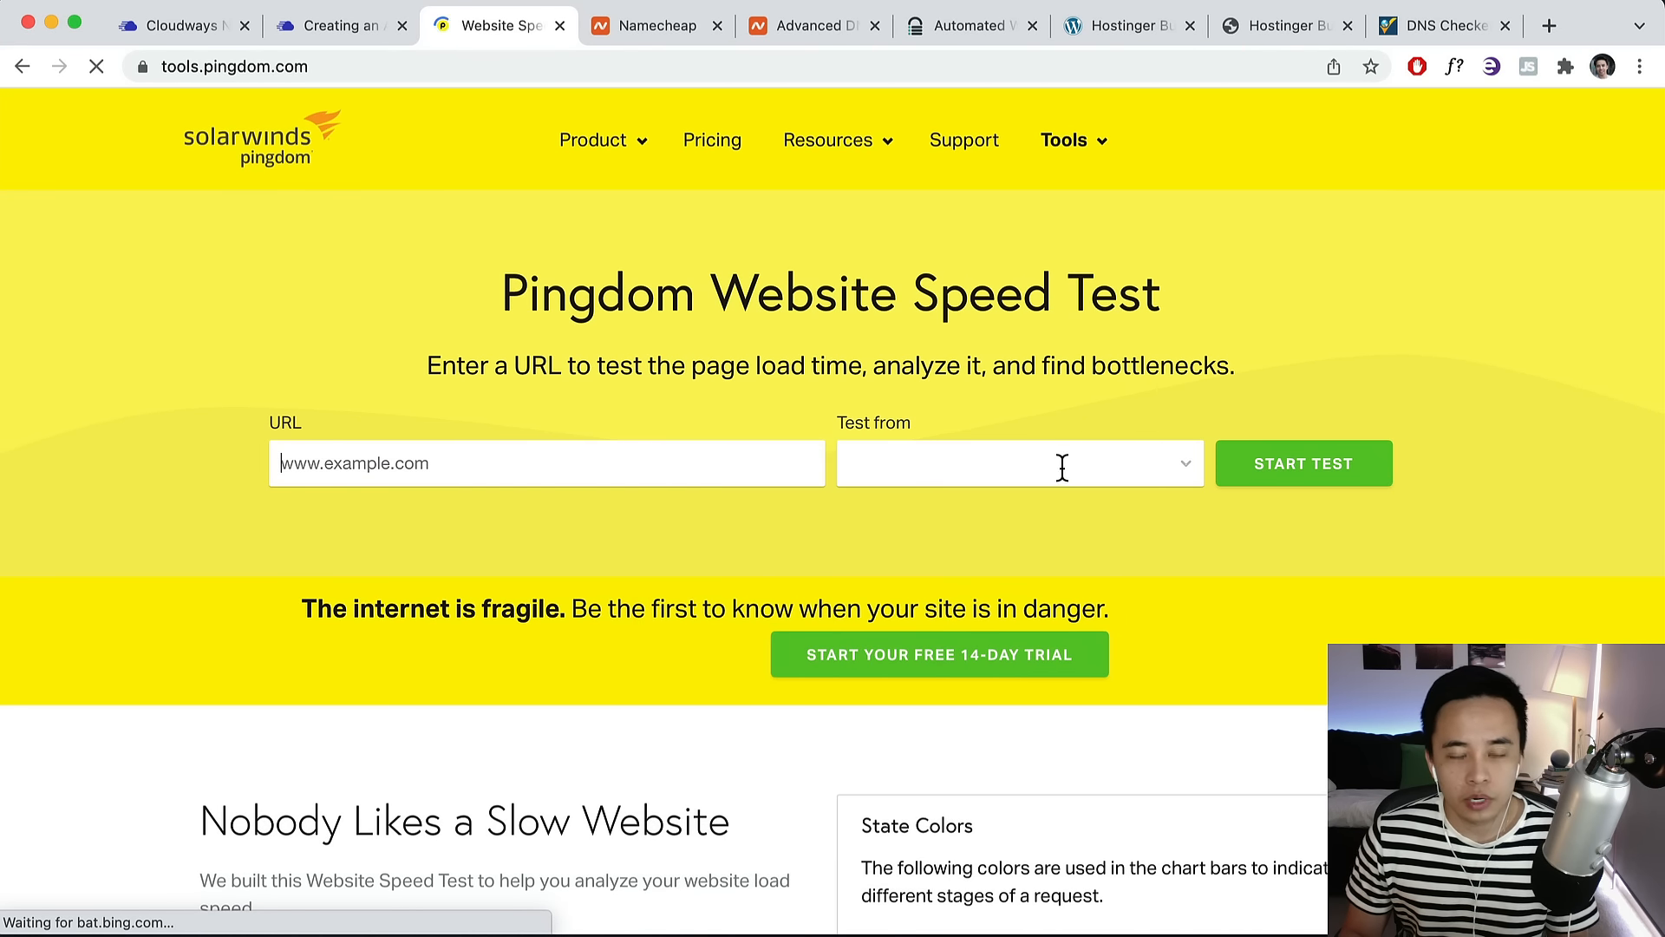
pyautogui.tripleClick(554, 466)
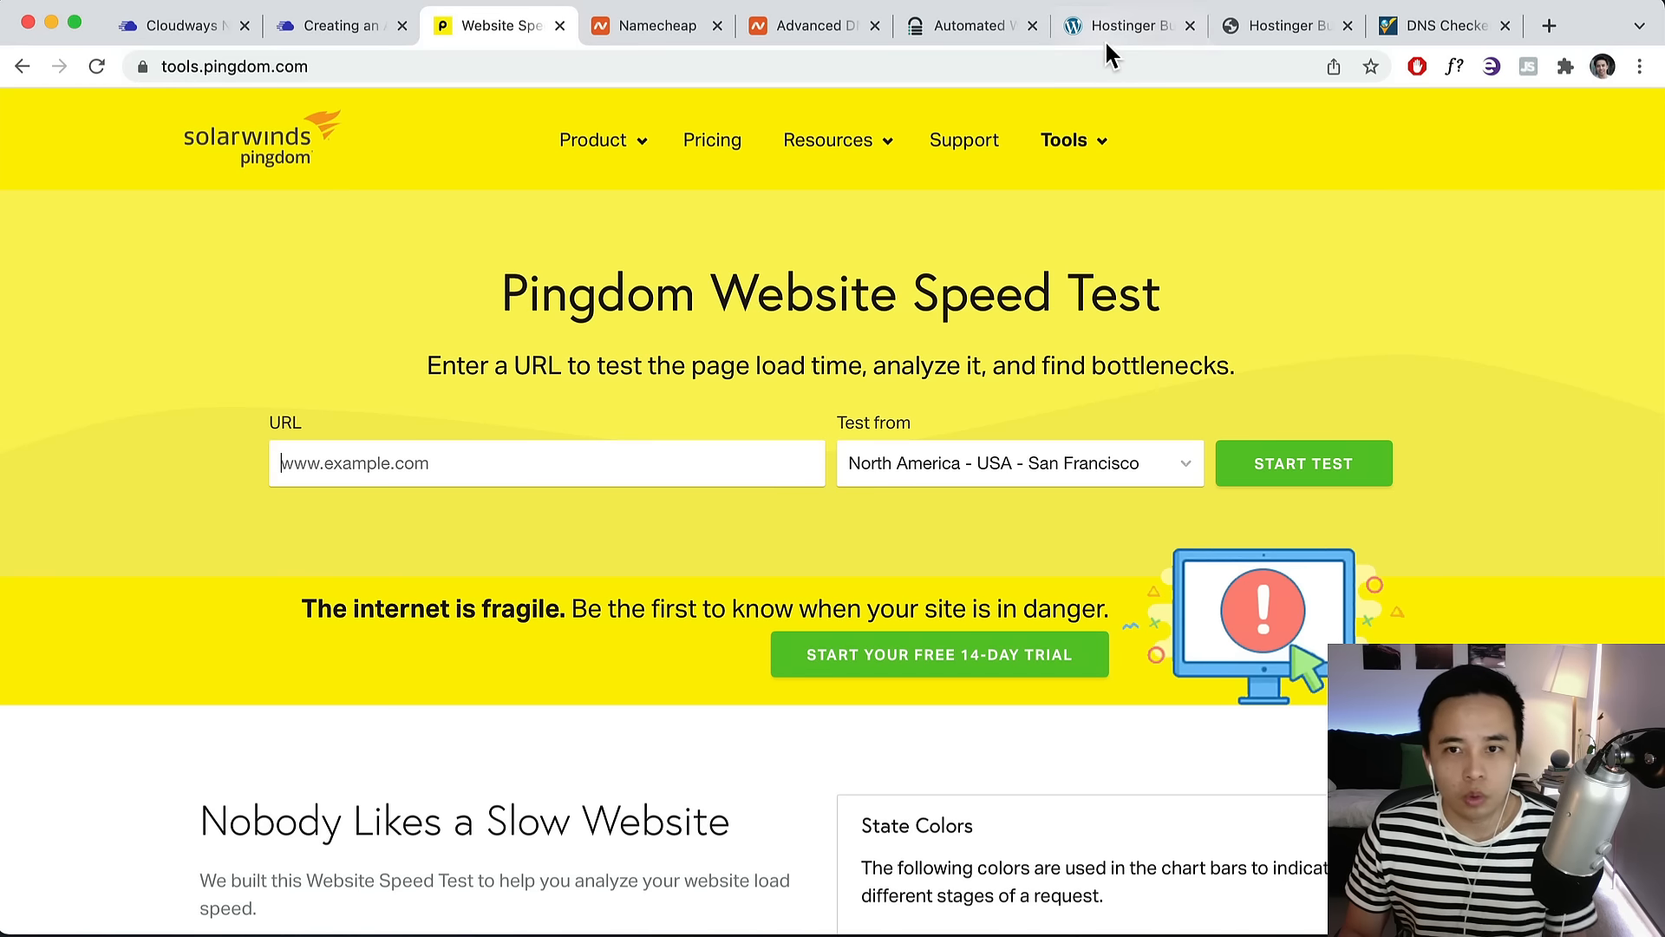
pyautogui.click(1125, 24)
pyautogui.rightClick(312, 62)
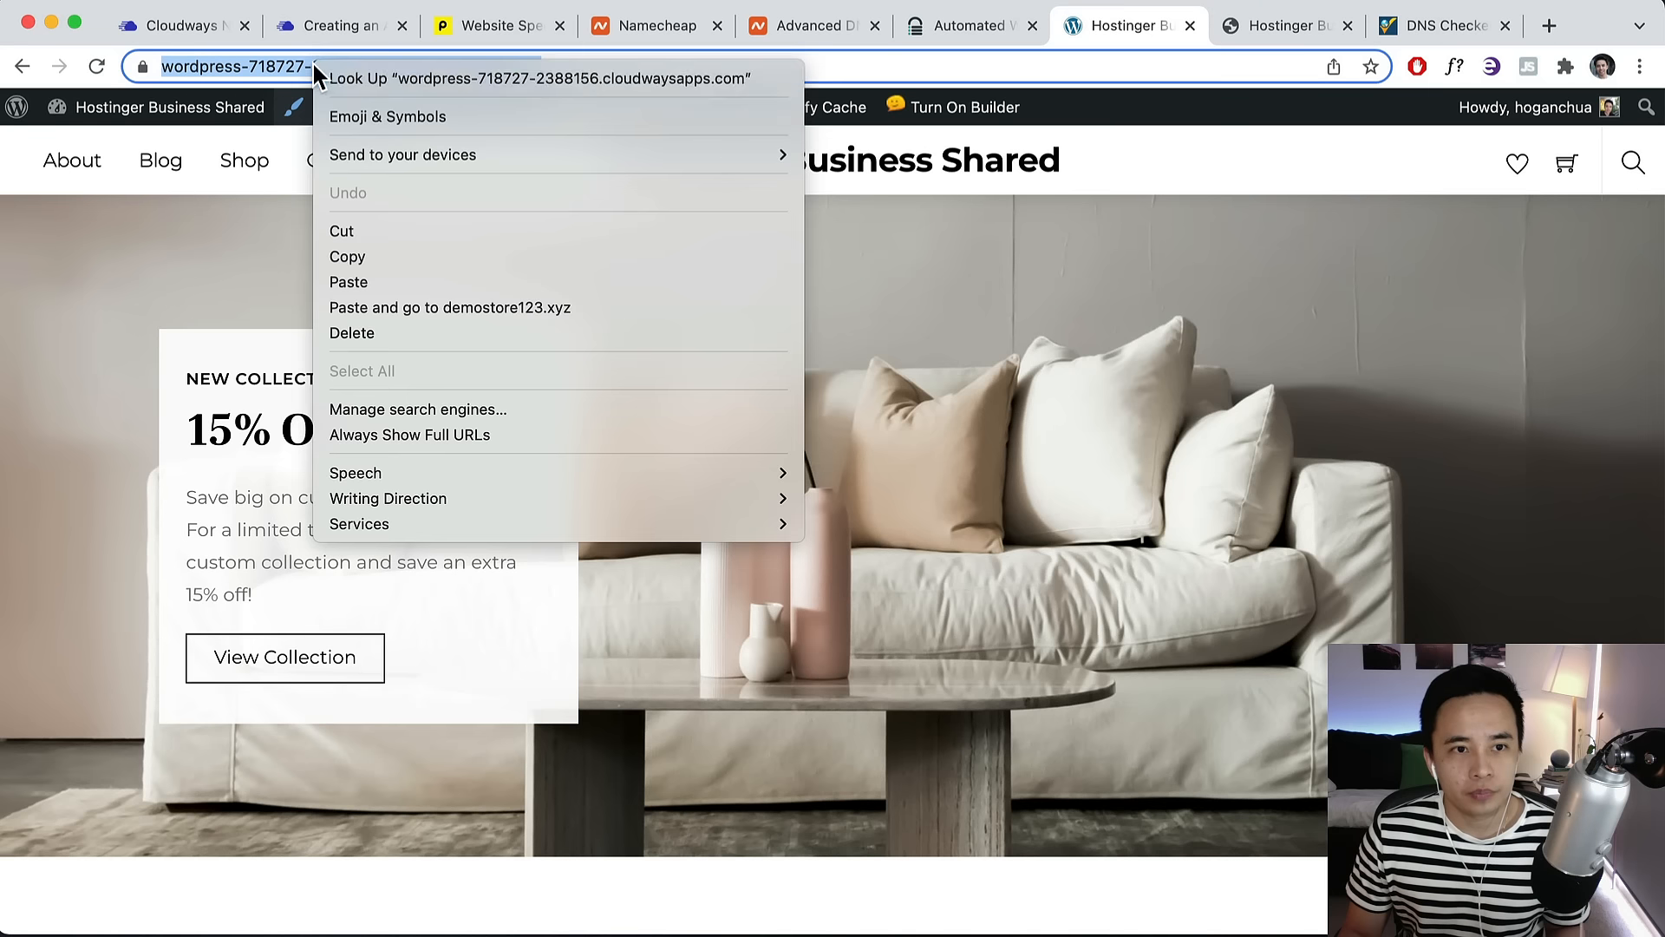
pyautogui.click(357, 254)
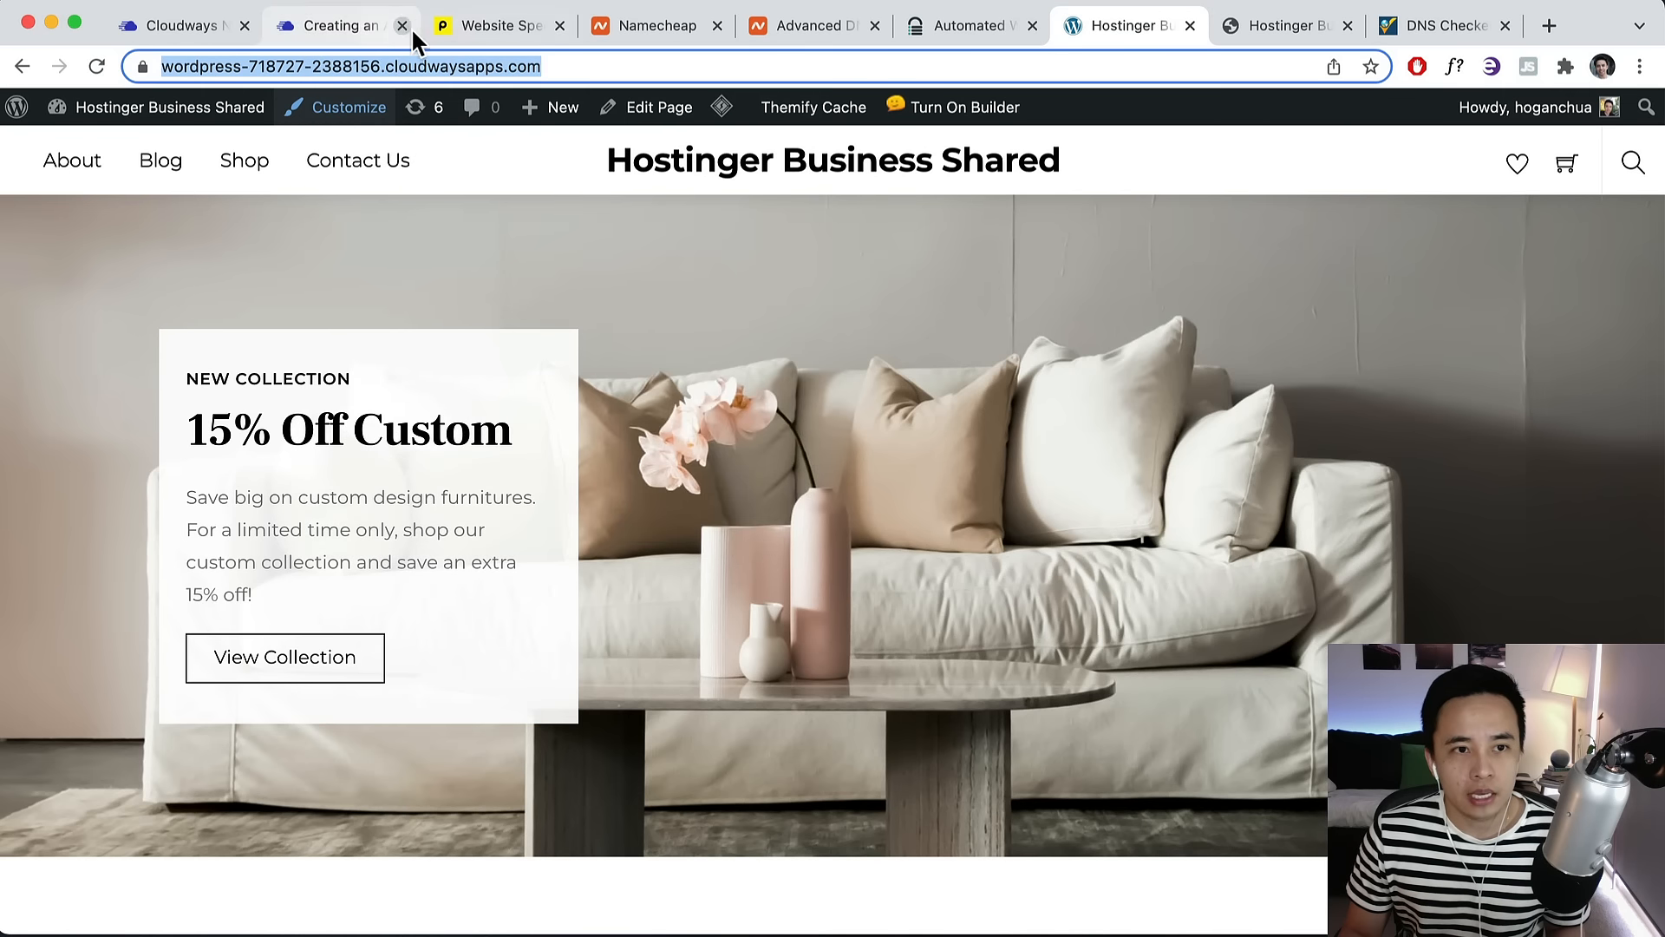
pyautogui.click(438, 26)
pyautogui.press('super+v')
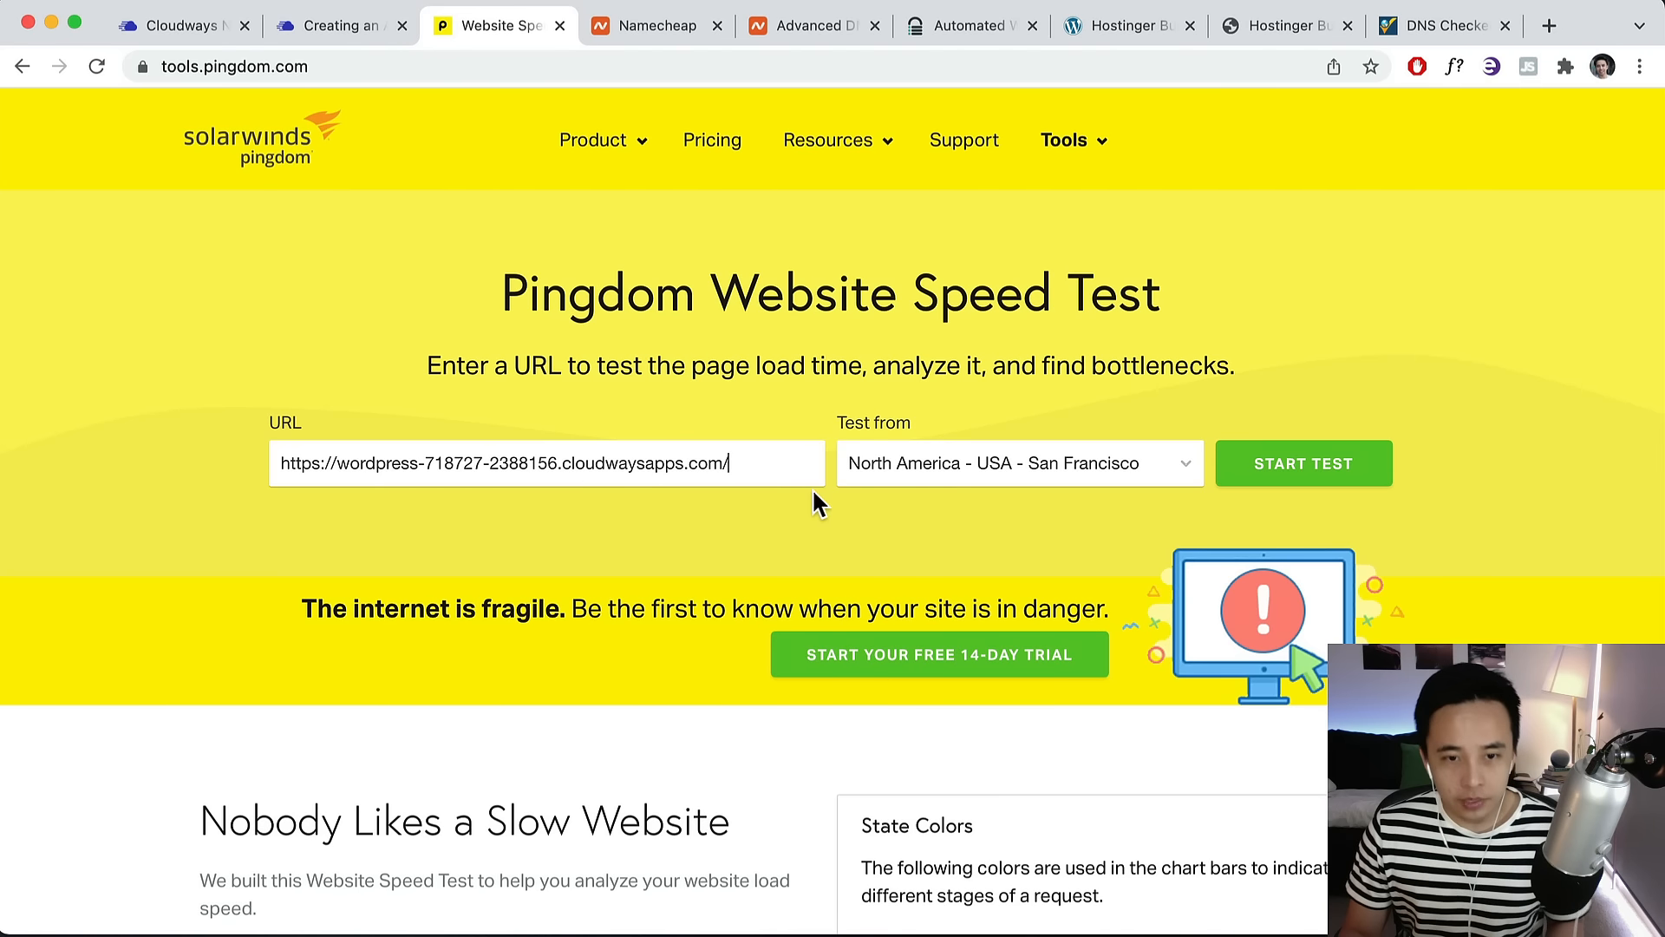
pyautogui.click(937, 472)
pyautogui.click(1074, 644)
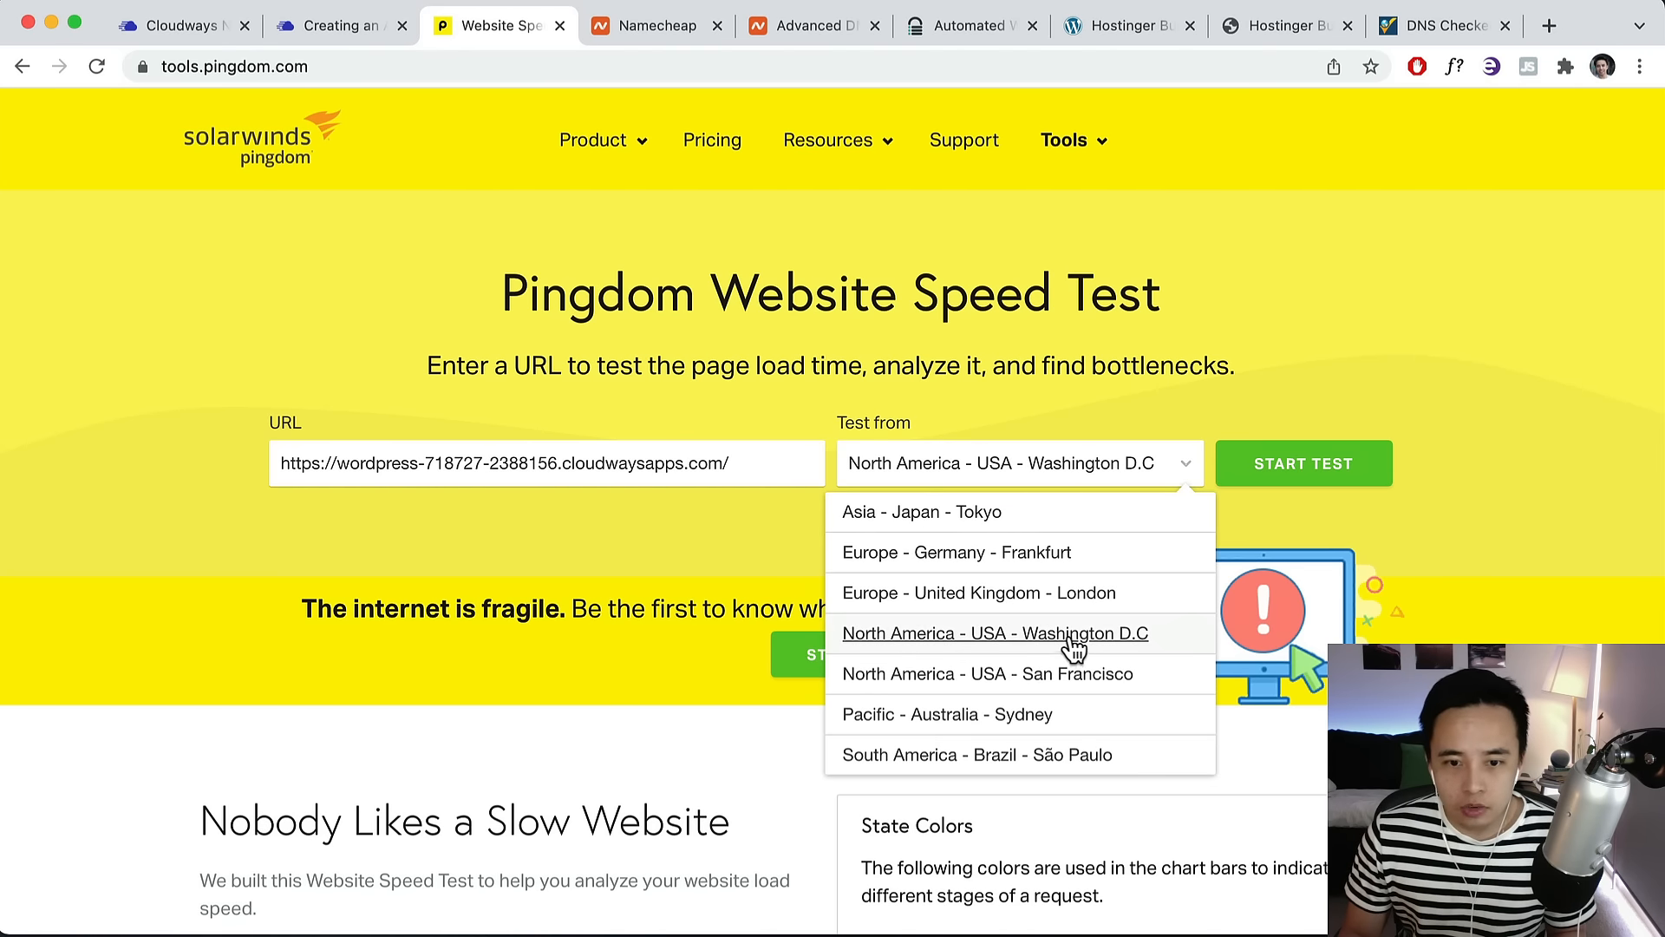
pyautogui.click(1074, 644)
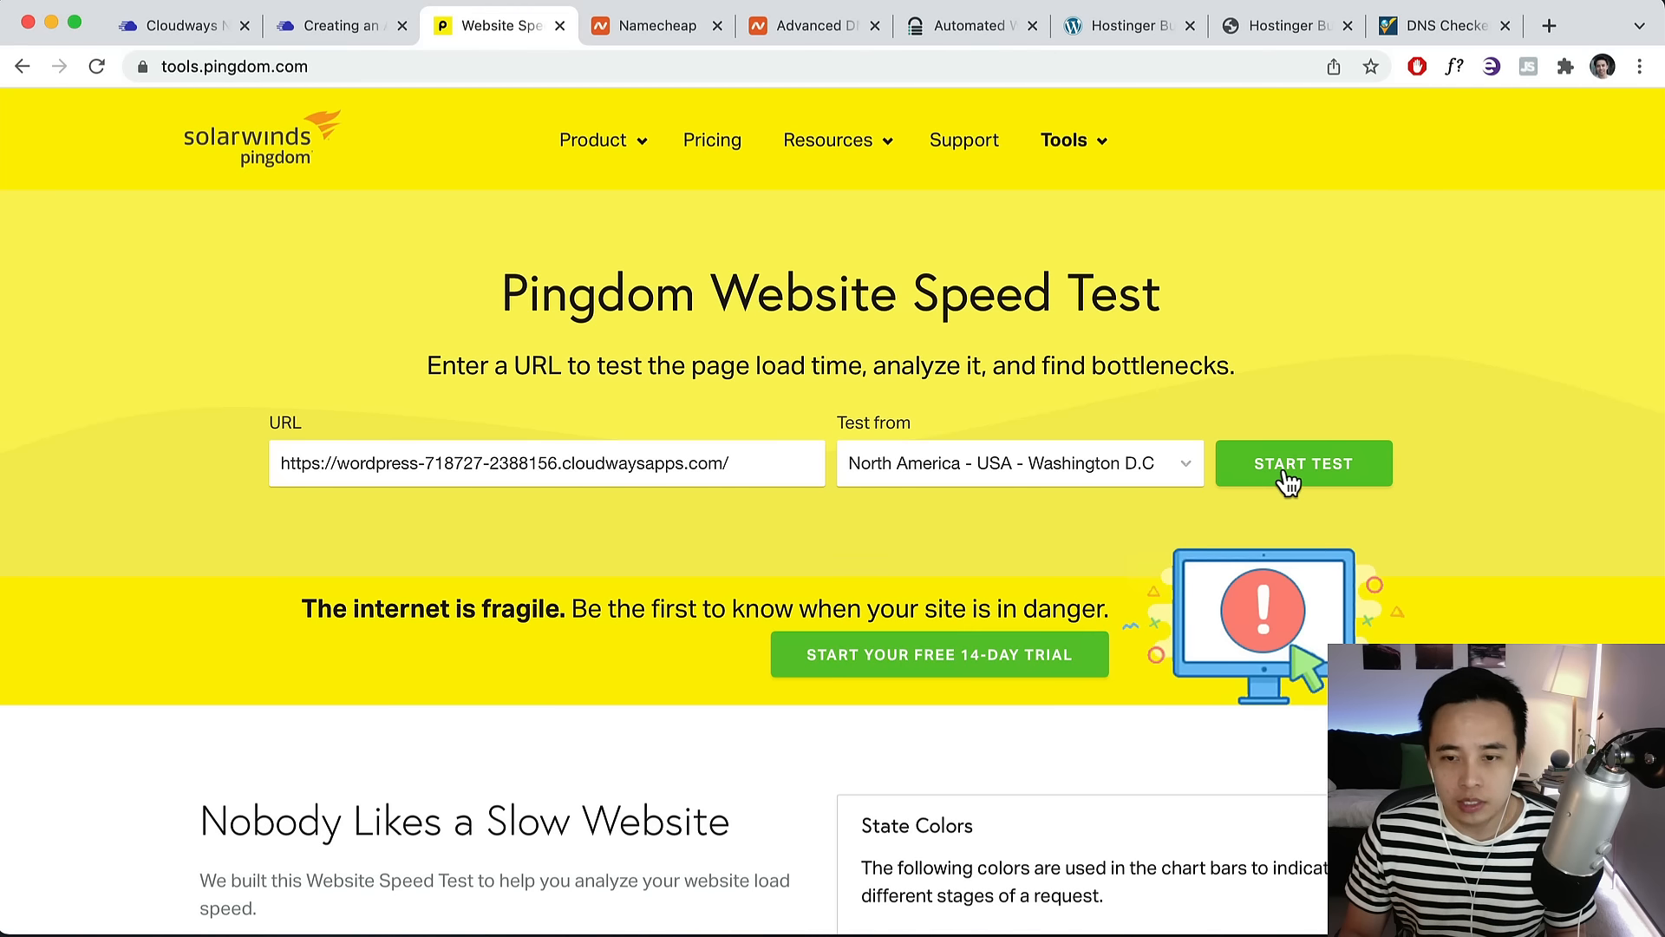
# Check the Cloudways primary domain update, then return to demostore123.xyz's DNS records.
pyautogui.click(193, 28)
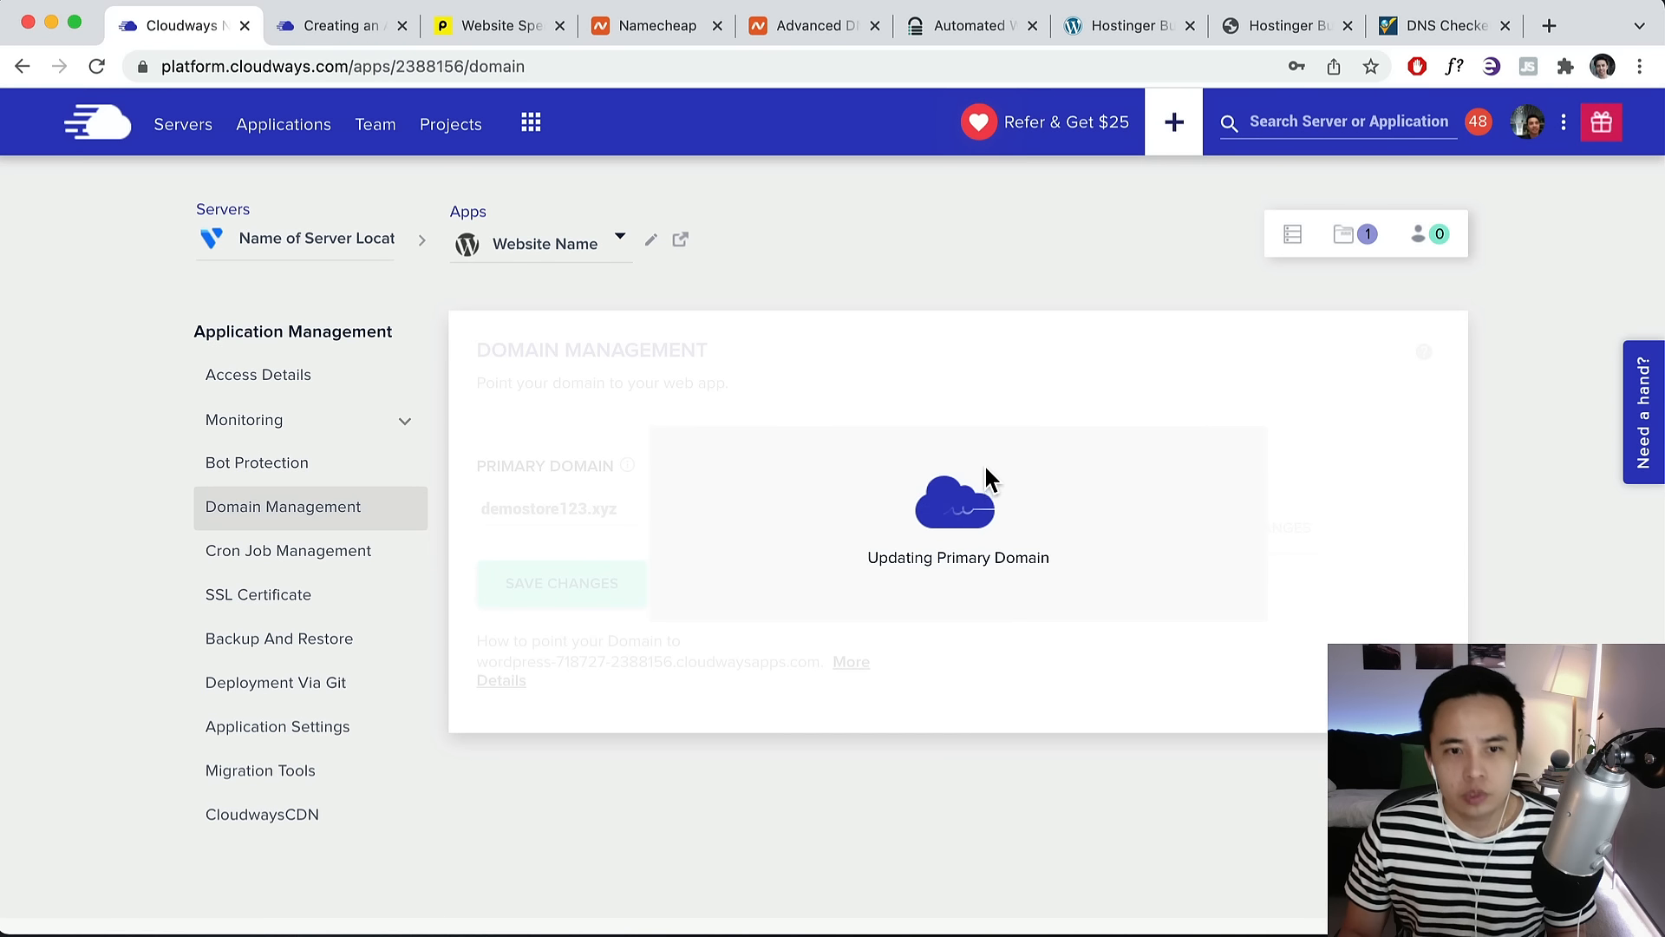
pyautogui.click(818, 35)
pyautogui.scroll(-3, 950, 544)
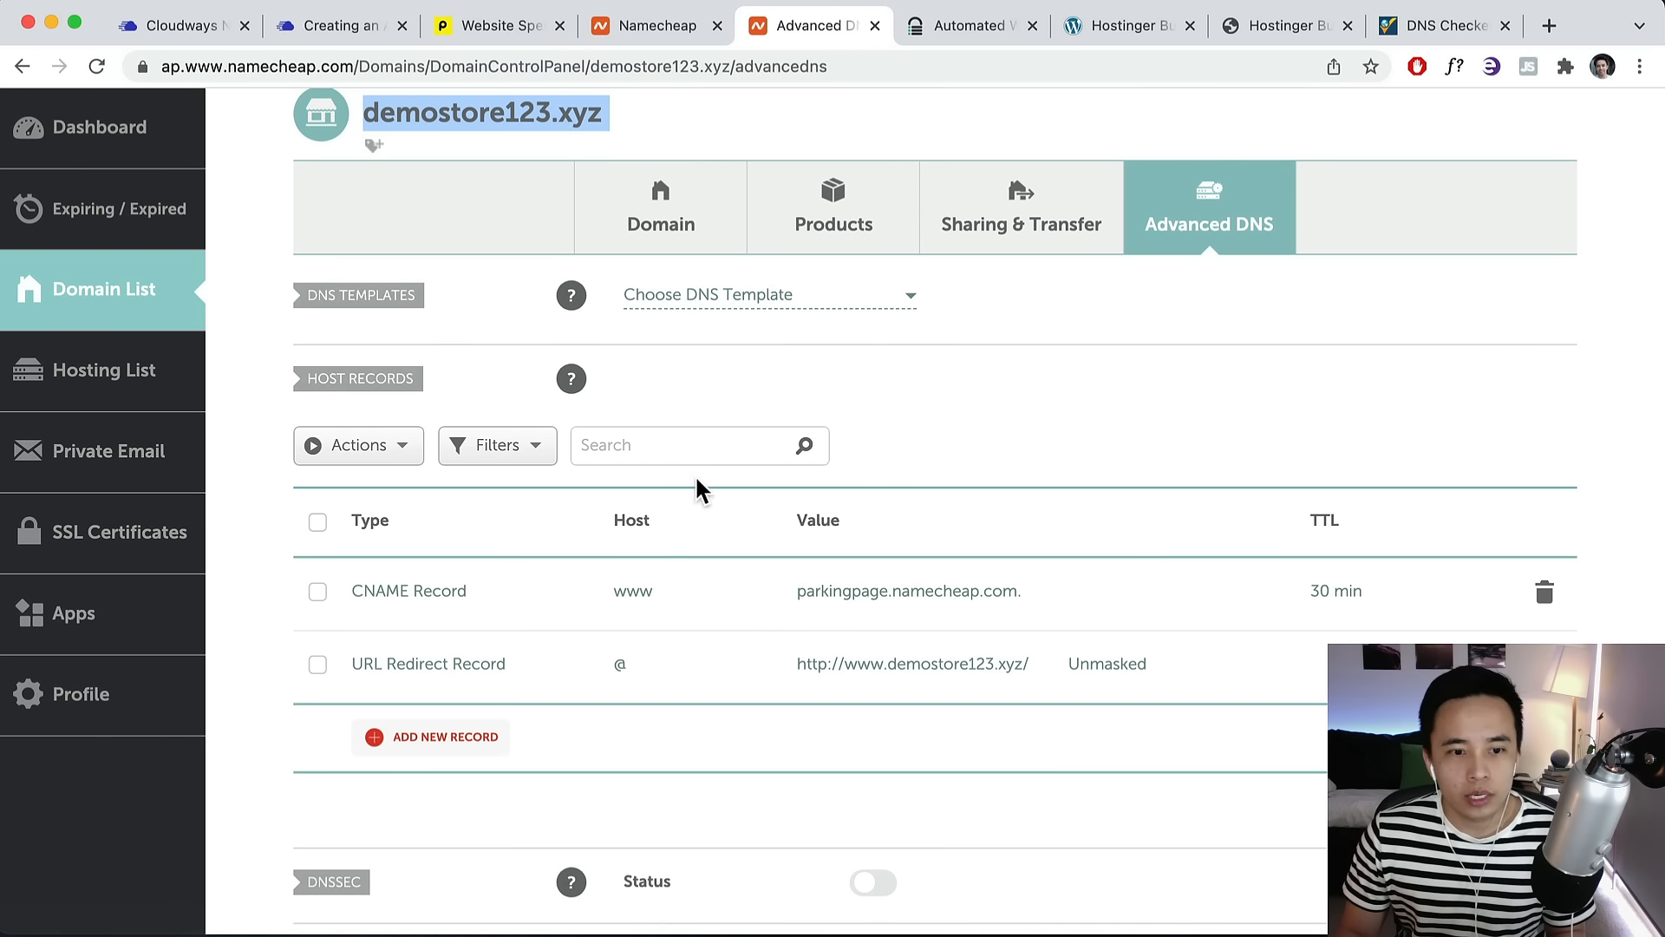
# Add a new A Record row with host @ for demostore123.xyz.
pyautogui.click(441, 748)
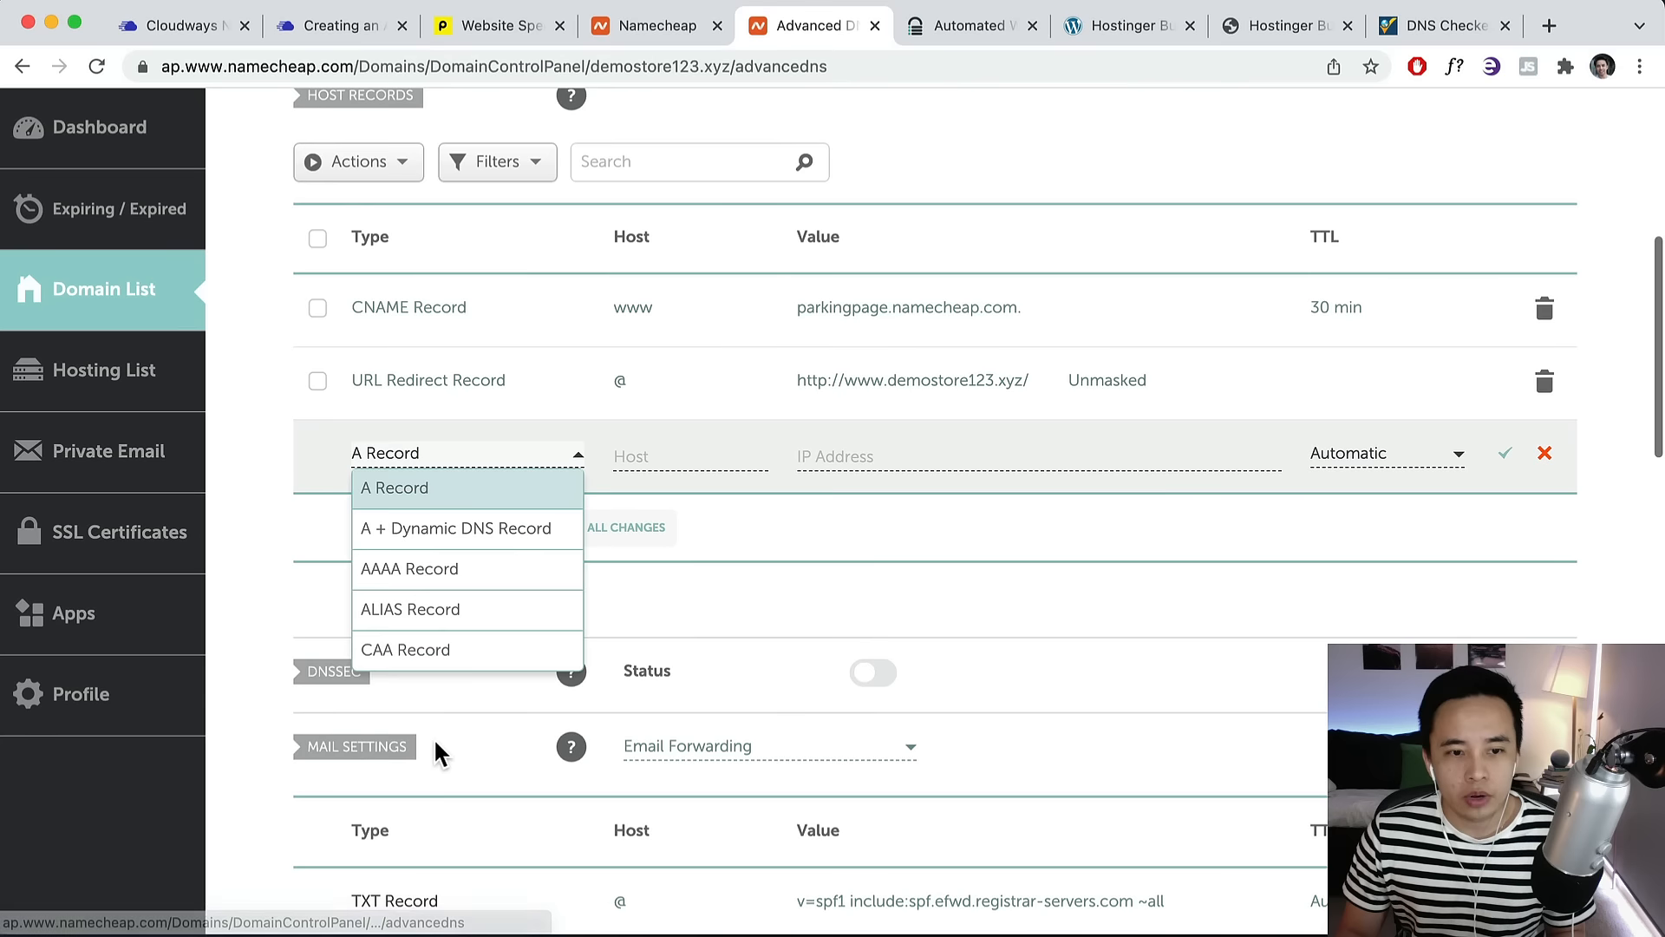
pyautogui.click(395, 491)
pyautogui.click(640, 461)
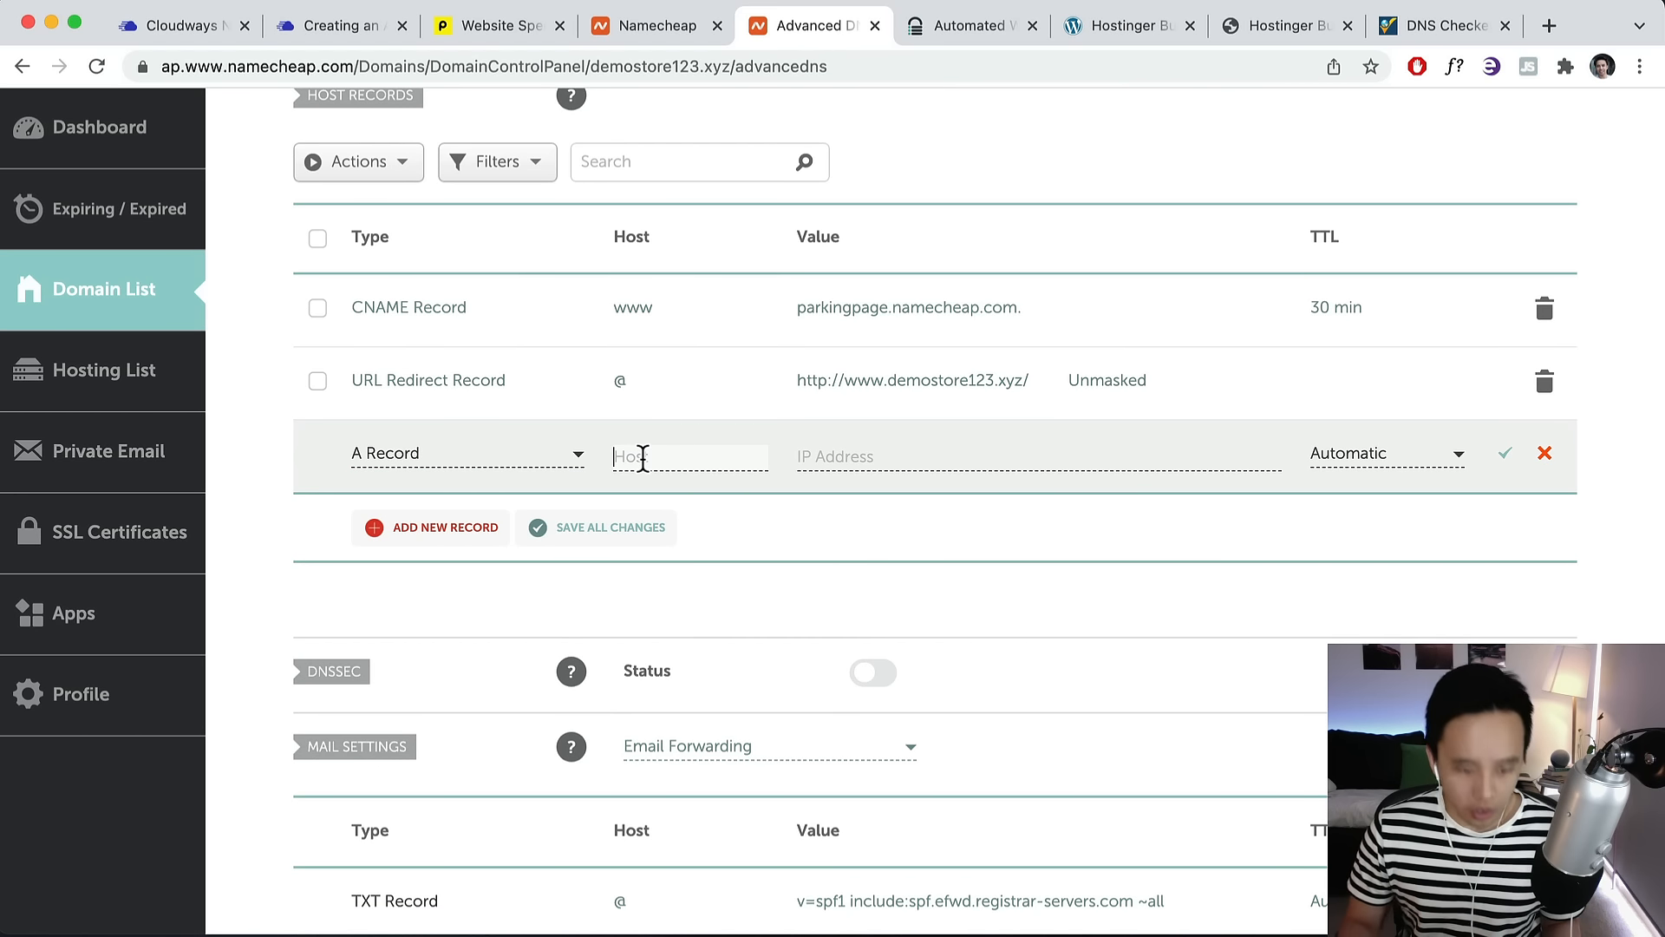
pyautogui.click(828, 457)
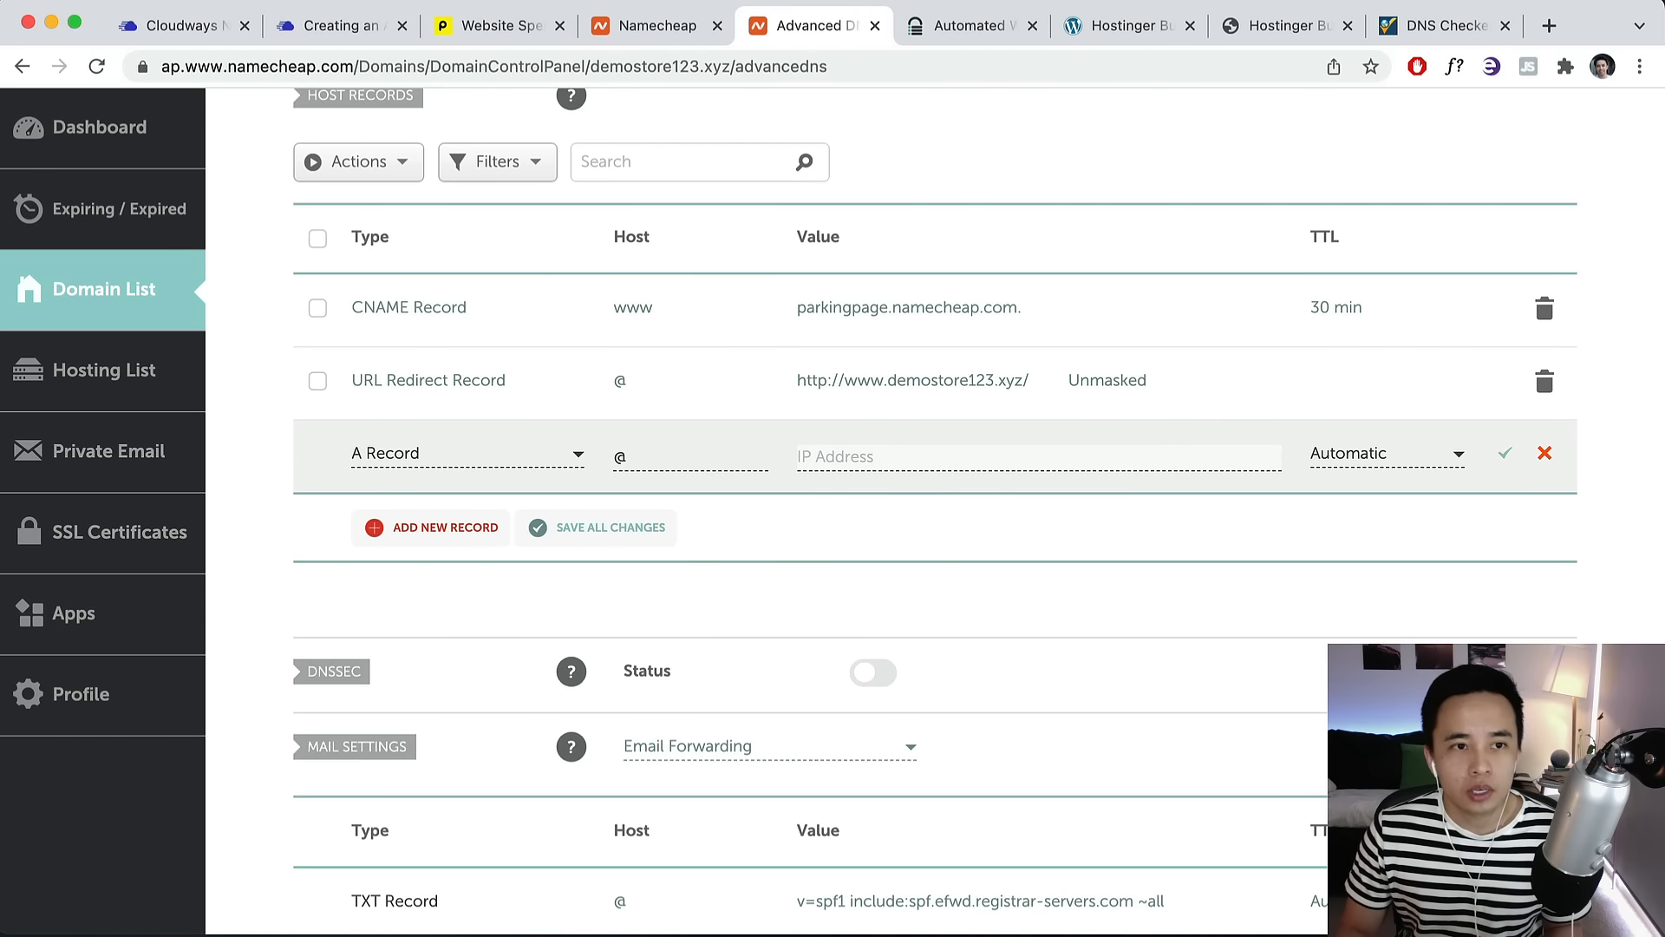
# Copy the server's public IP 144.202.119.190 from Cloudways.
pyautogui.click(182, 27)
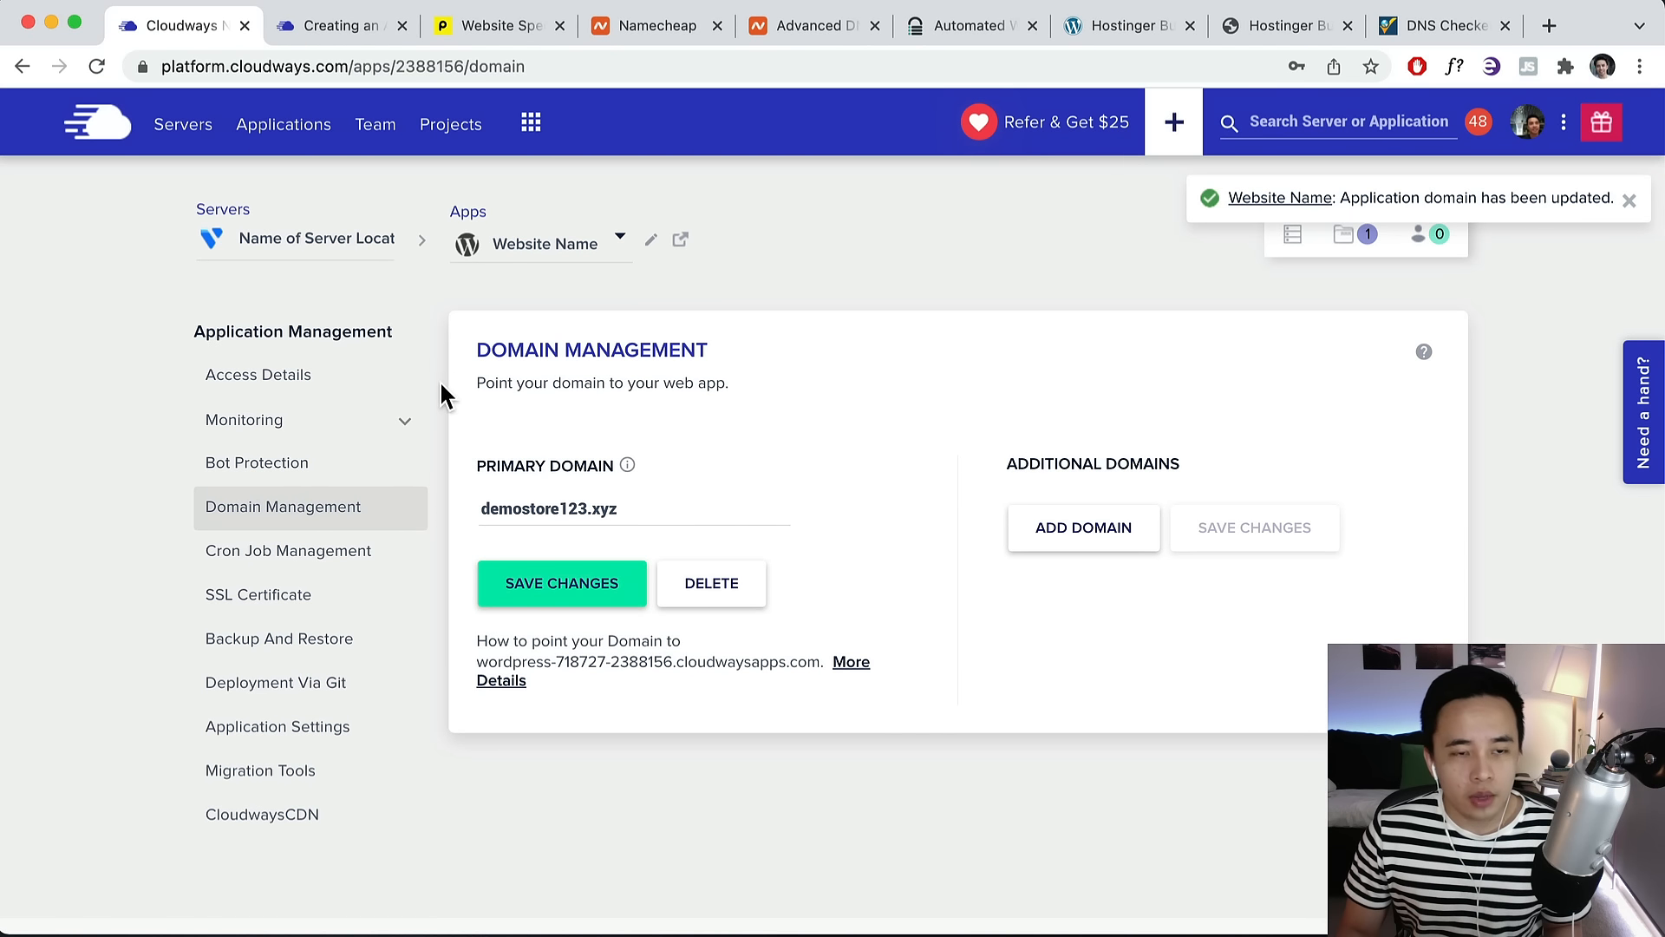
pyautogui.click(1293, 238)
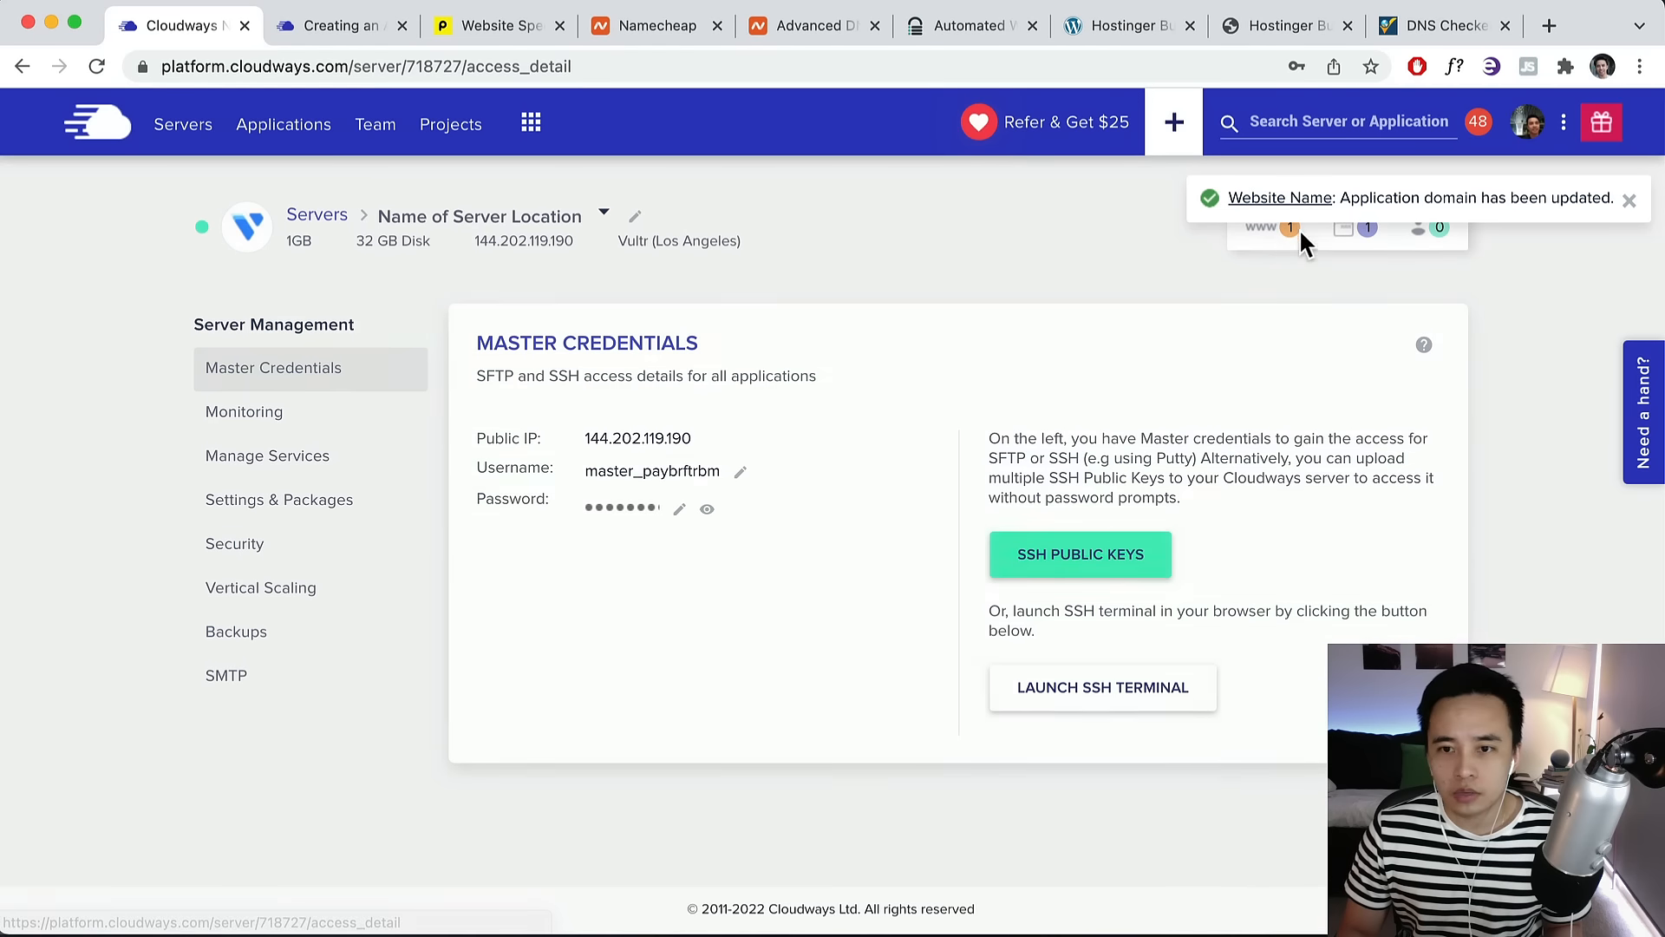
pyautogui.click(630, 444)
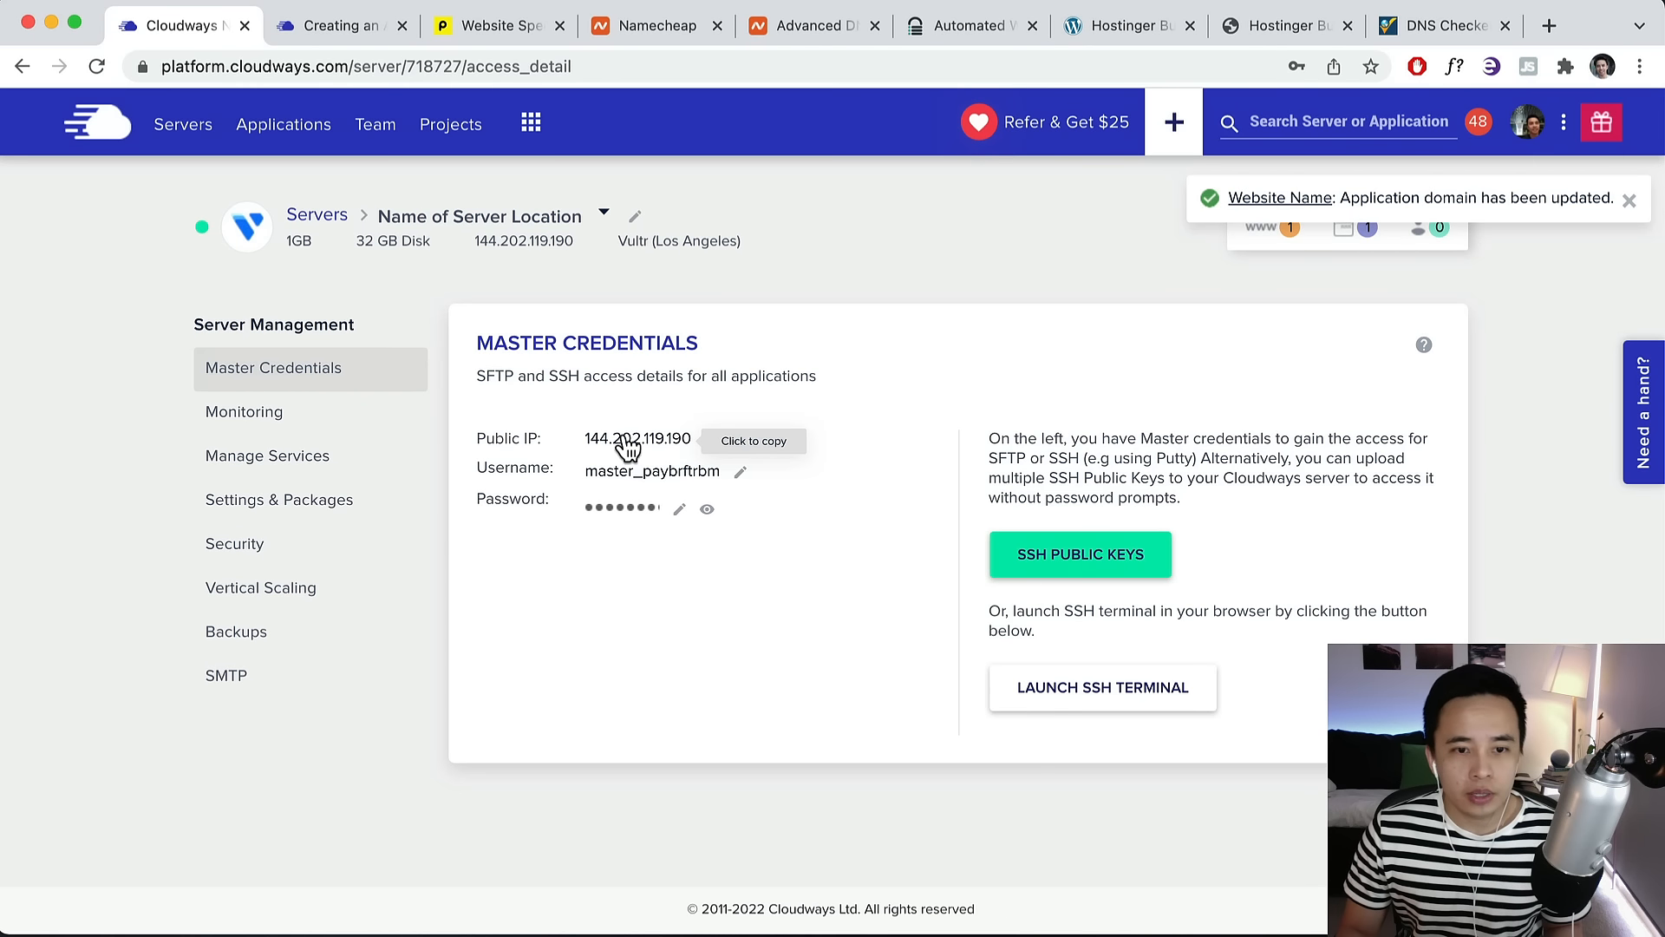
pyautogui.click(647, 31)
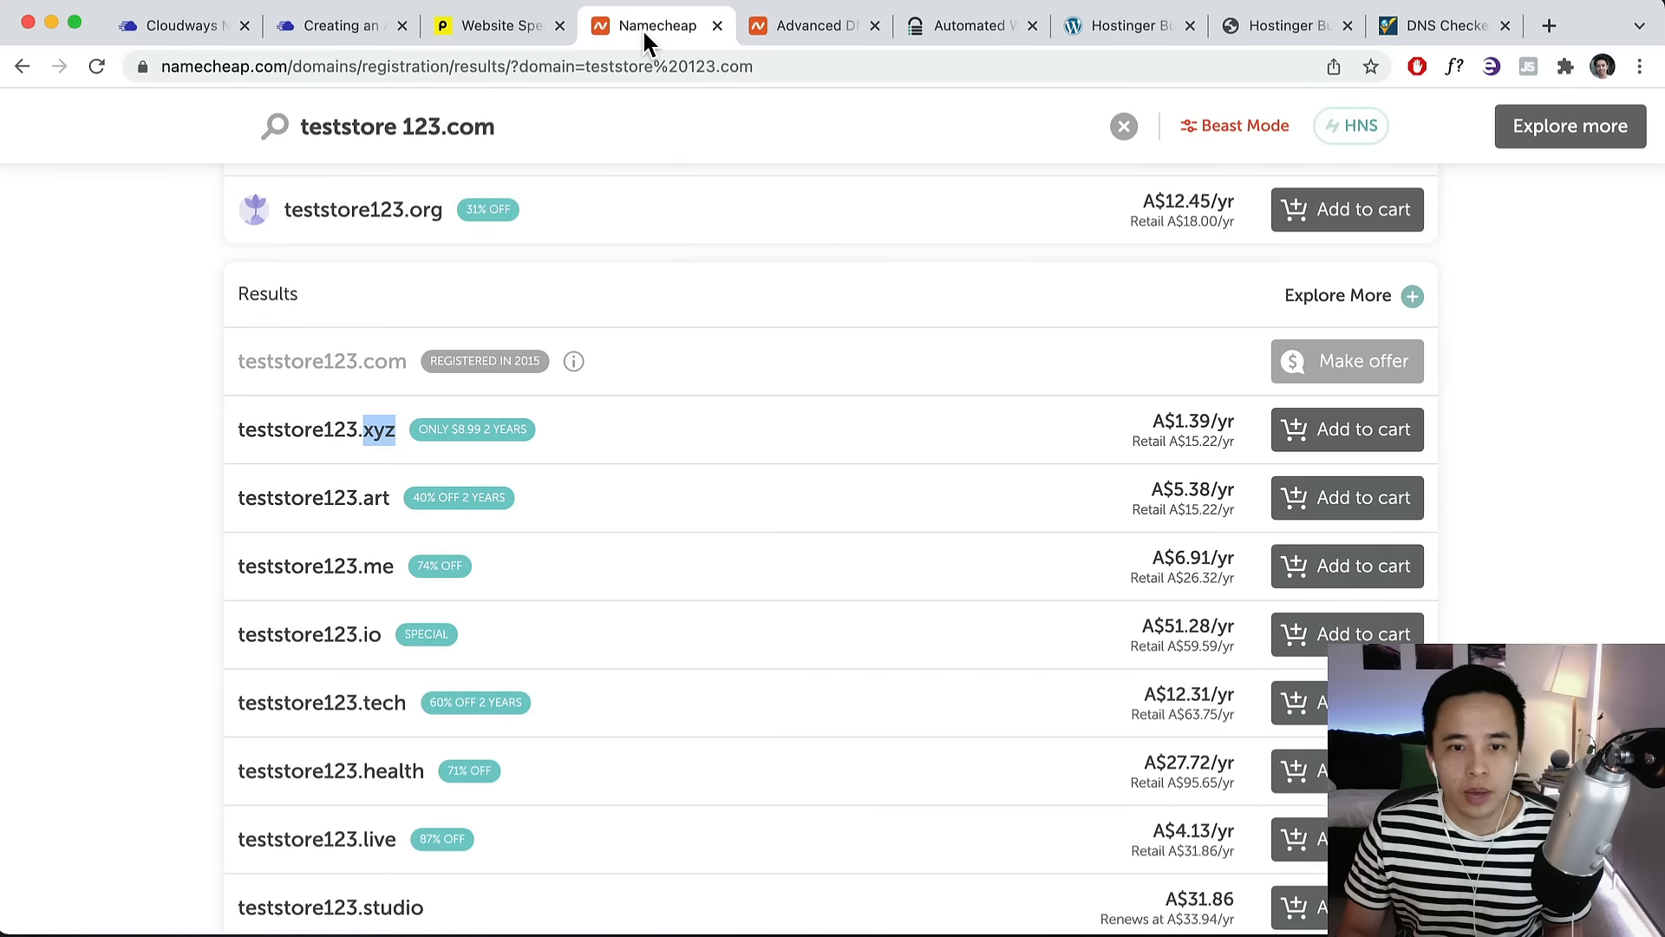
pyautogui.click(790, 27)
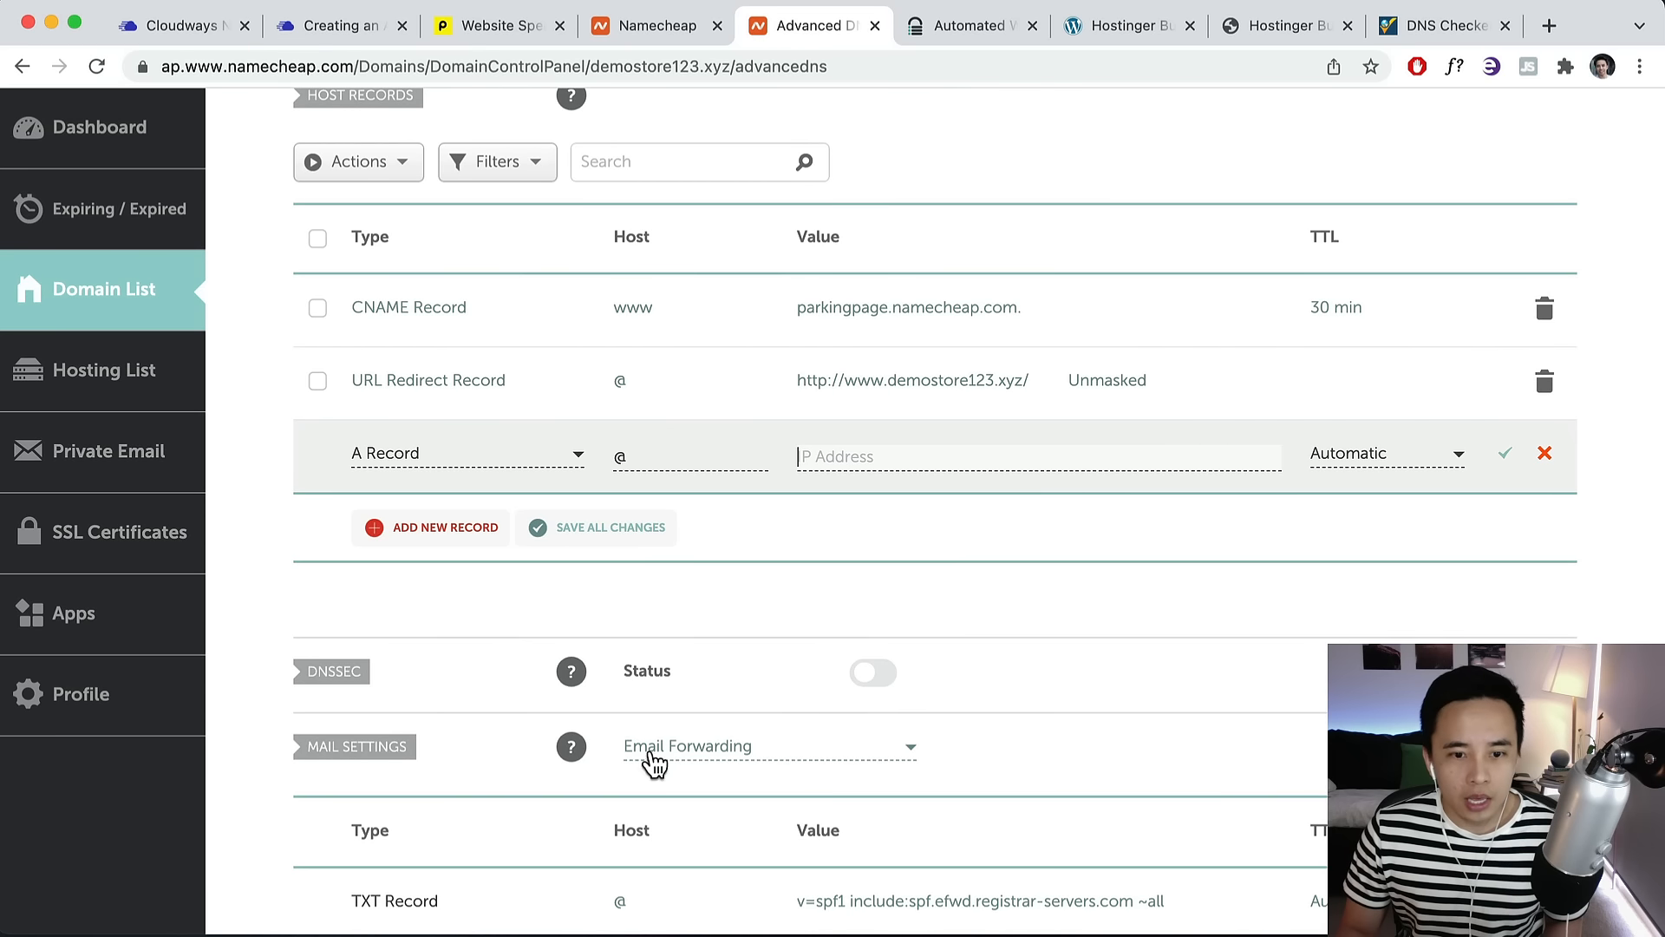
# Set the @ record's value to 144.202.119.190 with 1 min TTL and save it.
pyautogui.scroll(1, 732, 685)
pyautogui.click(841, 535)
pyautogui.press('super+v')
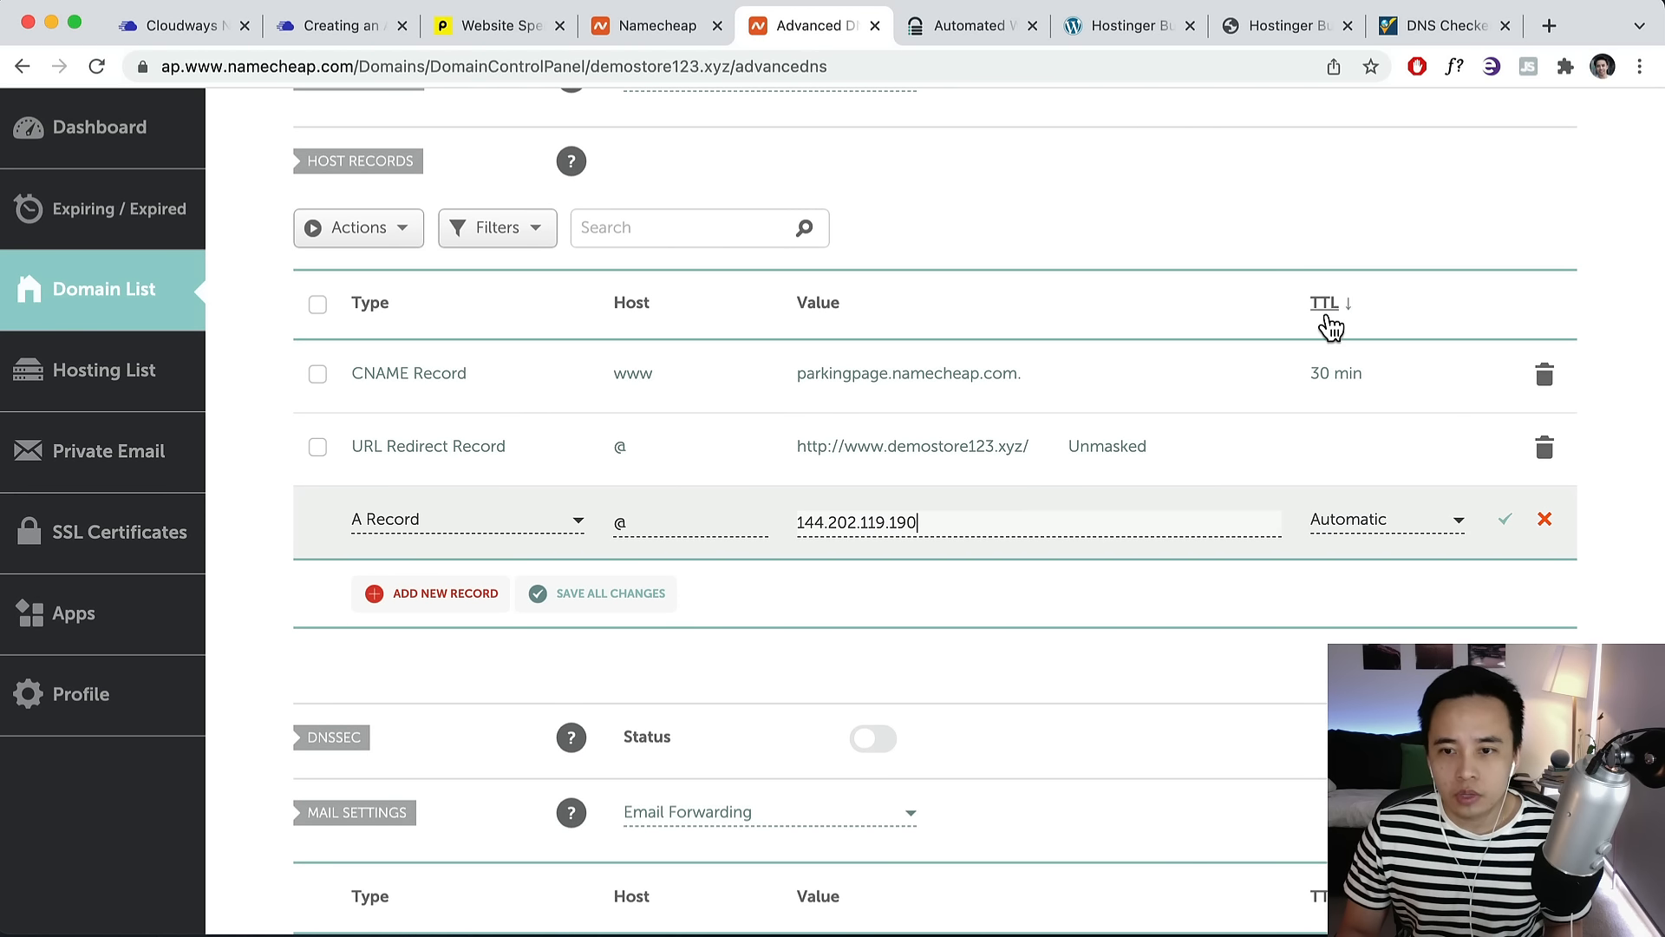
pyautogui.click(1376, 523)
pyautogui.scroll(-2, 1385, 632)
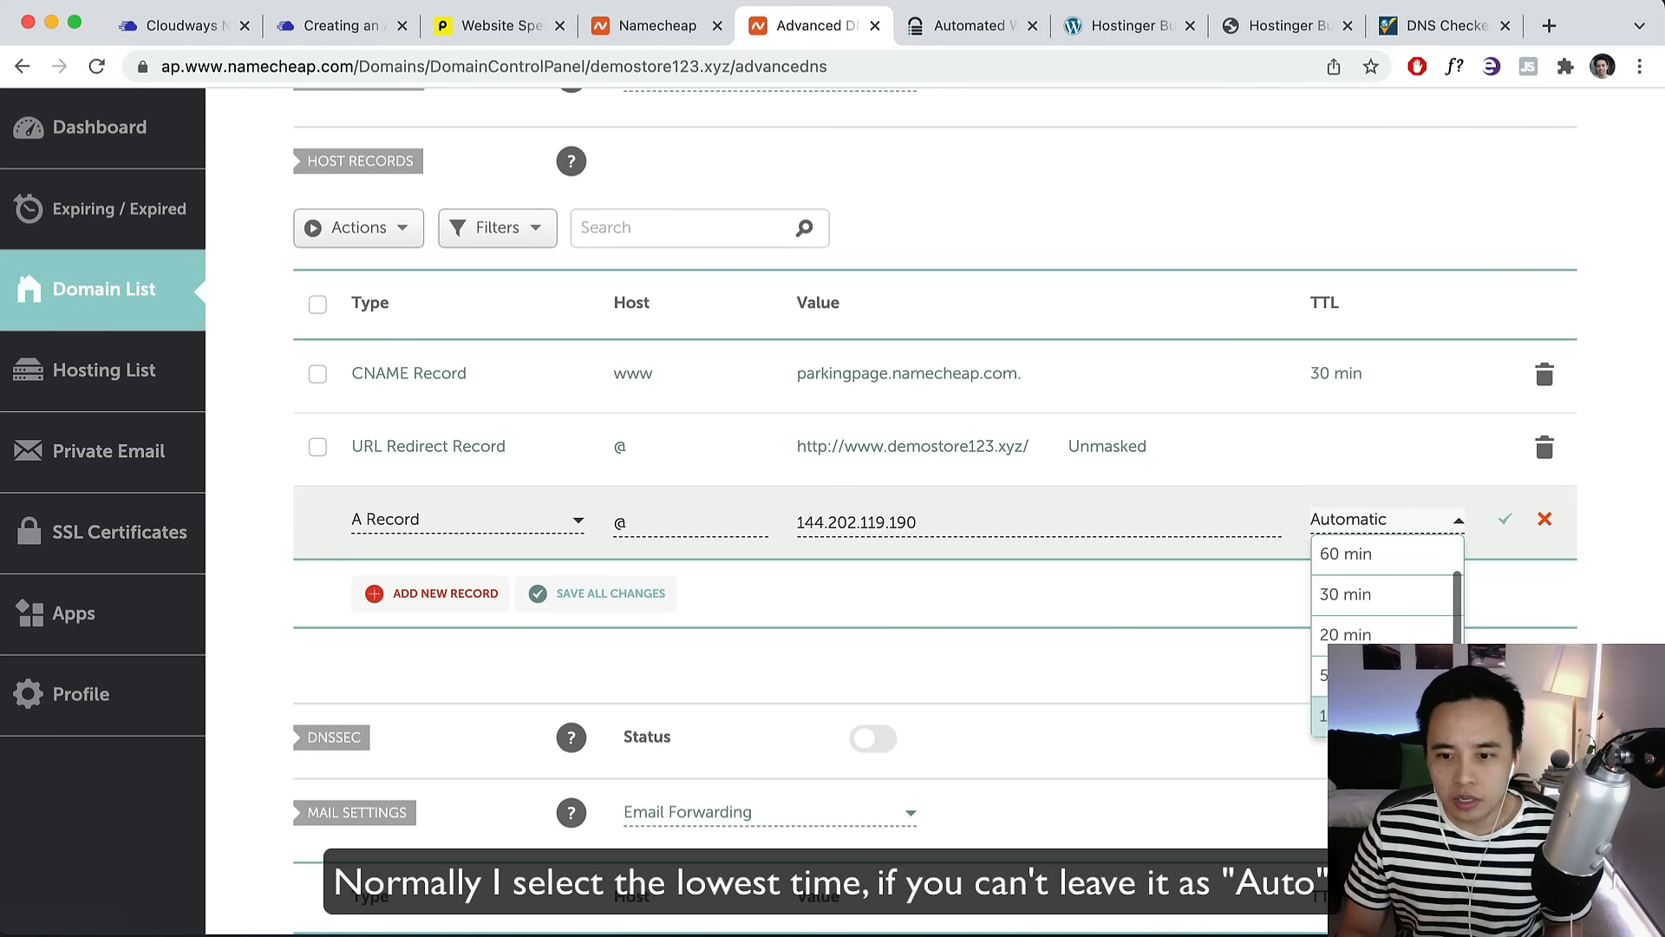
pyautogui.click(1379, 716)
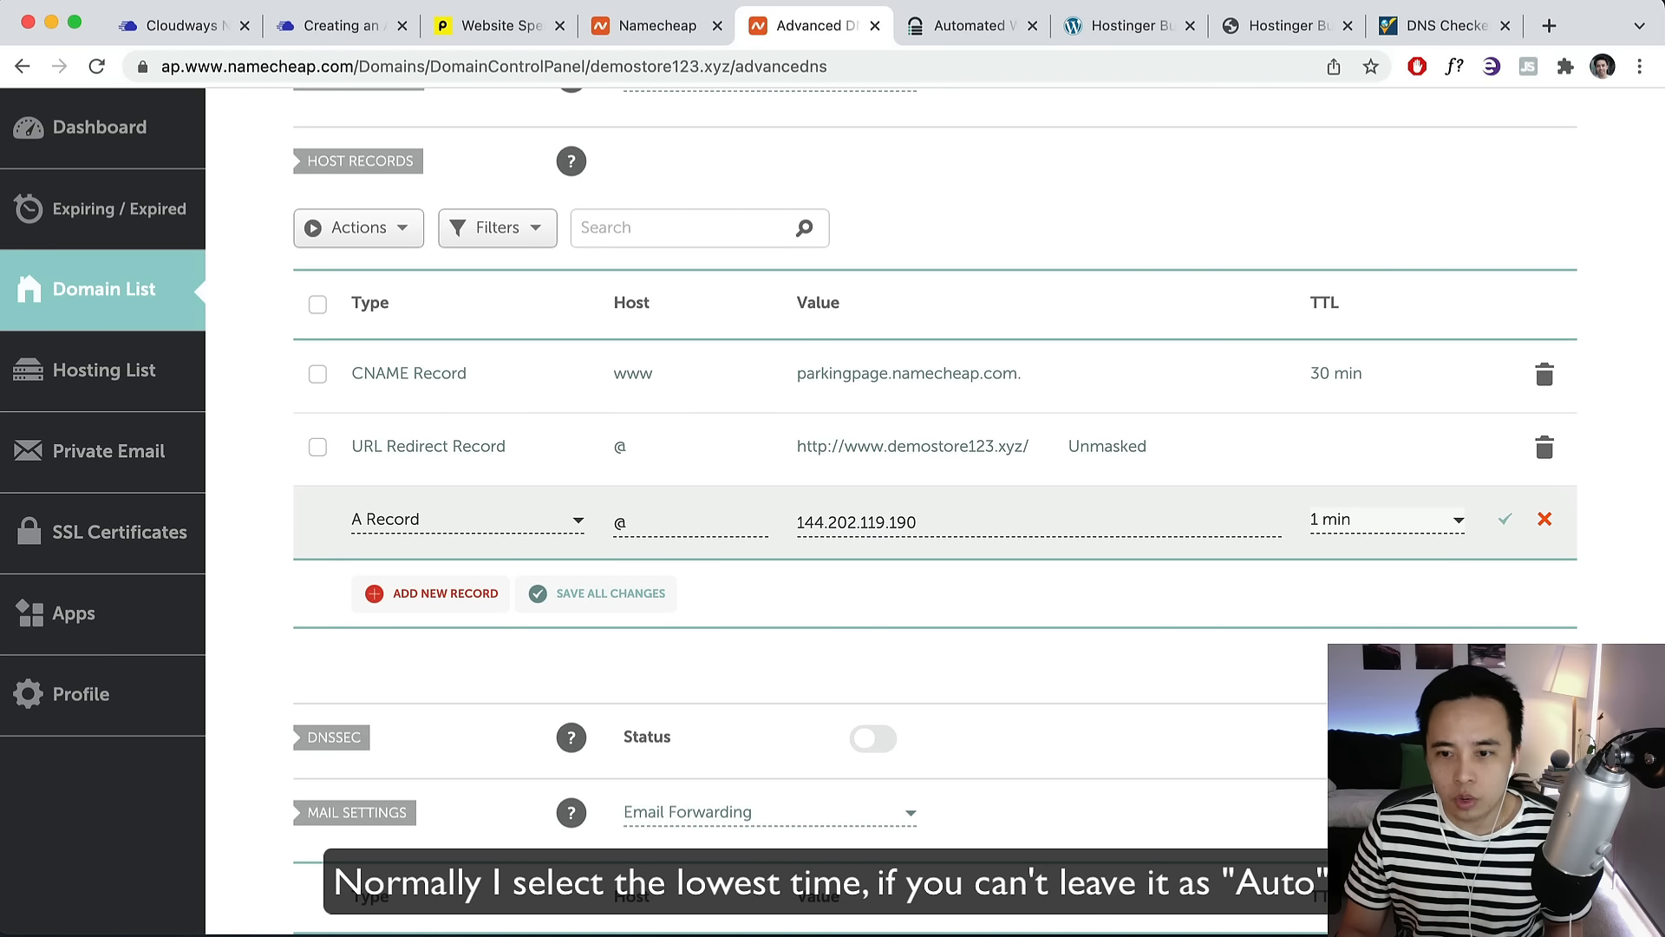
pyautogui.click(1507, 522)
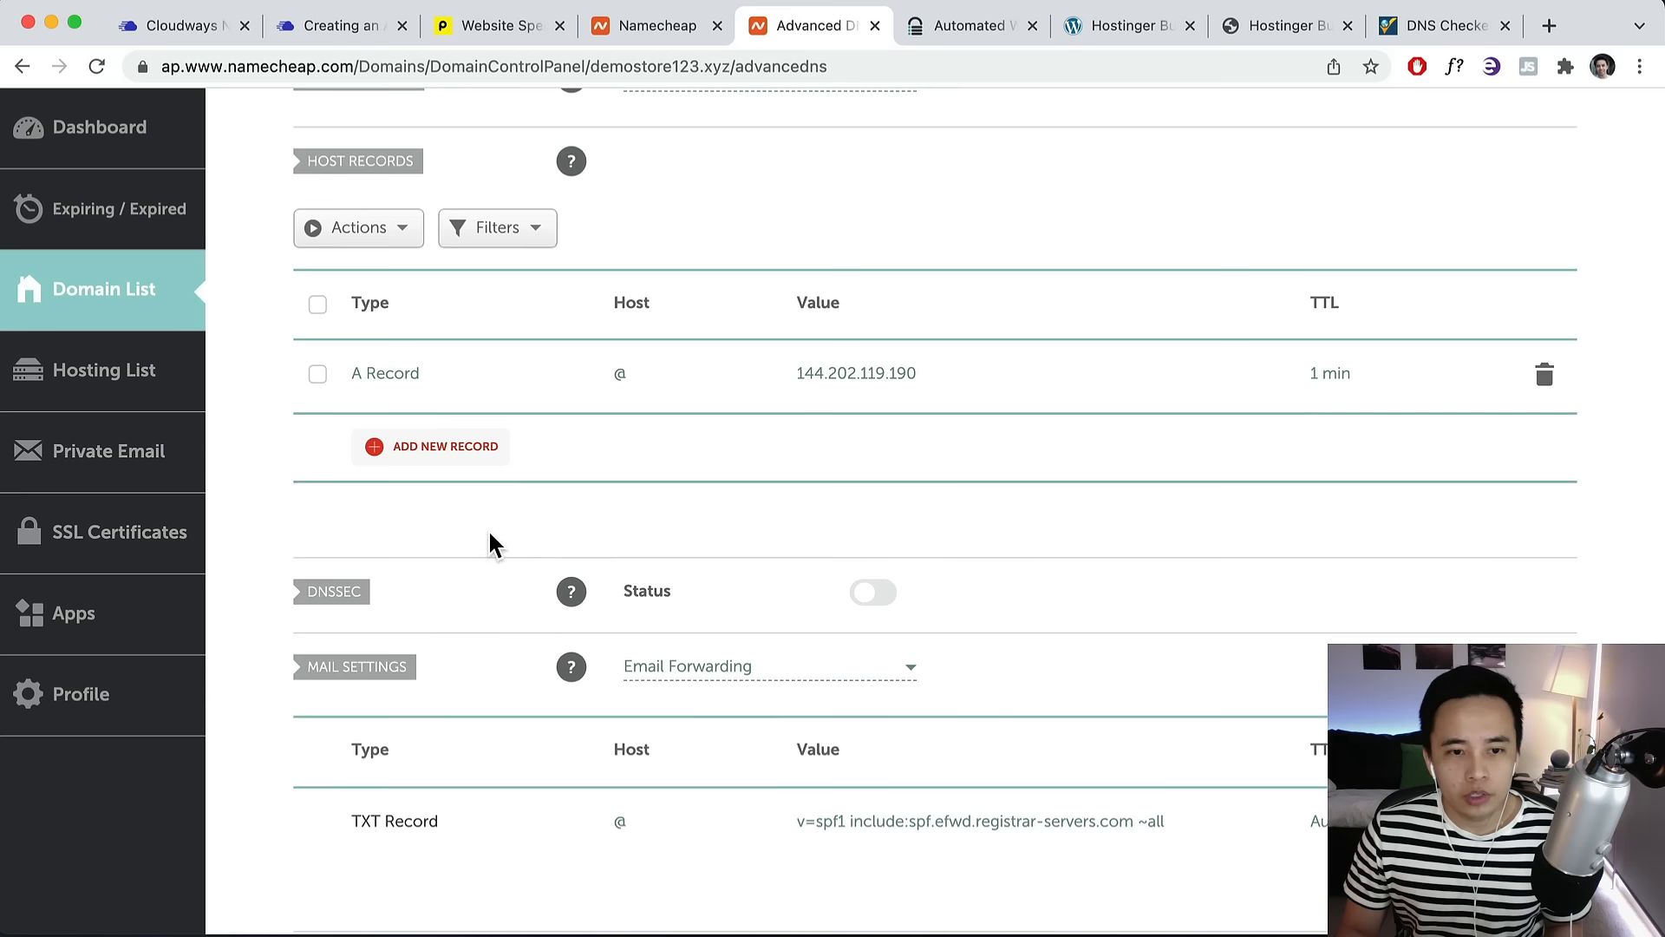
# Add and save a www A Record pointing to 144.202.119.190 with 1 min TTL.
pyautogui.click(464, 446)
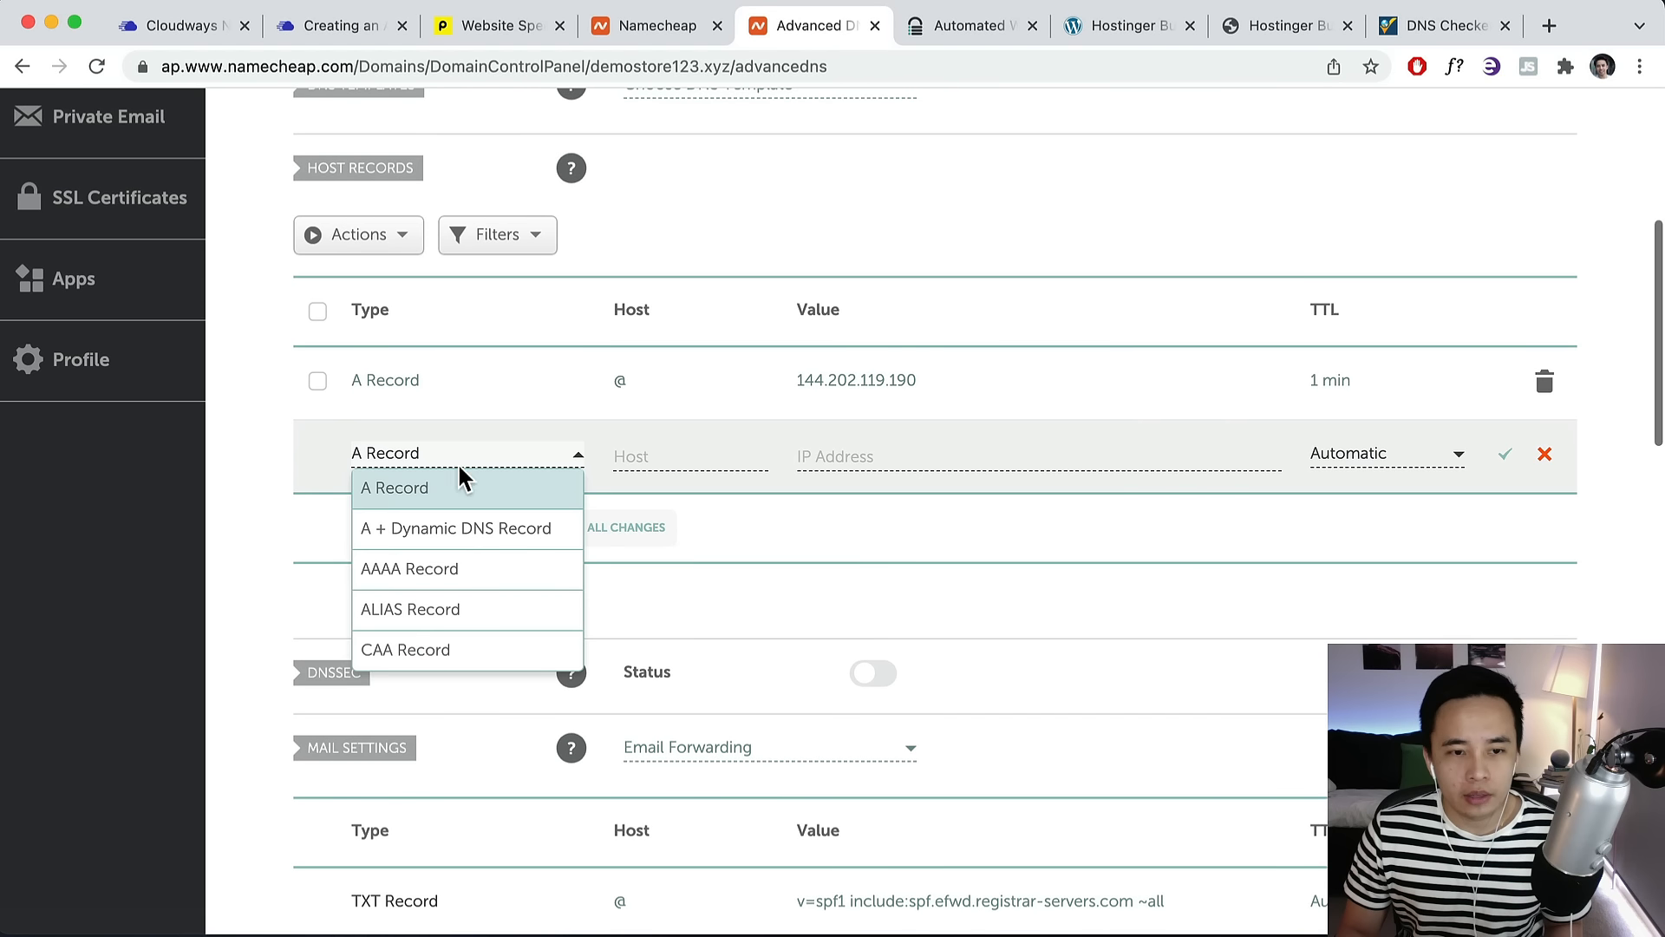
pyautogui.click(413, 486)
pyautogui.click(632, 464)
pyautogui.write('www')
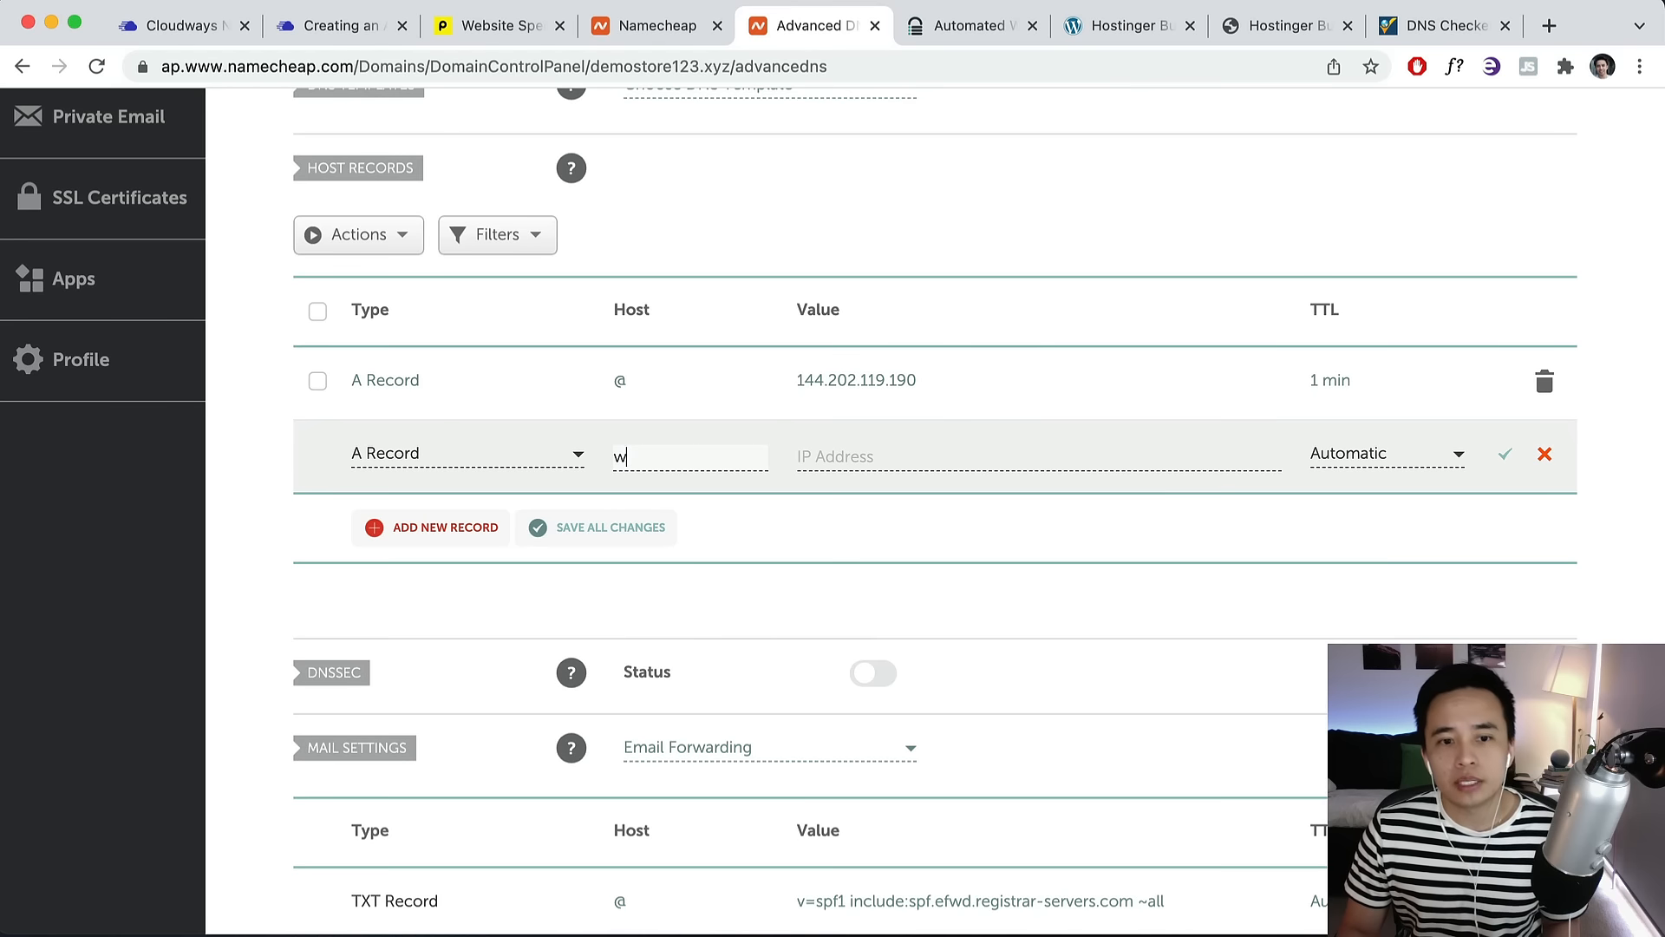
pyautogui.click(815, 460)
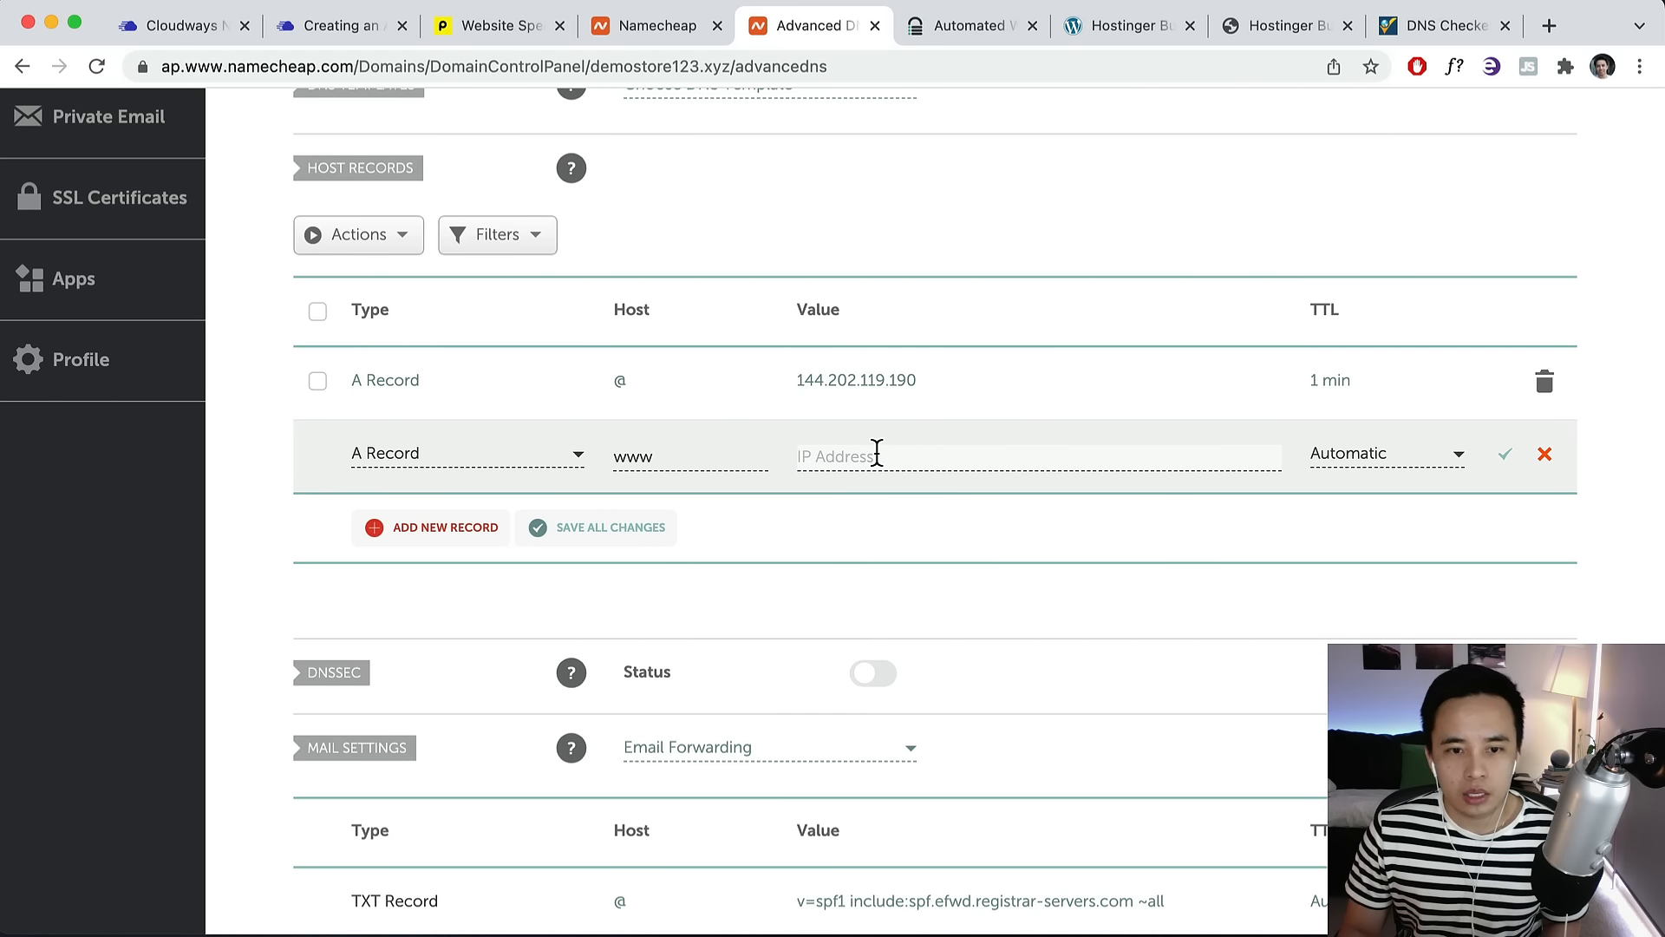
pyautogui.press('super+v')
pyautogui.click(1341, 466)
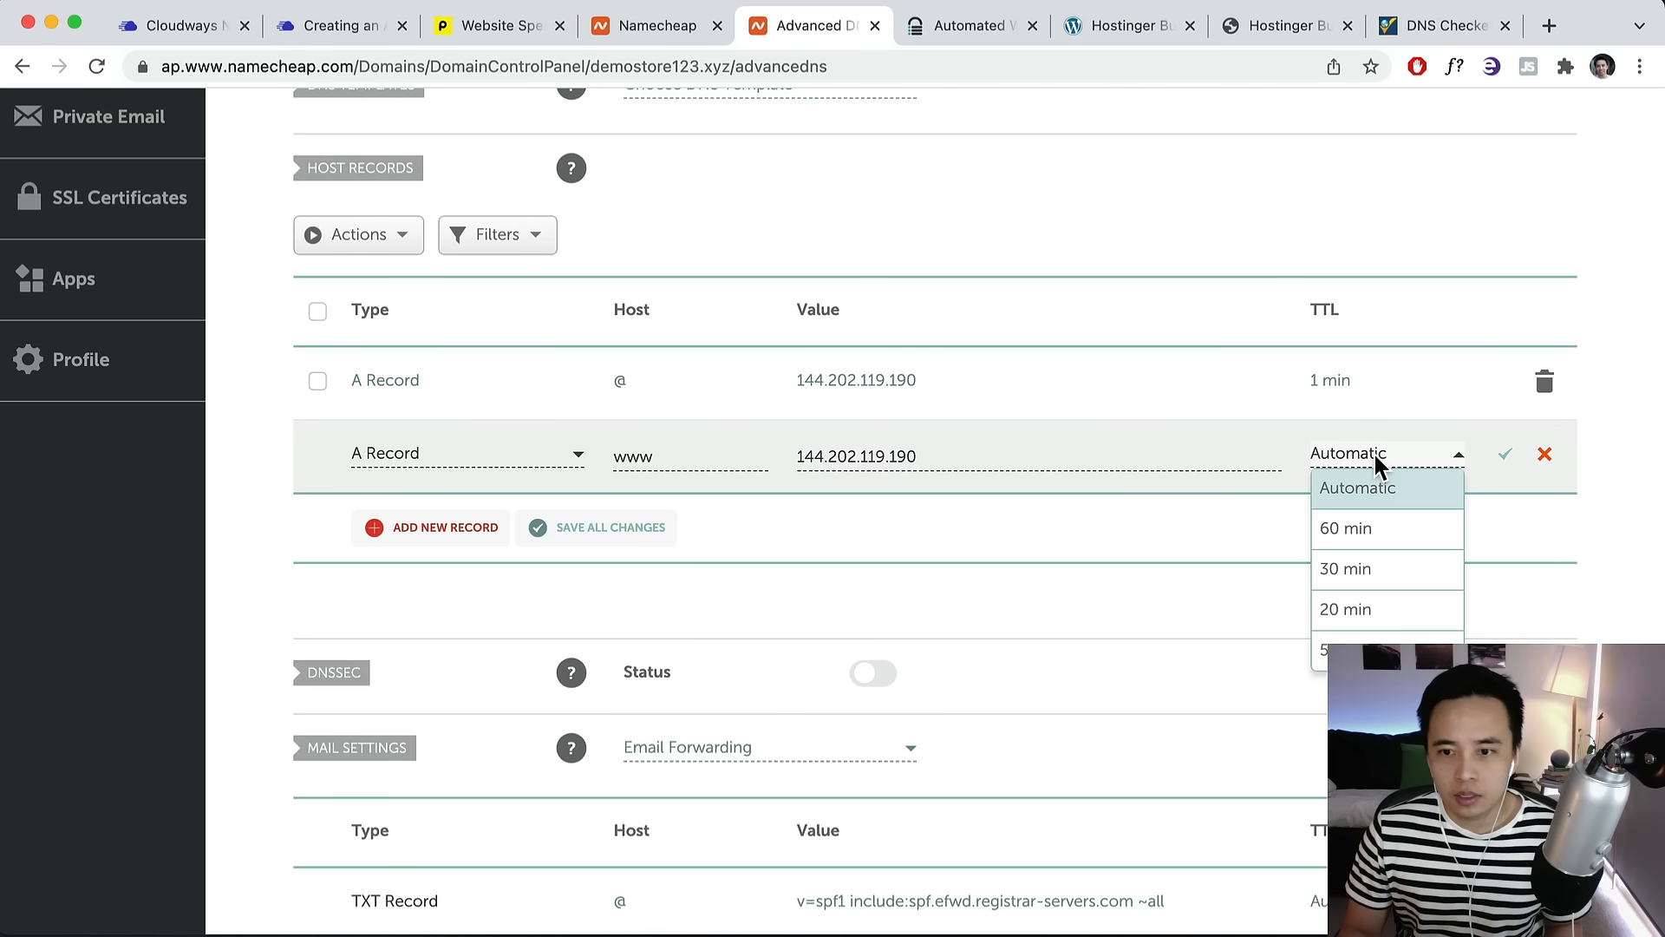
pyautogui.scroll(-1, 1369, 637)
pyautogui.click(1368, 651)
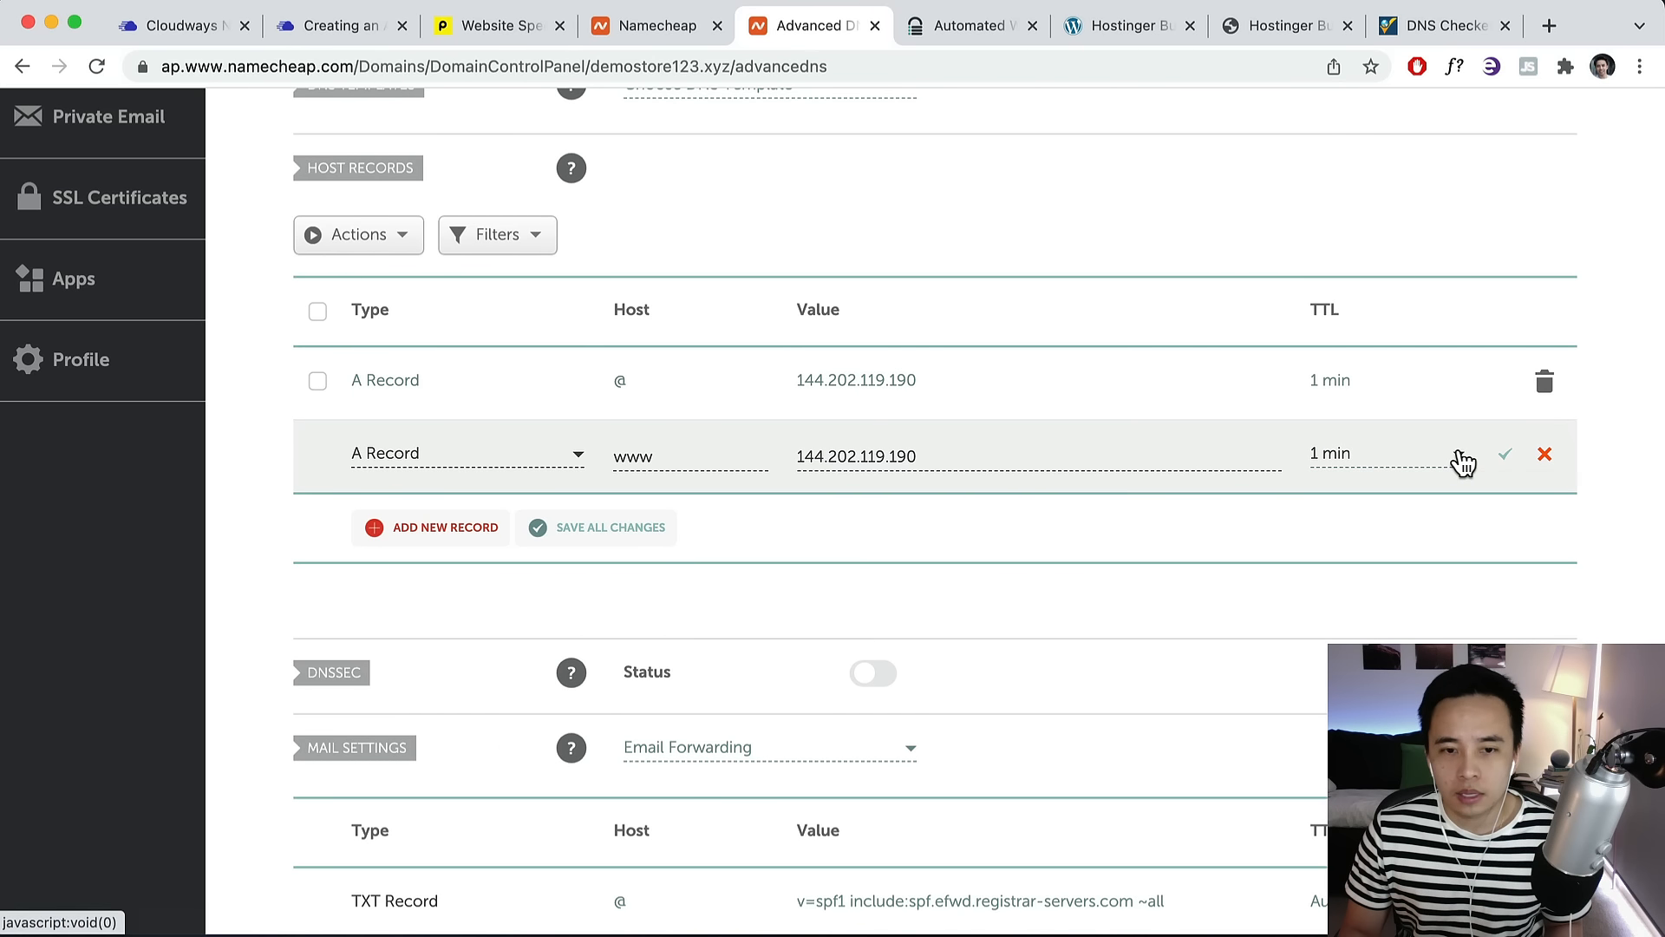
pyautogui.click(1463, 464)
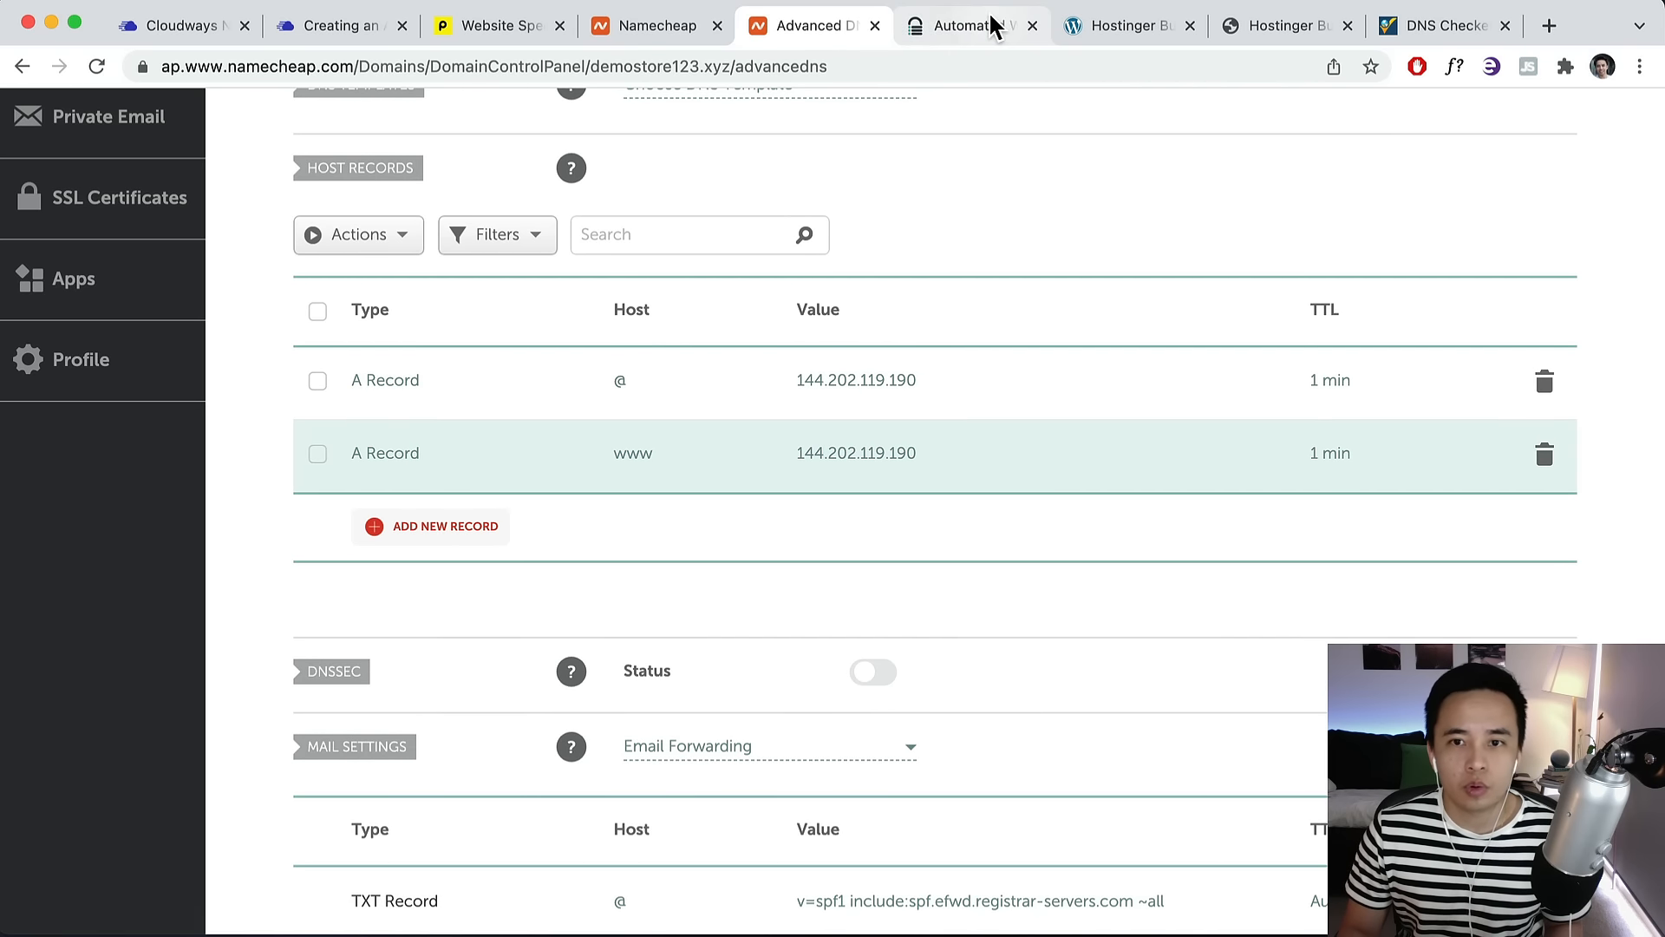
pyautogui.click(1110, 36)
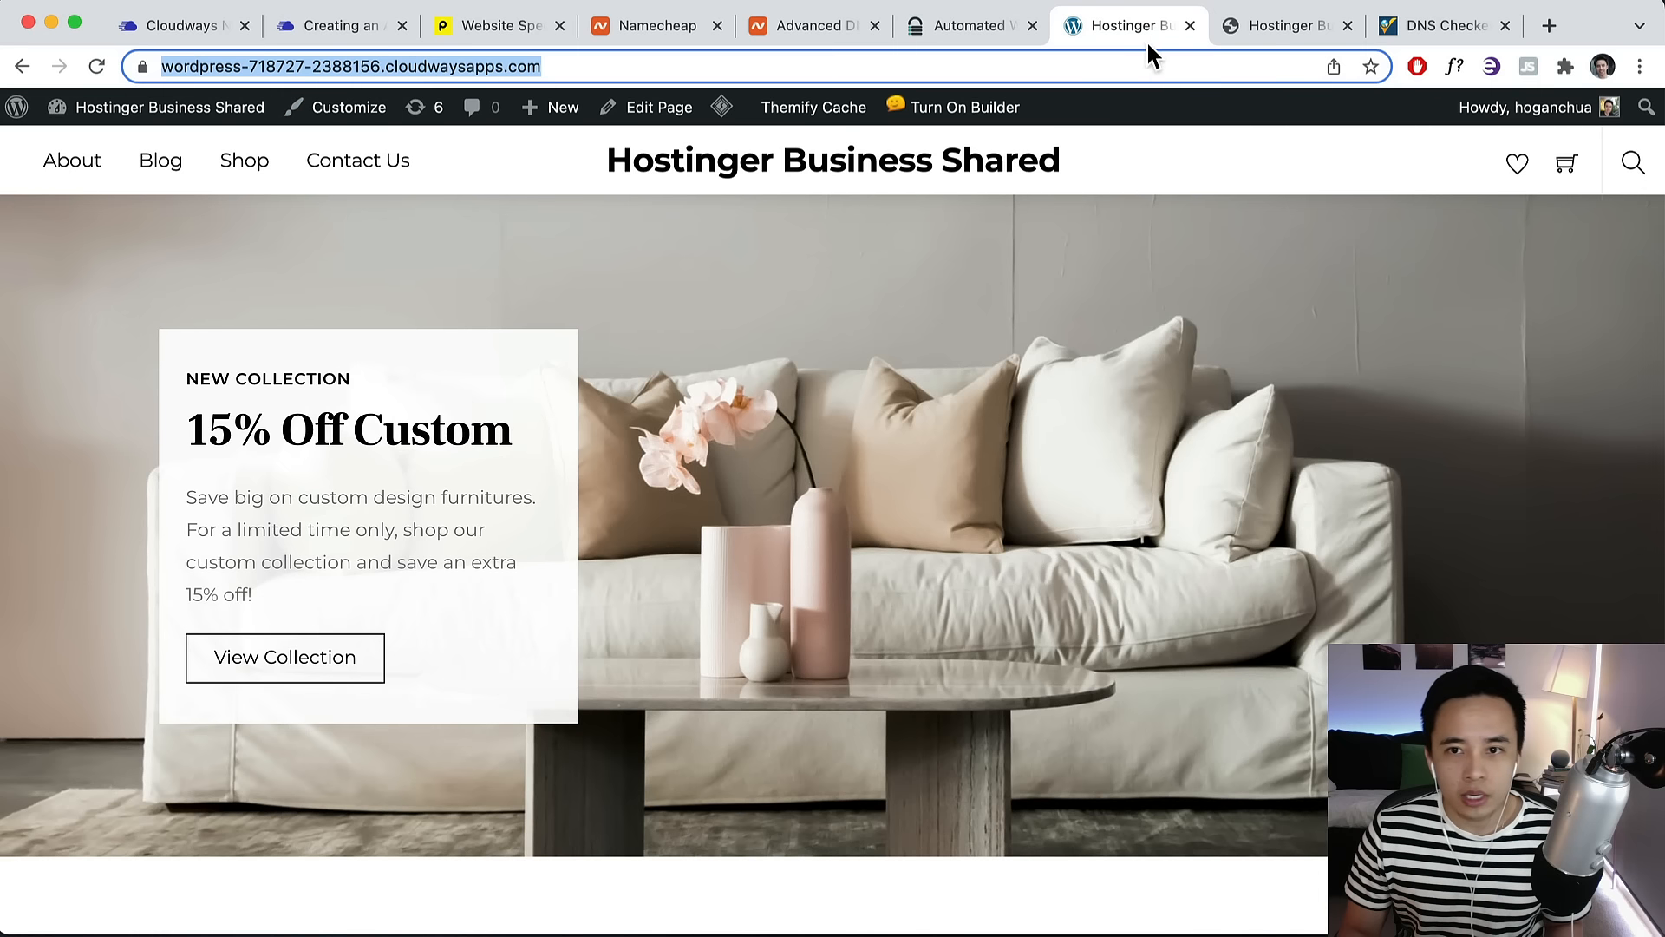
pyautogui.click(382, 66)
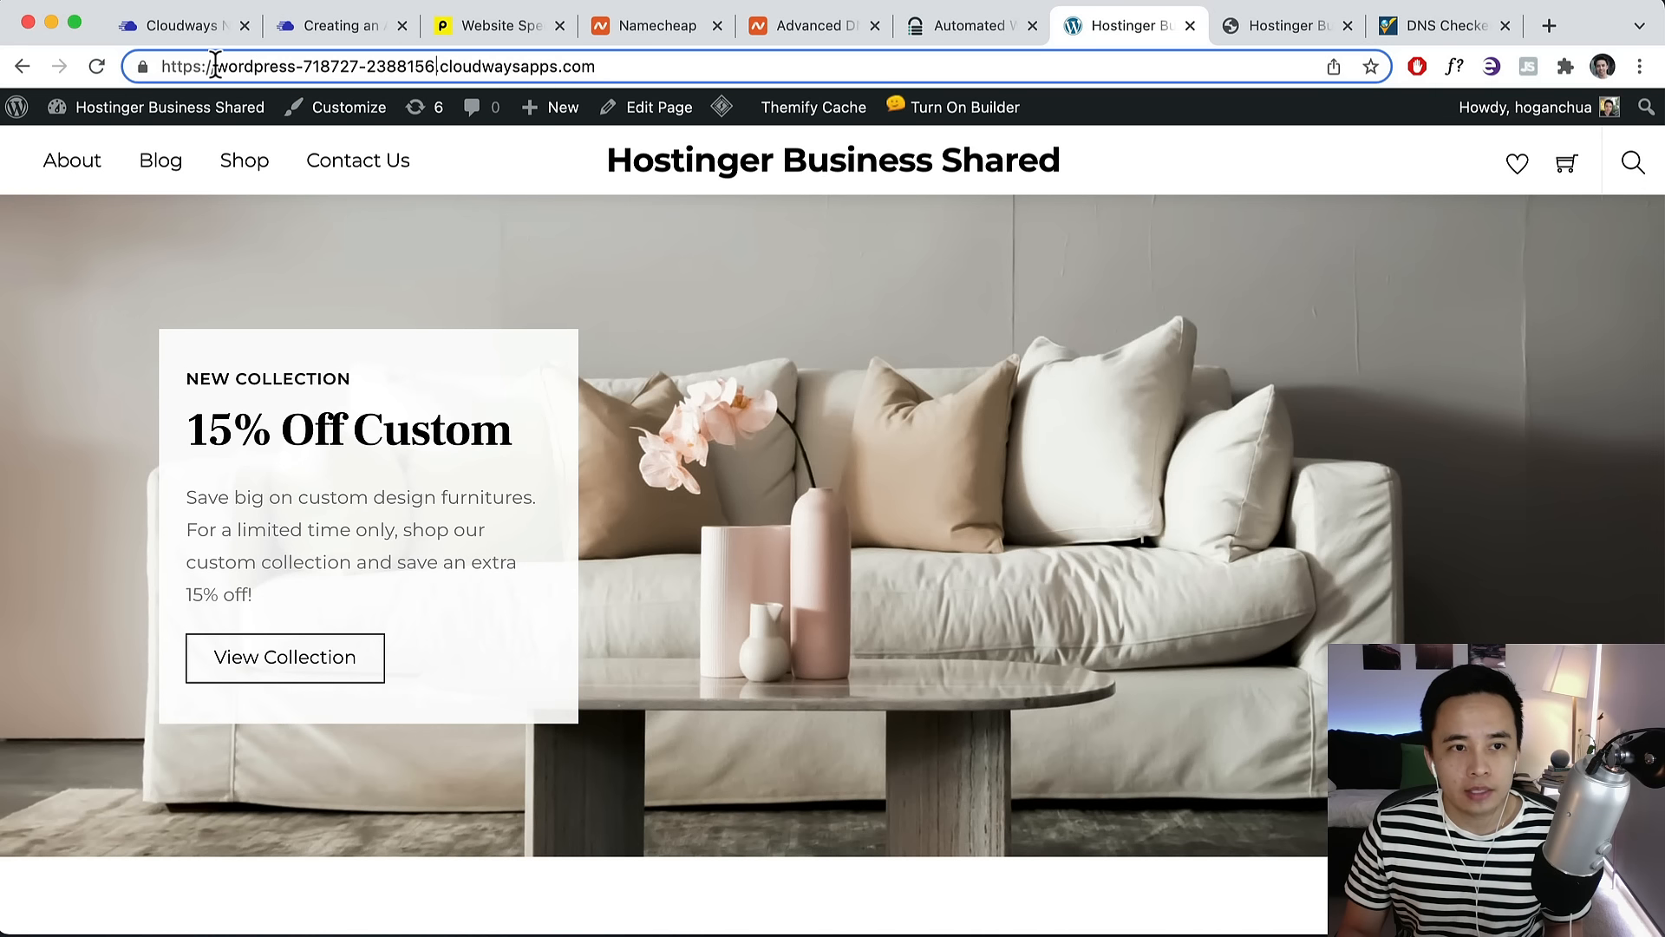
pyautogui.moveTo(215, 66); pyautogui.dragTo(441, 87)
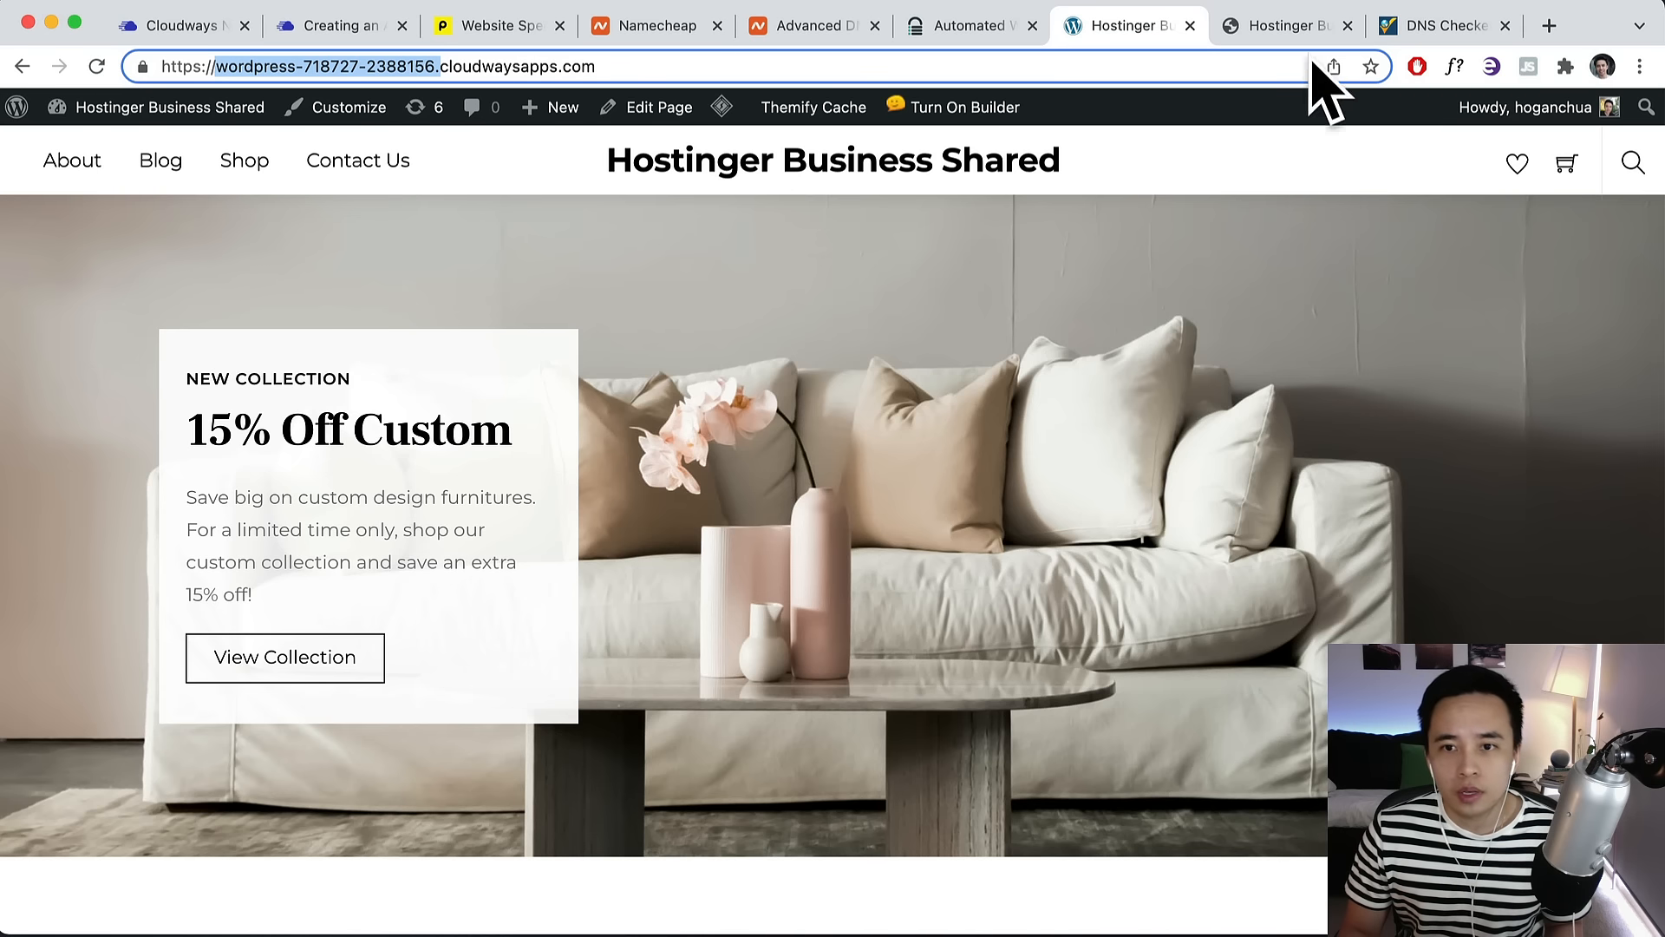
pyautogui.click(1288, 25)
pyautogui.click(217, 67)
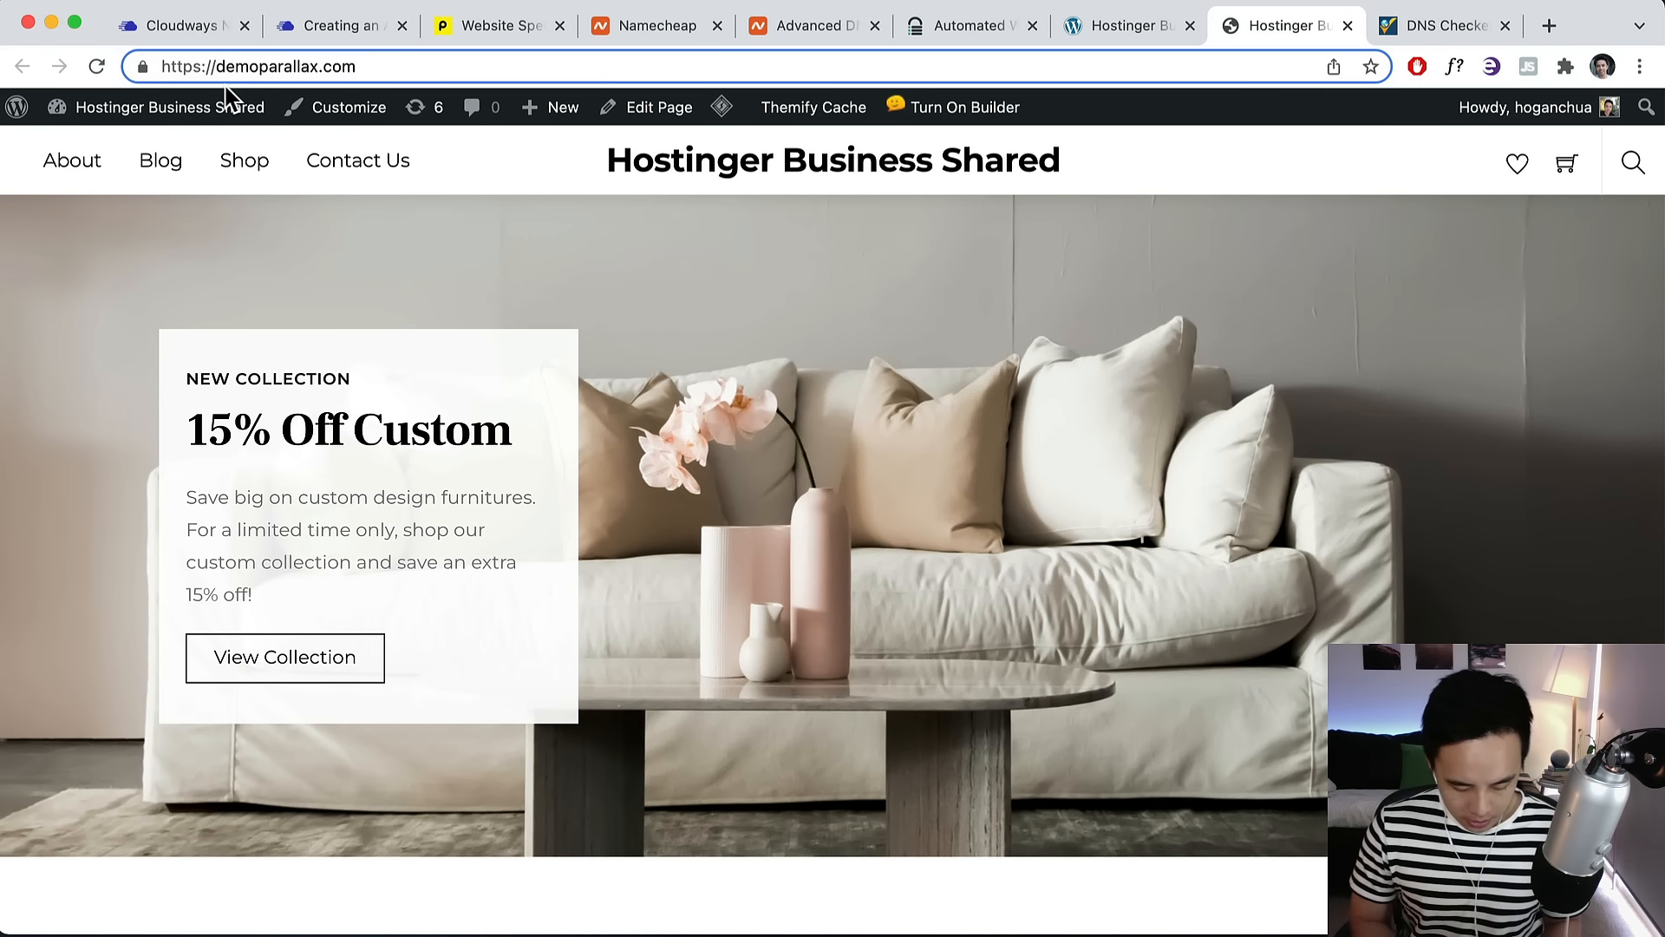
pyautogui.write('shop.')
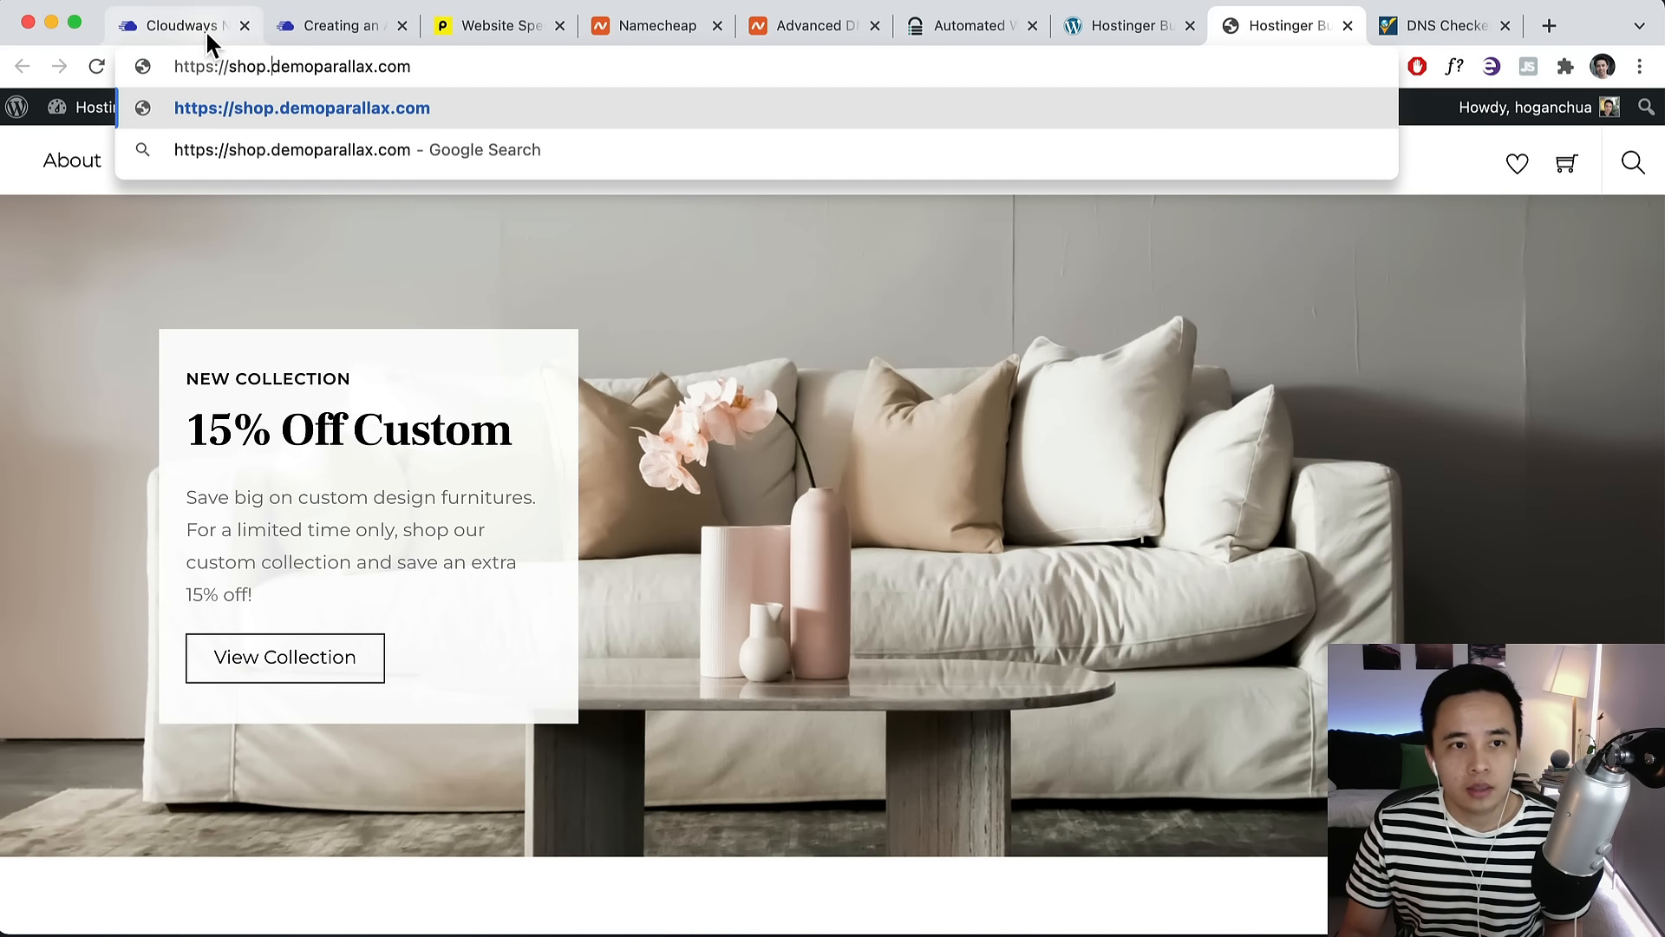
pyautogui.click(768, 25)
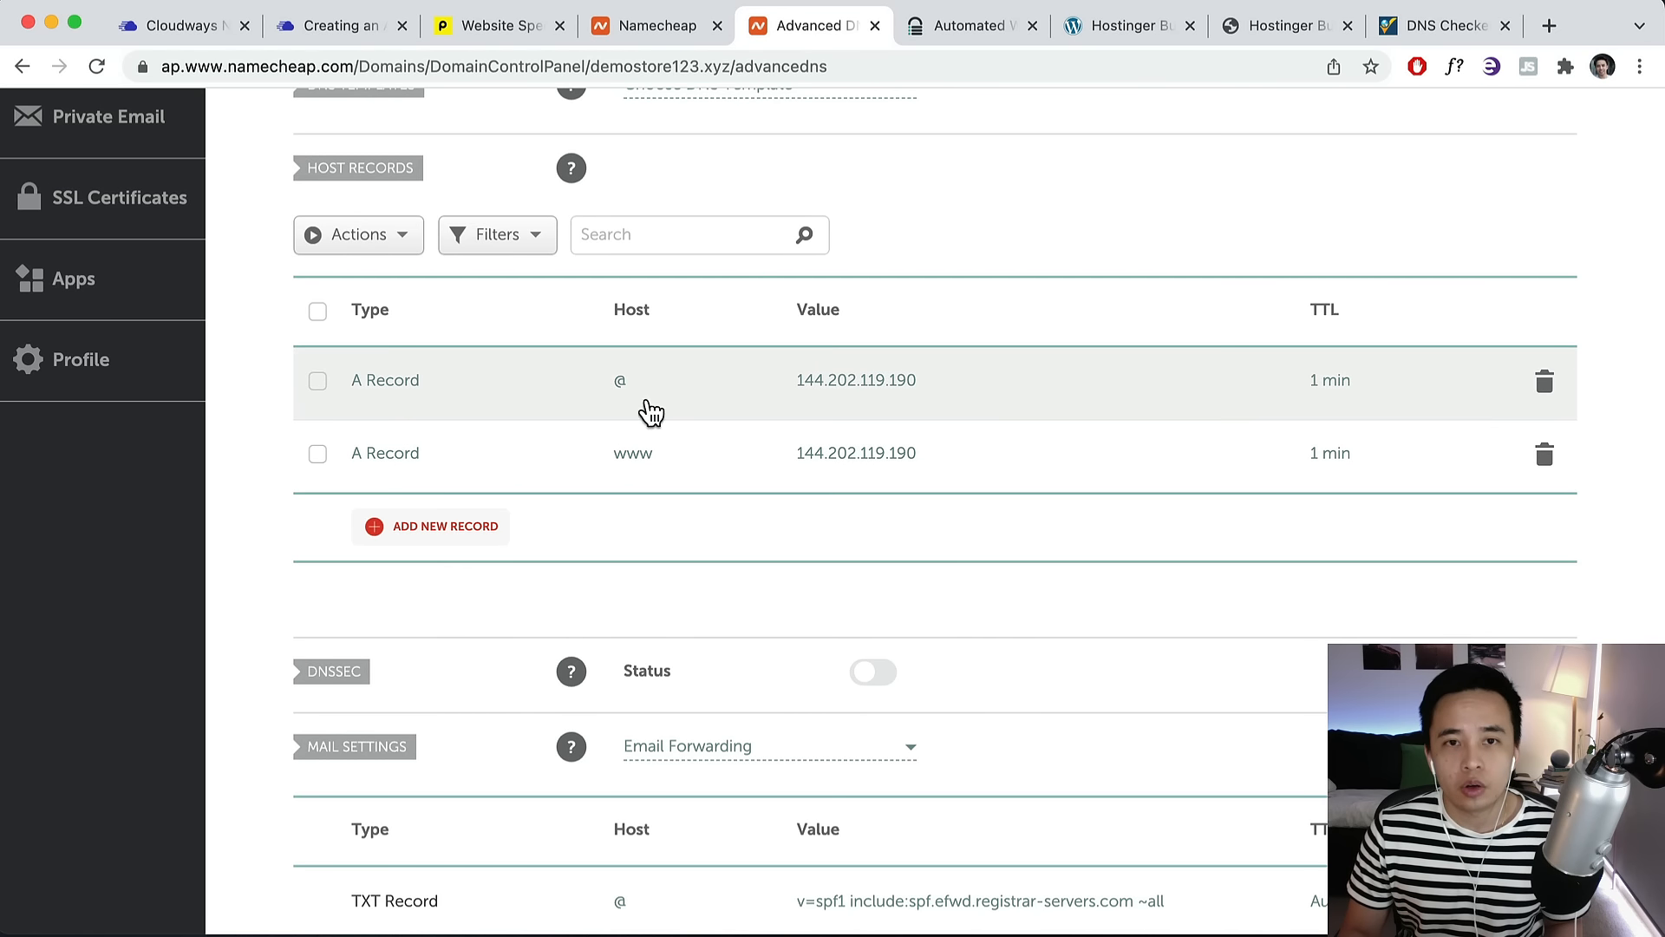
# Review the 'Creating an A Record' support article, then check the server's Master Credentials IP.
pyautogui.click(347, 26)
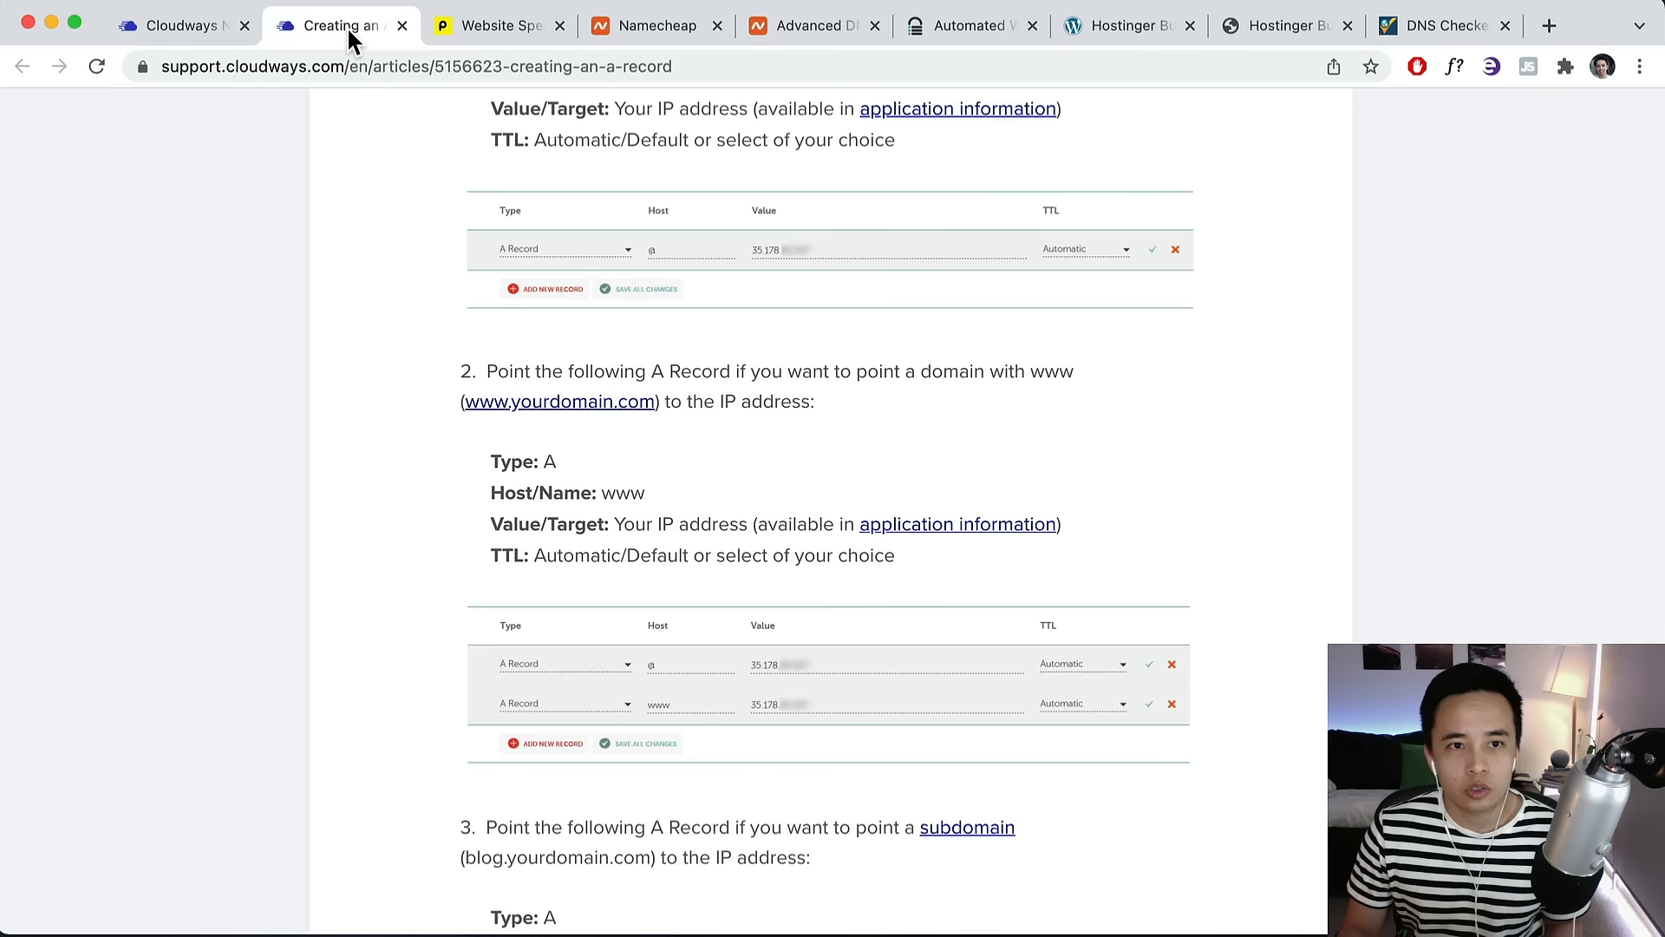
pyautogui.scroll(7, 995, 232)
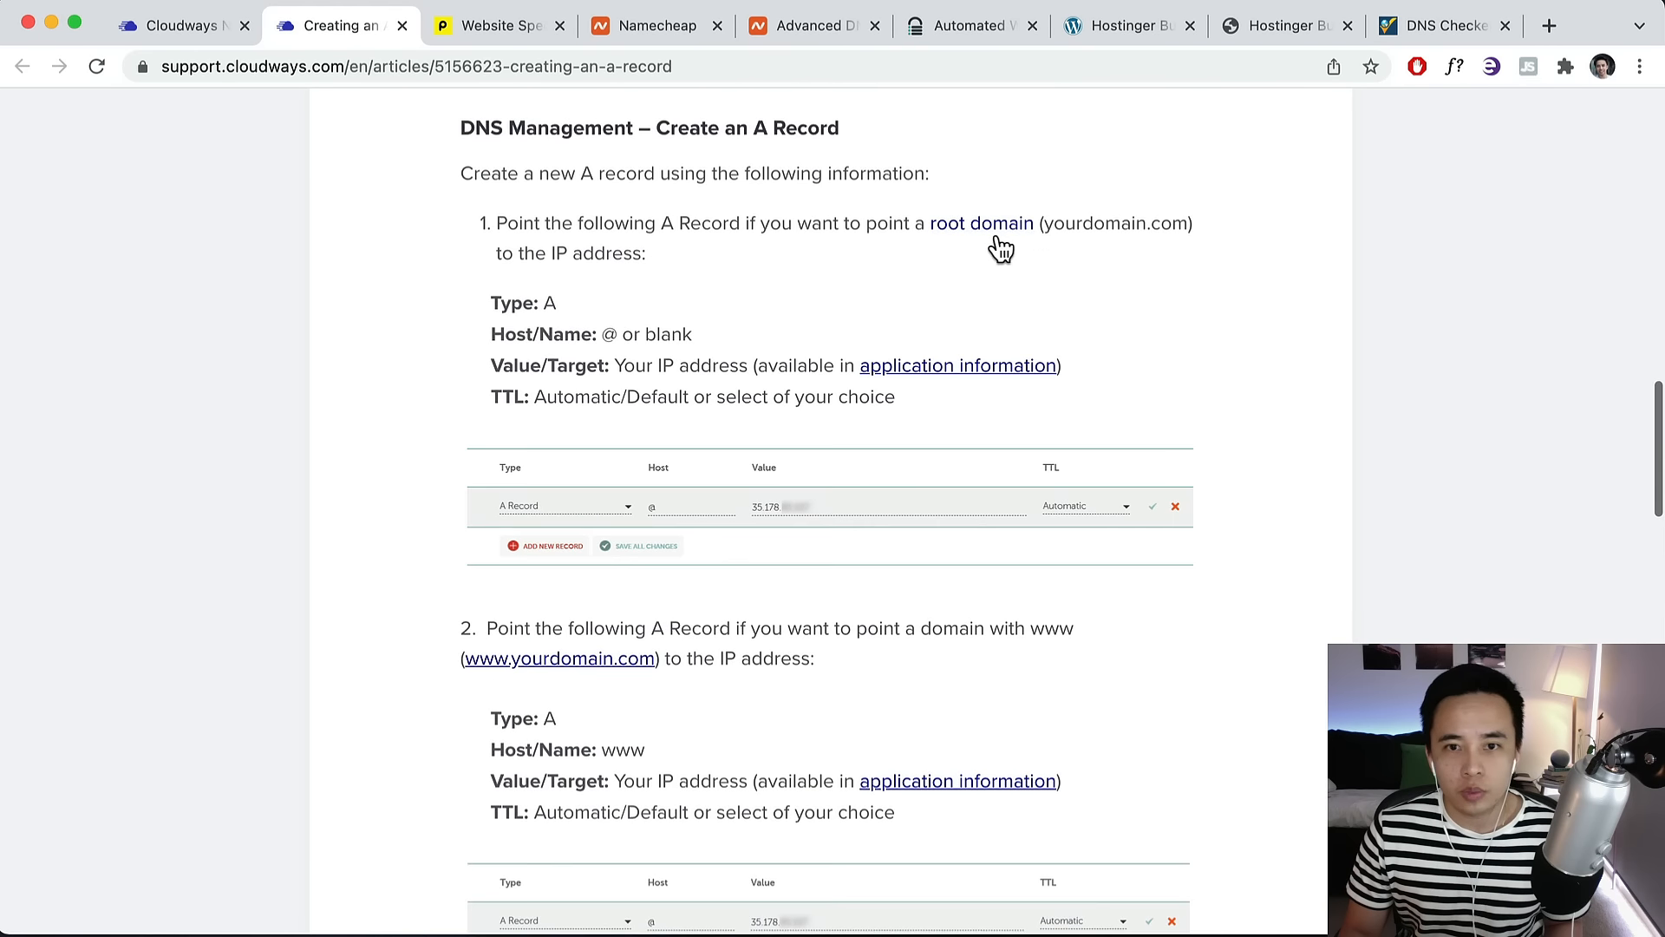
pyautogui.scroll(-9, 995, 232)
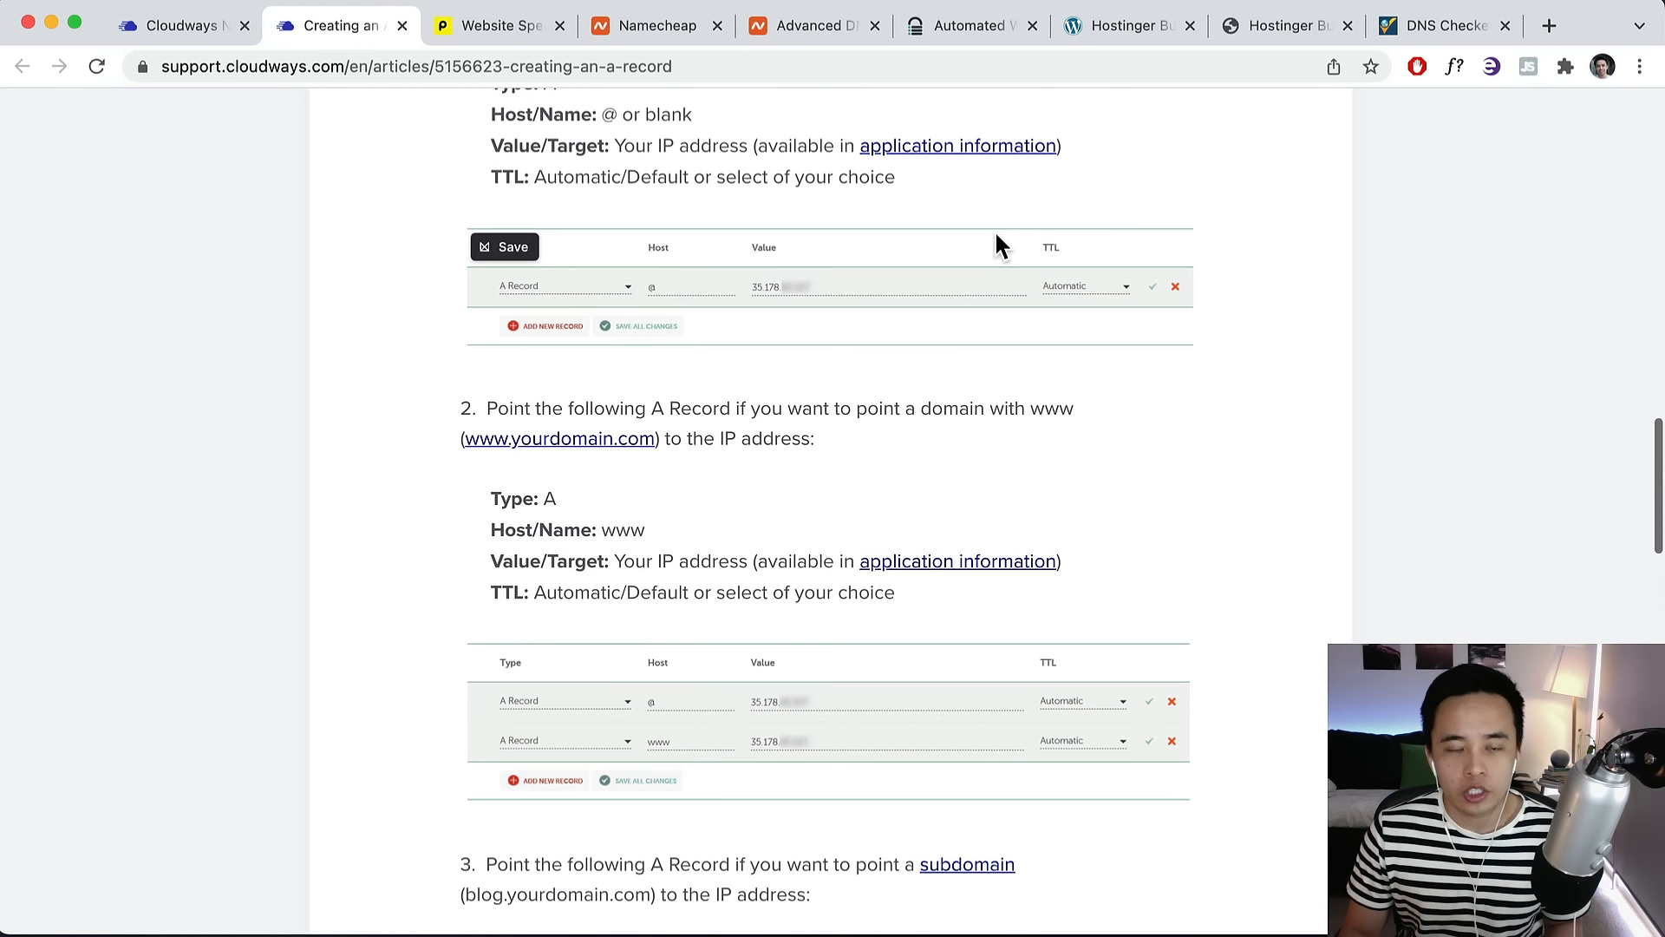
pyautogui.scroll(-3, 676, 547)
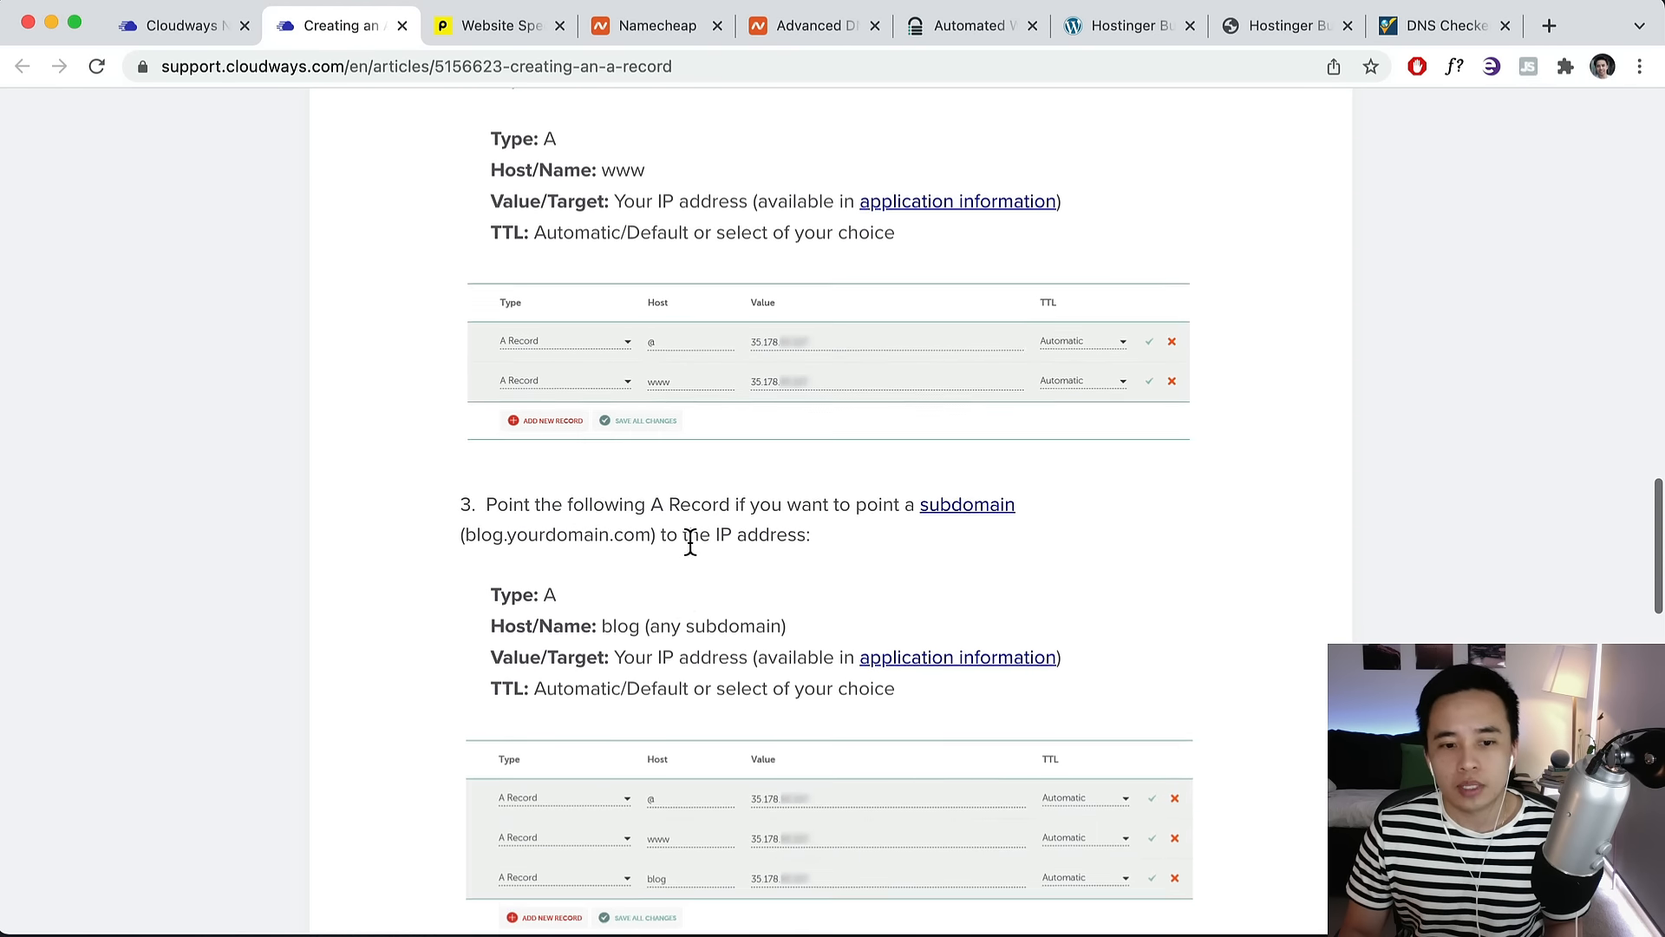
pyautogui.click(152, 26)
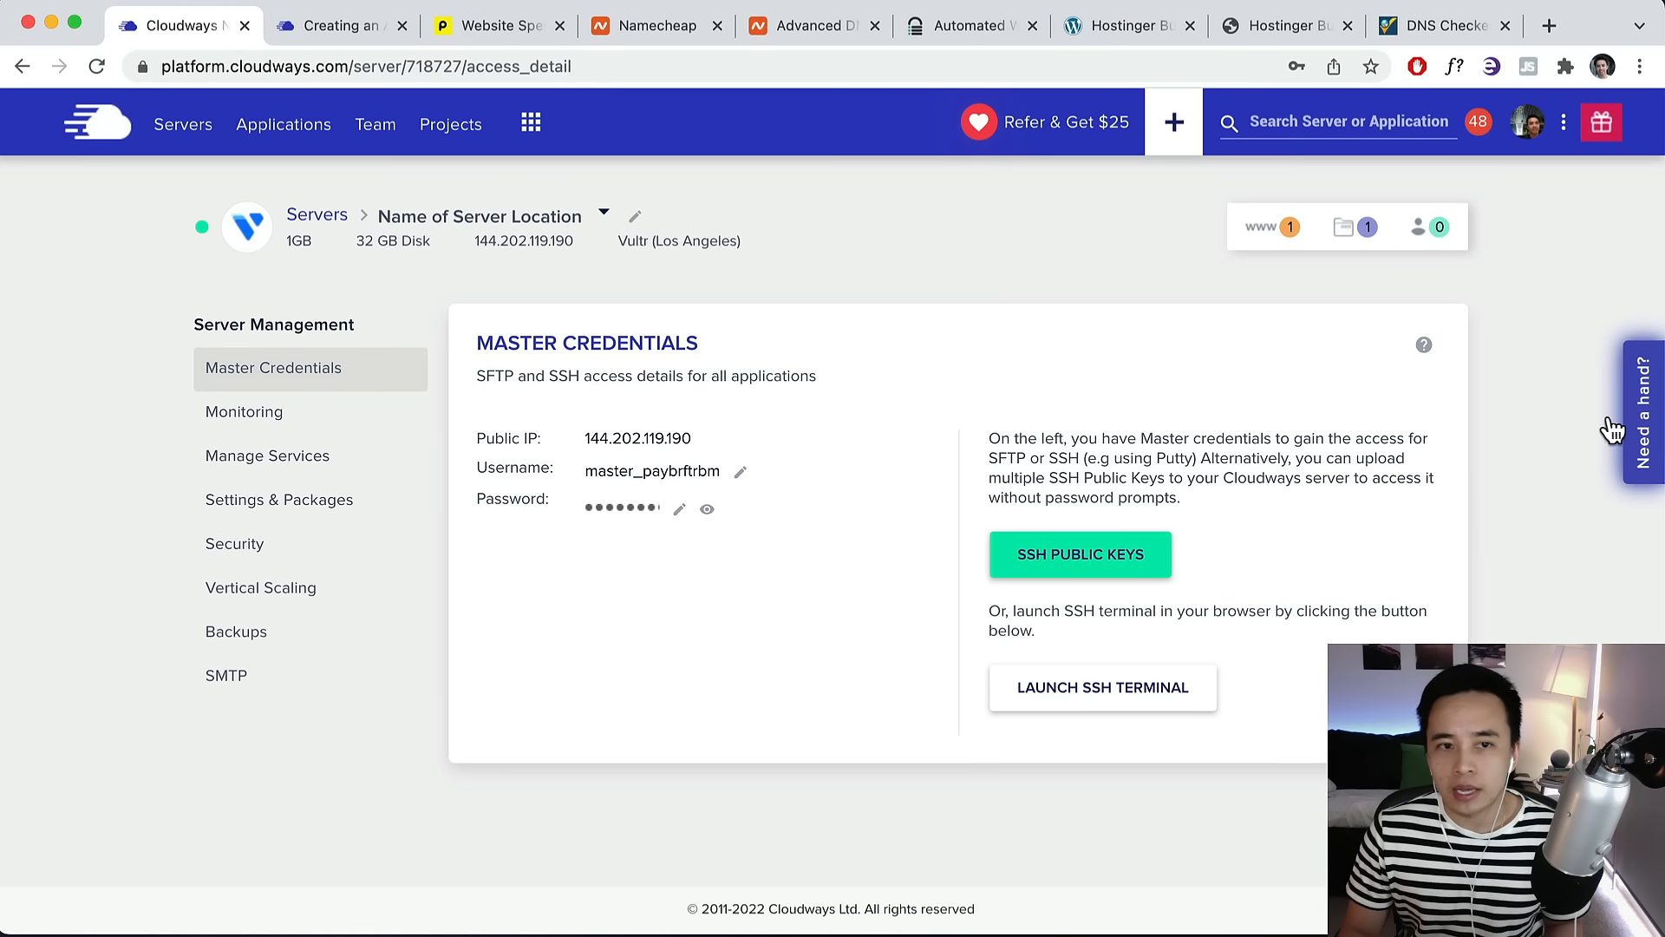
# Re-read the A-record guide and confirm the public IP 144.202.119.190 on Master Credentials.
pyautogui.click(329, 19)
pyautogui.scroll(10, 648, 312)
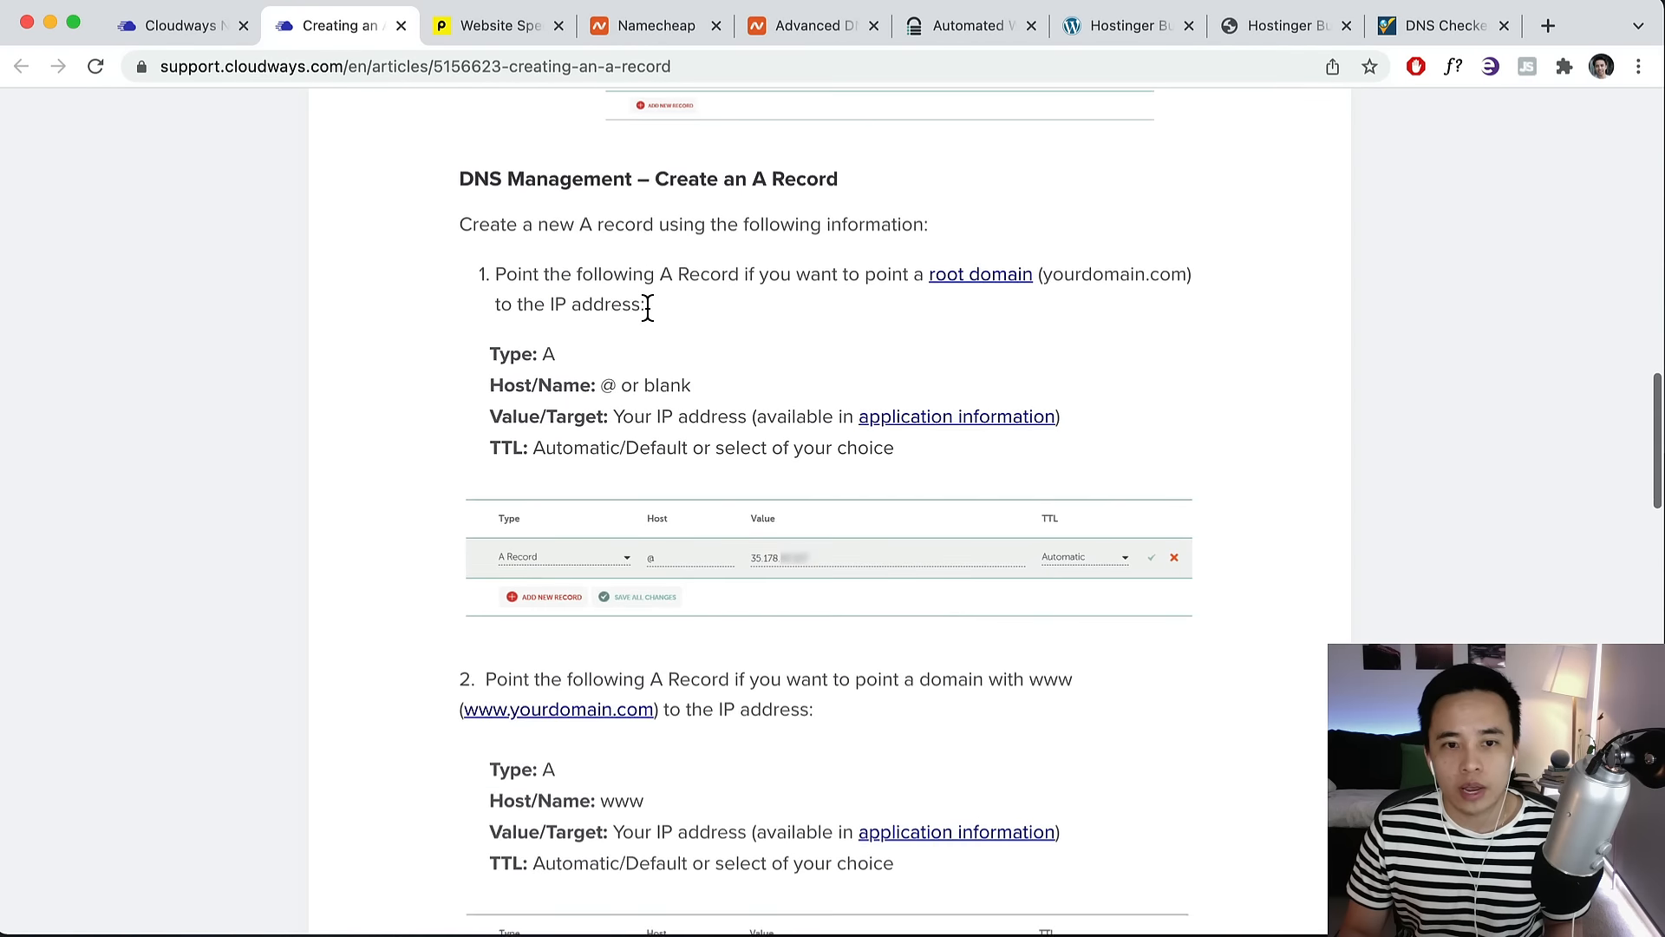
pyautogui.scroll(10, 647, 309)
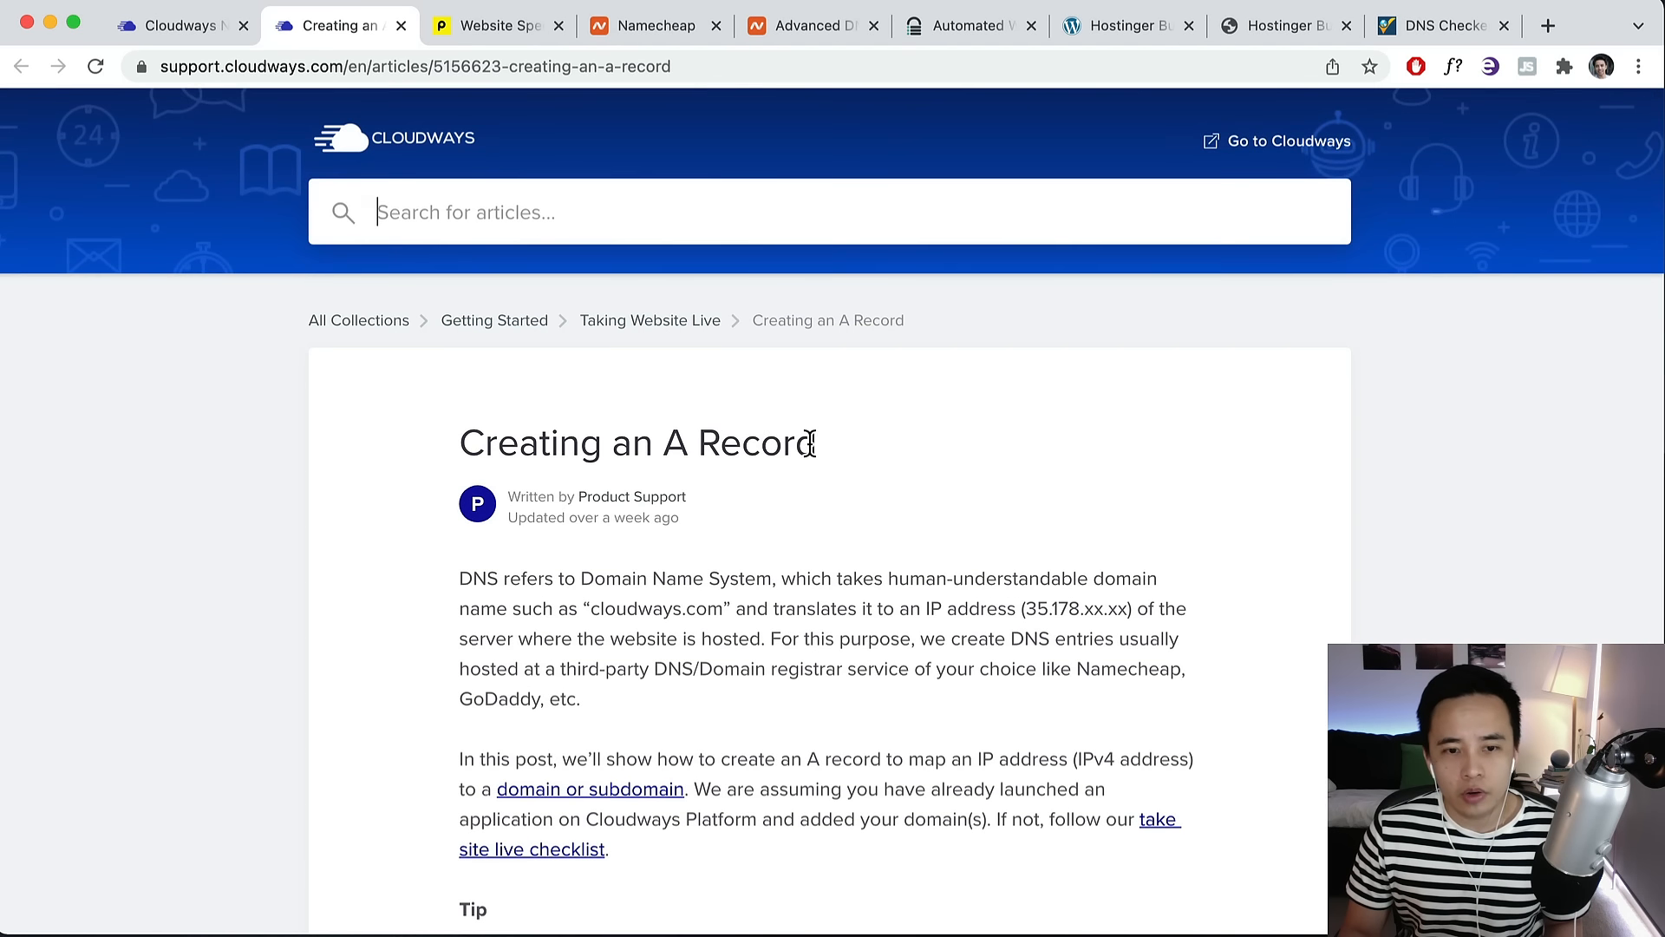
pyautogui.moveTo(815, 444); pyautogui.dragTo(458, 438)
pyautogui.scroll(-20, 601, 432)
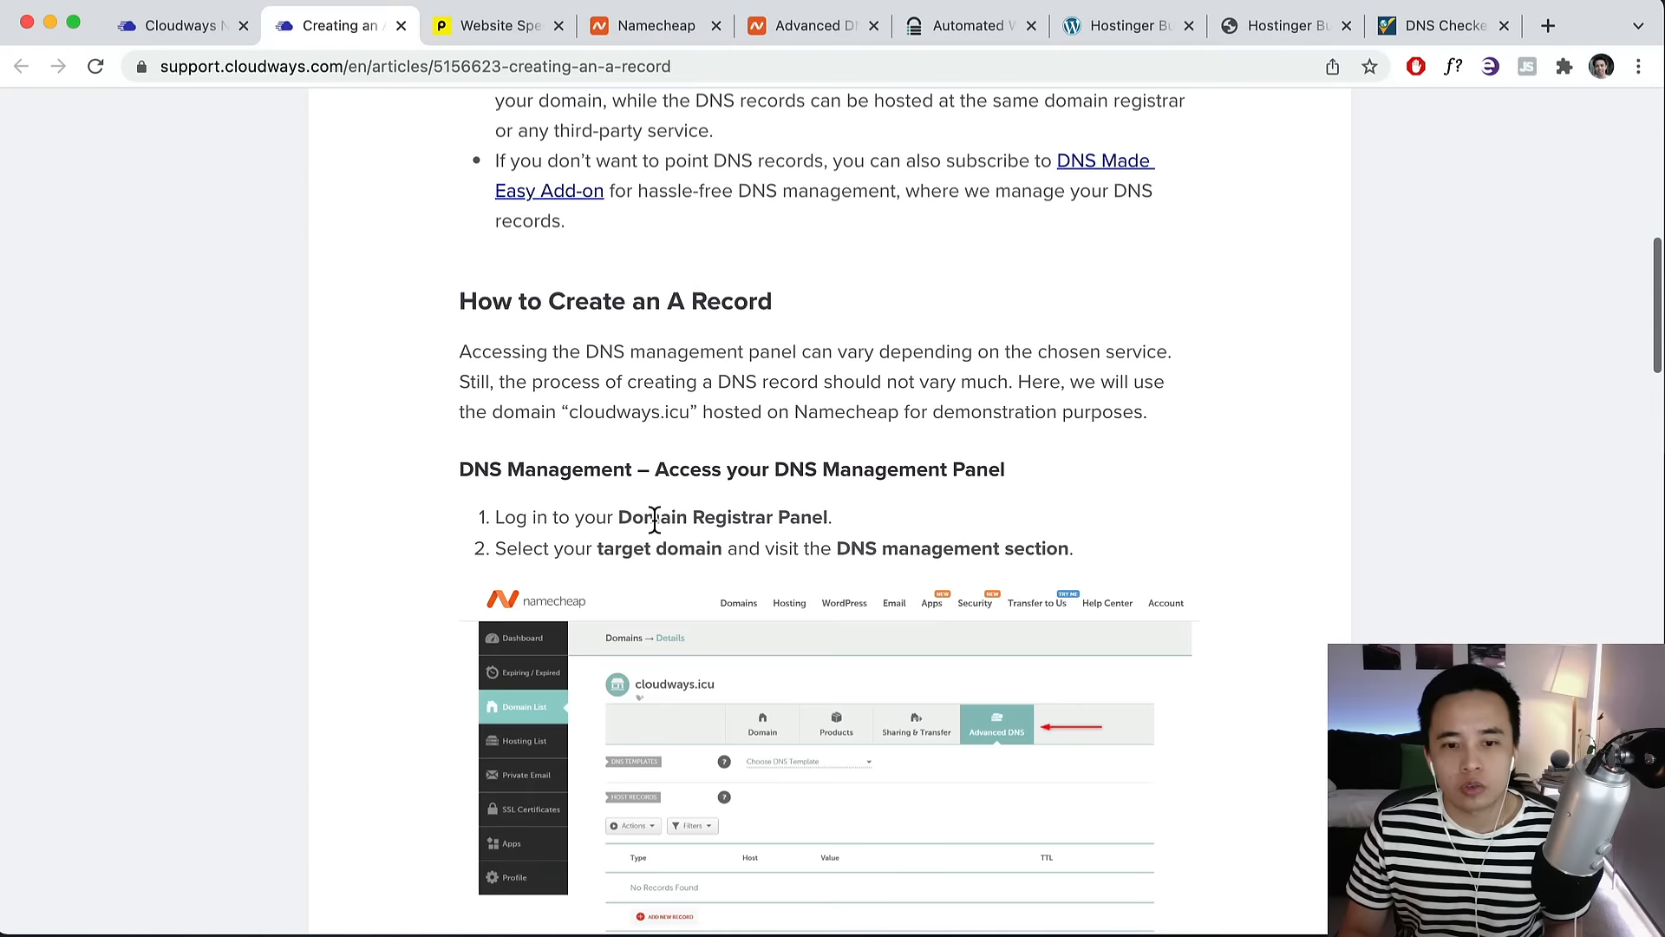
pyautogui.scroll(-3, 652, 521)
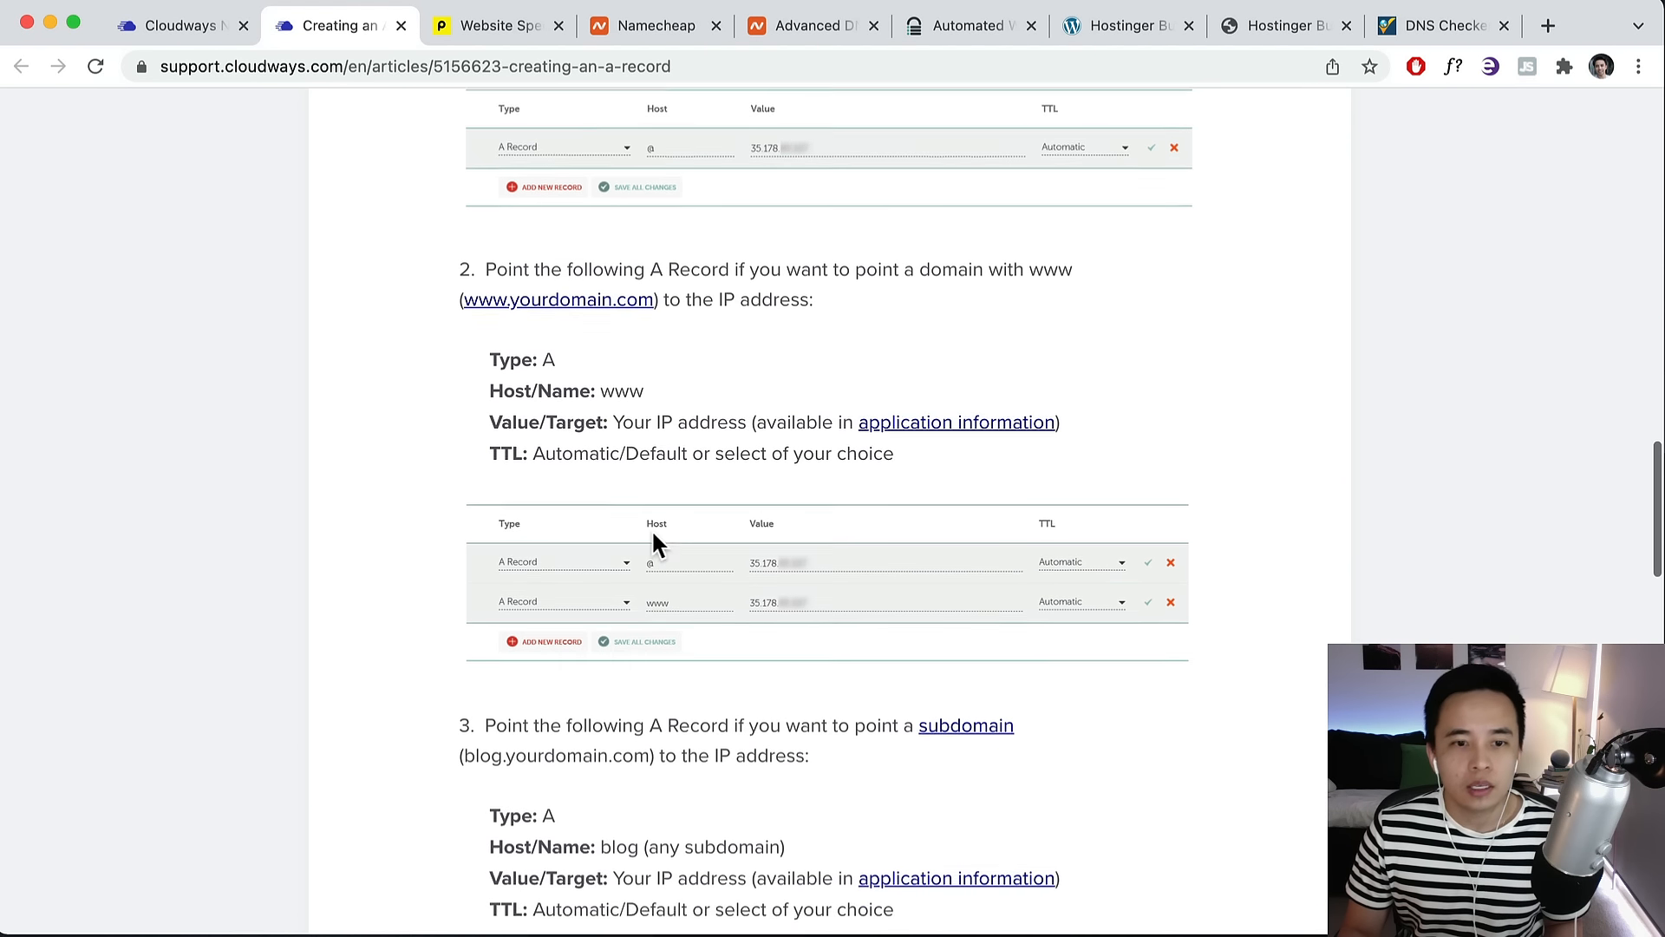
pyautogui.scroll(-5, 724, 538)
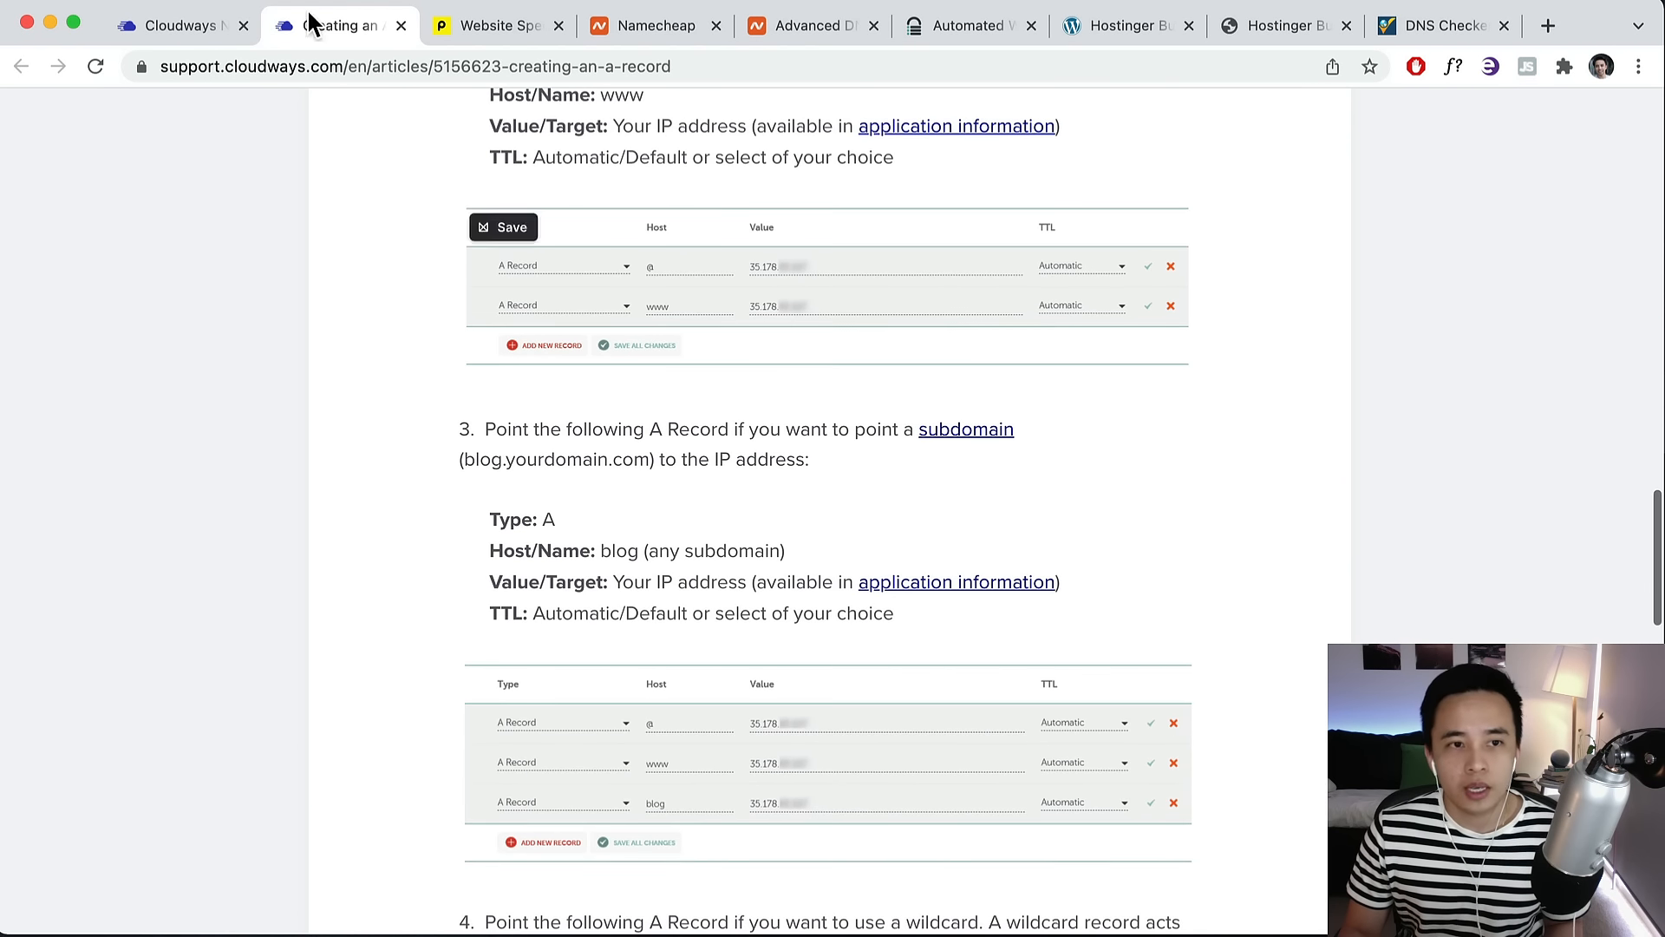
pyautogui.click(192, 34)
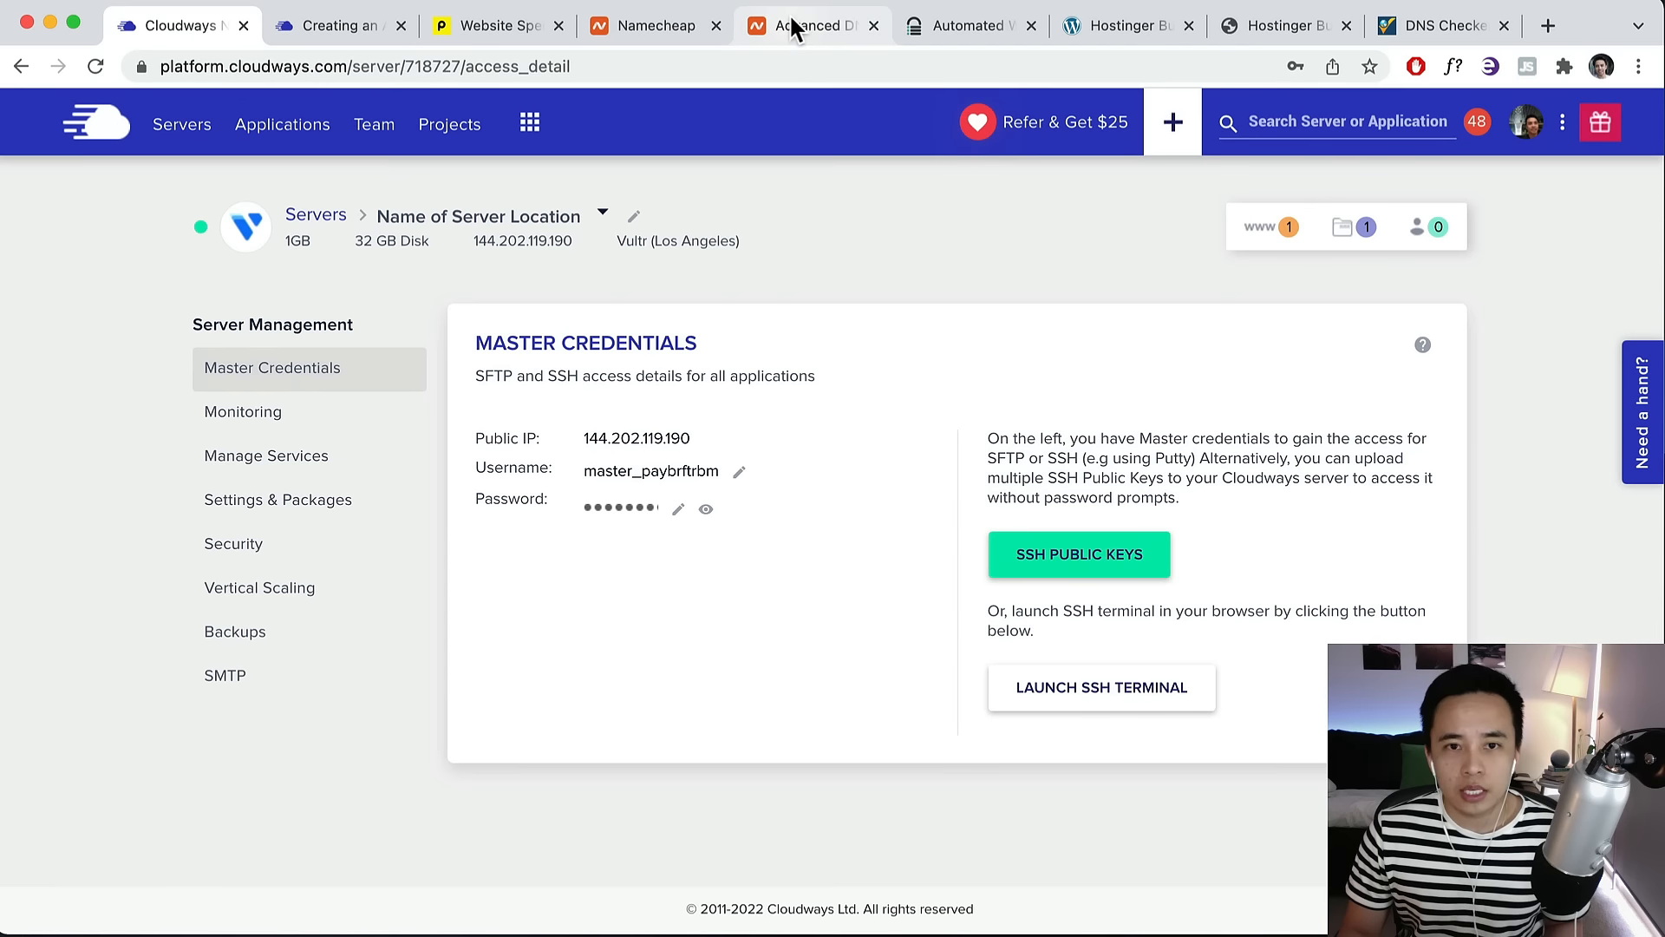
pyautogui.click(699, 26)
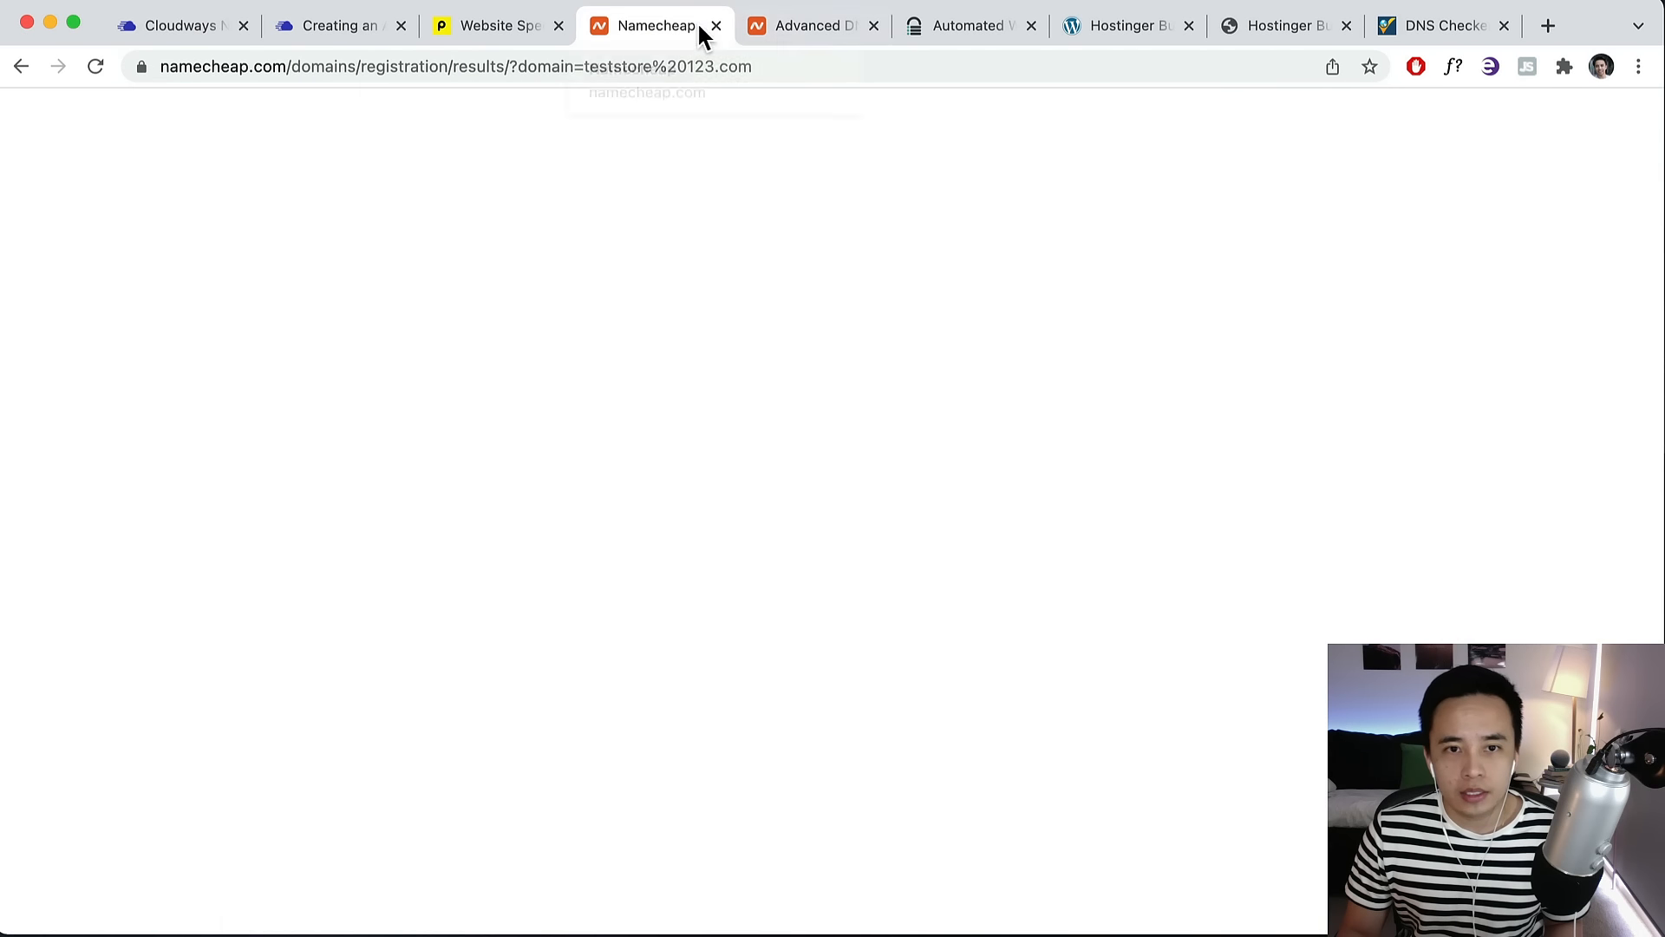
# Copy the domain name demostore123.xyz from Namecheap's Advanced DNS page.
pyautogui.click(797, 26)
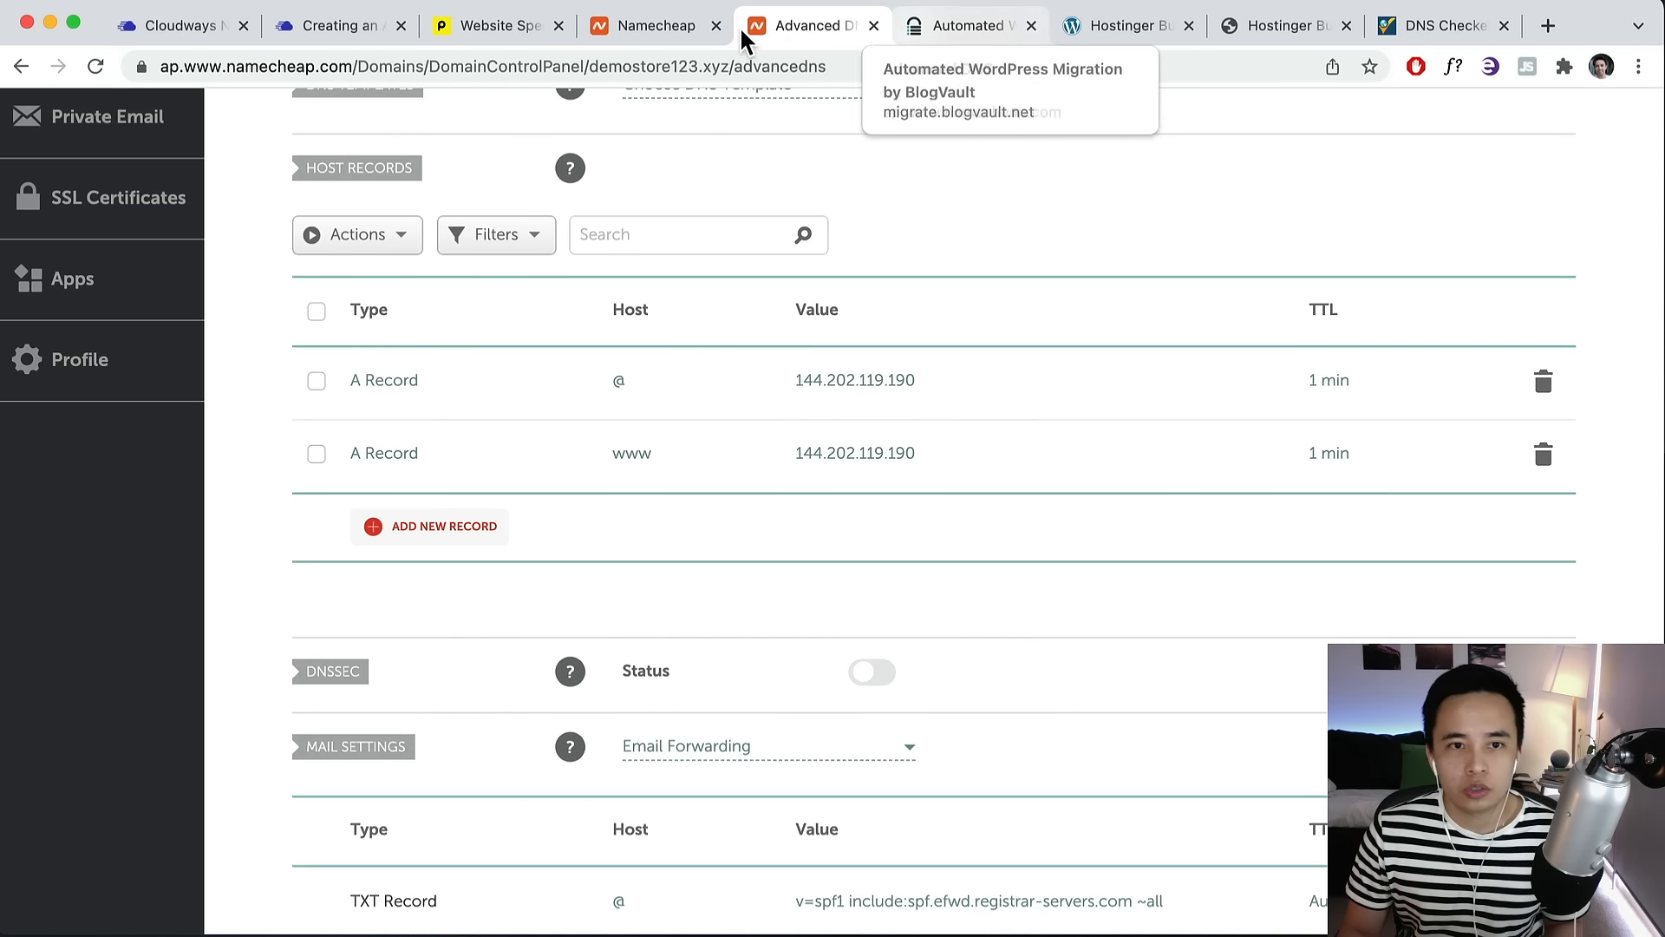
pyautogui.scroll(5, 652, 148)
pyautogui.moveTo(607, 379); pyautogui.dragTo(359, 375)
pyautogui.rightClick(394, 373)
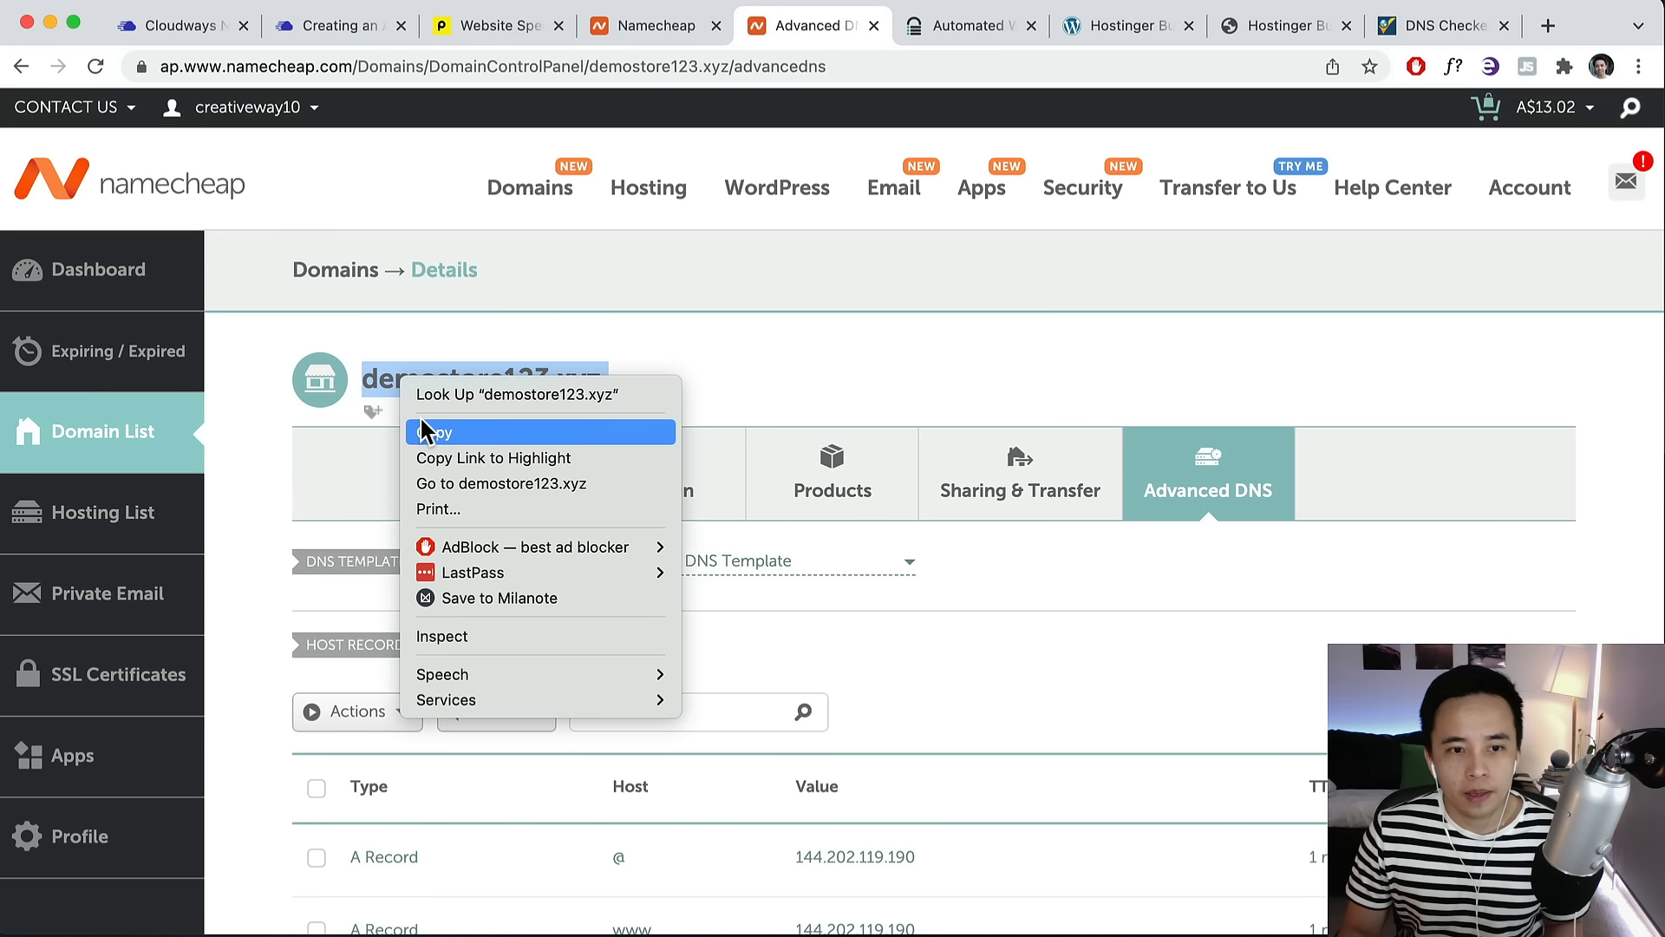
pyautogui.click(434, 427)
pyautogui.click(1414, 26)
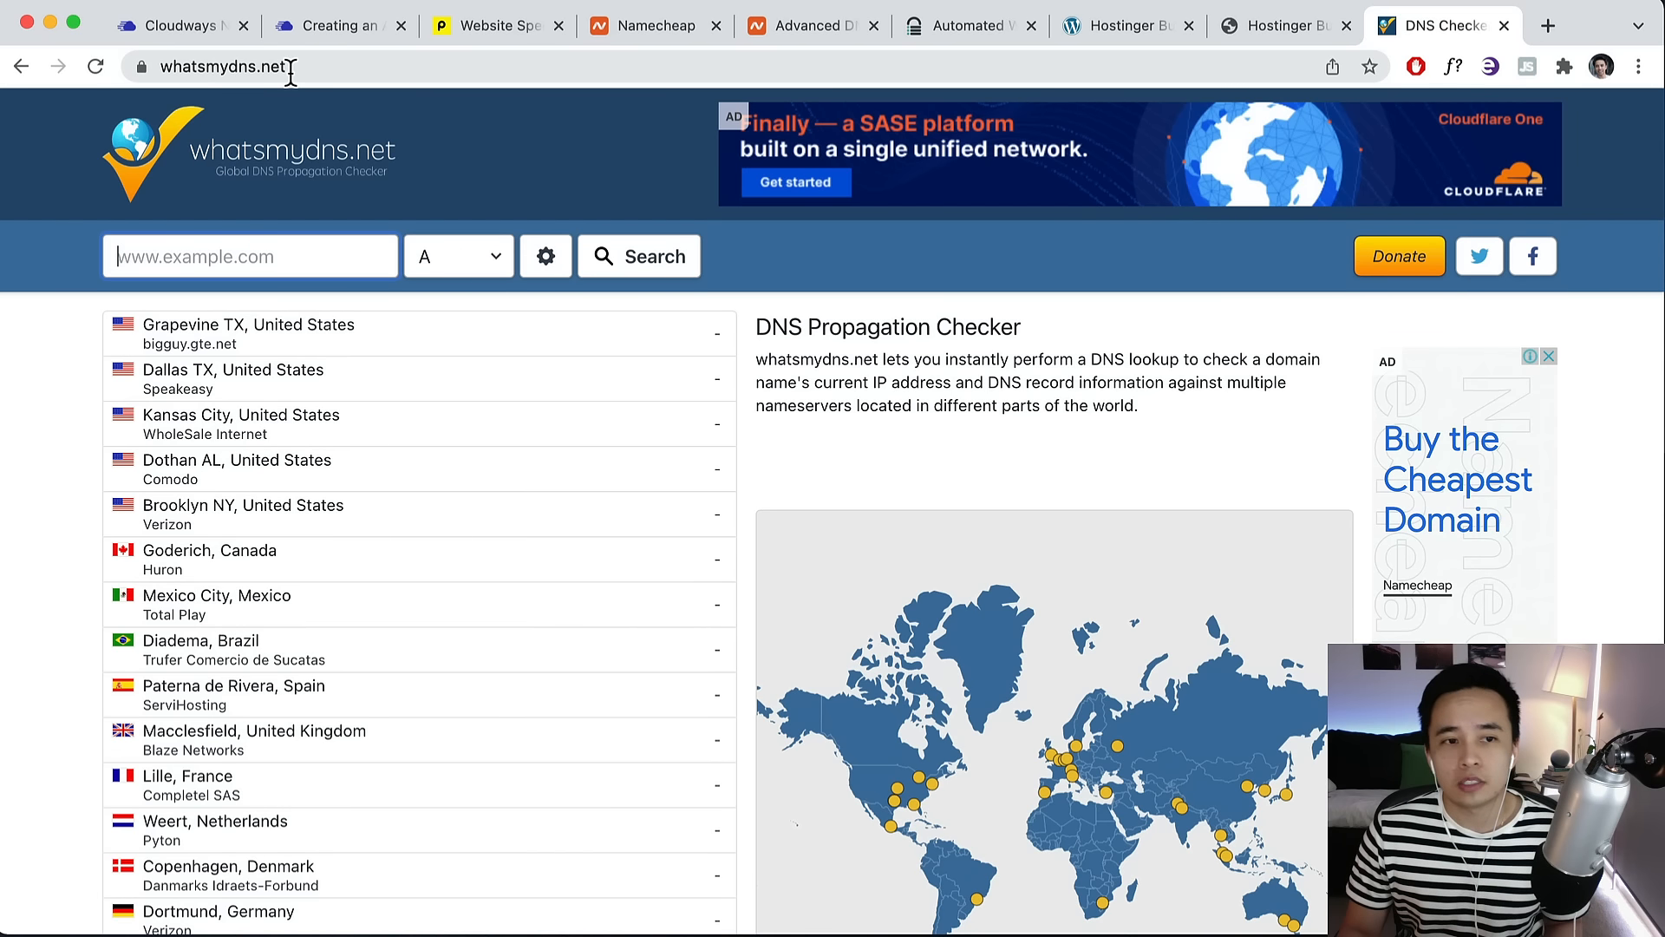
# Run an A-record lookup for demostore123.xyz and review which locations resolve to 144.202.119.190.
pyautogui.click(261, 245)
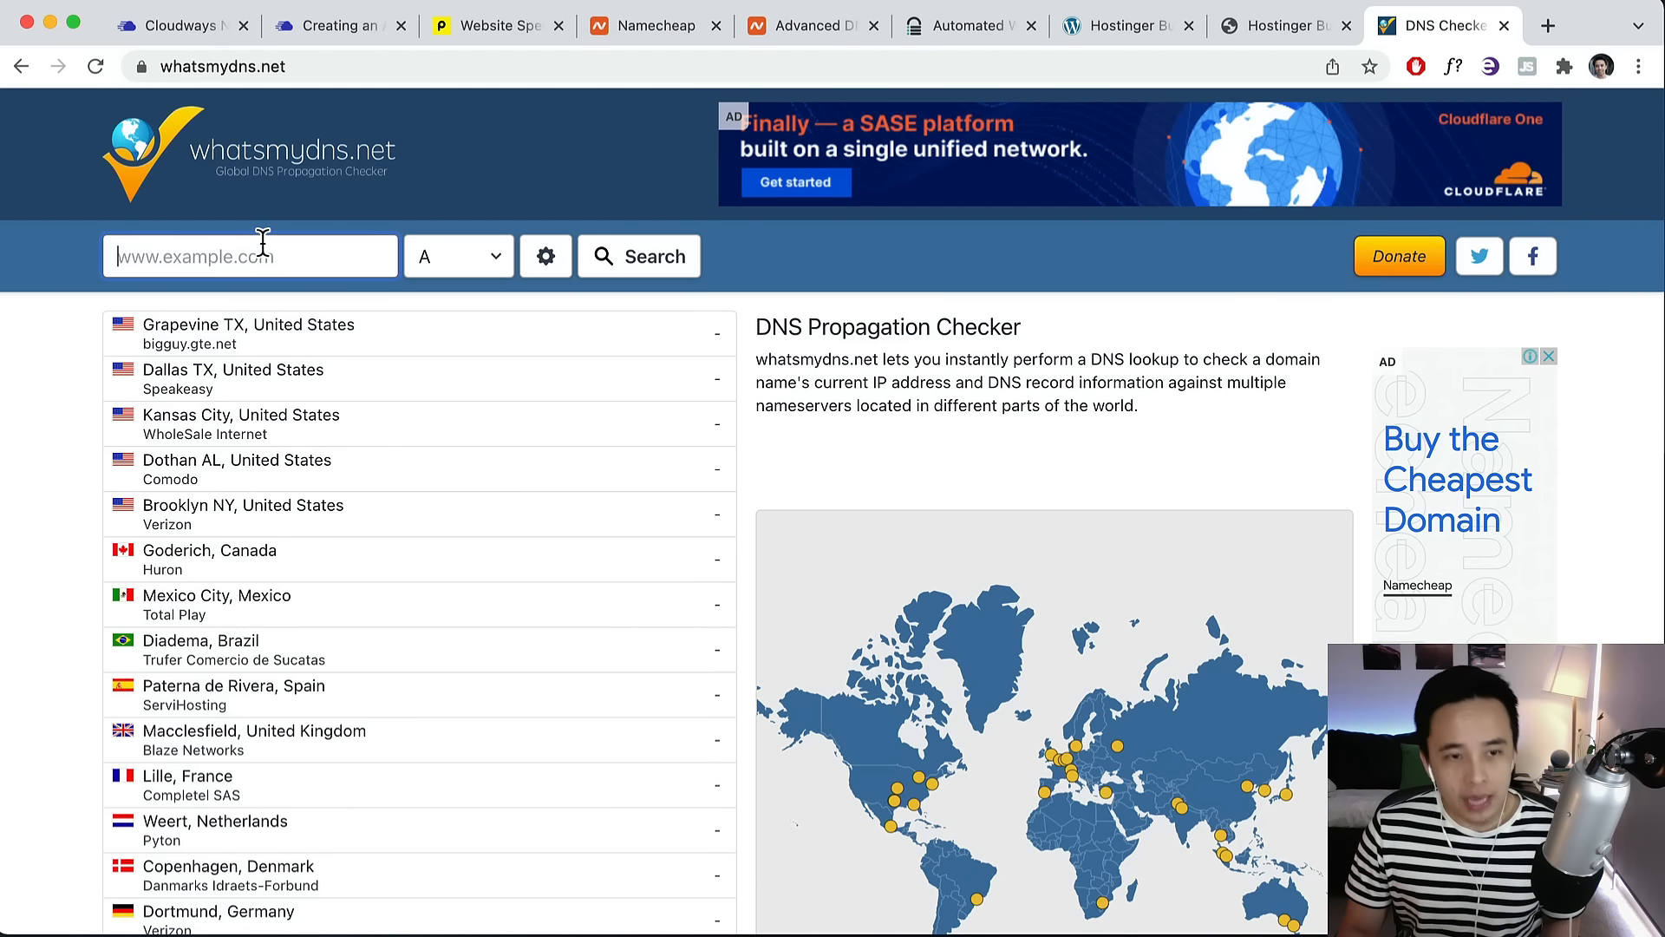
pyautogui.press('super+v')
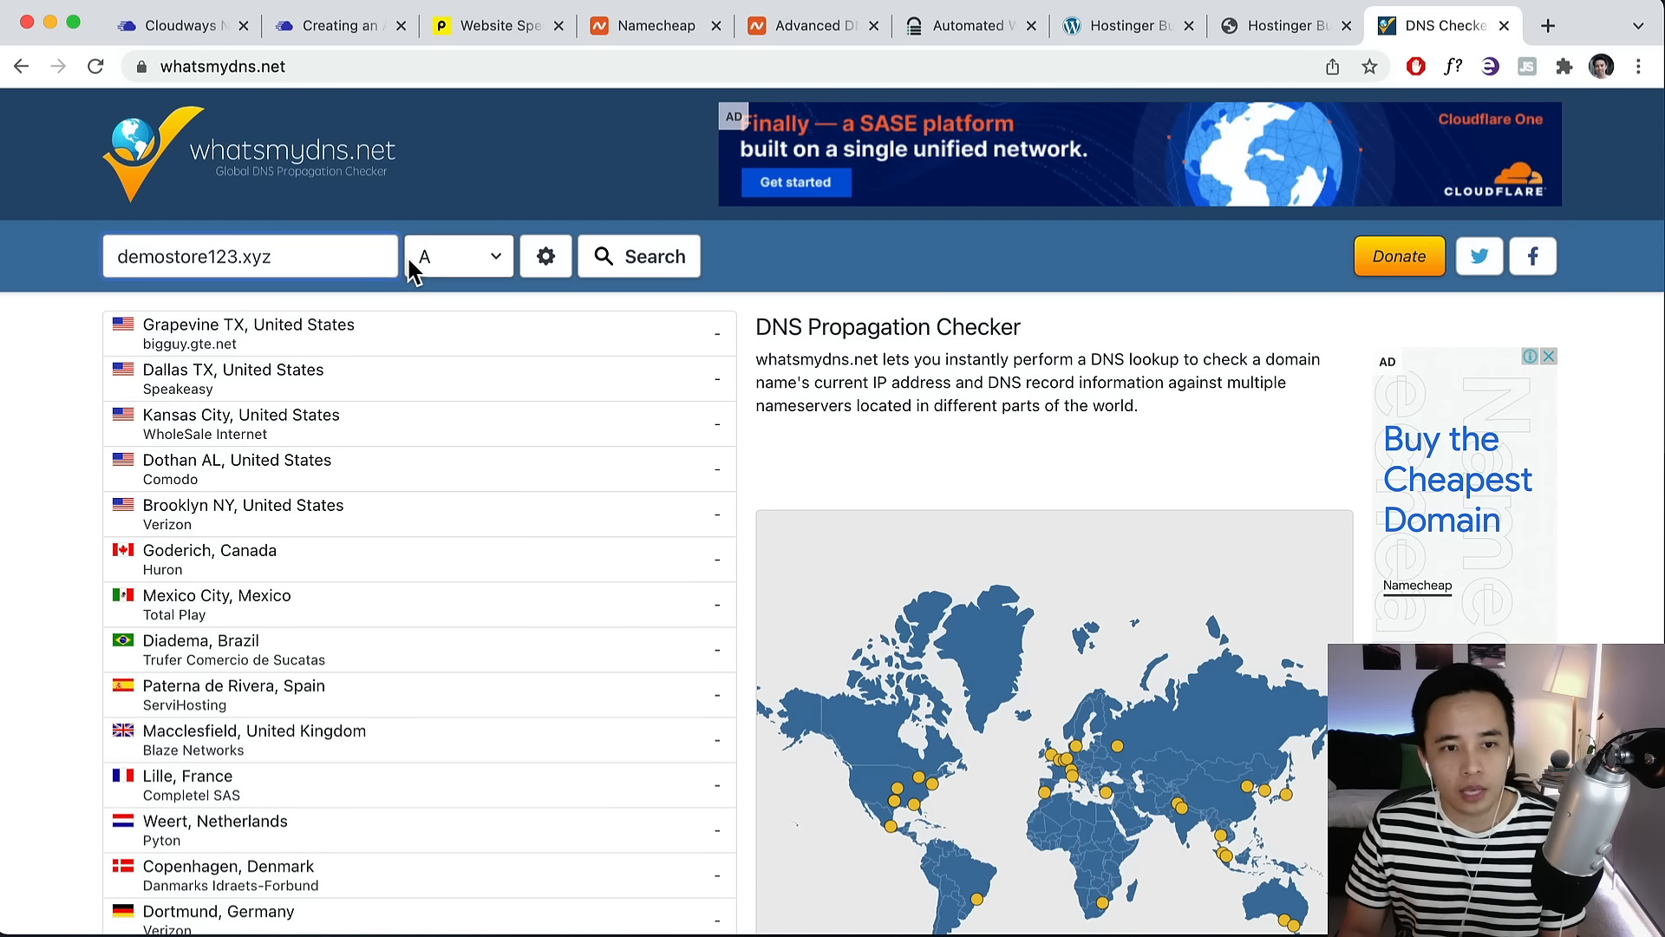
pyautogui.click(636, 257)
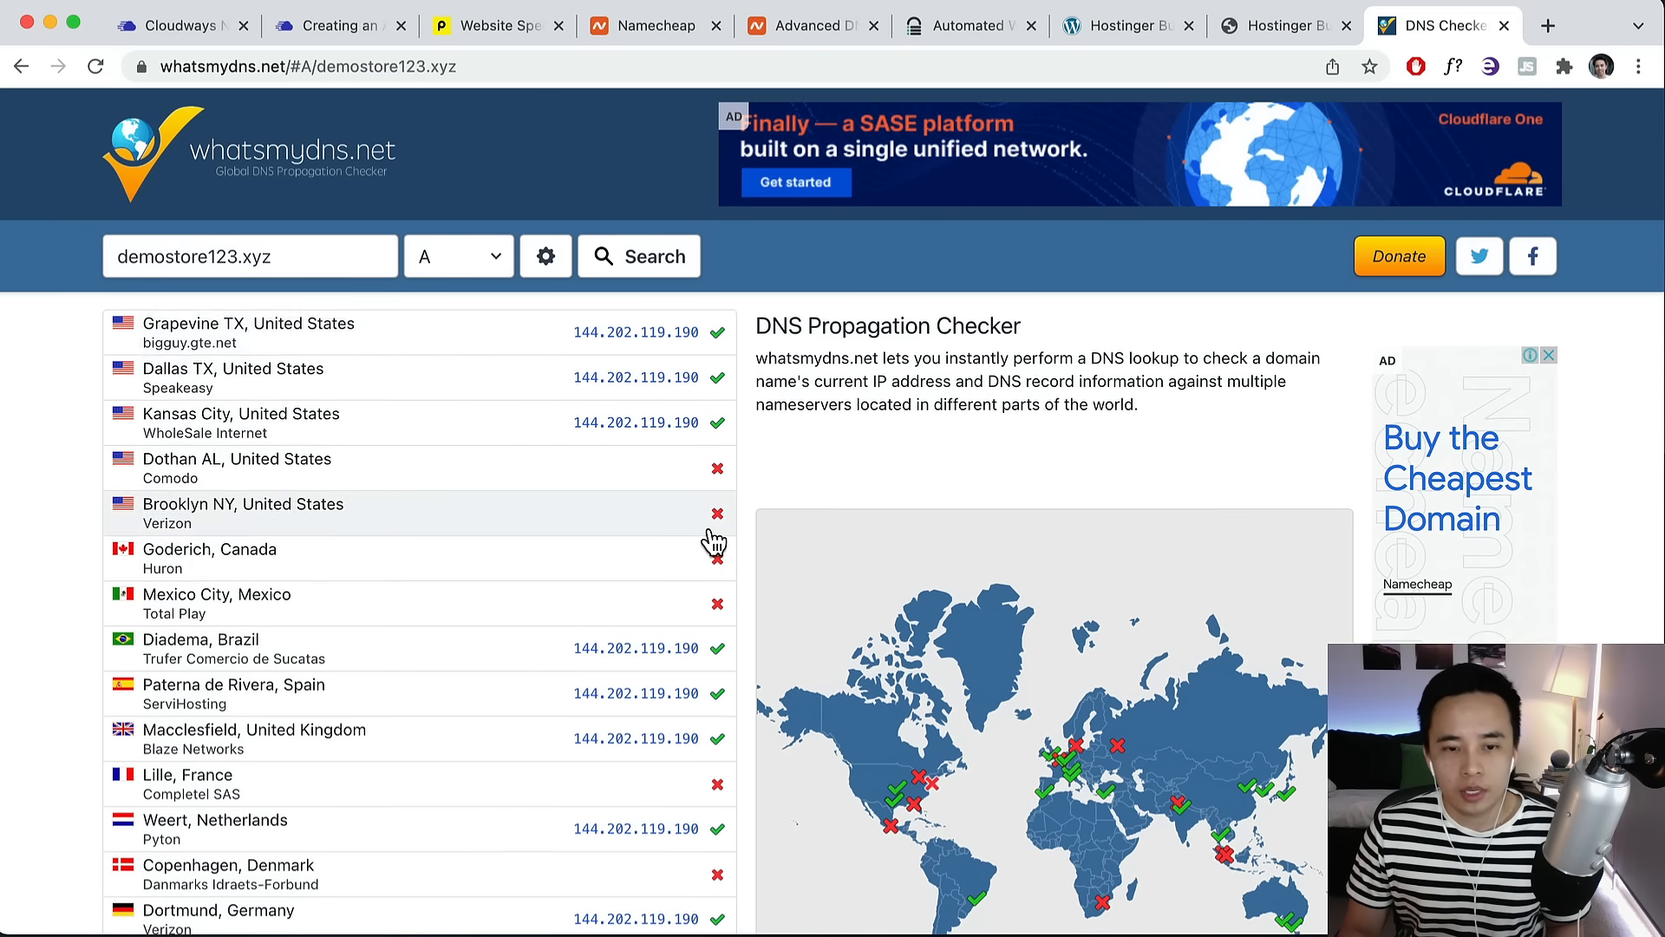
pyautogui.scroll(-5, 706, 538)
pyautogui.scroll(3, 713, 542)
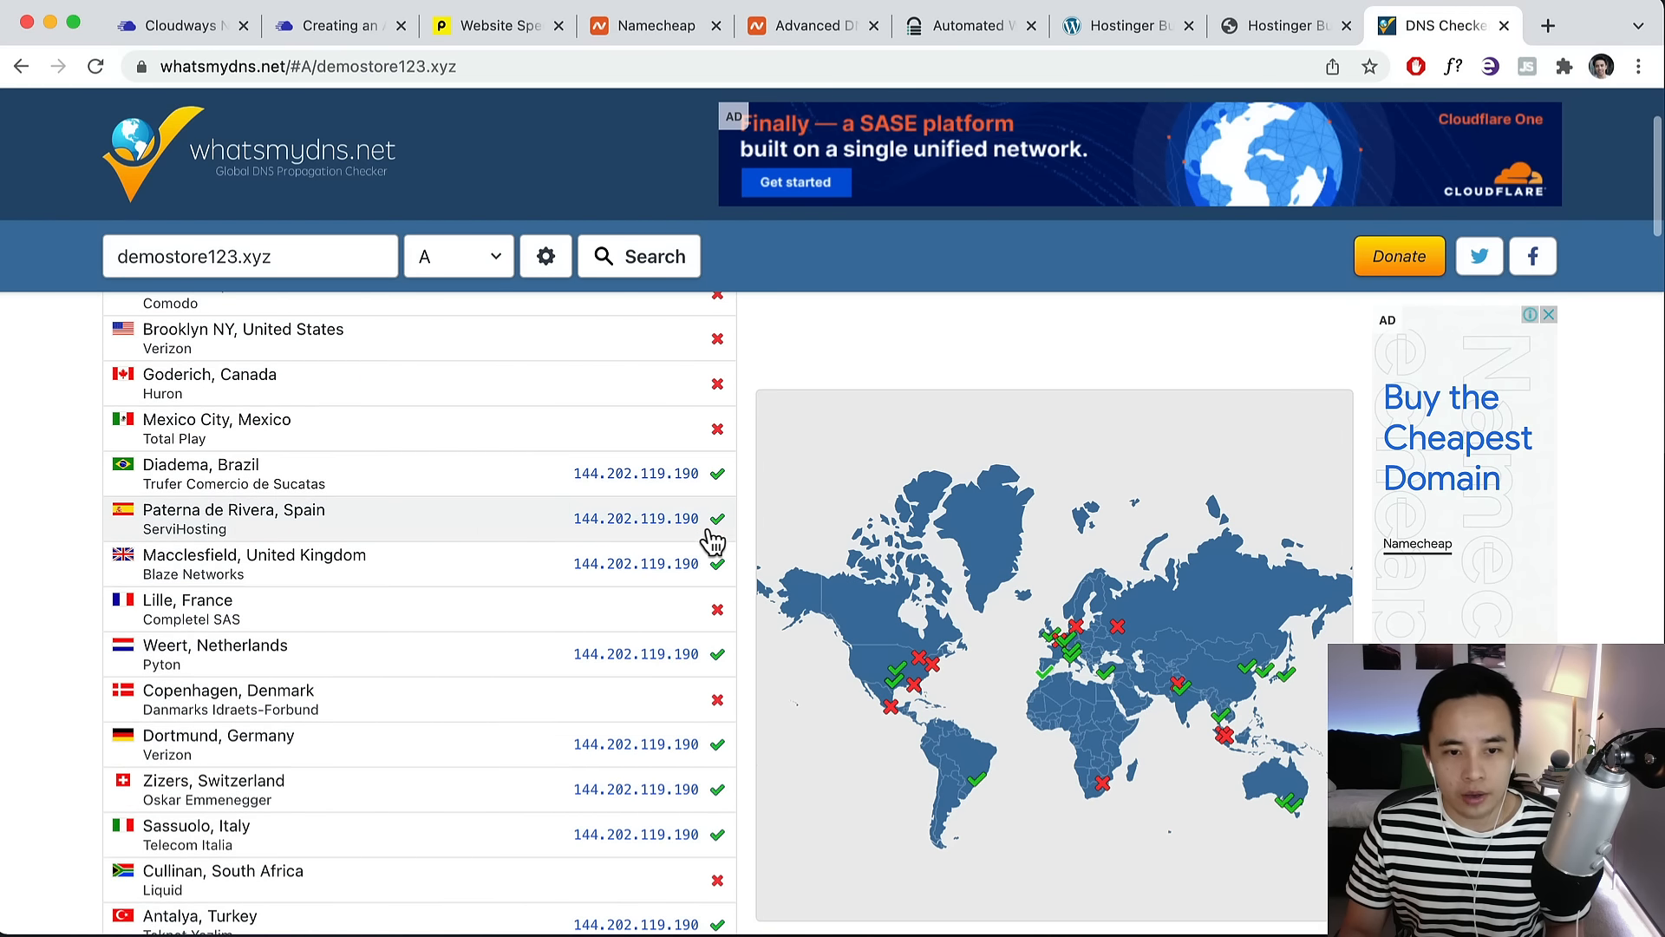
pyautogui.scroll(-3, 621, 500)
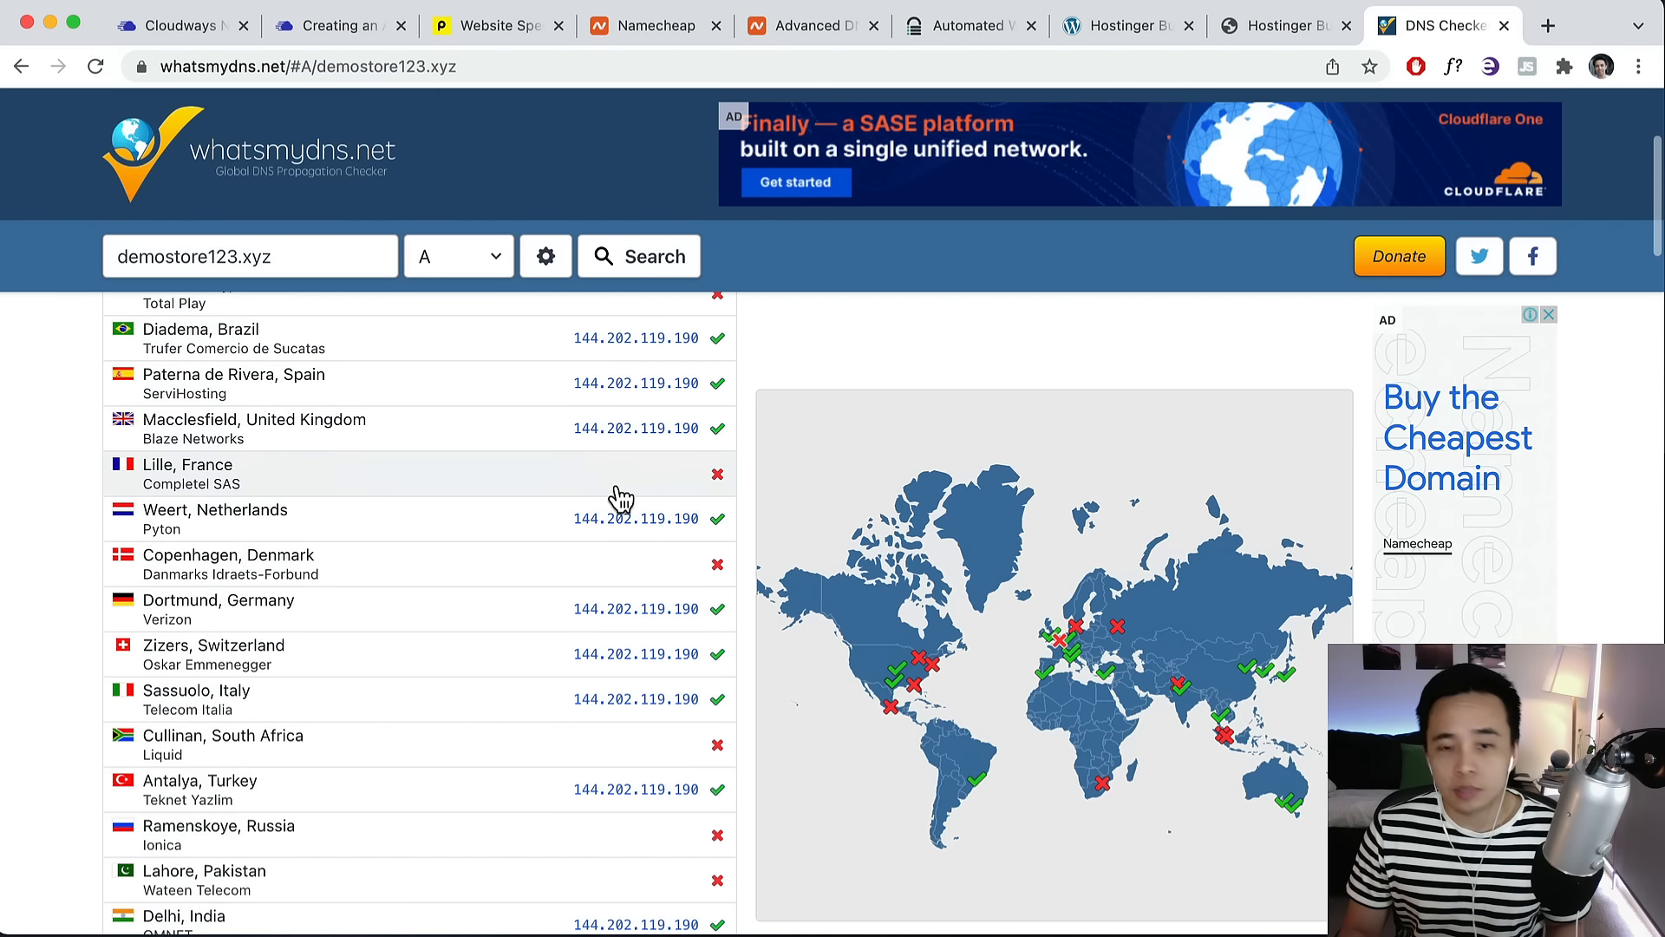
pyautogui.scroll(-4, 616, 501)
pyautogui.scroll(-9, 612, 501)
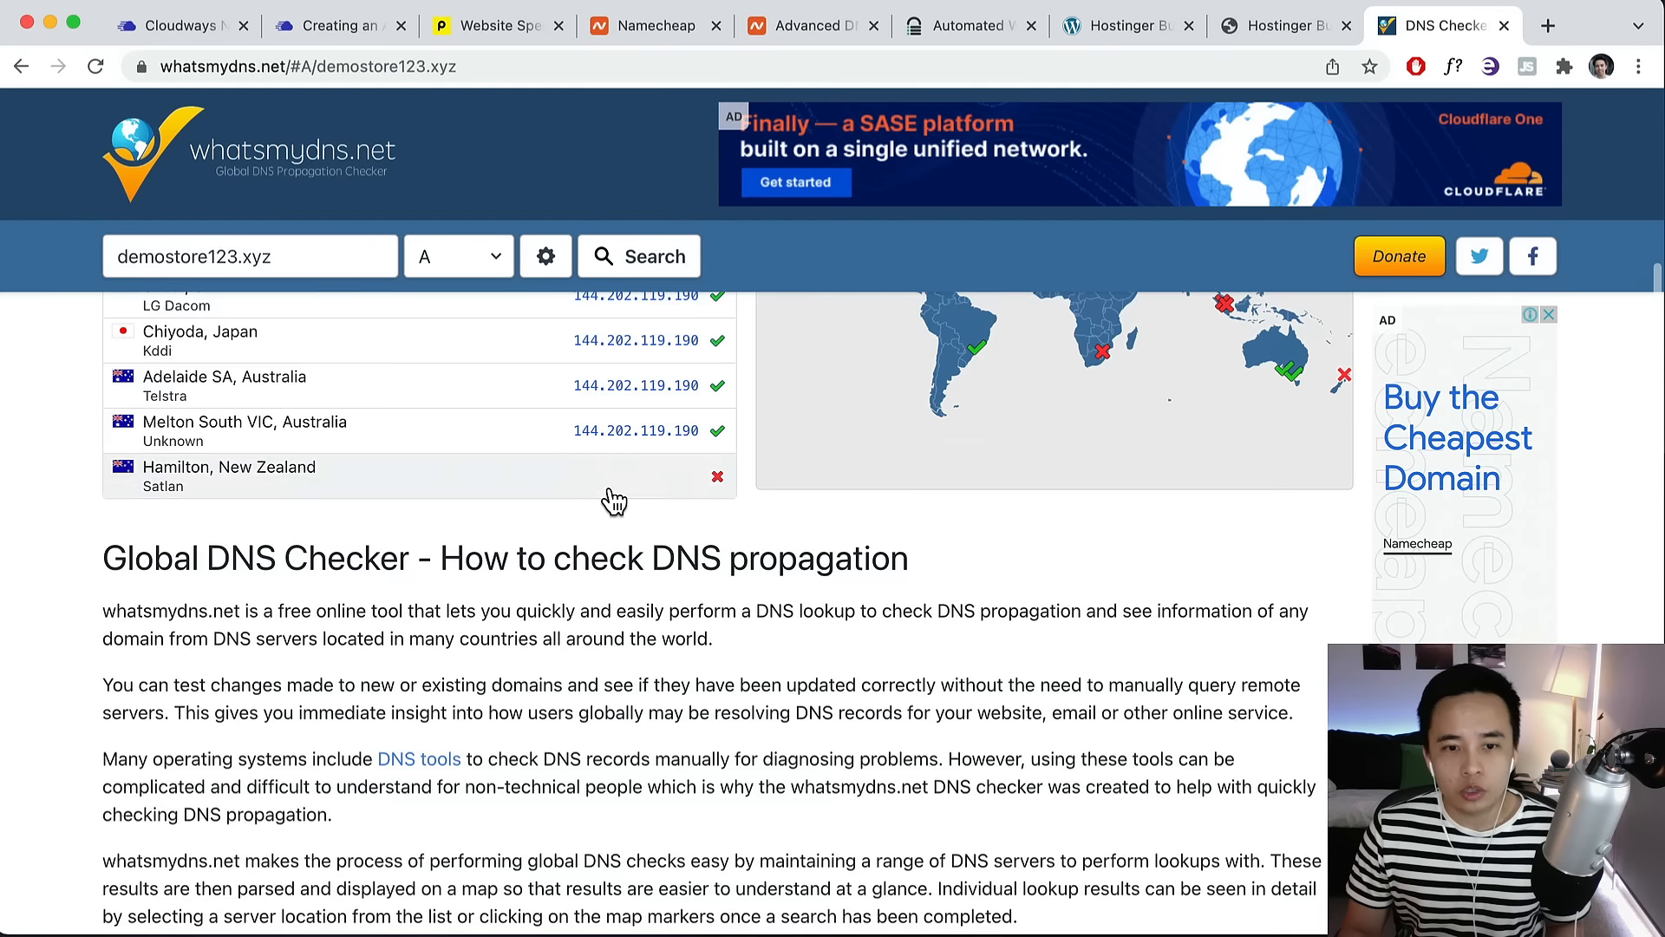
pyautogui.scroll(5, 607, 498)
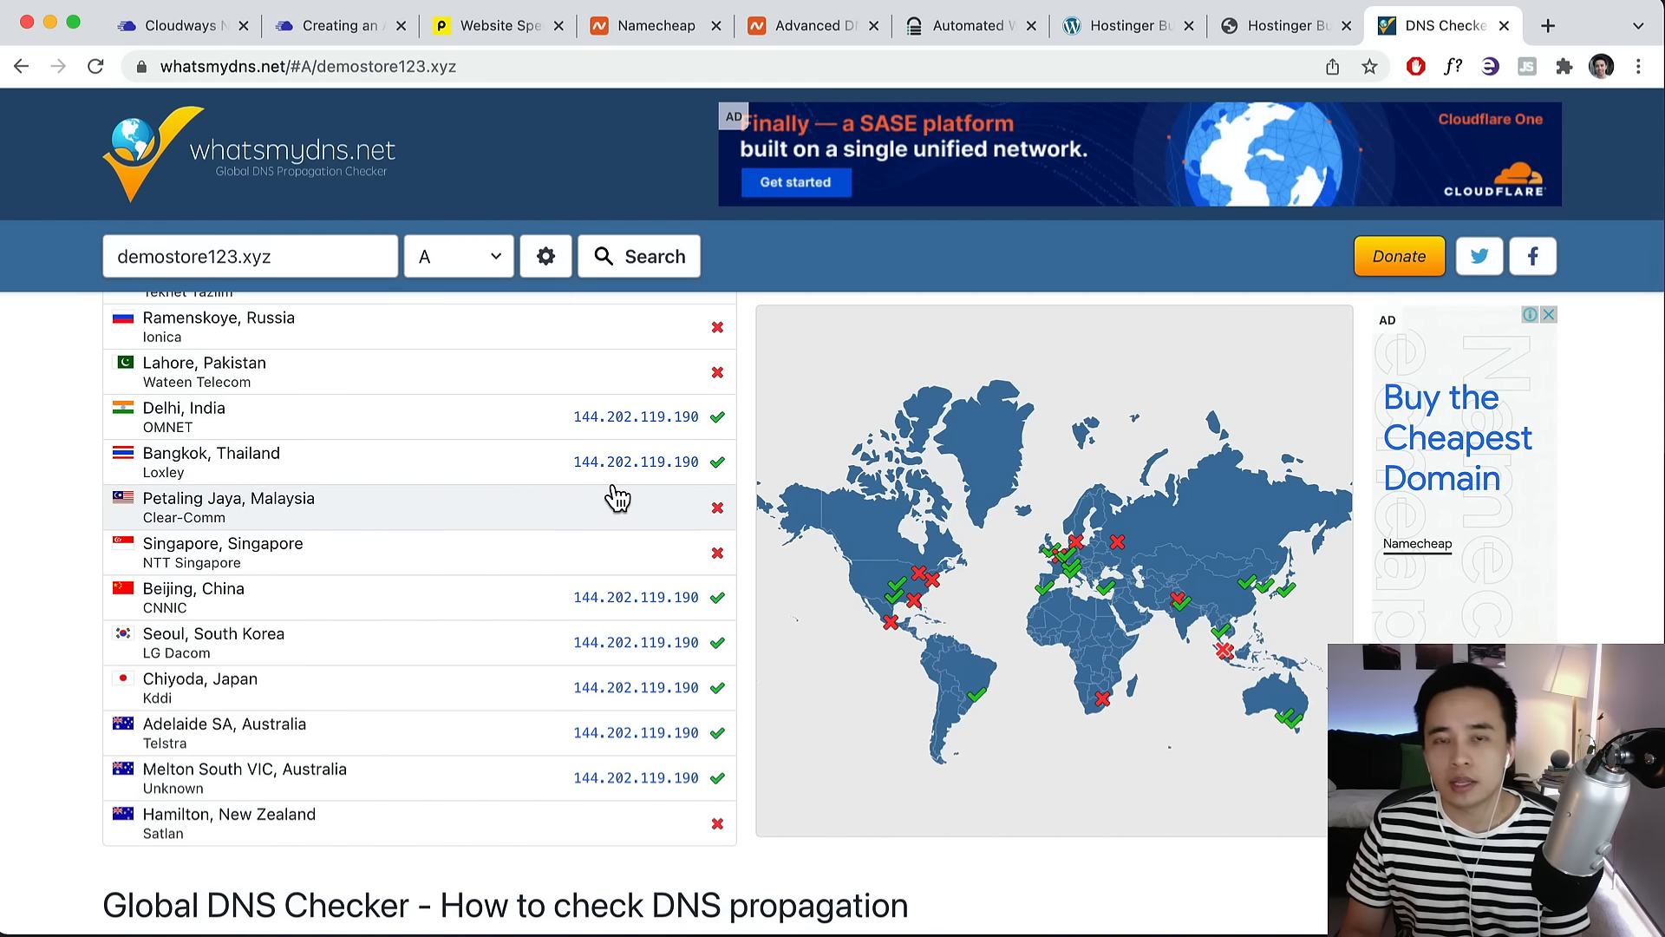
pyautogui.scroll(2, 621, 496)
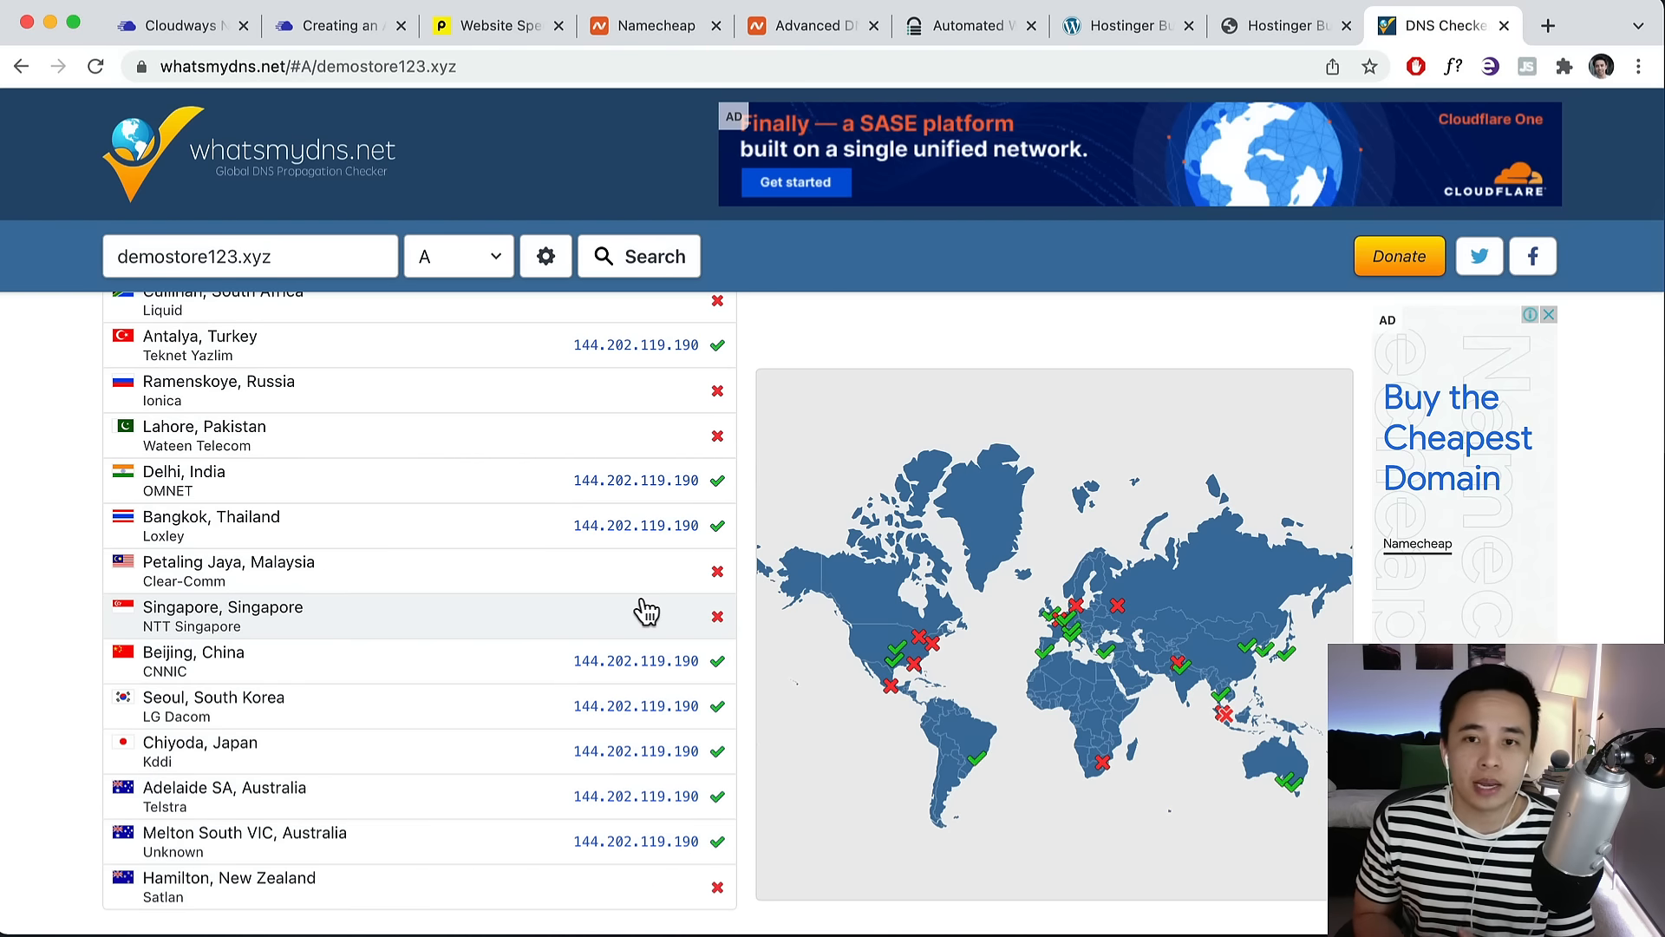
pyautogui.click(170, 35)
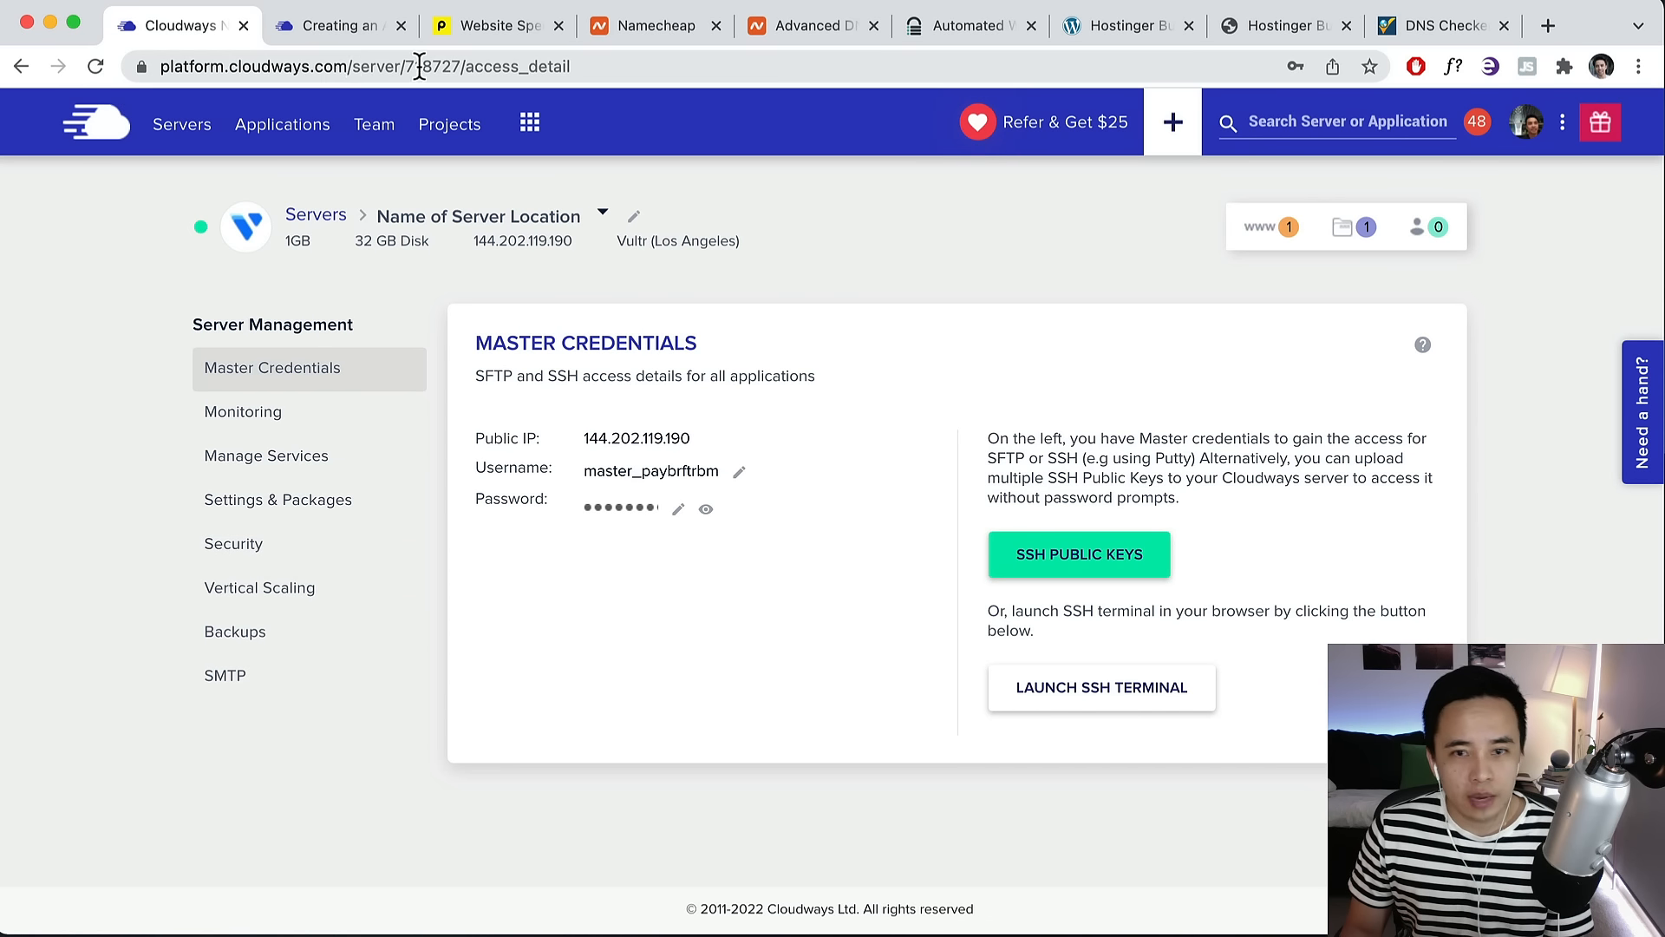
# Open the SSL Certificate settings of the Website Name application.
pyautogui.click(1257, 230)
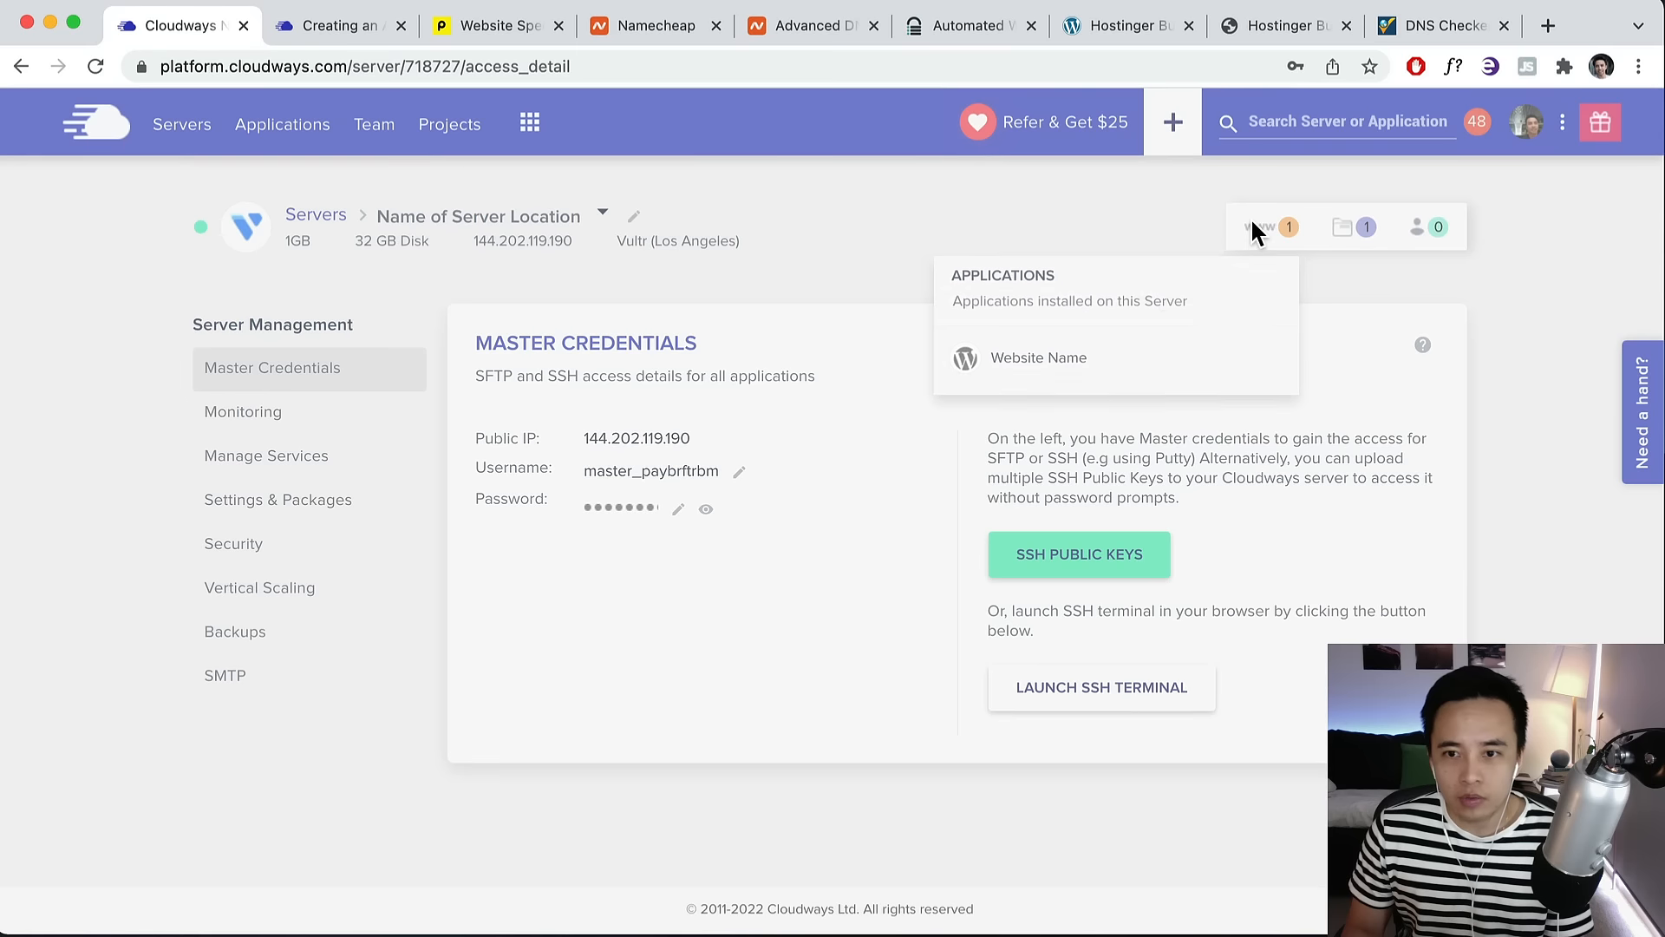
pyautogui.click(1060, 355)
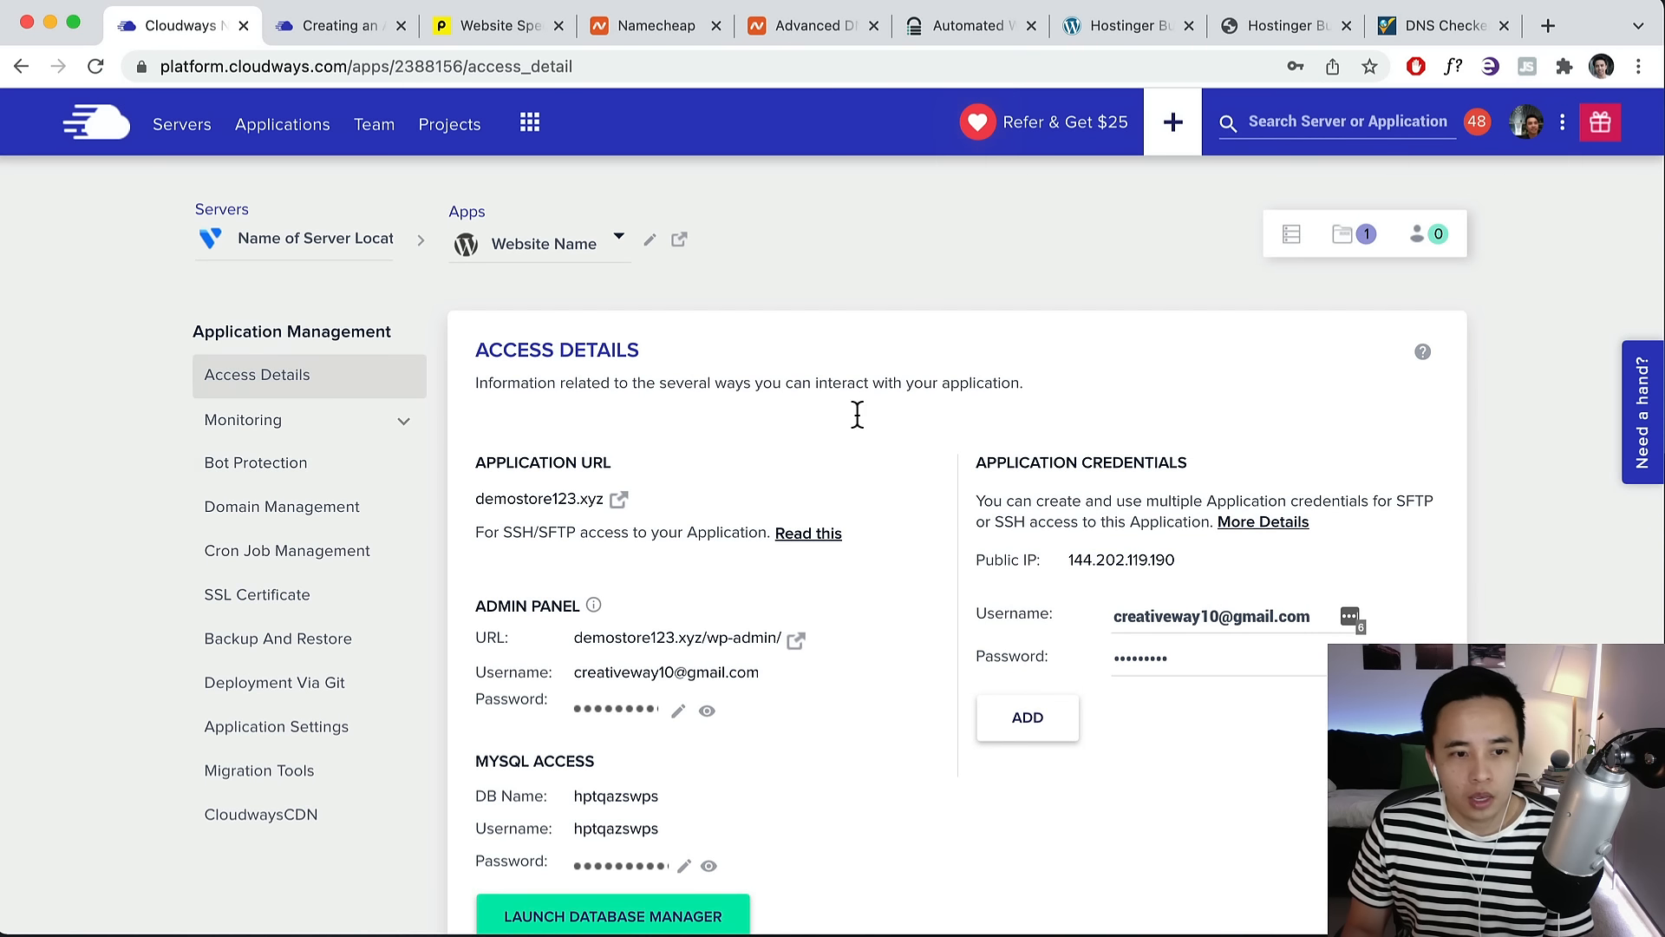
pyautogui.click(245, 598)
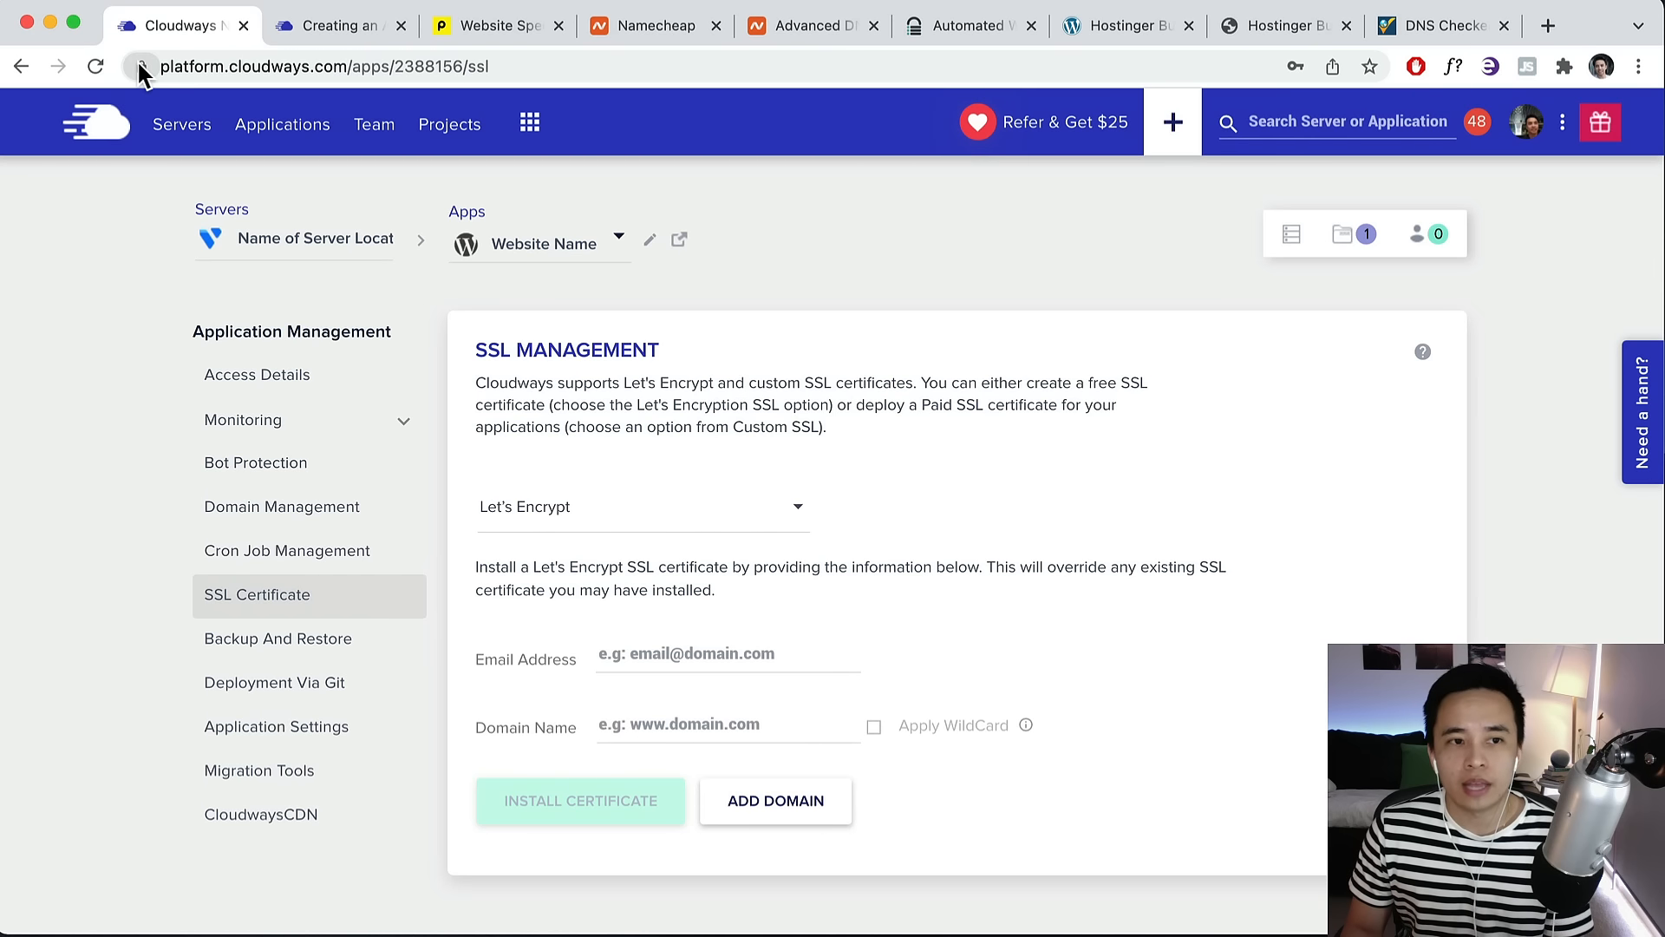
pyautogui.click(1285, 19)
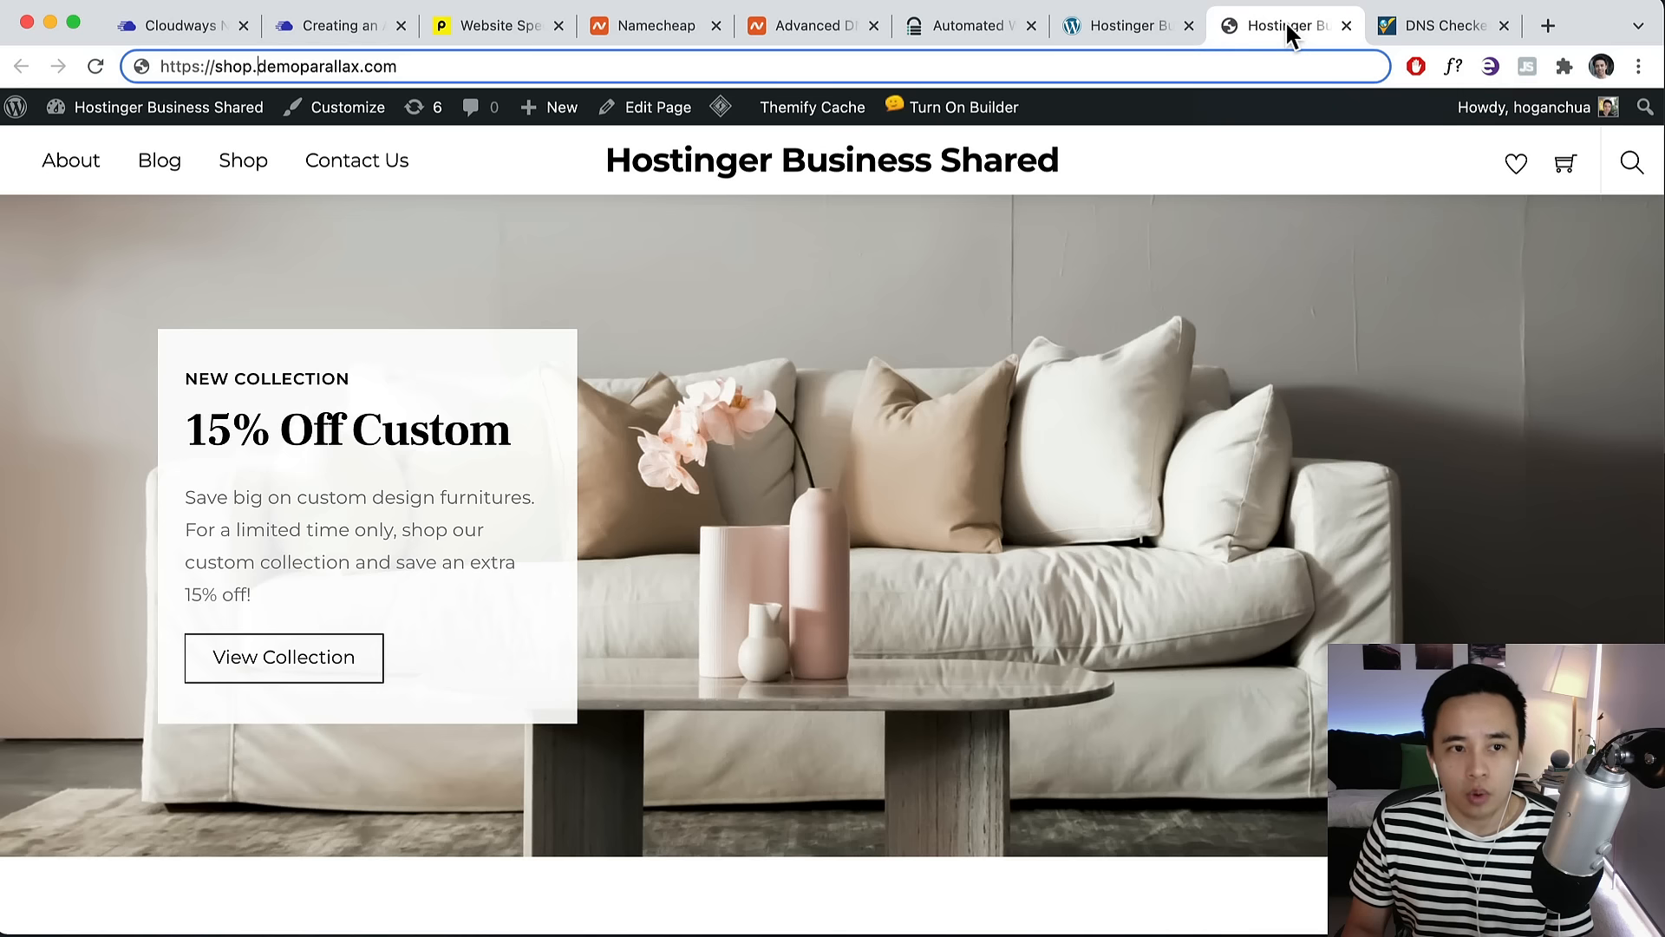
# Rerun the demostore123.xyz A-record check, confirming most locations now resolve to 144.202.119.190.
pyautogui.click(1138, 24)
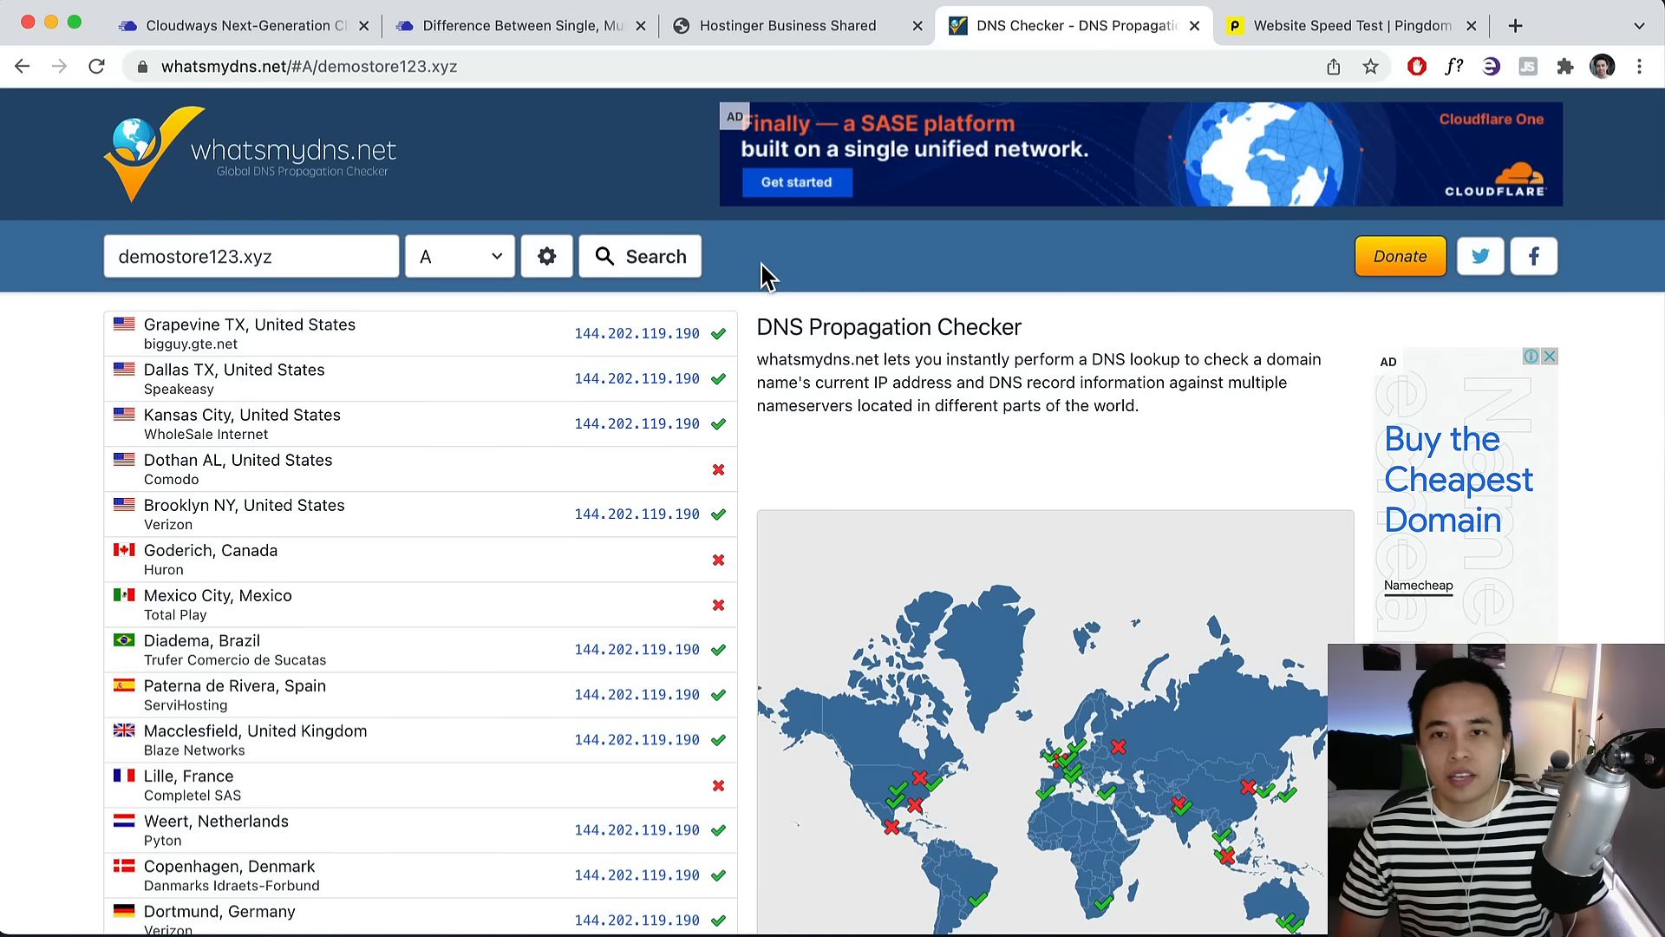
pyautogui.click(629, 260)
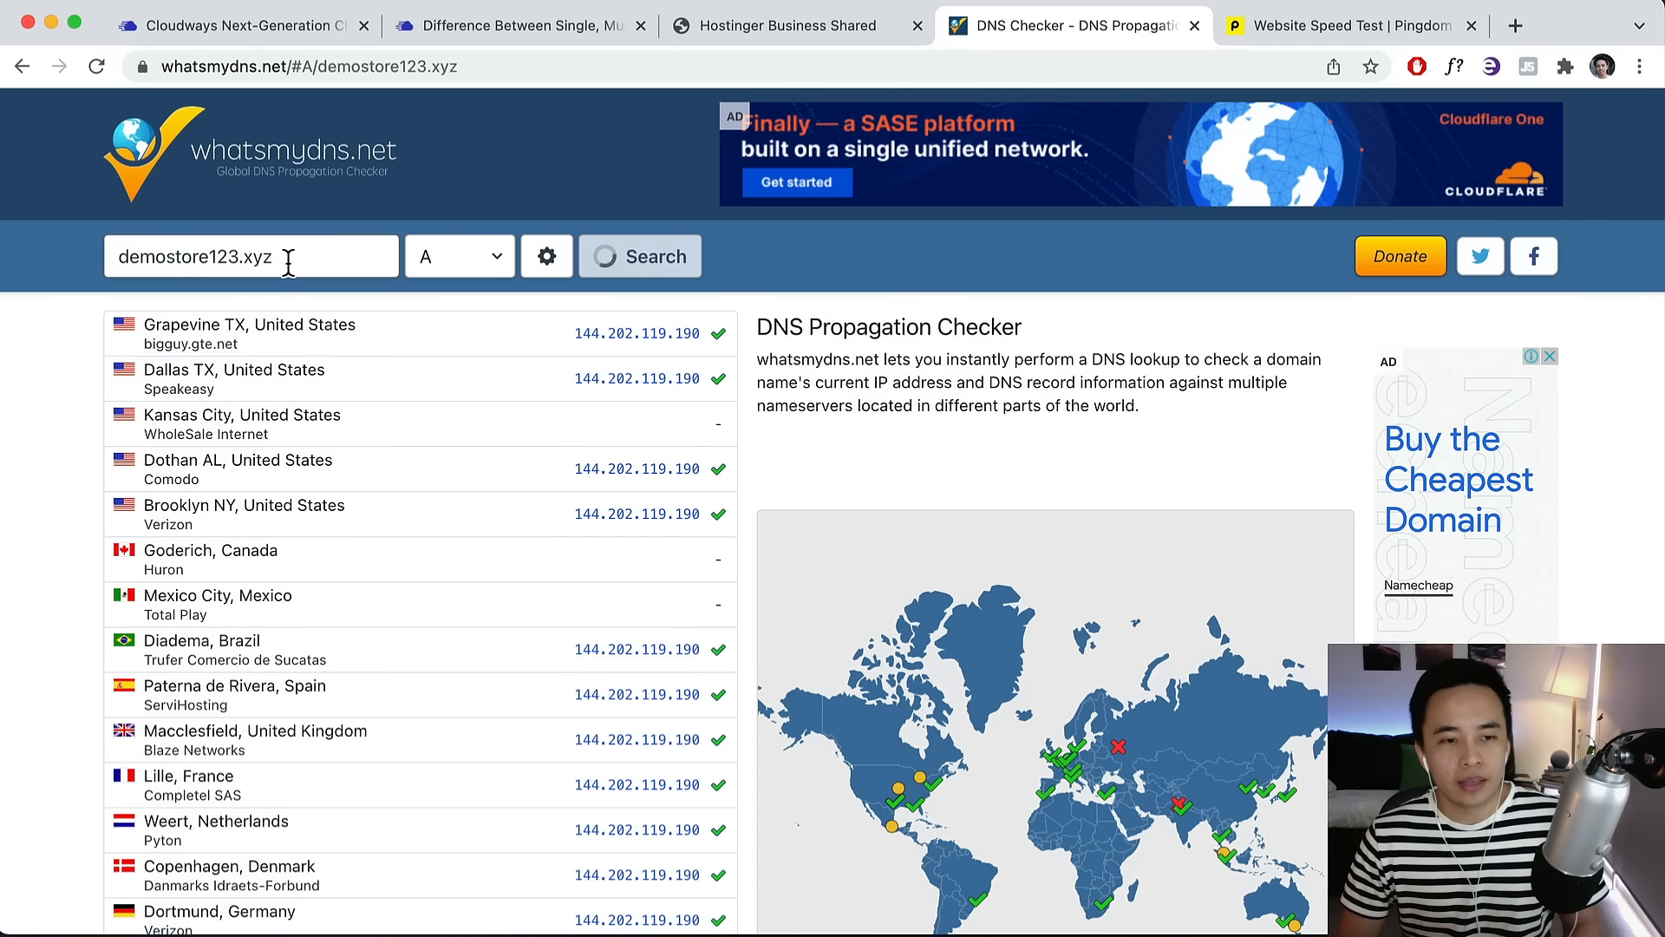
pyautogui.scroll(-3, 578, 409)
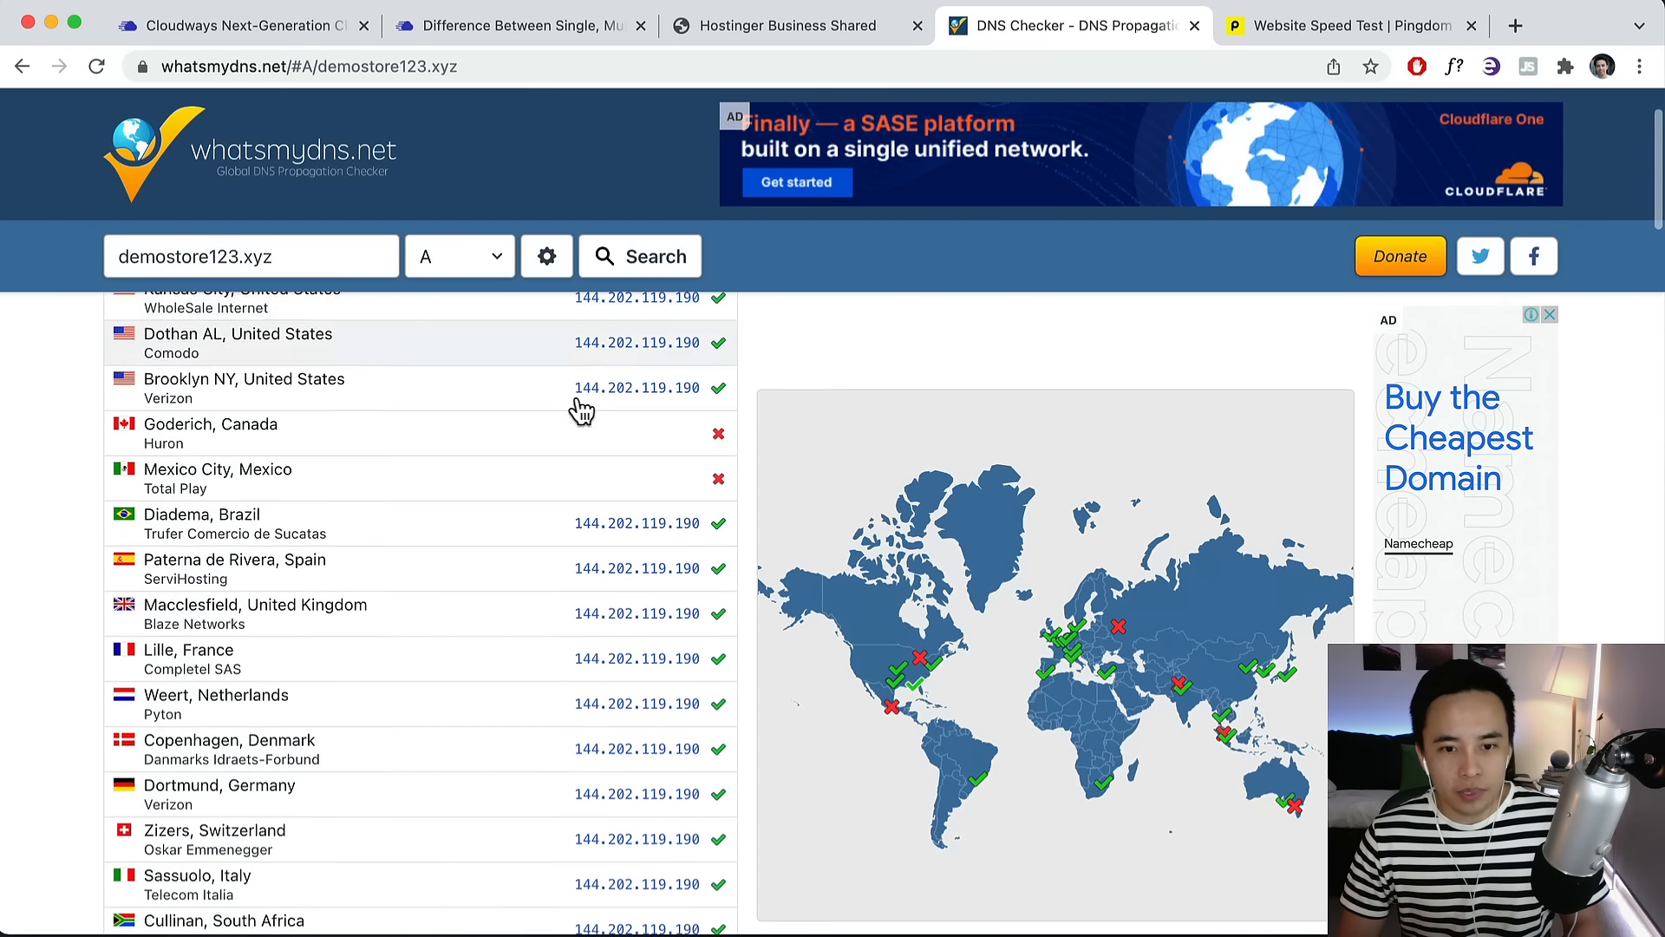
pyautogui.scroll(-5, 579, 408)
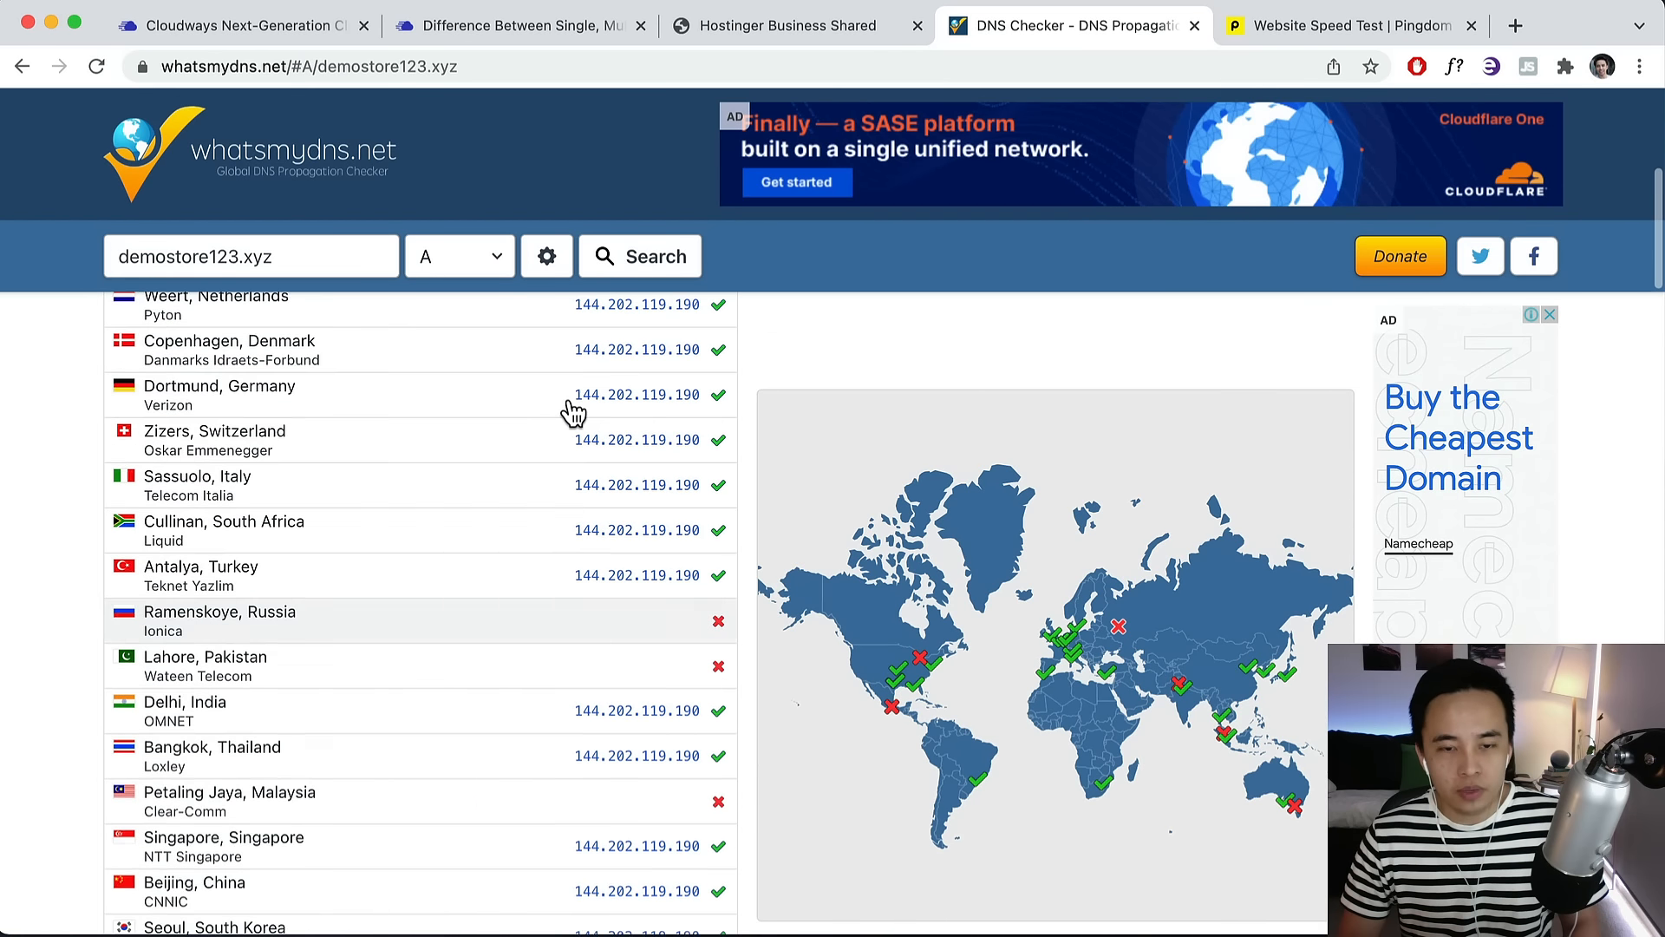
pyautogui.scroll(6, 572, 408)
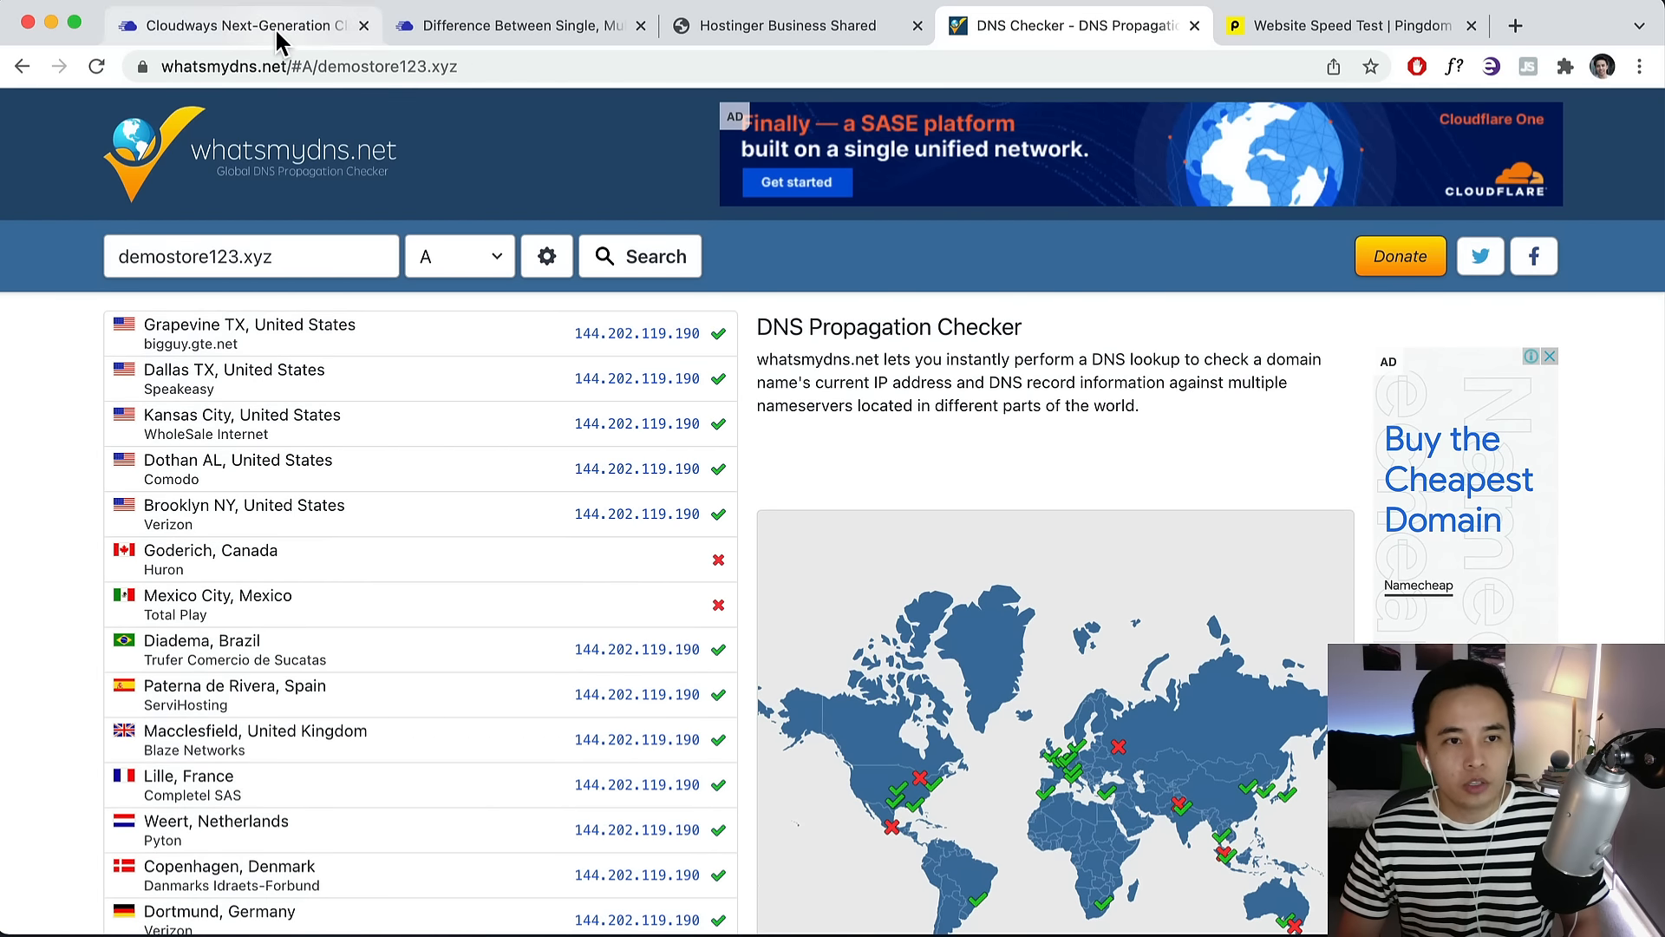
pyautogui.click(278, 35)
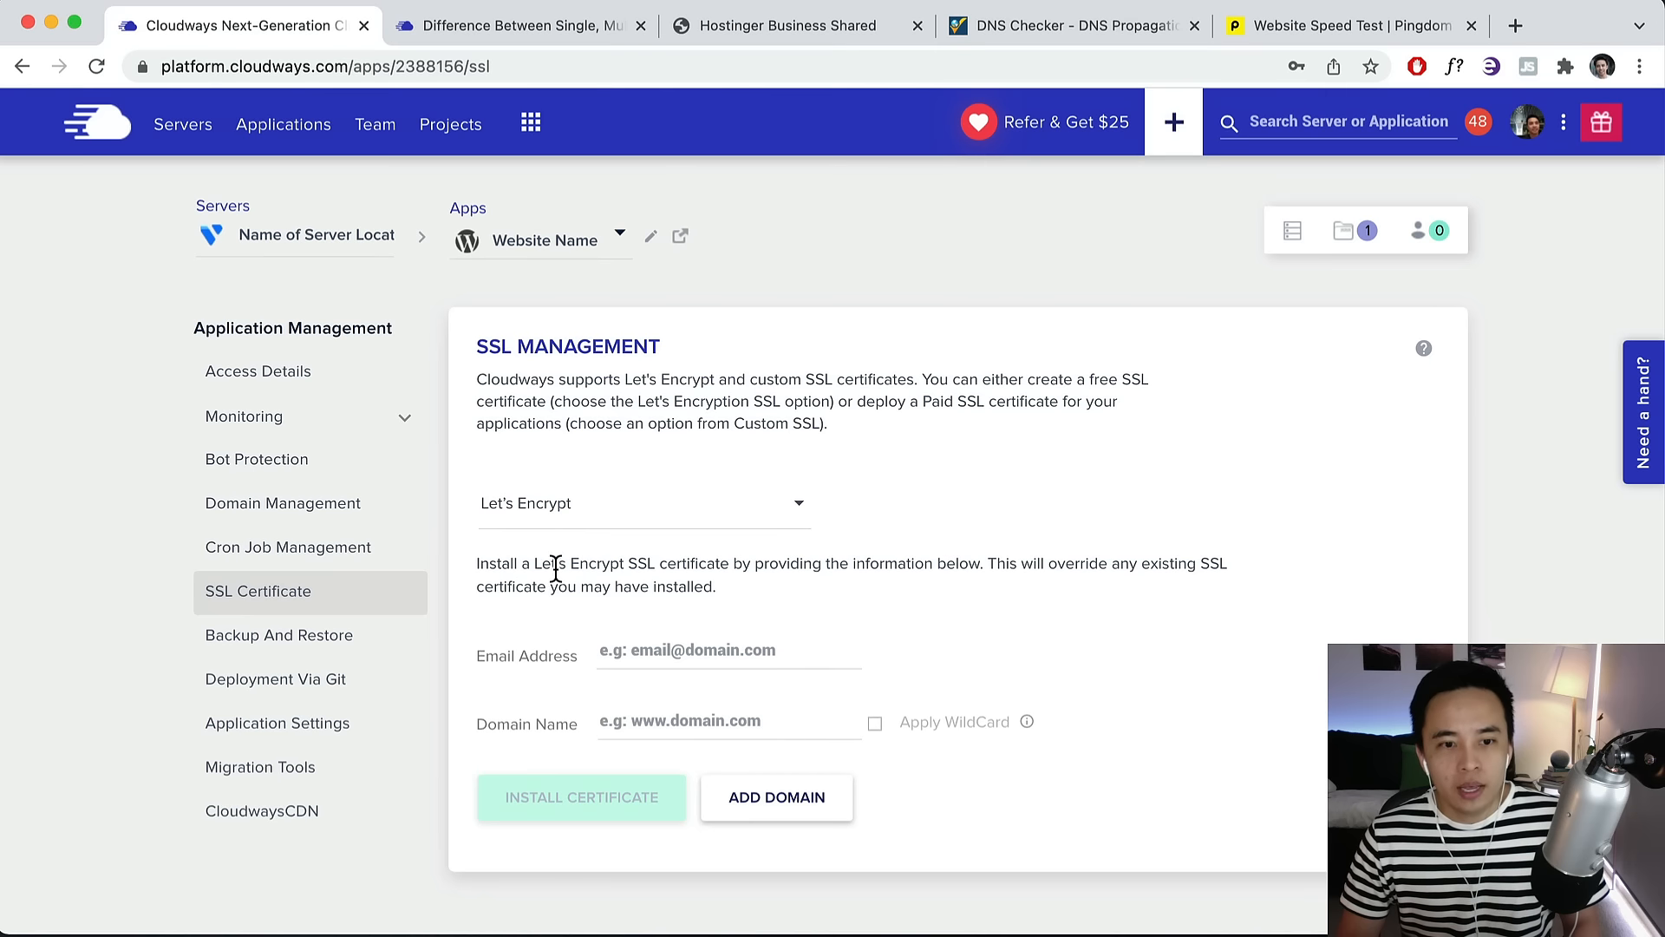
# Fill the Let's Encrypt form with the account email address and domain demostore123.xyz.
pyautogui.click(634, 656)
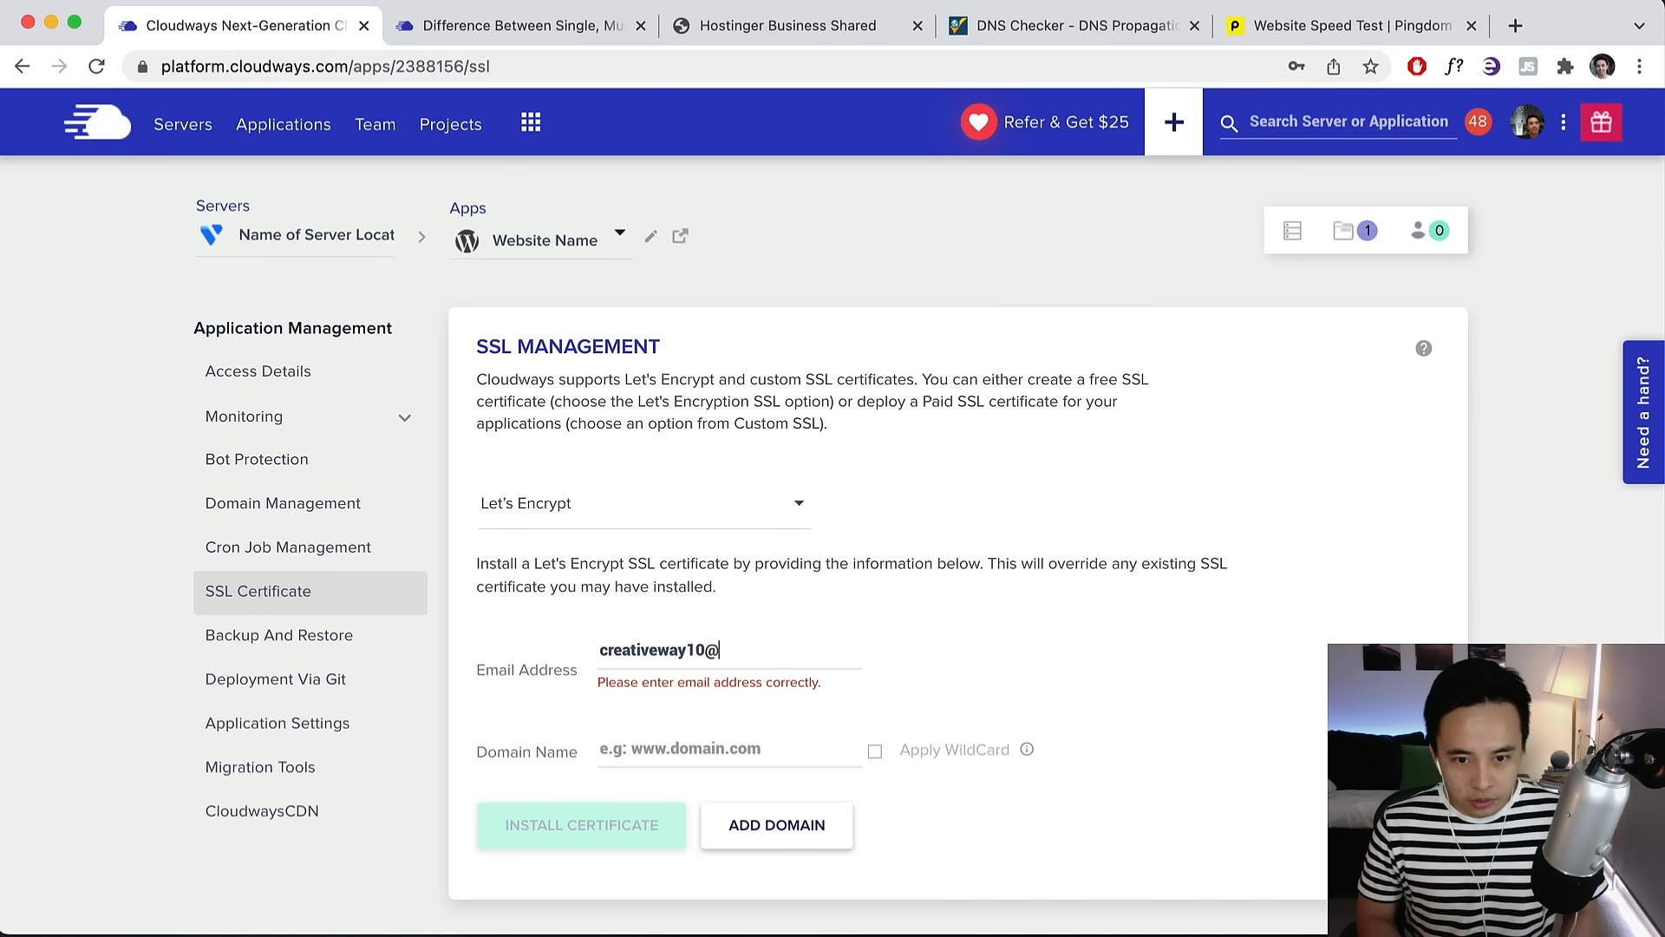
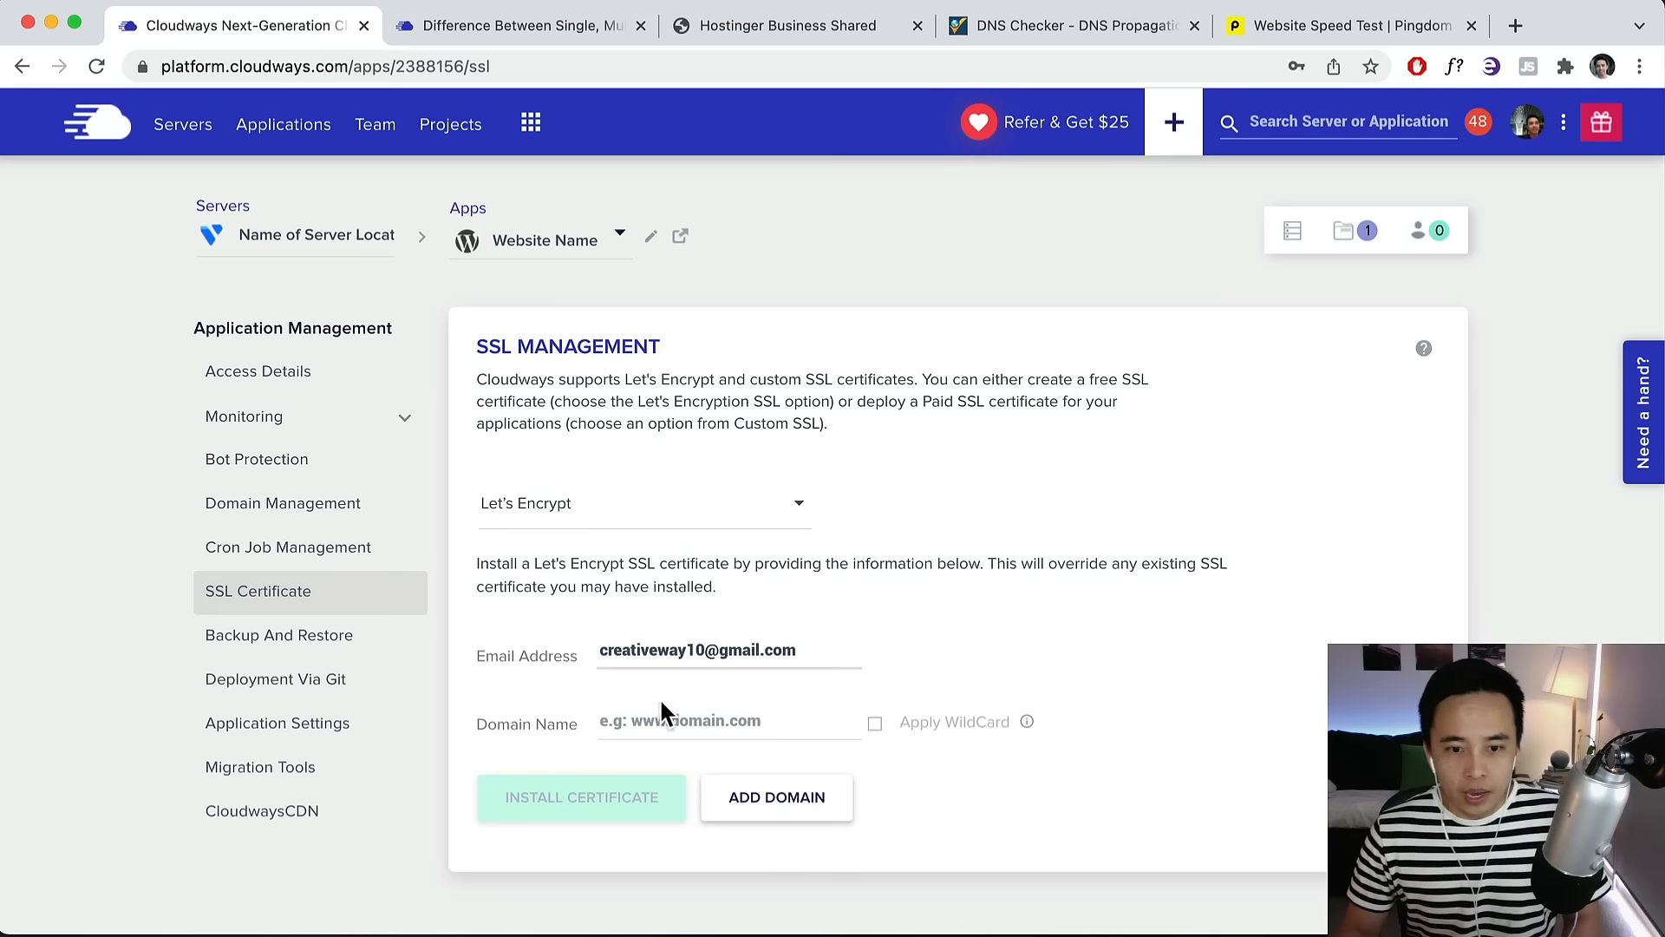
pyautogui.click(665, 728)
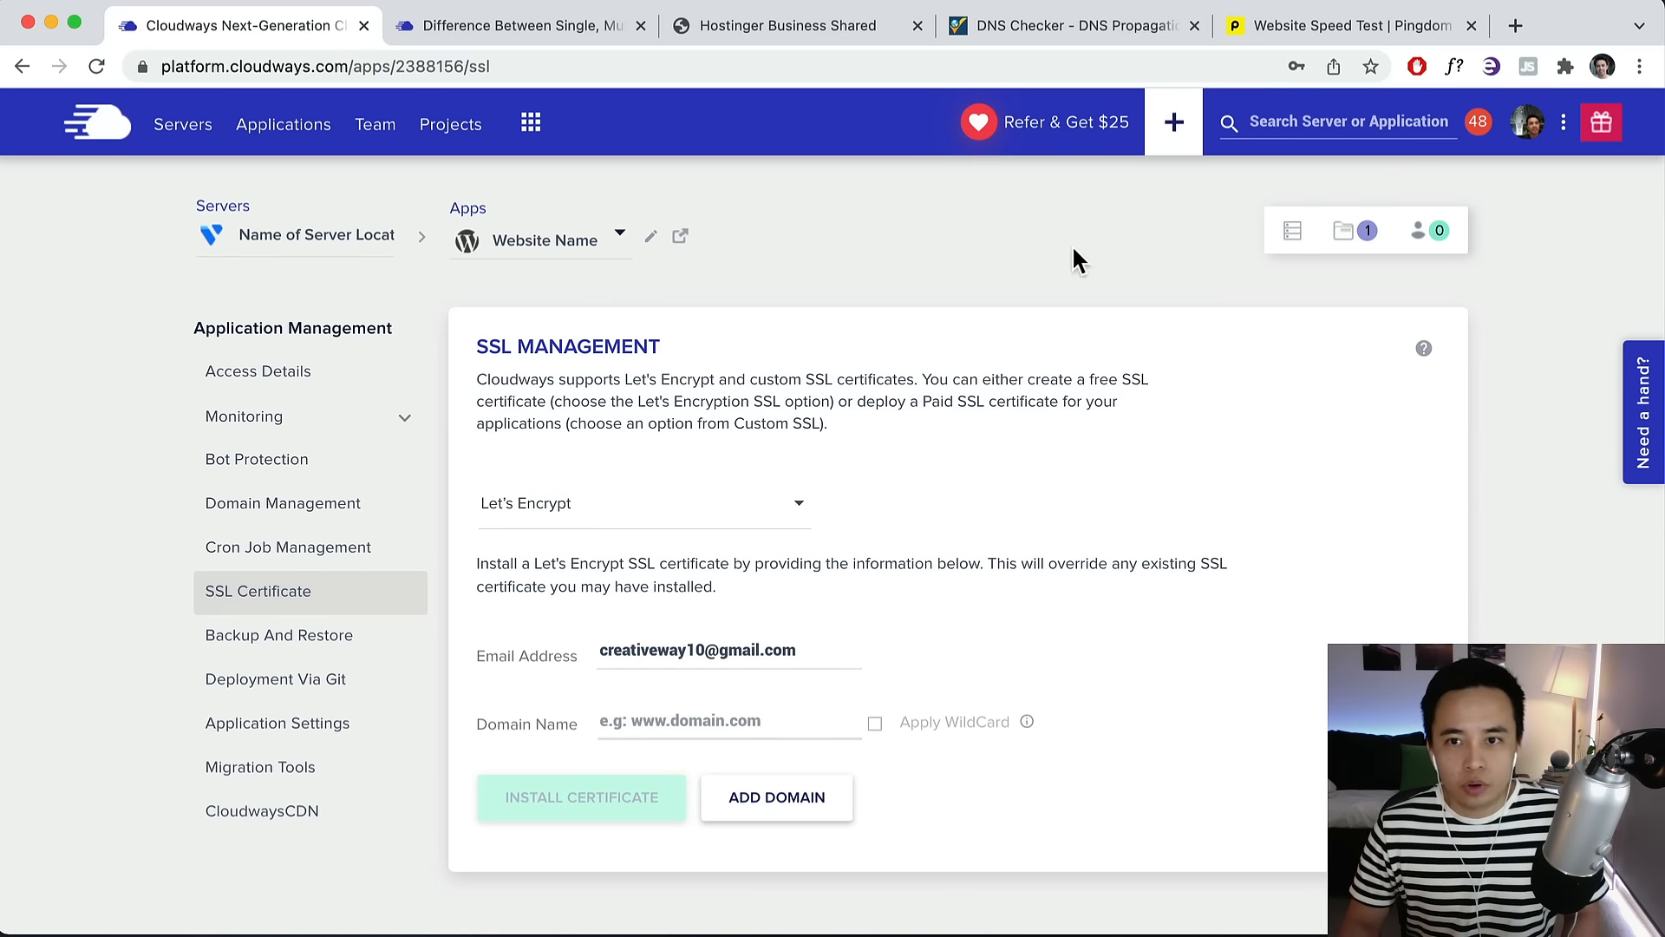
pyautogui.click(1105, 28)
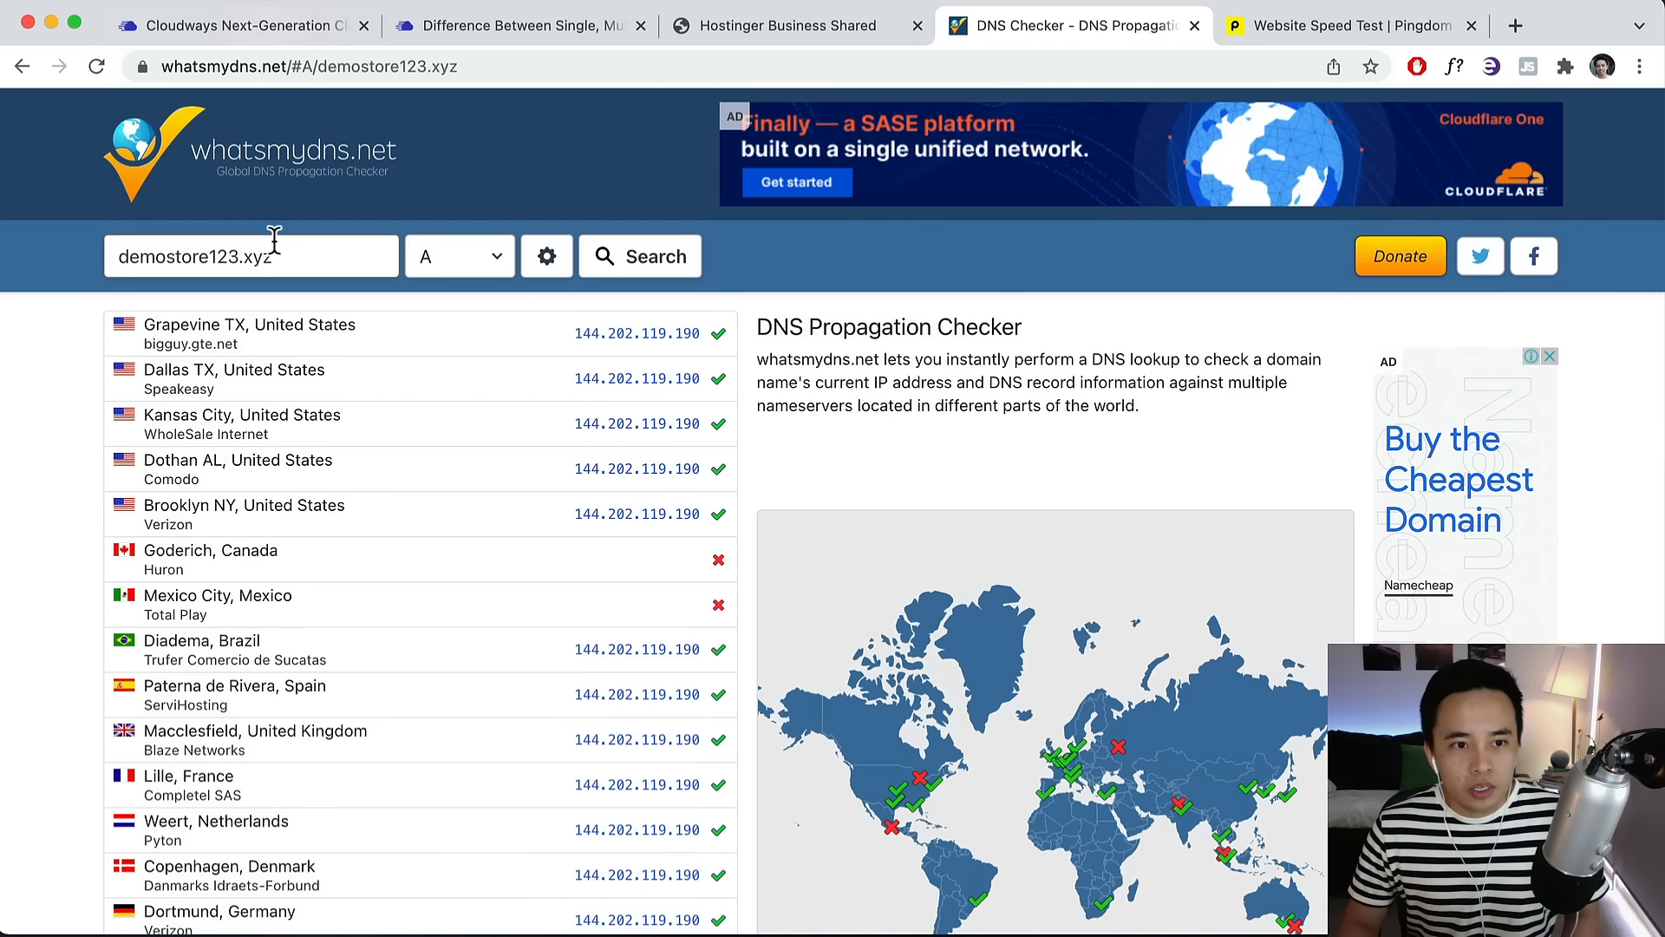
pyautogui.moveTo(276, 256); pyautogui.dragTo(36, 258)
pyautogui.hotkey('ctrl', 'c')
pyautogui.click(130, 5)
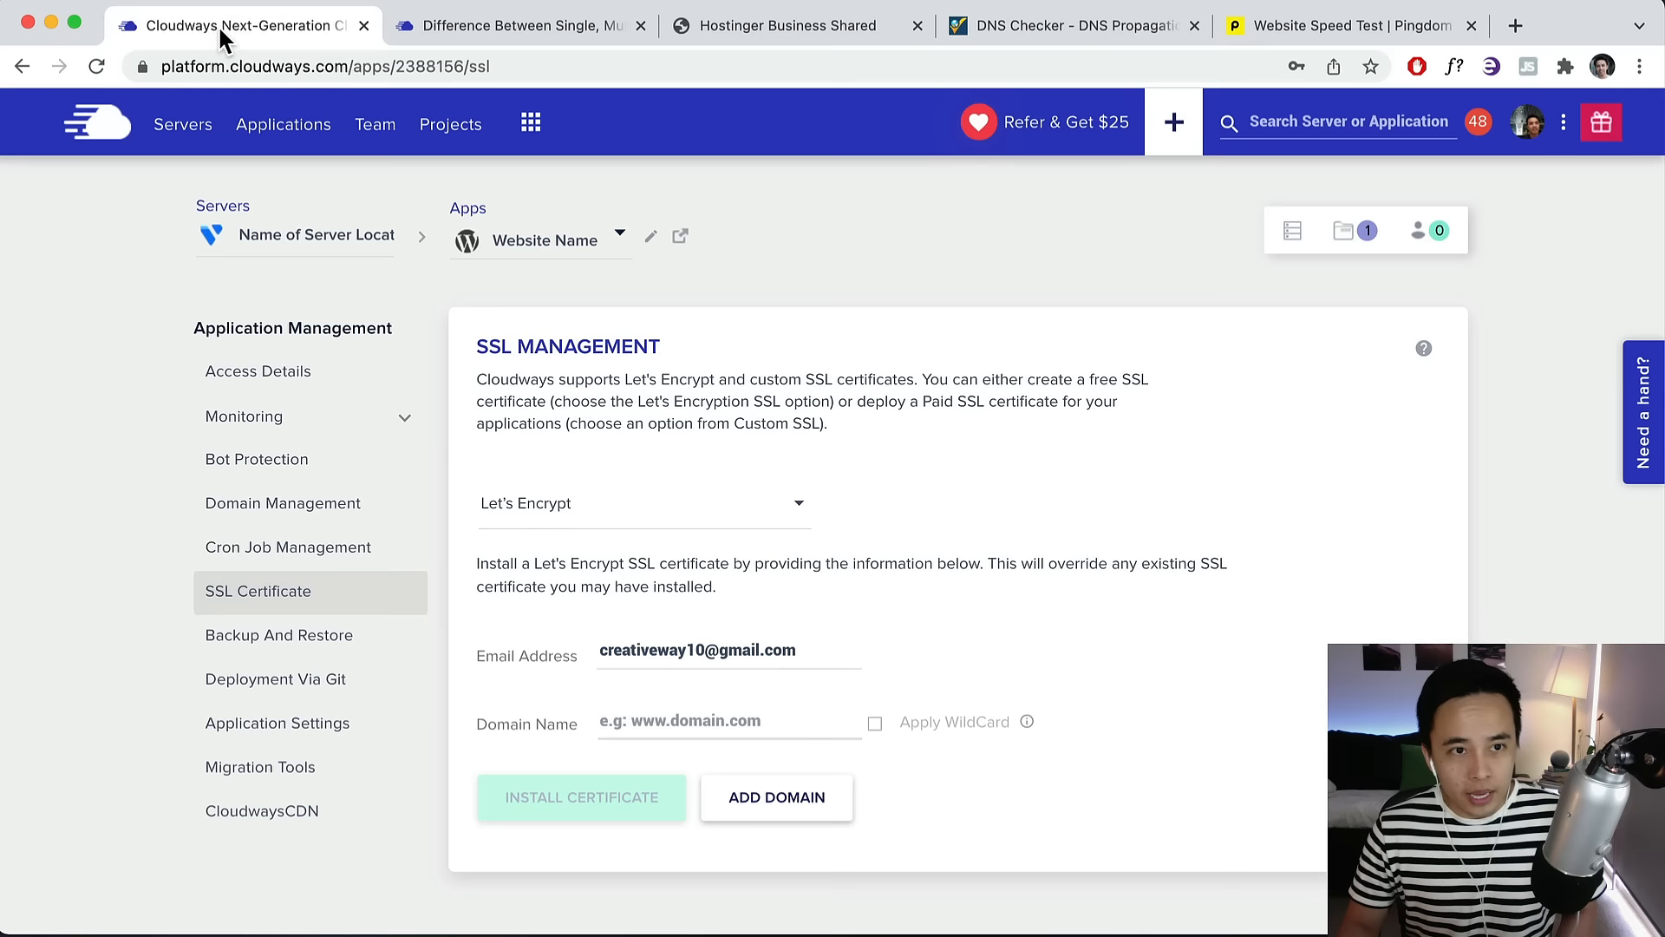
pyautogui.hotkey('ctrl', 'v')
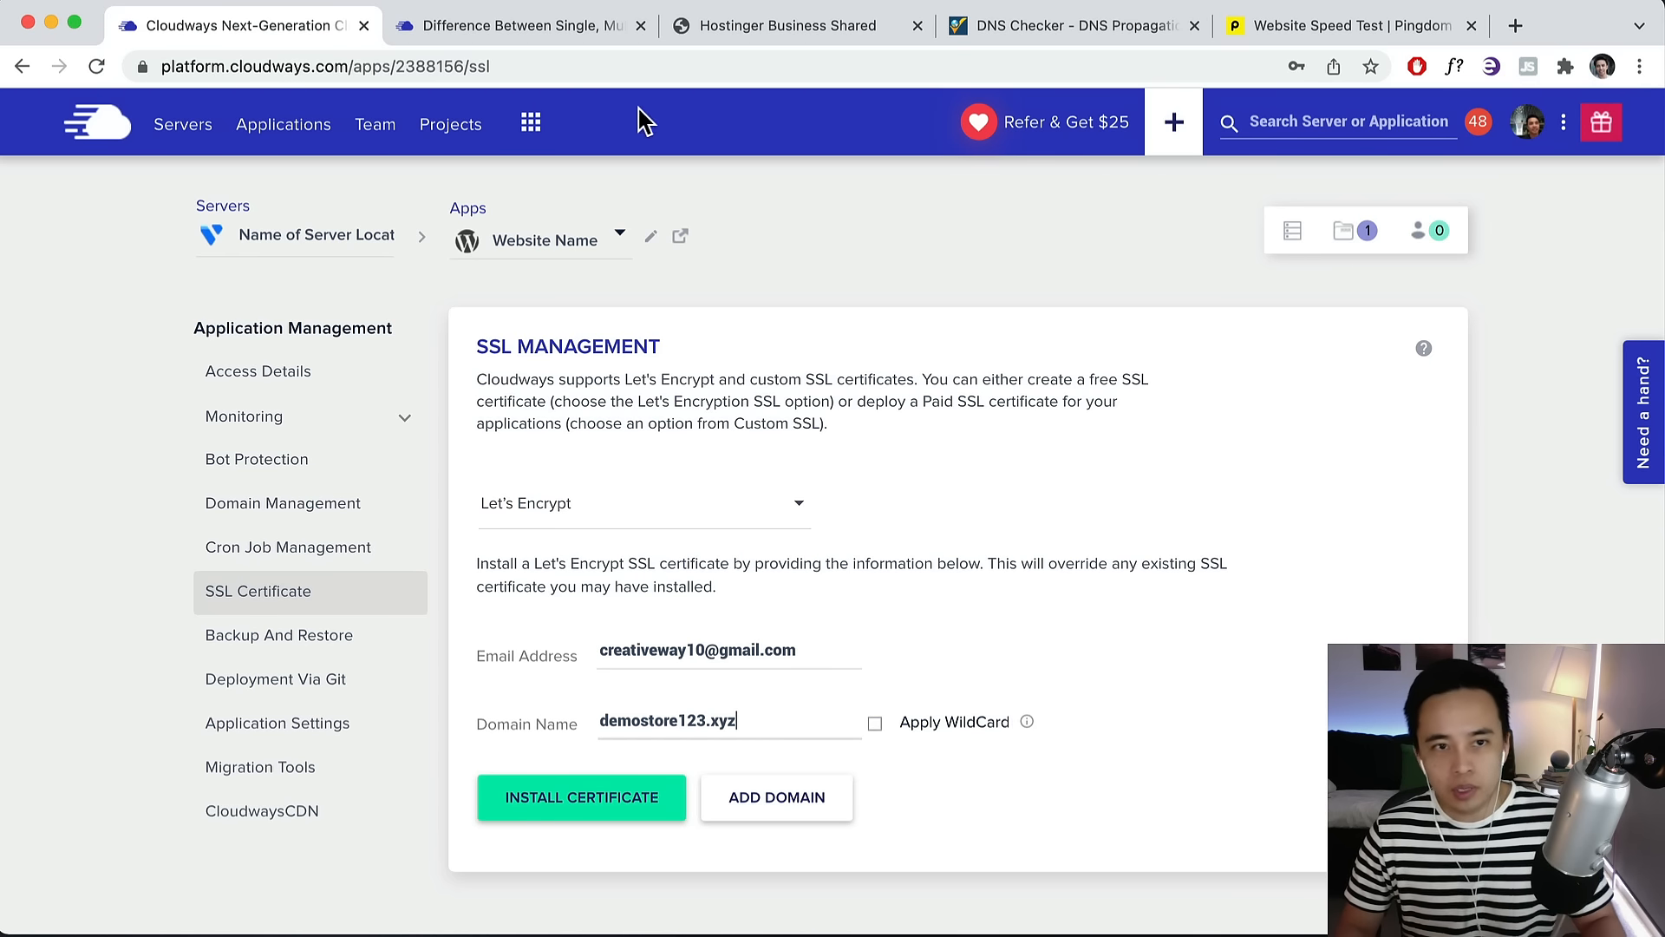
# Install the Let's Encrypt certificate for demostore123.xyz.
pyautogui.click(552, 28)
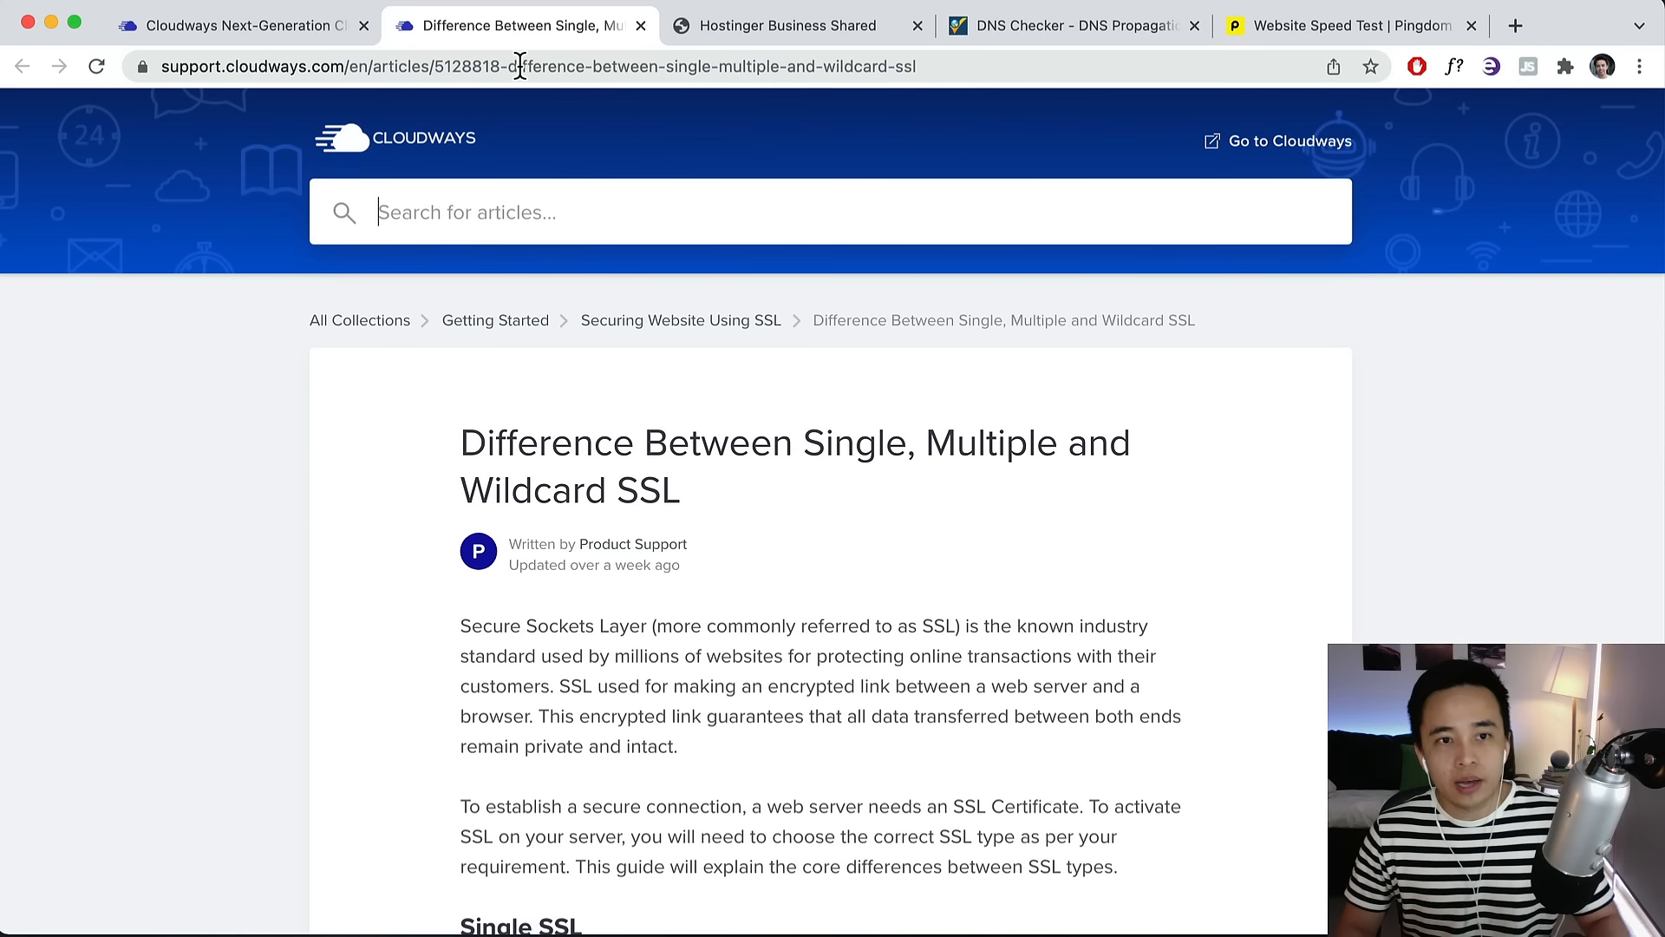
pyautogui.click(304, 33)
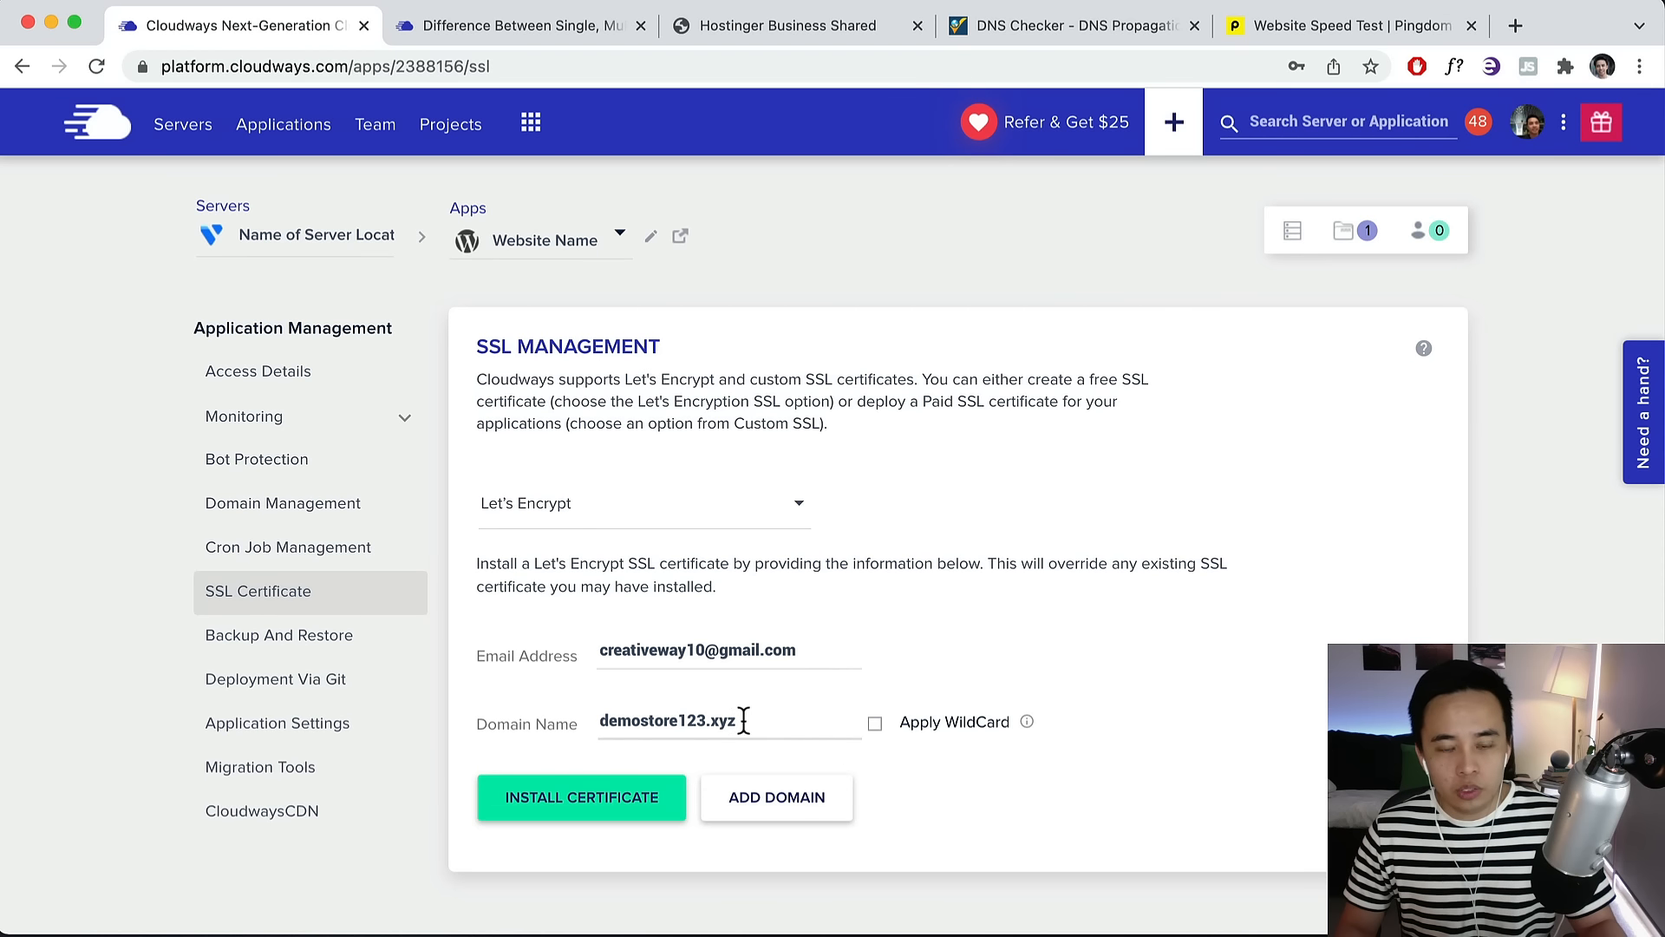
pyautogui.moveTo(739, 720); pyautogui.dragTo(589, 729)
pyautogui.hotkey('ctrl', 'c')
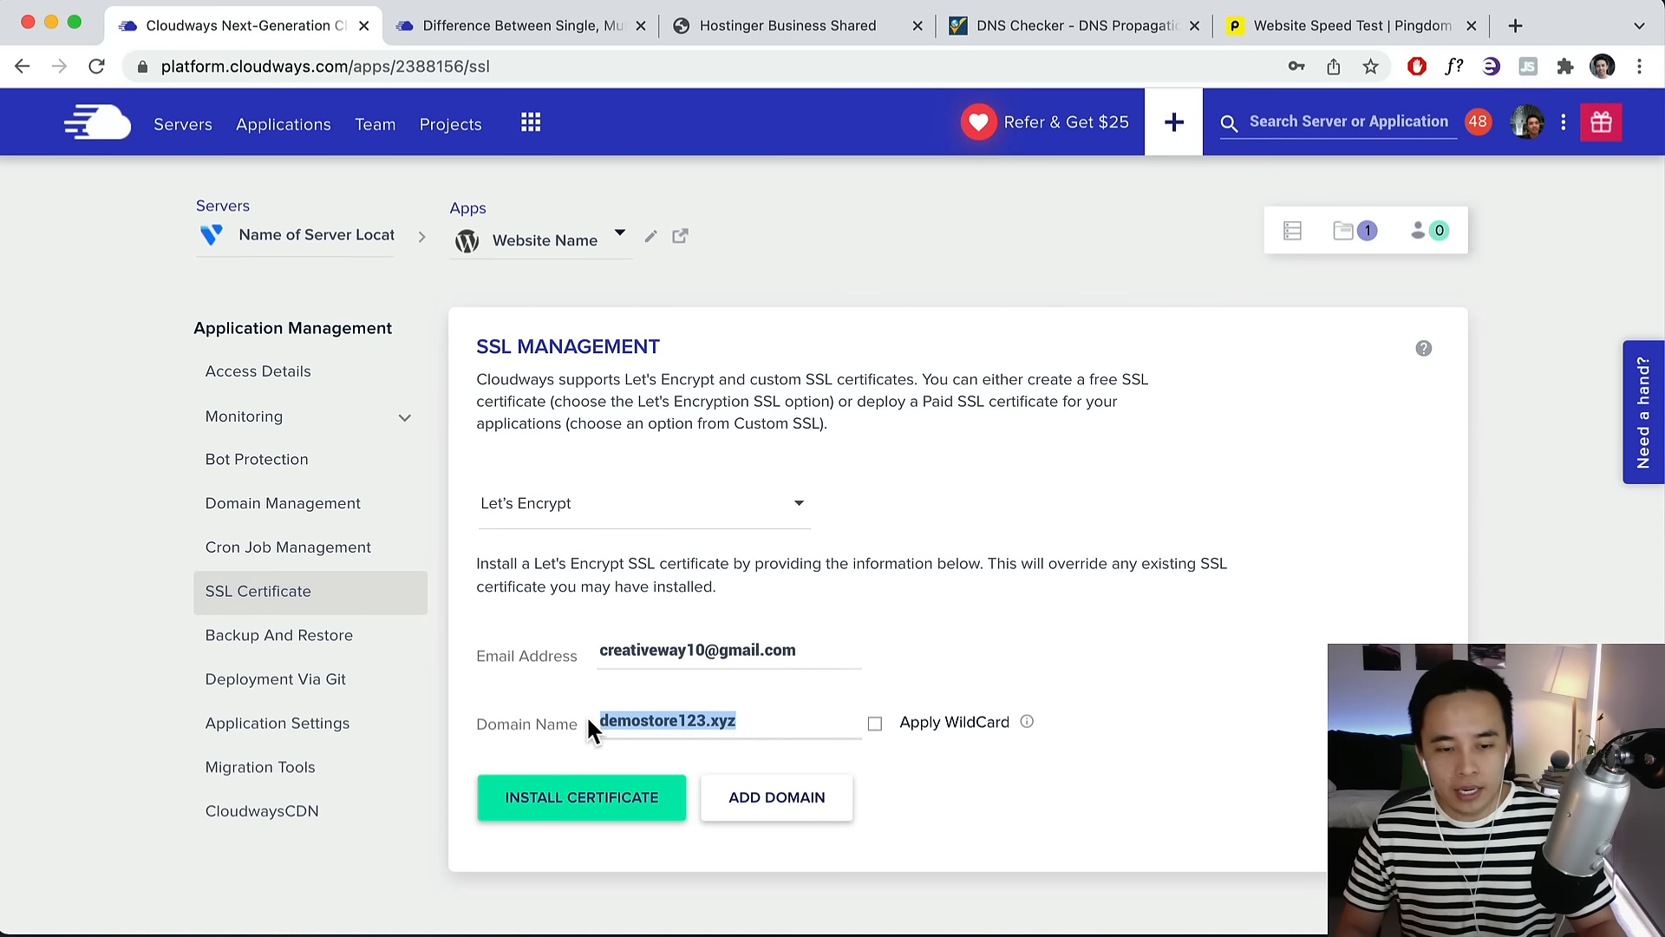
pyautogui.click(551, 816)
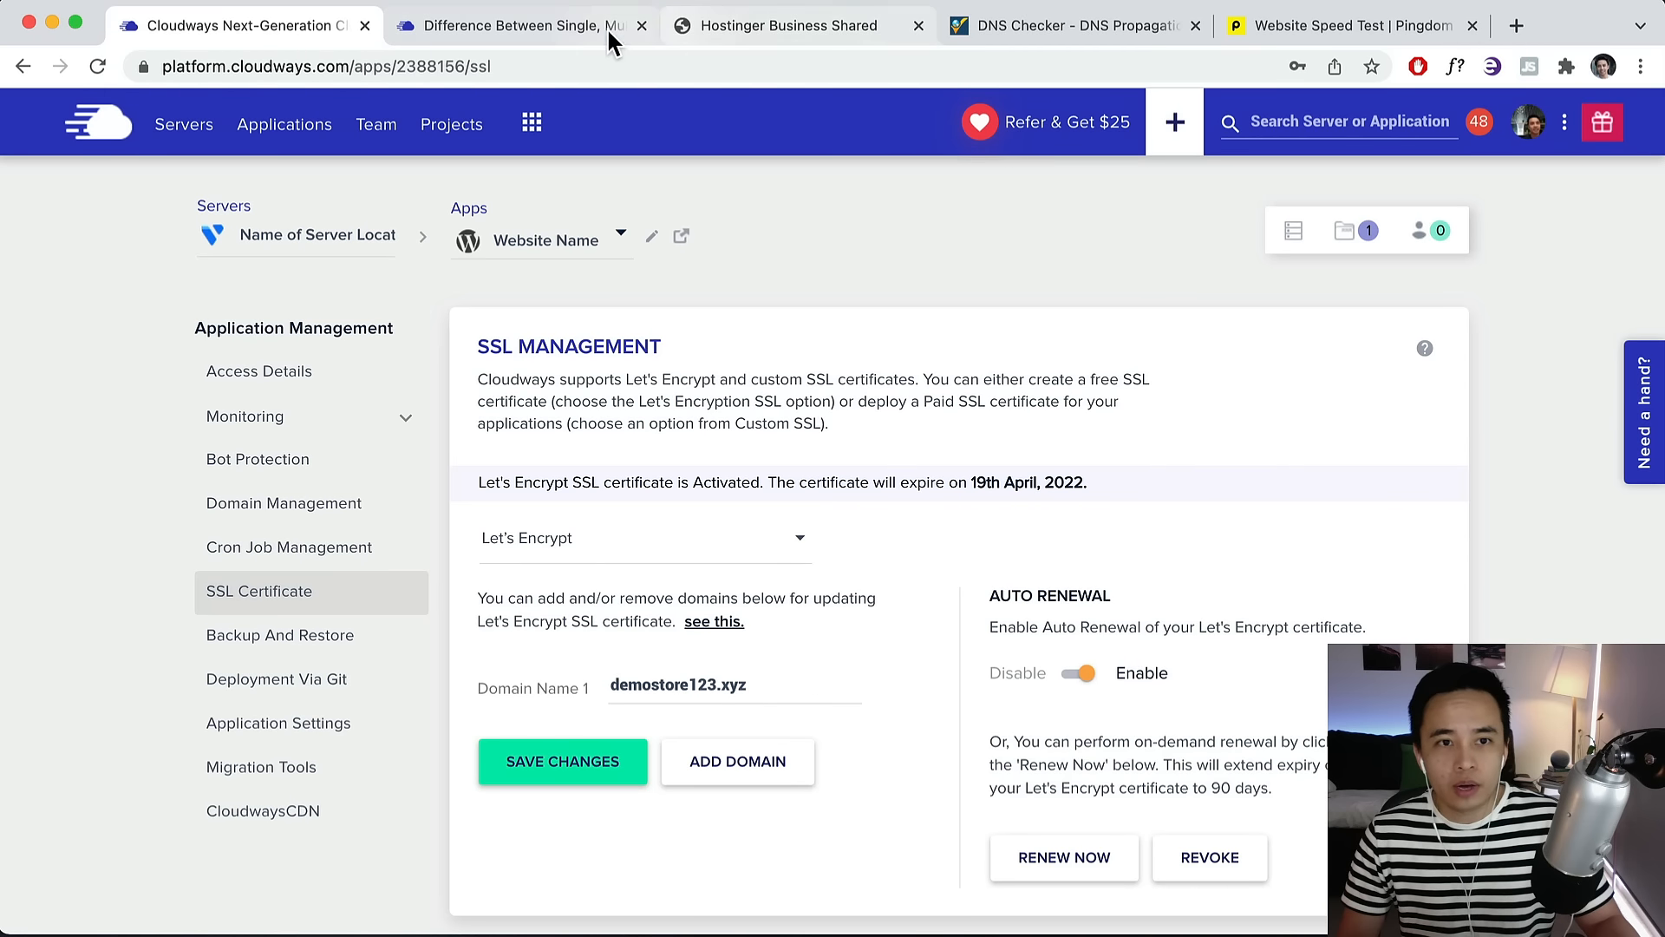
# Load the site at demostore123.xyz in the browser.
pyautogui.click(1100, 28)
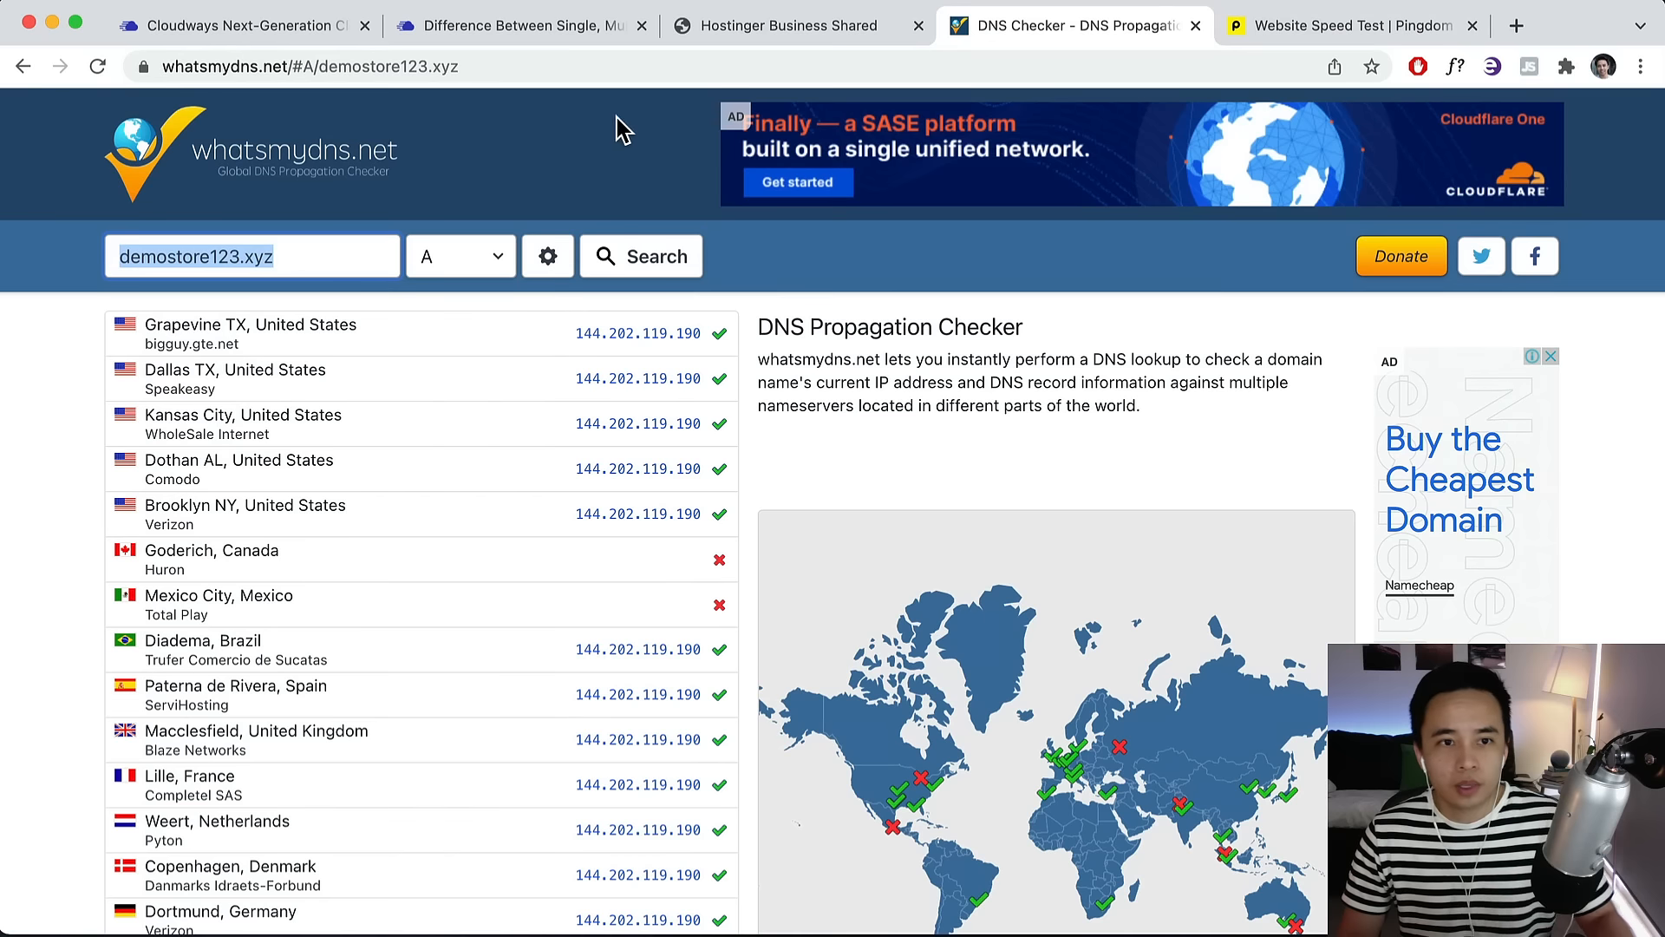
pyautogui.click(559, 67)
pyautogui.hotkey('ctrl', 'v')
pyautogui.press('Return')
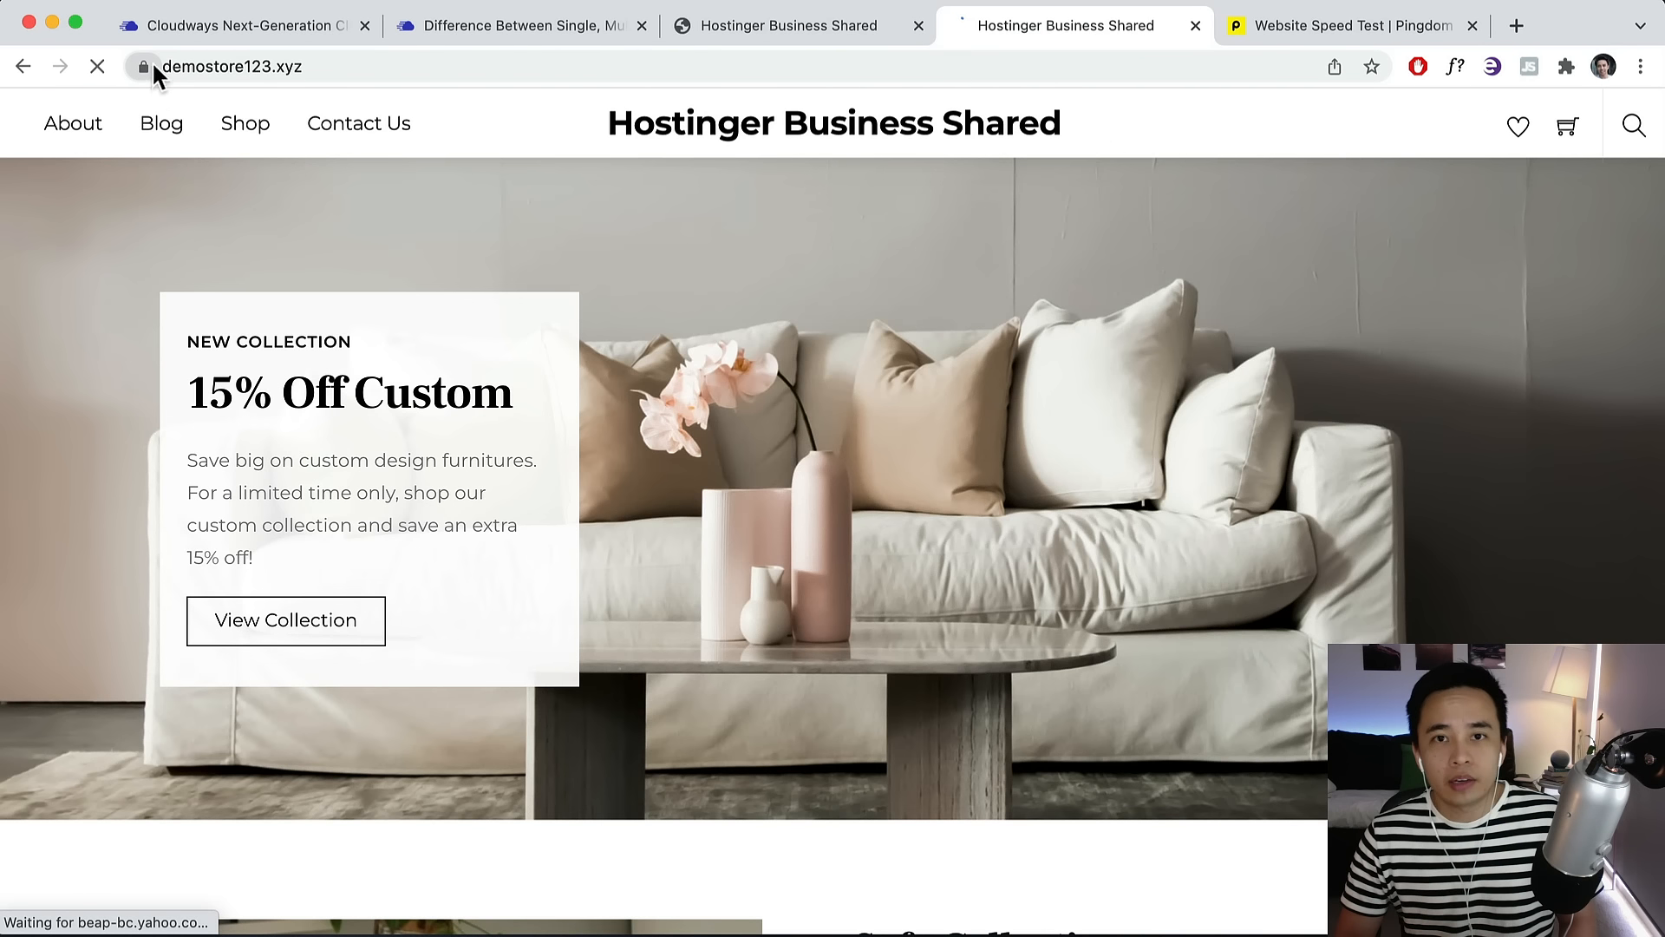
# Log in at demostore123.xyz/wp-admin with the admin username and password.
pyautogui.click(377, 65)
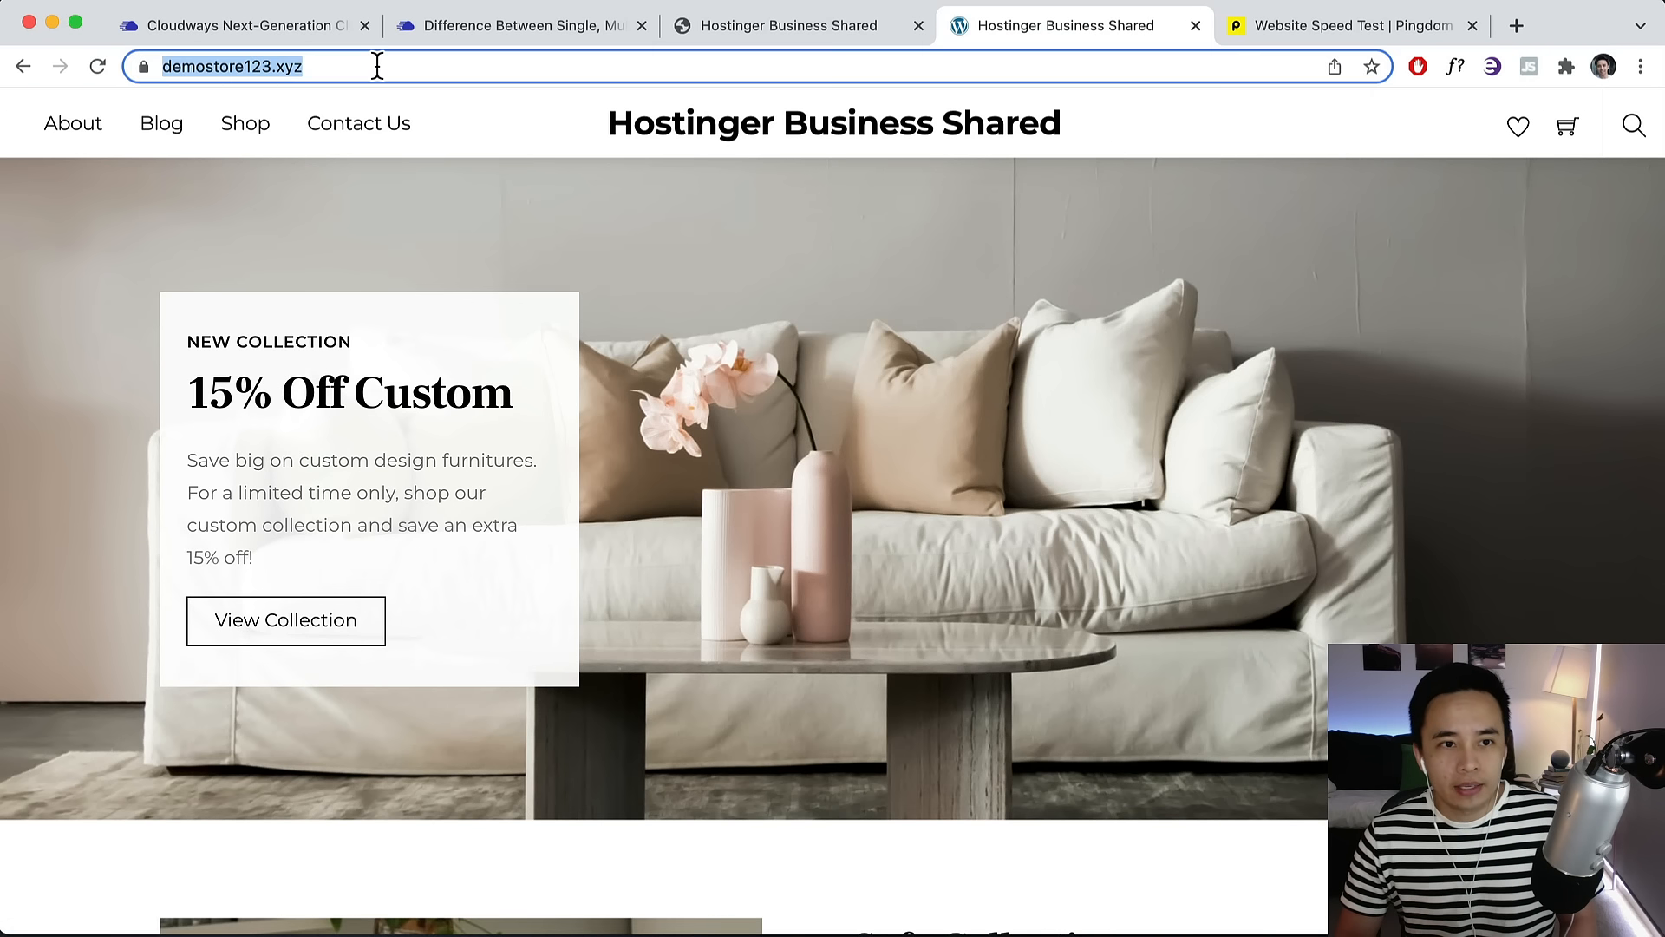
pyautogui.click(377, 65)
pyautogui.write('/wp-admin')
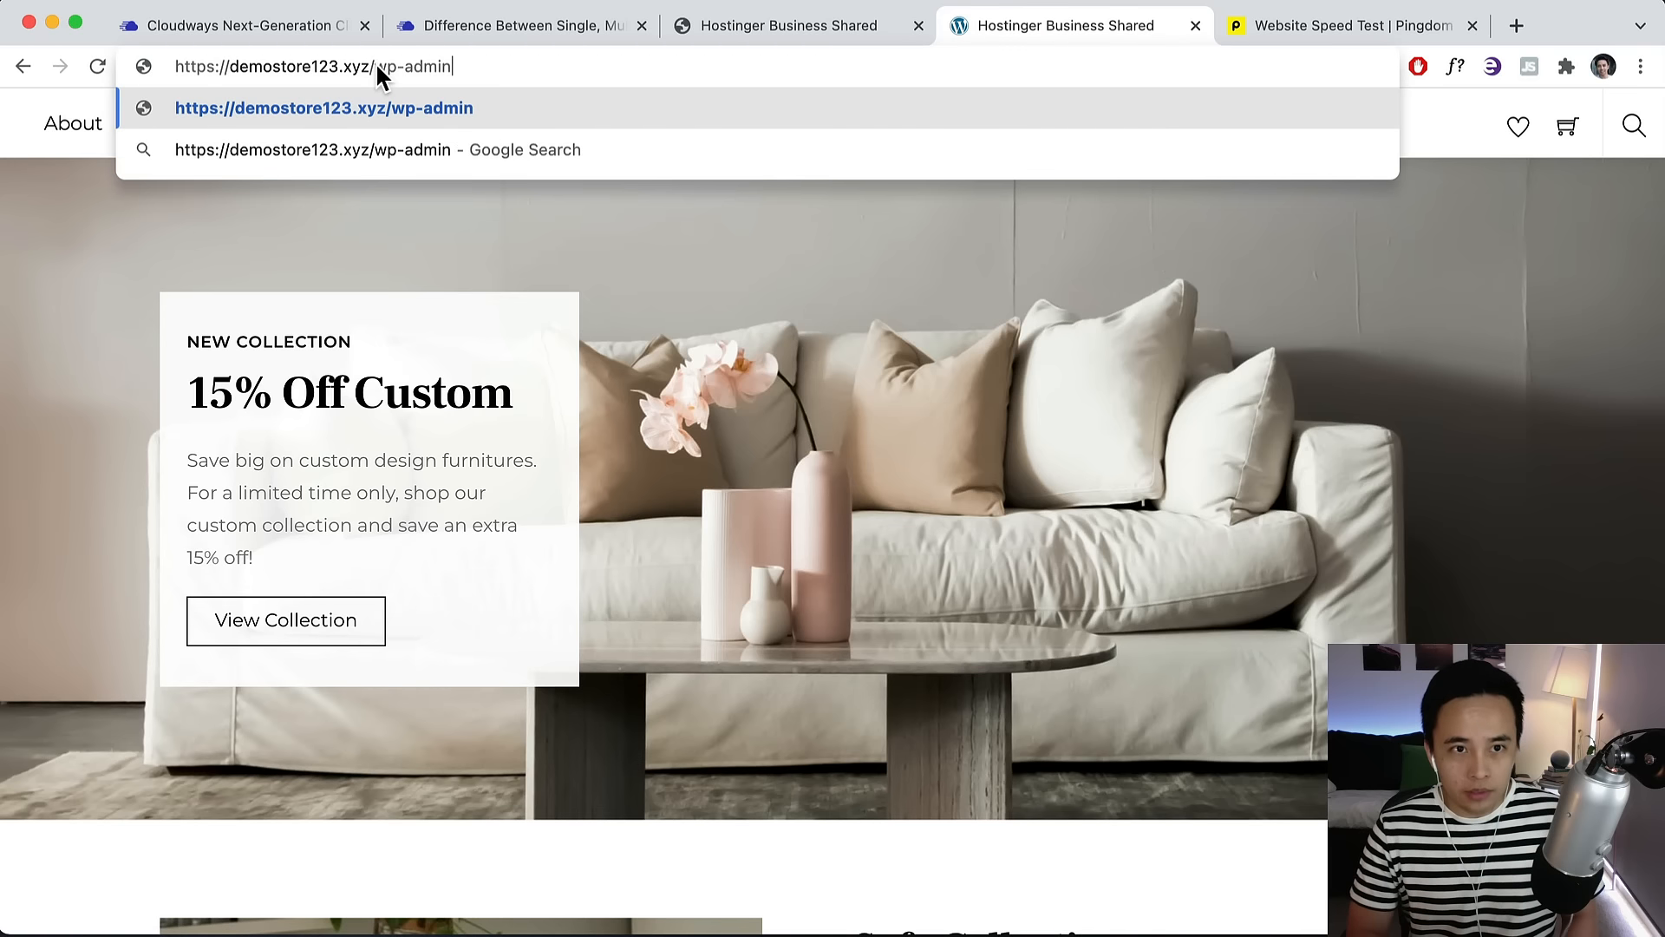
pyautogui.press('Return')
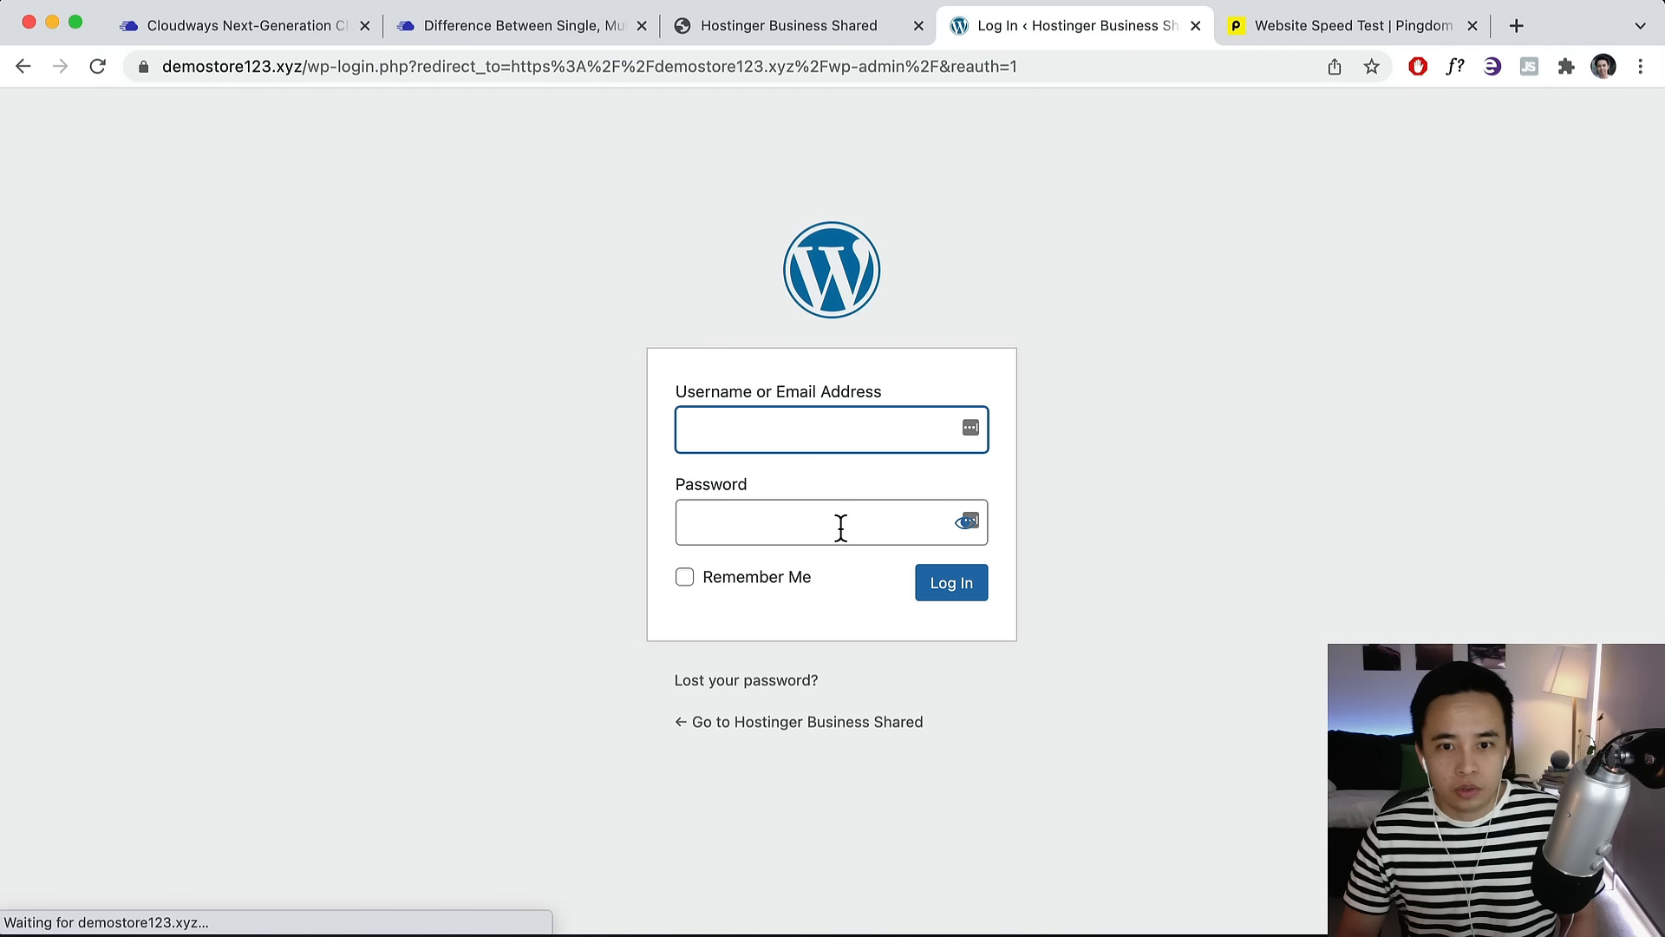
pyautogui.write('hoganch')
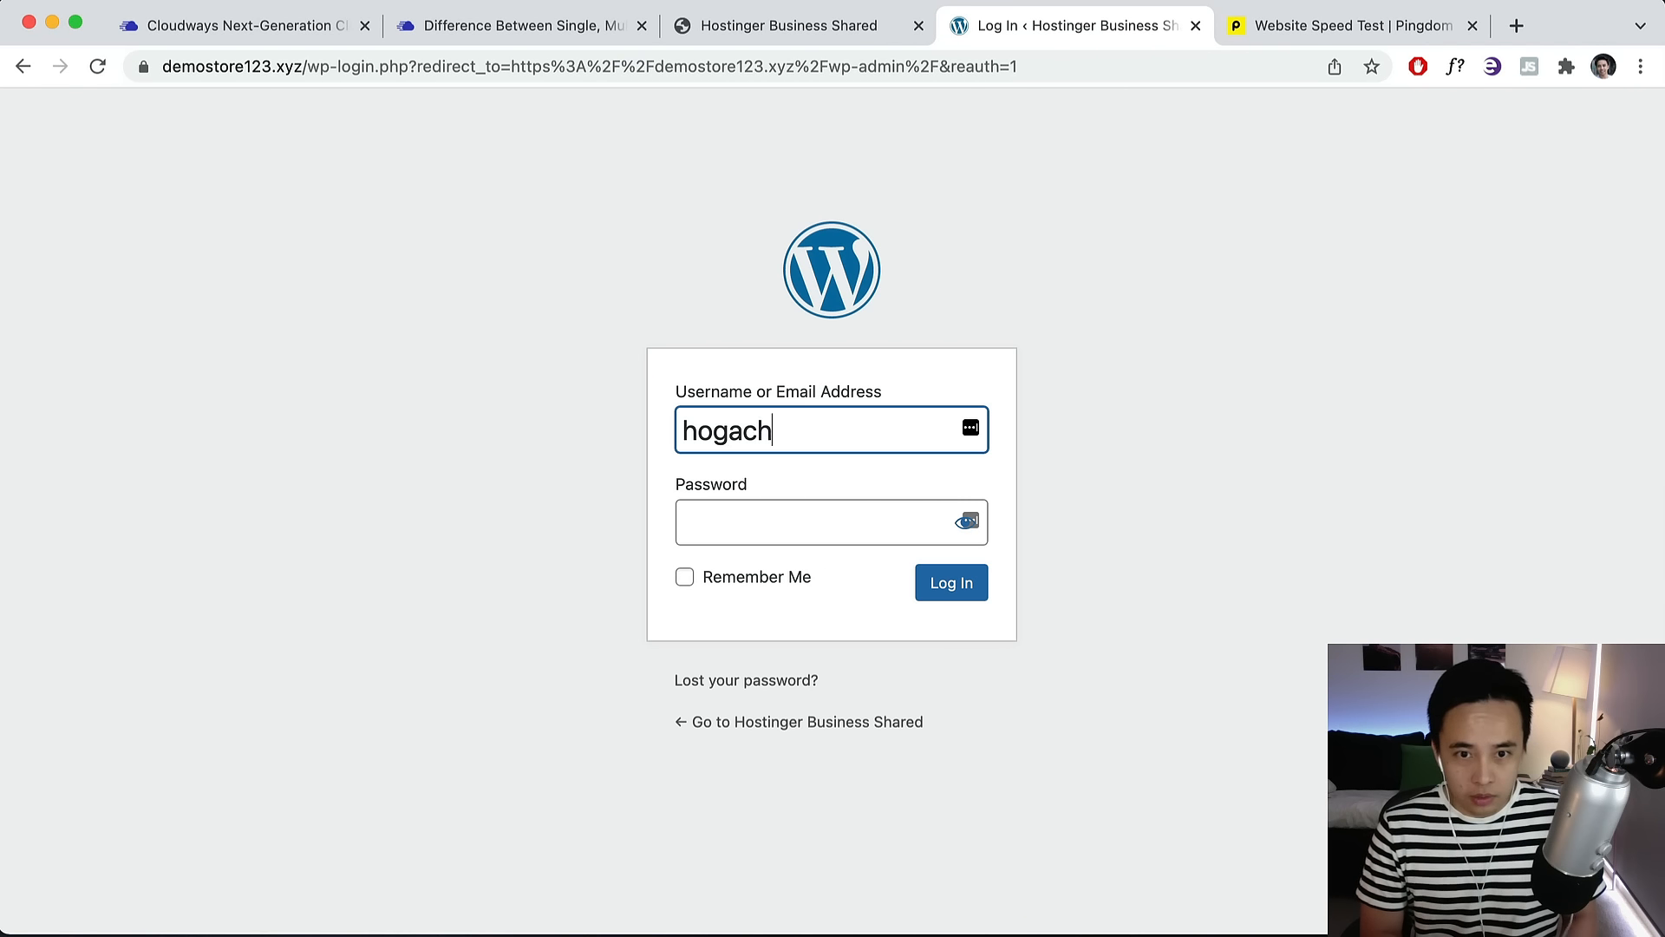
pyautogui.press('BackSpace')
pyautogui.press('BackSpace')
pyautogui.write('nchua')
pyautogui.press('Tab')
pyautogui.write('•••••••••')
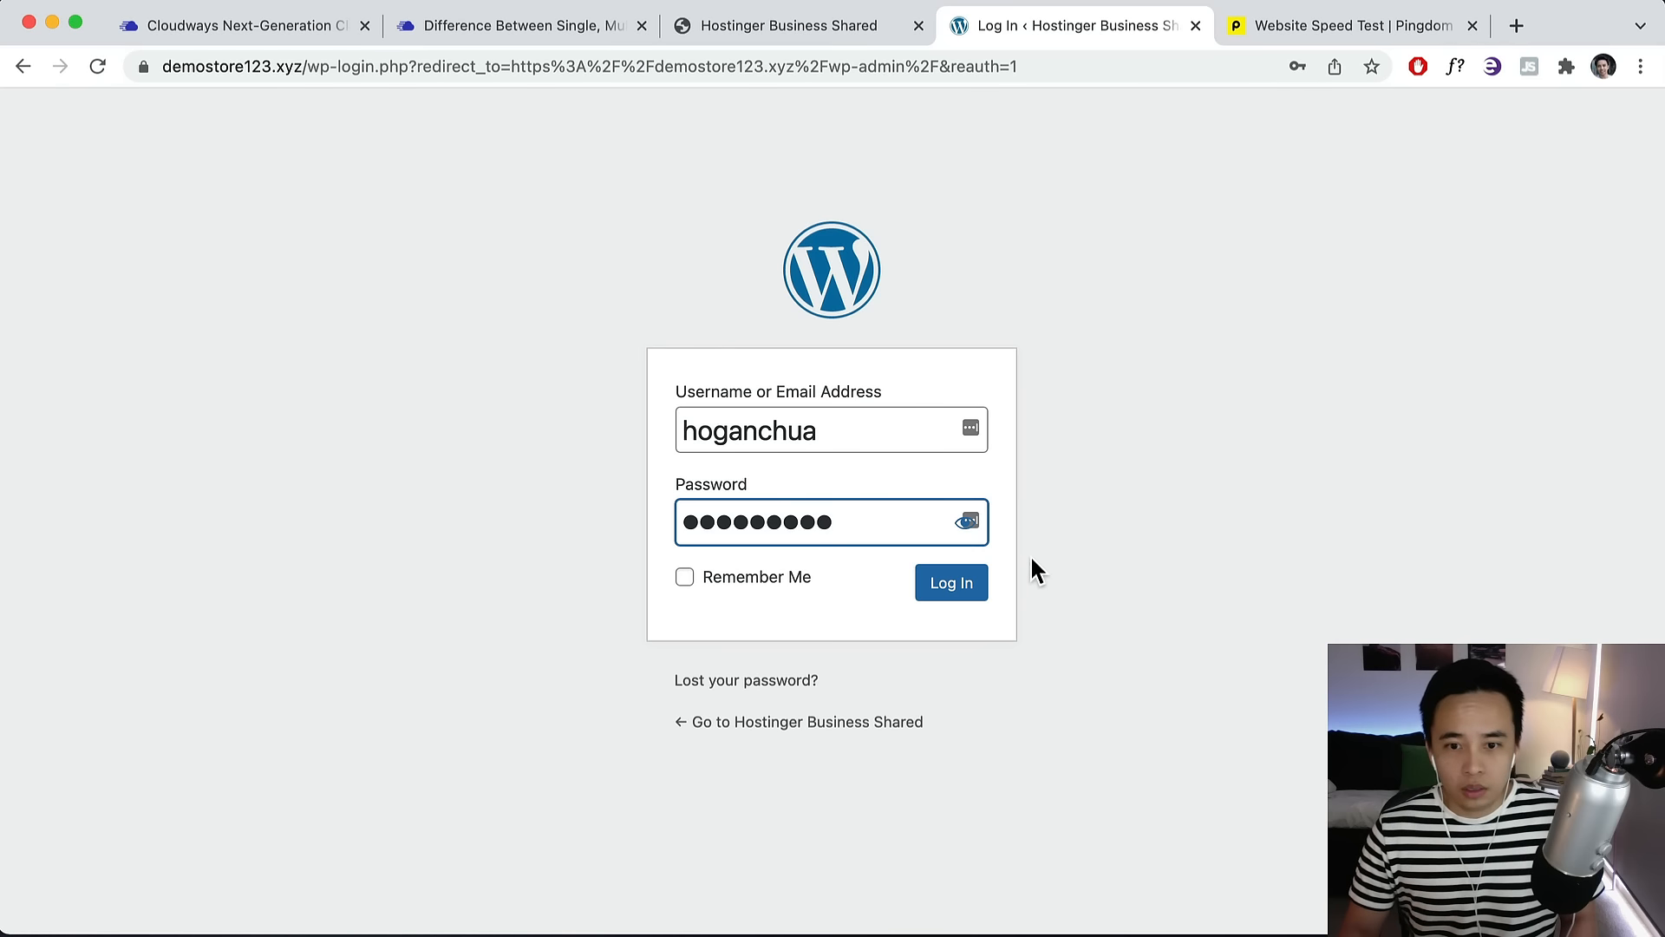
pyautogui.click(971, 590)
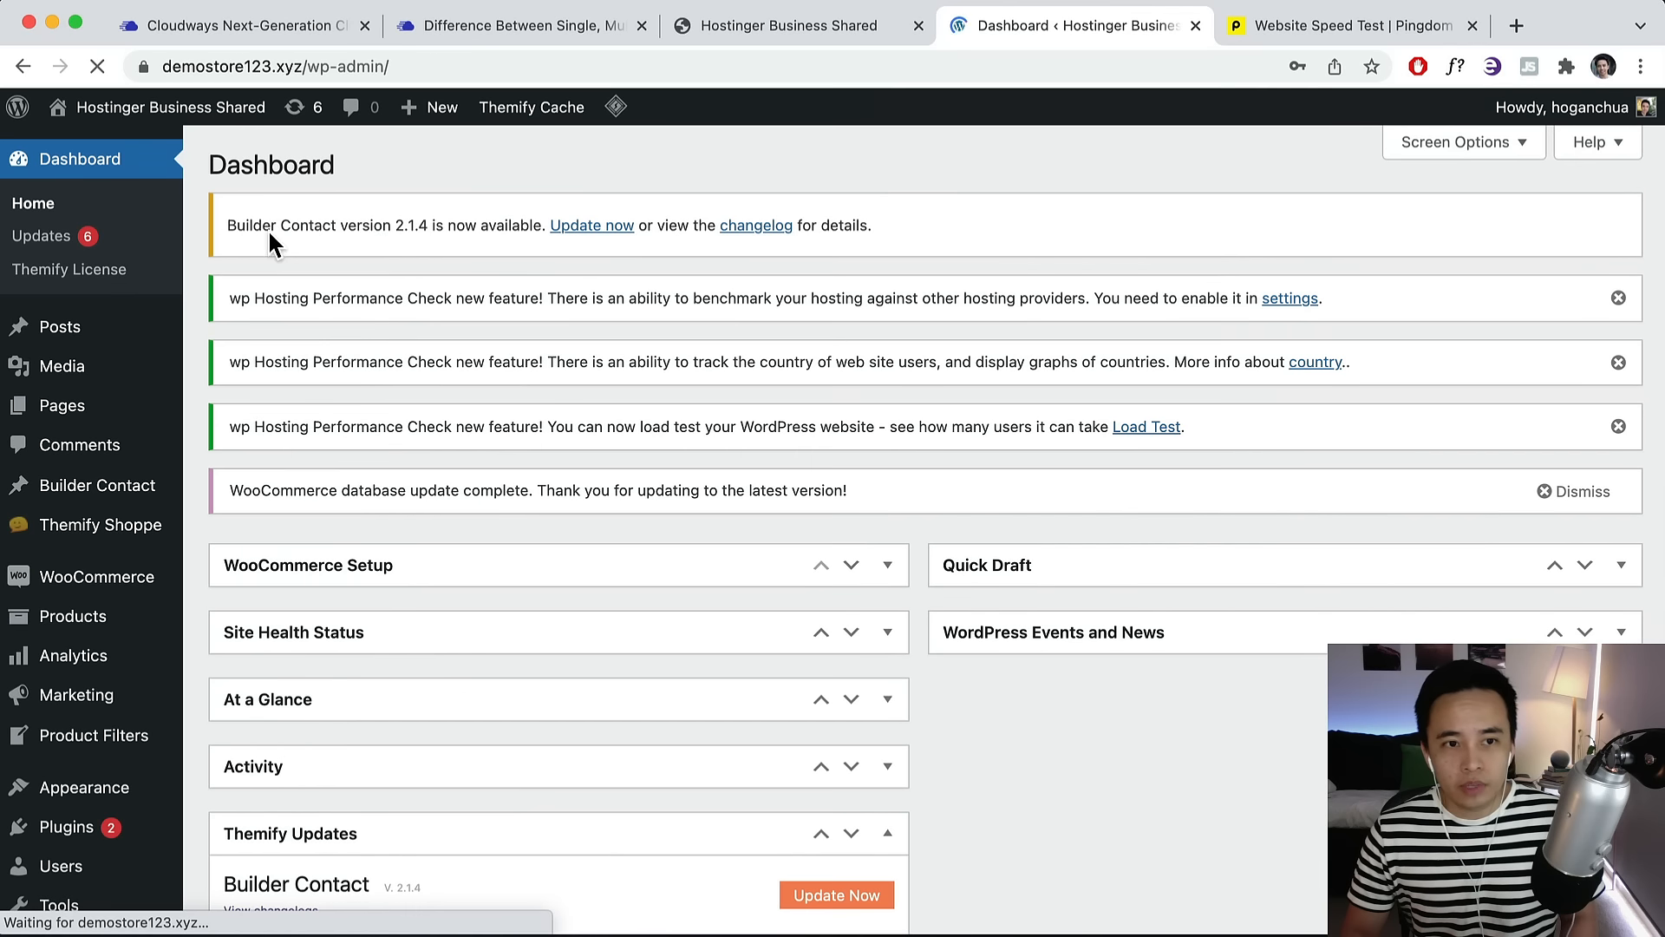
# Decline saving the password and view the live storefront with the admin toolbar.
pyautogui.click(1374, 100)
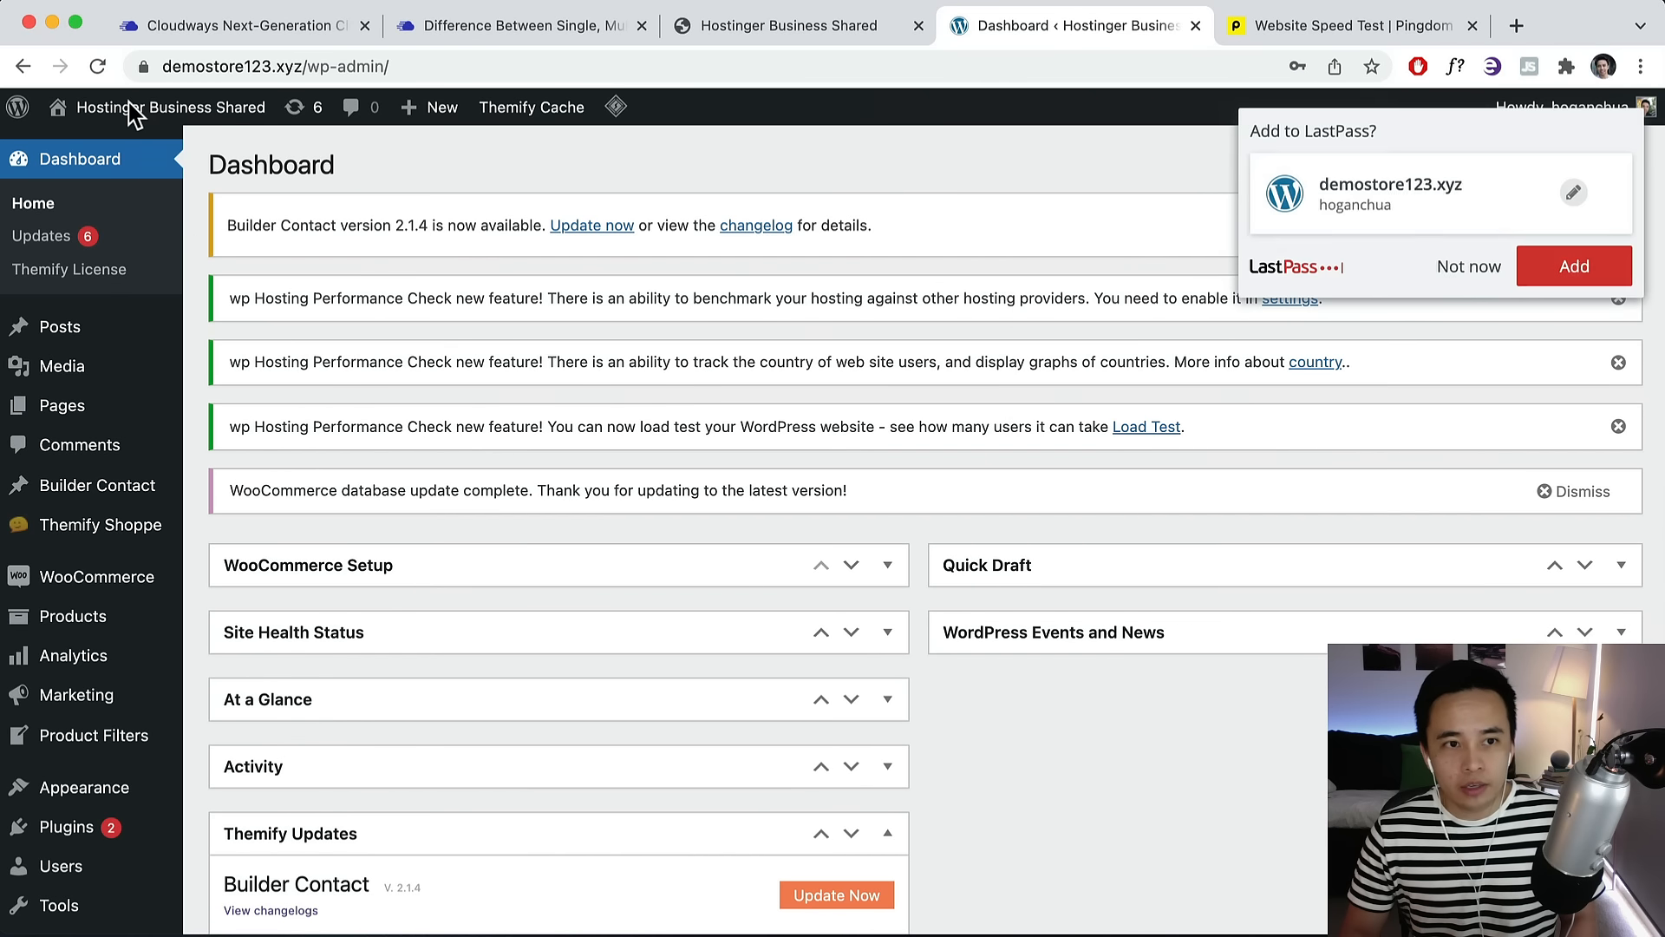
pyautogui.click(1469, 265)
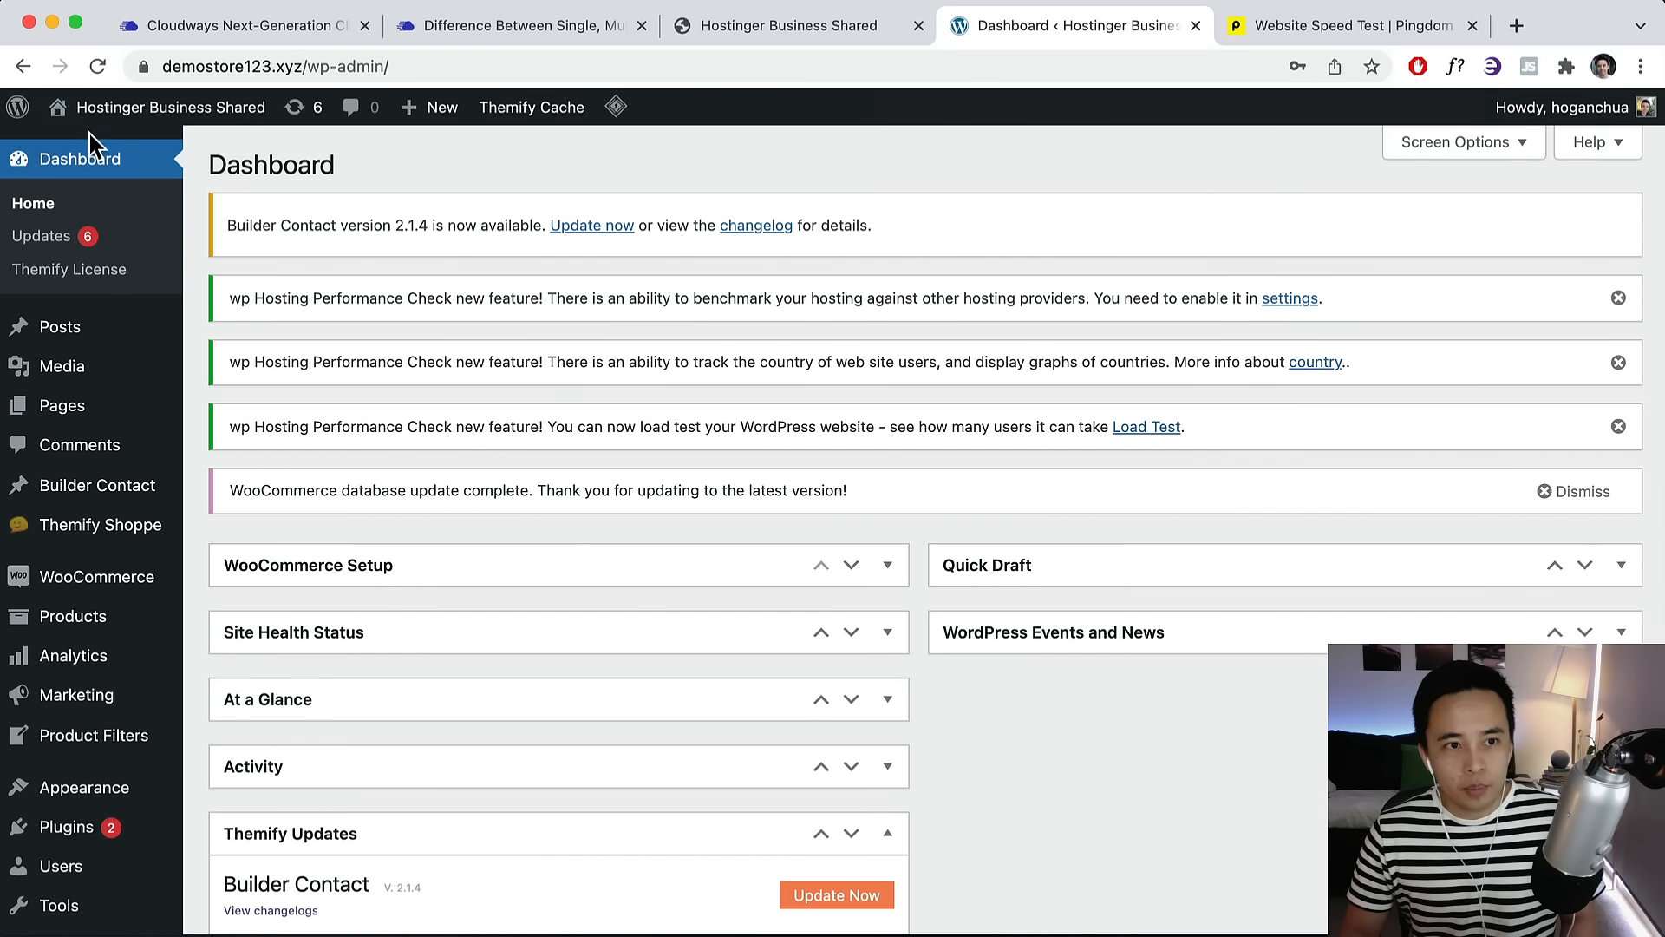
pyautogui.click(139, 178)
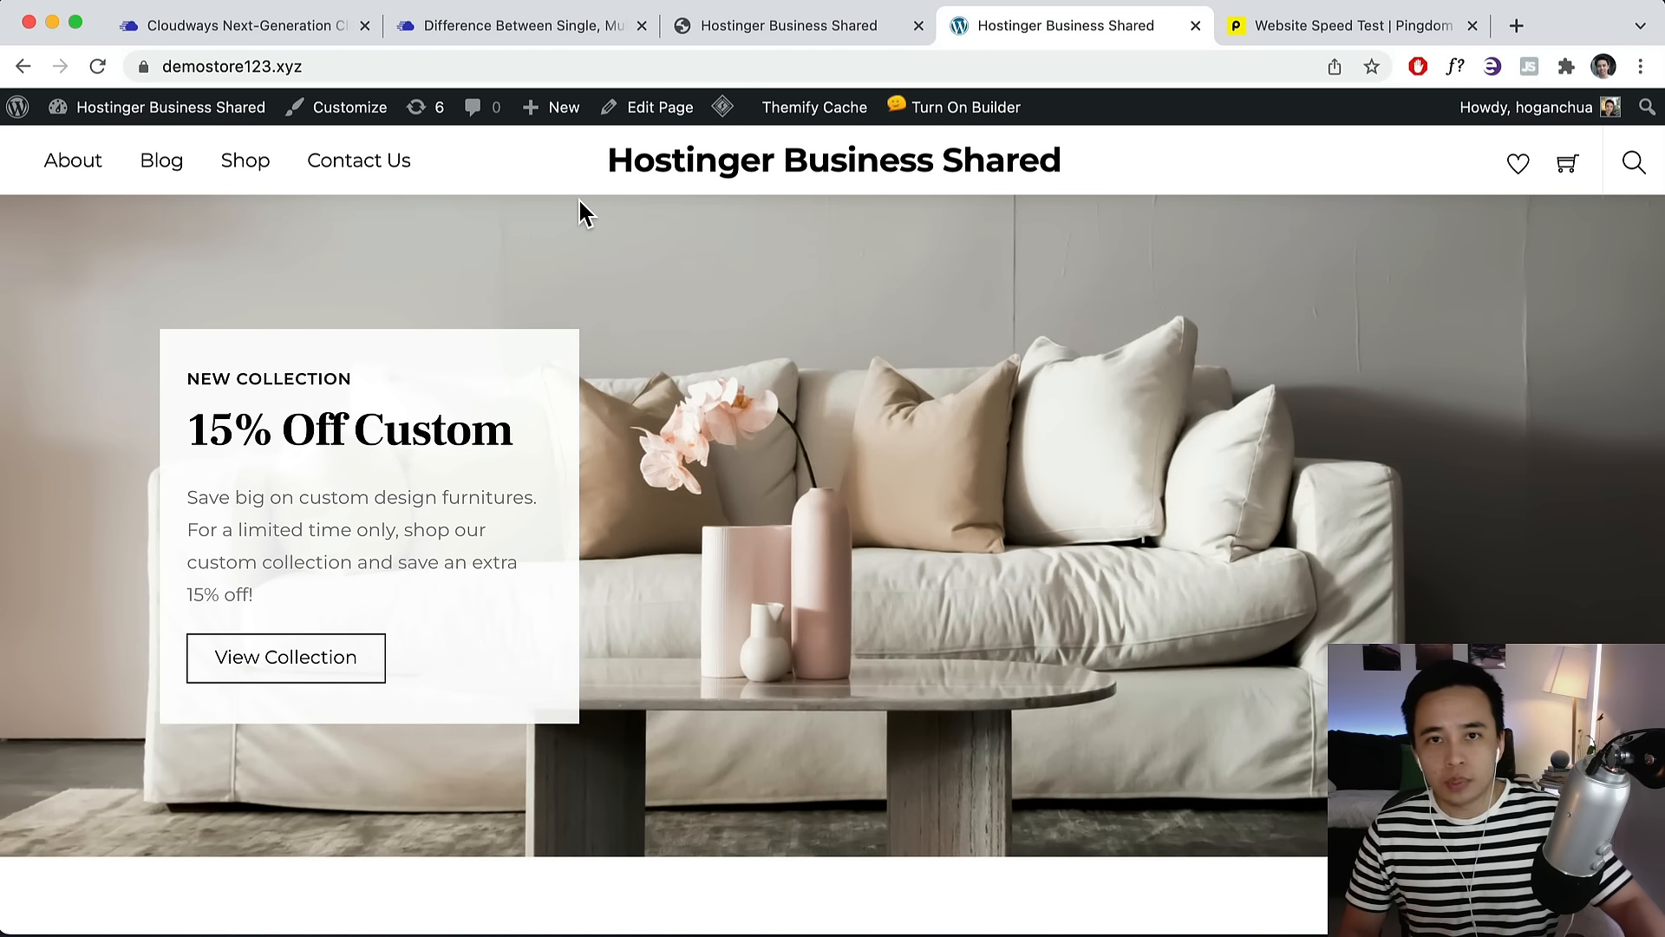
pyautogui.click(287, 35)
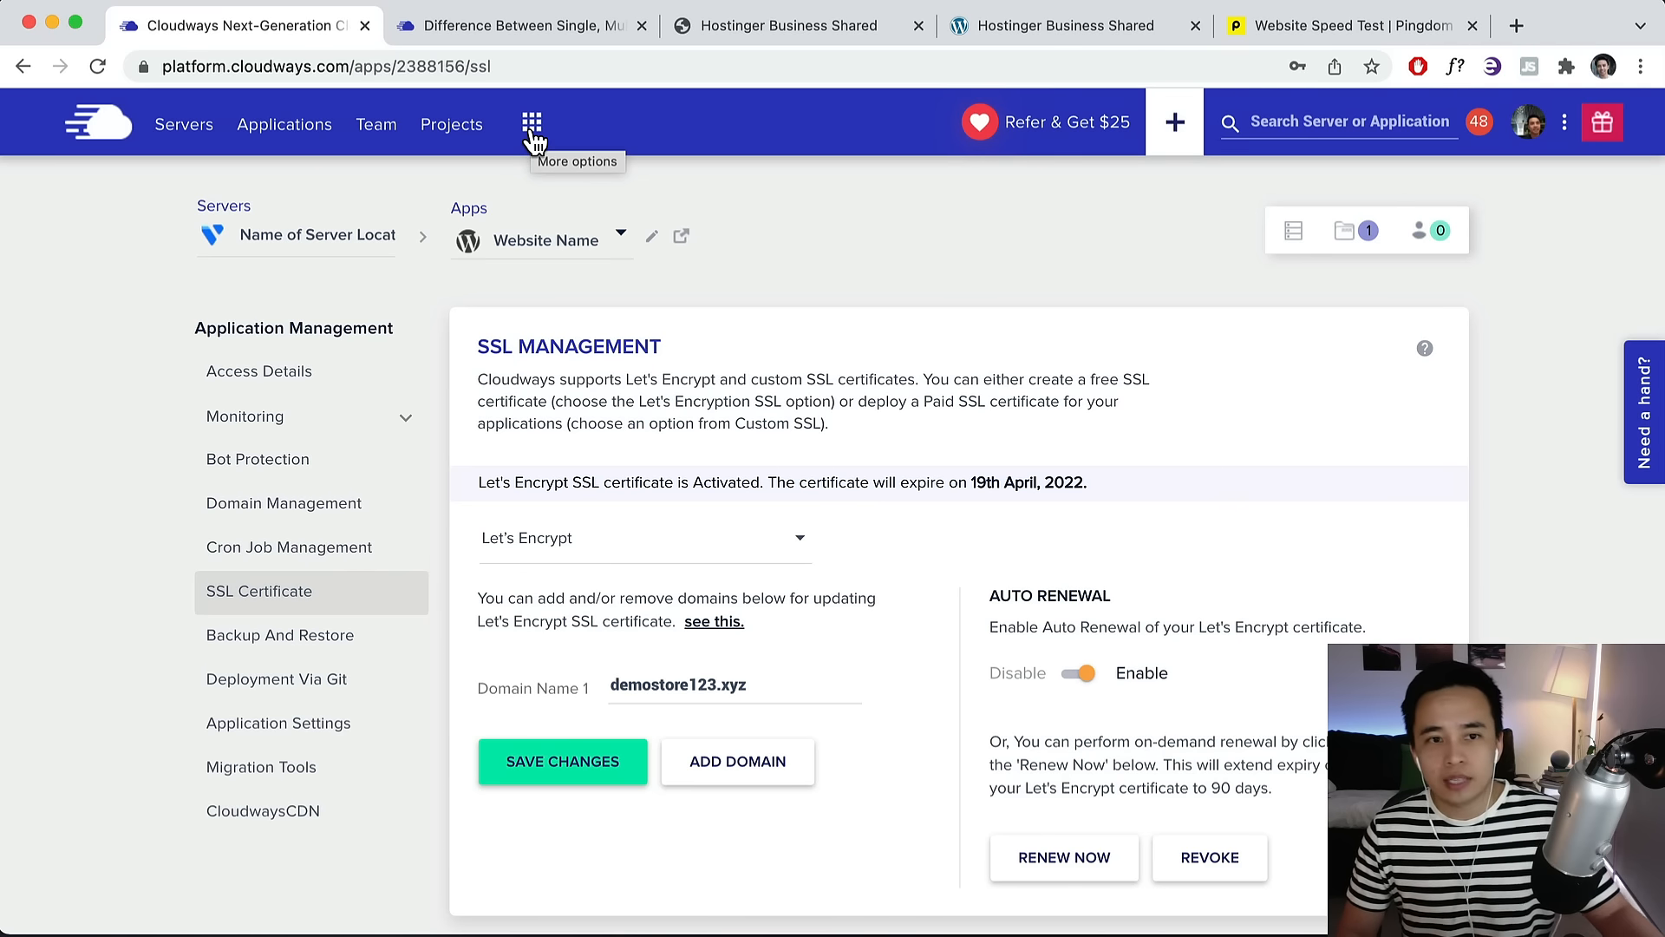
# Open Add-ons from the app-grid menu and review the listed add-ons and their status.
pyautogui.click(533, 127)
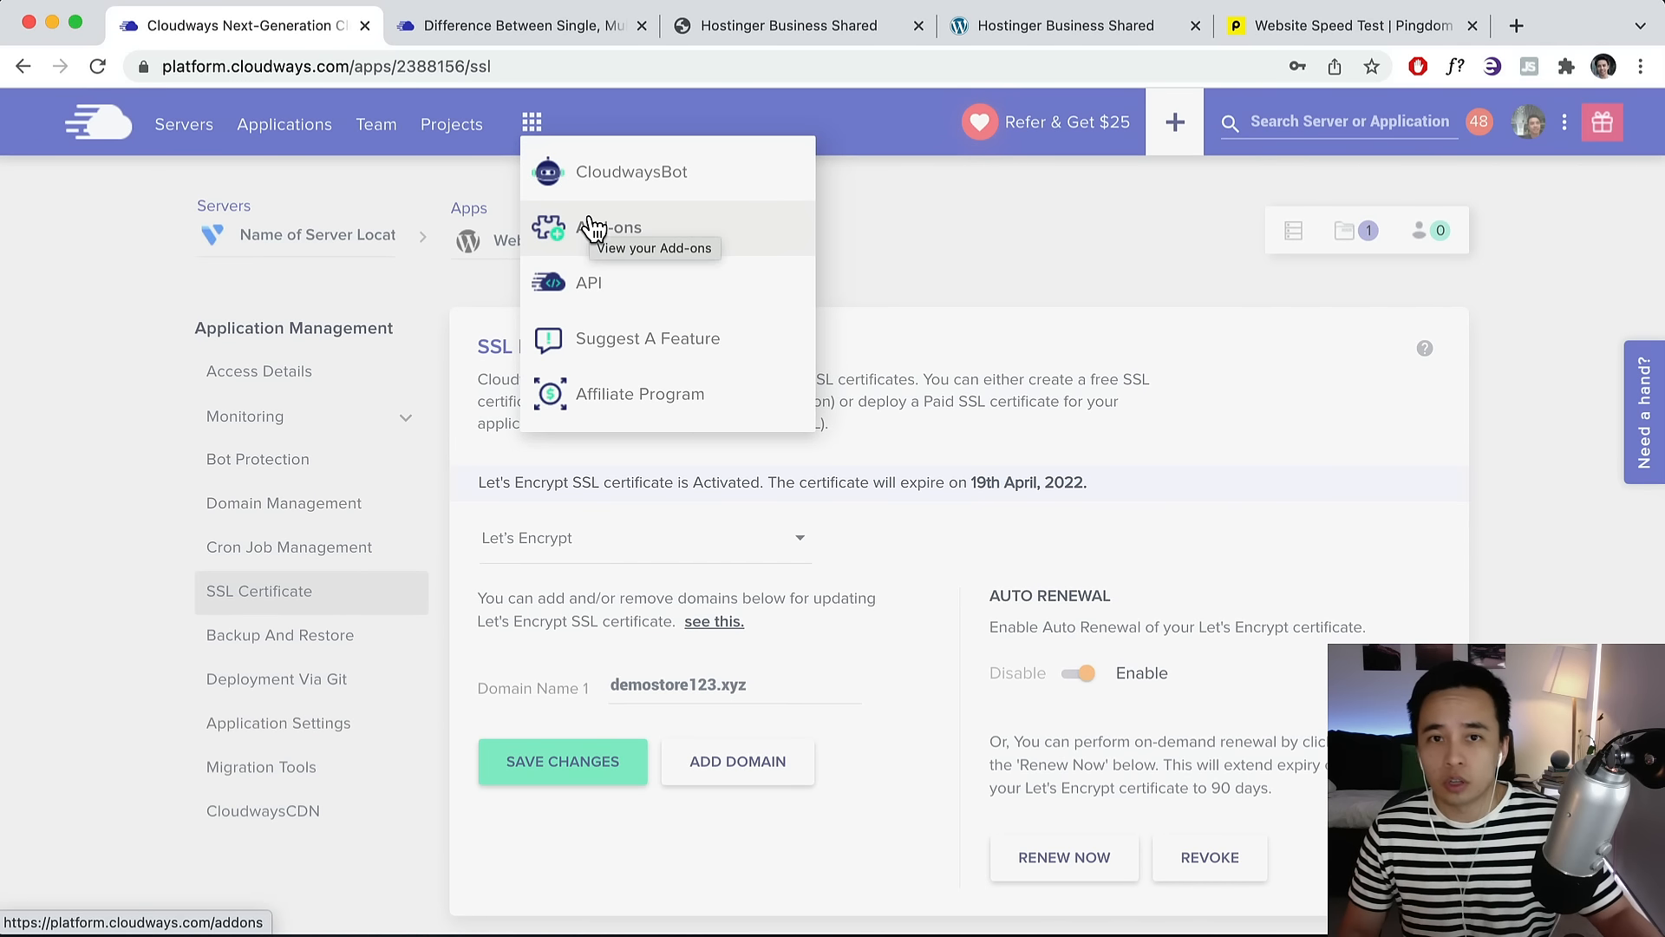
pyautogui.click(650, 250)
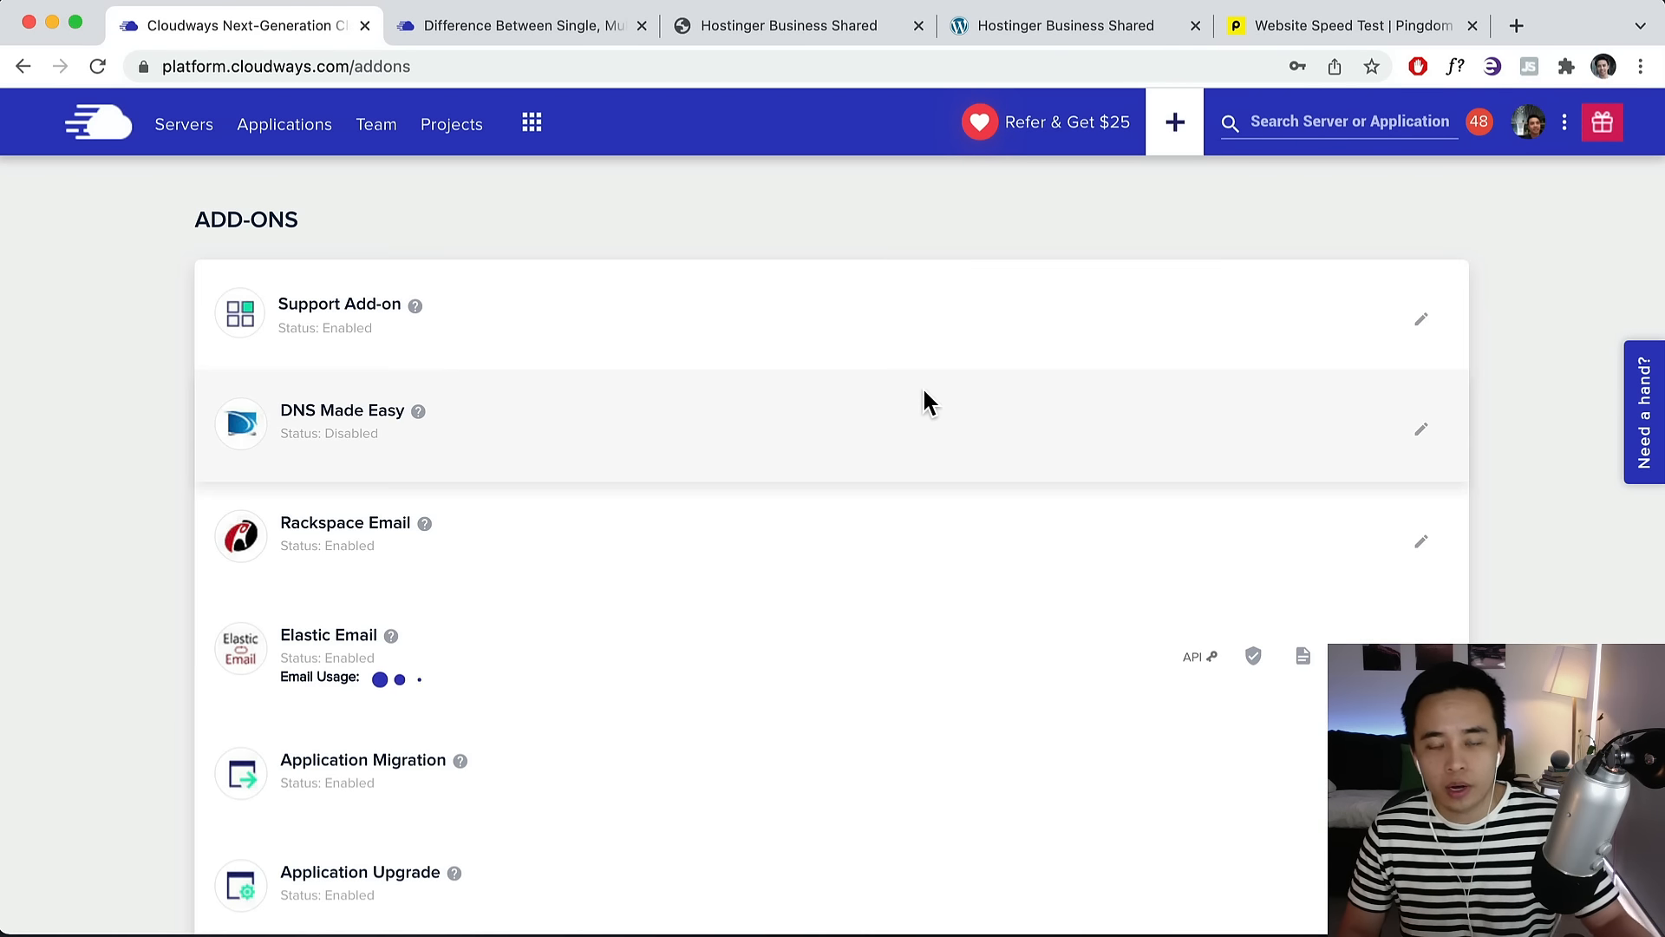
pyautogui.scroll(-2, 762, 490)
pyautogui.scroll(2, 1143, 347)
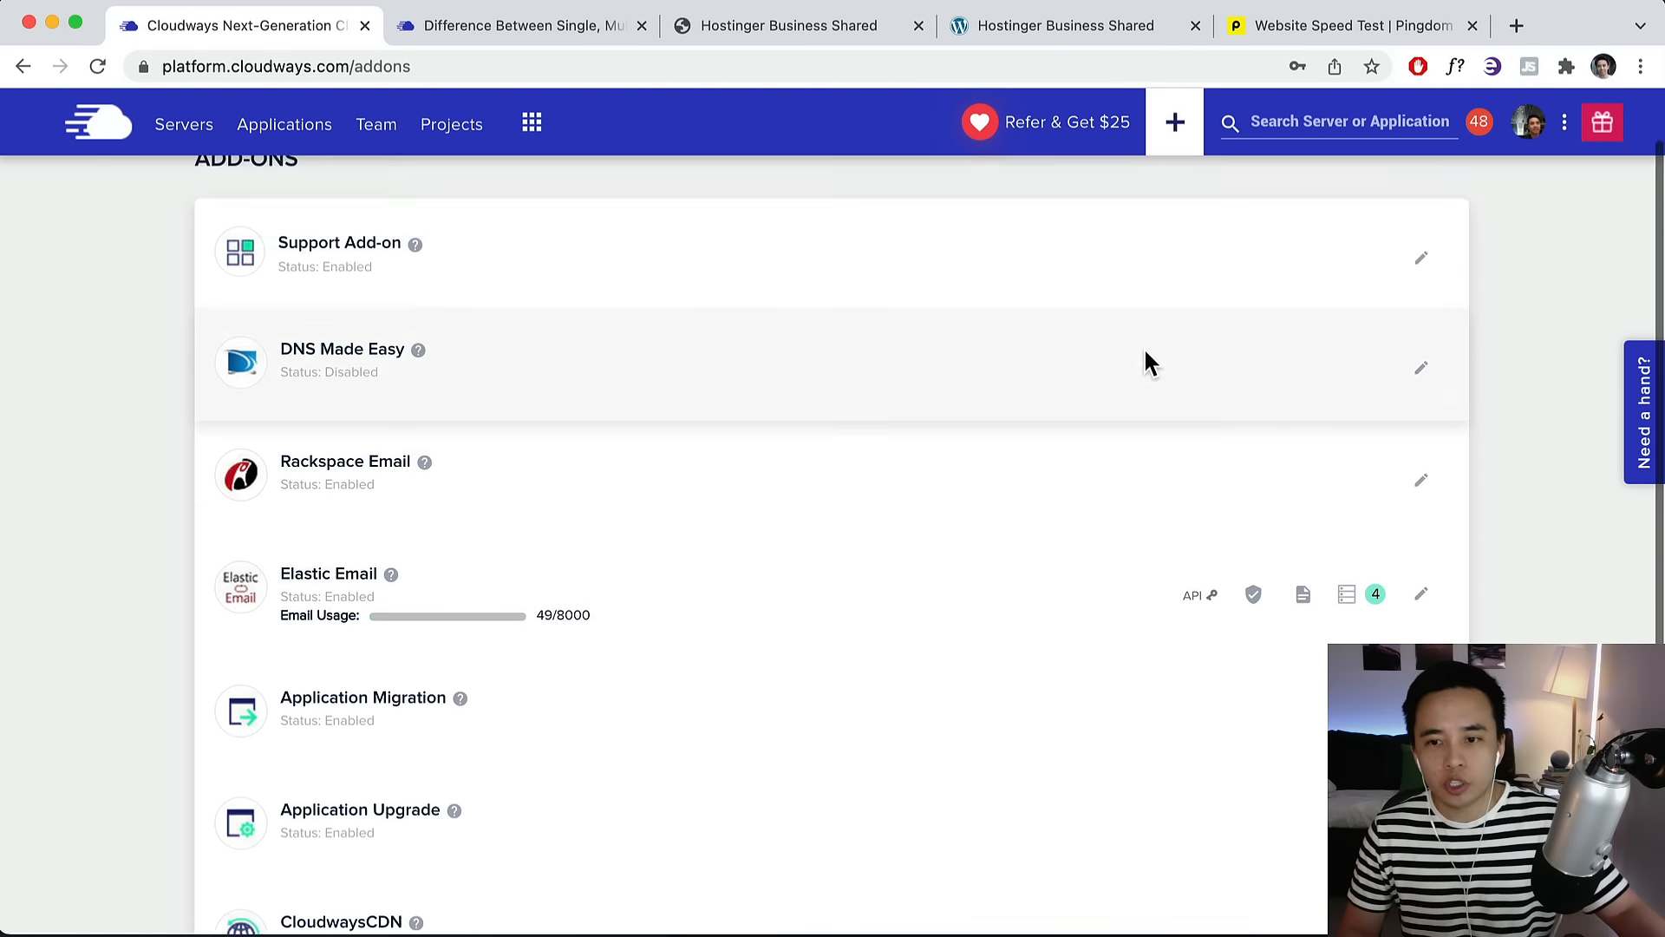